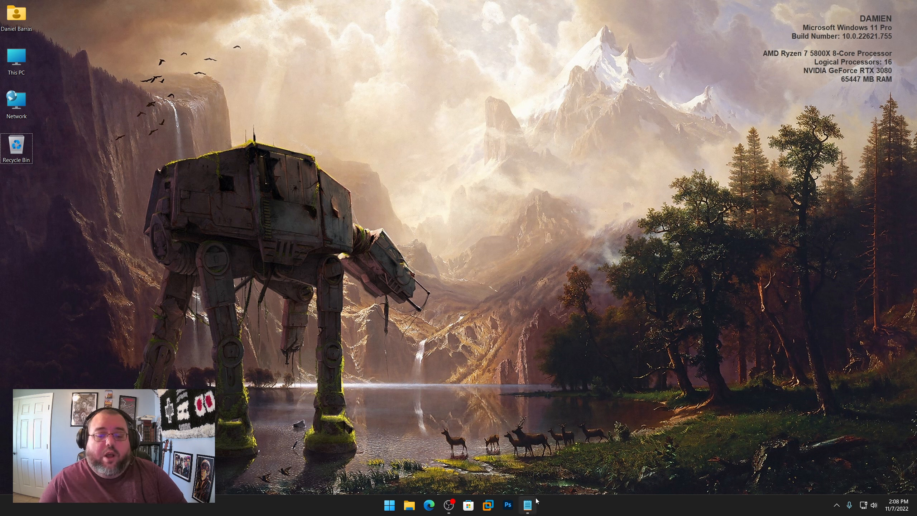
Step: Copy the OneDrive link from the Link to MDT Lab.txt note and open it in Edge
{"action": "left_click", "coordinate": [528, 505]}
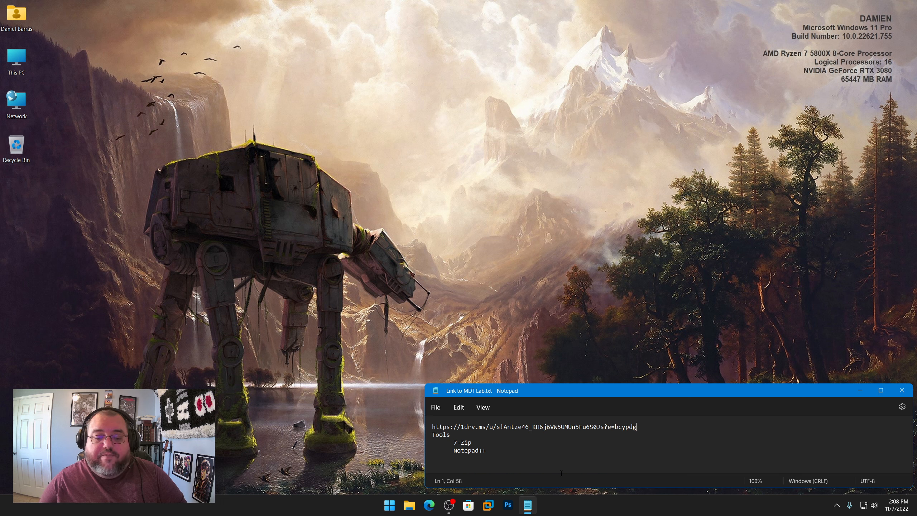
{"action": "left_click_drag", "start_coordinate": [636, 427], "coordinate": [416, 430]}
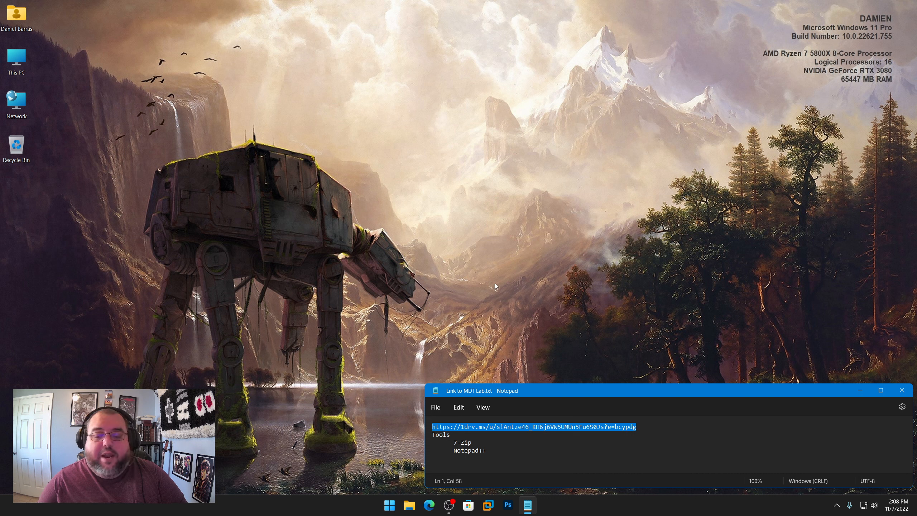
{"action": "right_click", "coordinate": [596, 429]}
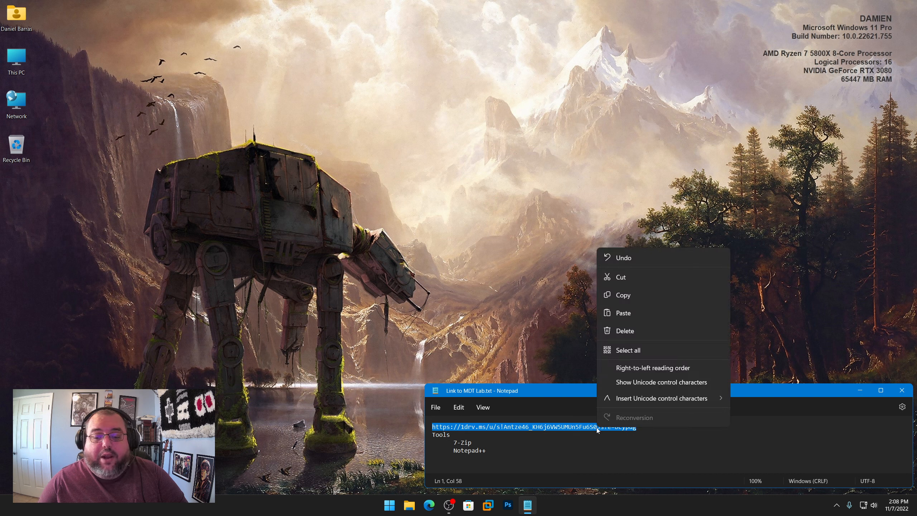
{"action": "left_click", "coordinate": [617, 302]}
{"action": "left_click", "coordinate": [429, 504]}
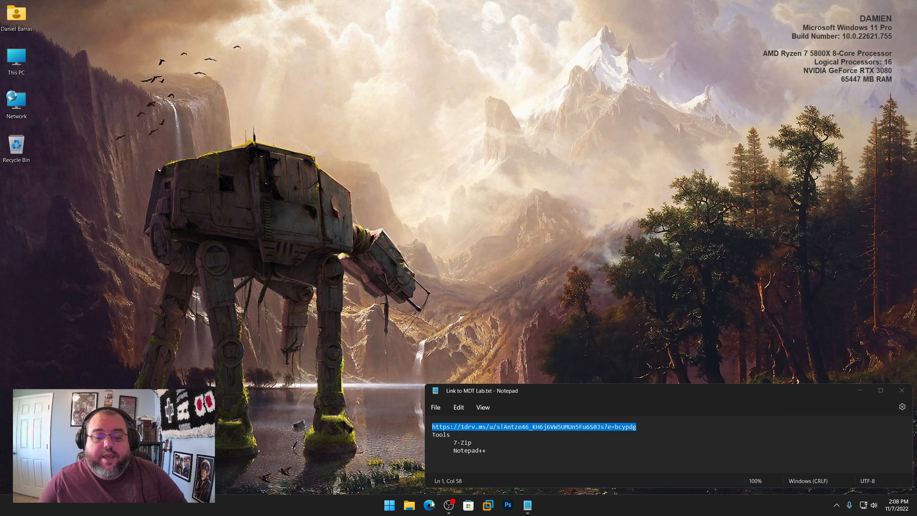
{"action": "key", "text": "ctrl+v"}
{"action": "key", "text": "Return"}
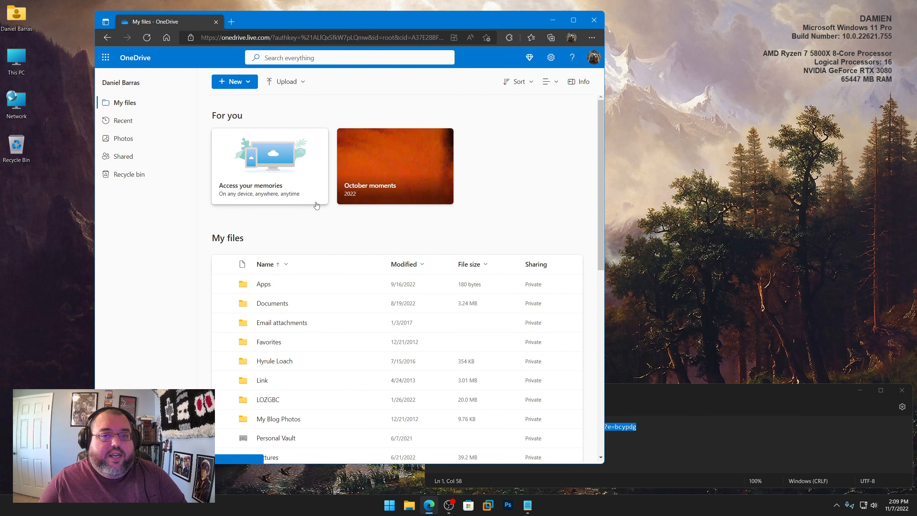
Step: Download MDT_Lab.7z from the OneDrive files to the Desktop and place its icon below the Recycle Bin
{"action": "scroll", "coordinate": [350, 317], "scroll_direction": "down", "scroll_amount": 8}
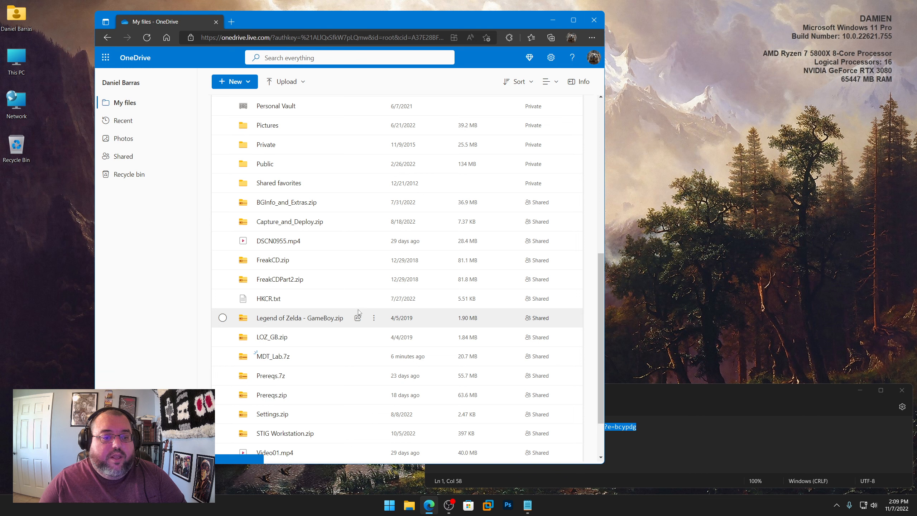
{"action": "left_click", "coordinate": [279, 357]}
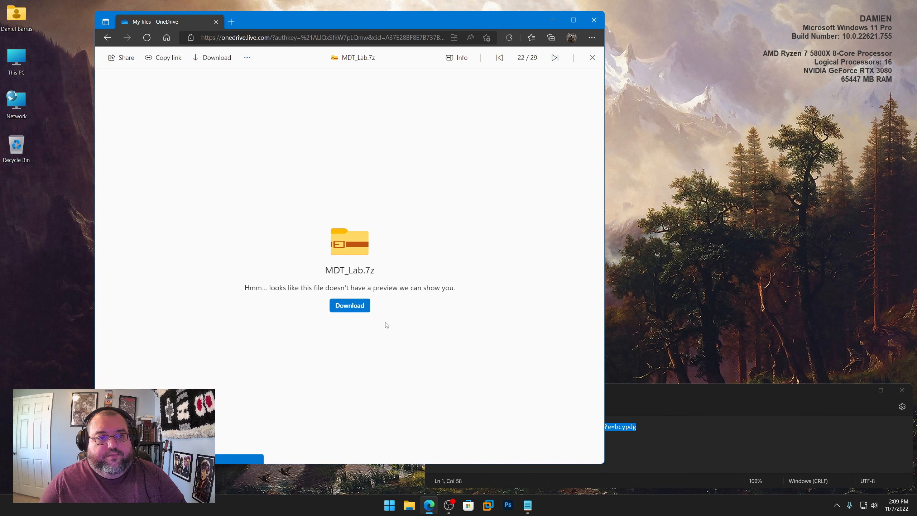
{"action": "left_click", "coordinate": [497, 86]}
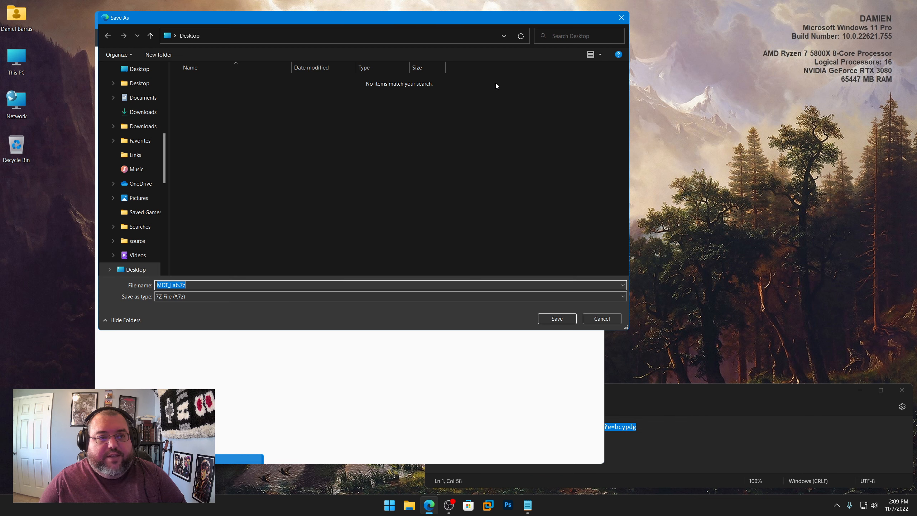
{"action": "left_click", "coordinate": [561, 319]}
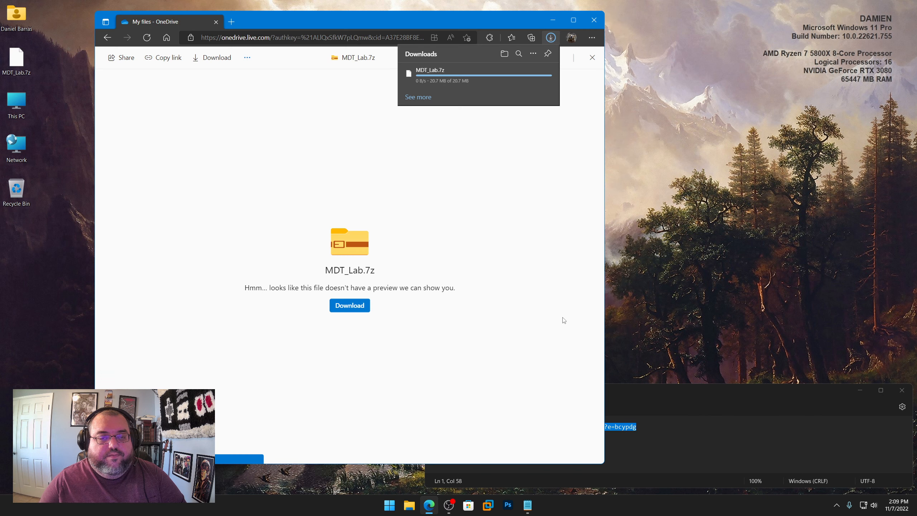
{"action": "left_click_drag", "start_coordinate": [16, 59], "coordinate": [24, 219]}
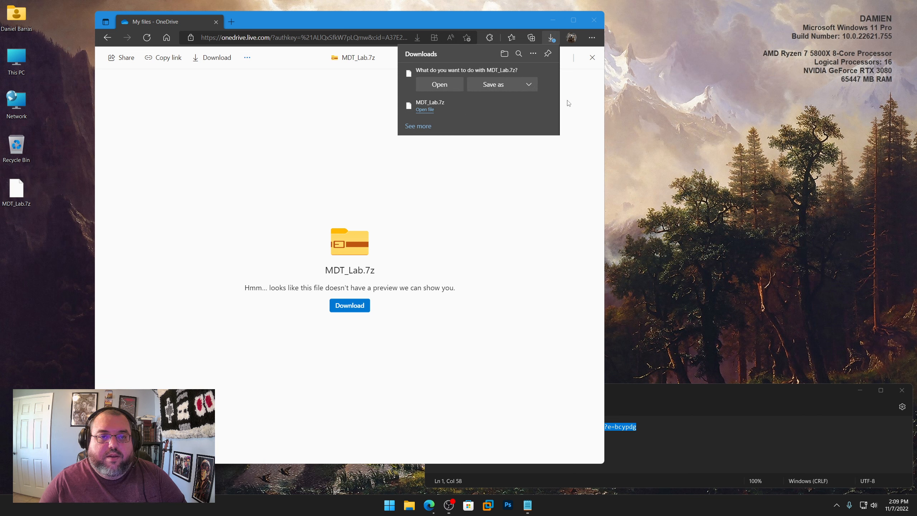
{"action": "left_click", "coordinate": [547, 75]}
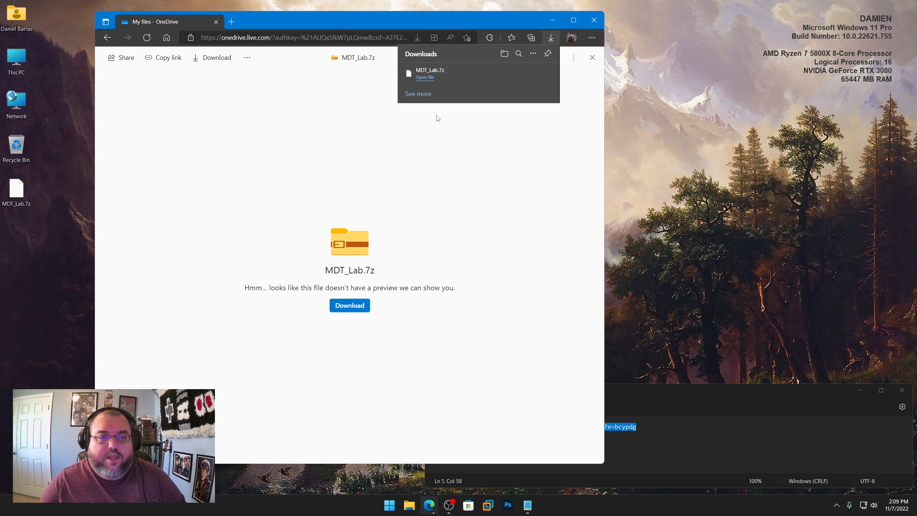
Step: Highlight the tools list in the Notepad note and open the 7-zip.org website in Edge
{"action": "left_click", "coordinate": [753, 394]}
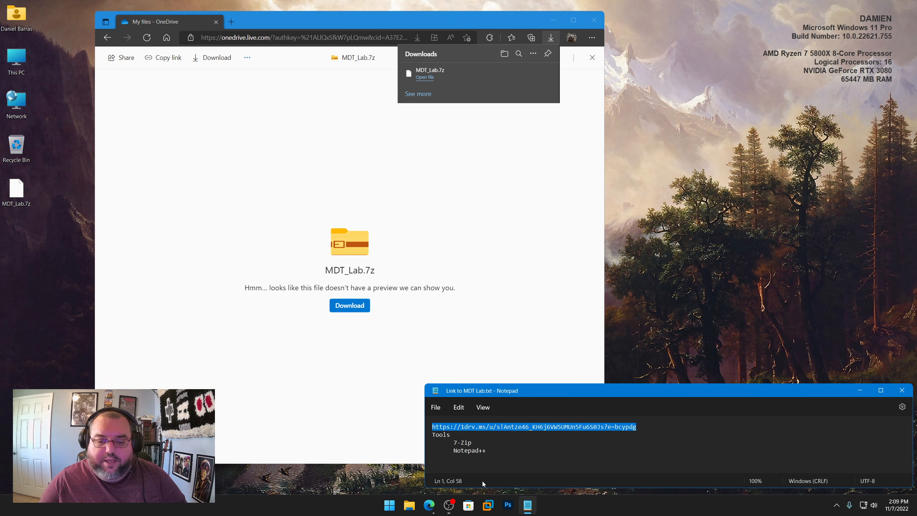
{"action": "left_click_drag", "start_coordinate": [491, 449], "coordinate": [432, 434]}
{"action": "left_click", "coordinate": [348, 33]}
{"action": "type", "text": "7-zip"}
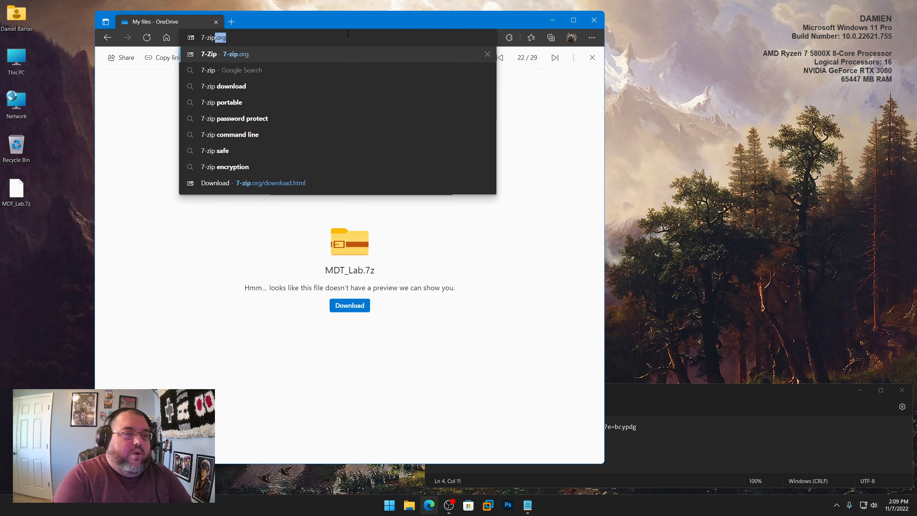
{"action": "key", "text": "Return"}
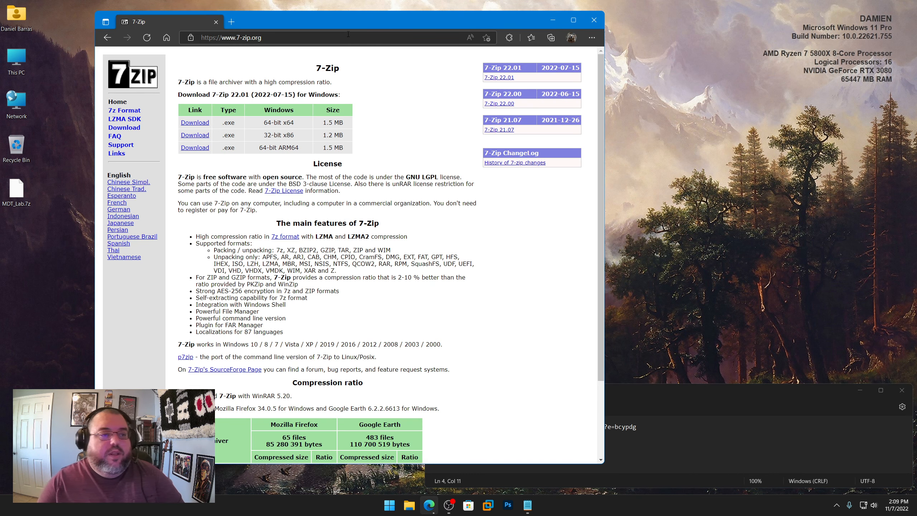
Step: Download the 64-bit Windows x64 .exe installer of 7-Zip 22.01 and save it to the Desktop as 7z2201-x64.exe
{"action": "left_click", "coordinate": [131, 132]}
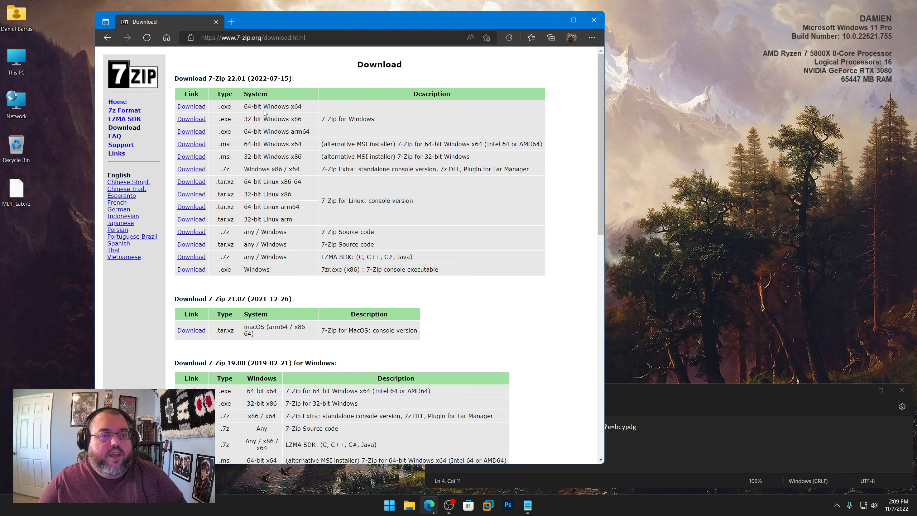
{"action": "left_click", "coordinate": [198, 108]}
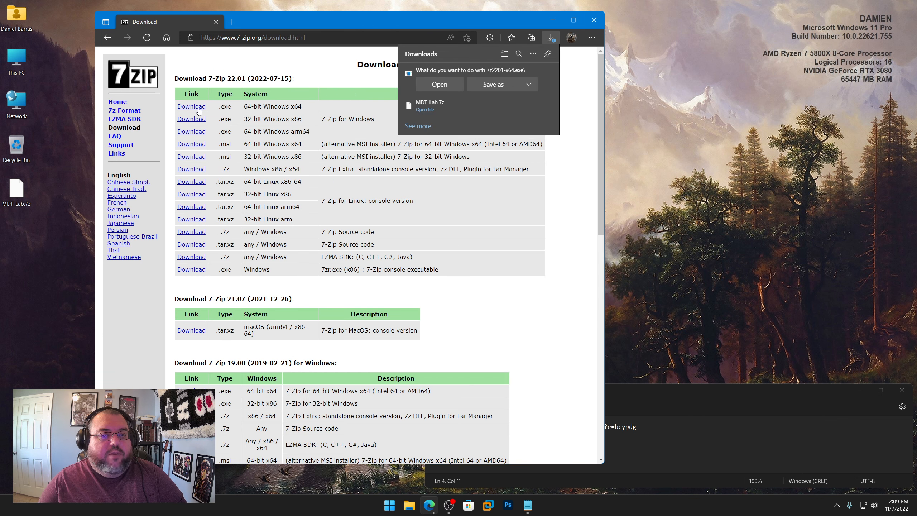
{"action": "left_click", "coordinate": [483, 85]}
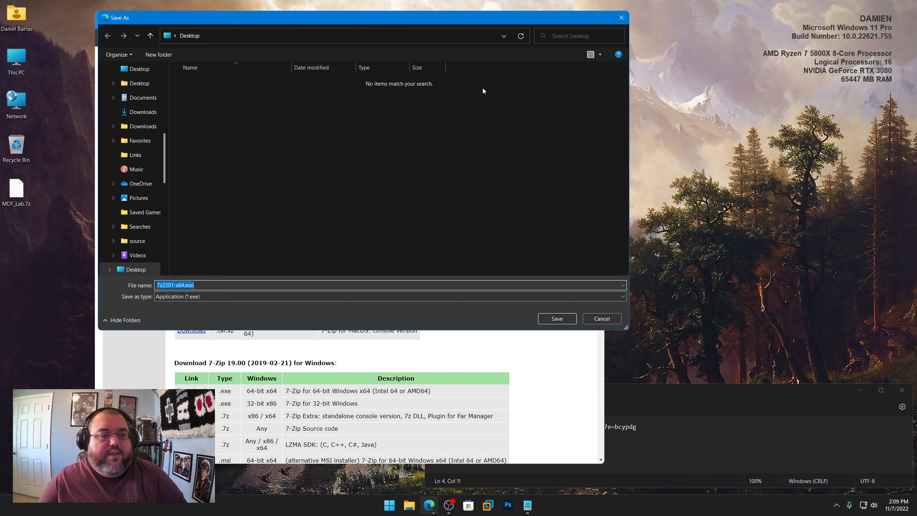
{"action": "left_click", "coordinate": [558, 319]}
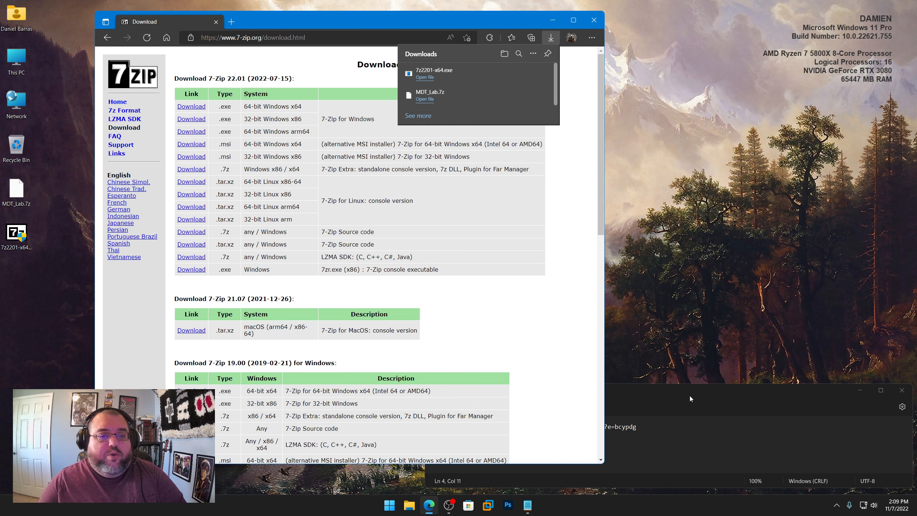
Step: Highlight the Notepad++ entry in the note and open the notepad-plus-plus.org downloads page in Edge
{"action": "left_click", "coordinate": [743, 398]}
{"action": "left_click", "coordinate": [494, 454]}
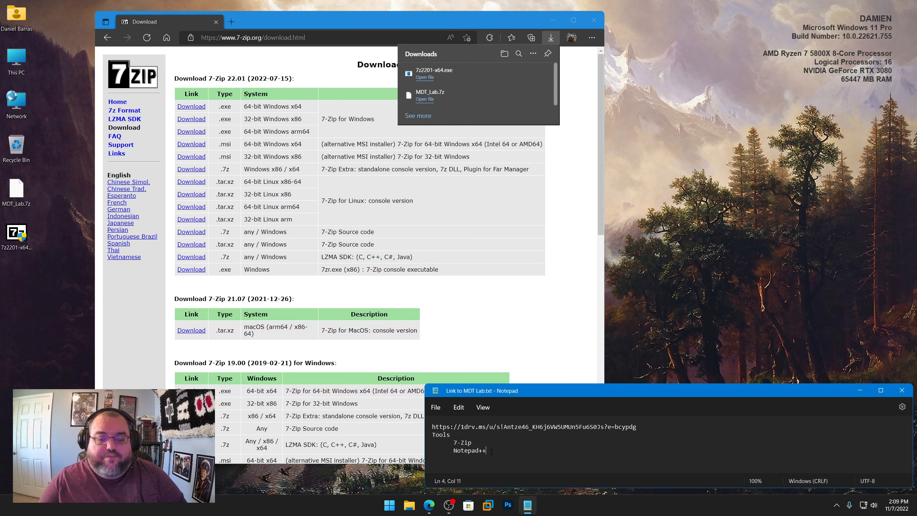
{"action": "left_click_drag", "start_coordinate": [491, 451], "coordinate": [453, 451]}
{"action": "right_click", "coordinate": [470, 450]}
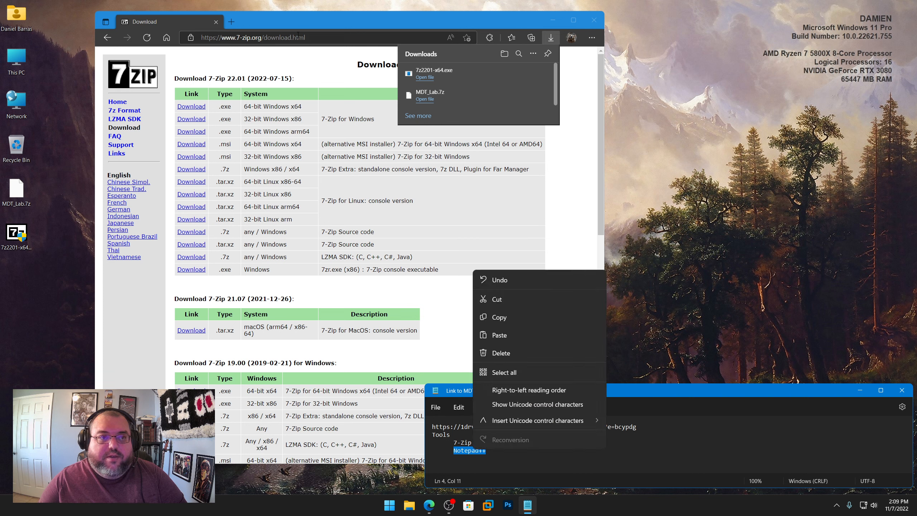
{"action": "left_click", "coordinate": [322, 38]}
{"action": "type", "text": "no"}
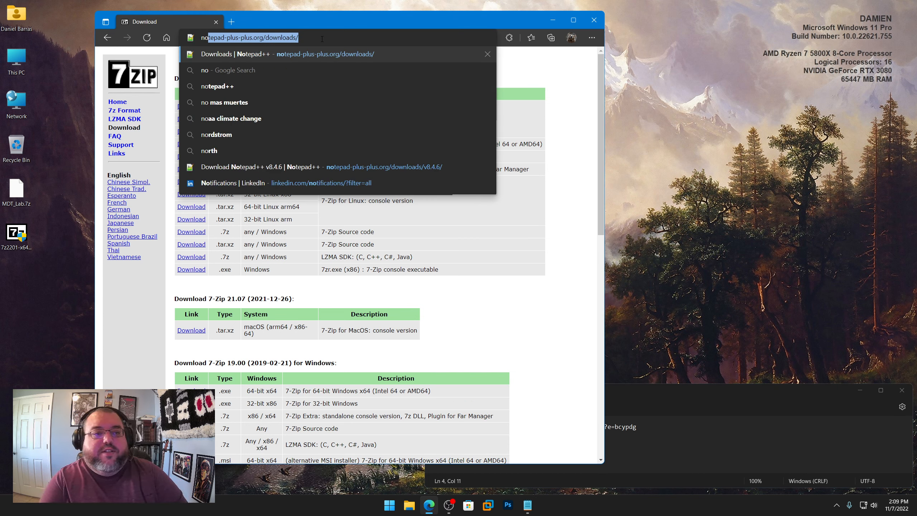
{"action": "key", "text": "Return"}
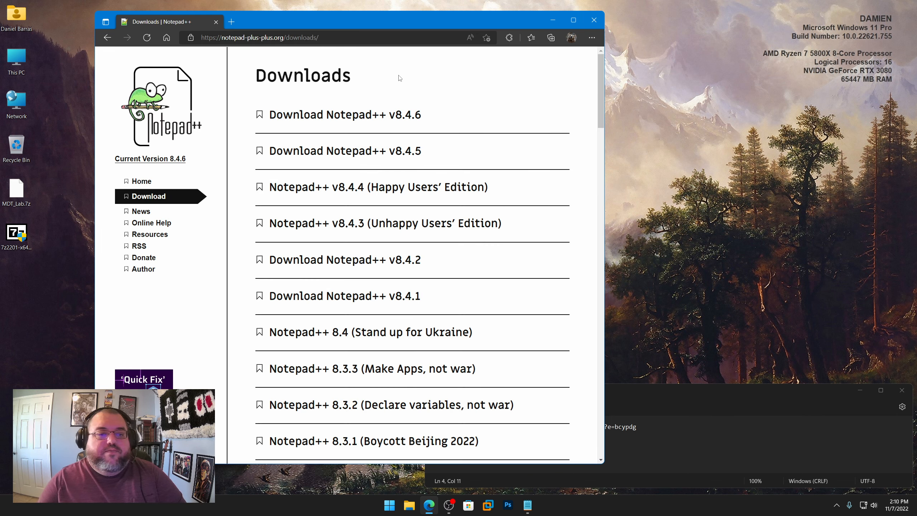
Step: Save the 64-bit Notepad++ v8.4.6 installer to the Desktop, and close the browser and the note
{"action": "left_click", "coordinate": [364, 119]}
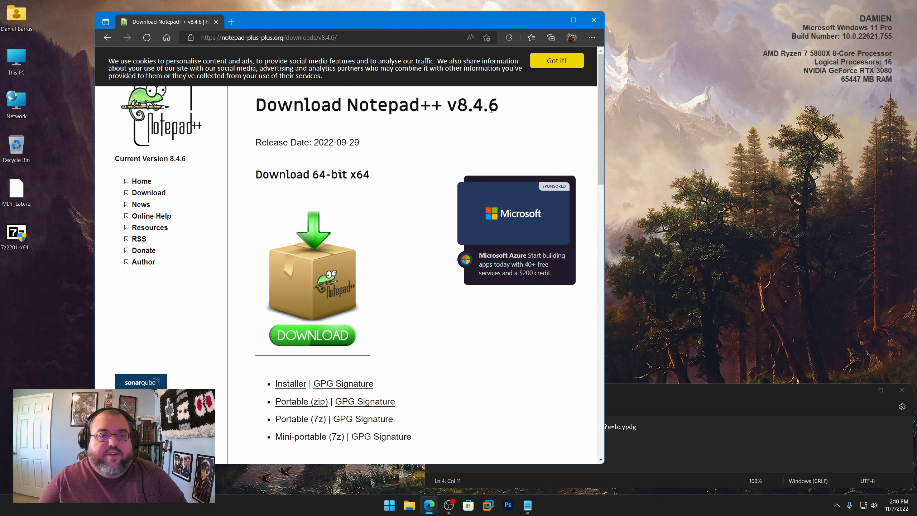
{"action": "left_click", "coordinate": [291, 384]}
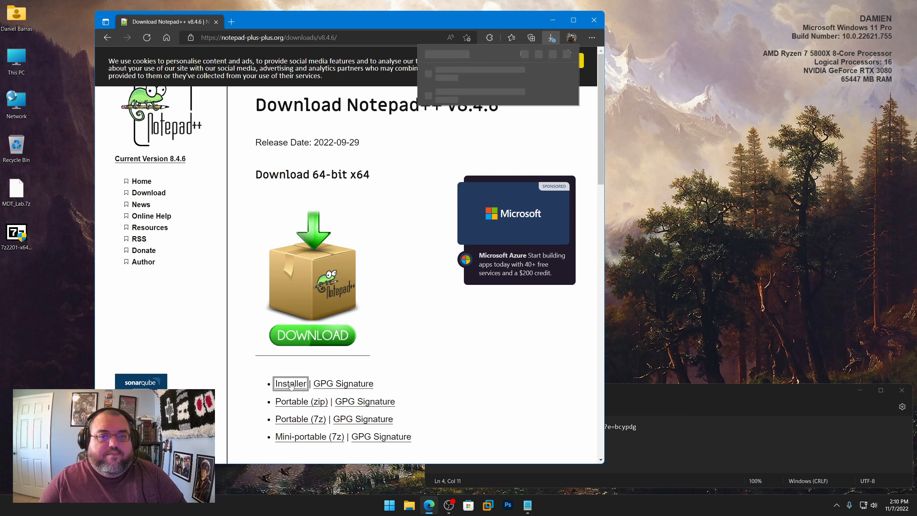
{"action": "left_click", "coordinate": [497, 84]}
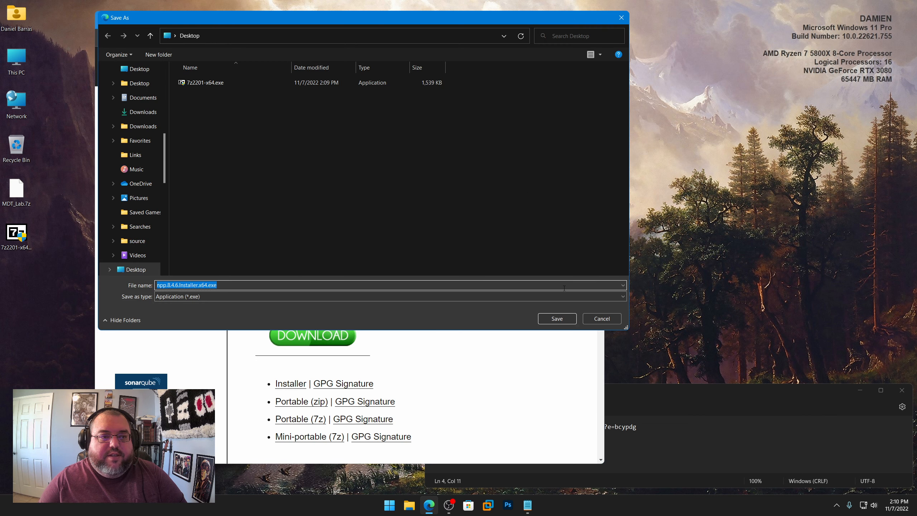
{"action": "left_click", "coordinate": [568, 317]}
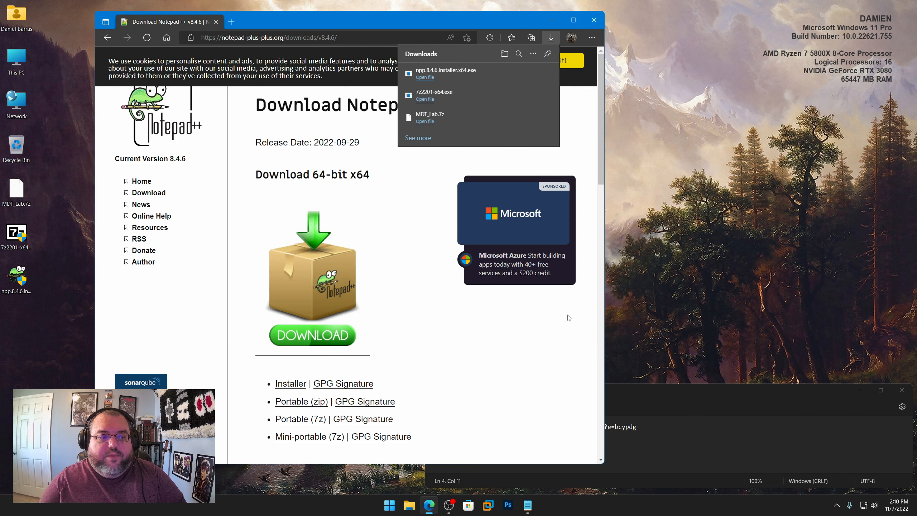
{"action": "left_click", "coordinate": [594, 21]}
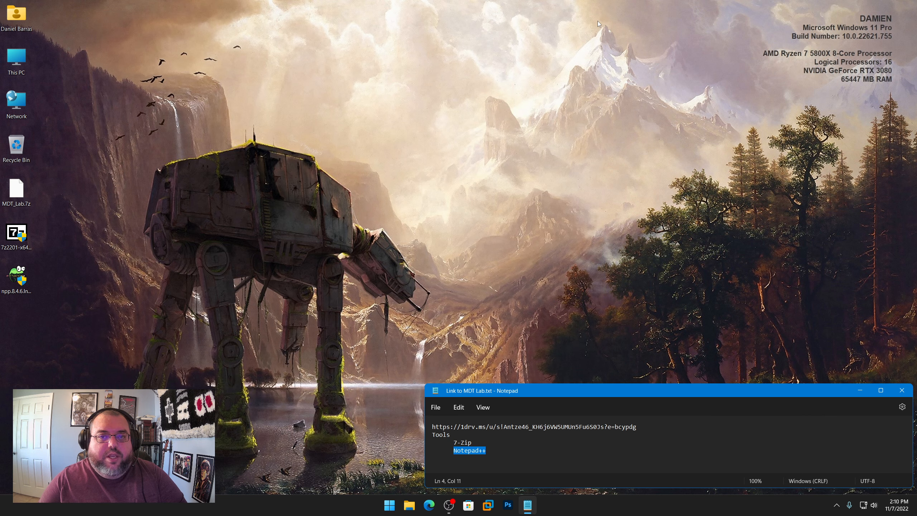
{"action": "left_click", "coordinate": [904, 392]}
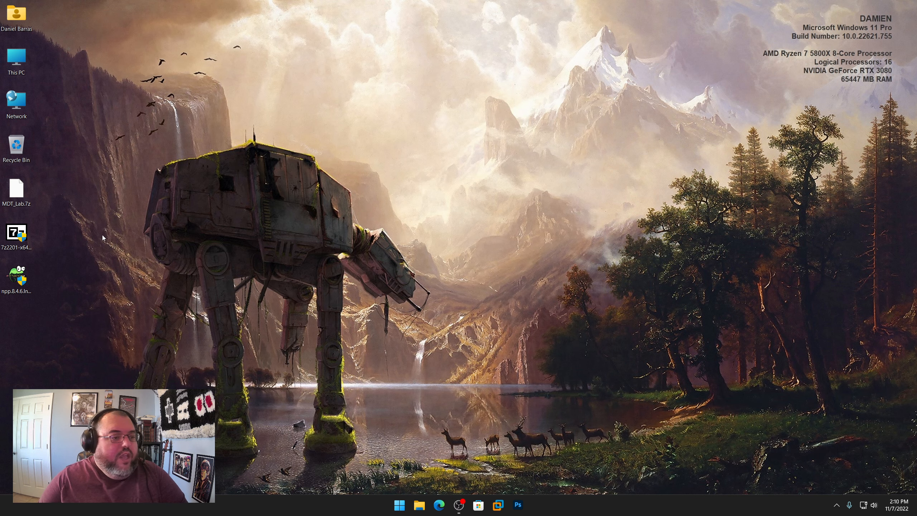
Step: Extract MDT_Lab.7z directly onto the Desktop with 7-Zip and place the extracted Prereqs folder below the archive
{"action": "left_click", "coordinate": [21, 234]}
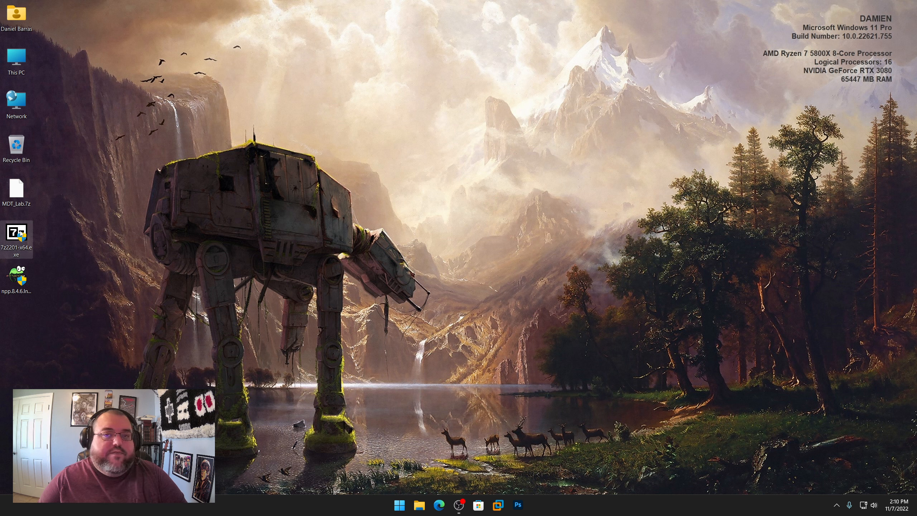
{"action": "left_click", "coordinate": [18, 280]}
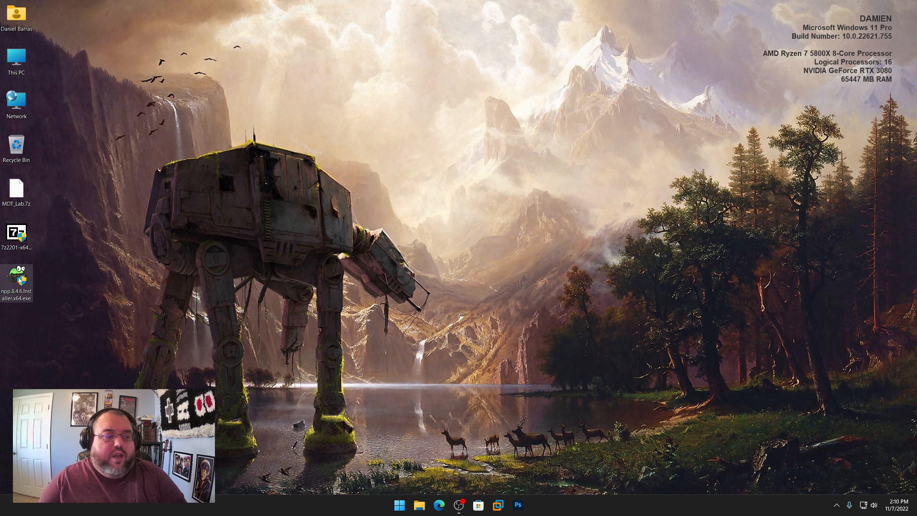
{"action": "right_click", "coordinate": [19, 193]}
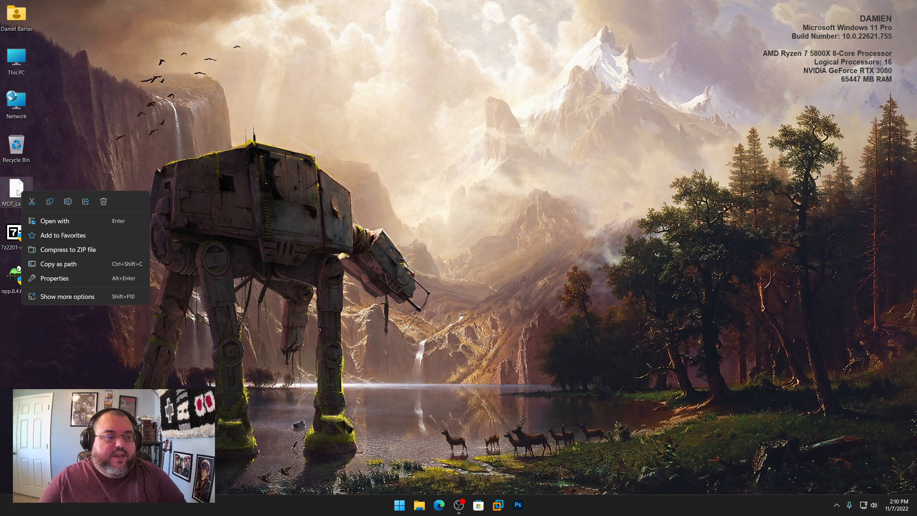
{"action": "left_click", "coordinate": [18, 192]}
{"action": "right_click", "coordinate": [19, 193]}
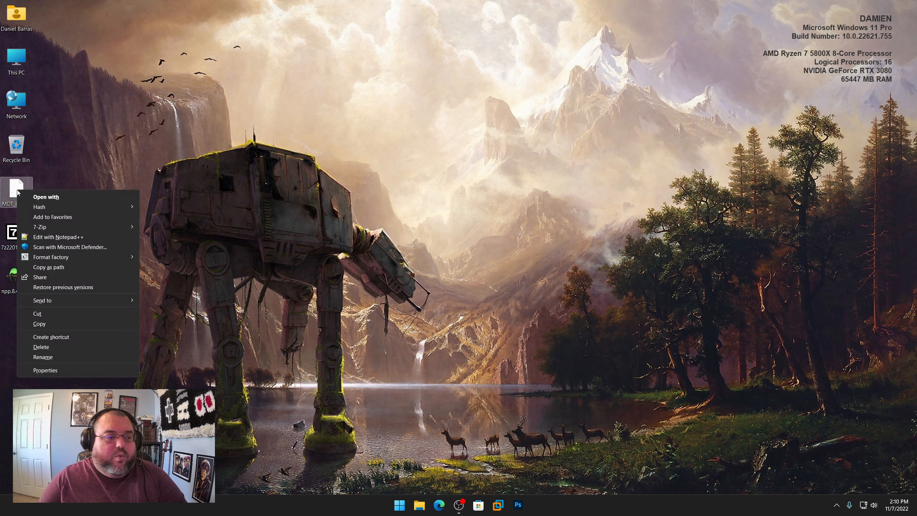
{"action": "mouse_move", "coordinate": [49, 227]}
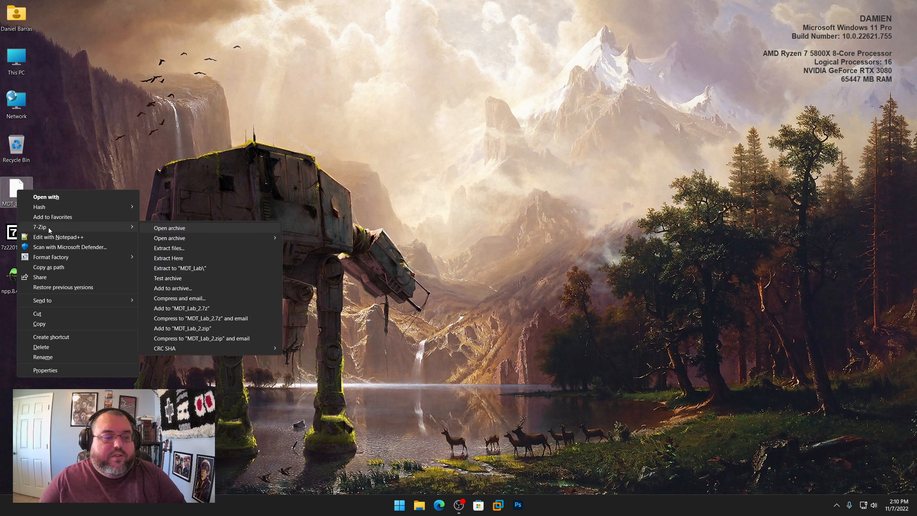
{"action": "left_click", "coordinate": [179, 259]}
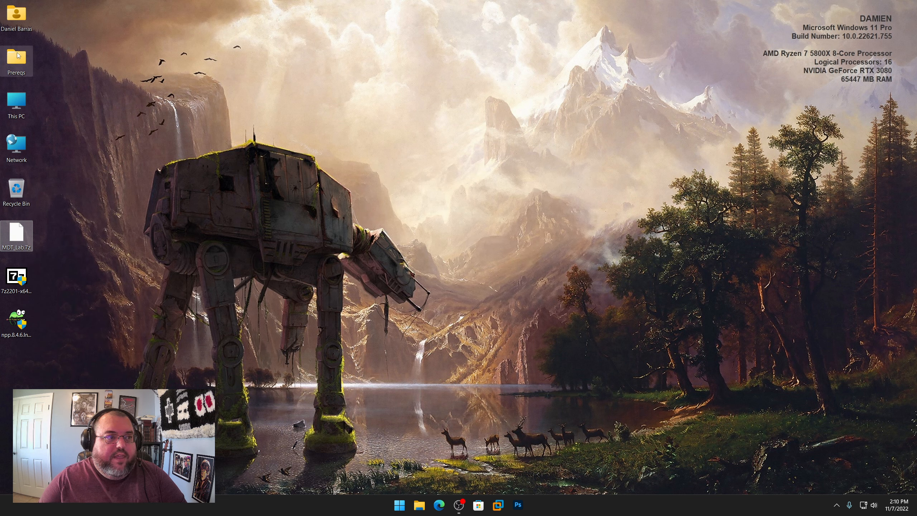
{"action": "left_click_drag", "start_coordinate": [16, 58], "coordinate": [40, 255]}
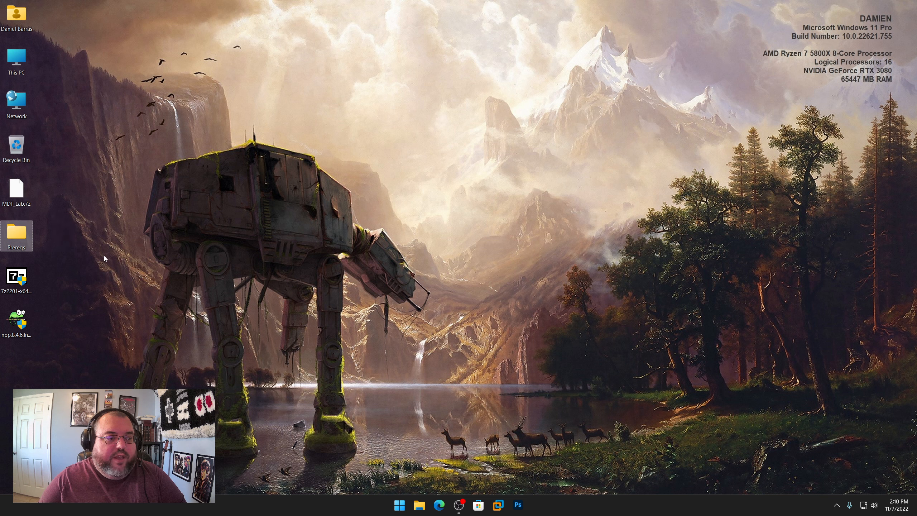
Step: Delete the MDT_Lab.7z archive from the Desktop
{"action": "right_click", "coordinate": [23, 192]}
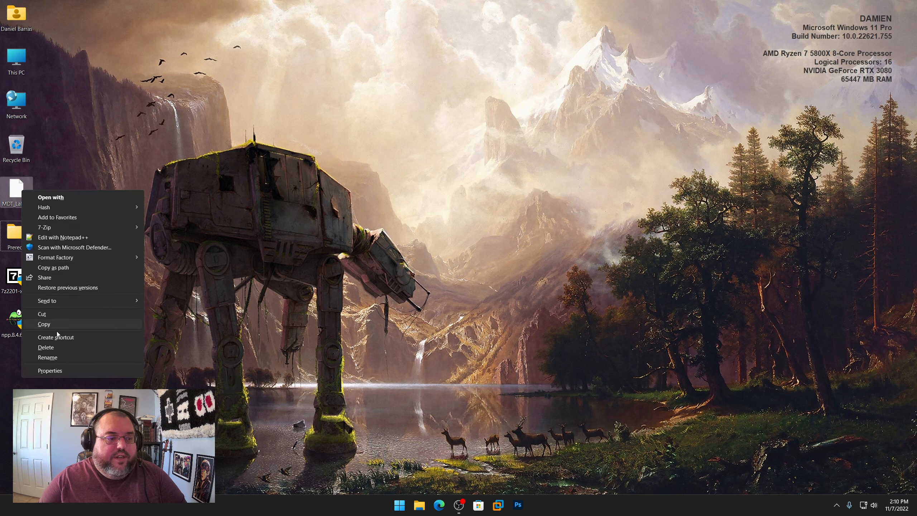
{"action": "left_click", "coordinate": [47, 347]}
{"action": "left_click", "coordinate": [491, 284]}
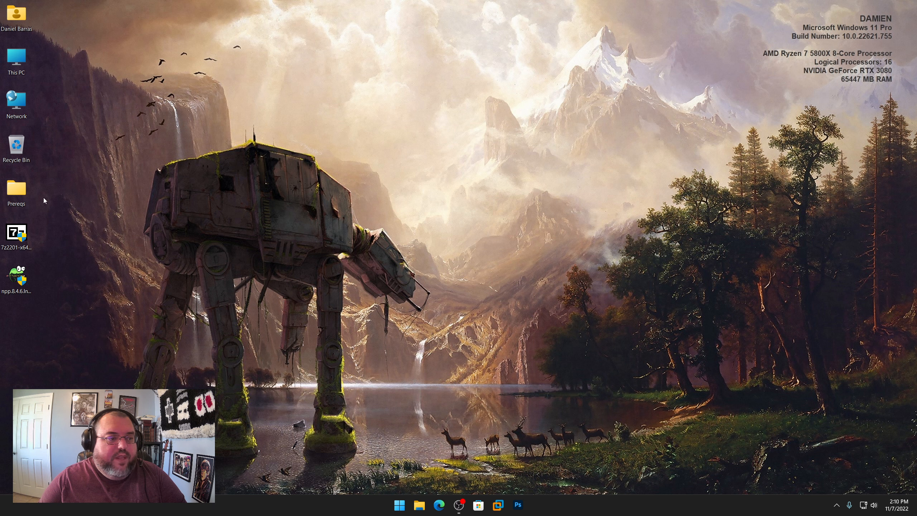
Step: Move the 7z2201-x64.exe installer from the Desktop into the Prereqs\Tools\Deploy\7ZIP folder
{"action": "double_click", "coordinate": [25, 194]}
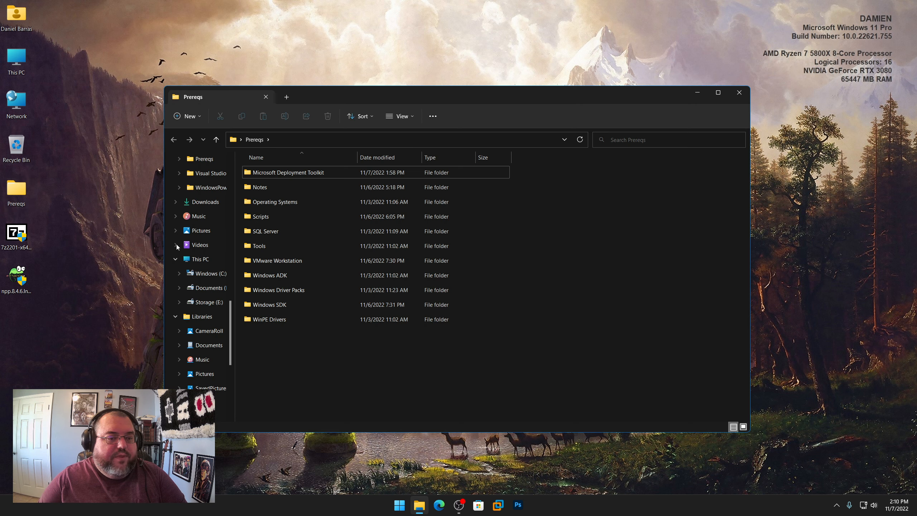
{"action": "double_click", "coordinate": [261, 247]}
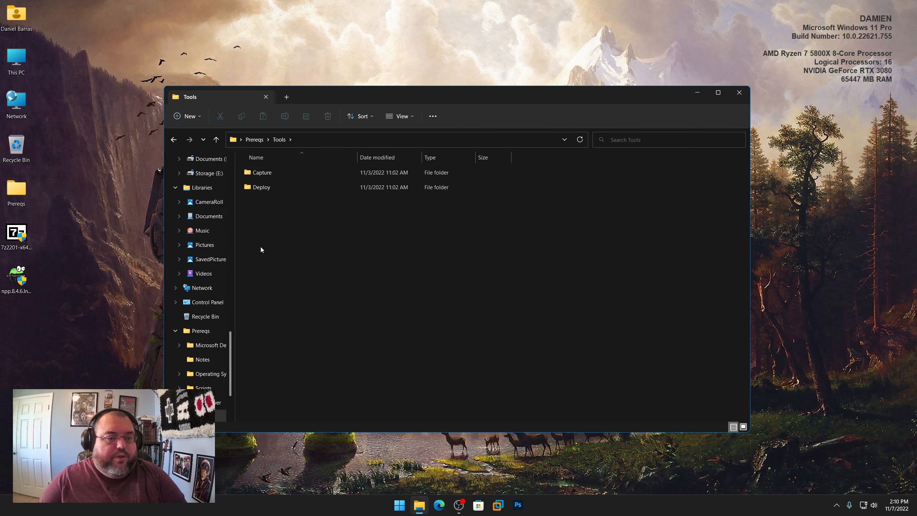
{"action": "double_click", "coordinate": [260, 186]}
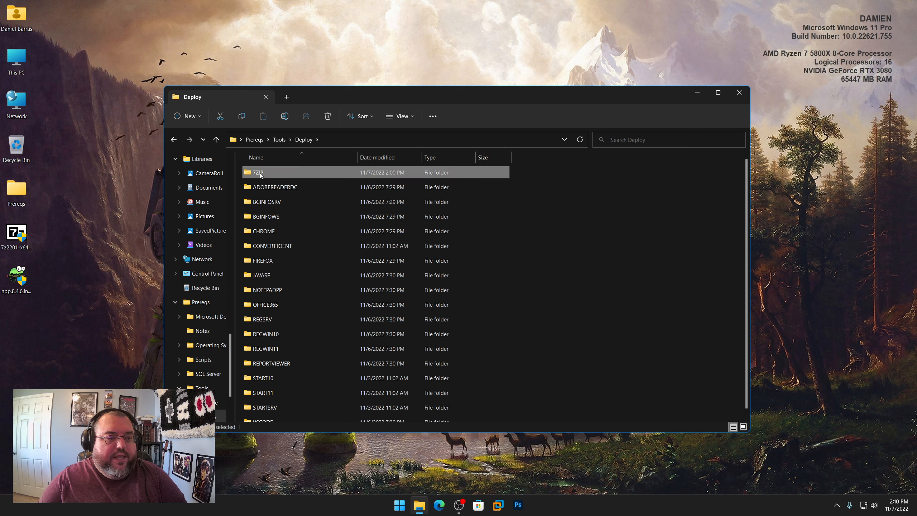
{"action": "double_click", "coordinate": [259, 173]}
{"action": "right_click", "coordinate": [23, 235]}
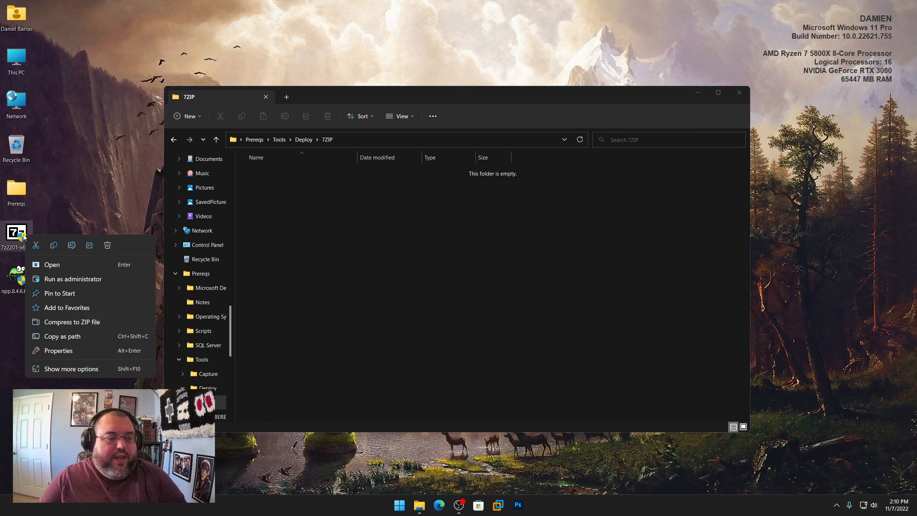
{"action": "left_click", "coordinate": [54, 245]}
{"action": "right_click", "coordinate": [319, 240]}
{"action": "left_click", "coordinate": [330, 253]}
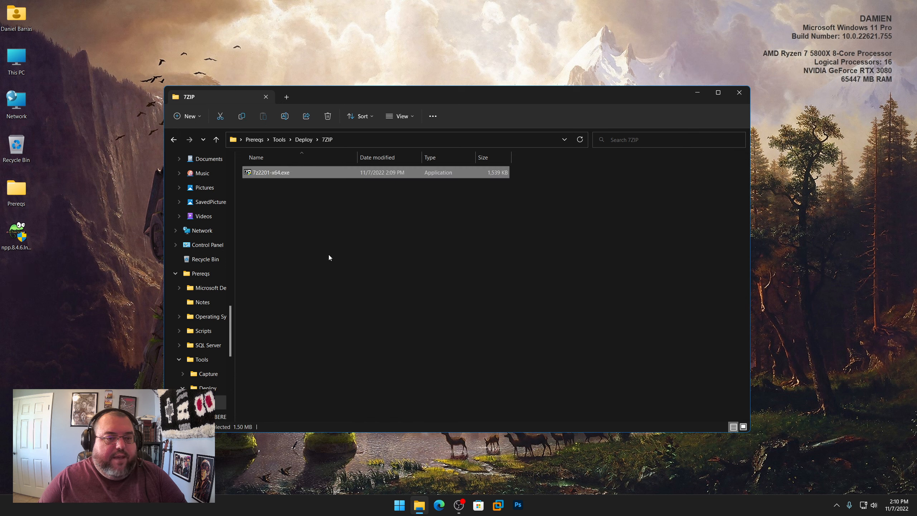
Step: Move the Notepad++ 8.4.6 installer from the Desktop into Prereqs\Tools\Deploy\NOTEPADPP and close the folder window
{"action": "left_click", "coordinate": [303, 141]}
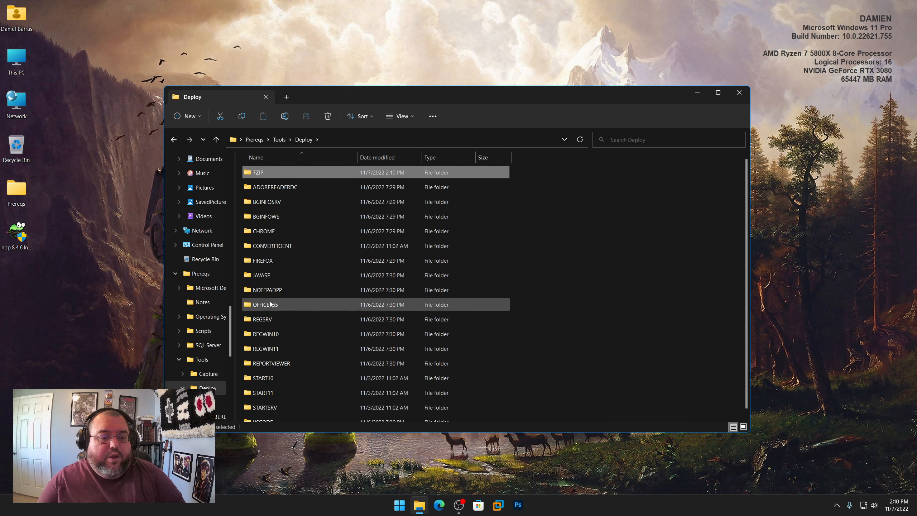
{"action": "double_click", "coordinate": [276, 290]}
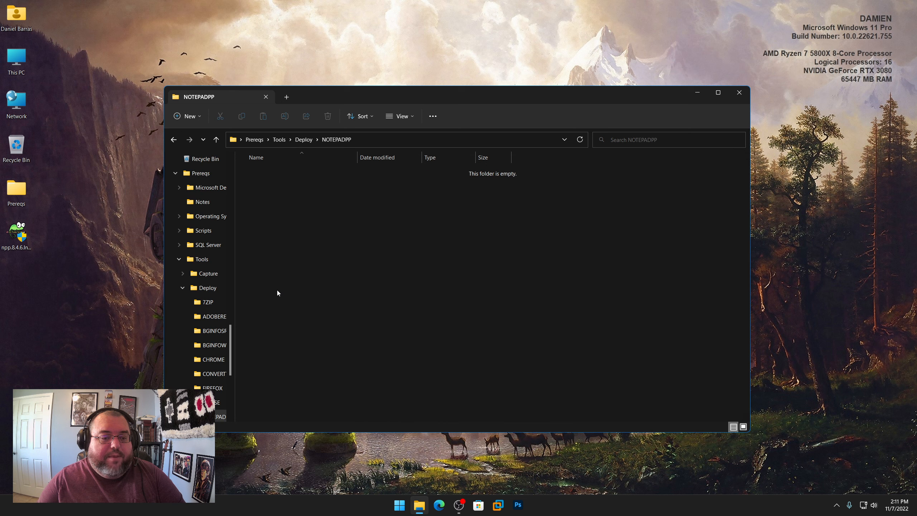
{"action": "right_click", "coordinate": [30, 228]}
{"action": "left_click", "coordinate": [307, 244]}
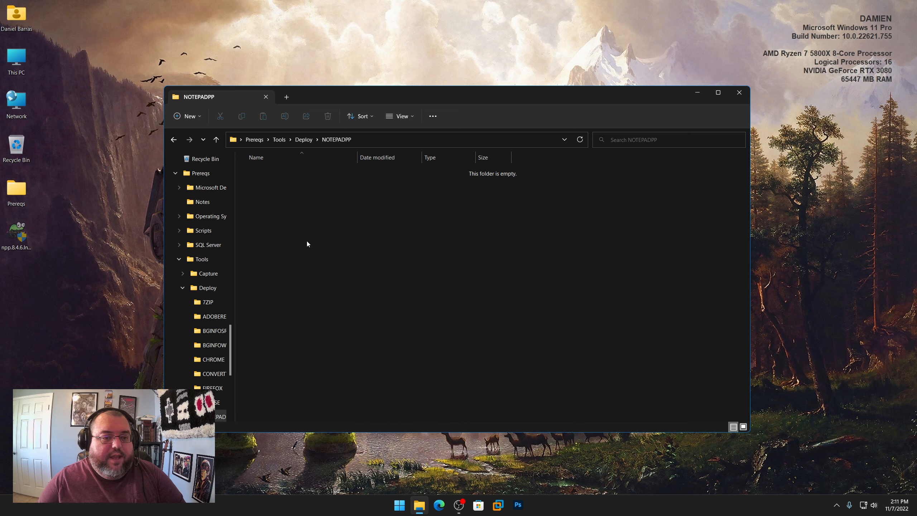
{"action": "right_click", "coordinate": [306, 241]}
{"action": "left_click", "coordinate": [314, 250]}
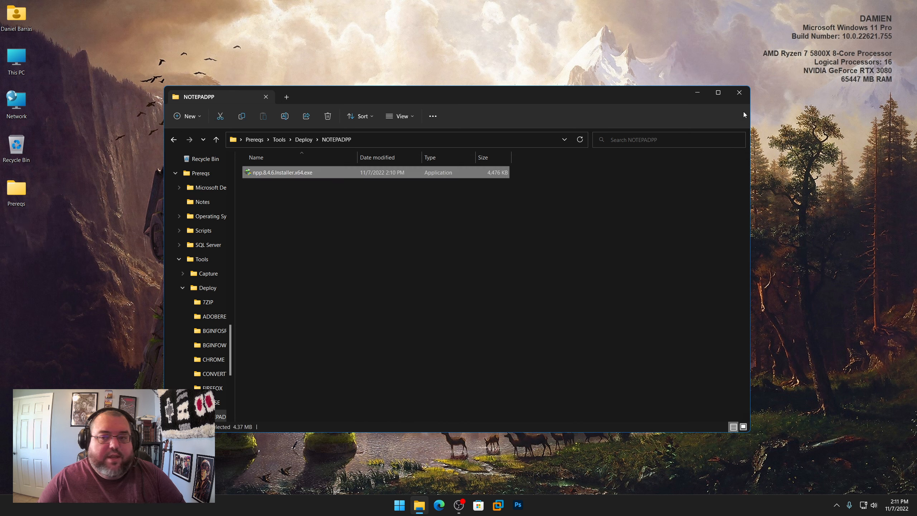
{"action": "left_click", "coordinate": [739, 92]}
Step: Search for Notepad++ and launch it as administrator
{"action": "left_click", "coordinate": [400, 503]}
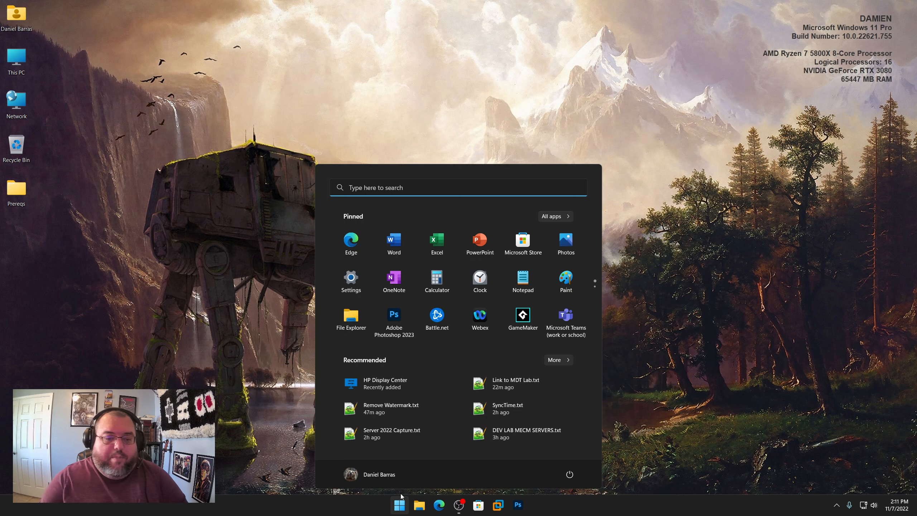
{"action": "type", "text": "nopte"}
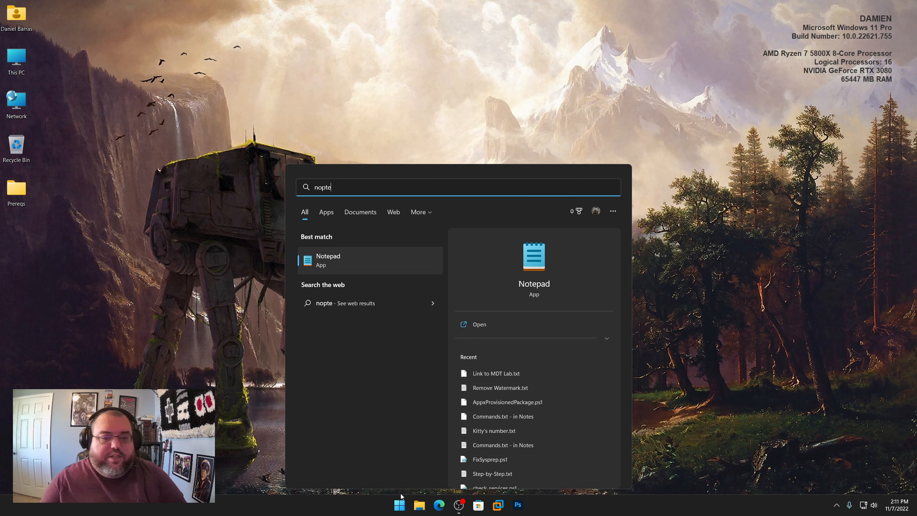
{"action": "key", "text": "BackSpace"}
{"action": "key", "text": "BackSpace"}
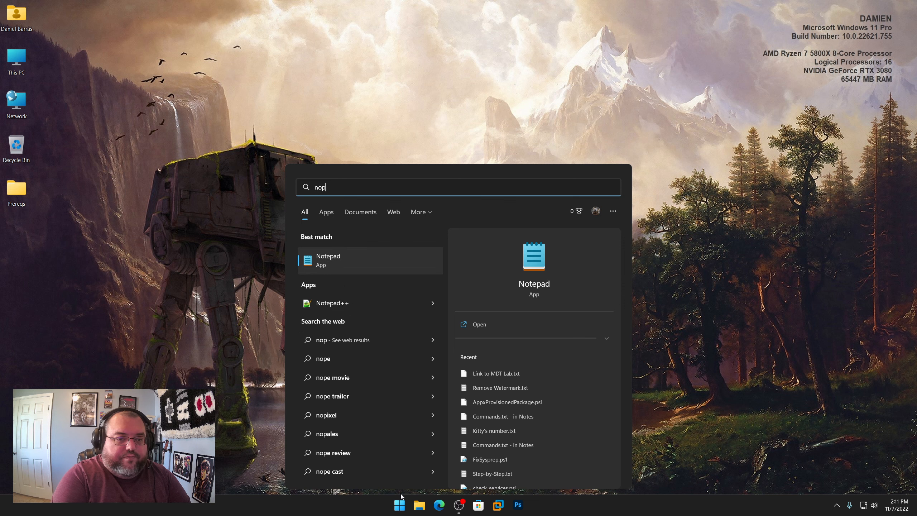
{"action": "key", "text": "BackSpace"}
{"action": "type", "text": "te"}
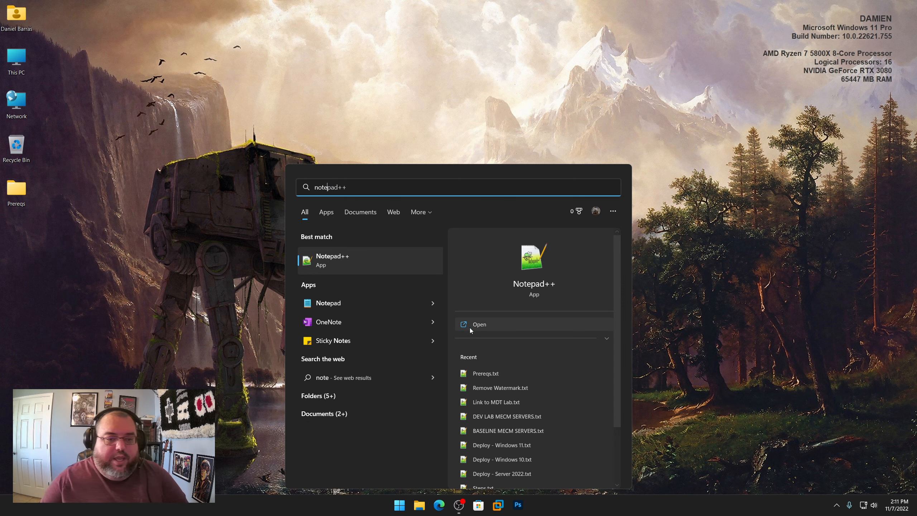
{"action": "right_click", "coordinate": [343, 262]}
{"action": "left_click", "coordinate": [401, 273]}
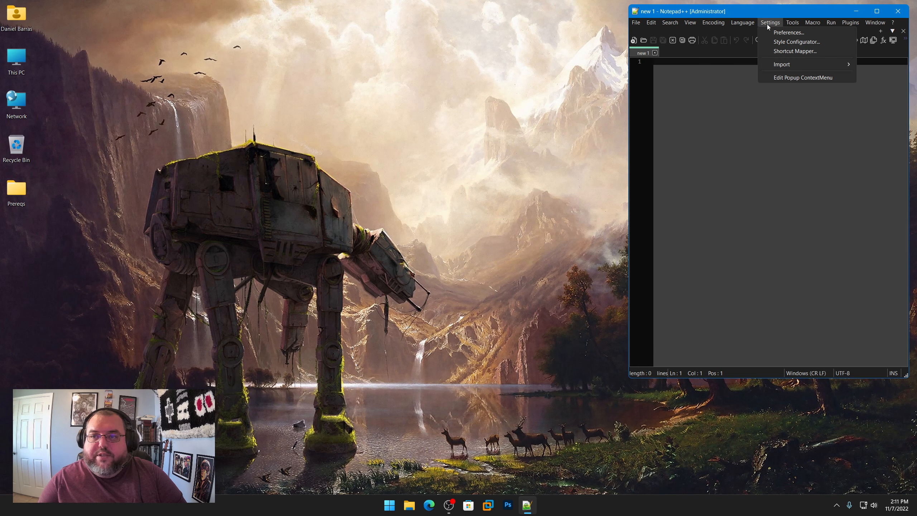
Step: Review the Dark Mode, File Association and Backup preferences in Notepad++, including the Notepad extensions, and close the program
{"action": "left_click", "coordinate": [773, 32]}
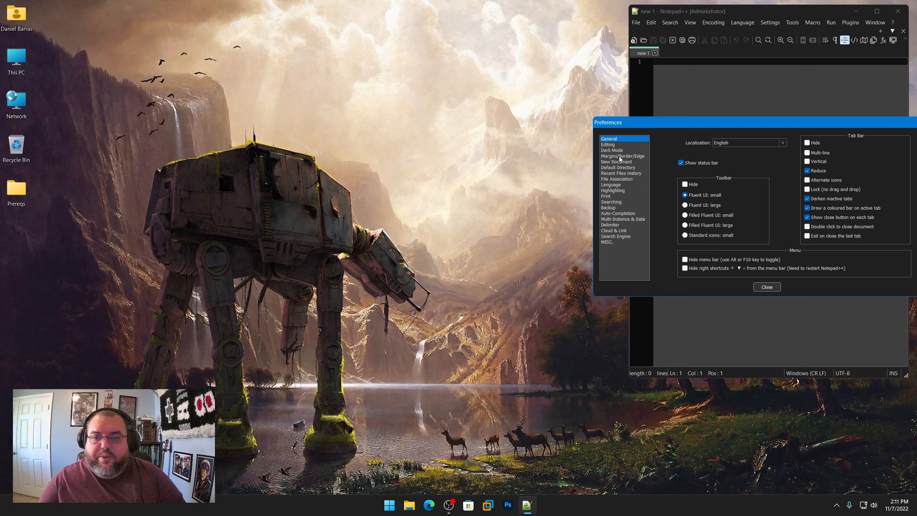
{"action": "left_click", "coordinate": [617, 151]}
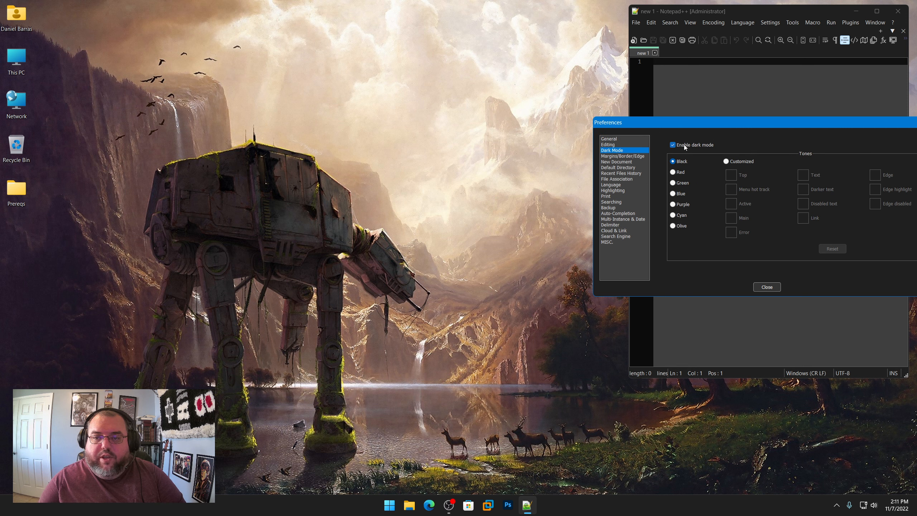
{"action": "left_click", "coordinate": [625, 180]}
{"action": "left_click", "coordinate": [715, 158]}
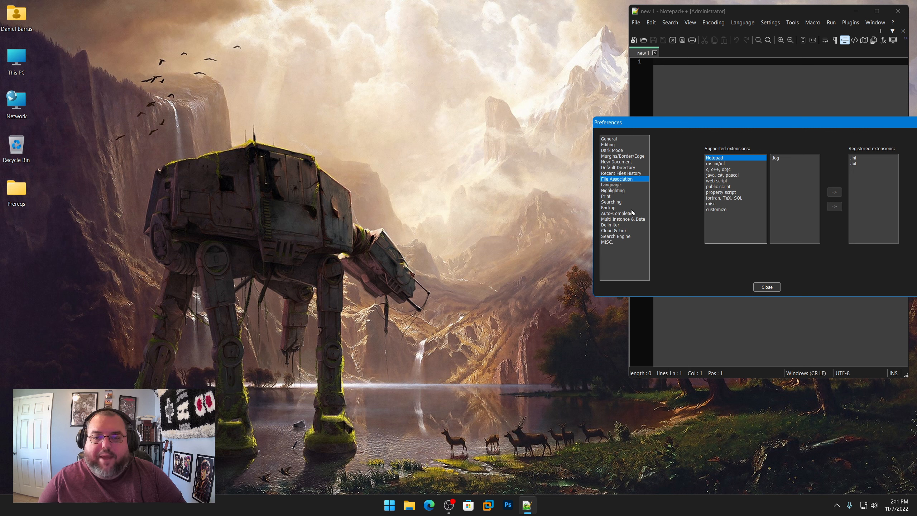
{"action": "left_click", "coordinate": [608, 207]}
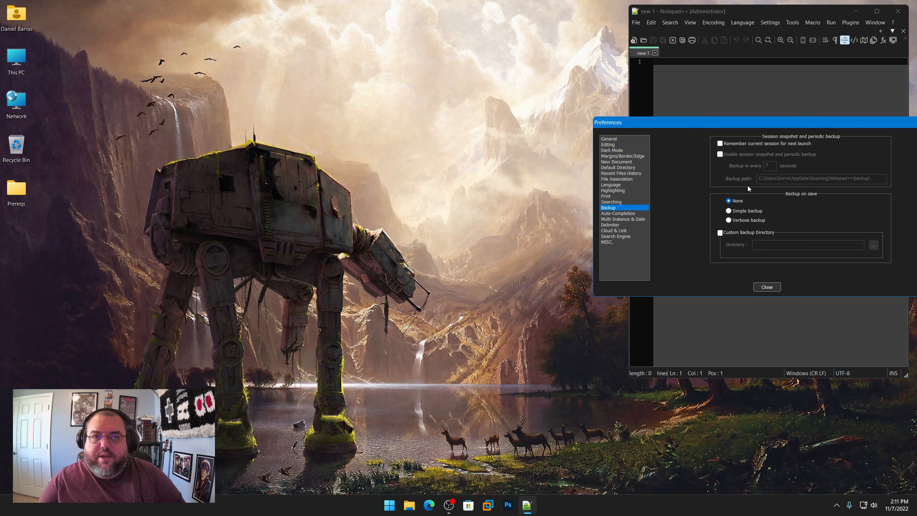
{"action": "left_click", "coordinate": [773, 288]}
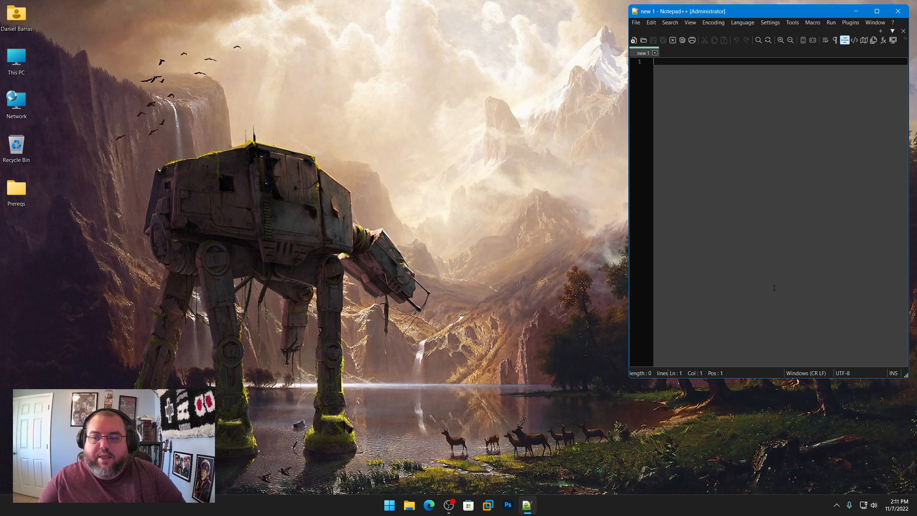
{"action": "left_click", "coordinate": [898, 11]}
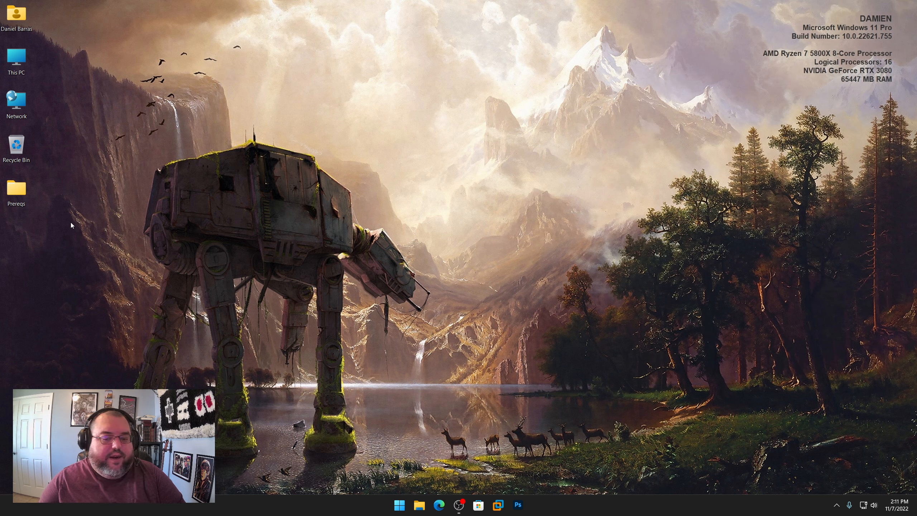
Step: Open Prereqs.txt from the Prereqs\Notes folder and resize the folder and Notepad++ windows to sit side by side
{"action": "double_click", "coordinate": [16, 189]}
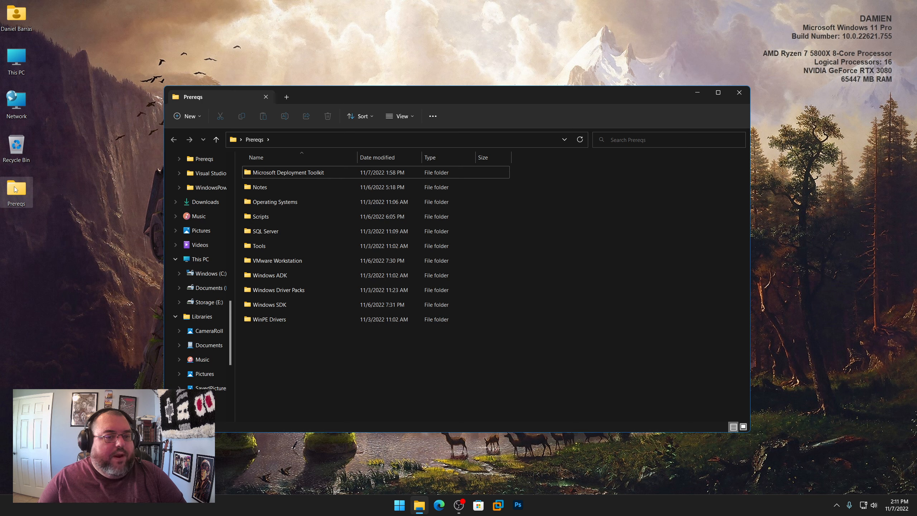
{"action": "left_click_drag", "start_coordinate": [423, 104], "coordinate": [300, 93]}
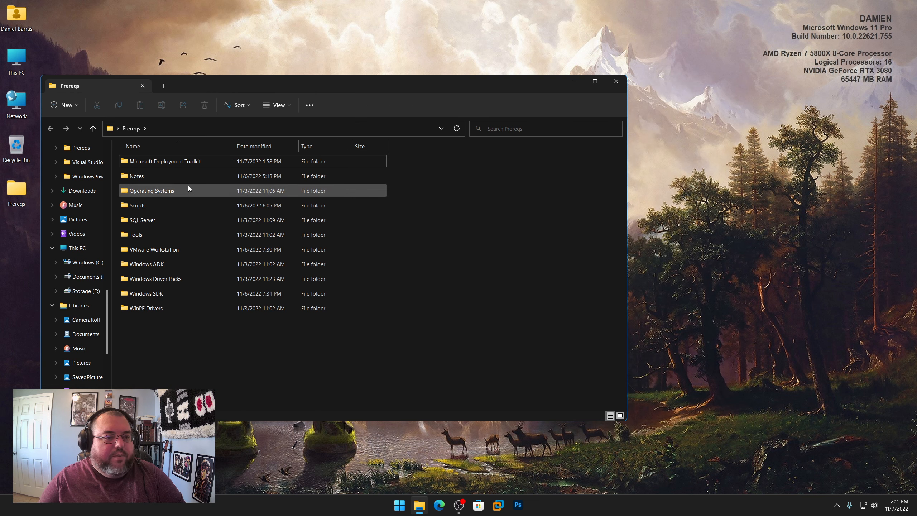
{"action": "double_click", "coordinate": [139, 179]}
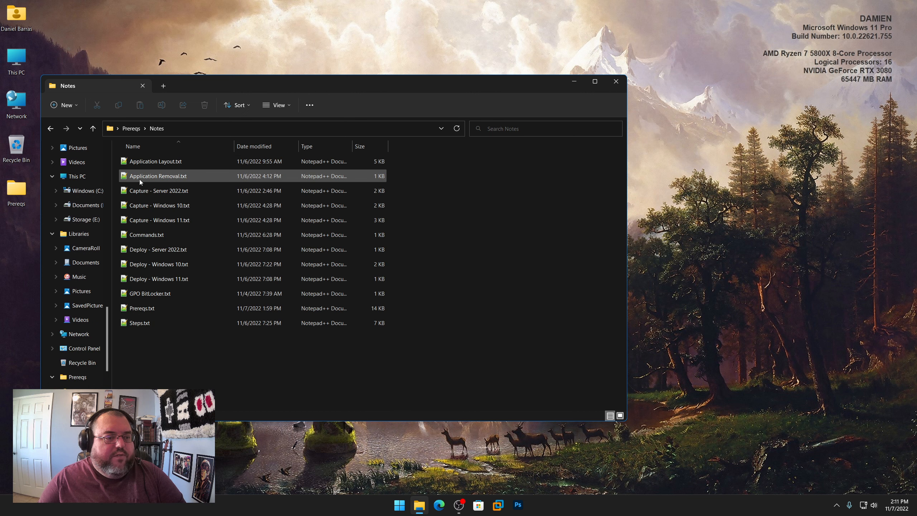
{"action": "double_click", "coordinate": [145, 308]}
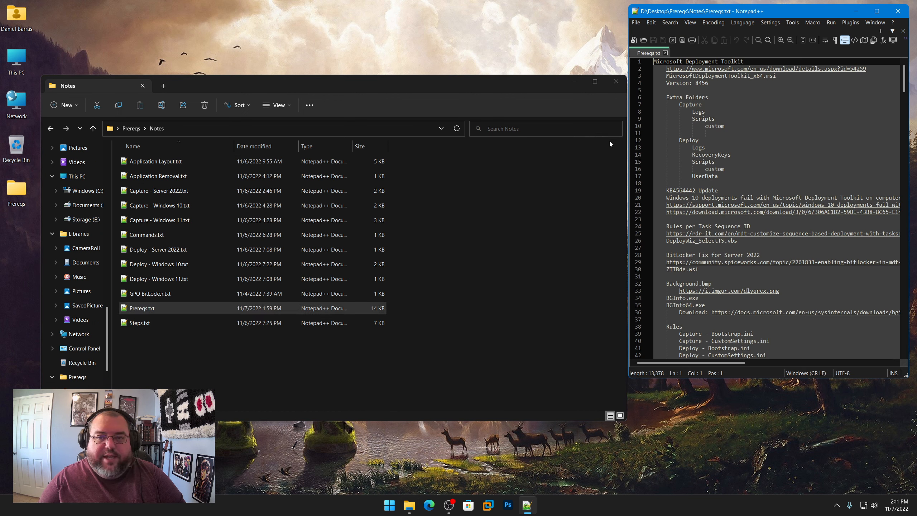
{"action": "left_click_drag", "start_coordinate": [629, 143], "coordinate": [630, 166]}
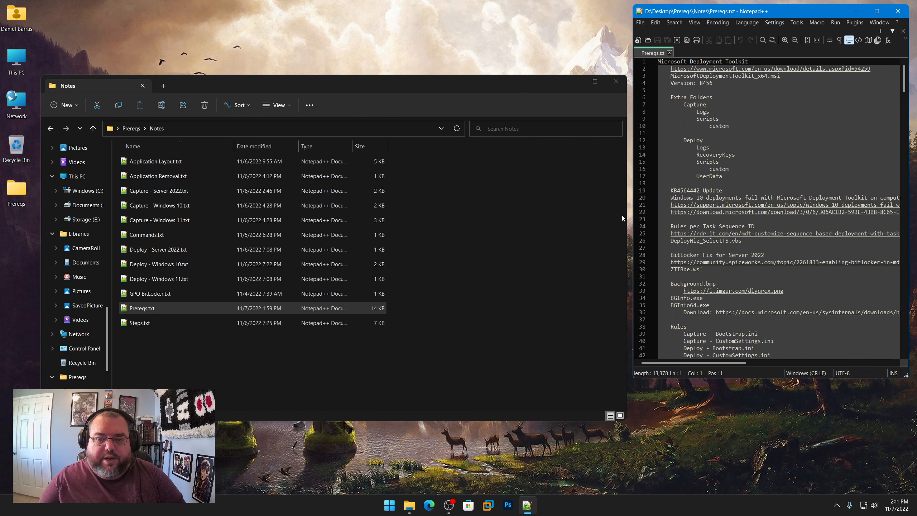
{"action": "left_click_drag", "start_coordinate": [628, 214], "coordinate": [430, 218]}
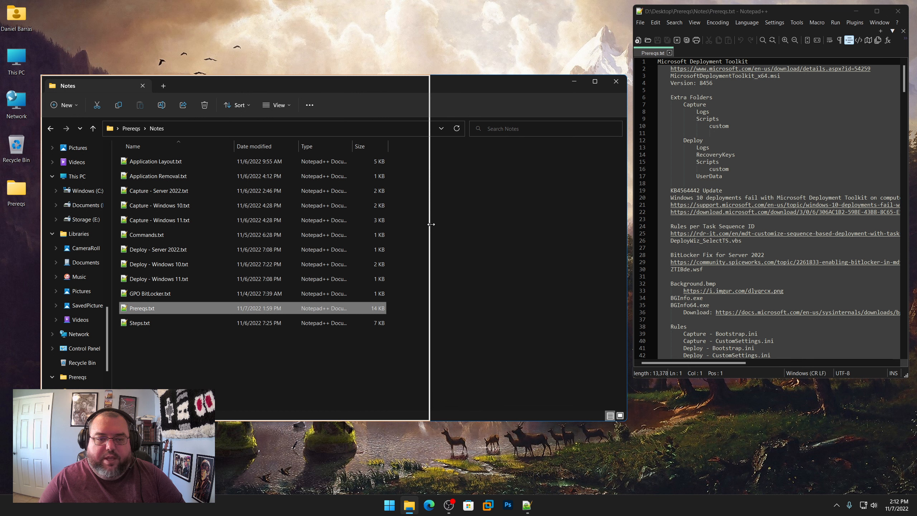
{"action": "left_click", "coordinate": [734, 126]}
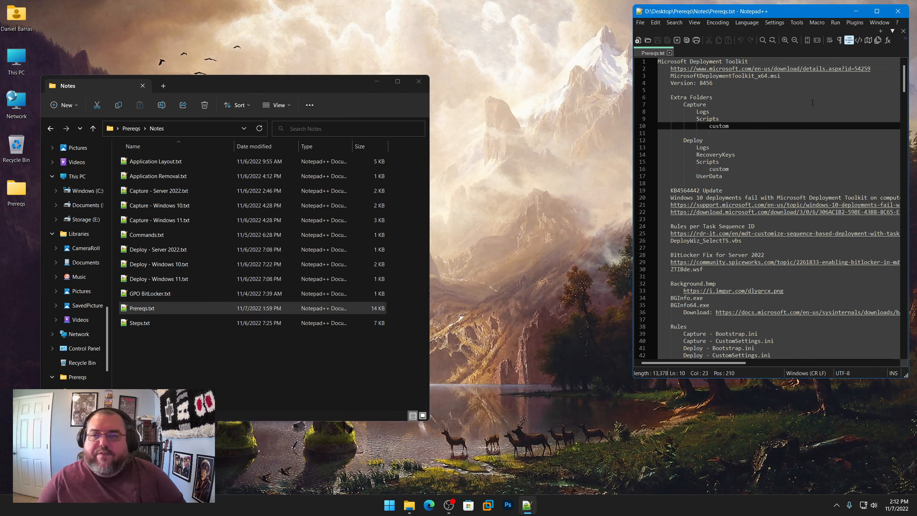
Step: Copy the Microsoft Deployment Toolkit download link from line 2 of Prereqs.txt
{"action": "left_click_drag", "start_coordinate": [878, 70], "coordinate": [672, 69]}
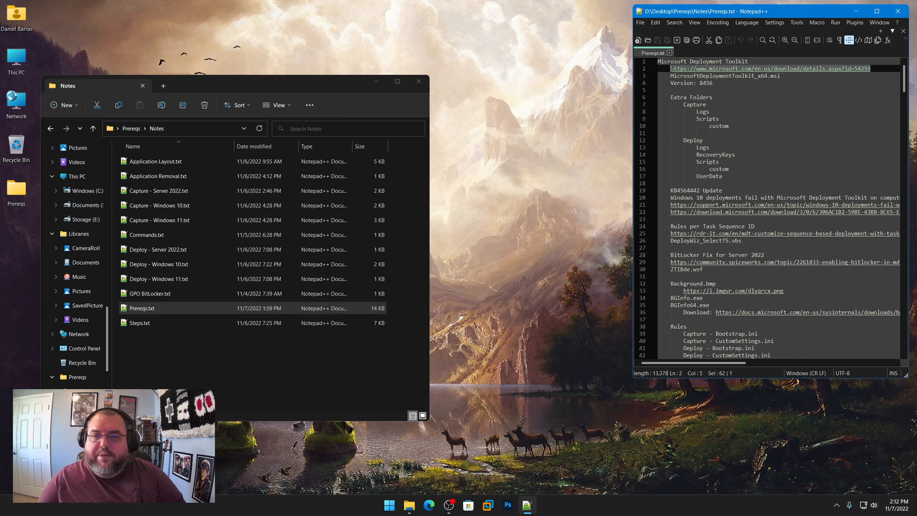
{"action": "right_click", "coordinate": [697, 73]}
{"action": "left_click", "coordinate": [713, 86]}
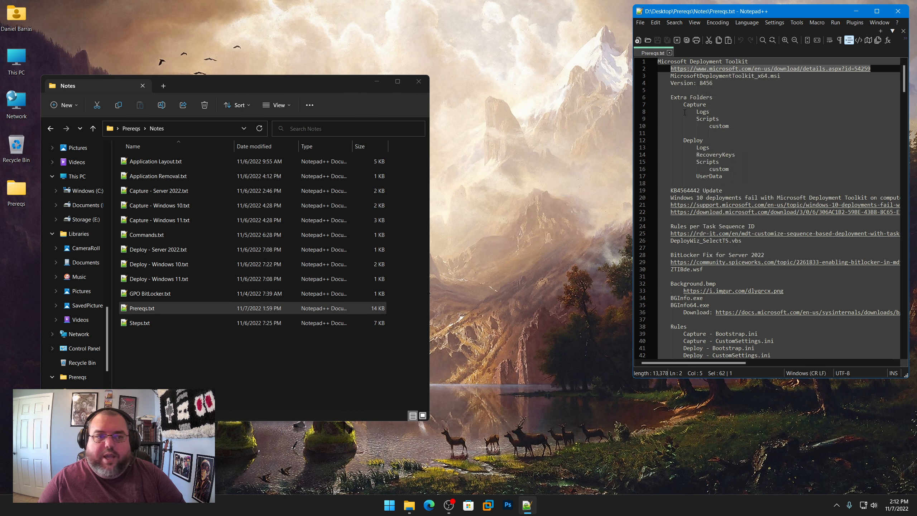
Step: Look through the Microsoft Deployment Toolkit folder inside Prereqs and return to the Prereqs folder
{"action": "left_click", "coordinate": [131, 128]}
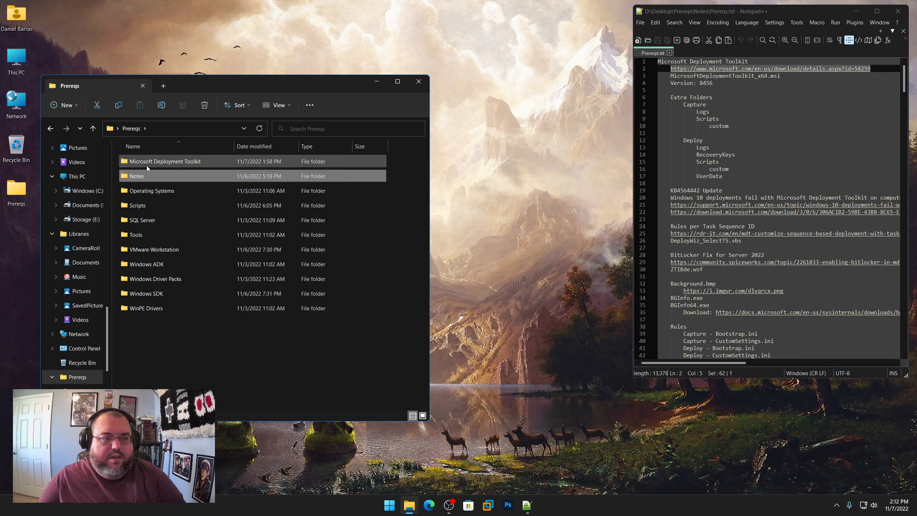
{"action": "double_click", "coordinate": [162, 162]}
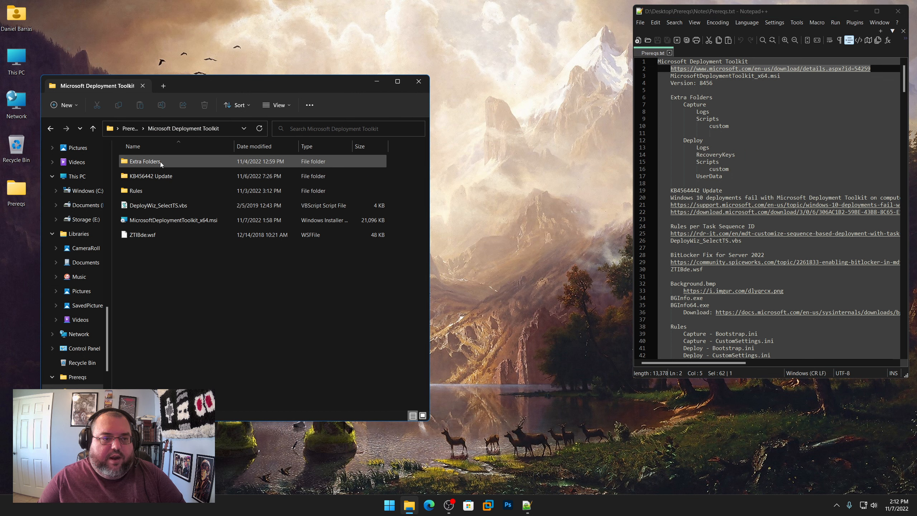
{"action": "left_click", "coordinate": [131, 128]}
Step: Open the copied Microsoft Deployment Toolkit download page in Edge
{"action": "left_click", "coordinate": [429, 504]}
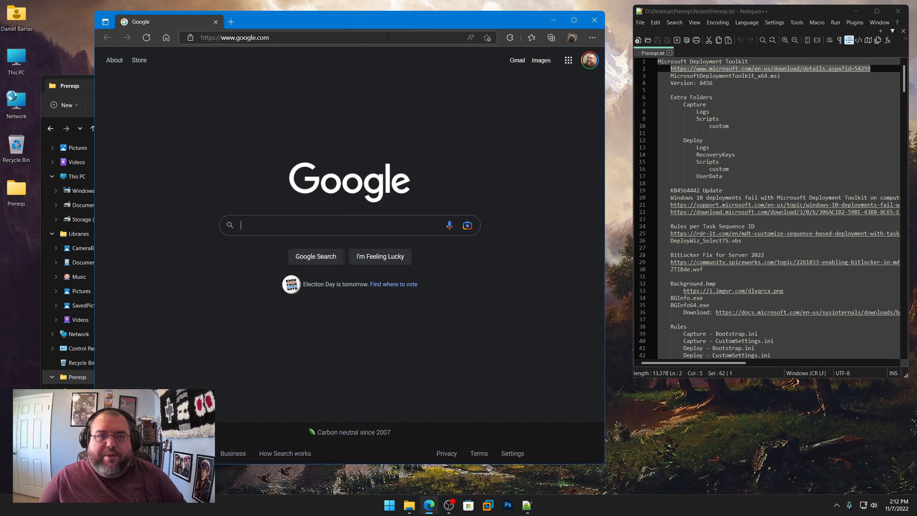
{"action": "left_click", "coordinate": [388, 37]}
{"action": "key", "text": "ctrl+v"}
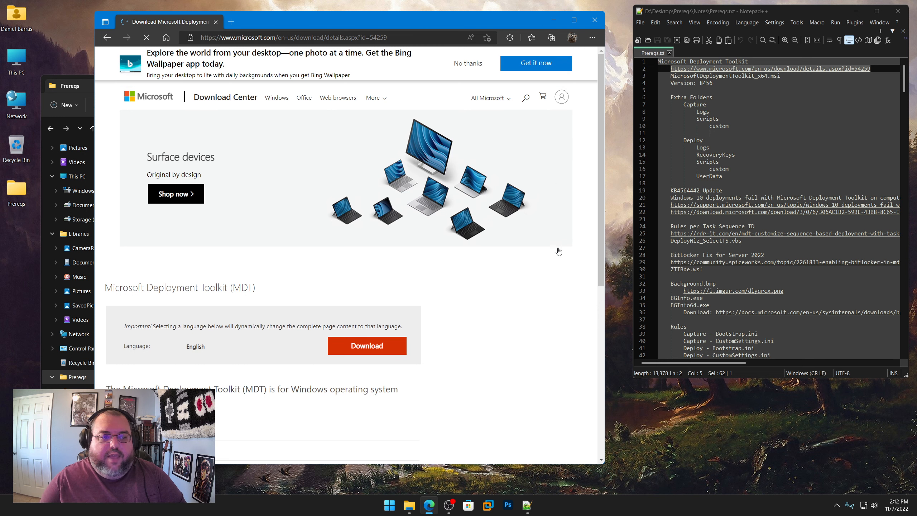
Step: Compare the MDT version in the download page's details with the version noted in Prereqs.txt
{"action": "scroll", "coordinate": [506, 313], "scroll_direction": "down", "scroll_amount": 4}
{"action": "left_click", "coordinate": [144, 242]}
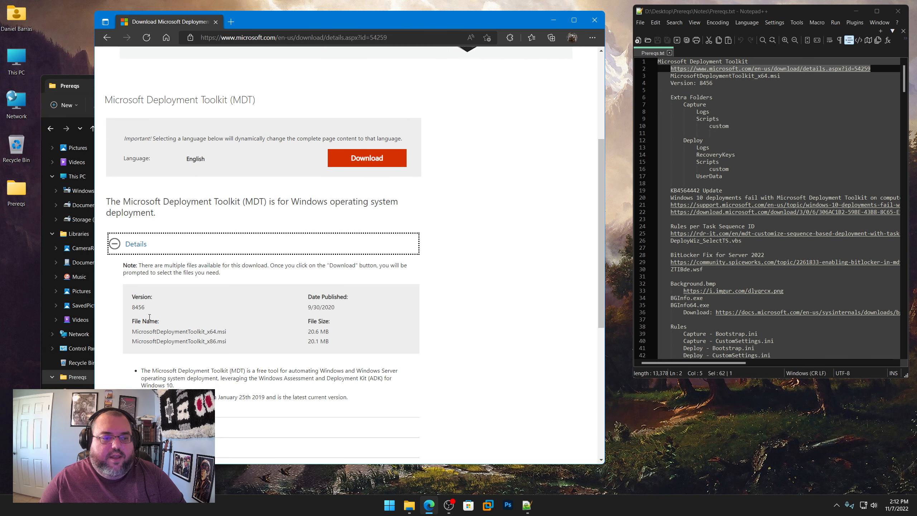
{"action": "double_click", "coordinate": [145, 307]}
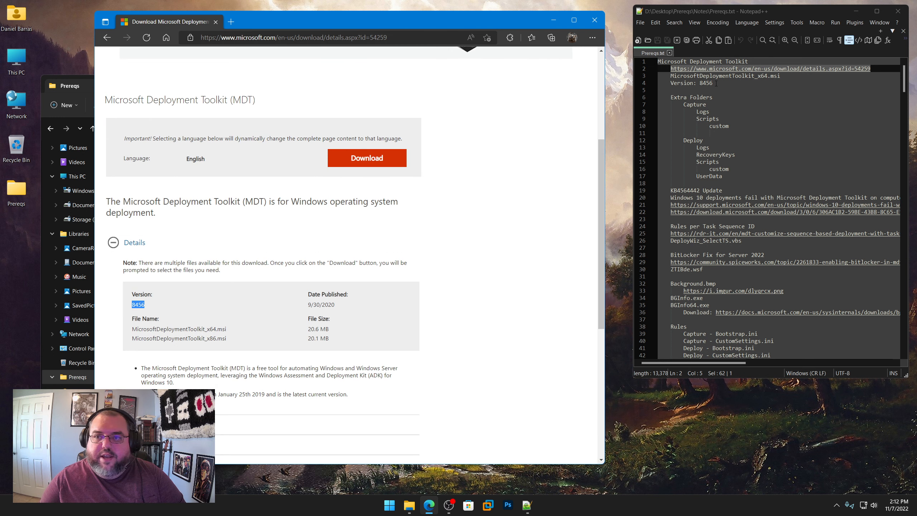
{"action": "left_click_drag", "start_coordinate": [716, 83], "coordinate": [701, 83]}
Step: Download MicrosoftDeploymentToolkit_x64.msi into Prereqs\Microsoft Deployment Toolkit on the Desktop, replacing the existing file
{"action": "left_click", "coordinate": [356, 164]}
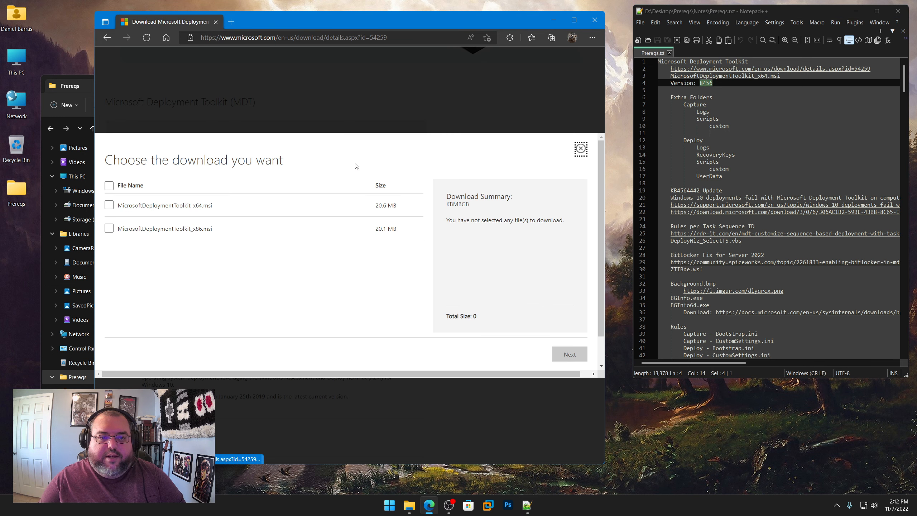
{"action": "left_click", "coordinate": [109, 205]}
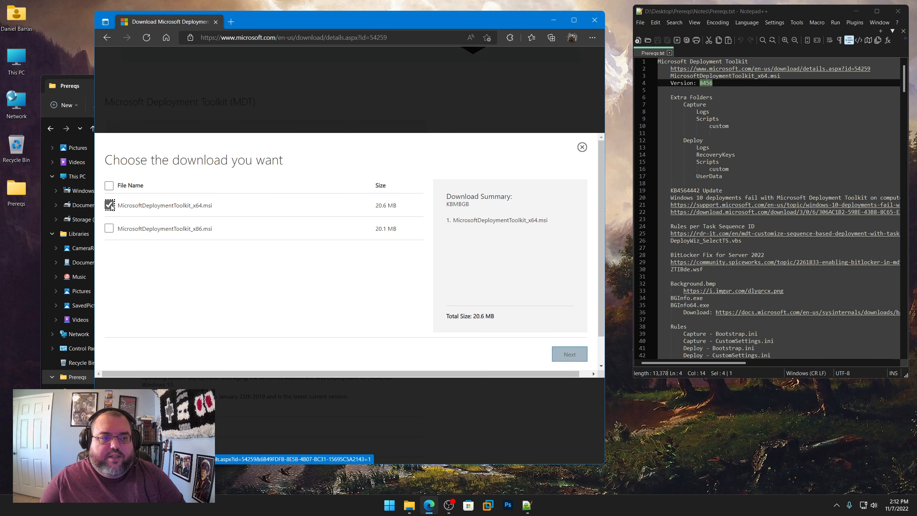
{"action": "left_click", "coordinate": [574, 359]}
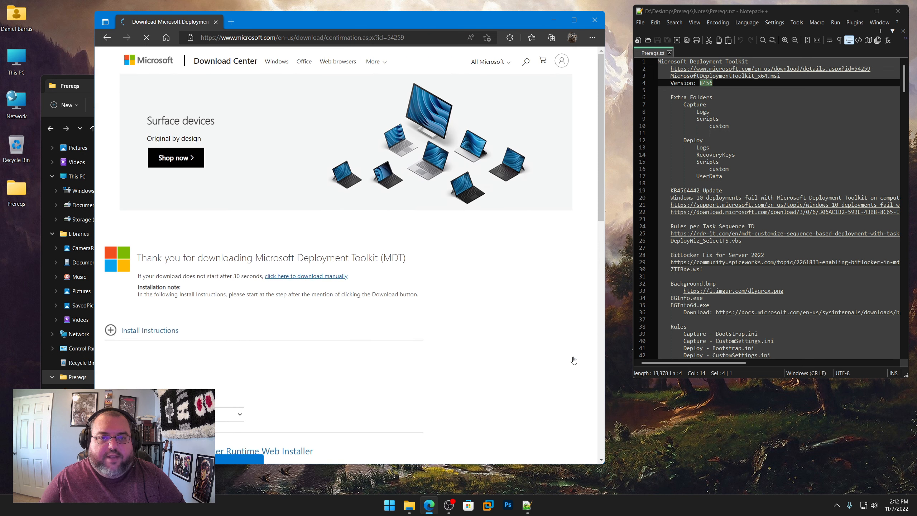
{"action": "left_click", "coordinate": [492, 84]}
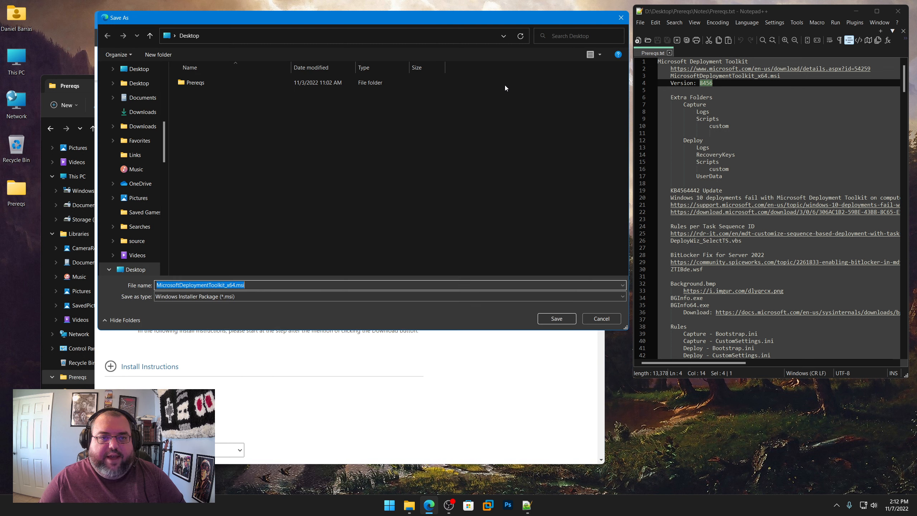
{"action": "left_click", "coordinate": [214, 84]}
{"action": "double_click", "coordinate": [214, 83]}
{"action": "double_click", "coordinate": [213, 83]}
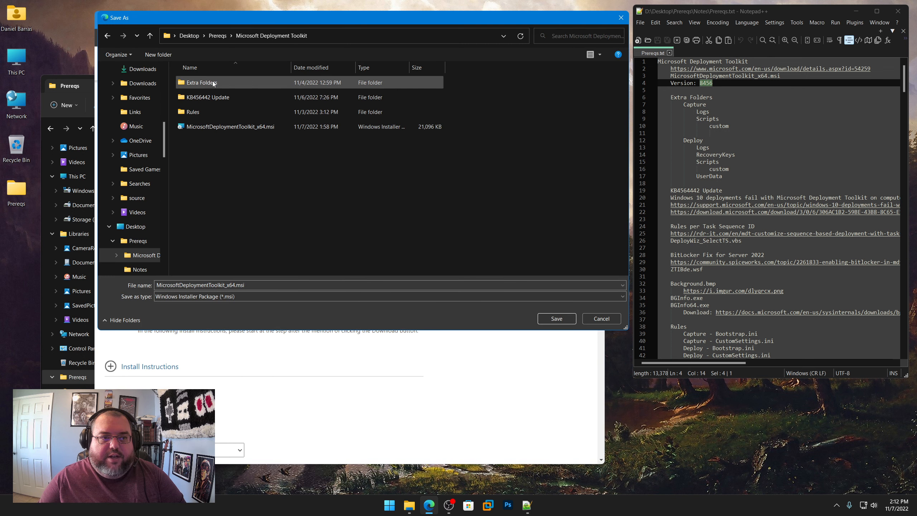
{"action": "left_click", "coordinate": [558, 320]}
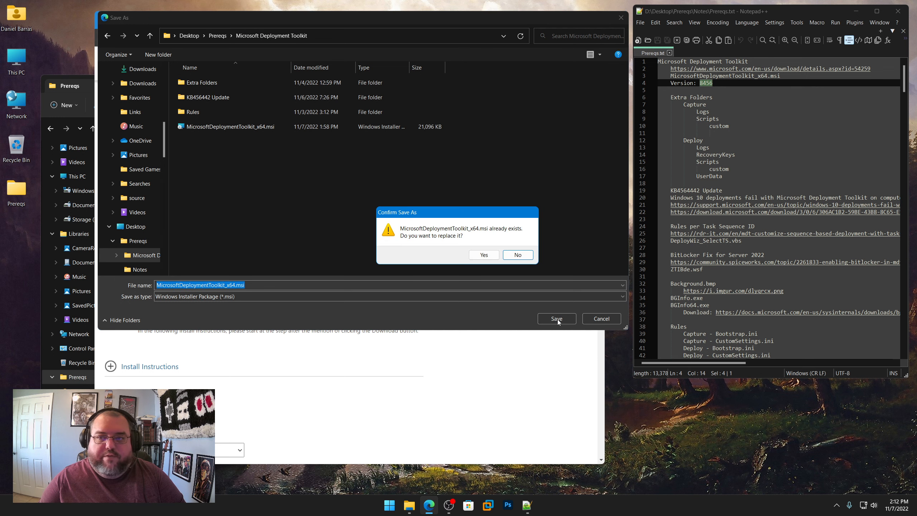
{"action": "left_click", "coordinate": [483, 257]}
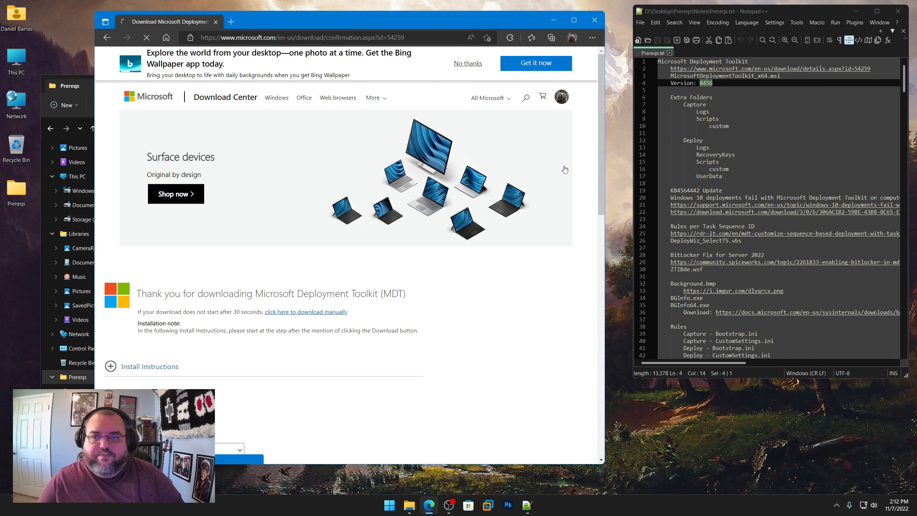
Step: Minimize Edge and browse to Microsoft Deployment Toolkit\Extra Folders\CaptureShare\Scripts\custom in File Explorer to view its scripts
{"action": "left_click", "coordinate": [552, 20]}
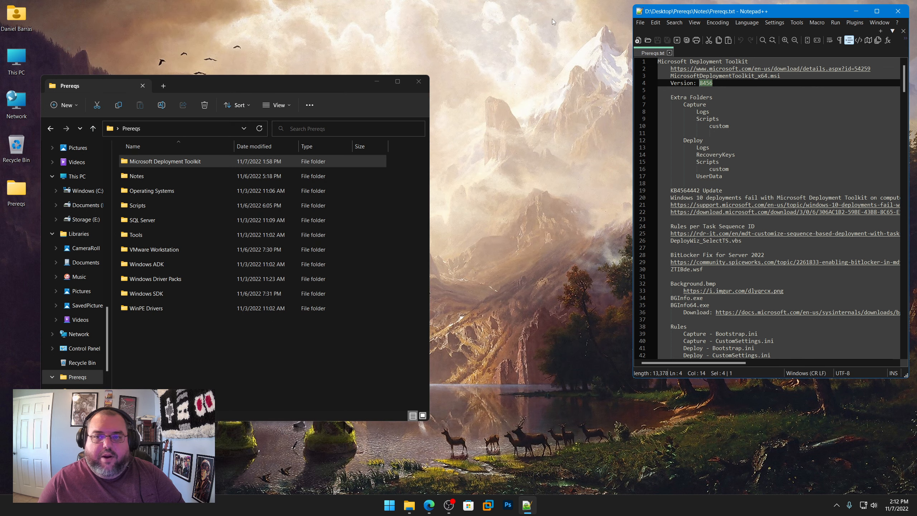
{"action": "double_click", "coordinate": [159, 162]}
{"action": "double_click", "coordinate": [155, 160]}
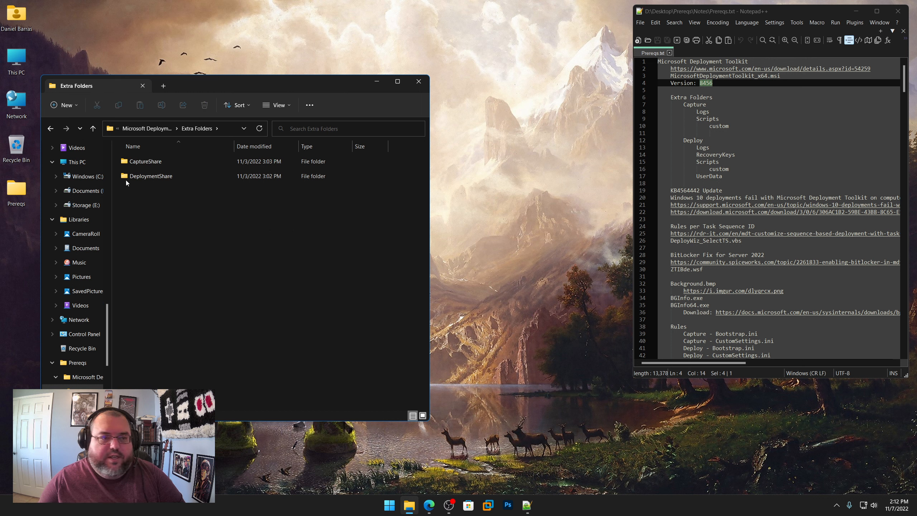
{"action": "double_click", "coordinate": [135, 162]}
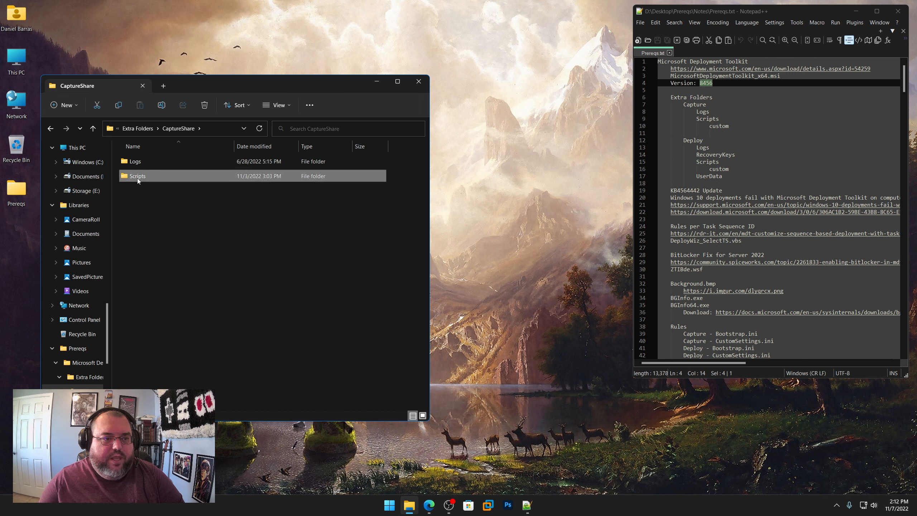
{"action": "double_click", "coordinate": [138, 177]}
{"action": "double_click", "coordinate": [139, 163]}
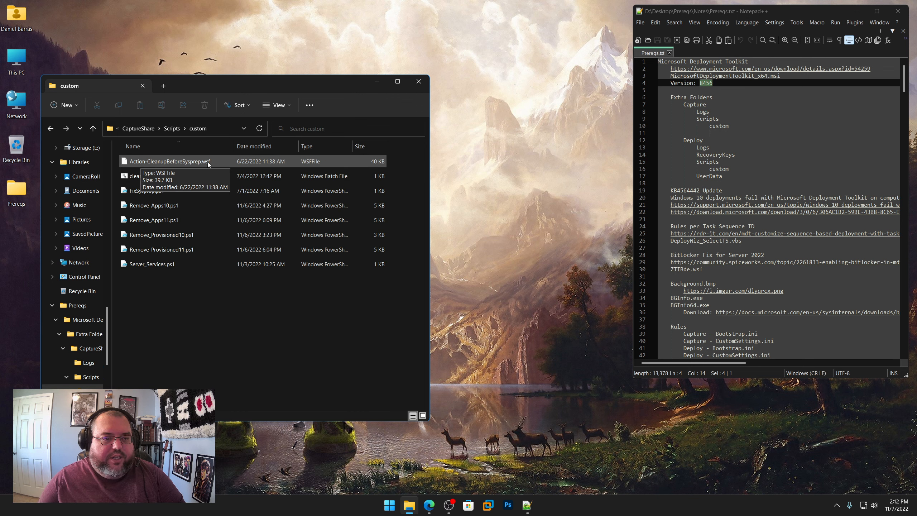
Step: Search for "deployment bunny cleanup" in Edge, open the DeploymentBunny GitHub result and highlight the file name Action-CleanupBeforeSysprep.wsf
{"action": "left_click", "coordinate": [429, 505]}
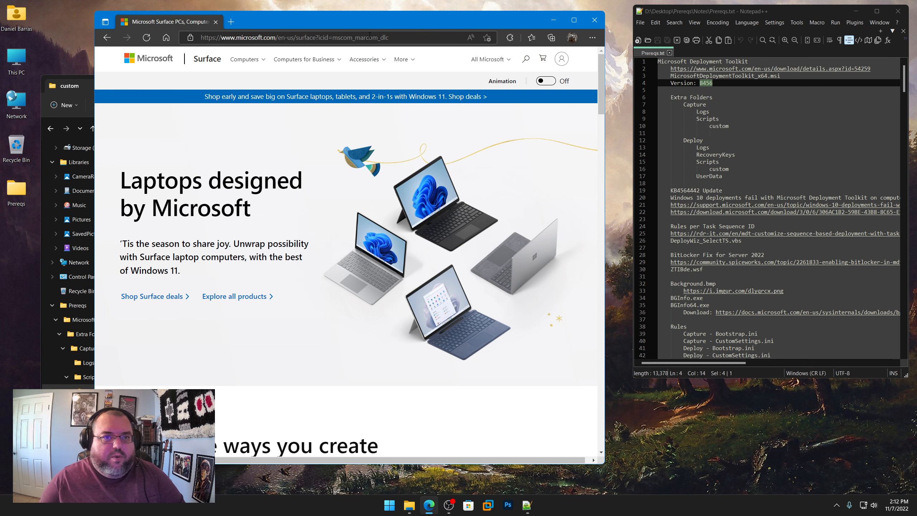
{"action": "left_click", "coordinate": [369, 37]}
{"action": "type", "text": "deploymentresearch.com"}
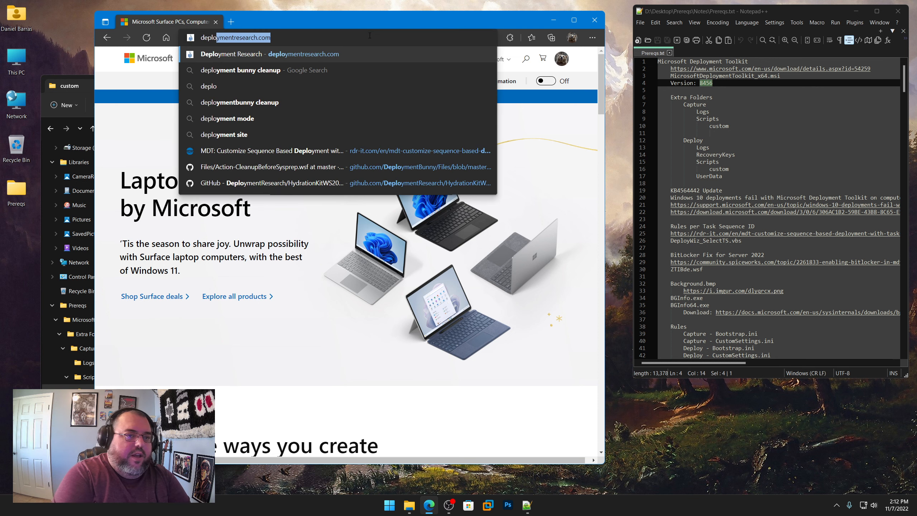
{"action": "key", "text": "Down"}
{"action": "key", "text": "Return"}
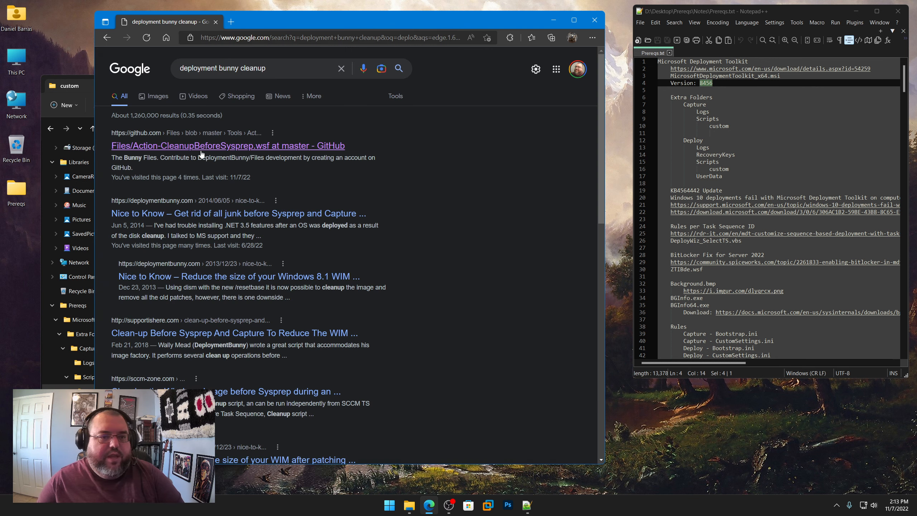
{"action": "left_click", "coordinate": [201, 150]}
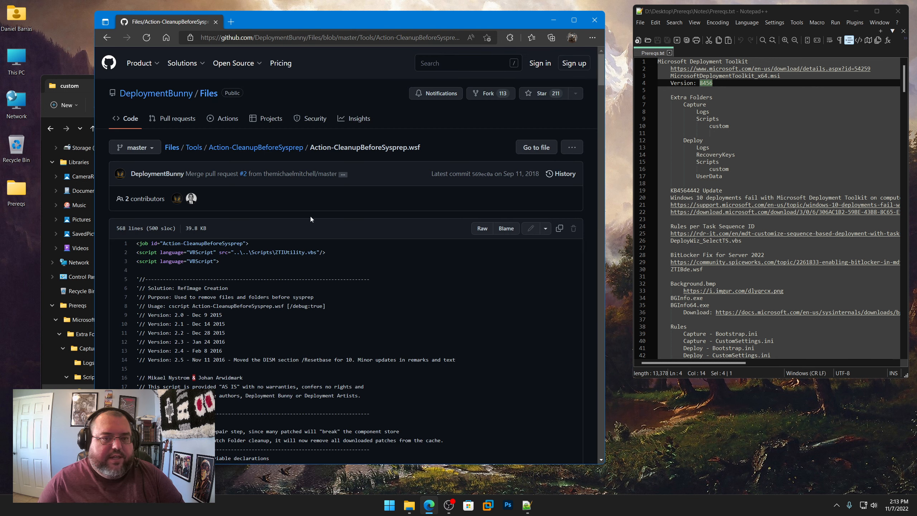
{"action": "left_click_drag", "start_coordinate": [311, 147], "coordinate": [309, 148]}
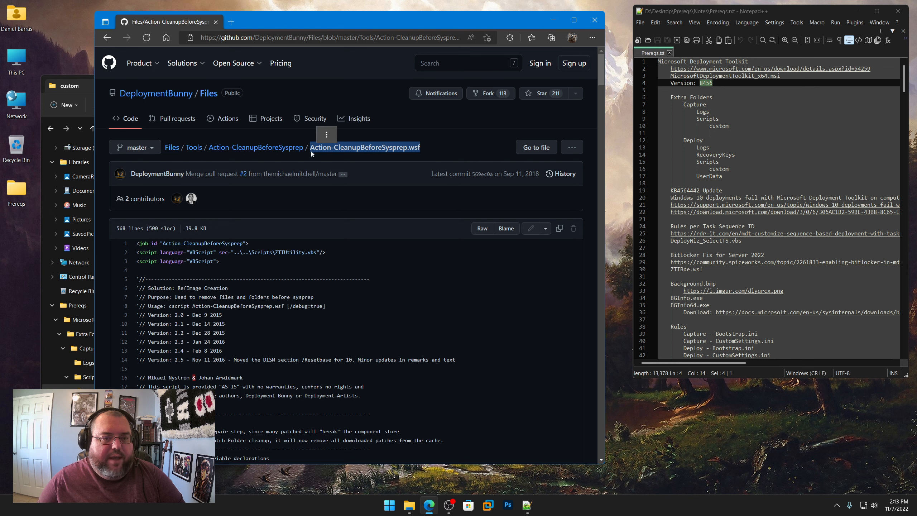
Step: Return to the custom folder in File Explorer and go through FixSysprep.ps1 and the Remove_Apps and Remove_Provisioned scripts for 10 and 11
{"action": "left_click", "coordinate": [68, 87]}
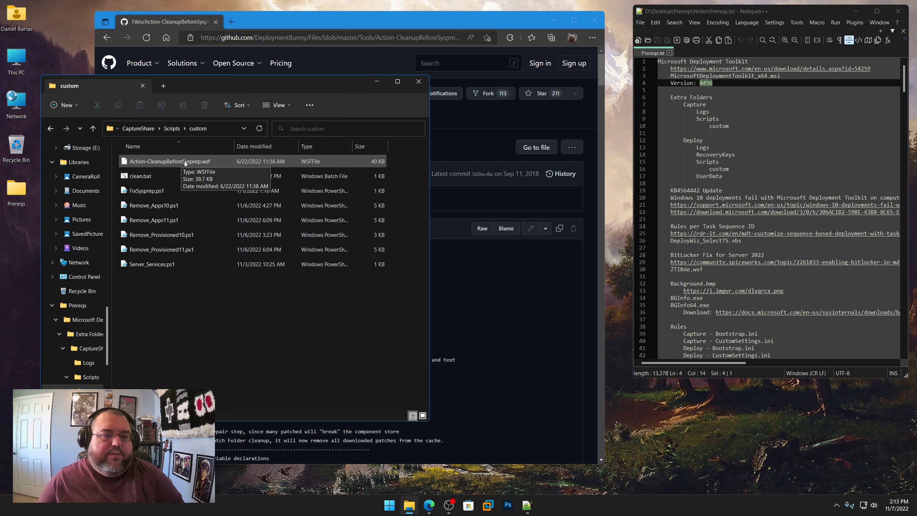
{"action": "left_click", "coordinate": [146, 191]}
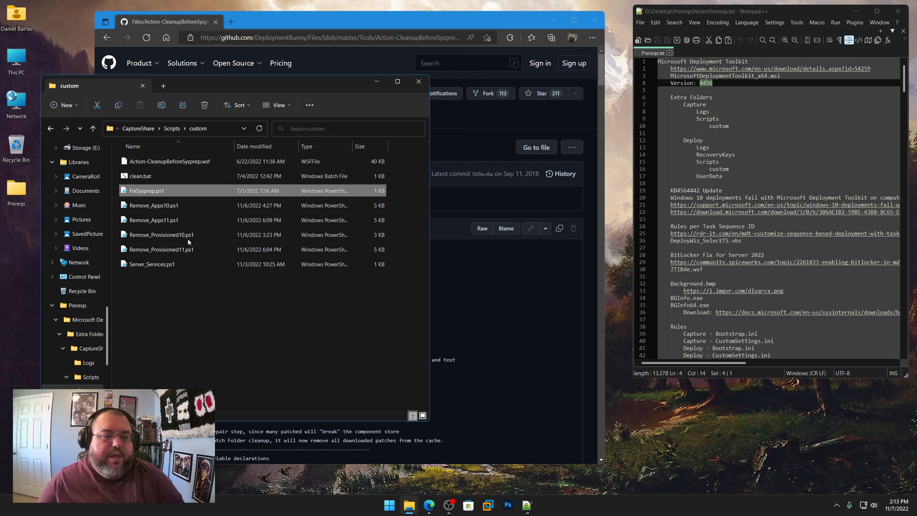
{"action": "left_click", "coordinate": [165, 208]}
{"action": "left_click", "coordinate": [163, 219], "text": "ctrl"}
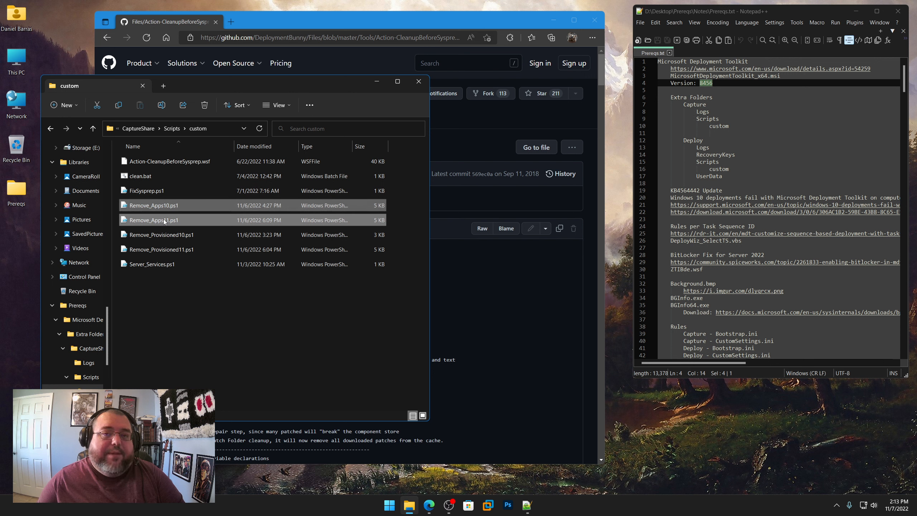
{"action": "left_click", "coordinate": [175, 238], "text": "ctrl"}
{"action": "left_click", "coordinate": [175, 250], "text": "ctrl"}
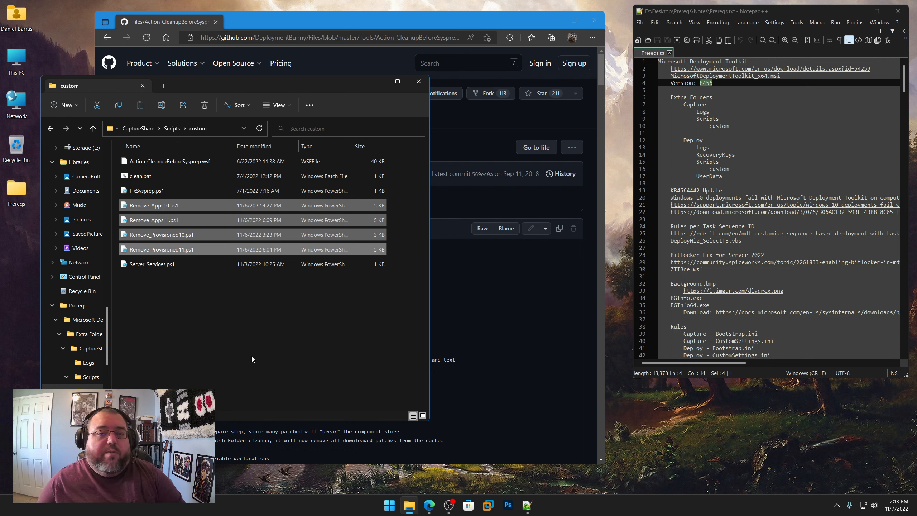
{"action": "left_click", "coordinate": [228, 361]}
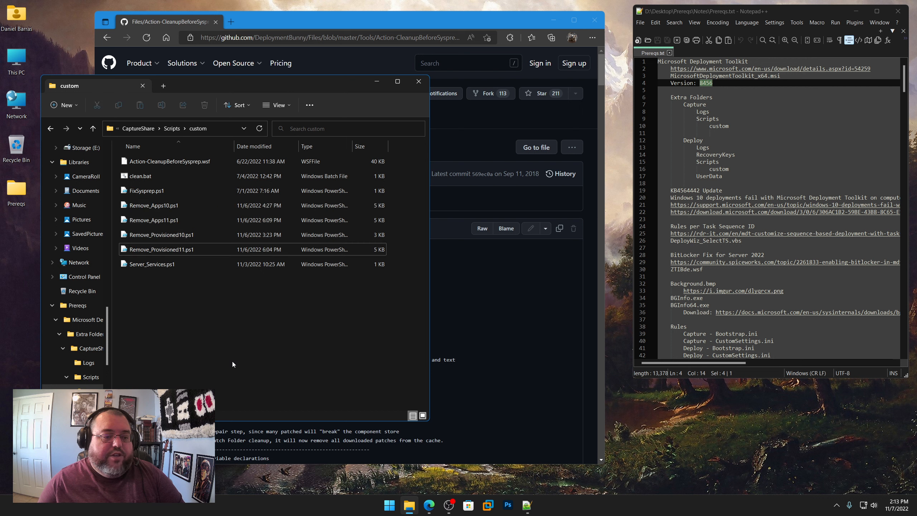
Step: Open Server_Services.ps1 in Notepad++, review its Set-Service commands and close the file
{"action": "right_click", "coordinate": [159, 265]}
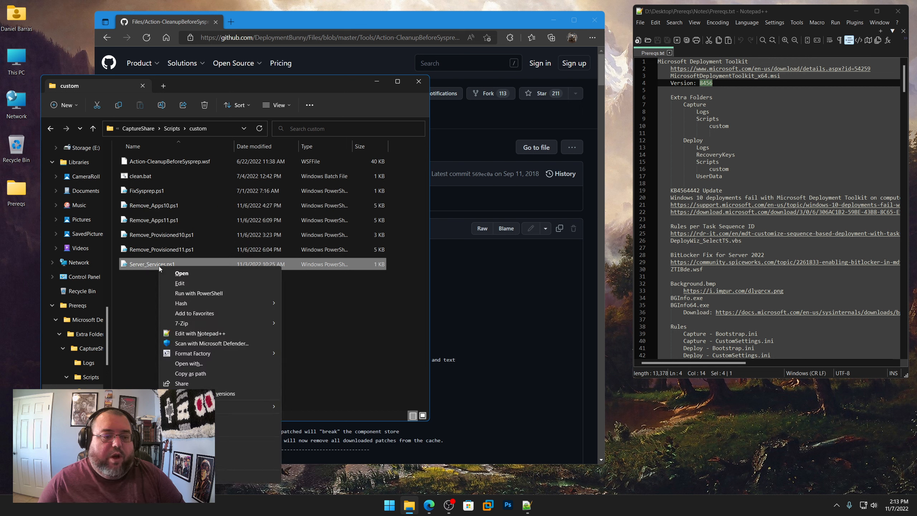
{"action": "left_click", "coordinate": [199, 333]}
{"action": "key", "text": "ctrl+a"}
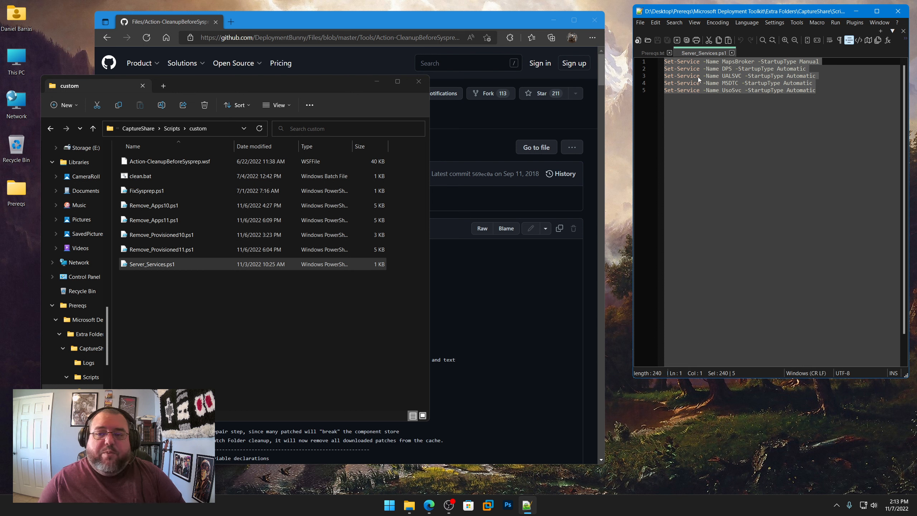
{"action": "left_click", "coordinate": [731, 52]}
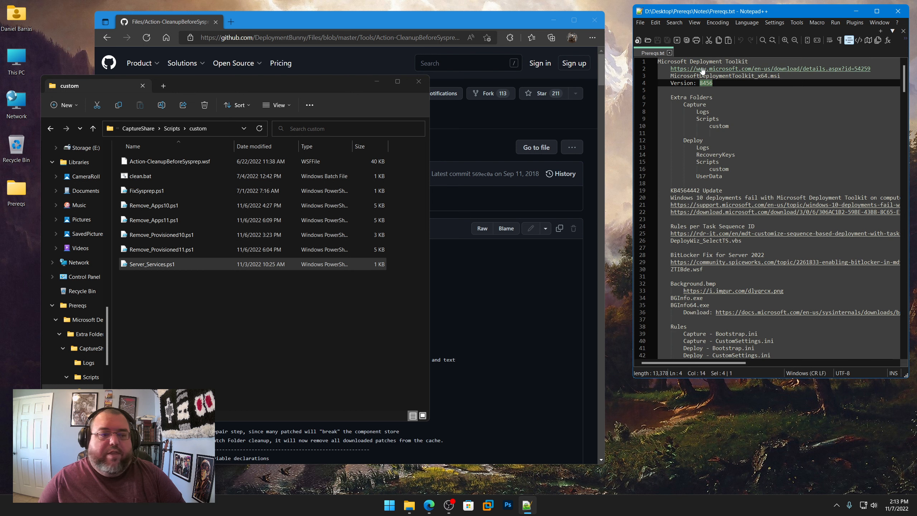
Step: Look through DeploymentShare and its Scripts\custom folder, and return to Extra Folders
{"action": "left_click", "coordinate": [141, 129]}
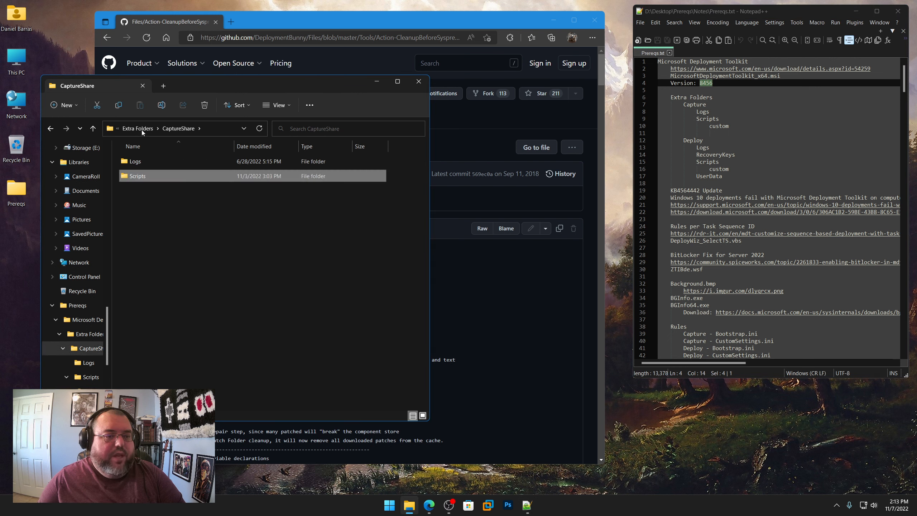
{"action": "left_click", "coordinate": [138, 129]}
{"action": "double_click", "coordinate": [148, 180]}
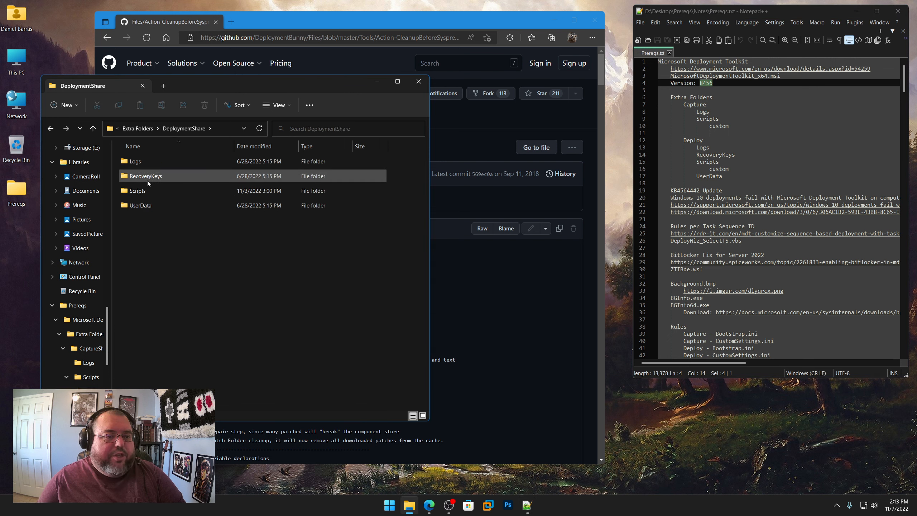
{"action": "left_click", "coordinate": [142, 191]}
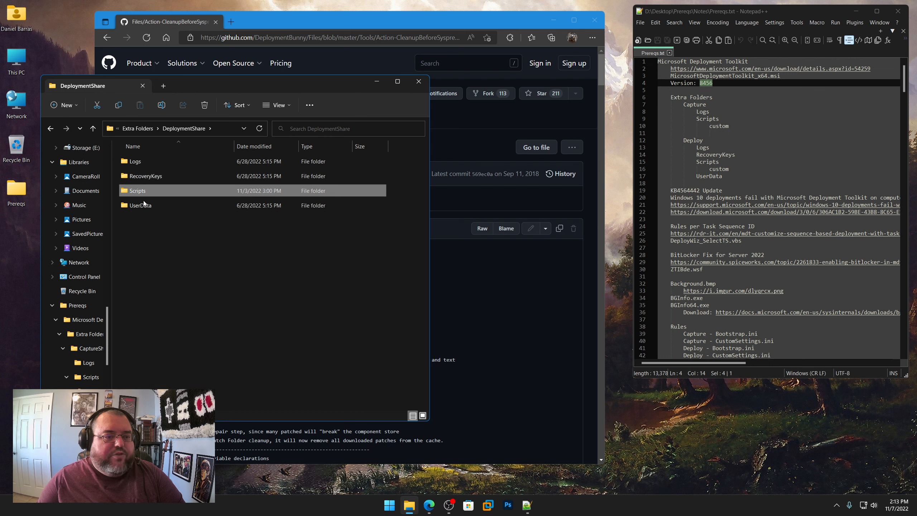
{"action": "double_click", "coordinate": [142, 191]}
{"action": "double_click", "coordinate": [139, 165]}
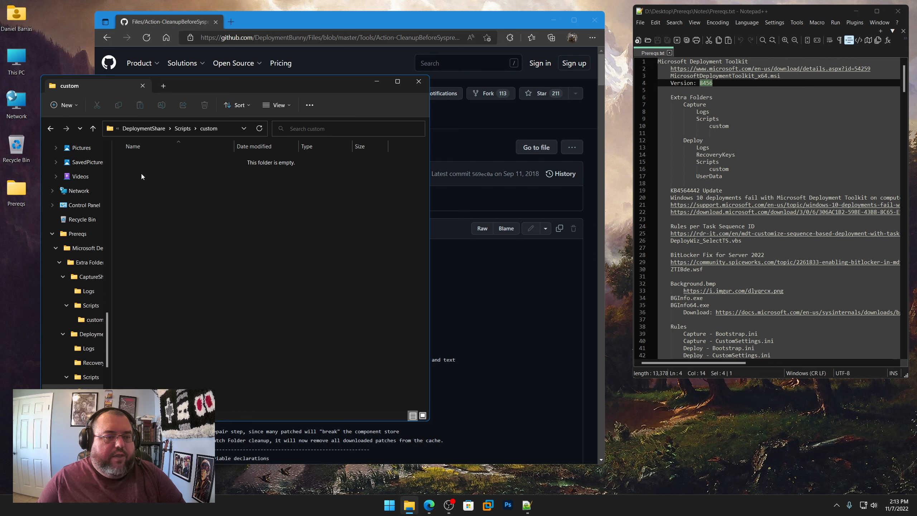
{"action": "left_click", "coordinate": [140, 132]}
{"action": "left_click", "coordinate": [140, 131]}
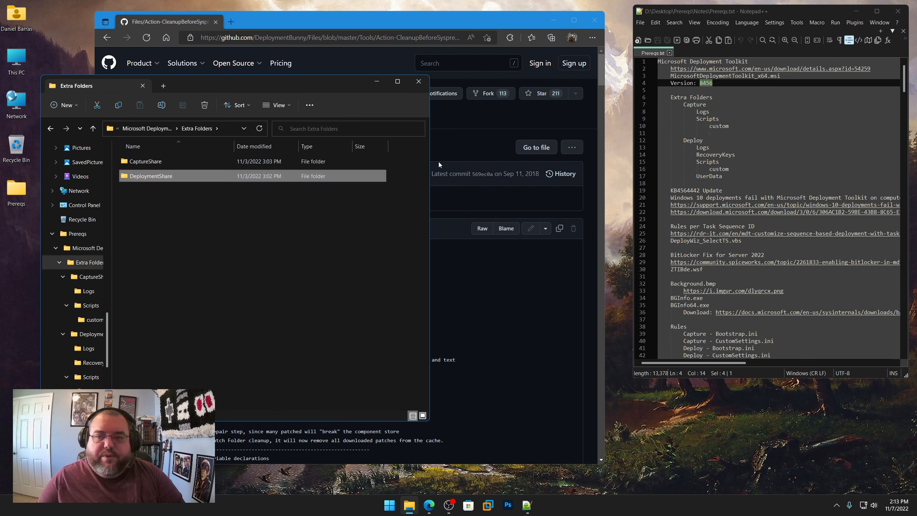
Step: Highlight the MDT notes and the KB4564442 Update heading in Prereqs.txt, and go up to the Microsoft Deployment Toolkit folder
{"action": "left_click_drag", "start_coordinate": [746, 176], "coordinate": [614, 51]}
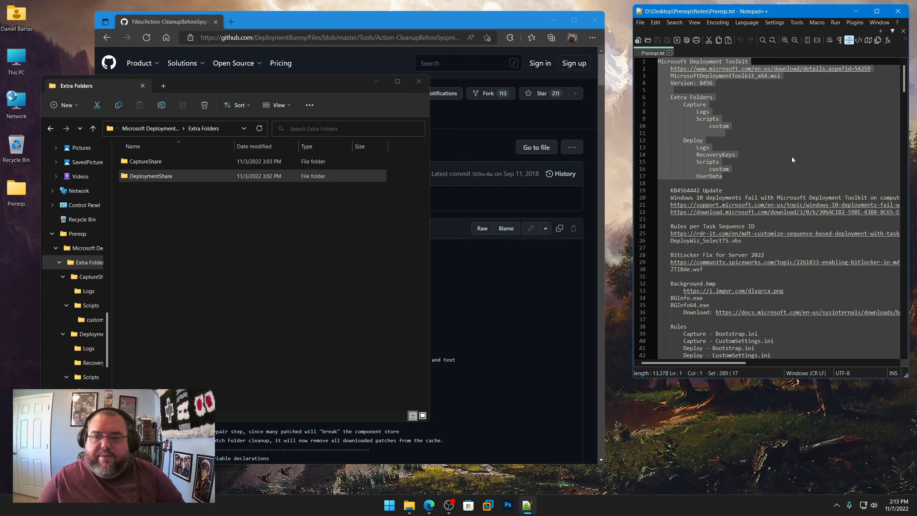
{"action": "scroll", "coordinate": [792, 159], "scroll_direction": "down", "scroll_amount": 3}
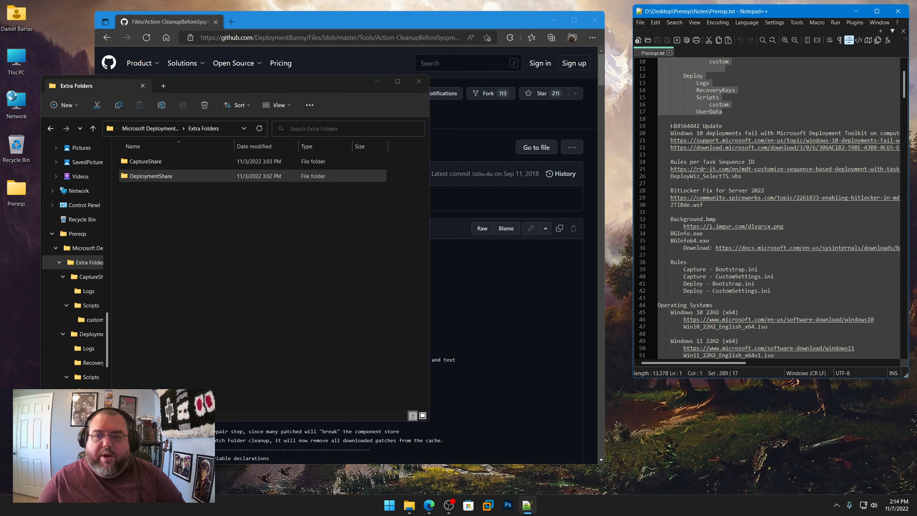
{"action": "left_click_drag", "start_coordinate": [671, 126], "coordinate": [721, 126]}
{"action": "left_click", "coordinate": [188, 247]}
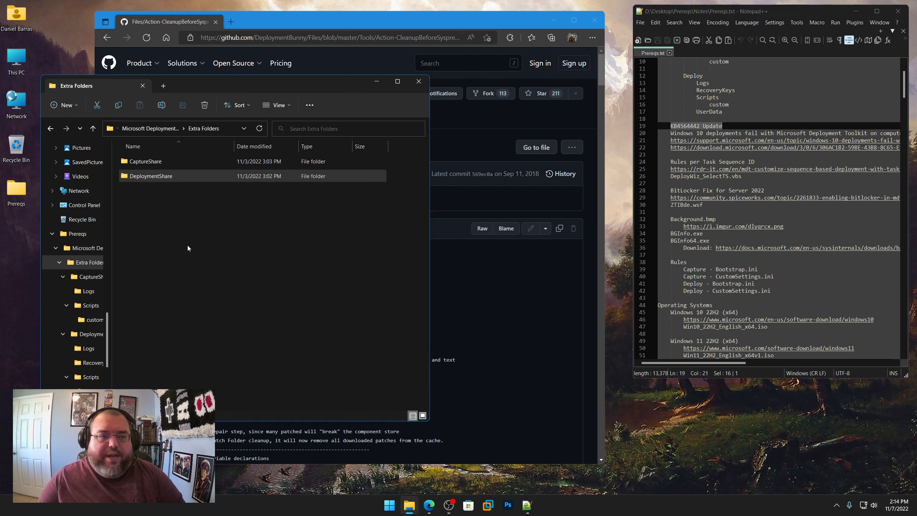
{"action": "left_click", "coordinate": [184, 128]}
{"action": "left_click", "coordinate": [150, 128]}
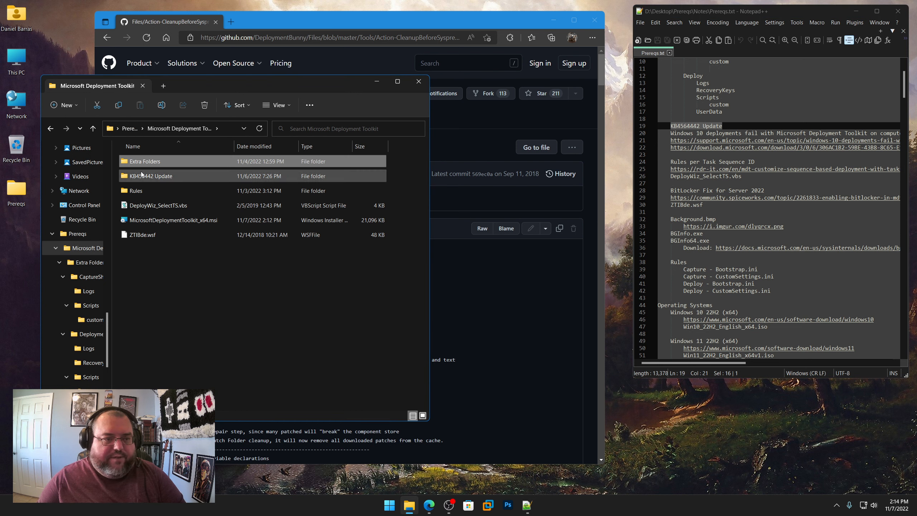
Step: Copy the KB4564442 support.microsoft.com link from Prereqs.txt and open it in Edge
{"action": "left_click", "coordinate": [383, 337]}
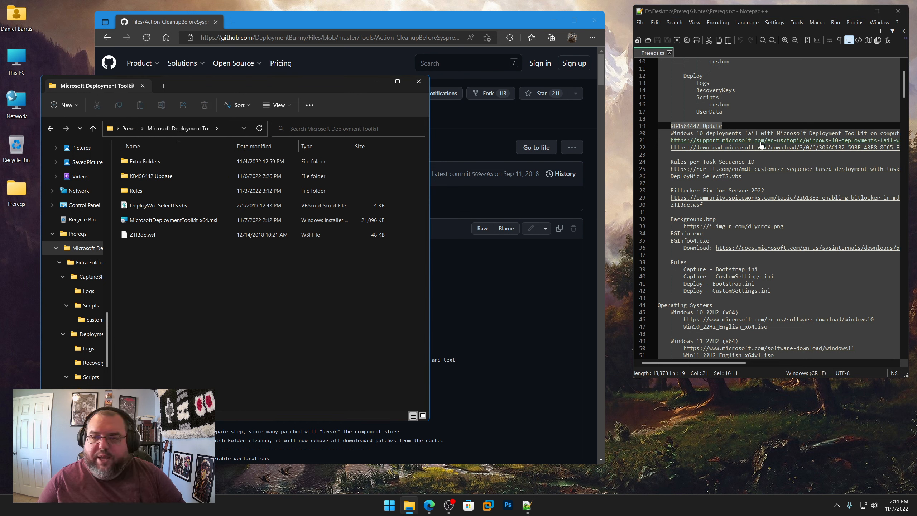
{"action": "right_click", "coordinate": [761, 145]}
{"action": "left_click", "coordinate": [781, 158]}
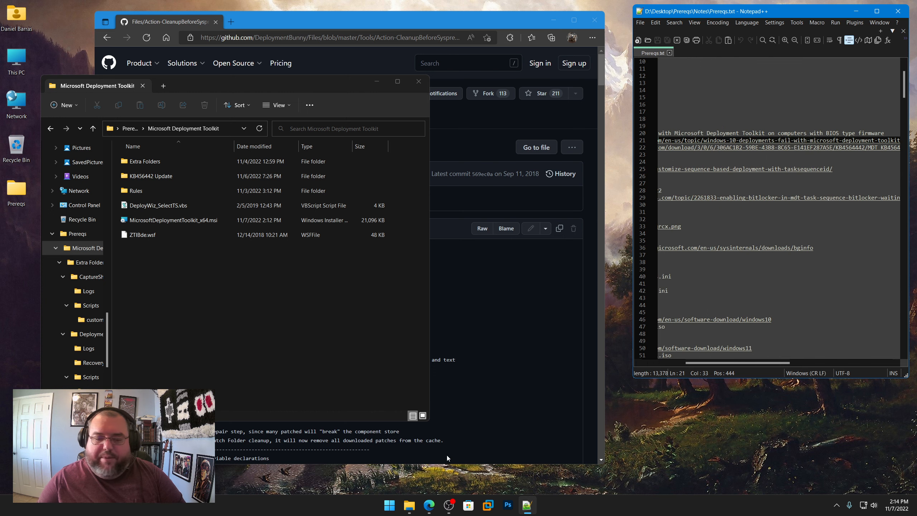
{"action": "left_click", "coordinate": [447, 458]}
{"action": "left_click", "coordinate": [330, 38]}
{"action": "type", "text": "https://support.microsoft.com/en-us/topic/windows-10-deployments-fail-with-microsoft-deployment-toolkit-on-computers-with-bios-type-firmware-70557b0b-6be3-81d2-556f-b313e29e2cb7"}
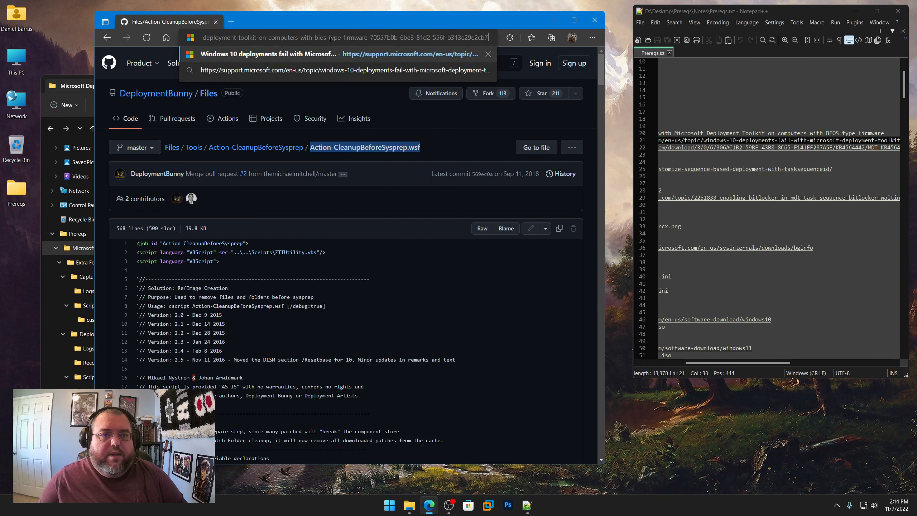
{"action": "key", "text": "Return"}
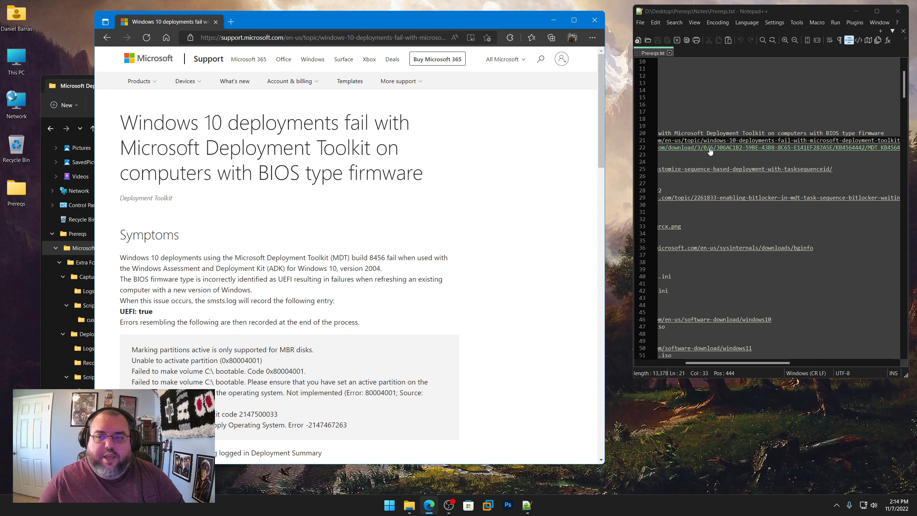
Step: Download MDT_KB4564442.exe from the article's Resolution section, save it in the KB456442 Update folder, and minimize the browser
{"action": "scroll", "coordinate": [251, 230], "scroll_direction": "down", "scroll_amount": 7}
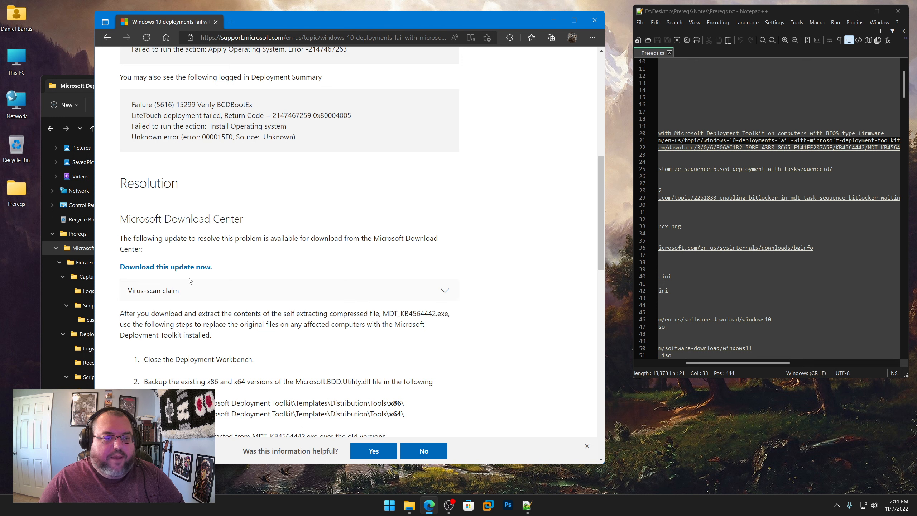
{"action": "left_click", "coordinate": [161, 270]}
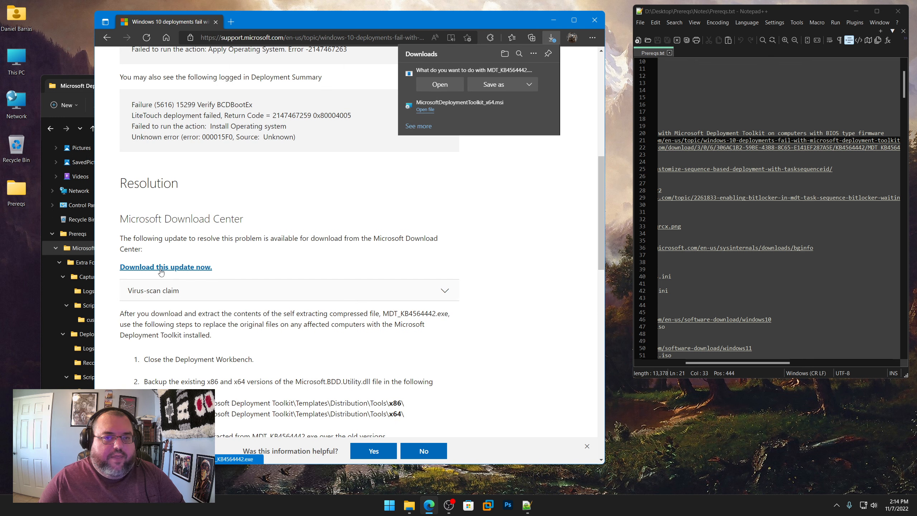
{"action": "left_click", "coordinate": [494, 85]}
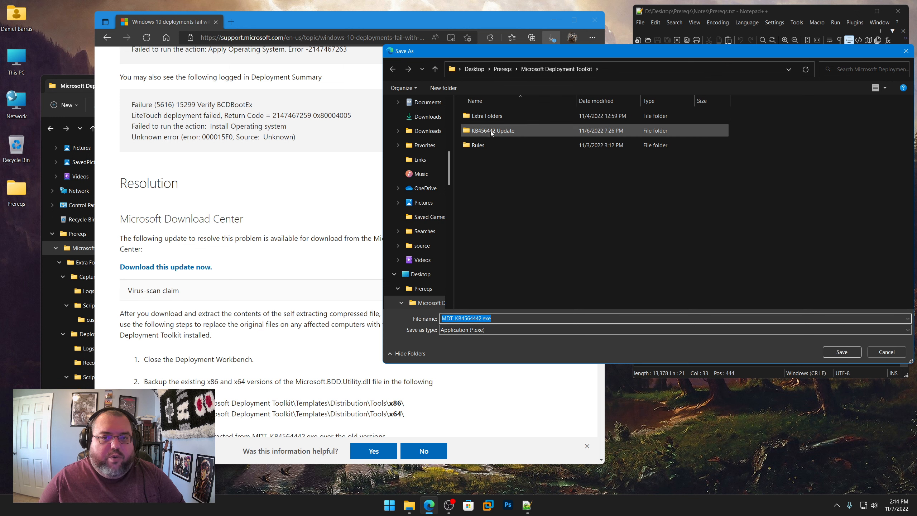
{"action": "double_click", "coordinate": [475, 130]}
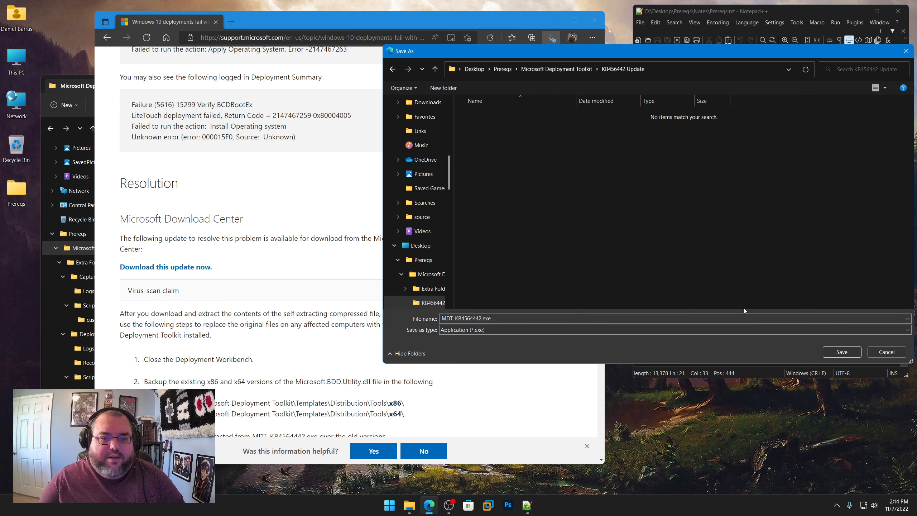
{"action": "left_click", "coordinate": [841, 351]}
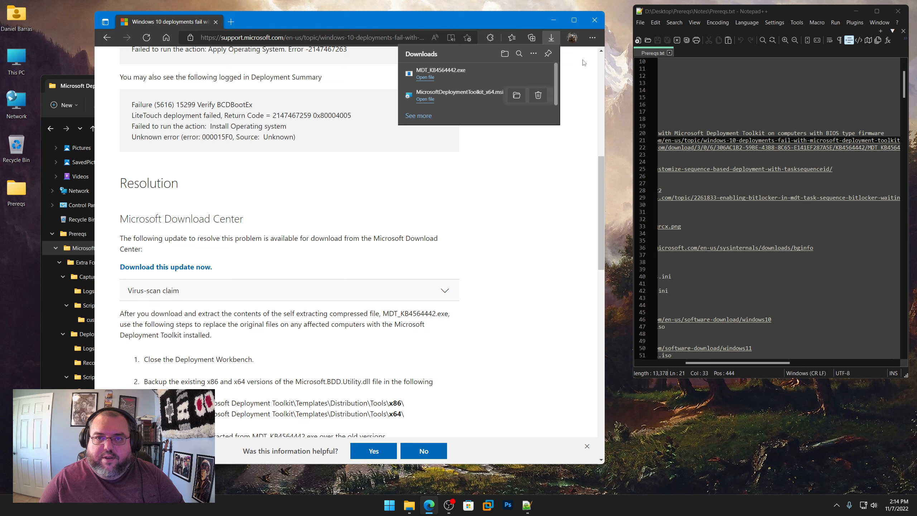
{"action": "left_click", "coordinate": [553, 20]}
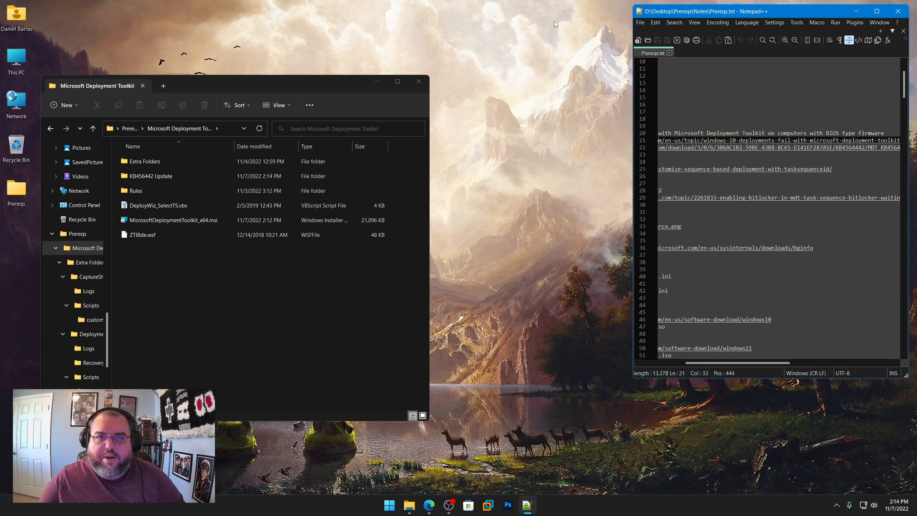
Step: Extract MDT_KB4564442.exe with 7-Zip directly into the KB456442 Update folder and dismiss the extraction report
{"action": "double_click", "coordinate": [163, 176]}
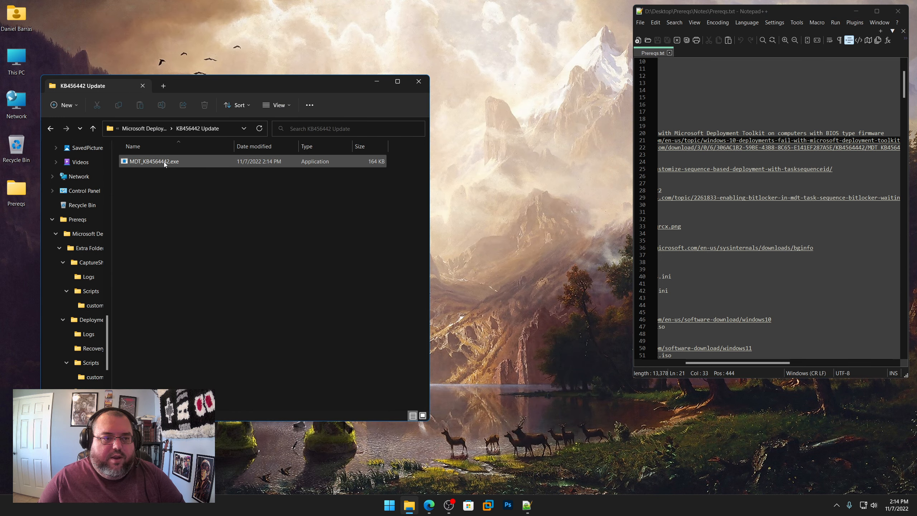
{"action": "right_click", "coordinate": [164, 162]}
{"action": "mouse_move", "coordinate": [195, 239]}
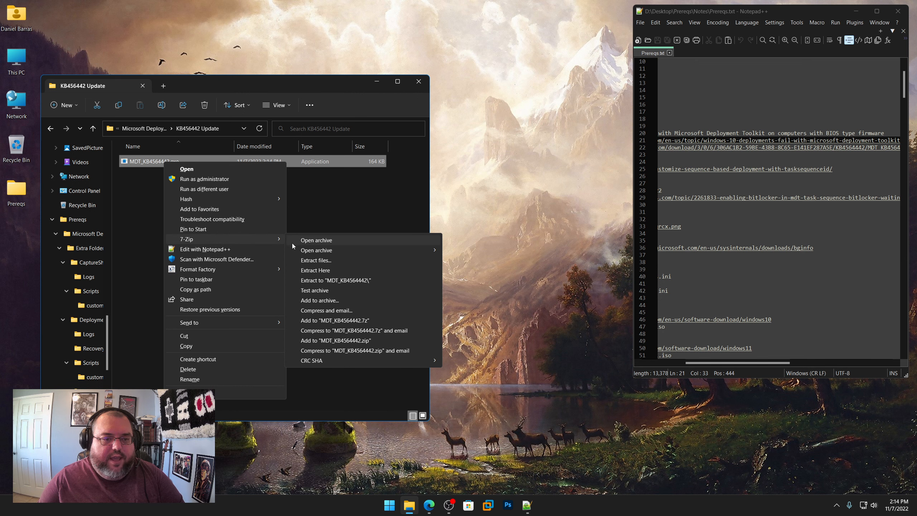
{"action": "left_click", "coordinate": [327, 271]}
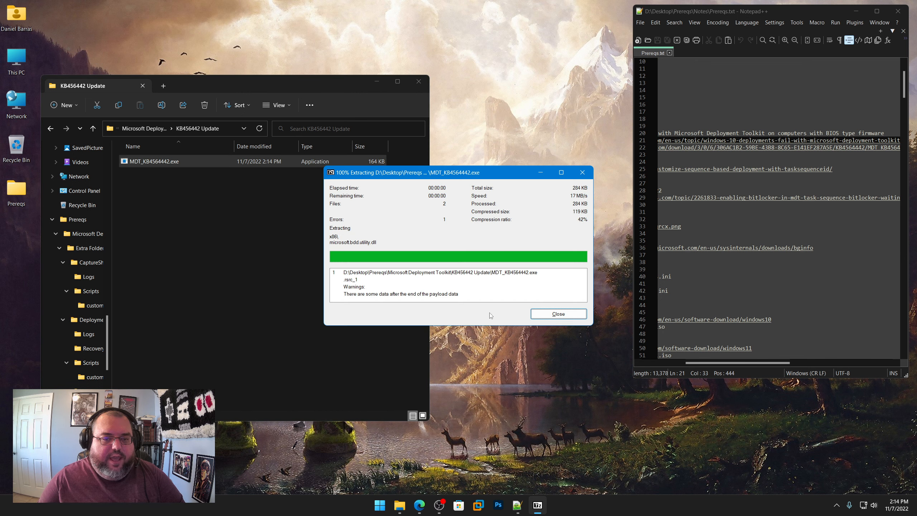
{"action": "left_click", "coordinate": [558, 314]}
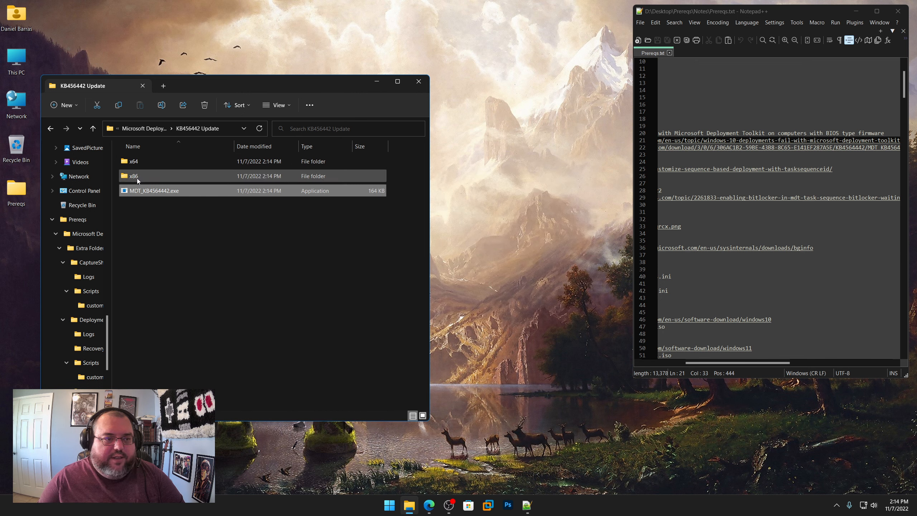
Step: Delete MDT_KB4564442.exe from the KB456442 Update folder, keeping the extracted x64 and x86 folders
{"action": "right_click", "coordinate": [161, 190]}
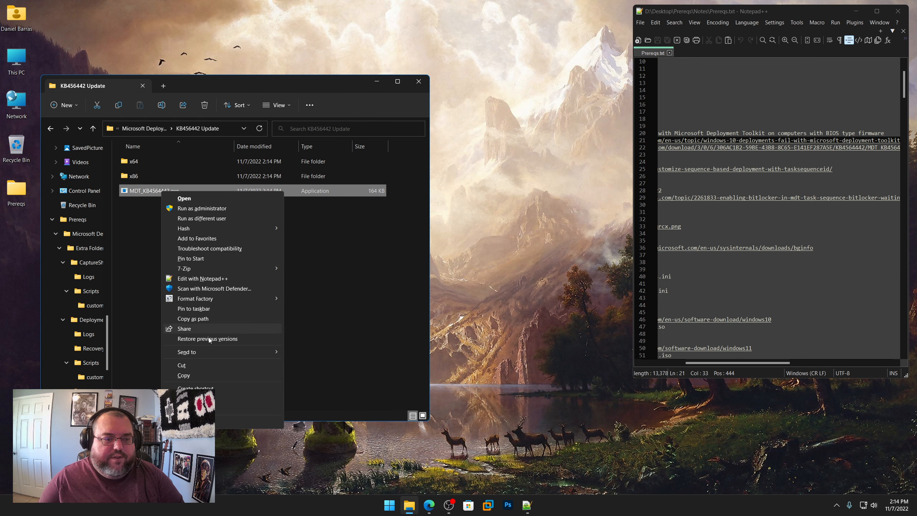
{"action": "left_click", "coordinate": [235, 398], "text": "shift"}
{"action": "left_click", "coordinate": [492, 284]}
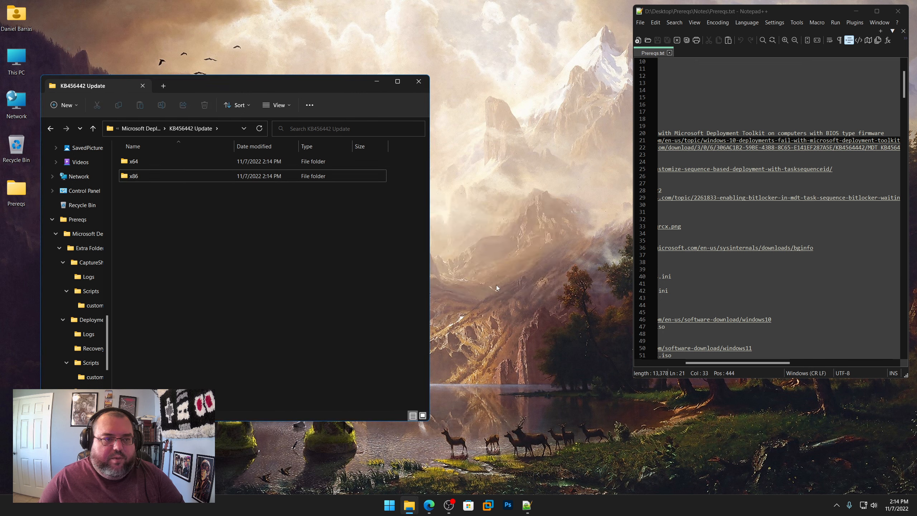
Step: Bring the line beginnings in Prereqs.txt back into view and return to the Microsoft Deployment Toolkit folder
{"action": "left_click_drag", "start_coordinate": [776, 361], "coordinate": [698, 364]}
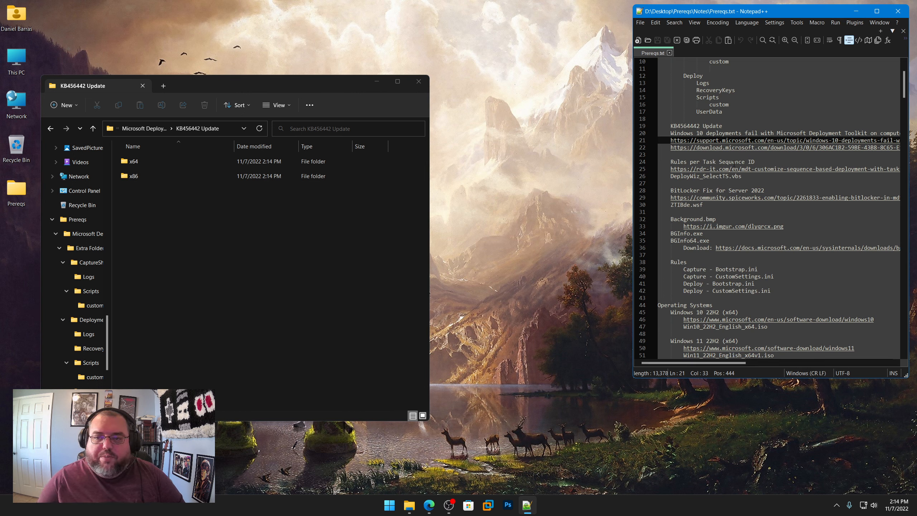
{"action": "left_click", "coordinate": [149, 130]}
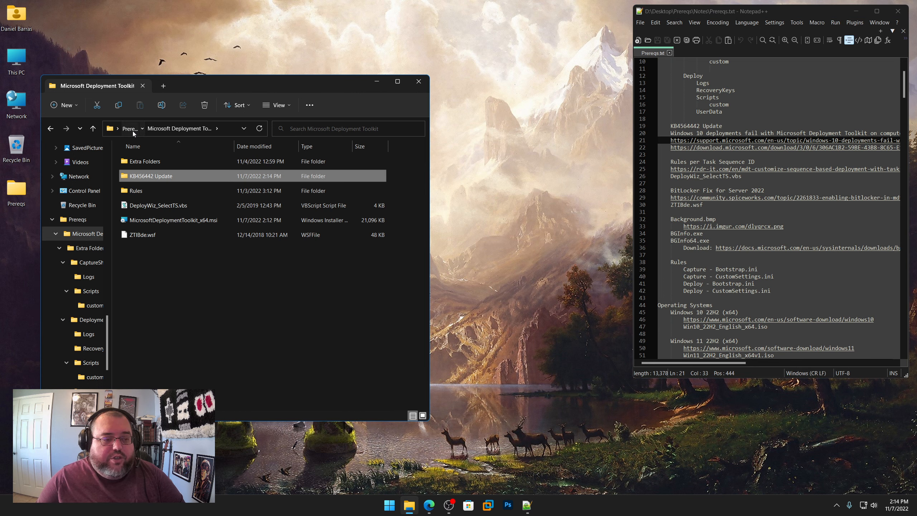
{"action": "left_click", "coordinate": [133, 130]}
{"action": "double_click", "coordinate": [151, 161]}
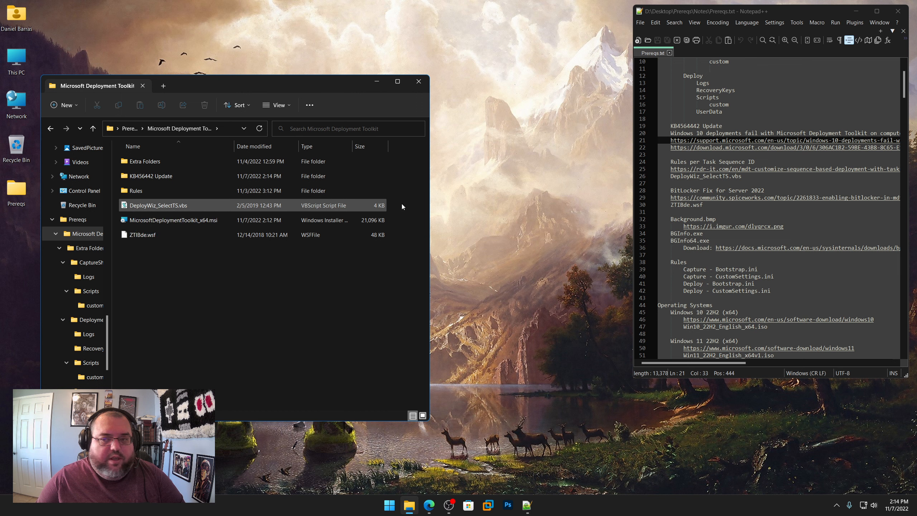
Step: Copy the rdr-it.com link under Rules per Task Sequence ID in Prereqs.txt and open it in Edge
{"action": "right_click", "coordinate": [722, 168]}
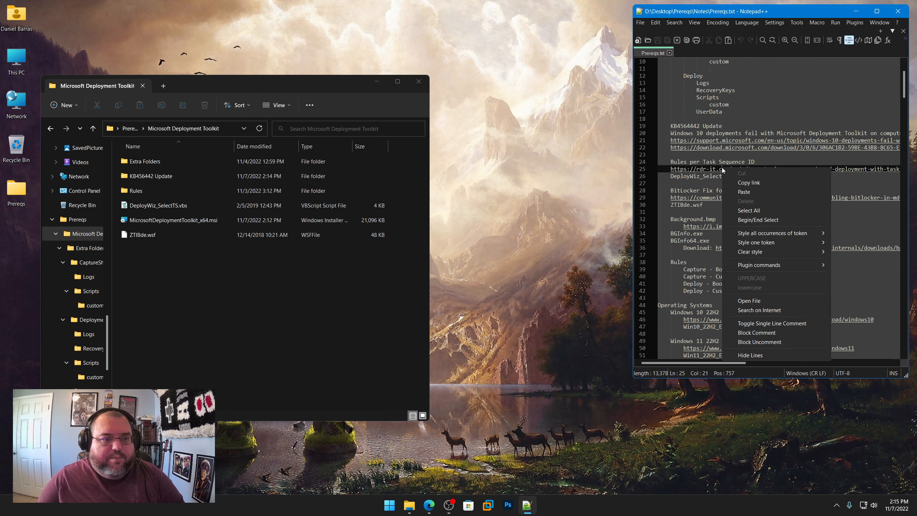
{"action": "left_click", "coordinate": [751, 182]}
{"action": "left_click", "coordinate": [432, 507]}
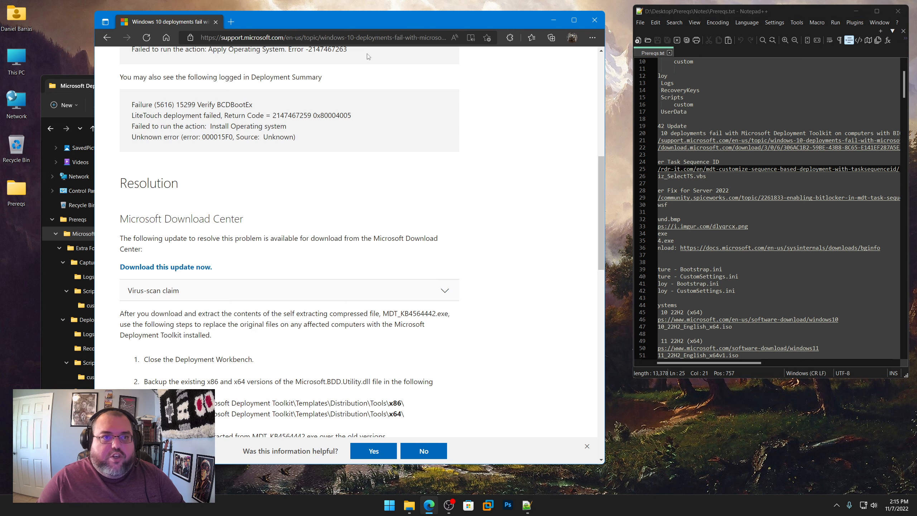
{"action": "left_click", "coordinate": [373, 37]}
{"action": "key", "text": "ctrl+v"}
{"action": "key", "text": "Return"}
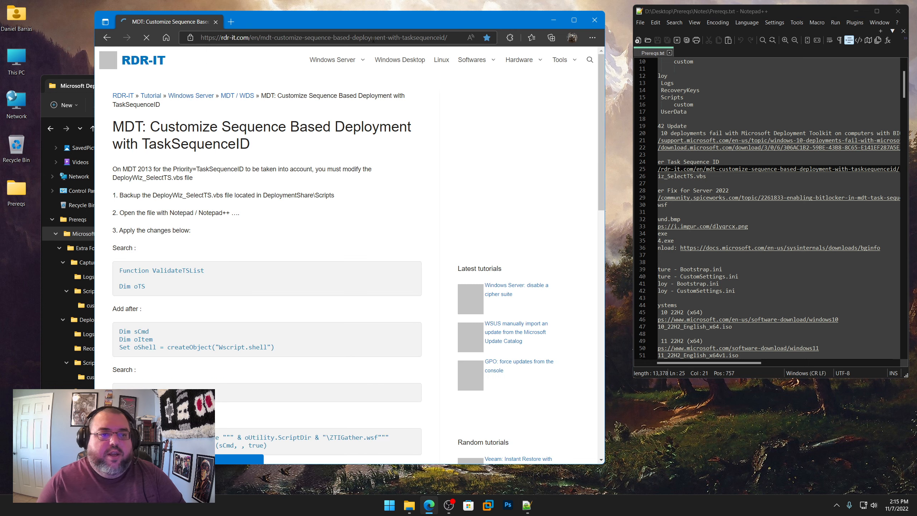
Step: Review the article's DeployWiz_SelectTS.vbs and CustomSetting.ini changes, highlight DEPLOYW10X64 in the example, and minimize the browser
{"action": "scroll", "coordinate": [313, 196], "scroll_direction": "down", "scroll_amount": 3}
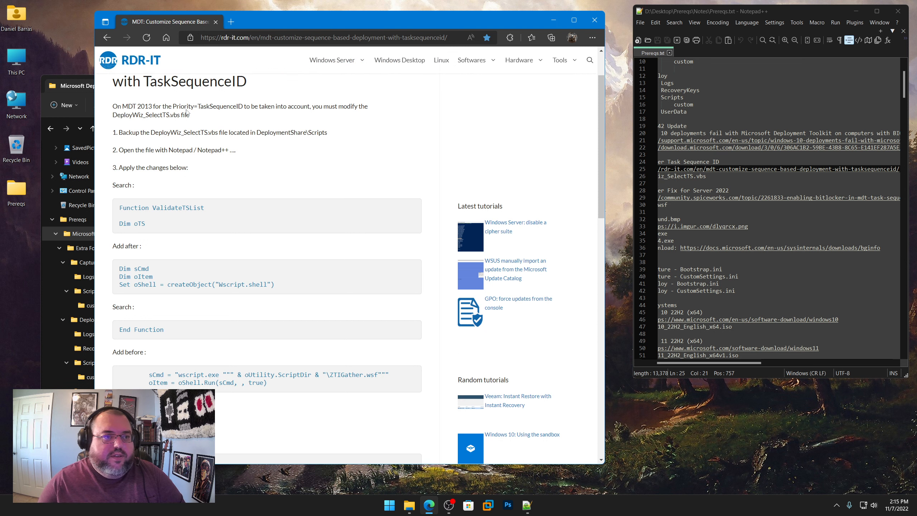
{"action": "scroll", "coordinate": [279, 220], "scroll_direction": "down", "scroll_amount": 6}
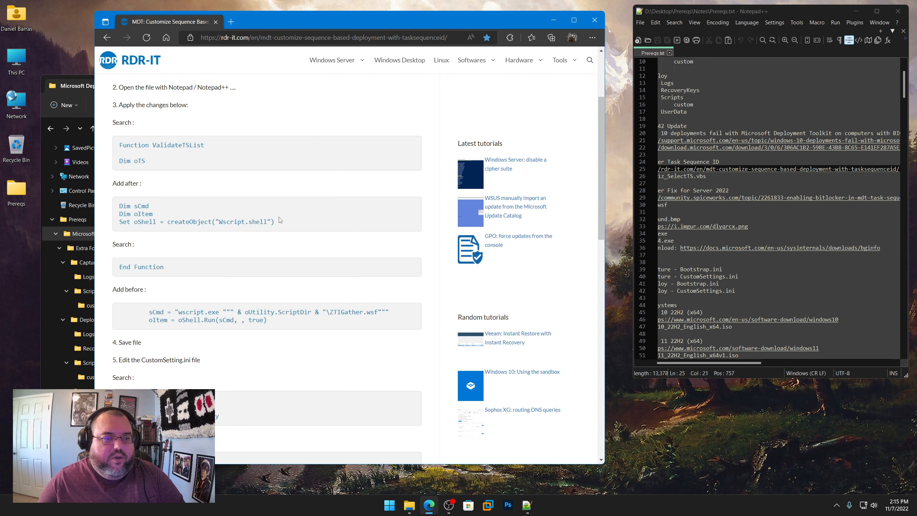
{"action": "scroll", "coordinate": [279, 220], "scroll_direction": "down", "scroll_amount": 2}
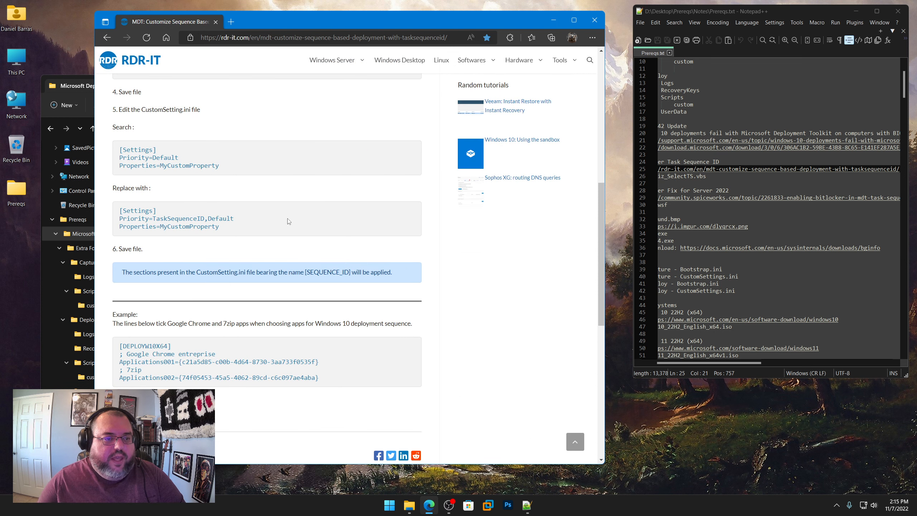
{"action": "scroll", "coordinate": [289, 220], "scroll_direction": "down", "scroll_amount": 4}
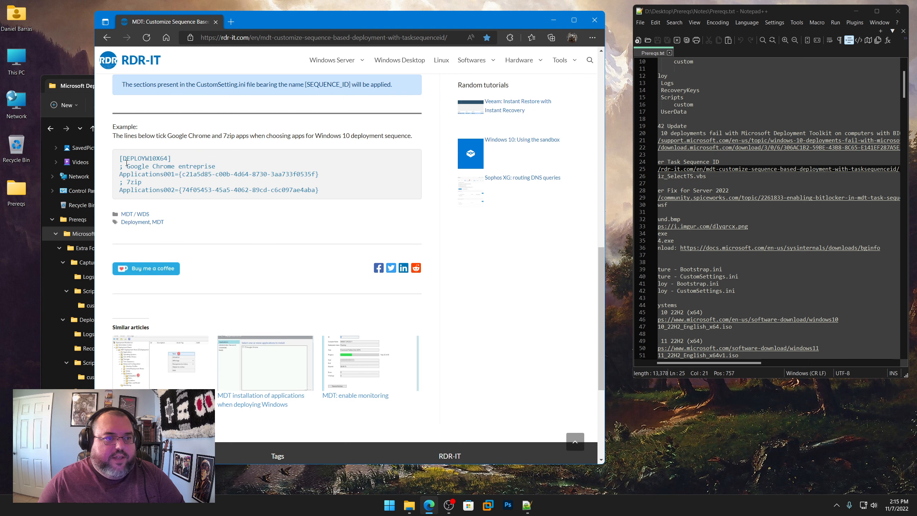
{"action": "left_click_drag", "start_coordinate": [125, 159], "coordinate": [167, 159]}
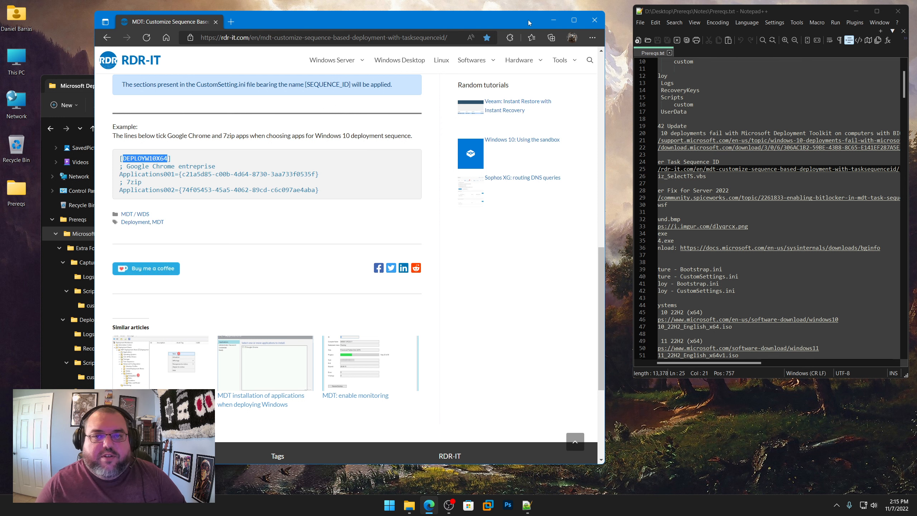
{"action": "left_click", "coordinate": [552, 20]}
Step: Return to the start of the lines in Prereqs.txt and point out DeployWiz_SelectTS.vbs in the Microsoft Deployment Toolkit folder
{"action": "left_click_drag", "start_coordinate": [753, 361], "coordinate": [705, 362]}
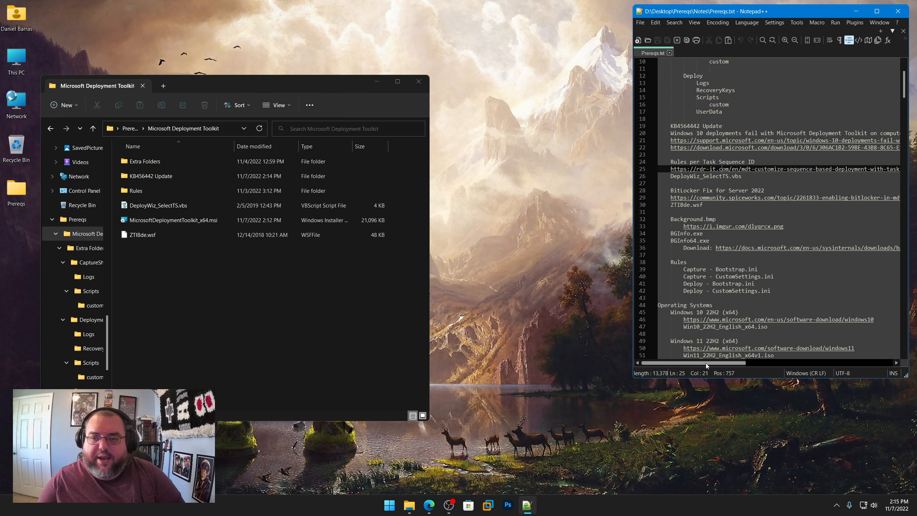
{"action": "left_click", "coordinate": [156, 208]}
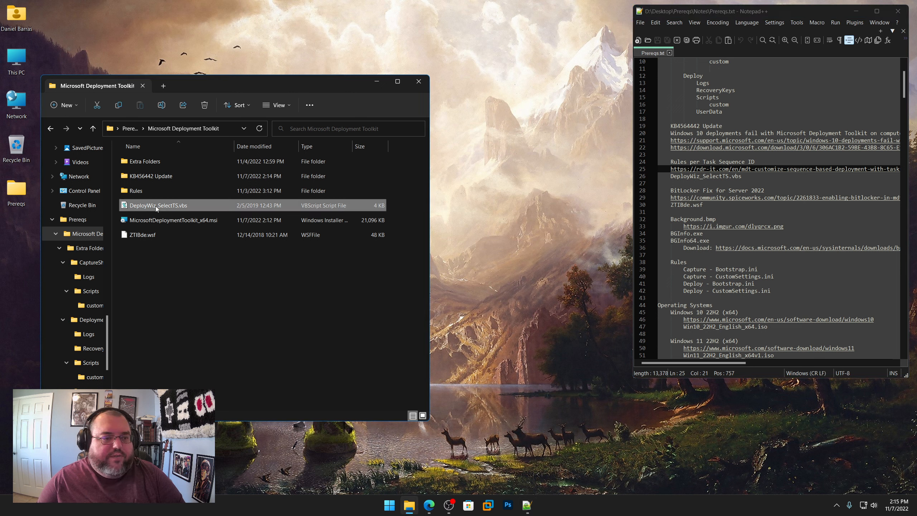
{"action": "left_click", "coordinate": [255, 299]}
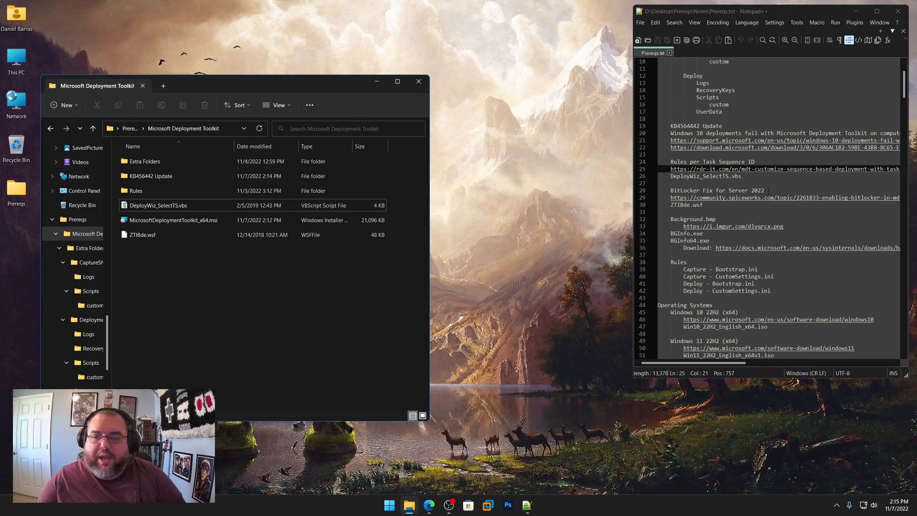
Step: Highlight the BitLocker Fix for Server 2022 heading in Prereqs.txt, copy its community.spiceworks.com link, and open it in Edge
{"action": "left_click_drag", "start_coordinate": [768, 191], "coordinate": [674, 191]}
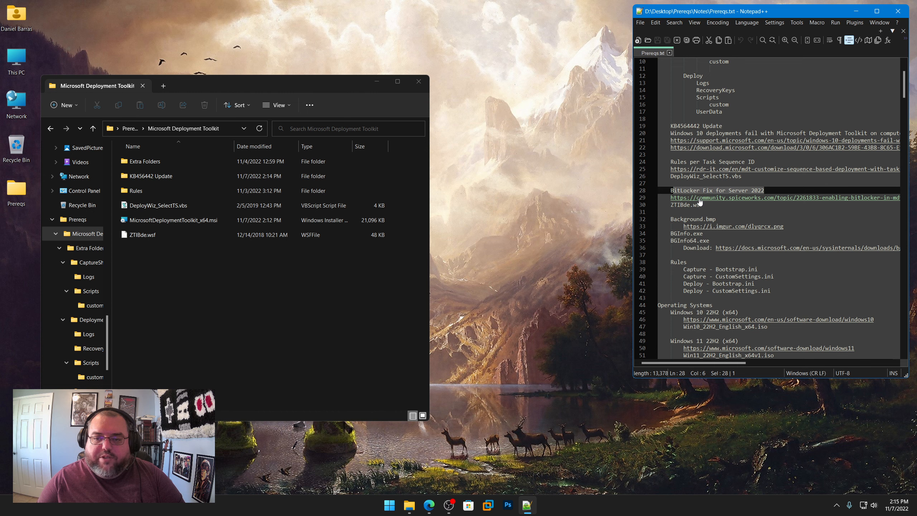
{"action": "right_click", "coordinate": [699, 200]}
{"action": "left_click", "coordinate": [720, 213]}
{"action": "left_click", "coordinate": [426, 506]}
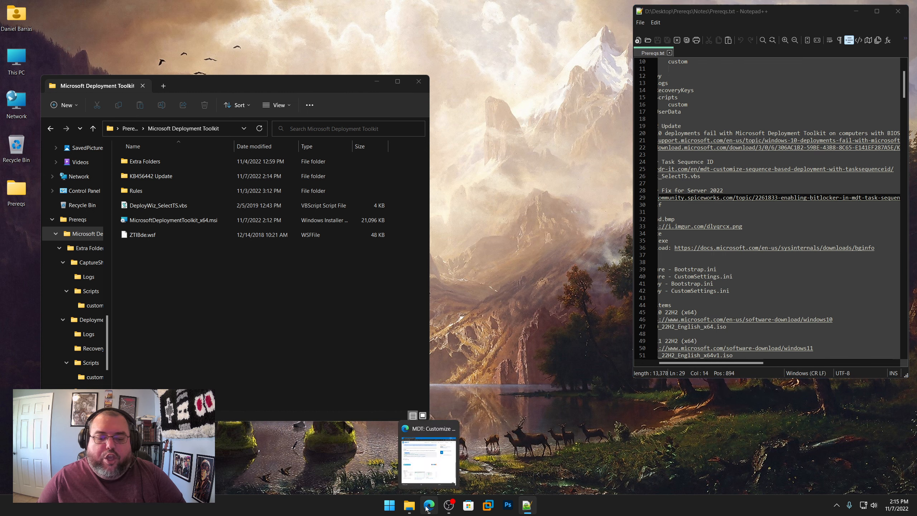
{"action": "left_click", "coordinate": [381, 38]}
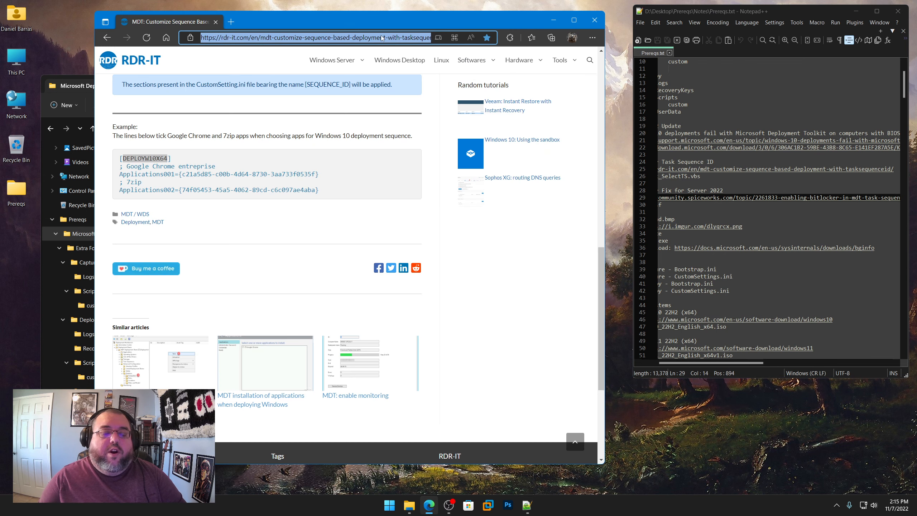
{"action": "key", "text": "ctrl+v"}
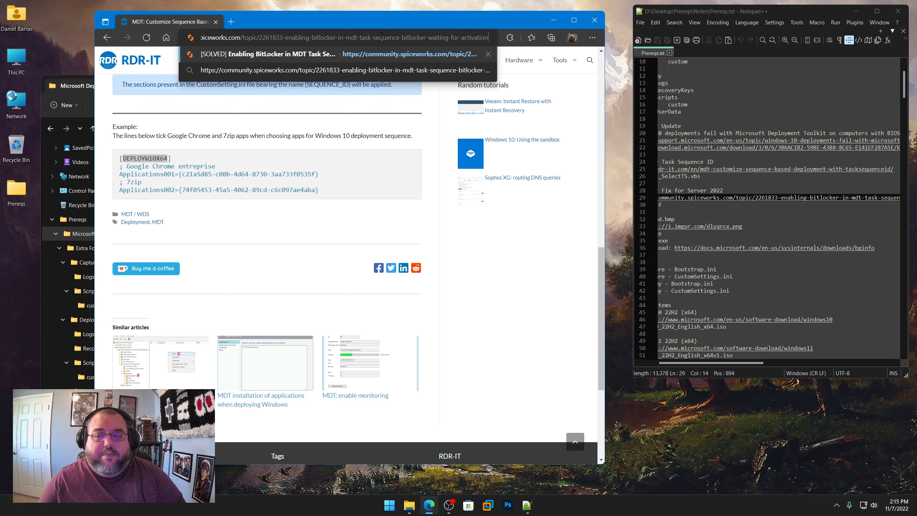
{"action": "key", "text": "Return"}
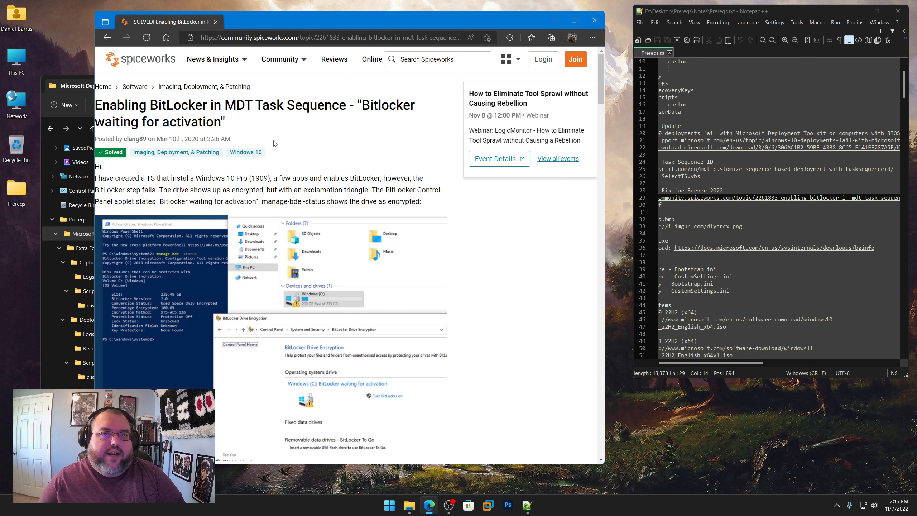
Step: Review the thread's Best Answer and highlight its author and the commented-out BDE support check from ZTIBde.wsf
{"action": "scroll", "coordinate": [275, 144], "scroll_direction": "down", "scroll_amount": 15}
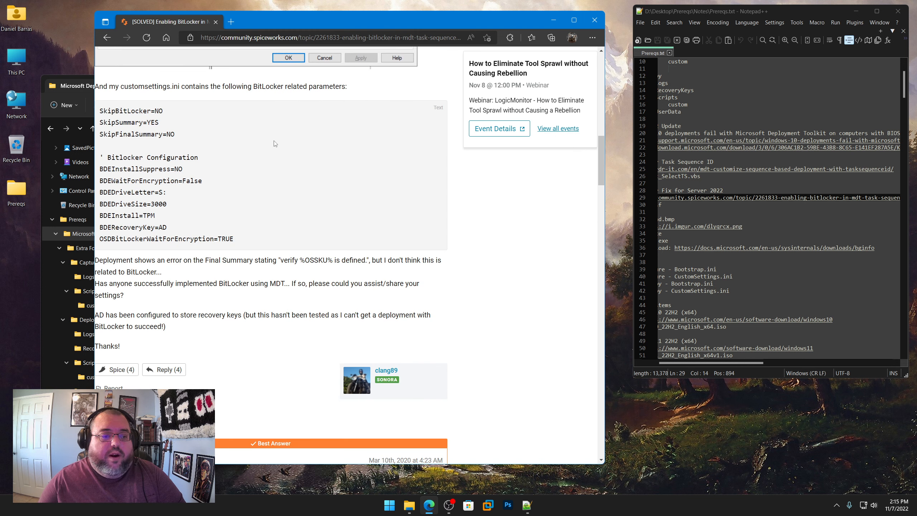
{"action": "scroll", "coordinate": [275, 143], "scroll_direction": "down", "scroll_amount": 10}
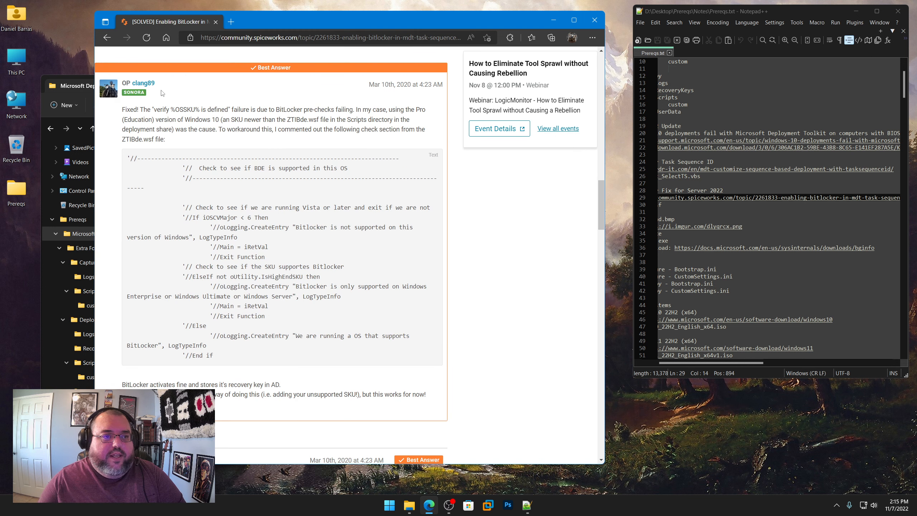
{"action": "left_click_drag", "start_coordinate": [155, 83], "coordinate": [132, 84]}
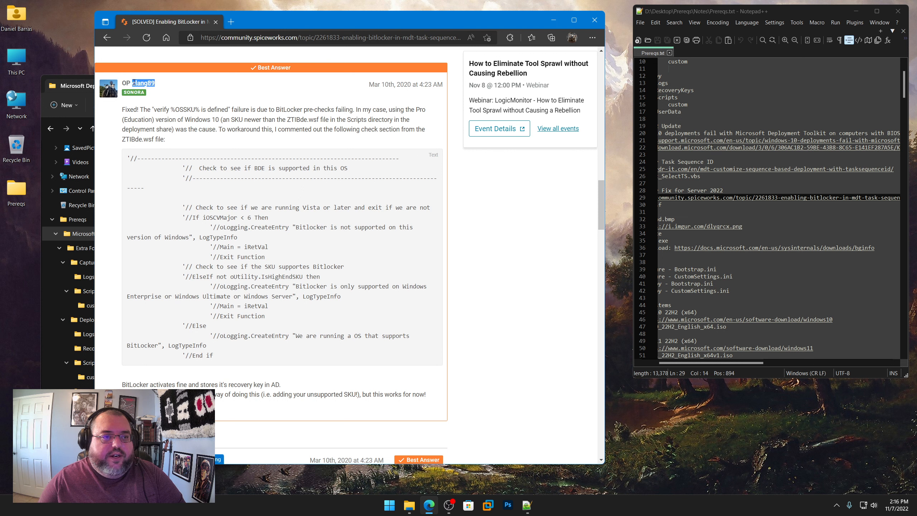
{"action": "left_click", "coordinate": [194, 199]}
{"action": "left_click_drag", "start_coordinate": [127, 158], "coordinate": [224, 355]}
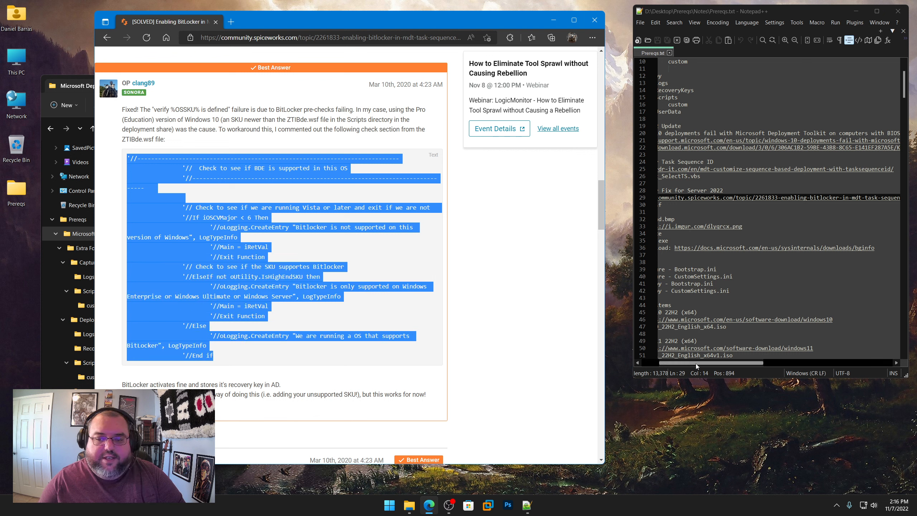
Step: Highlight ZTIBde.wsf in Prereqs.txt, minimize the browser, and point out ZTIBde.wsf in the Microsoft Deployment Toolkit folder
{"action": "left_click_drag", "start_coordinate": [696, 363], "coordinate": [657, 362]}
{"action": "left_click_drag", "start_coordinate": [705, 204], "coordinate": [670, 205]}
{"action": "left_click", "coordinate": [553, 20]}
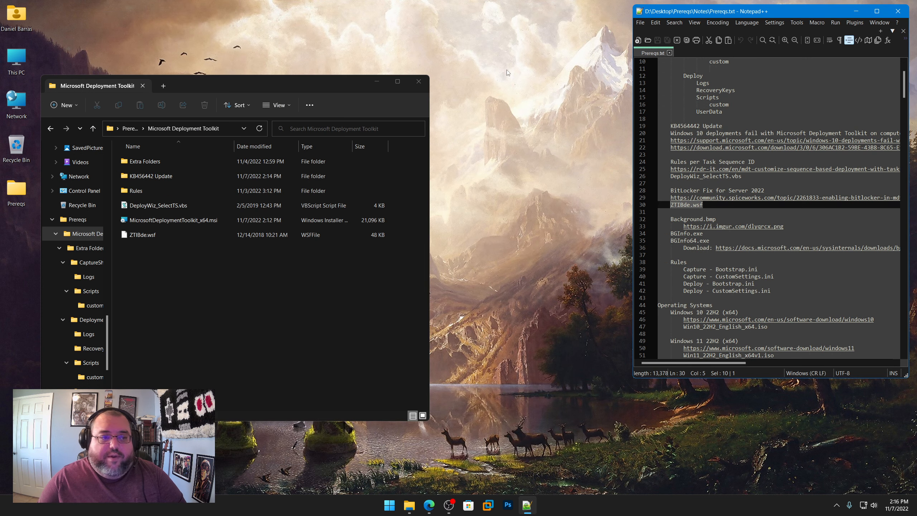
{"action": "left_click", "coordinate": [145, 235]}
{"action": "left_click", "coordinate": [202, 356]}
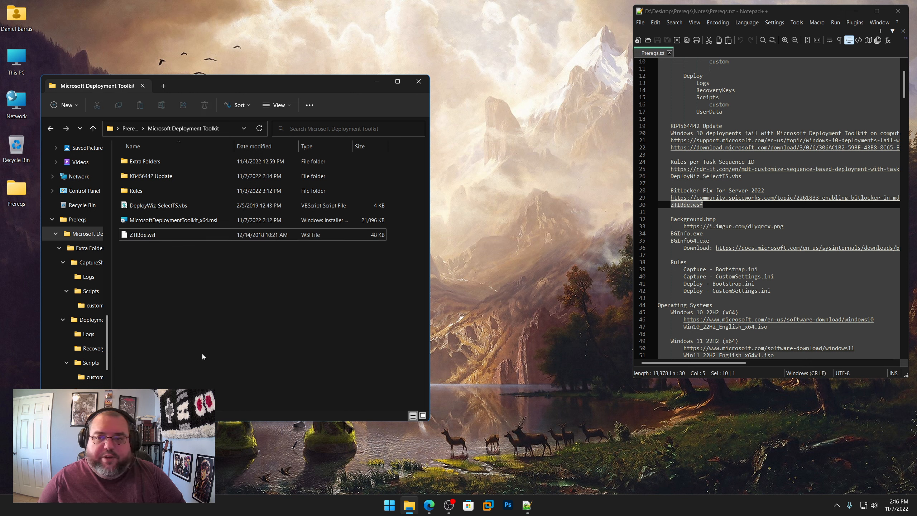
Step: Copy the i.imgur.com link under Background.bmp in Prereqs.txt and open it in Edge
{"action": "right_click", "coordinate": [753, 227]}
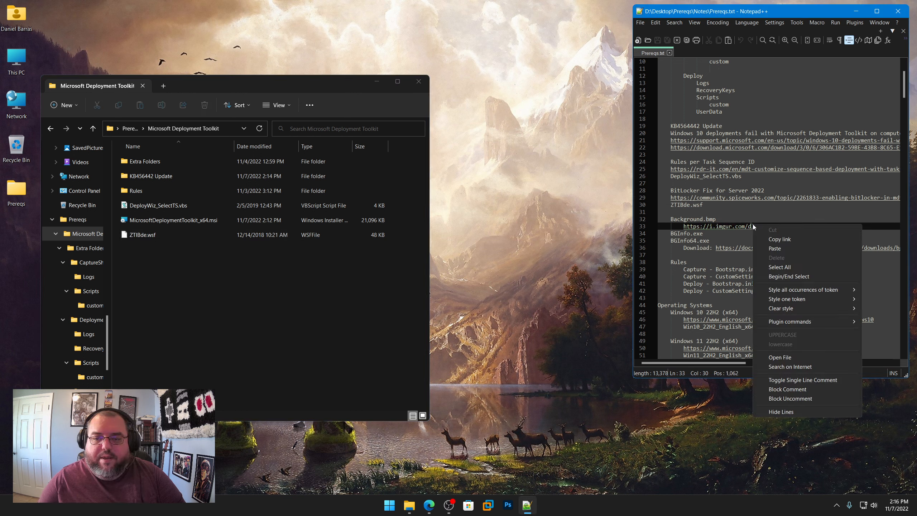
{"action": "left_click", "coordinate": [777, 240]}
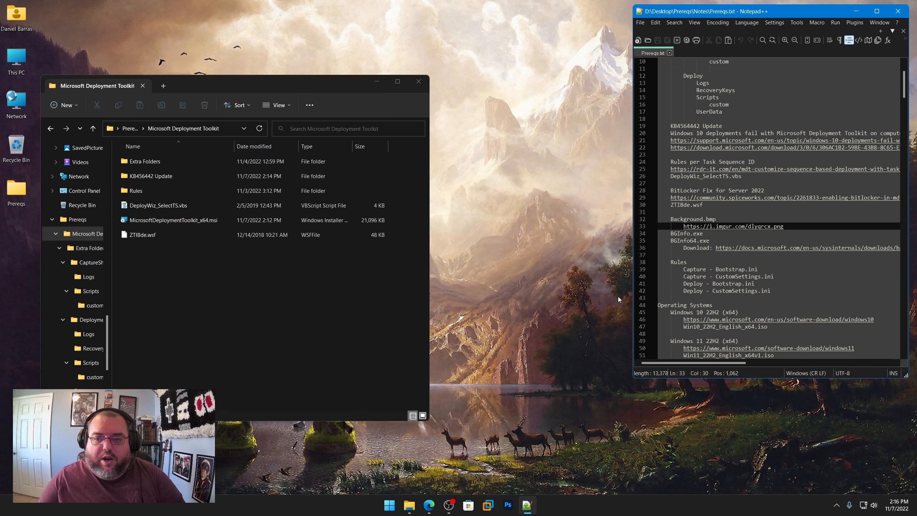
{"action": "left_click", "coordinate": [429, 504]}
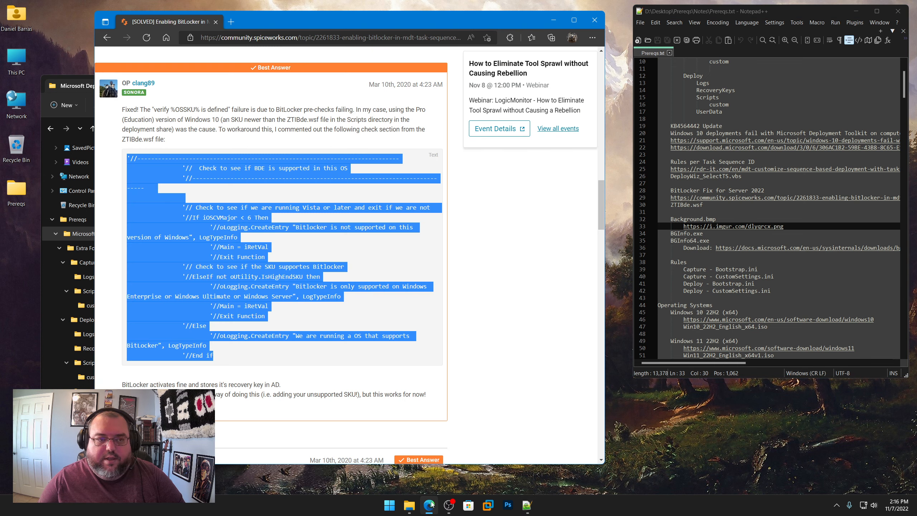
{"action": "left_click", "coordinate": [351, 38]}
{"action": "key", "text": "ctrl+v"}
{"action": "key", "text": "Return"}
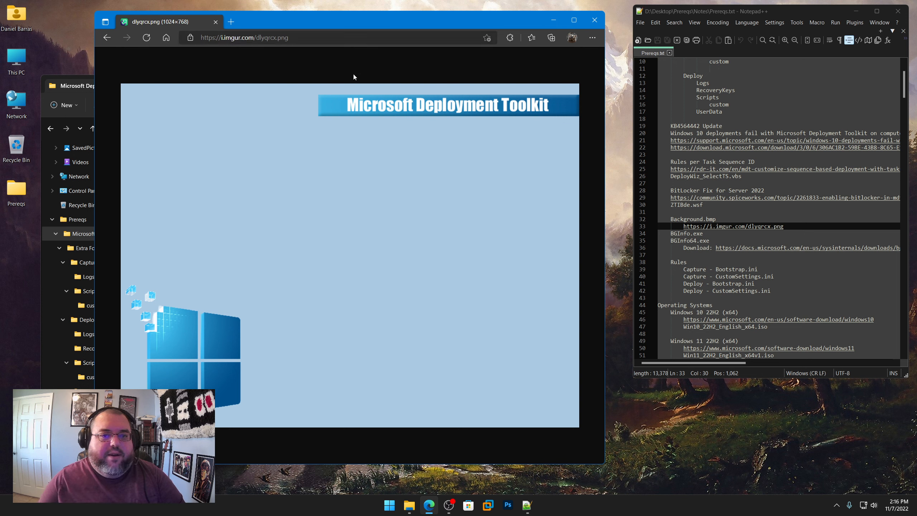
Step: Copy the Microsoft Deployment Toolkit background image, paste it into a new Paint picture, and crop the canvas to it
{"action": "right_click", "coordinate": [383, 163]}
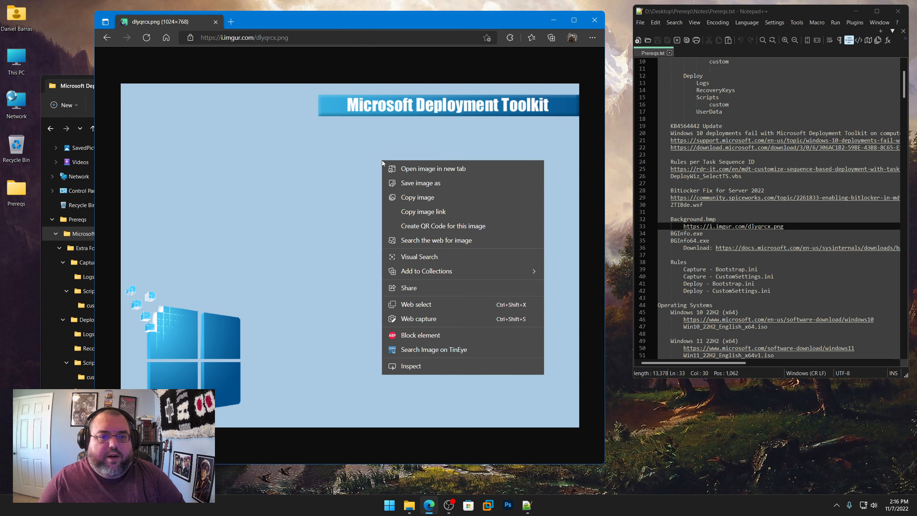
{"action": "left_click", "coordinate": [411, 198]}
{"action": "right_click", "coordinate": [389, 505]}
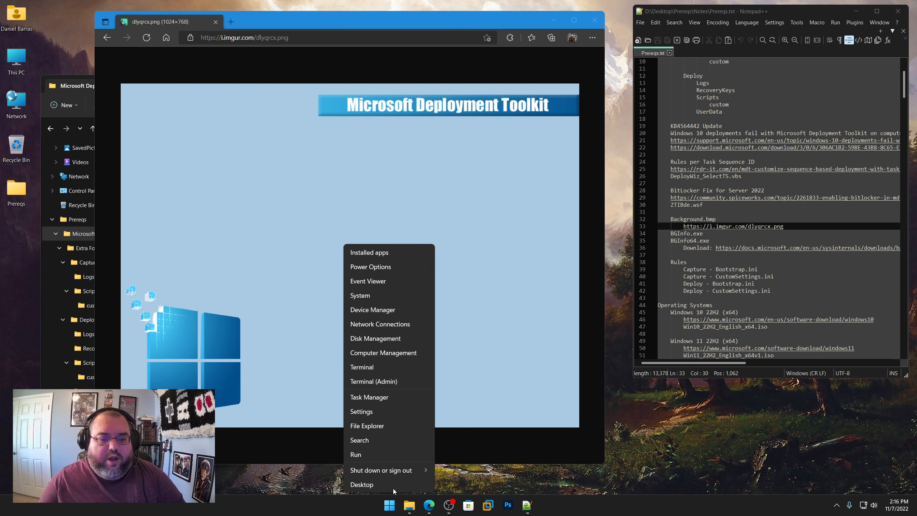
{"action": "left_click", "coordinate": [385, 460]}
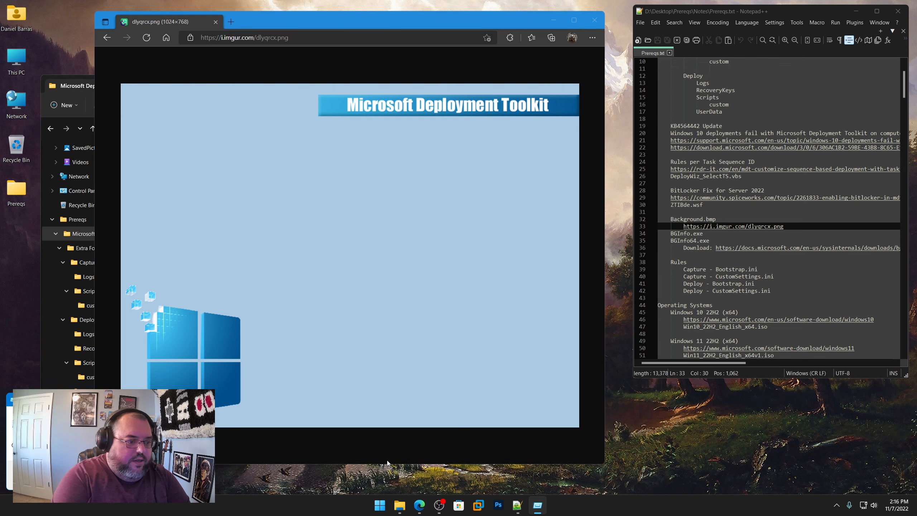
{"action": "key", "text": "Return"}
{"action": "key", "text": "ctrl+v"}
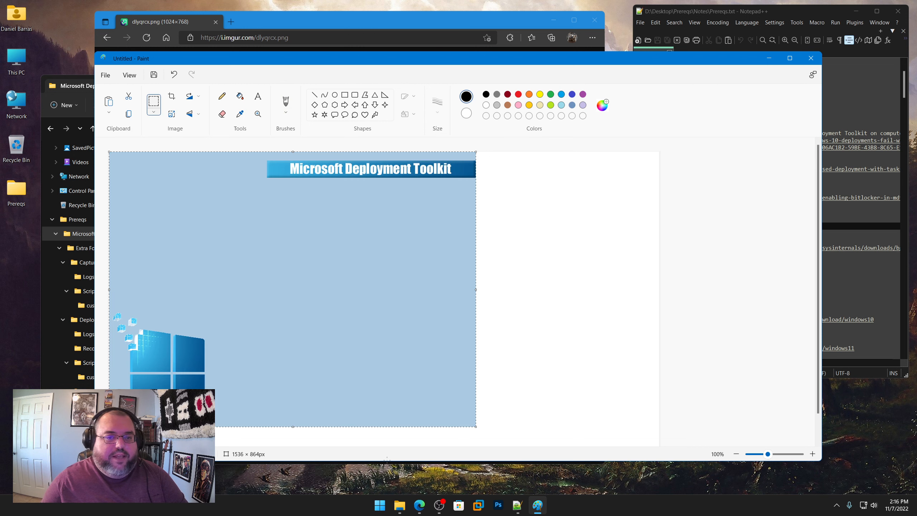
{"action": "left_click", "coordinate": [172, 97]}
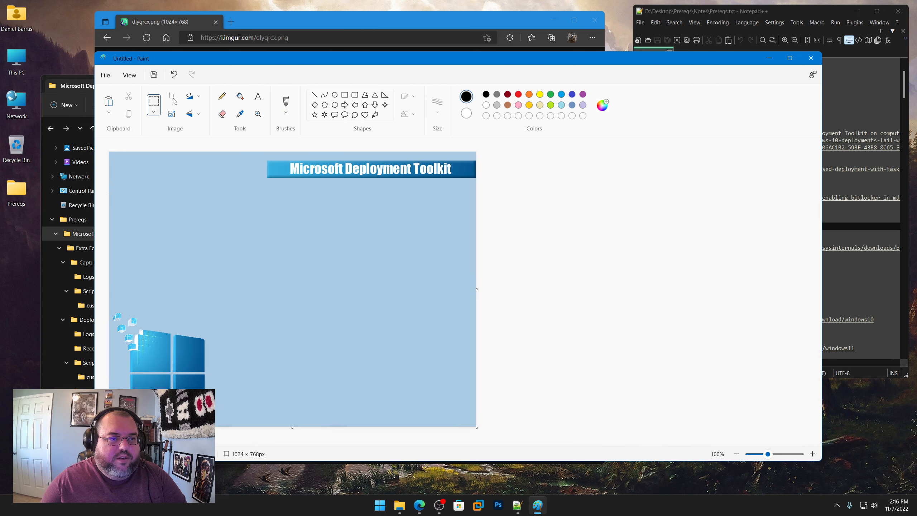
Step: Save the picture as the 24-bit bitmap Background.bmp in the Microsoft Deployment Toolkit folder, close Paint, and check the file there
{"action": "left_click", "coordinate": [105, 75]}
{"action": "mouse_move", "coordinate": [123, 149]}
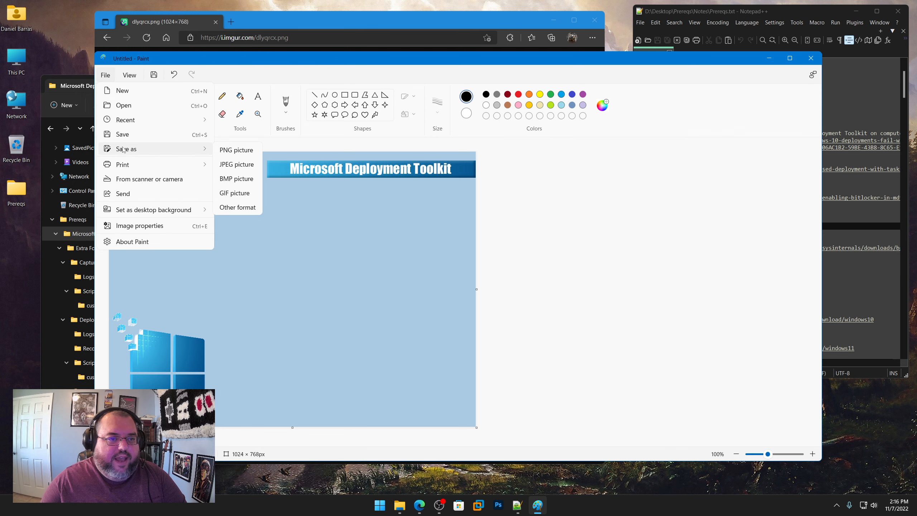
{"action": "left_click", "coordinate": [236, 178]}
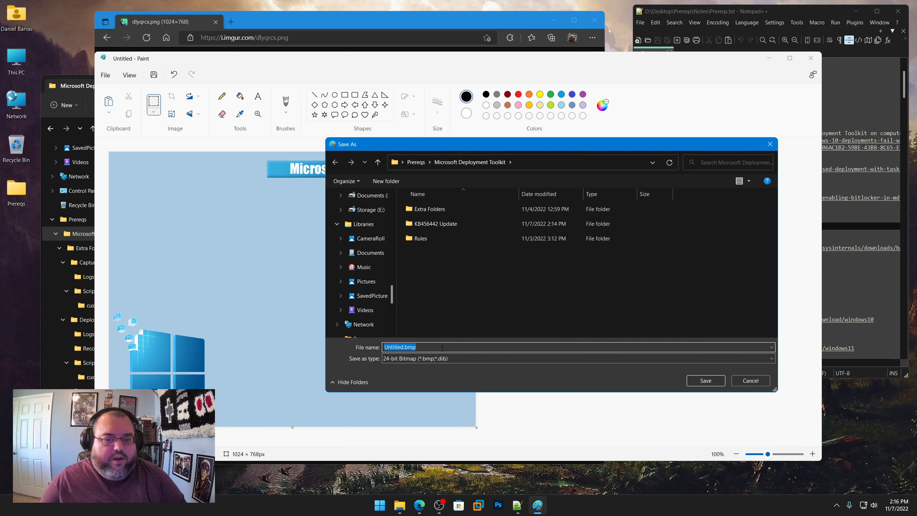
{"action": "type", "text": "Backgr"}
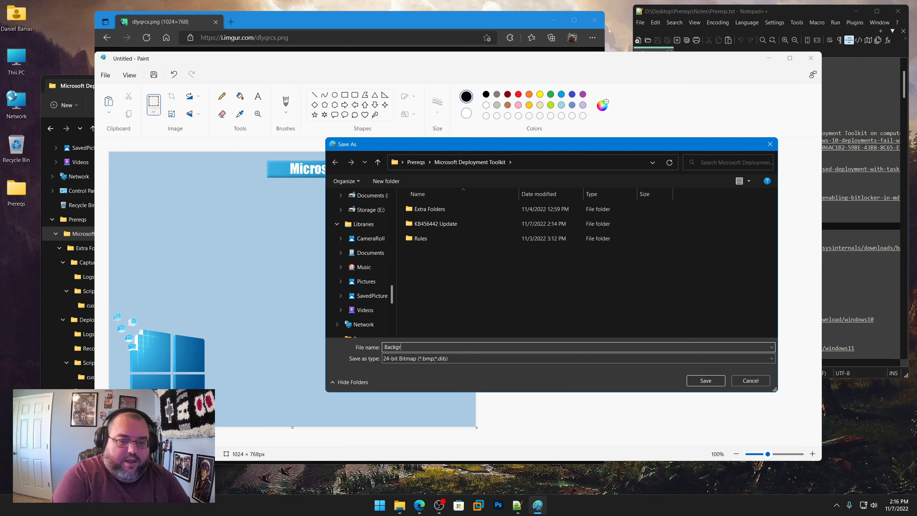
{"action": "type", "text": "ound.bmp"}
{"action": "key", "text": "Return"}
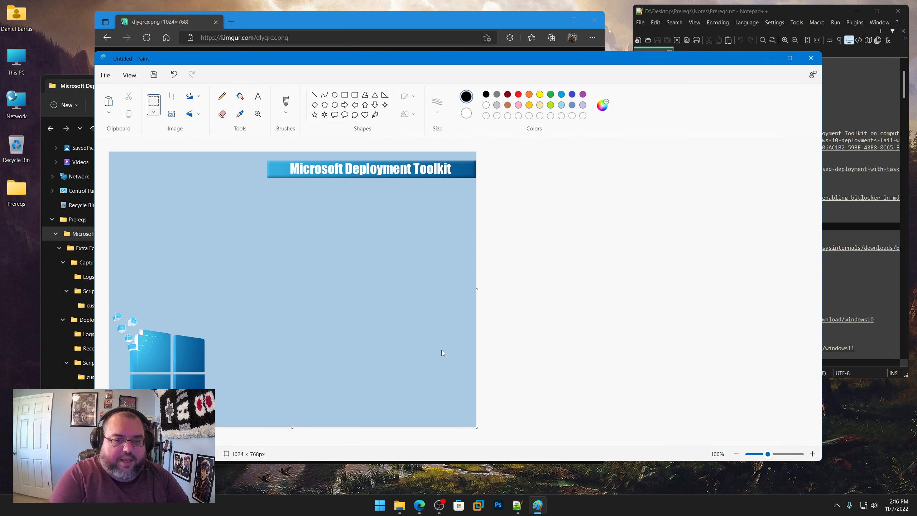
{"action": "left_click", "coordinate": [811, 58]}
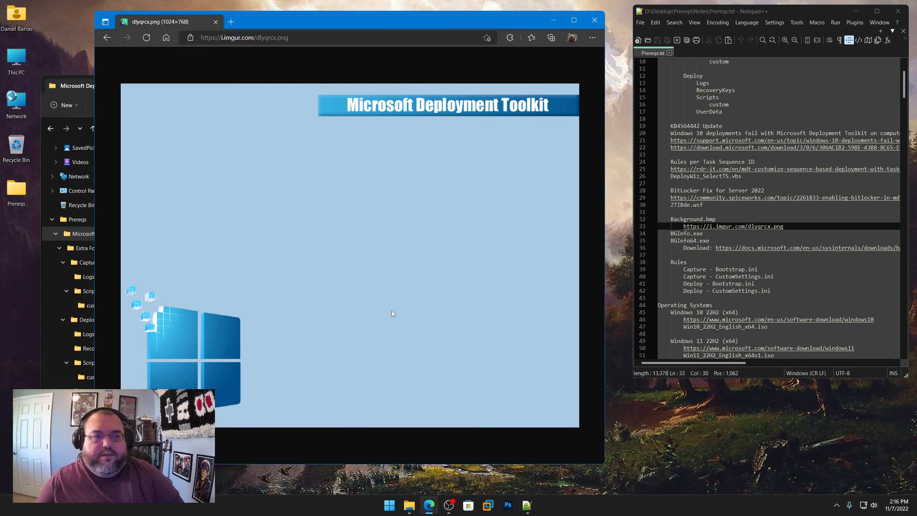
{"action": "left_click", "coordinate": [40, 268]}
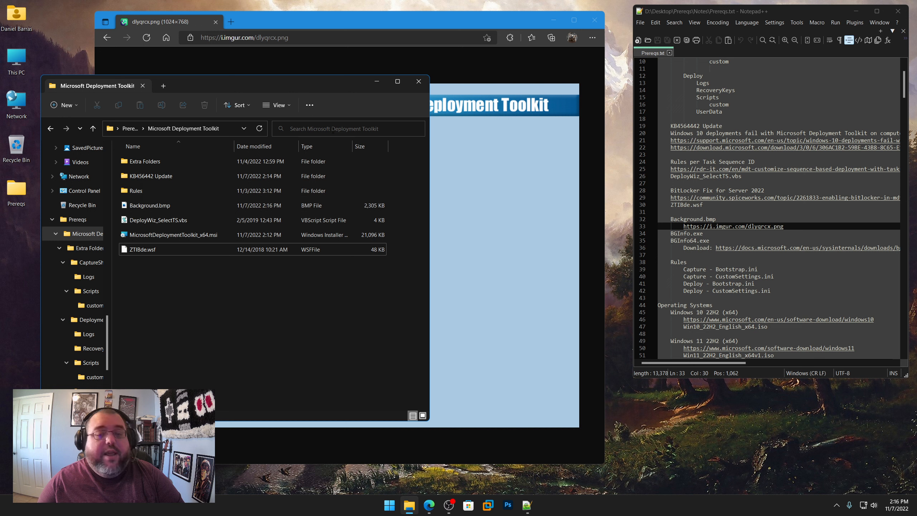
{"action": "mouse_move", "coordinate": [154, 207]}
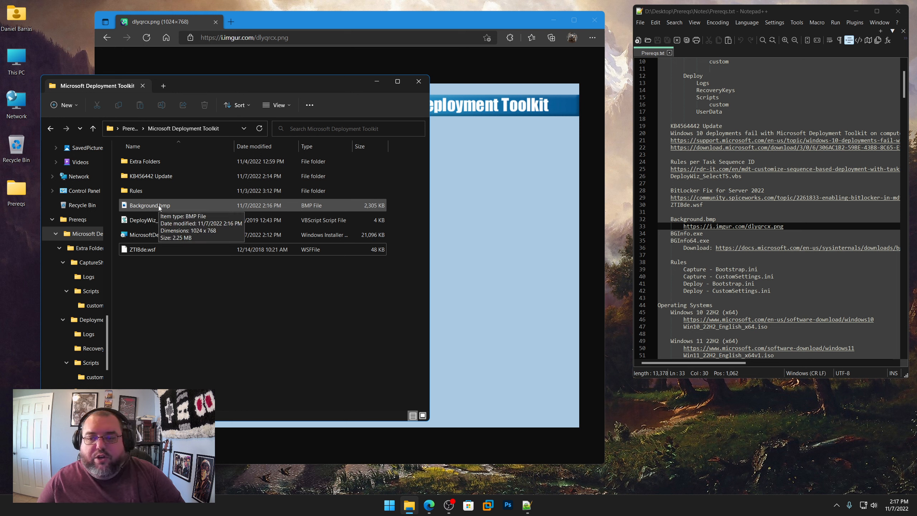
Step: Go to the BGInfo.exe line in Prereqs.txt, minimize Notepad++ to show the BGInfo details on the desktop, and restore it
{"action": "left_click", "coordinate": [734, 236]}
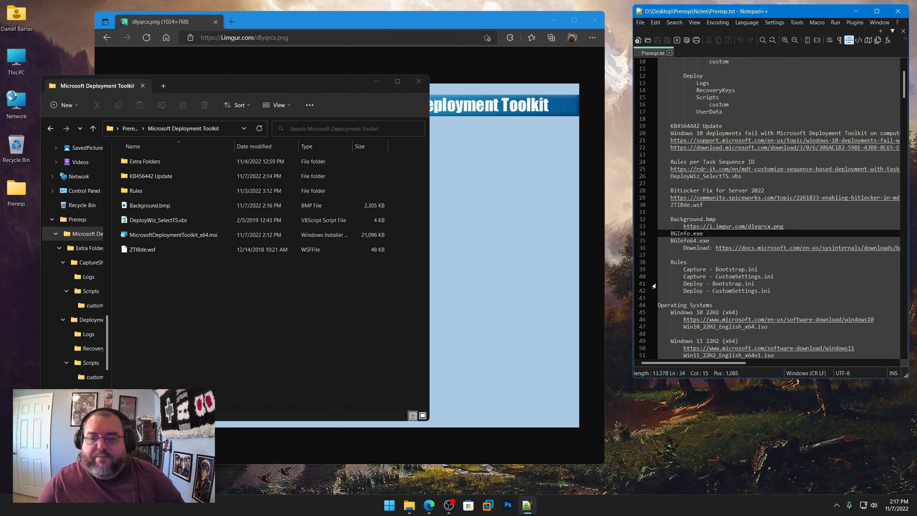
{"action": "scroll", "coordinate": [658, 284], "scroll_direction": "down", "scroll_amount": 3}
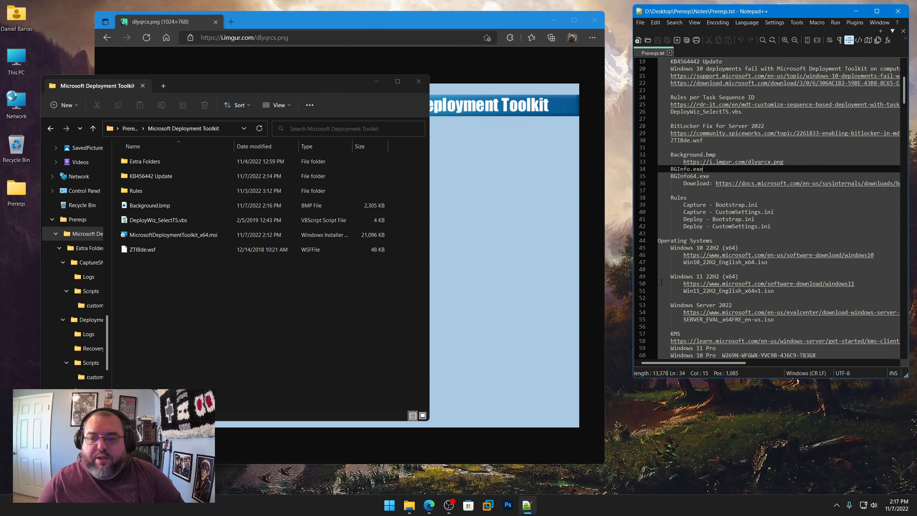
{"action": "left_click", "coordinate": [855, 13]}
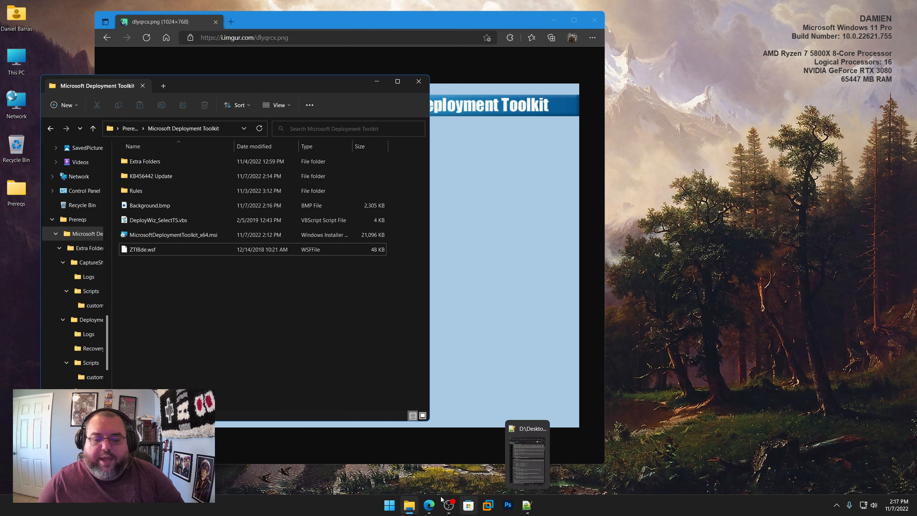
{"action": "left_click", "coordinate": [530, 510]}
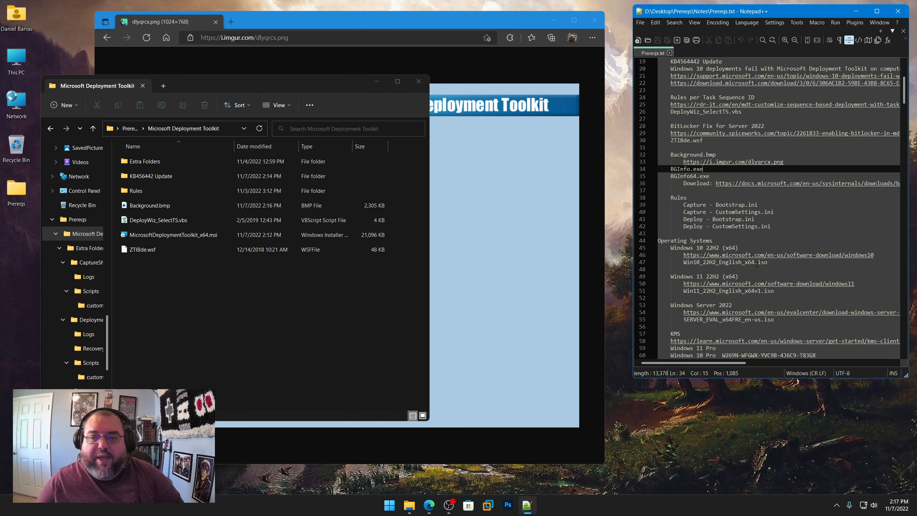
Step: Copy the docs.microsoft.com BGInfo download link from Prereqs.txt and open it in Edge
{"action": "right_click", "coordinate": [786, 185]}
{"action": "left_click", "coordinate": [809, 200]}
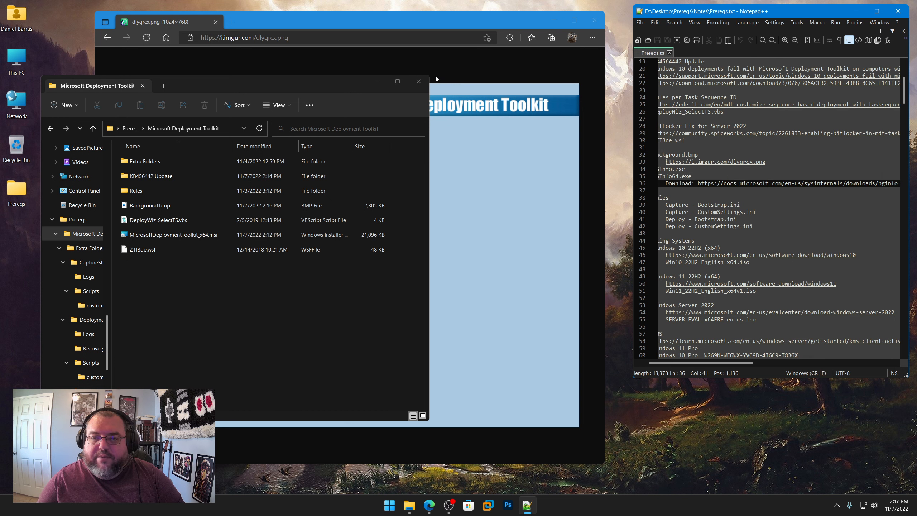
{"action": "left_click", "coordinate": [411, 35]}
{"action": "key", "text": "ctrl+v"}
{"action": "key", "text": "Return"}
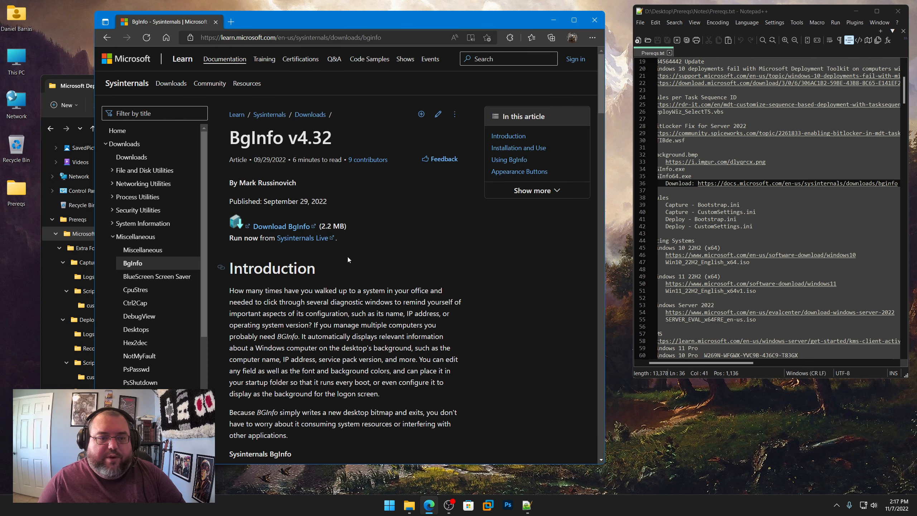
Step: Download BGInfo.zip to the Desktop, move its icon below the Prereqs folder, and minimize the browser
{"action": "left_click", "coordinate": [290, 230]}
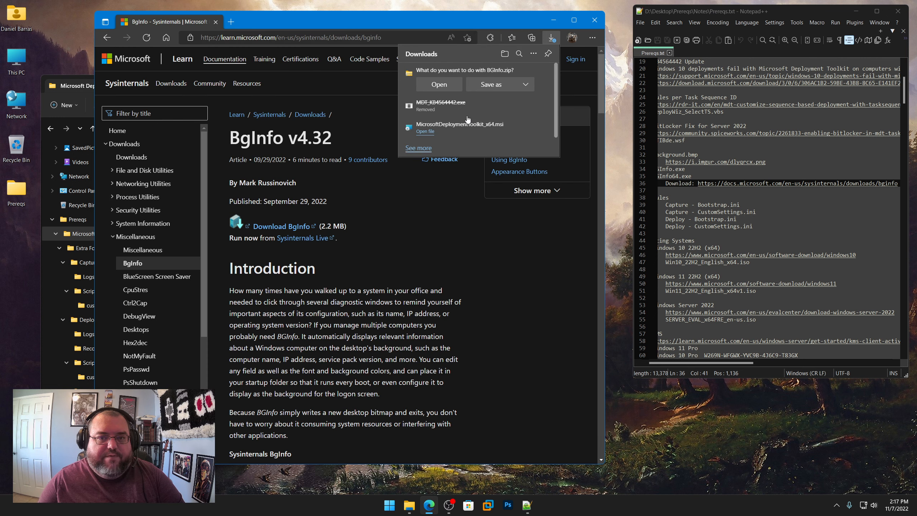
{"action": "left_click", "coordinate": [492, 86]}
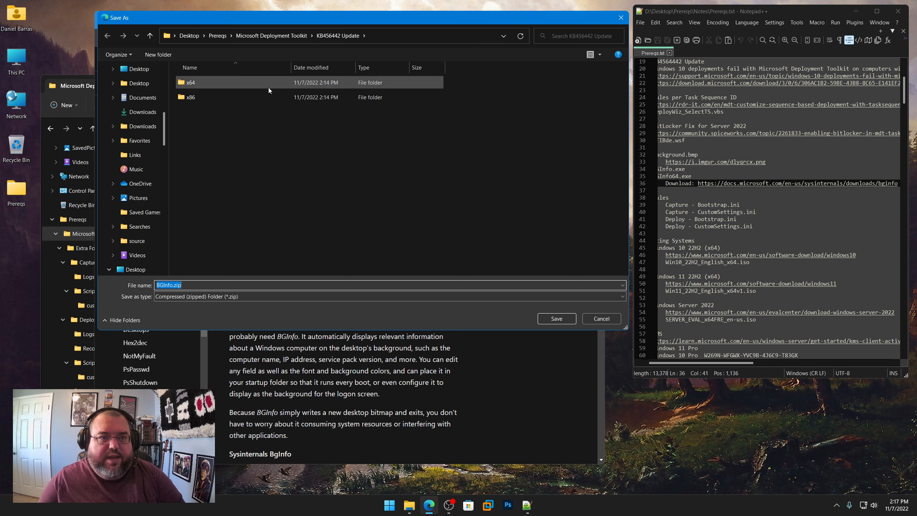
{"action": "left_click", "coordinate": [191, 35]}
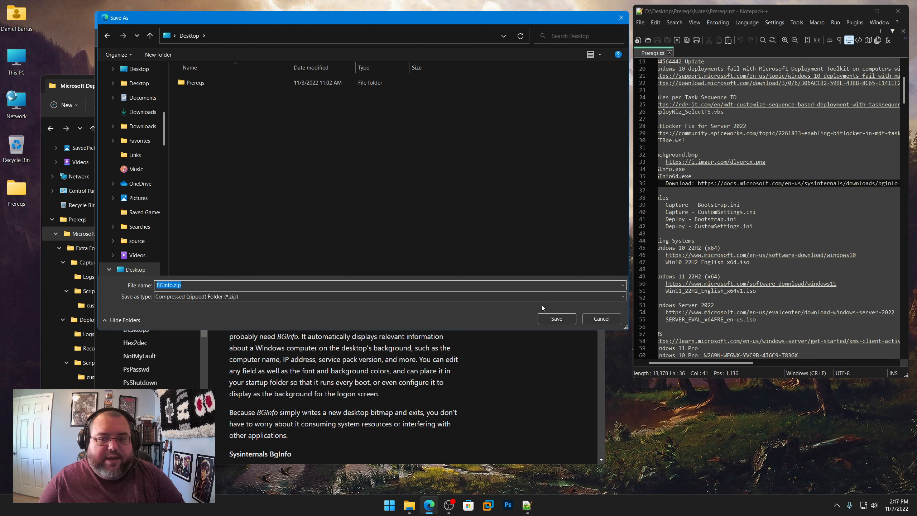
{"action": "left_click", "coordinate": [555, 317]}
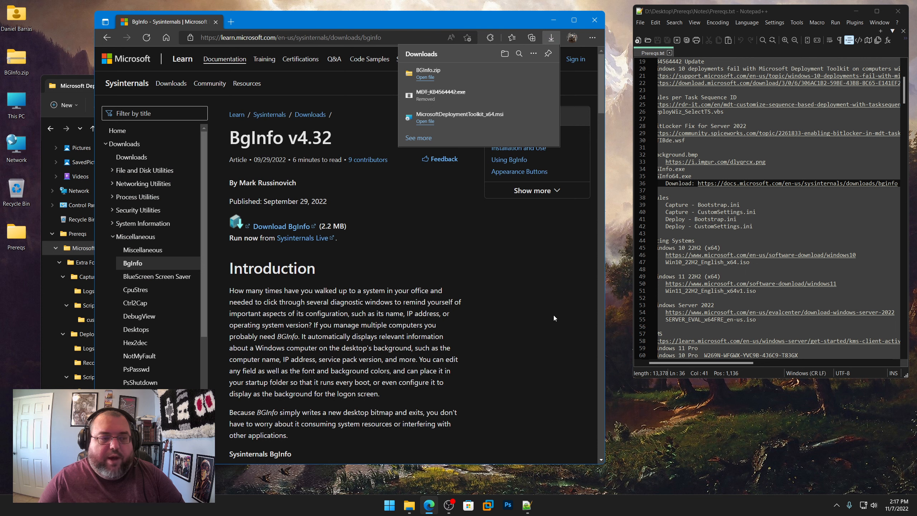
{"action": "left_click_drag", "start_coordinate": [16, 61], "coordinate": [24, 282]}
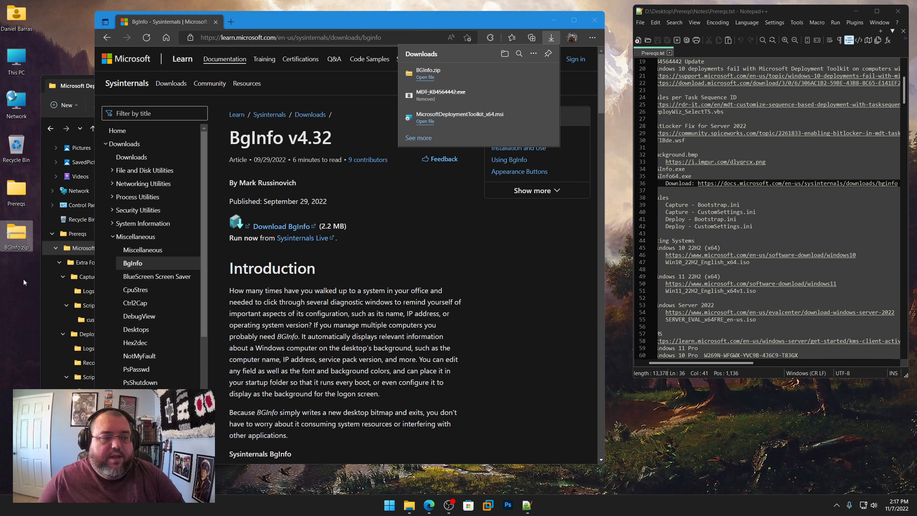
{"action": "left_click", "coordinate": [553, 20]}
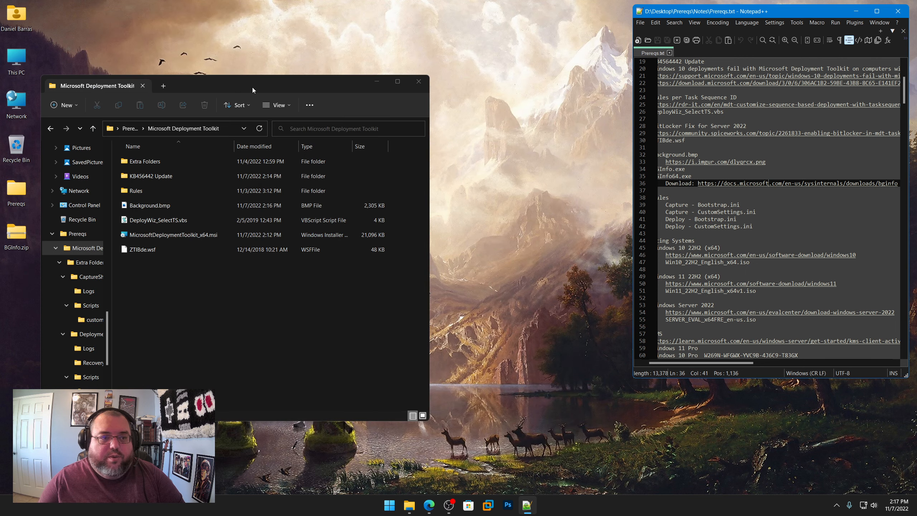
Step: Extract BGInfo.zip directly onto the desktop with 7-Zip, moving the Microsoft Deployment Toolkit folder window clear of the desktop icons
{"action": "left_click_drag", "start_coordinate": [251, 87], "coordinate": [386, 76]}
{"action": "right_click", "coordinate": [19, 234]}
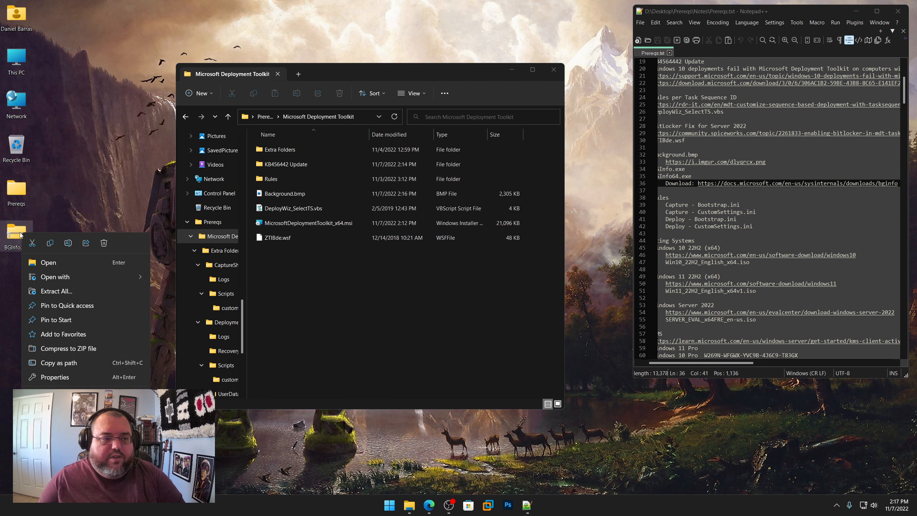
{"action": "left_click", "coordinate": [14, 228]}
{"action": "right_click", "coordinate": [14, 228], "text": "shift"}
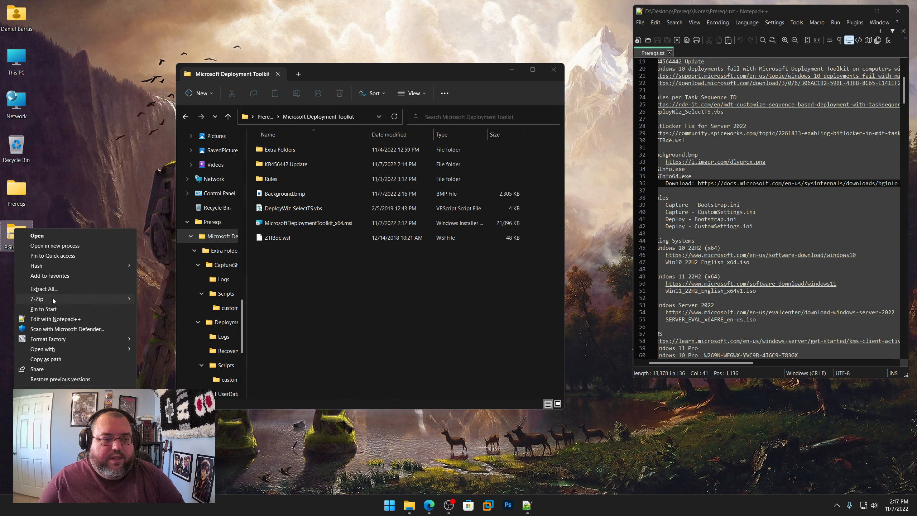
{"action": "mouse_move", "coordinate": [53, 299]}
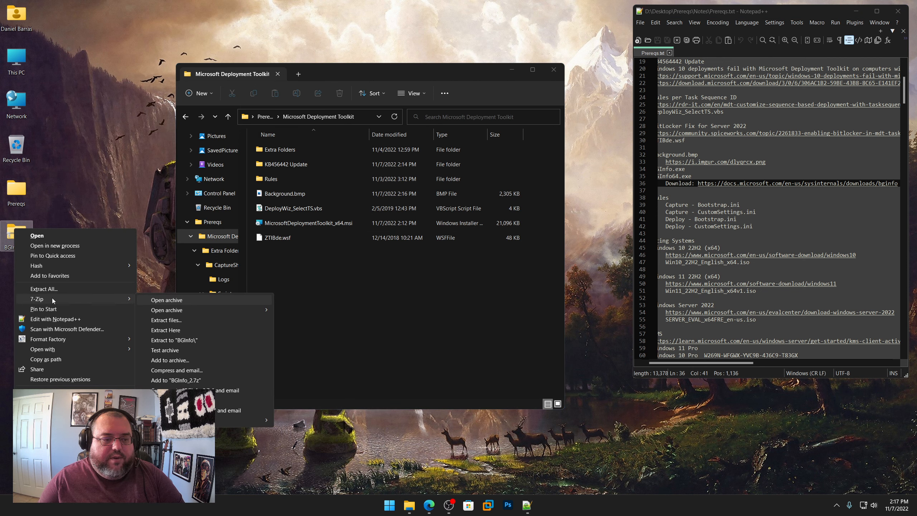
{"action": "left_click", "coordinate": [169, 329]}
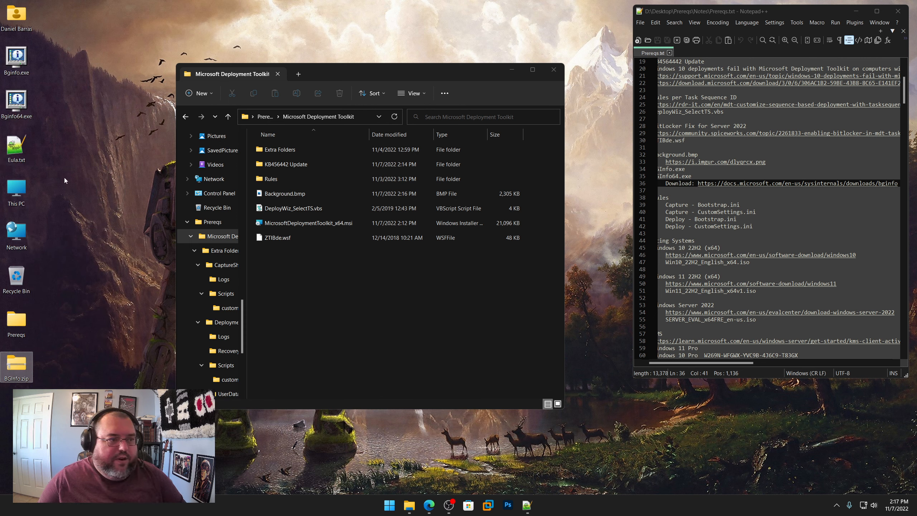
Step: Delete Eula.txt and BGInfo.zip from the desktop
{"action": "right_click", "coordinate": [20, 152]}
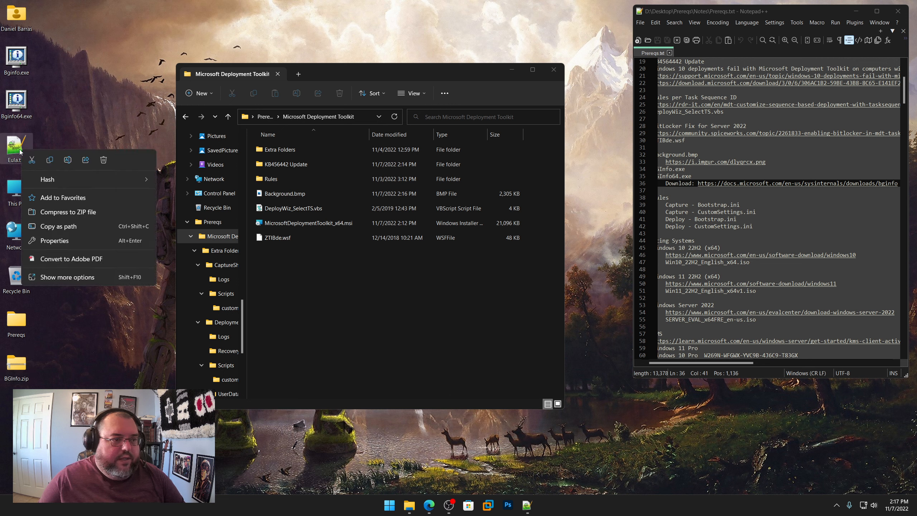
{"action": "left_click", "coordinate": [20, 372]}
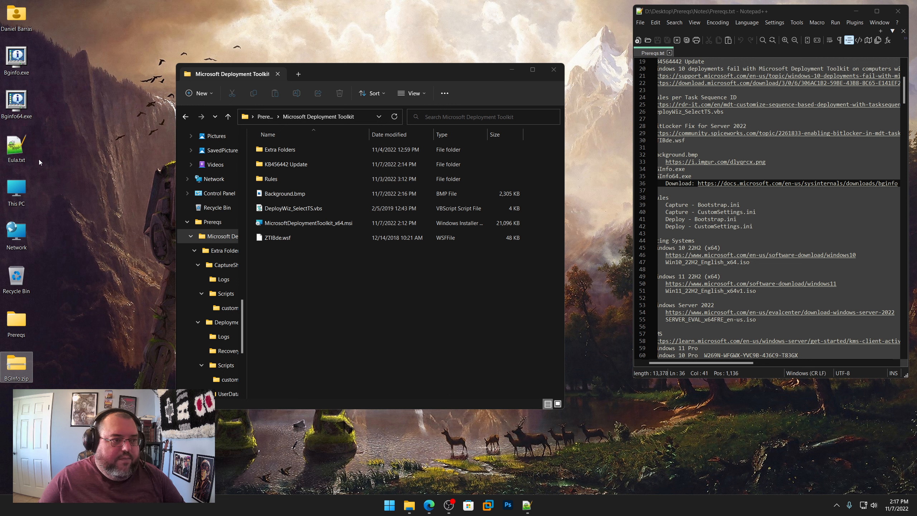
{"action": "left_click", "coordinate": [25, 149], "text": "ctrl"}
{"action": "right_click", "coordinate": [24, 149]}
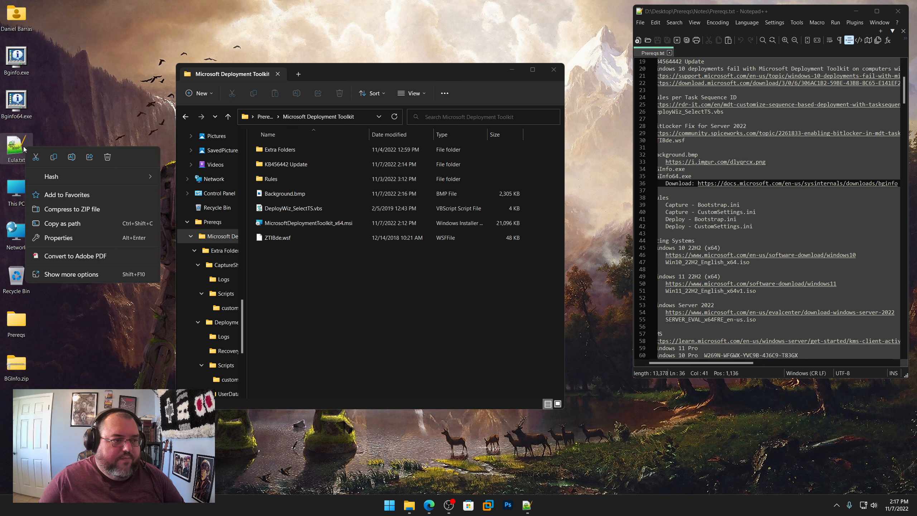
{"action": "left_click", "coordinate": [113, 161]}
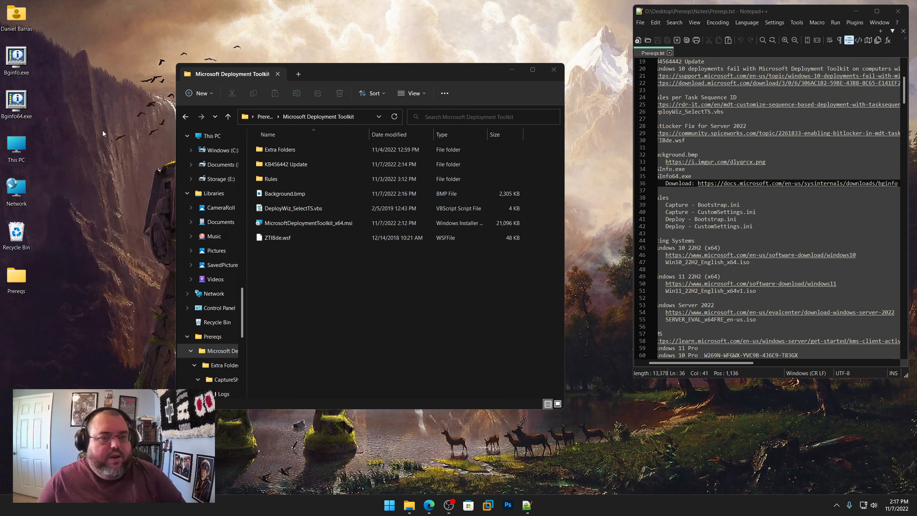
{"action": "left_click", "coordinate": [335, 283]}
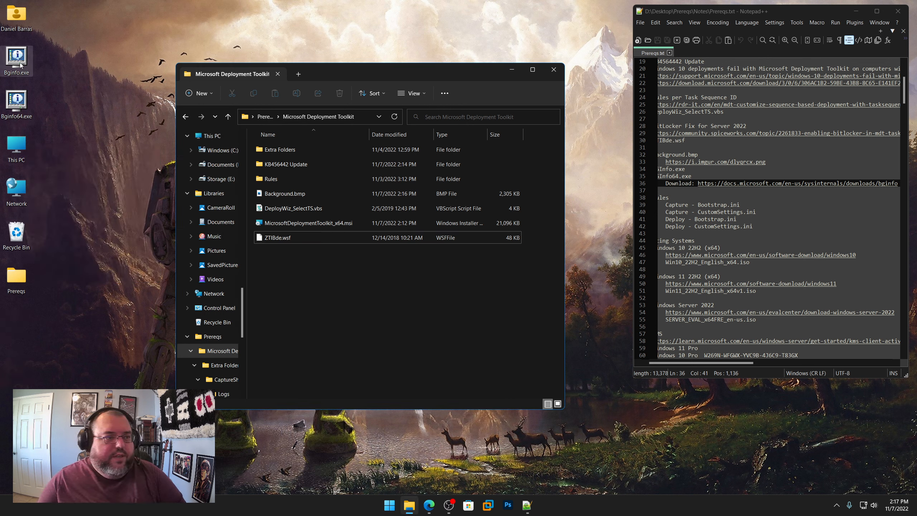
{"action": "left_click", "coordinate": [71, 100]}
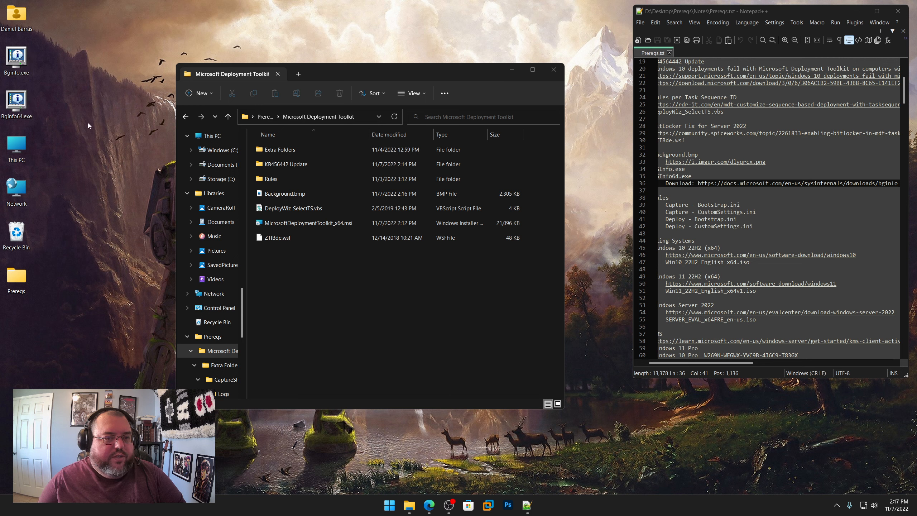
Step: Move Bginfo64.exe from the desktop into the x64 folder of KB456442 Update
{"action": "double_click", "coordinate": [288, 164]}
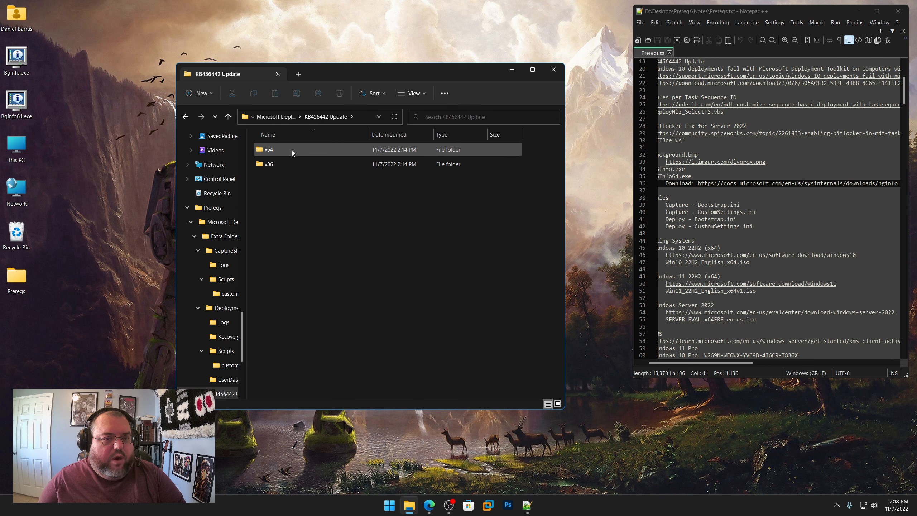
{"action": "double_click", "coordinate": [270, 150]}
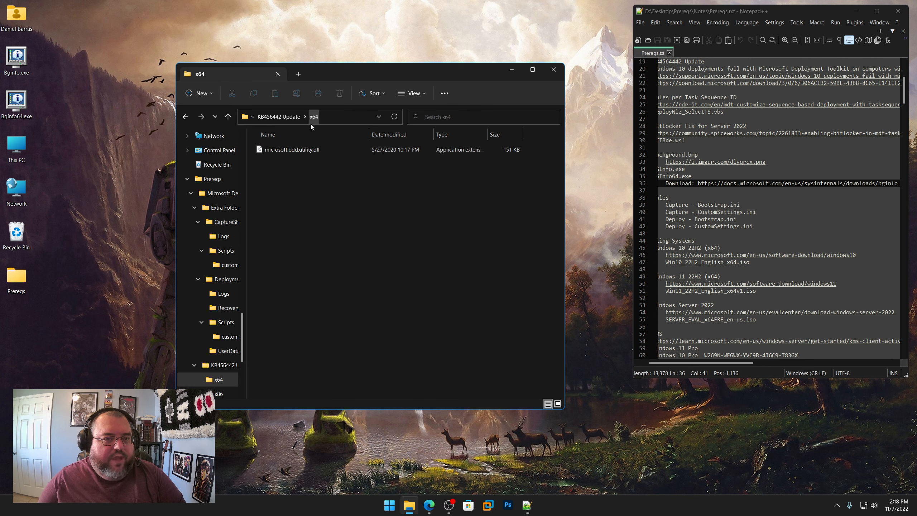
{"action": "right_click", "coordinate": [17, 101]}
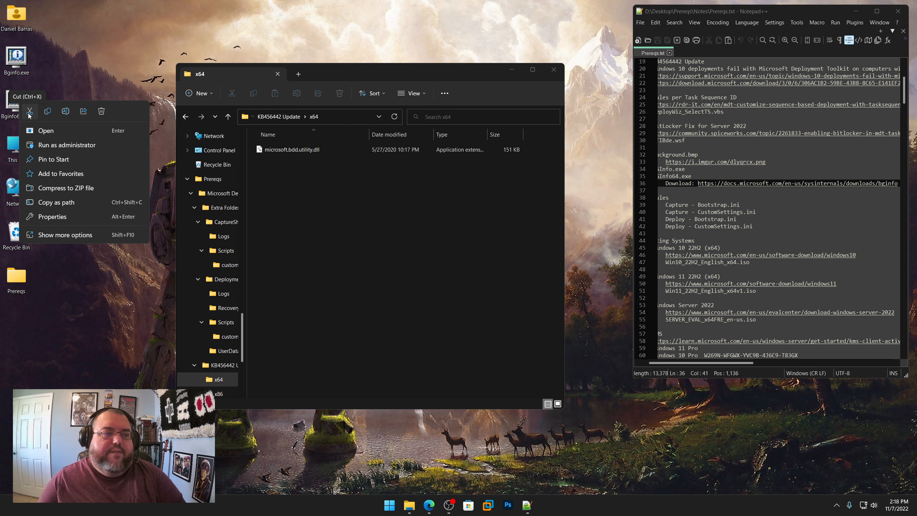
{"action": "left_click", "coordinate": [30, 112]}
{"action": "right_click", "coordinate": [306, 225]}
{"action": "left_click", "coordinate": [315, 234]}
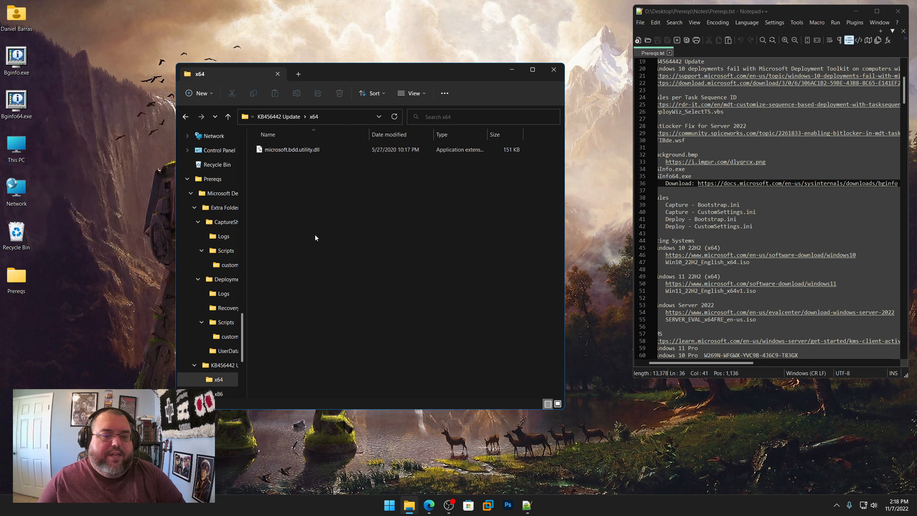
Step: Move Bginfo.exe from the desktop into the x86 folder of KB456442 Update
{"action": "left_click", "coordinate": [279, 117]}
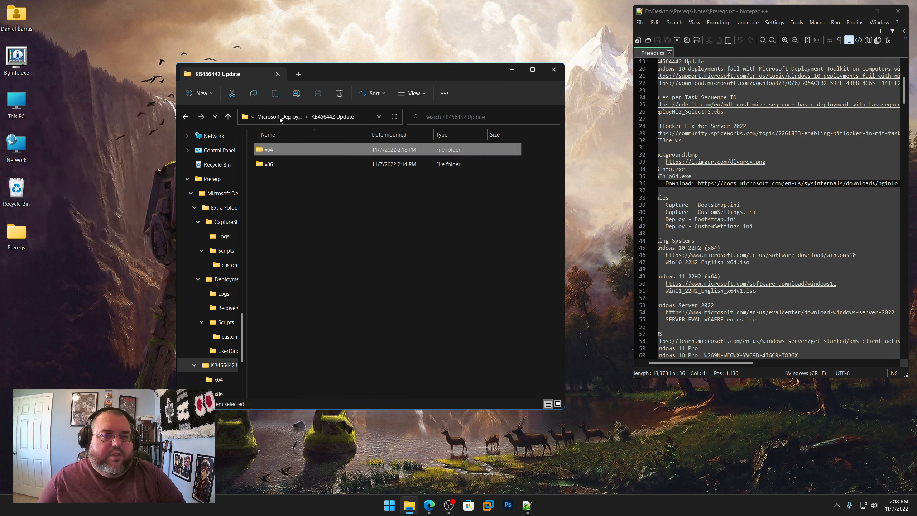
{"action": "double_click", "coordinate": [274, 164]}
{"action": "left_click", "coordinate": [23, 57]}
{"action": "right_click", "coordinate": [23, 57]}
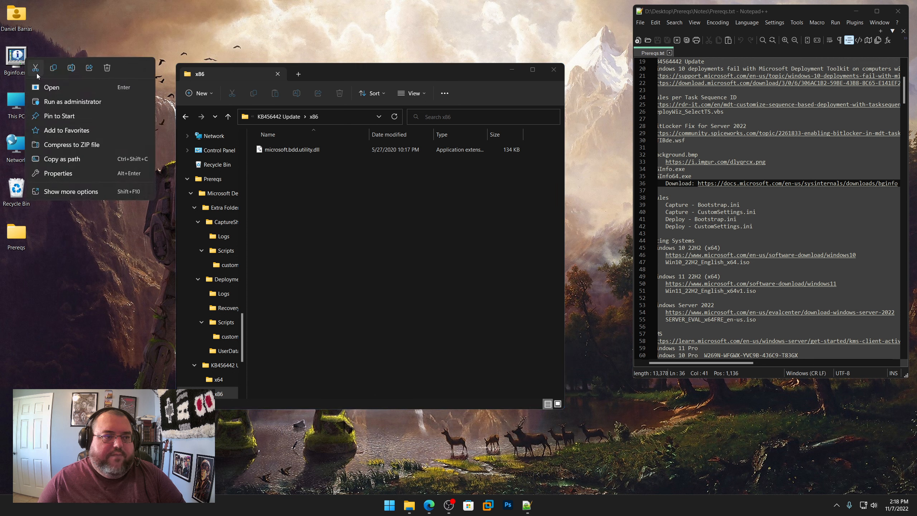
{"action": "left_click", "coordinate": [36, 66]}
{"action": "right_click", "coordinate": [299, 188]}
{"action": "left_click", "coordinate": [311, 199]}
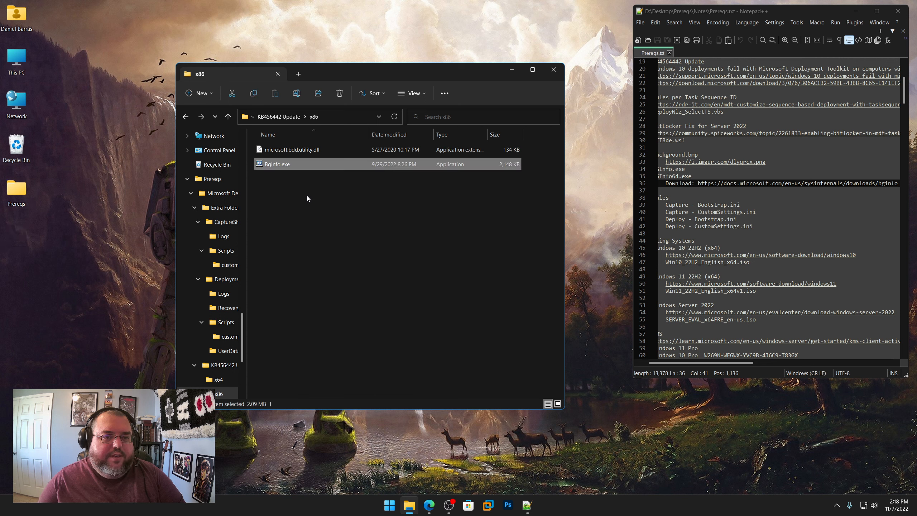
Step: Copy Bginfo64.exe from the x64 folder of KB456442 Update into Prereqs\Tools\Deploy\BGINFOSRV
{"action": "left_click", "coordinate": [278, 117]}
{"action": "double_click", "coordinate": [269, 152]}
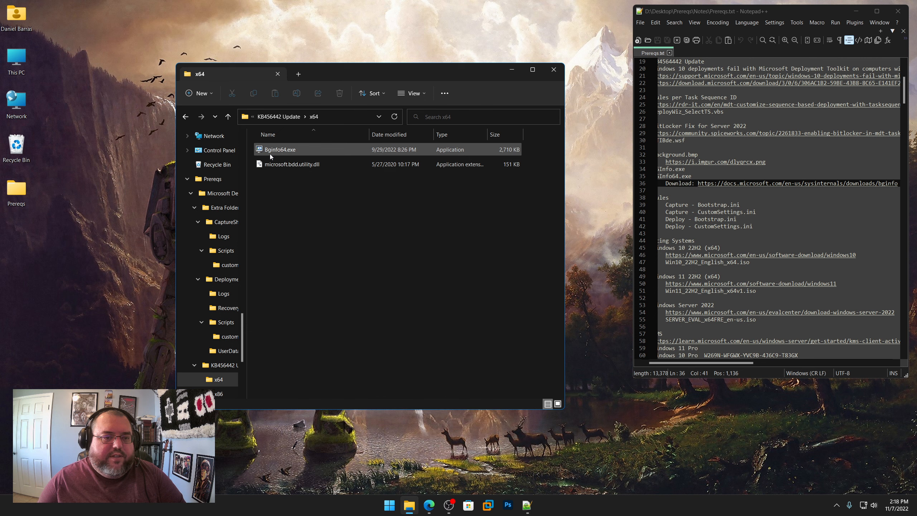
{"action": "right_click", "coordinate": [282, 149]}
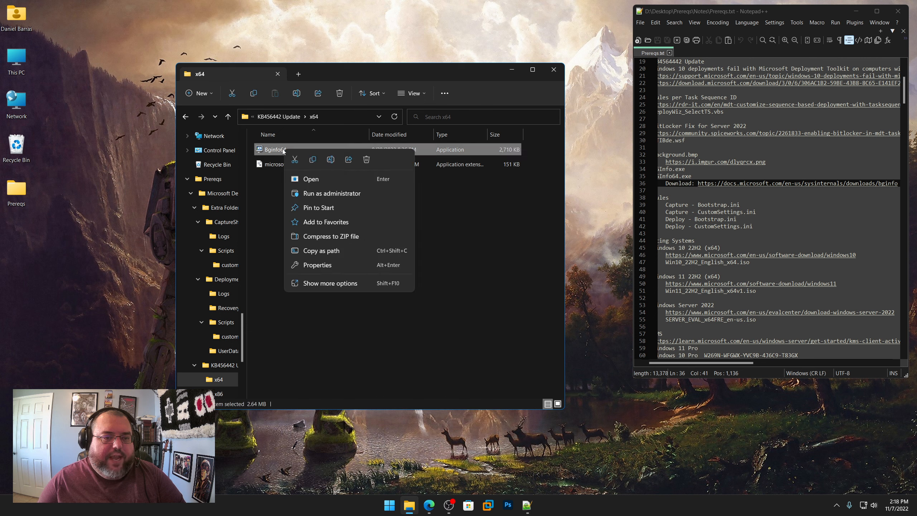
{"action": "left_click", "coordinate": [311, 160]}
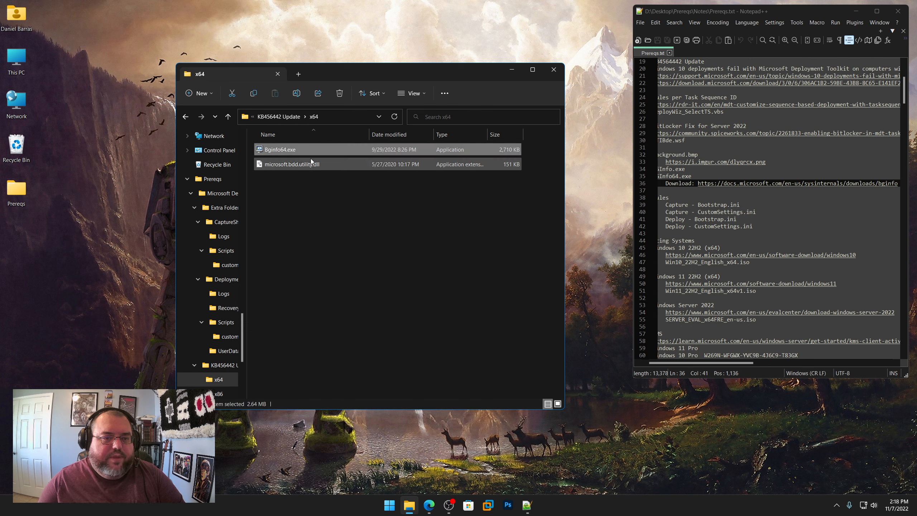
{"action": "left_click", "coordinate": [221, 181]}
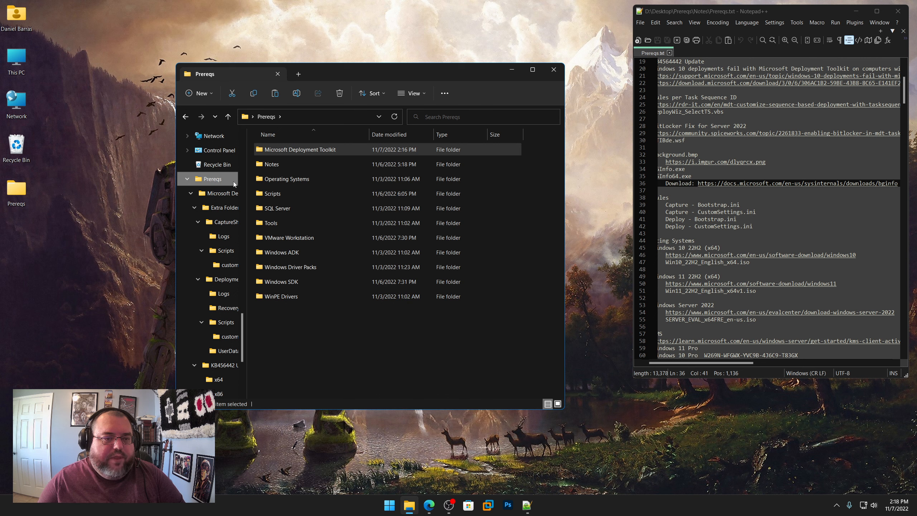
{"action": "double_click", "coordinate": [271, 222]}
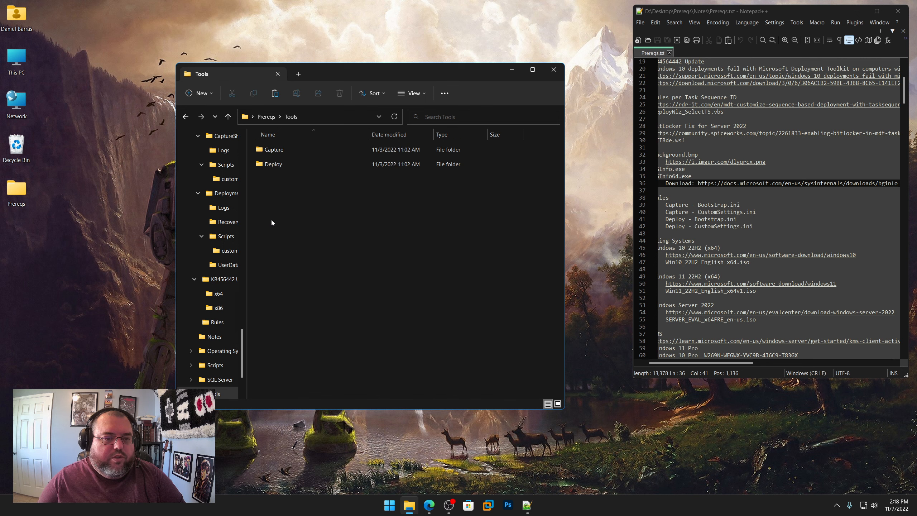
{"action": "double_click", "coordinate": [273, 166]}
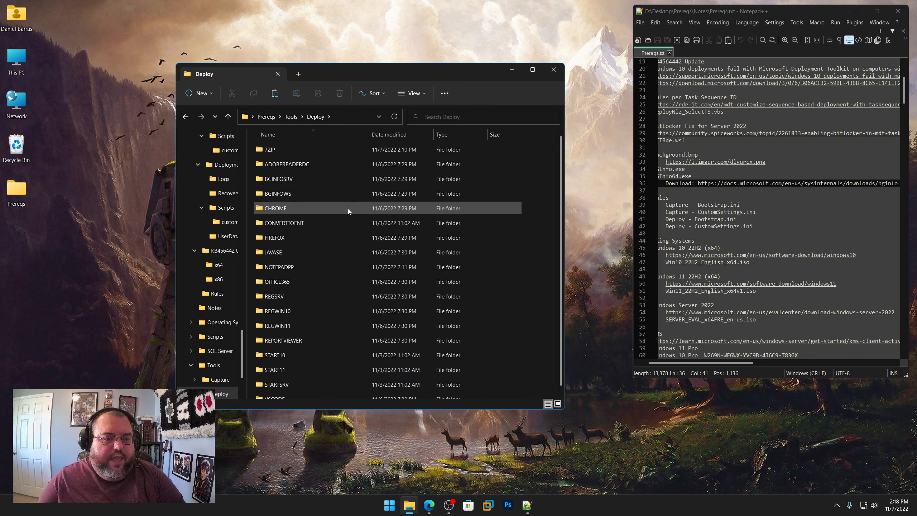
{"action": "double_click", "coordinate": [284, 179]}
{"action": "right_click", "coordinate": [289, 241]}
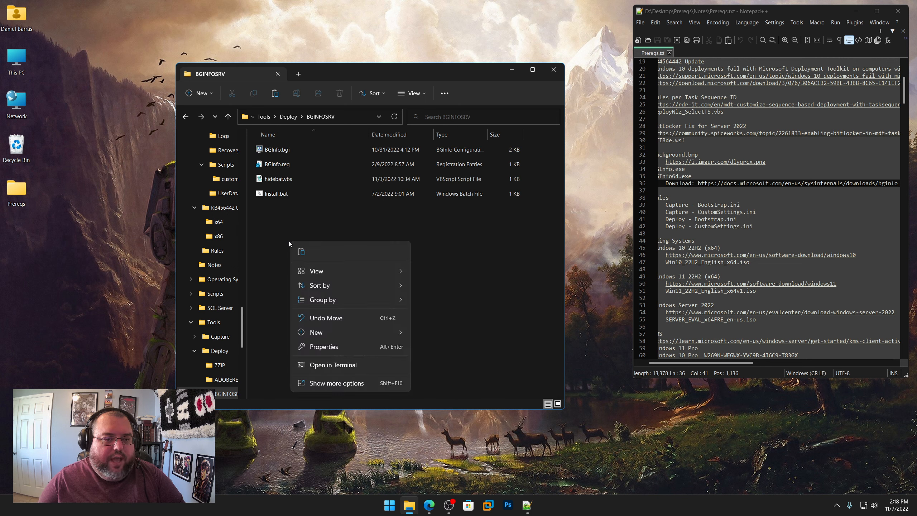
{"action": "left_click", "coordinate": [301, 251]}
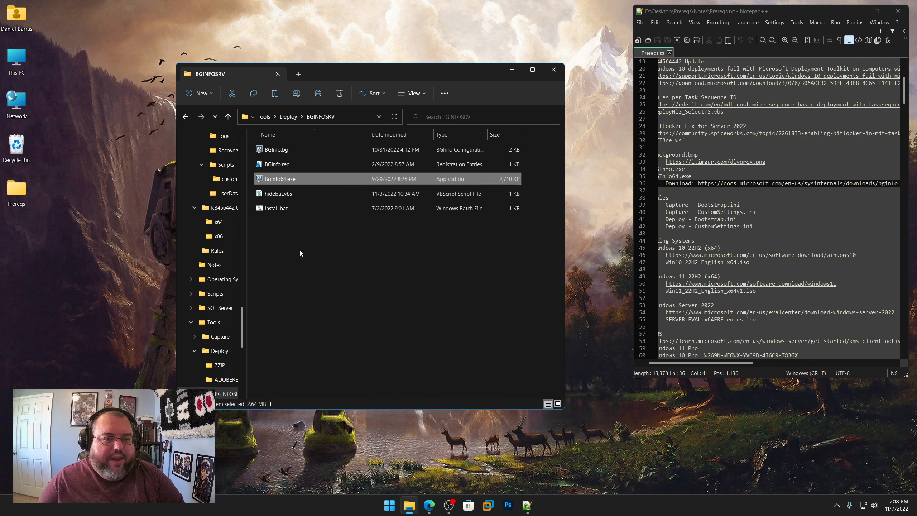
Step: Paste Bginfo64.exe into the Deploy\BGINFOWS folder as well, and return to the Prereqs folder
{"action": "left_click", "coordinate": [295, 120]}
{"action": "double_click", "coordinate": [289, 193]}
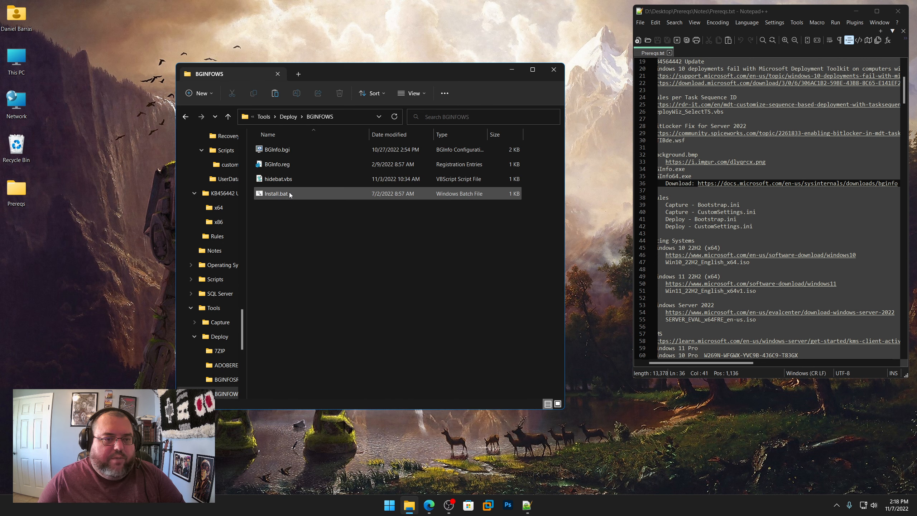
{"action": "right_click", "coordinate": [283, 219]}
{"action": "left_click", "coordinate": [293, 228]}
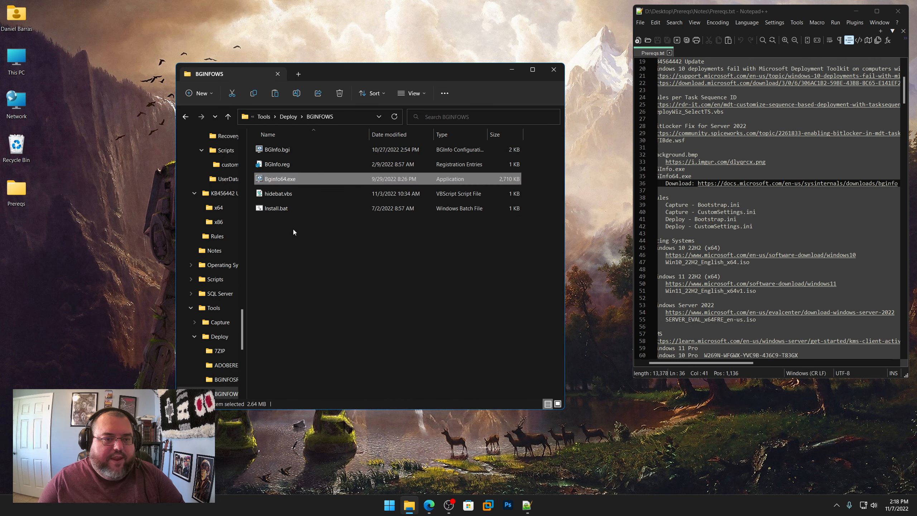
{"action": "left_click", "coordinate": [269, 118]}
{"action": "left_click", "coordinate": [267, 117]}
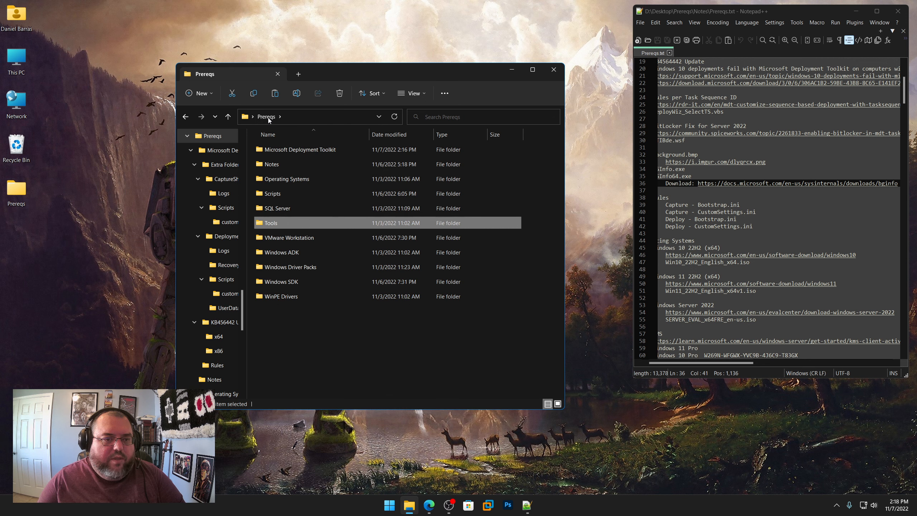
{"action": "left_click", "coordinate": [332, 318]}
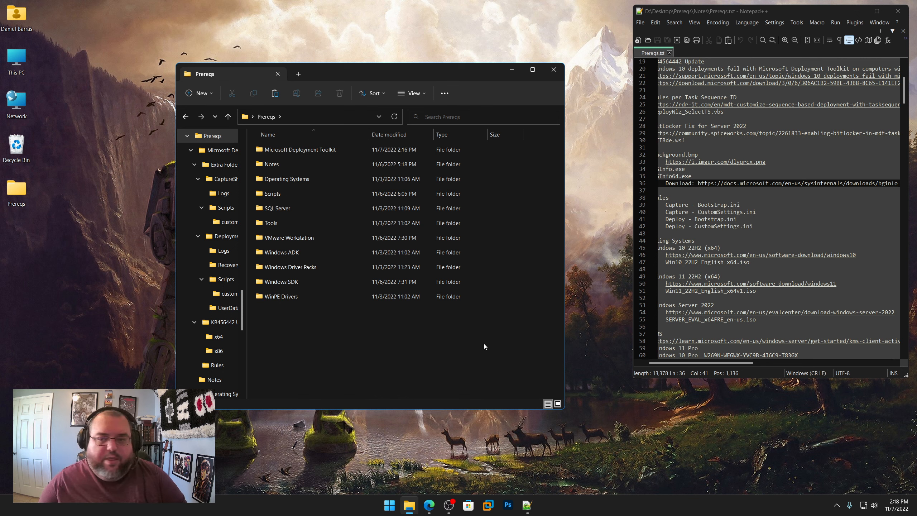
Step: Review the Rules section of Prereqs.txt and view the matching ini files in the Microsoft Deployment Toolkit's Rules folder
{"action": "left_click_drag", "start_coordinate": [707, 363], "coordinate": [700, 367]}
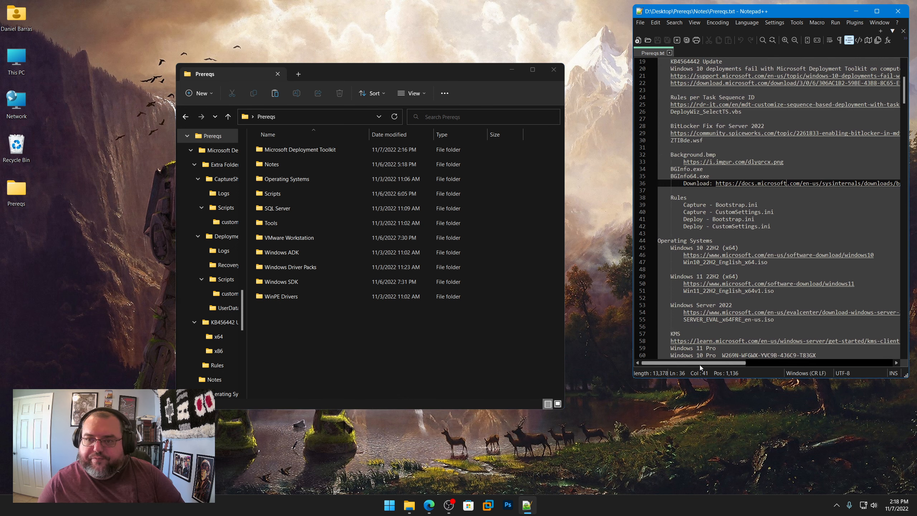
{"action": "scroll", "coordinate": [758, 217], "scroll_direction": "down", "scroll_amount": 2}
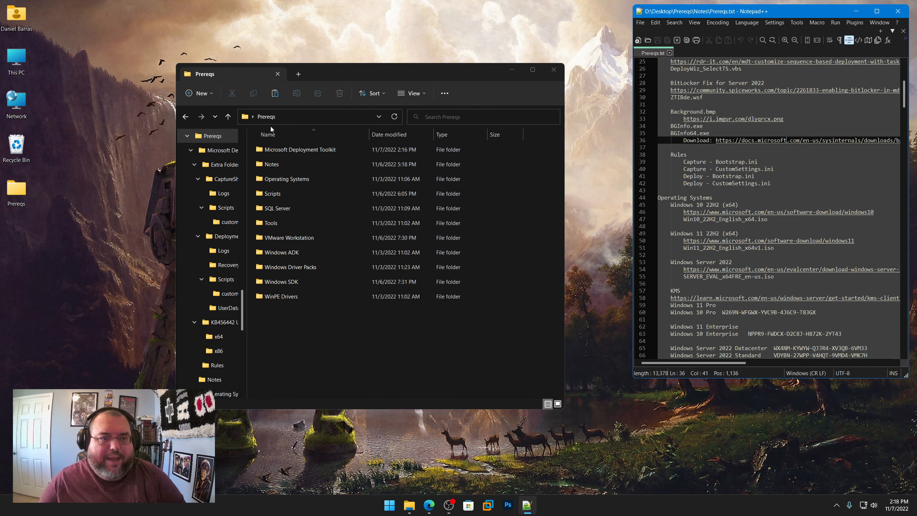
{"action": "left_click", "coordinate": [271, 164]}
{"action": "double_click", "coordinate": [288, 149]}
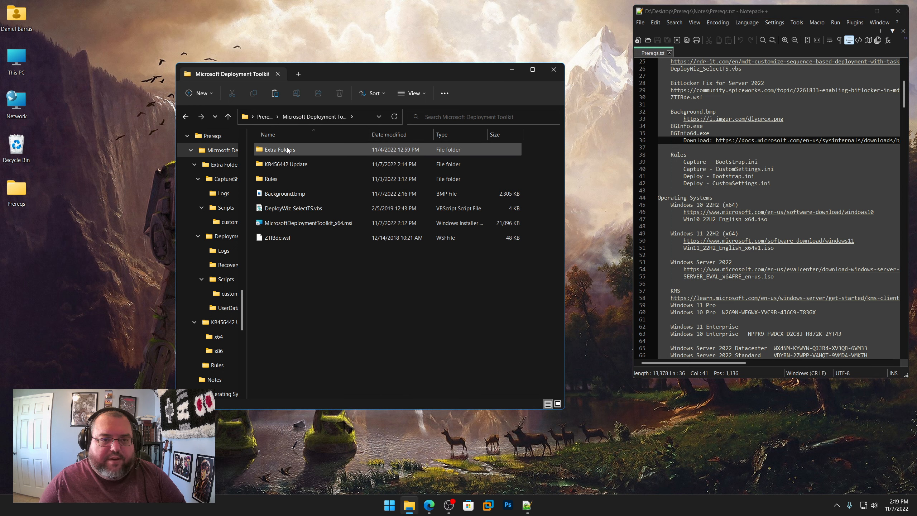
{"action": "double_click", "coordinate": [271, 179]}
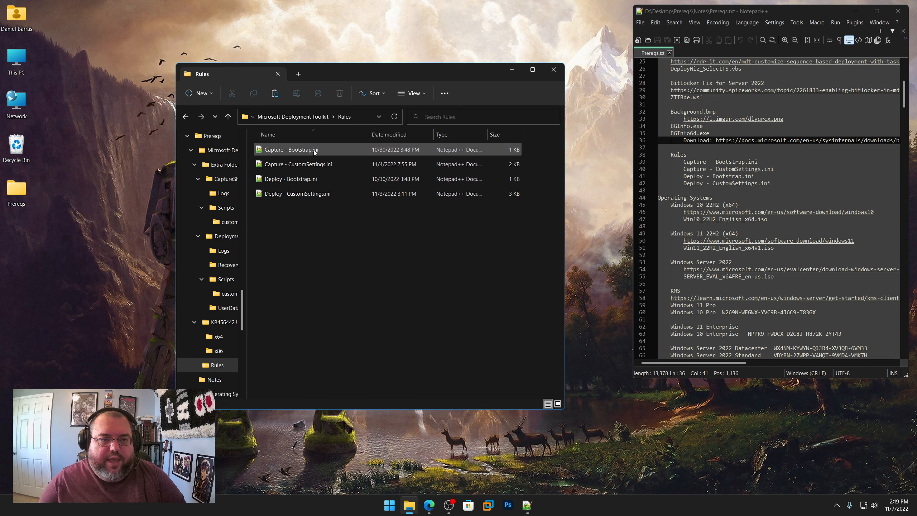
Step: Return to the Prereqs folder and go to the Operating Systems section of Prereqs.txt
{"action": "left_click", "coordinate": [280, 117]}
{"action": "left_click", "coordinate": [266, 116]}
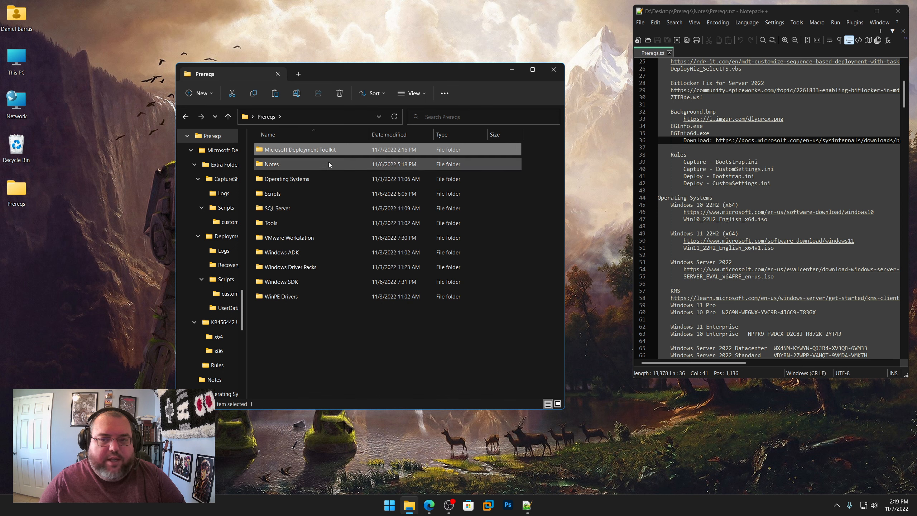
{"action": "scroll", "coordinate": [713, 177], "scroll_direction": "down", "scroll_amount": 3}
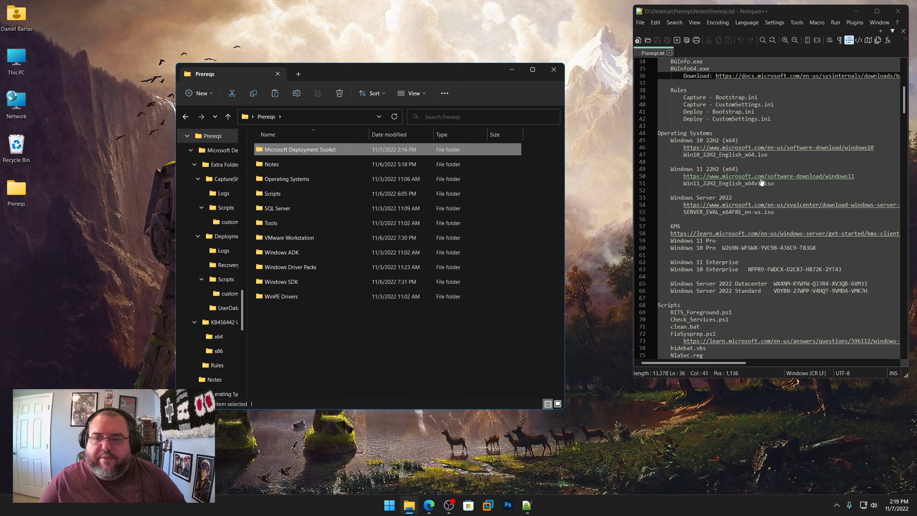
Step: Copy the Windows 10 22H2 (x64) download link from Prereqs.txt and open it in the Edge browser
{"action": "double_click", "coordinate": [707, 141]}
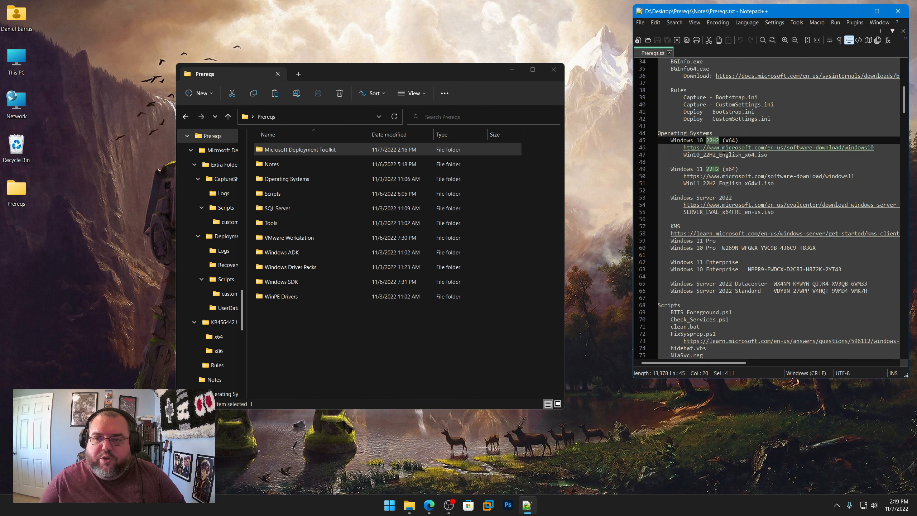
{"action": "left_click", "coordinate": [783, 148]}
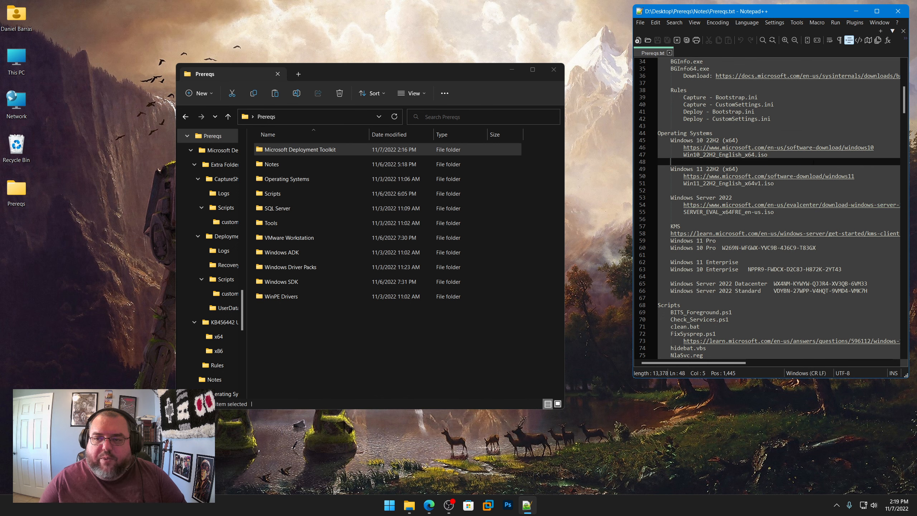
{"action": "right_click", "coordinate": [783, 147]}
{"action": "left_click", "coordinate": [810, 161]}
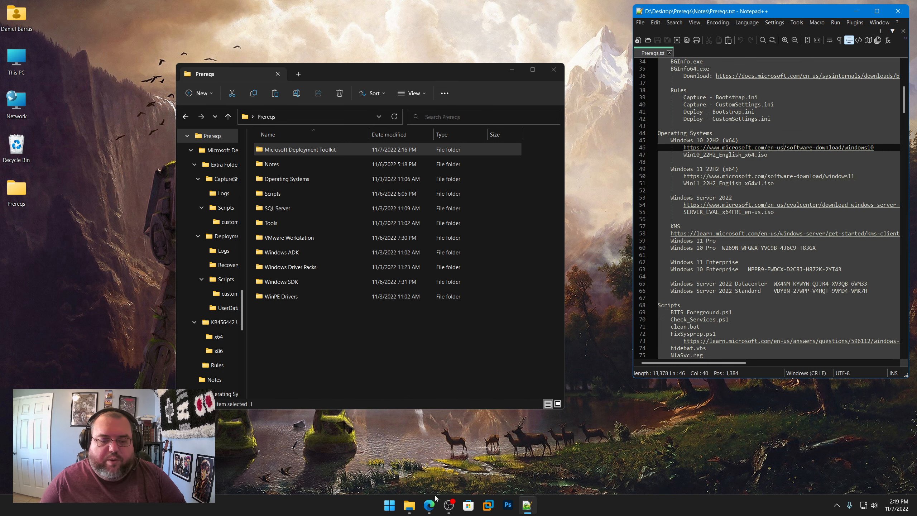
{"action": "left_click", "coordinate": [432, 507]}
{"action": "left_click", "coordinate": [398, 37]}
{"action": "key", "text": "ctrl+v"}
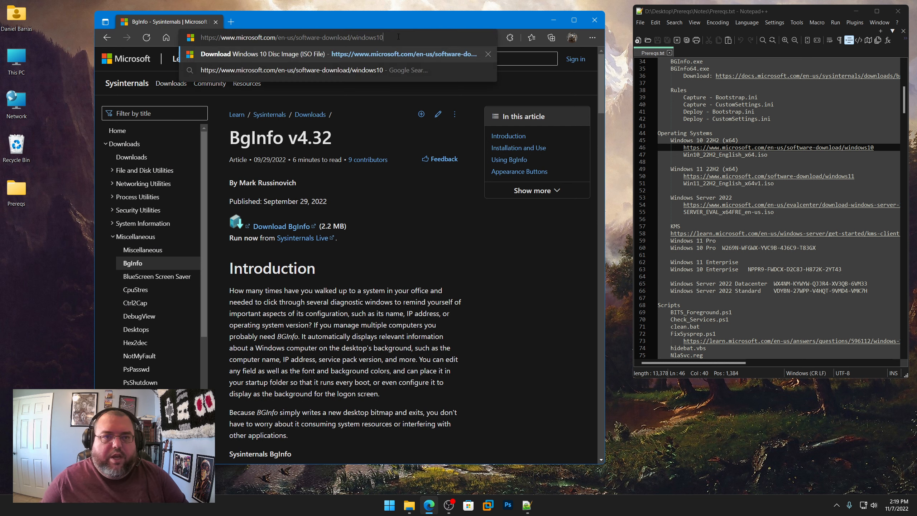
{"action": "key", "text": "Return"}
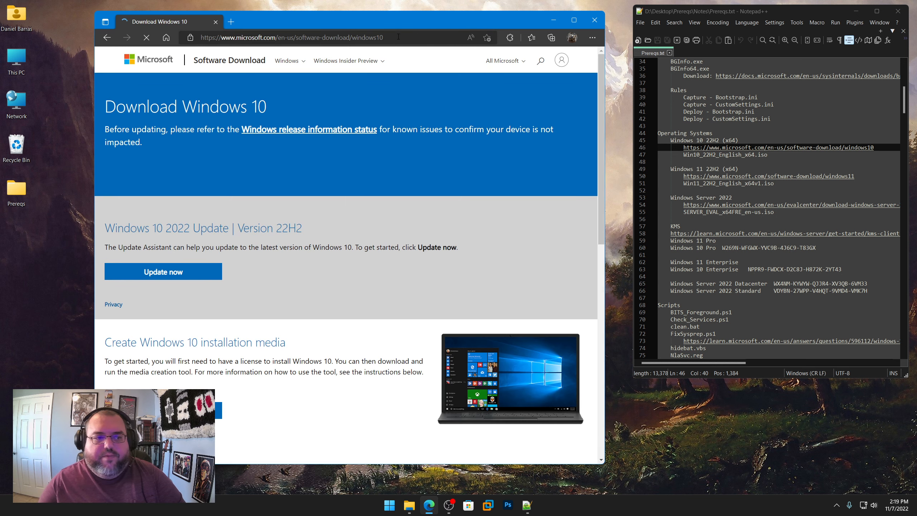
Step: Examine the Windows 10 download page's update and installation media options
{"action": "scroll", "coordinate": [292, 281], "scroll_direction": "down", "scroll_amount": 3}
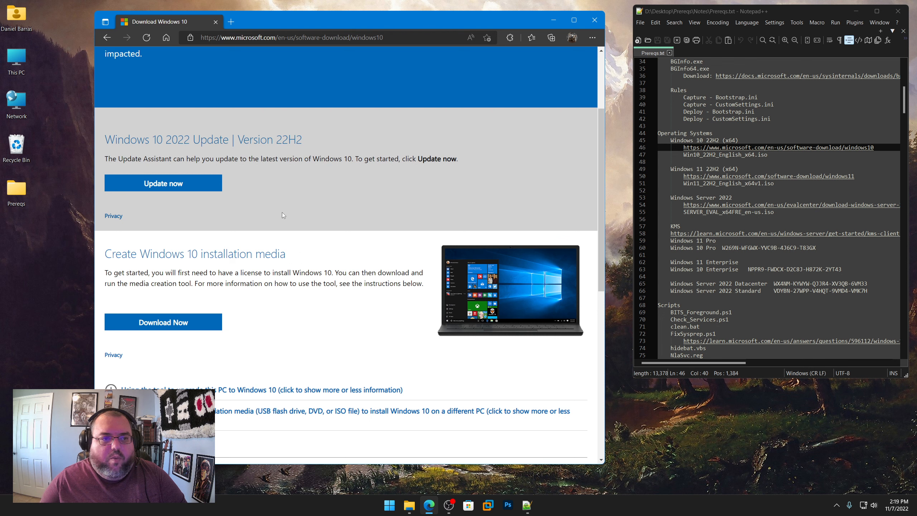
{"action": "scroll", "coordinate": [264, 243], "scroll_direction": "down", "scroll_amount": 5}
{"action": "scroll", "coordinate": [283, 278], "scroll_direction": "up", "scroll_amount": 4}
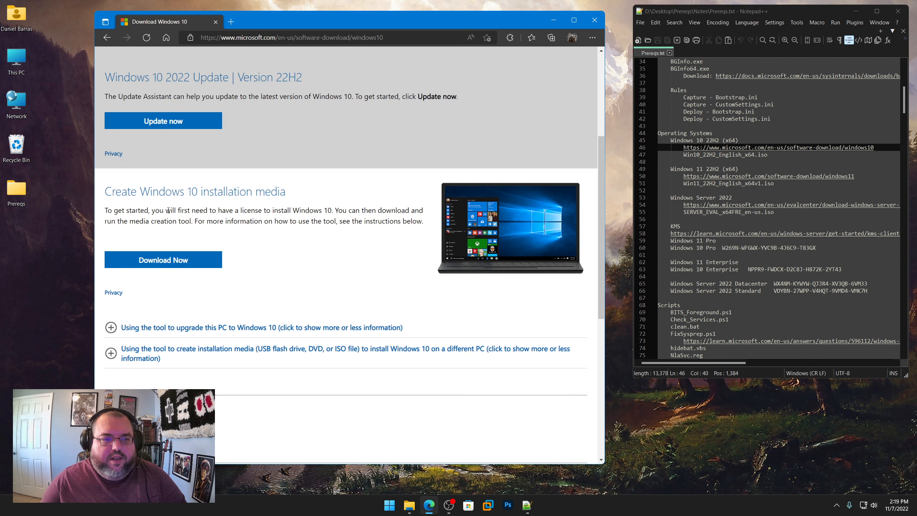
{"action": "left_click_drag", "start_coordinate": [289, 194], "coordinate": [105, 192]}
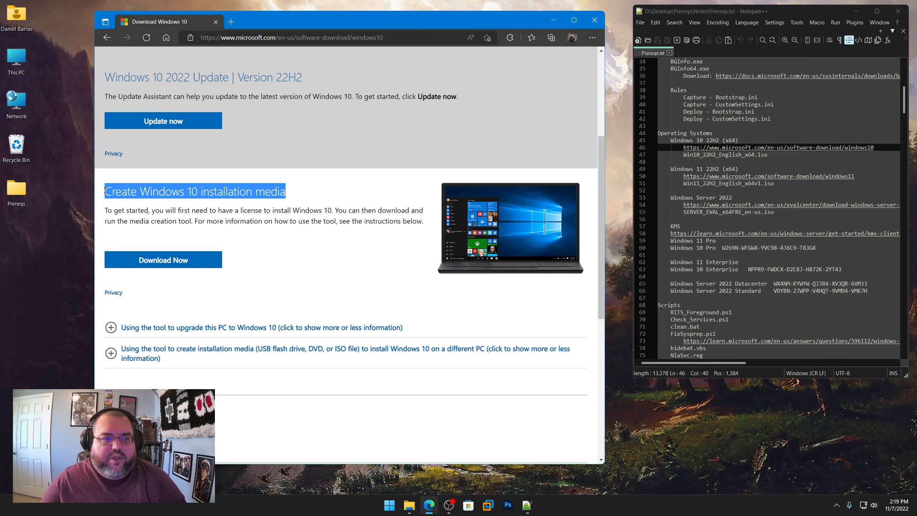
{"action": "scroll", "coordinate": [291, 277], "scroll_direction": "up", "scroll_amount": 3}
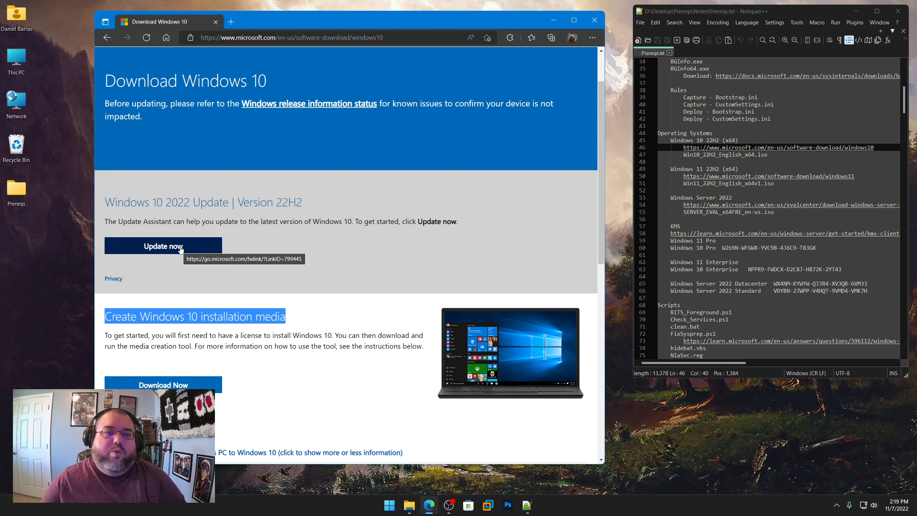
{"action": "scroll", "coordinate": [291, 300], "scroll_direction": "down", "scroll_amount": 2}
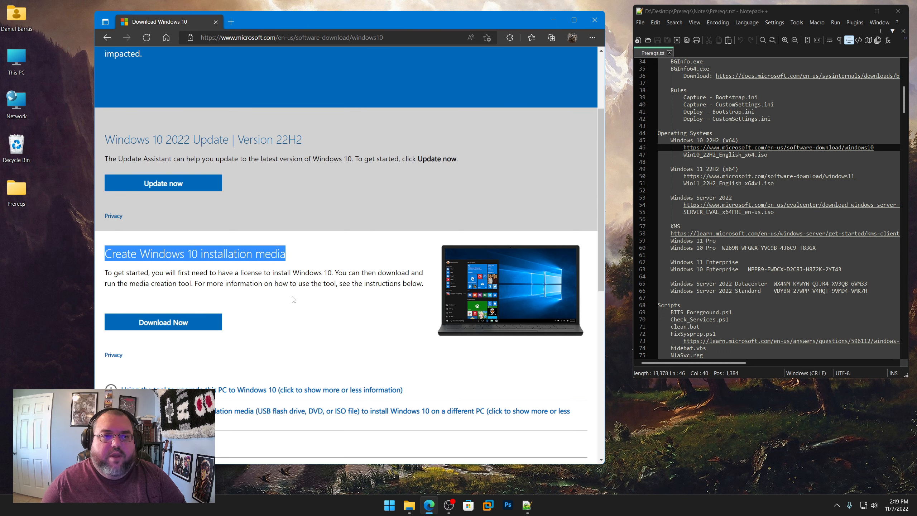
{"action": "left_click", "coordinate": [299, 307]}
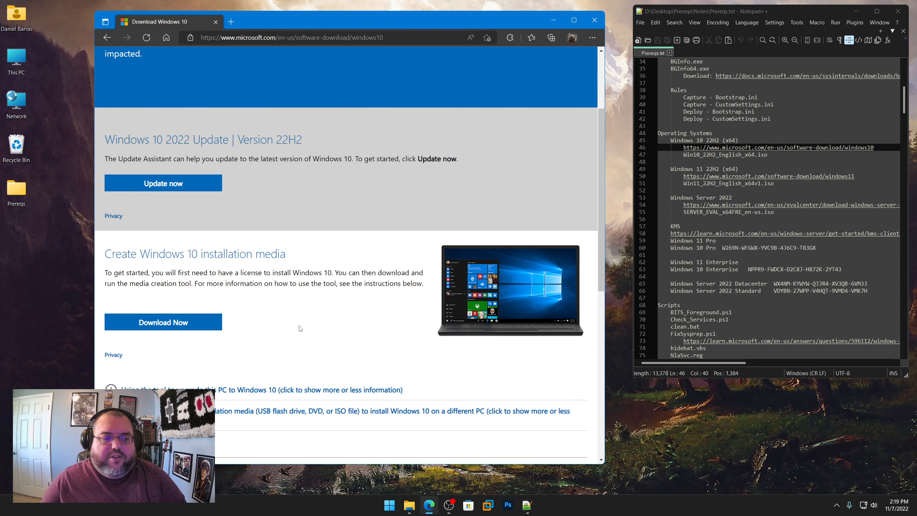
Step: Open the browser's developer tools on the Windows 10 download page
{"action": "left_click", "coordinate": [592, 38]}
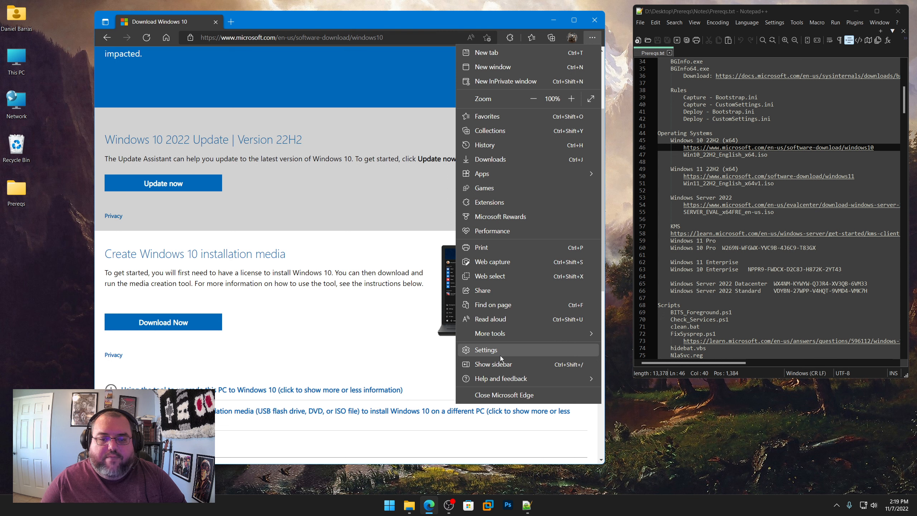
{"action": "mouse_move", "coordinate": [501, 338]}
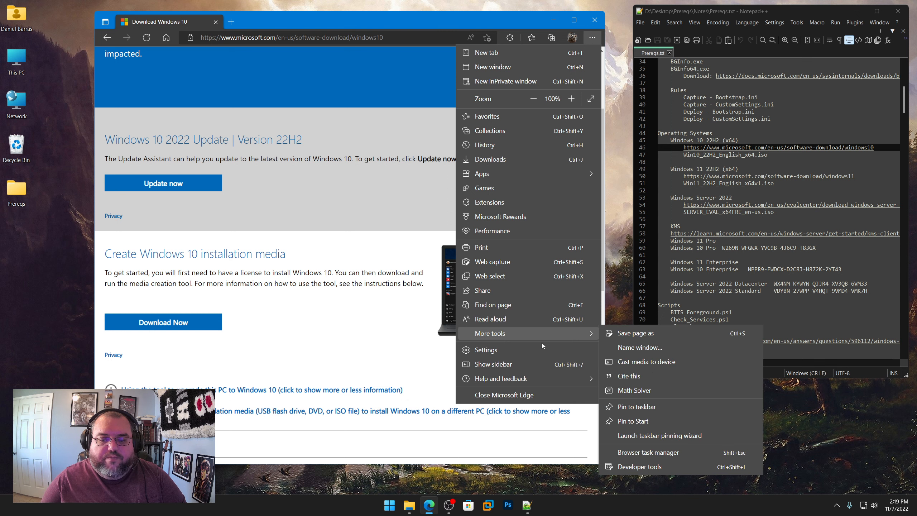
{"action": "left_click", "coordinate": [661, 467]}
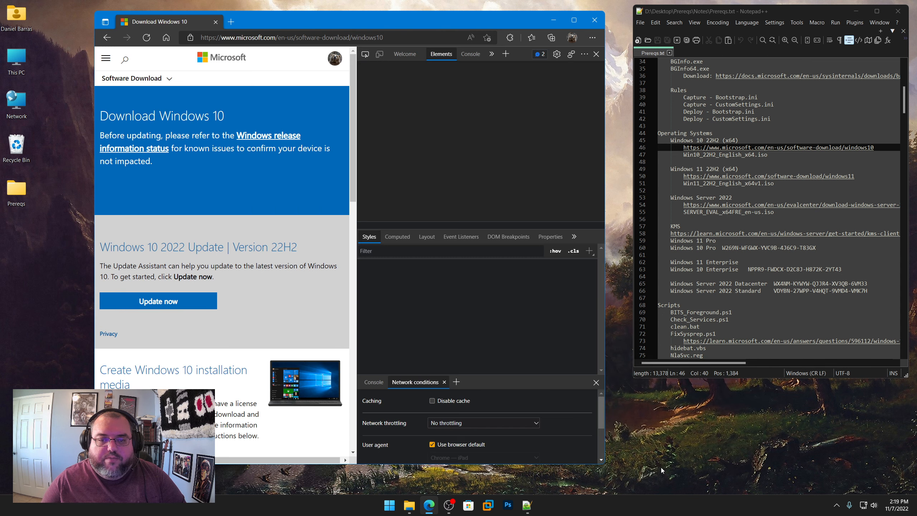
Step: Override the default user agent with Chrome — iPad in the network conditions and reload the download page
{"action": "scroll", "coordinate": [402, 413], "scroll_direction": "down", "scroll_amount": 2}
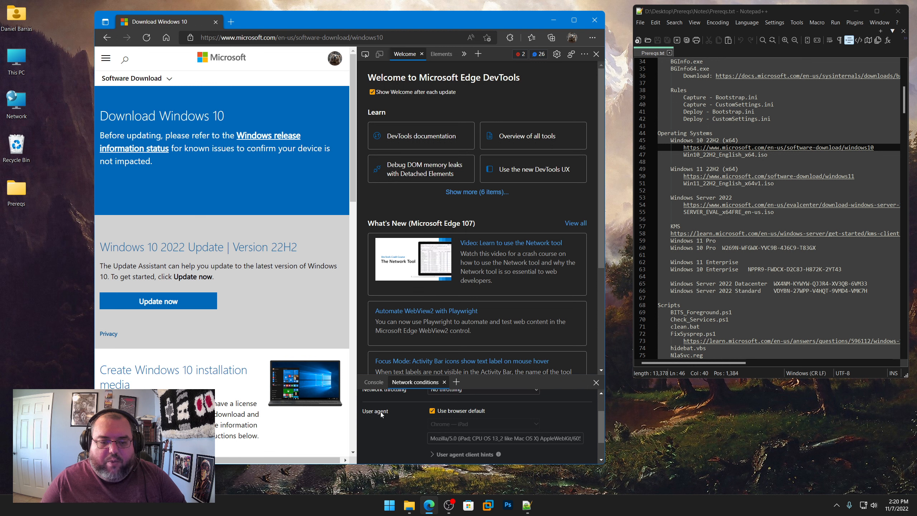
{"action": "left_click", "coordinate": [432, 411]}
{"action": "left_click", "coordinate": [466, 424]}
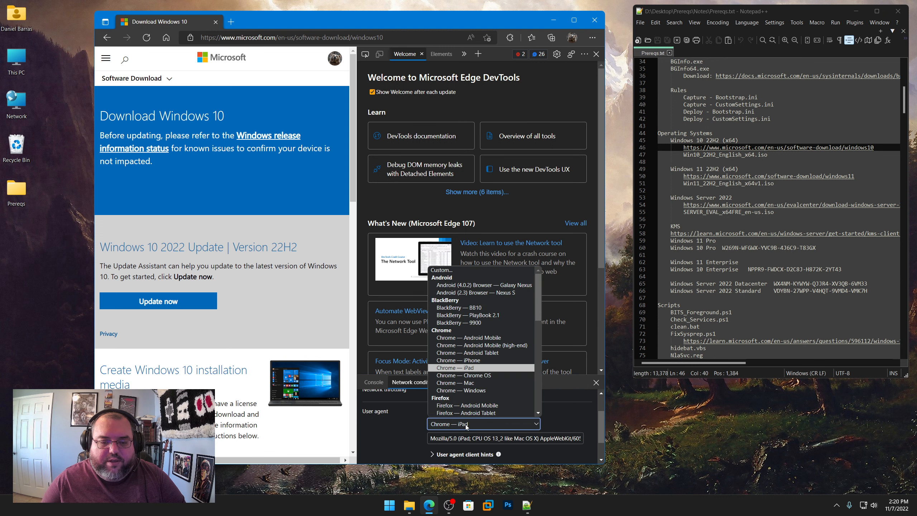
{"action": "scroll", "coordinate": [465, 390], "scroll_direction": "down", "scroll_amount": 1}
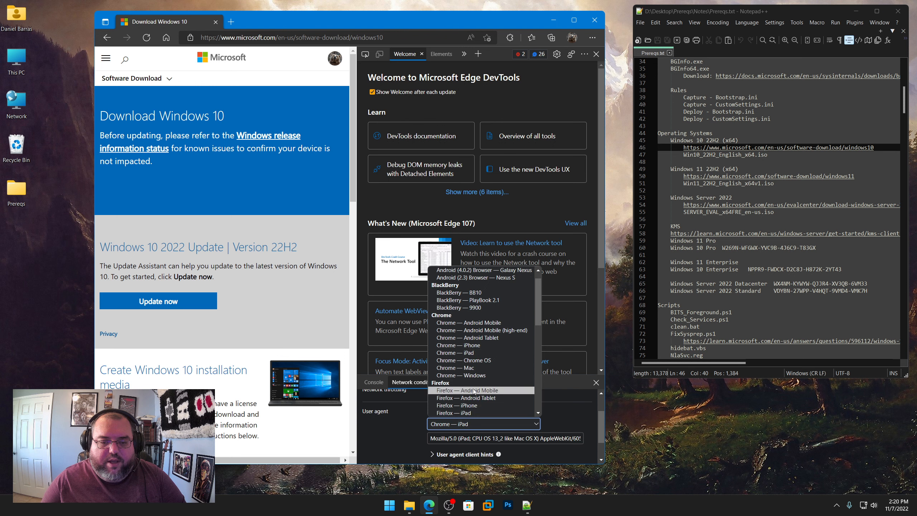
{"action": "left_click", "coordinate": [459, 353]}
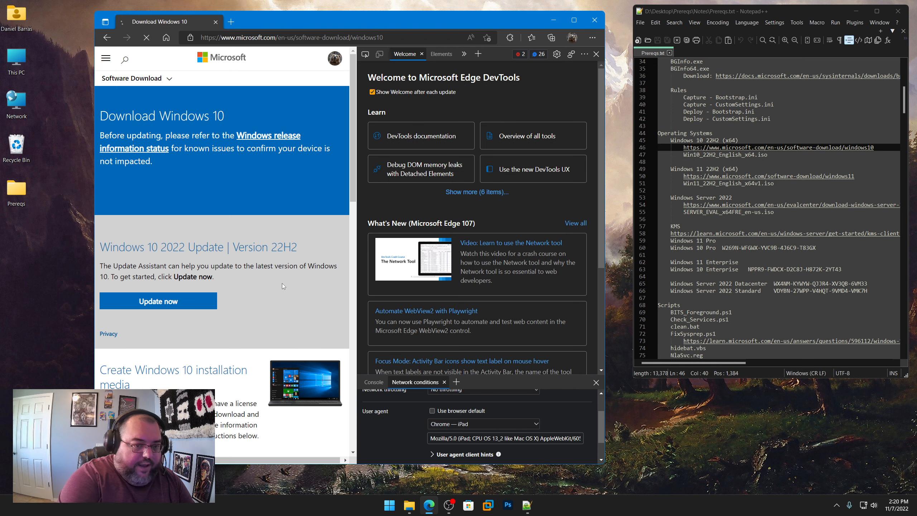
{"action": "key", "text": "F5"}
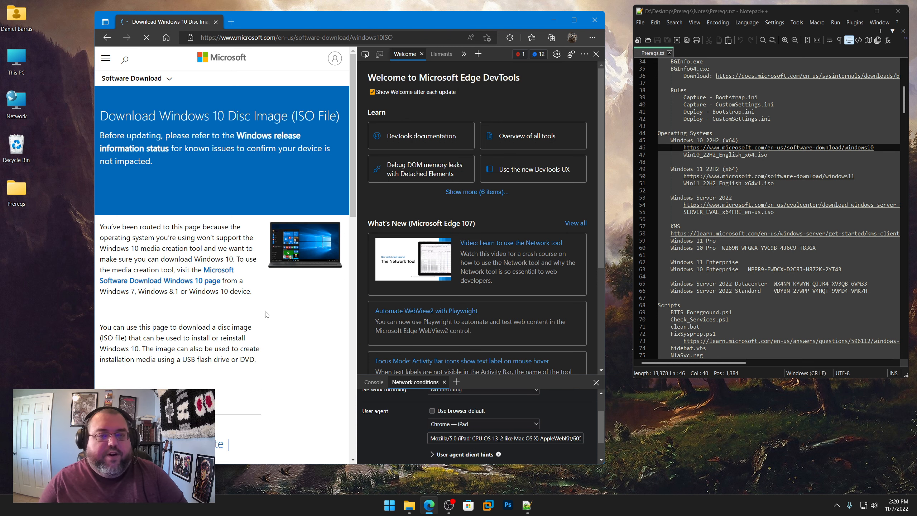
Step: Choose Windows 10 (multi-edition ISO) as the edition of Windows 10 version 22H2 and confirm it
{"action": "scroll", "coordinate": [241, 326], "scroll_direction": "down", "scroll_amount": 5}
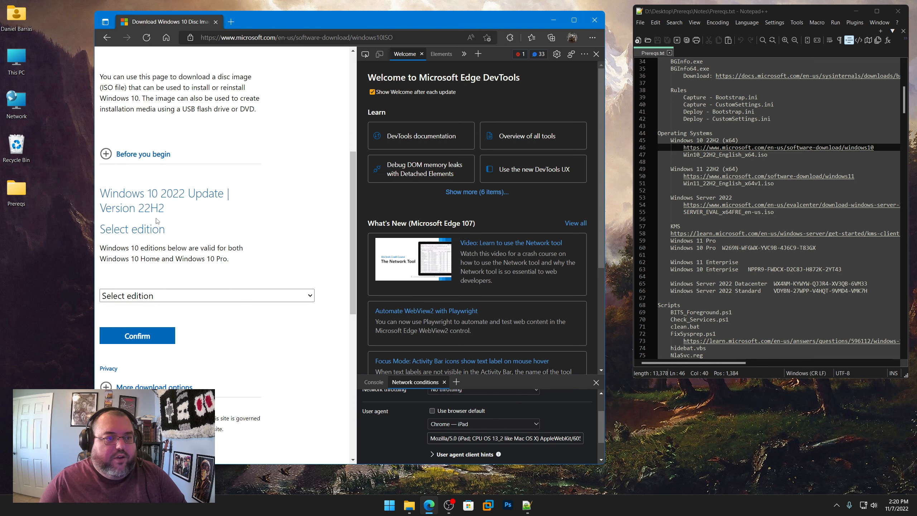
{"action": "left_click_drag", "start_coordinate": [166, 210], "coordinate": [102, 195]}
{"action": "left_click", "coordinate": [103, 195]}
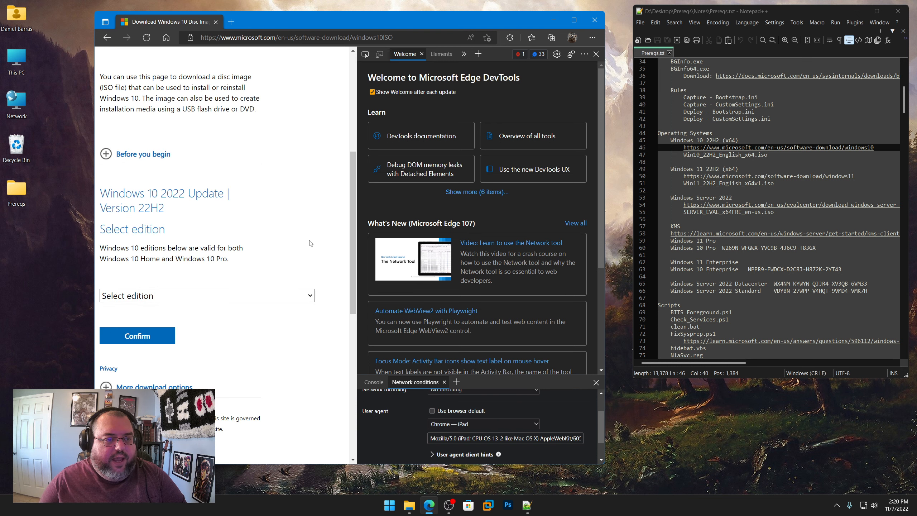
{"action": "left_click", "coordinate": [206, 297]}
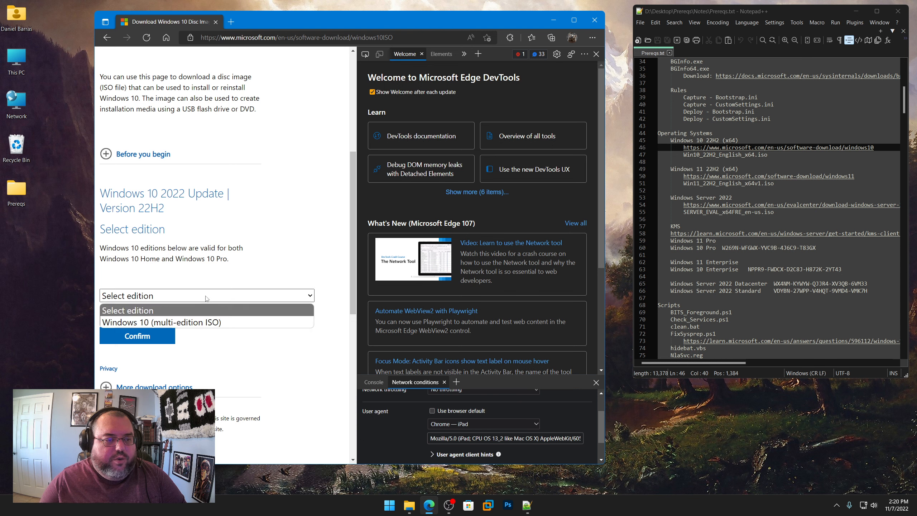
{"action": "left_click", "coordinate": [186, 323]}
{"action": "left_click", "coordinate": [137, 336]}
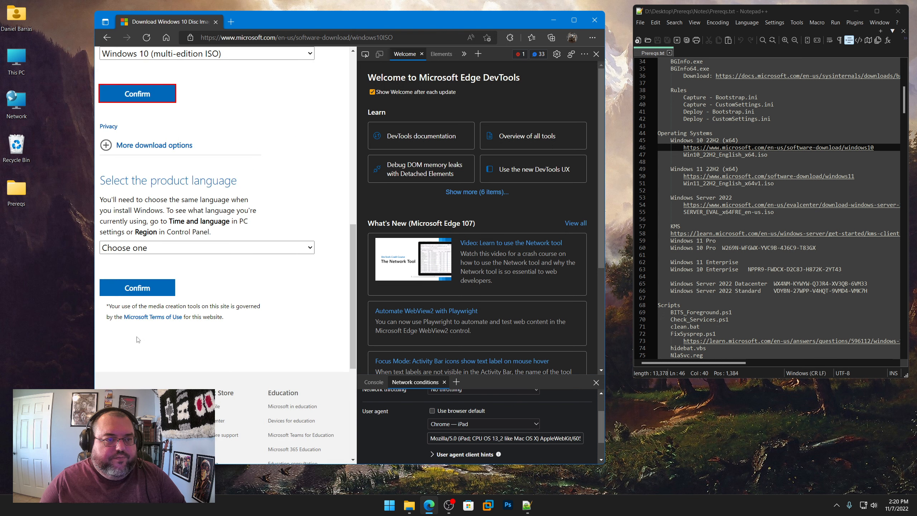
Step: Set the product language to English (United States) and confirm it
{"action": "left_click", "coordinate": [157, 248]}
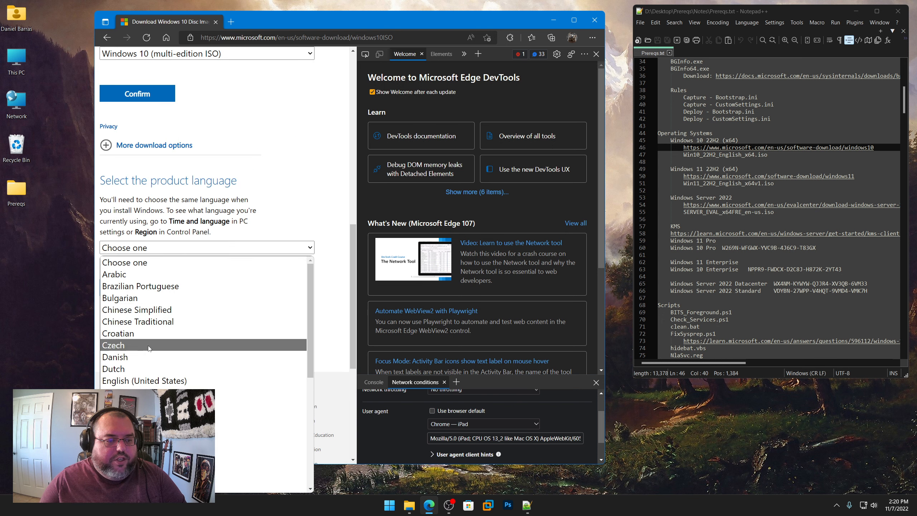
{"action": "left_click", "coordinate": [144, 381]}
{"action": "left_click", "coordinate": [141, 291]}
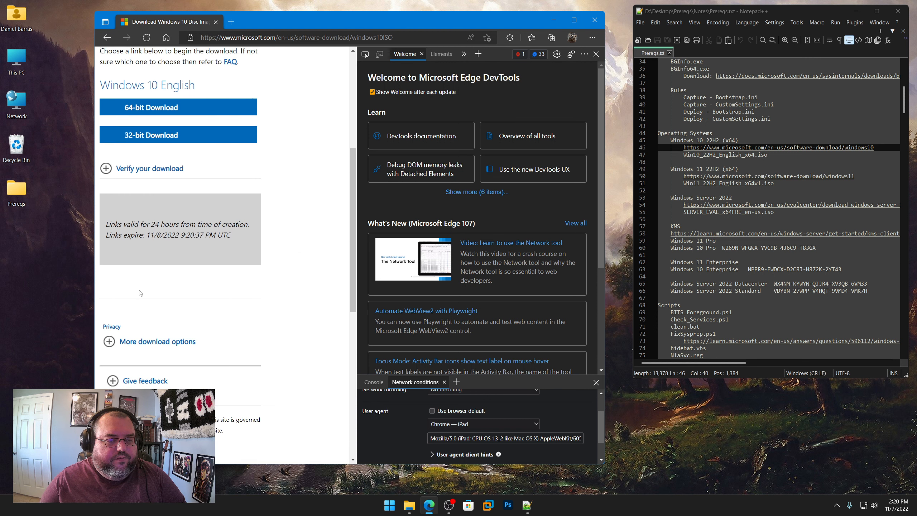
Step: Download the 64-bit Win10_22H2_English_x64.iso into Prereqs\Operating Systems\Windows 10 22H2 (x64)
{"action": "left_click", "coordinate": [171, 133]}
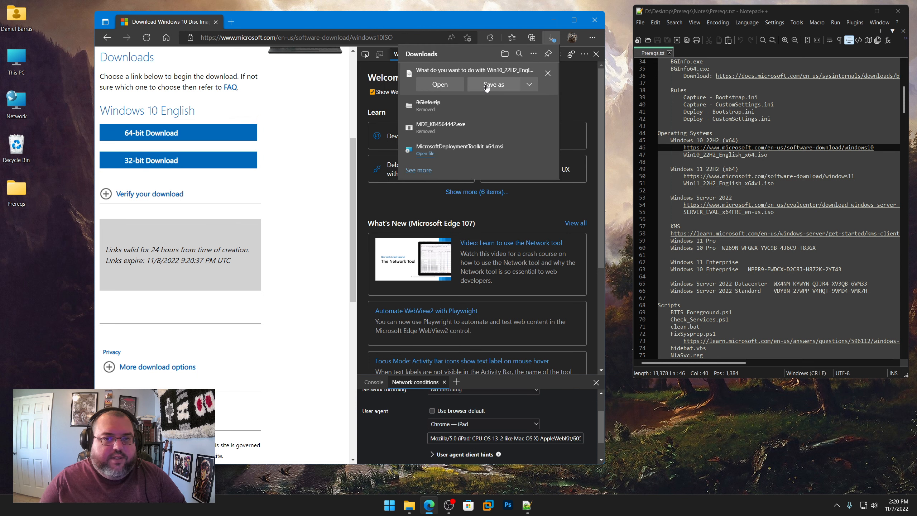
{"action": "left_click", "coordinate": [486, 85]}
{"action": "double_click", "coordinate": [194, 83]}
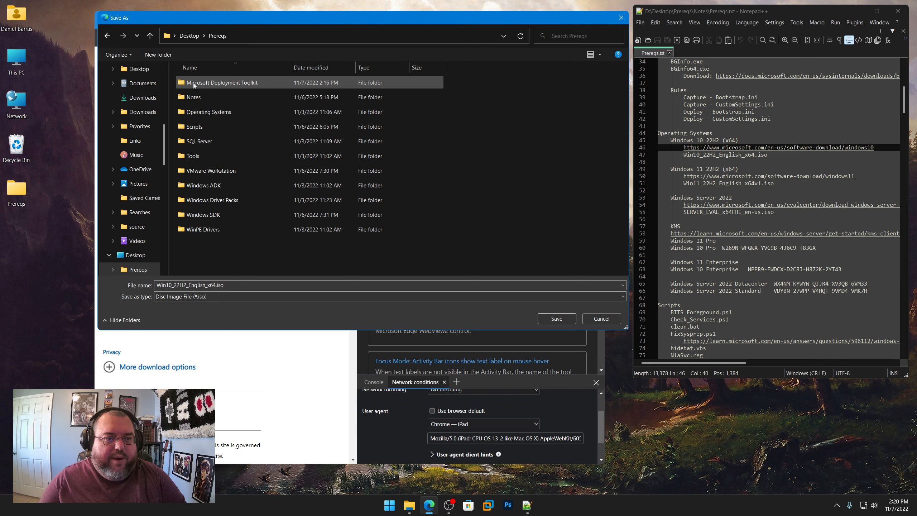
{"action": "double_click", "coordinate": [202, 112]}
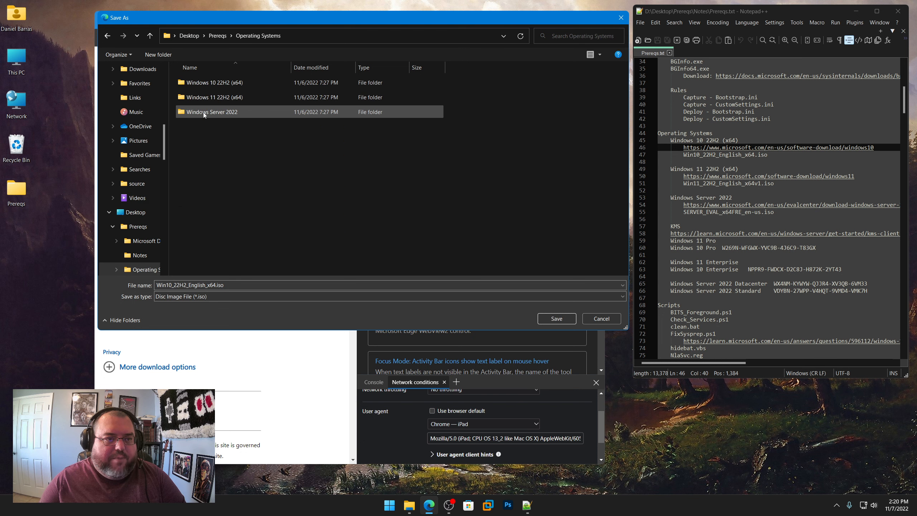
{"action": "double_click", "coordinate": [213, 84]}
{"action": "left_click", "coordinate": [555, 319]}
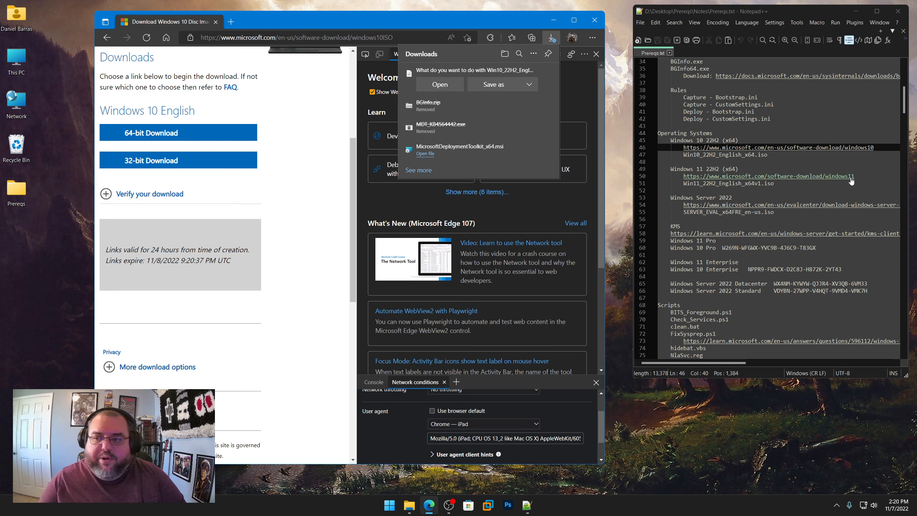
Step: Copy the Windows 11 22H2 download link from Prereqs.txt, close the developer tools, and open the link in the browser
{"action": "left_click_drag", "start_coordinate": [855, 177], "coordinate": [683, 176]}
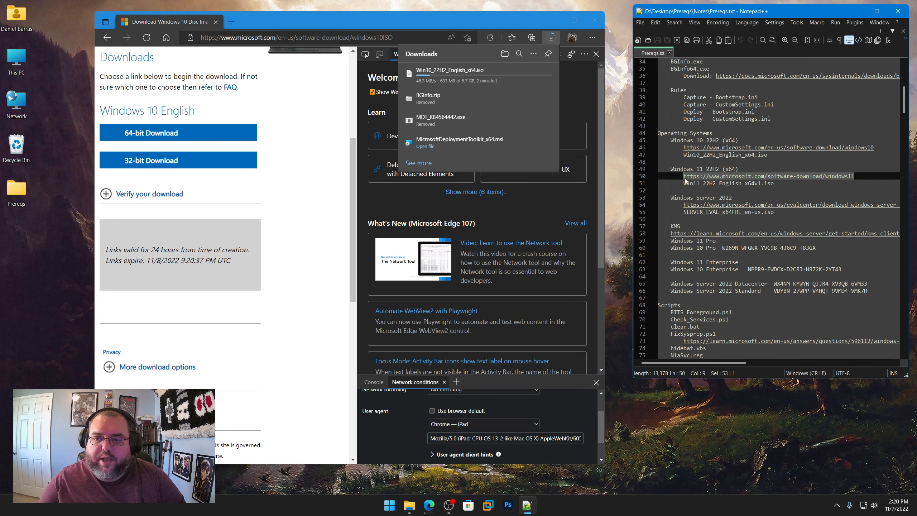
{"action": "right_click", "coordinate": [697, 176]}
{"action": "left_click", "coordinate": [719, 191]}
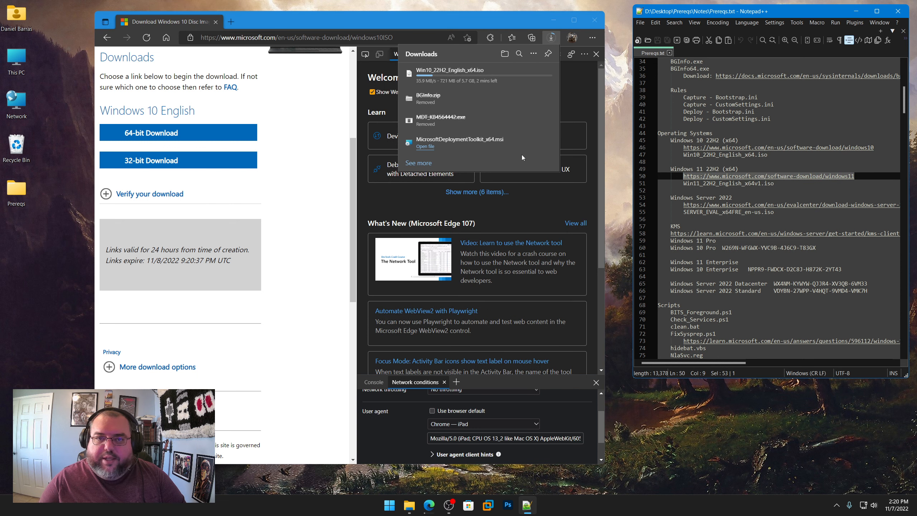
{"action": "left_click", "coordinate": [596, 53]}
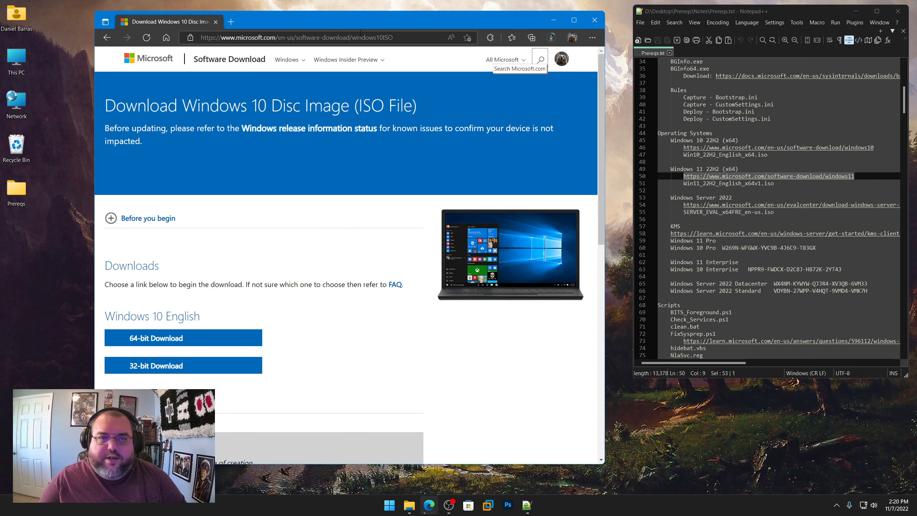
{"action": "left_click", "coordinate": [376, 38]}
{"action": "key", "text": "ctrl+v"}
{"action": "key", "text": "Return"}
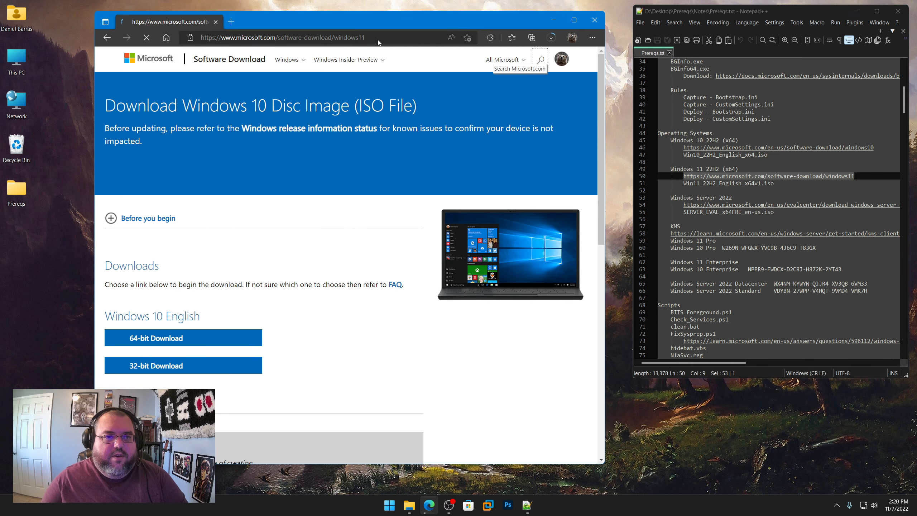
Step: Choose Windows 11 (multi-edition ISO) as the disk image to download and submit the selection
{"action": "scroll", "coordinate": [332, 323], "scroll_direction": "down", "scroll_amount": 6}
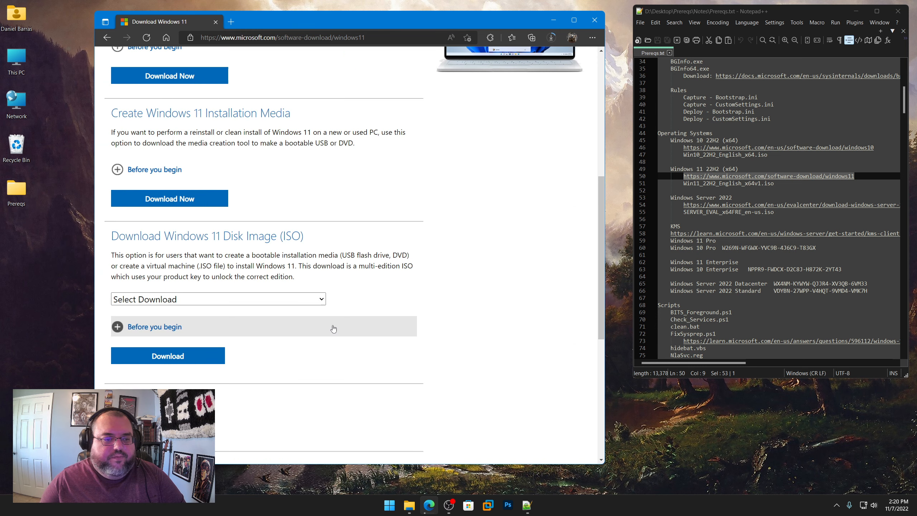
{"action": "left_click", "coordinate": [284, 298]}
{"action": "left_click", "coordinate": [259, 323]}
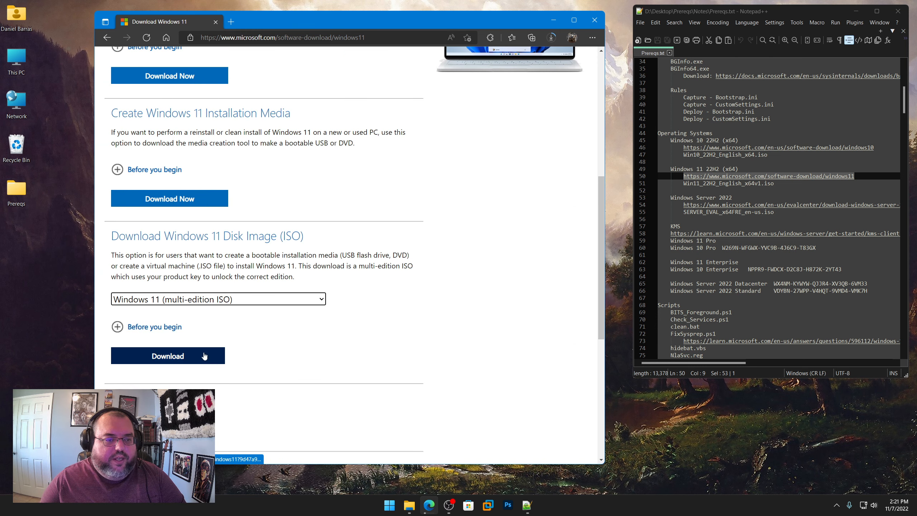
{"action": "left_click", "coordinate": [175, 356]}
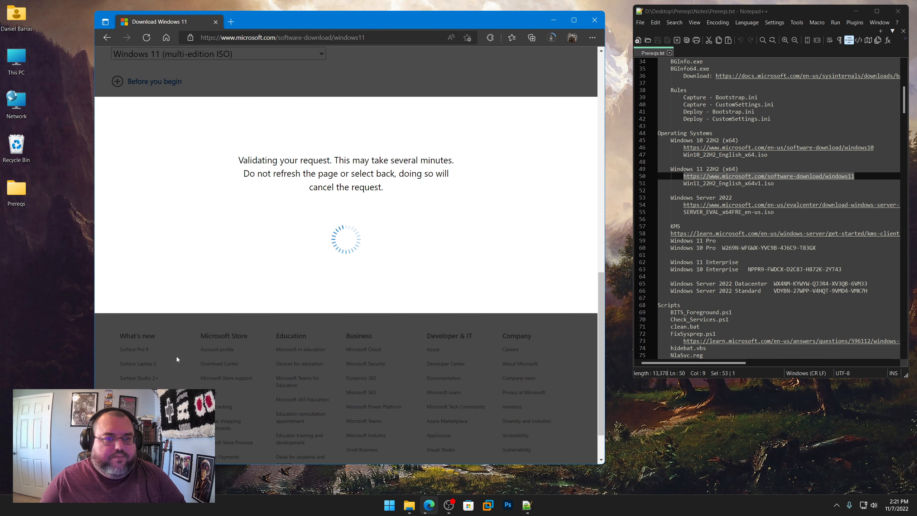
Step: Set the Windows 11 product language to English (United States) and confirm it
{"action": "left_click", "coordinate": [218, 195]}
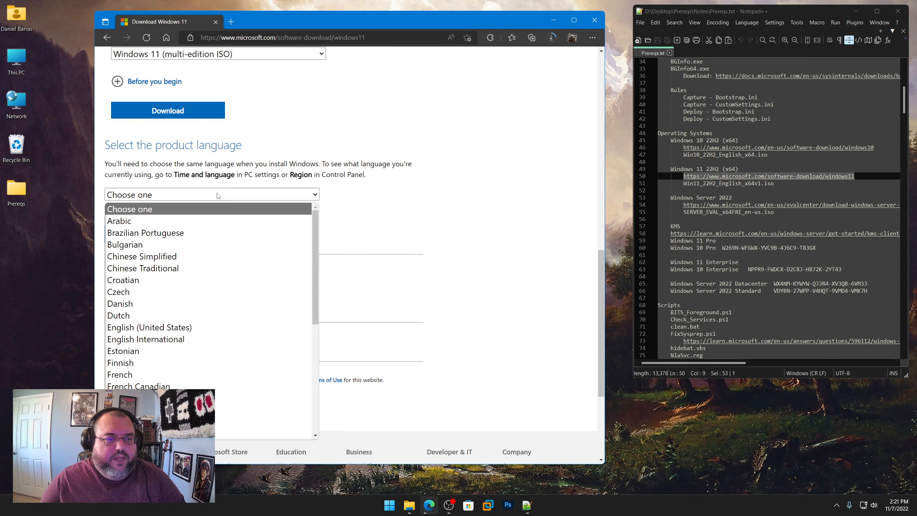
{"action": "left_click", "coordinate": [178, 327]}
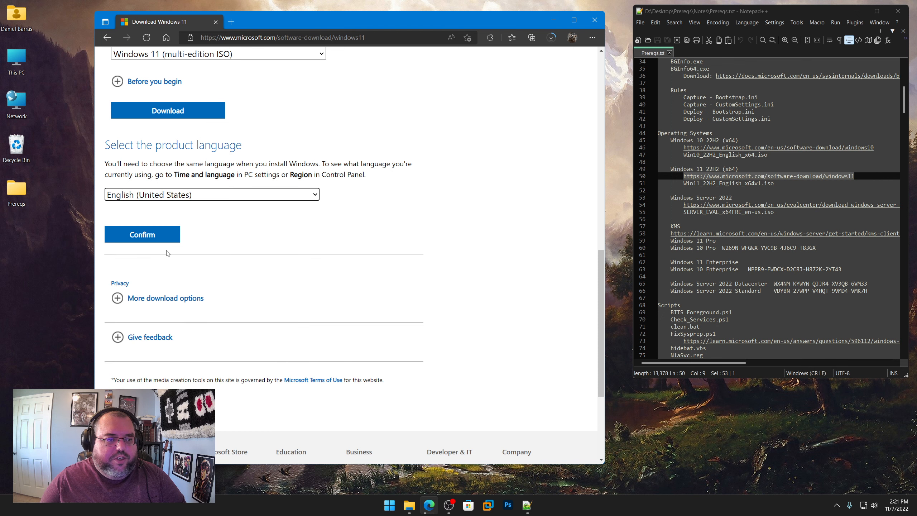
{"action": "left_click", "coordinate": [157, 240]}
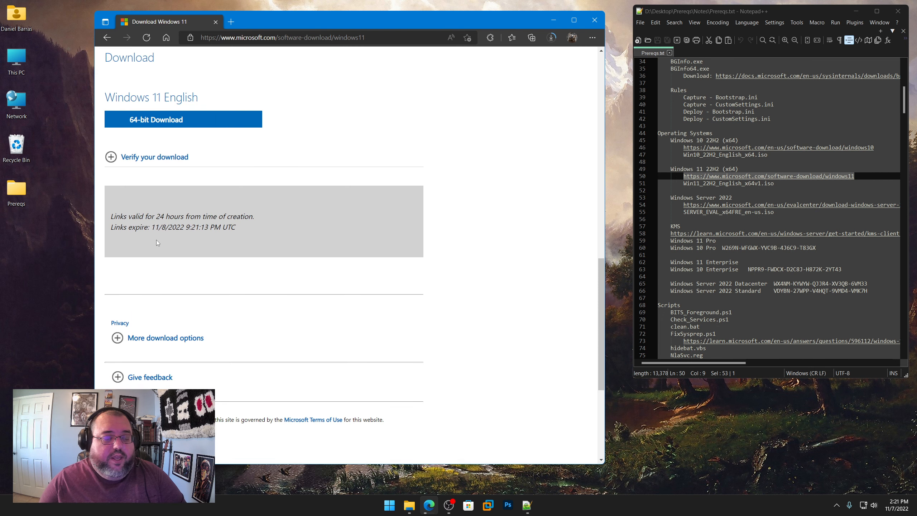
Step: Download the 64-bit Win11_22H2_English_x64v1.iso into Prereqs\Operating Systems\Windows 11 22H2 (x64)
{"action": "left_click", "coordinate": [174, 127]}
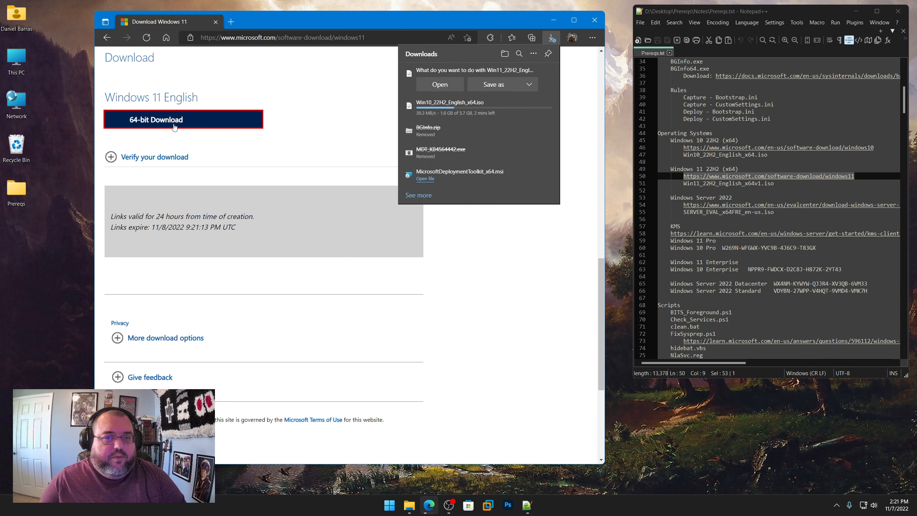
{"action": "left_click", "coordinate": [494, 85]}
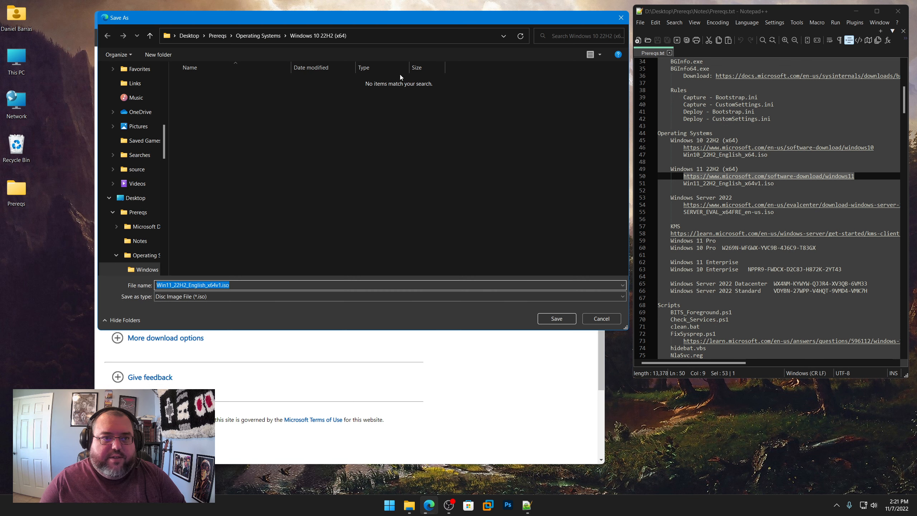
{"action": "left_click", "coordinate": [266, 35]}
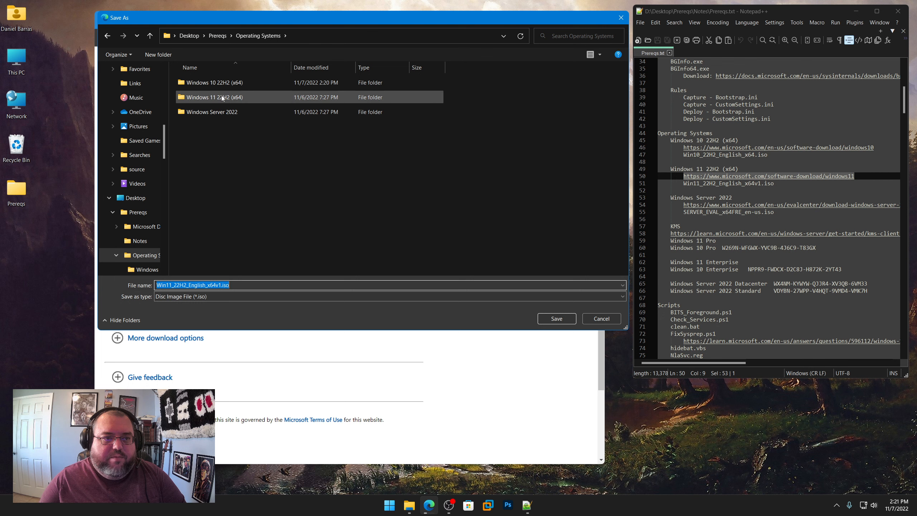
{"action": "double_click", "coordinate": [221, 95]}
{"action": "left_click", "coordinate": [562, 318]}
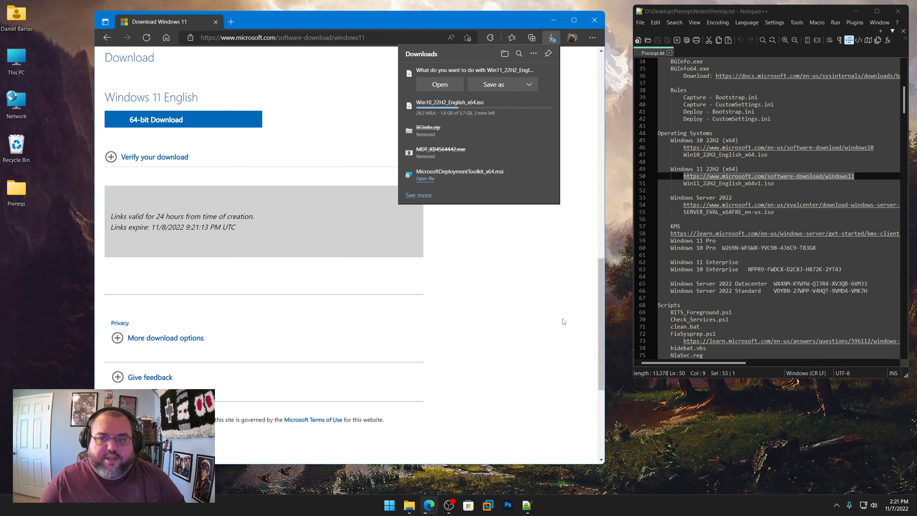
Step: Copy the Windows Server 2022 download link from Prereqs.txt and open it in the browser
{"action": "right_click", "coordinate": [736, 205]}
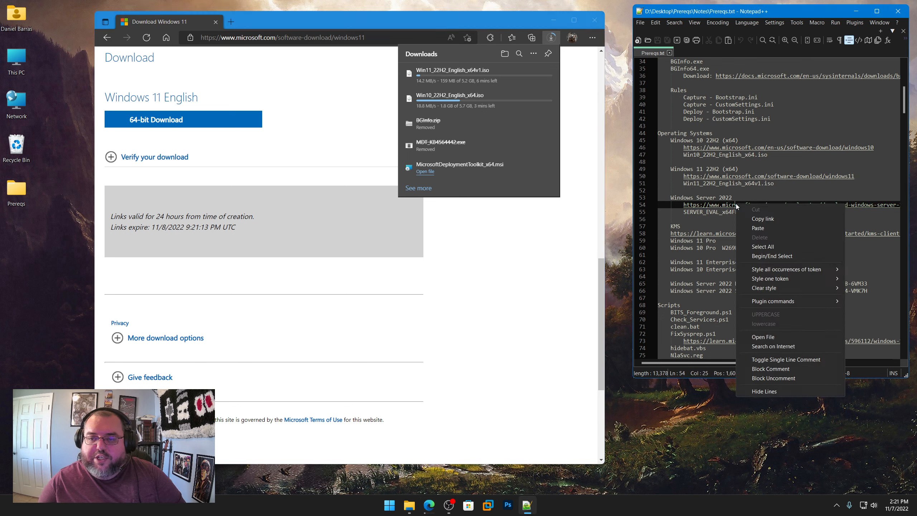
{"action": "left_click", "coordinate": [755, 218]}
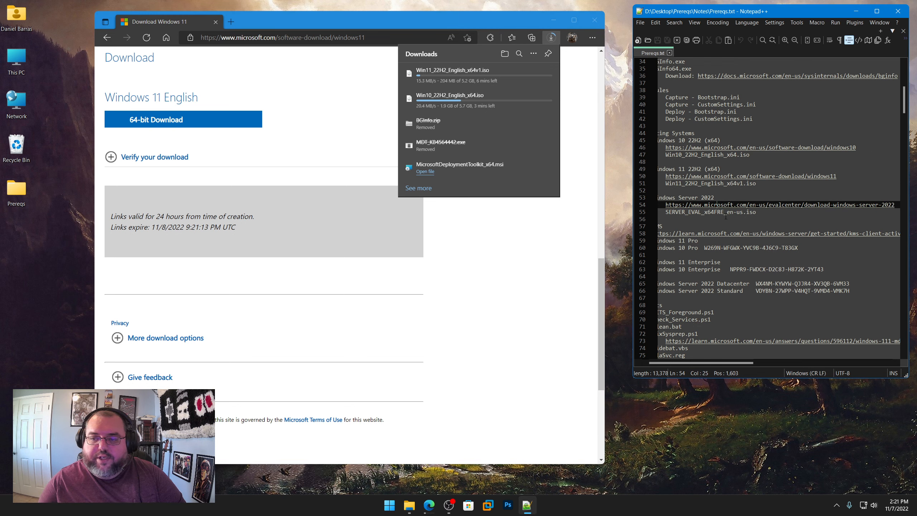
{"action": "left_click", "coordinate": [384, 40]}
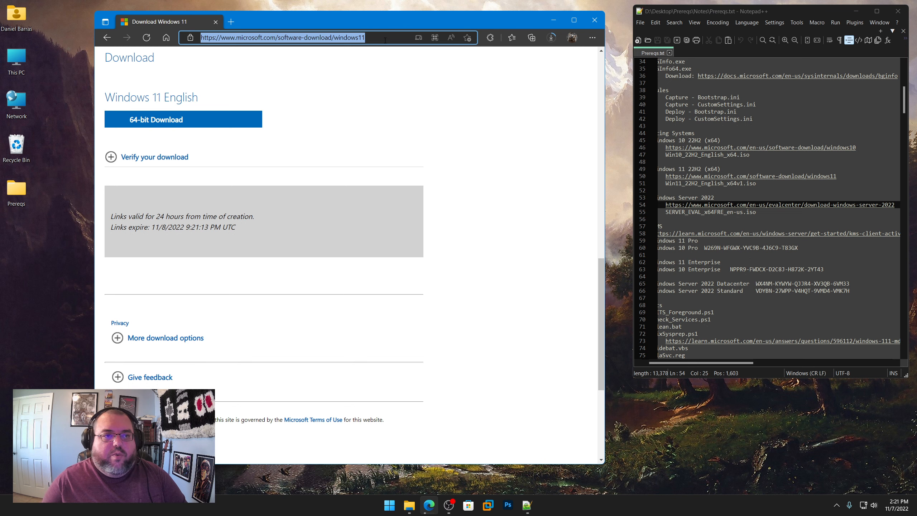
{"action": "key", "text": "ctrl+v"}
{"action": "key", "text": "Return"}
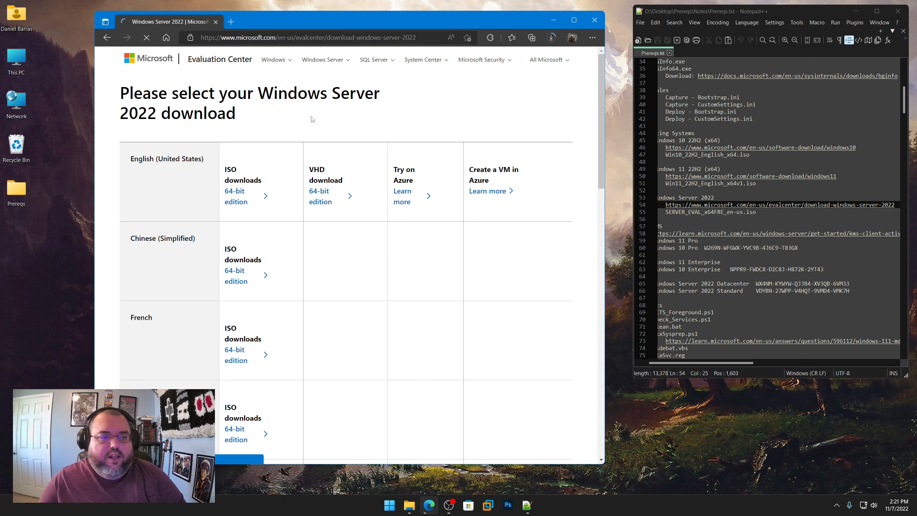
Step: Download the English (United States) 64-bit SERVER_EVAL_x64FRE_en-us.iso into Prereqs\Operating Systems\Windows Server 2022
{"action": "left_click", "coordinate": [233, 193]}
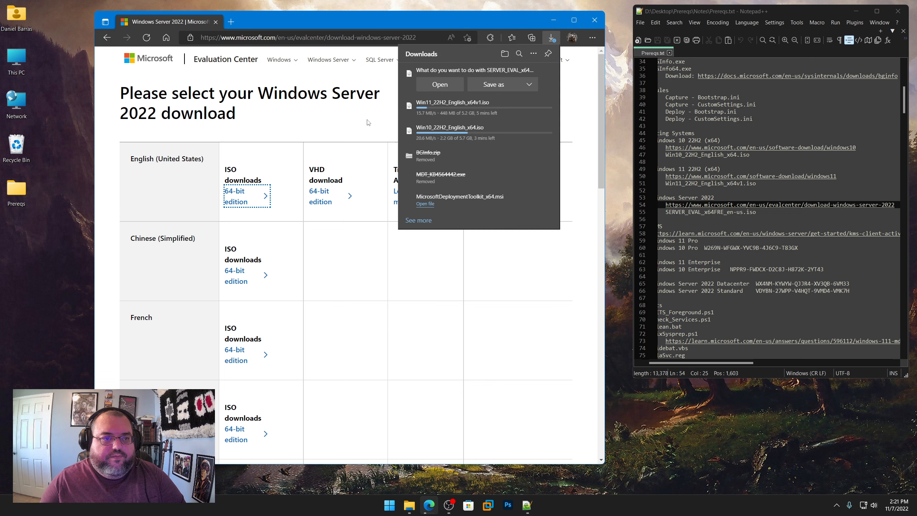
{"action": "left_click", "coordinate": [493, 87]}
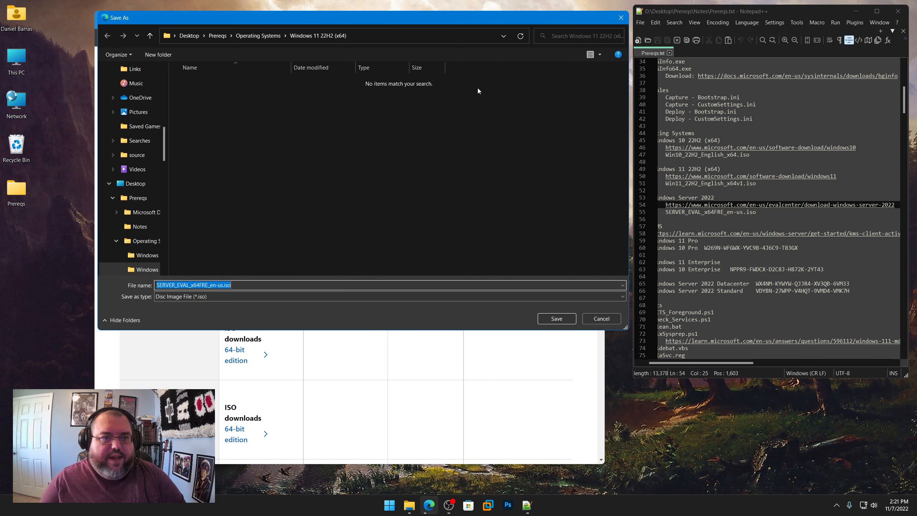
{"action": "left_click", "coordinate": [269, 35]}
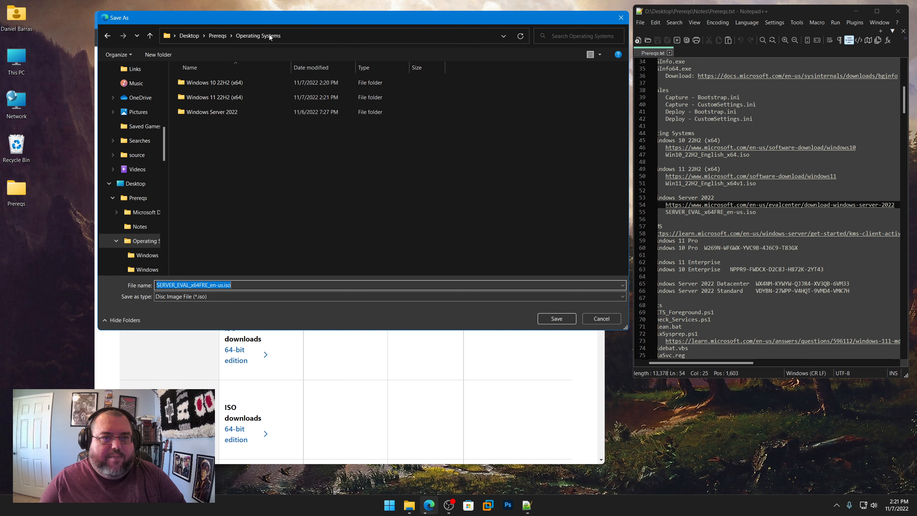
{"action": "double_click", "coordinate": [222, 112]}
{"action": "left_click", "coordinate": [556, 318]}
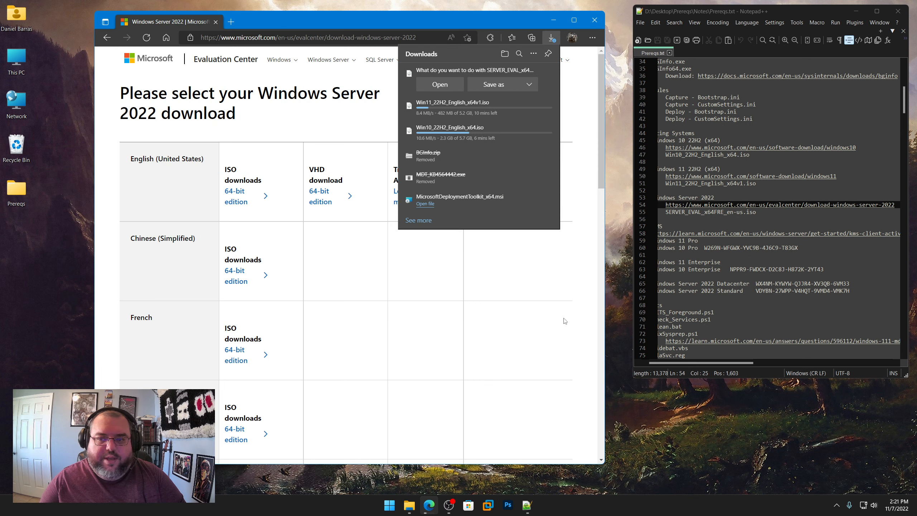
Step: Open the Microsoft Update Catalog site, catalog.update.microsoft.com, in the browser
{"action": "left_click_drag", "start_coordinate": [729, 362], "coordinate": [691, 363]}
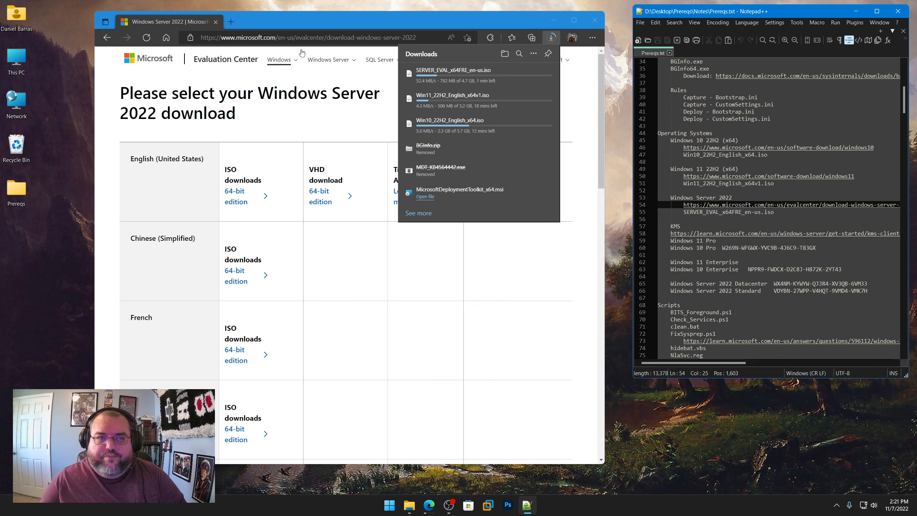
{"action": "left_click", "coordinate": [315, 39]}
{"action": "type", "text": "cata"}
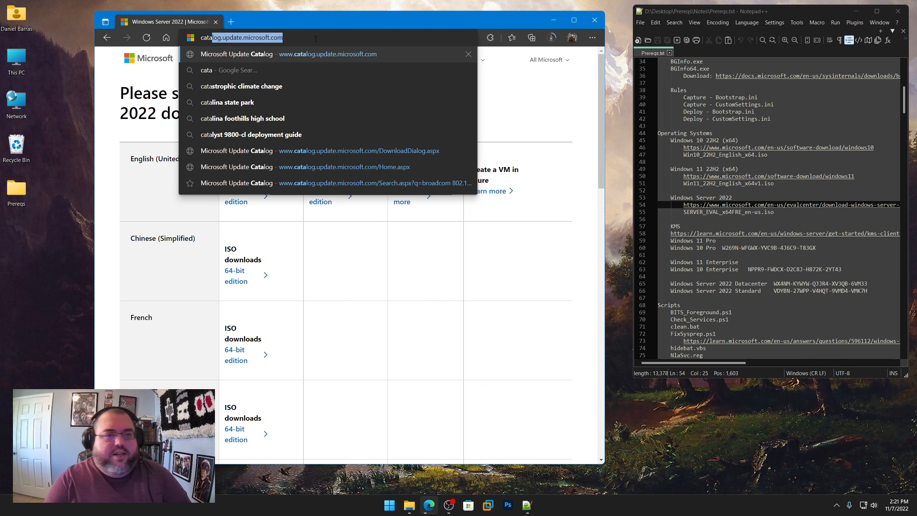
{"action": "key", "text": "Return"}
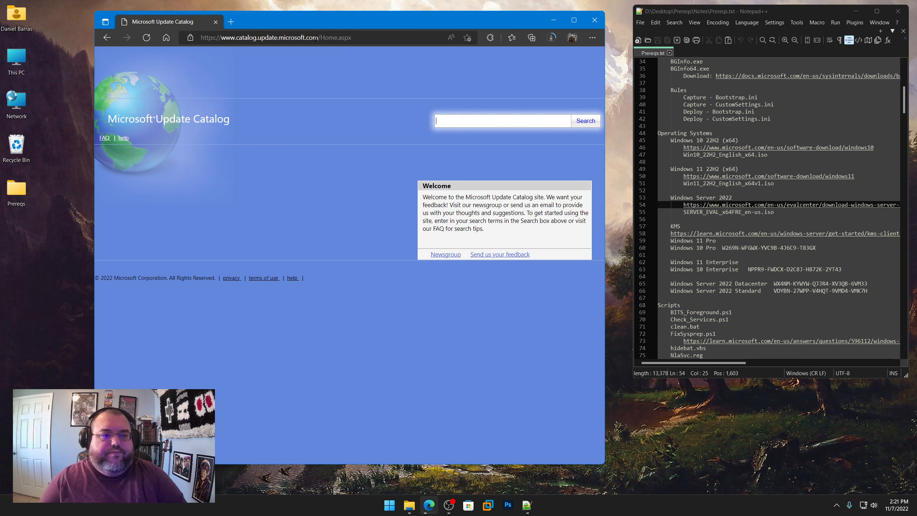
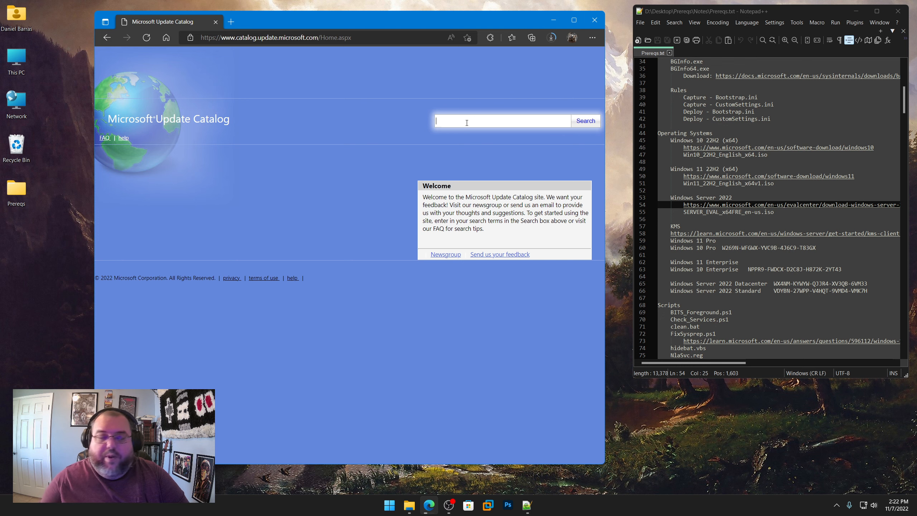
Step: Search the web in a new tab for "windows server 2022 update history" and open the Microsoft Support result
{"action": "left_click", "coordinate": [230, 23]}
{"action": "type", "text": "cata"}
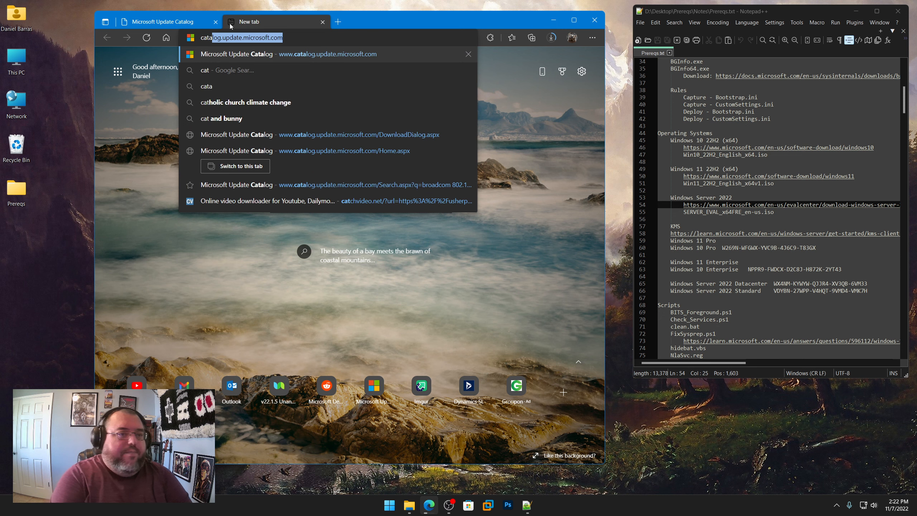
{"action": "key", "text": "BackSpace"}
{"action": "key", "text": "BackSpace"}
{"action": "key", "text": "BackSpace"}
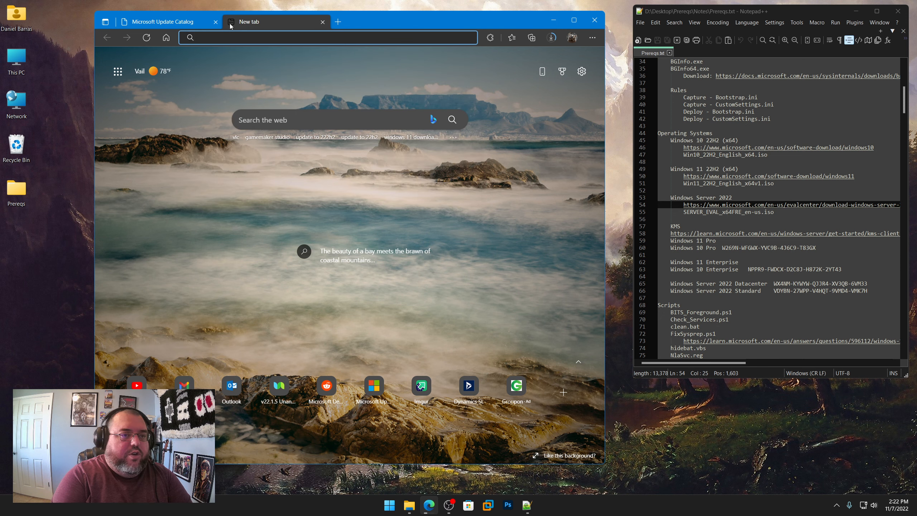
{"action": "type", "text": "windows server 2022"}
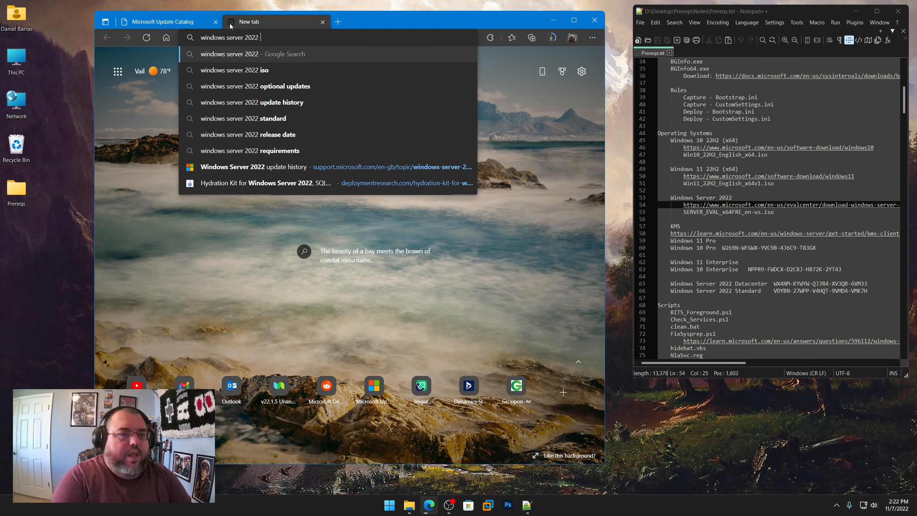
{"action": "type", "text": " update history"}
{"action": "key", "text": "Return"}
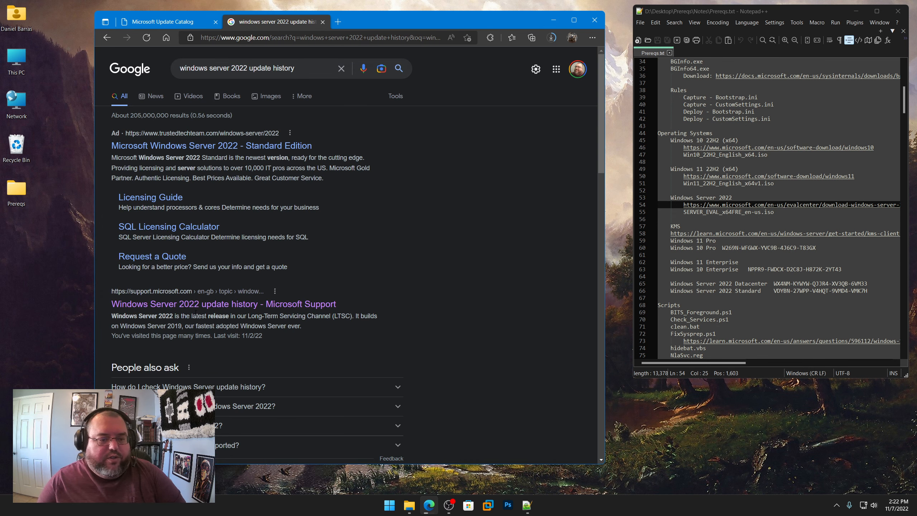
{"action": "left_click", "coordinate": [179, 304]}
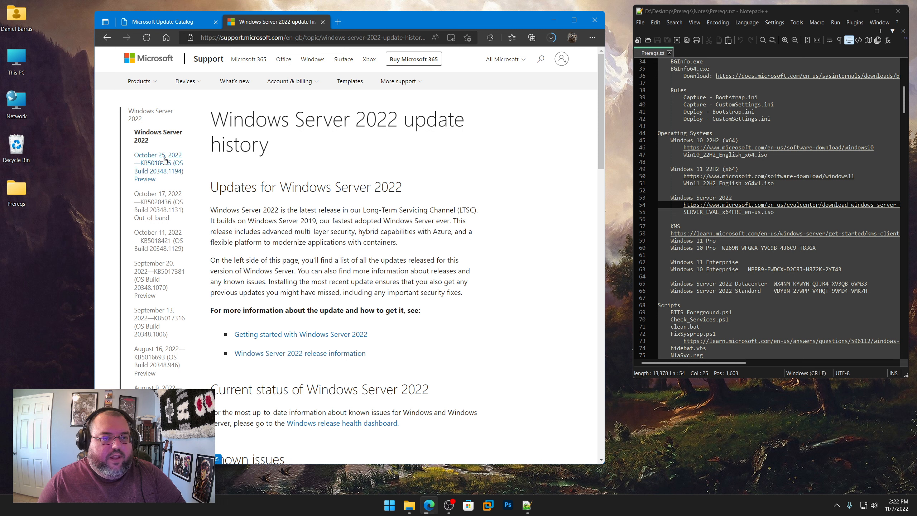
Step: Open the October 25, 2022 preview update for Windows Server 2022 and copy its KB number, KB5018485
{"action": "left_click", "coordinate": [160, 168]}
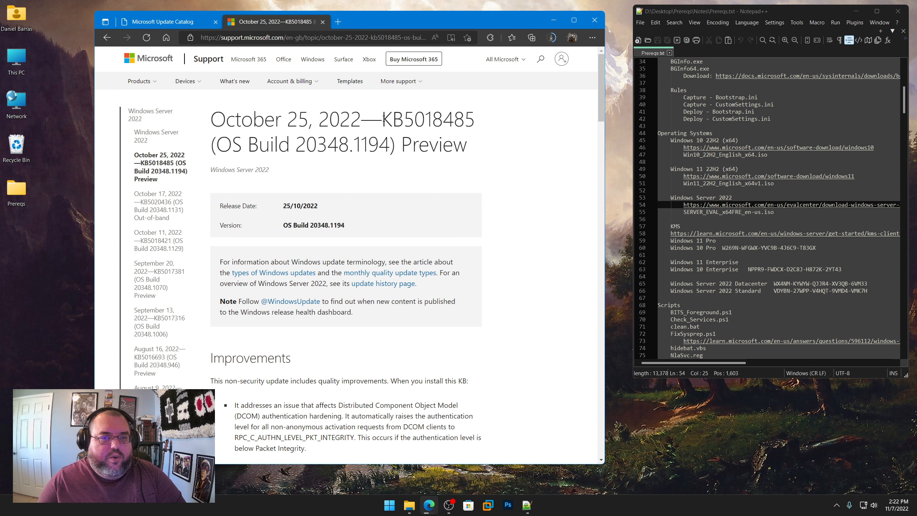
{"action": "left_click_drag", "start_coordinate": [383, 120], "coordinate": [475, 123]}
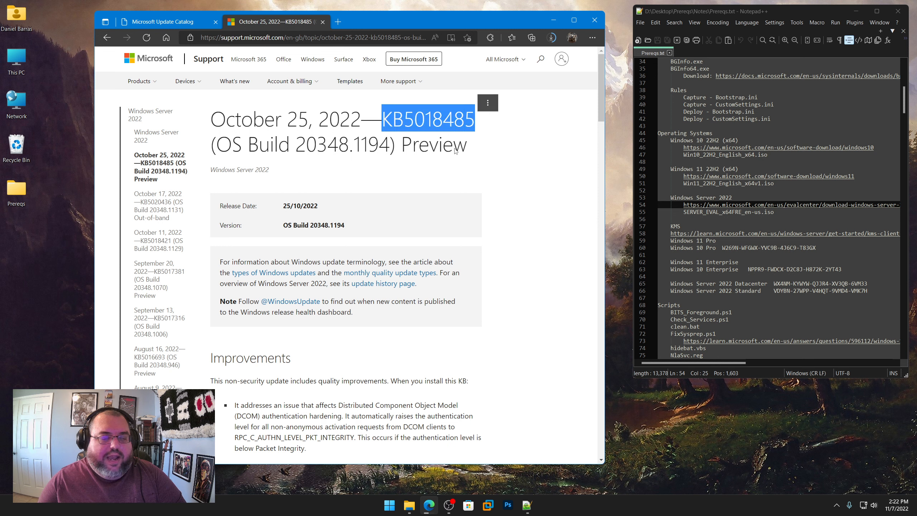
{"action": "key", "text": "ctrl+c"}
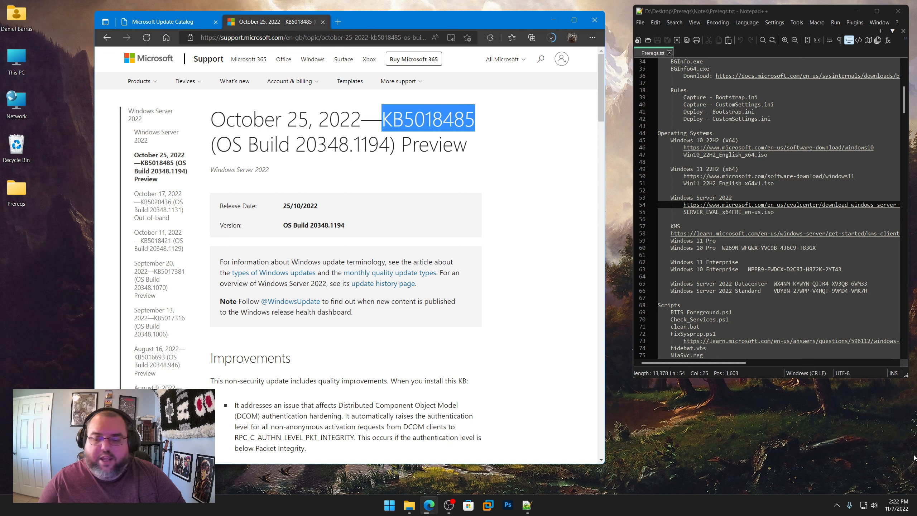
{"action": "left_click", "coordinate": [897, 505]}
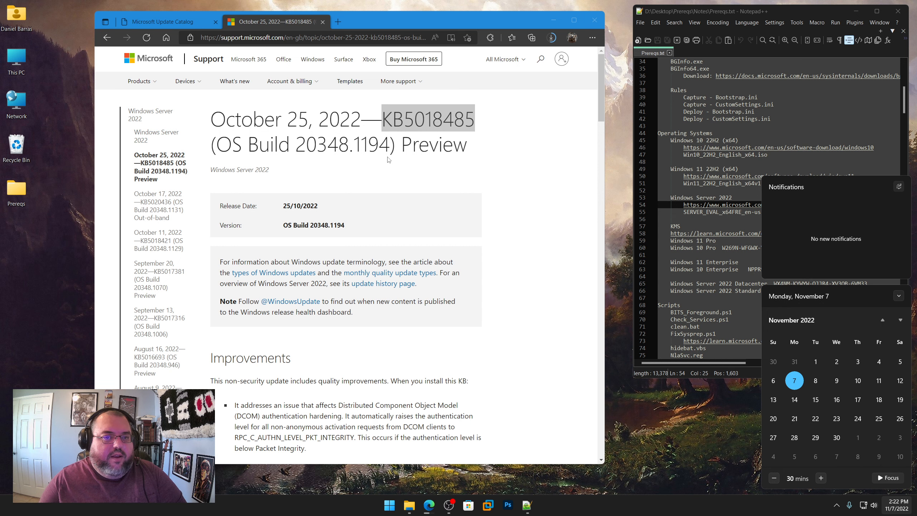
{"action": "left_click", "coordinate": [417, 123]}
{"action": "left_click_drag", "start_coordinate": [383, 117], "coordinate": [484, 106]}
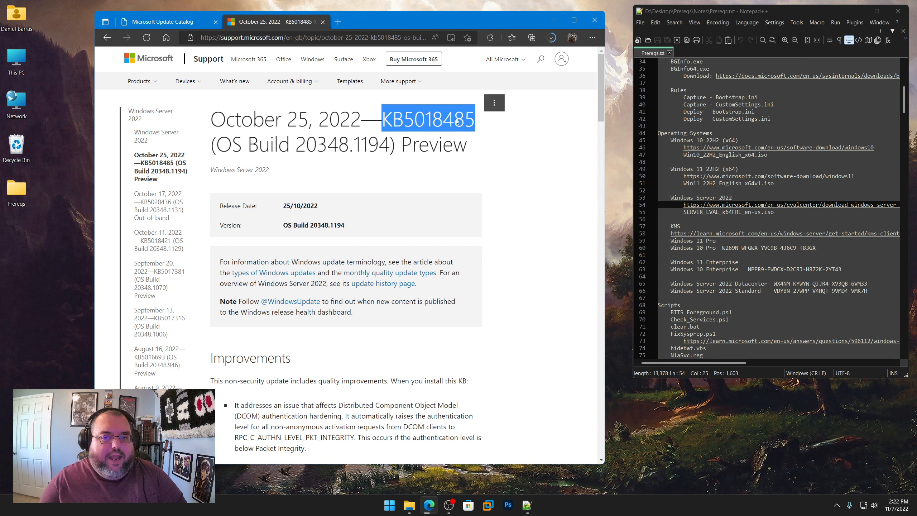
{"action": "right_click", "coordinate": [431, 117]}
{"action": "left_click", "coordinate": [456, 126]}
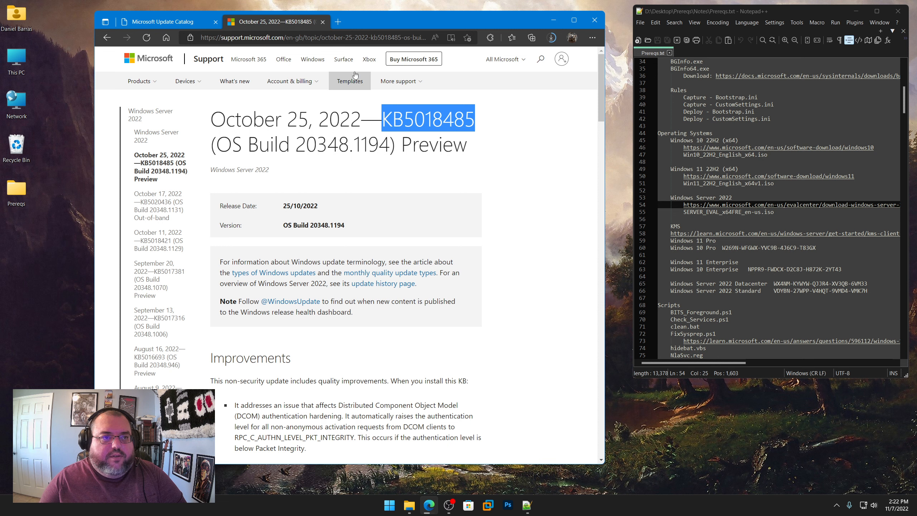
Step: Search the Microsoft Update Catalog for the copied number KB5018485
{"action": "left_click", "coordinate": [178, 22]}
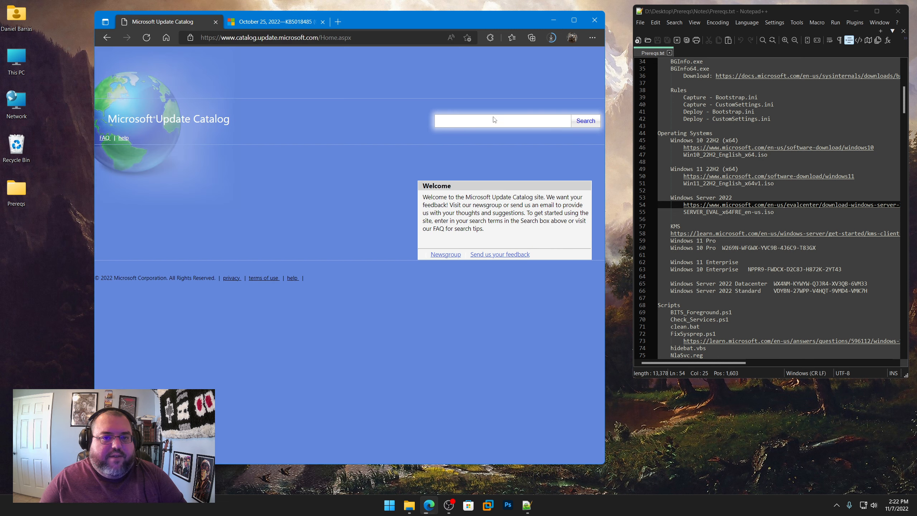
{"action": "key", "text": "ctrl+v"}
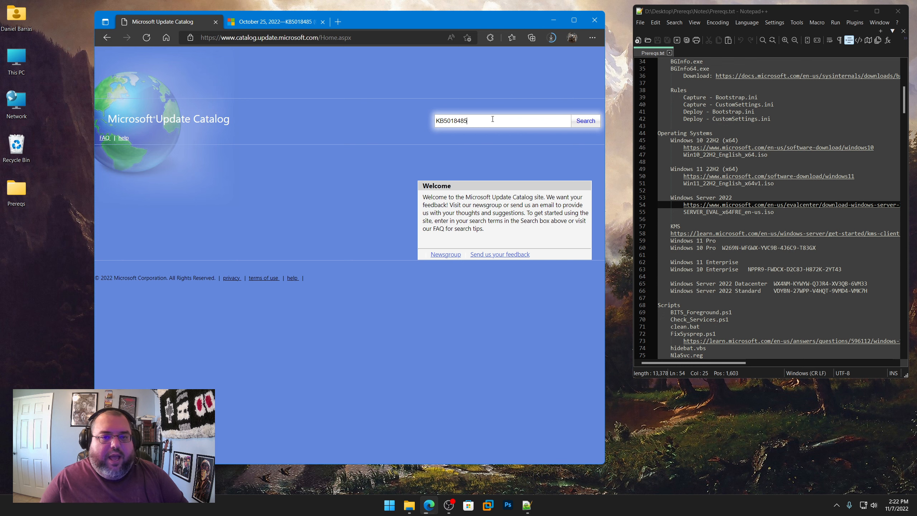
{"action": "left_click", "coordinate": [586, 123]}
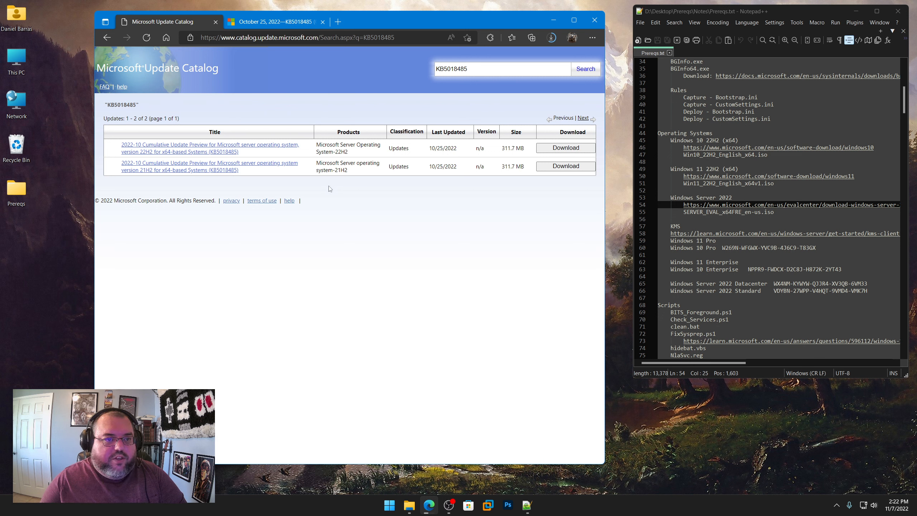
Step: Download the Microsoft Server operating system-21H2 version of KB5018485 into Prereqs\Operating Systems\Windows Server 2022
{"action": "left_click_drag", "start_coordinate": [348, 173], "coordinate": [317, 165]}
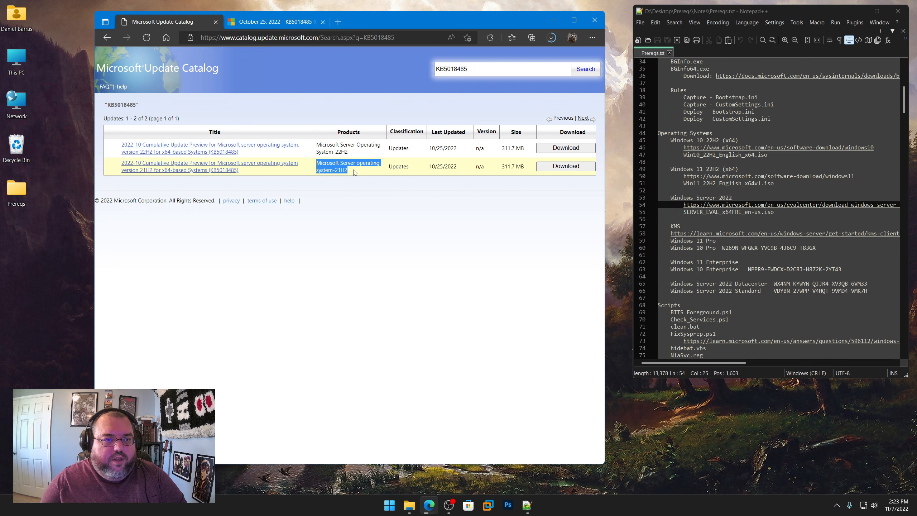
{"action": "left_click", "coordinate": [571, 169]}
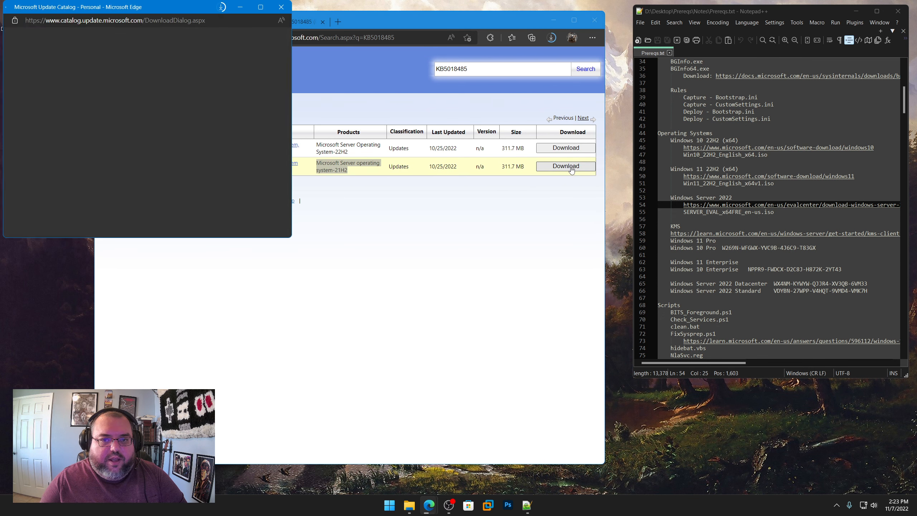
{"action": "right_click", "coordinate": [172, 96]}
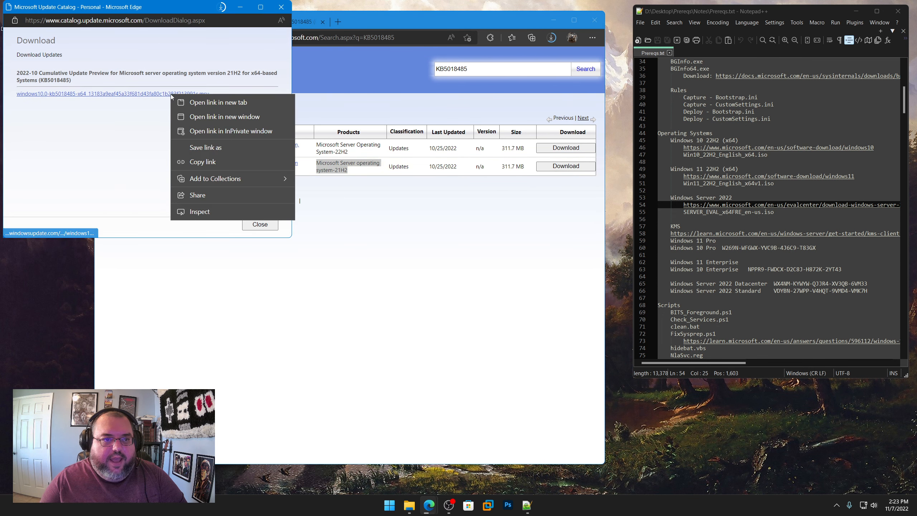
{"action": "left_click", "coordinate": [207, 147]}
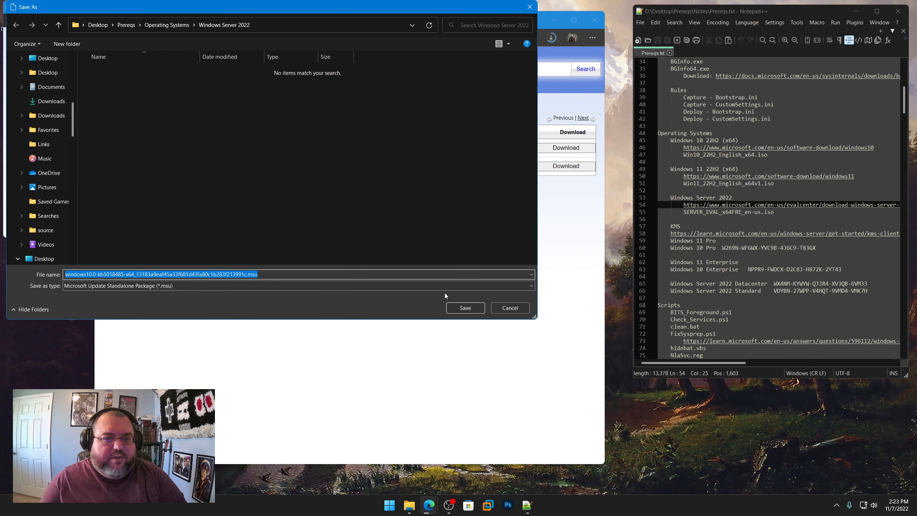
{"action": "left_click", "coordinate": [465, 307]}
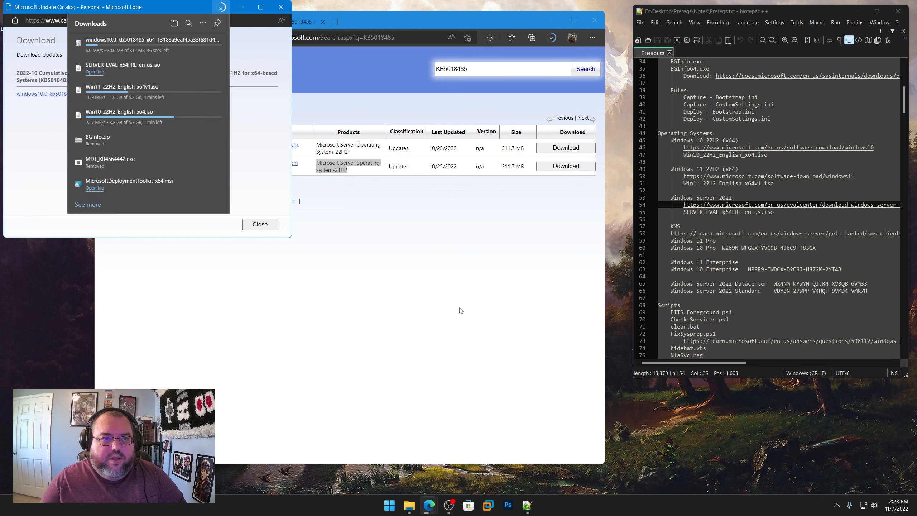
{"action": "left_click", "coordinate": [281, 6]}
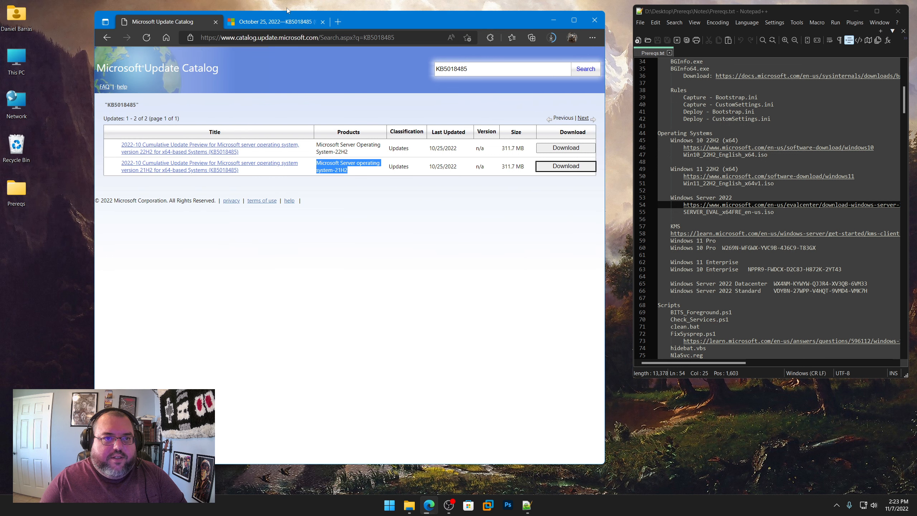
Step: Search the Microsoft Update Catalog for "2022-10 .NET Server 21H2"
{"action": "double_click", "coordinate": [460, 72]}
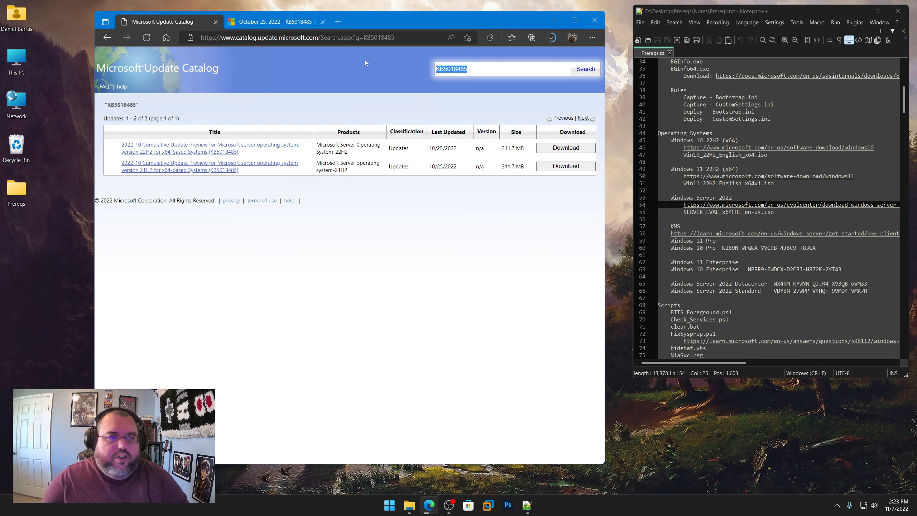
{"action": "type", "text": "202"}
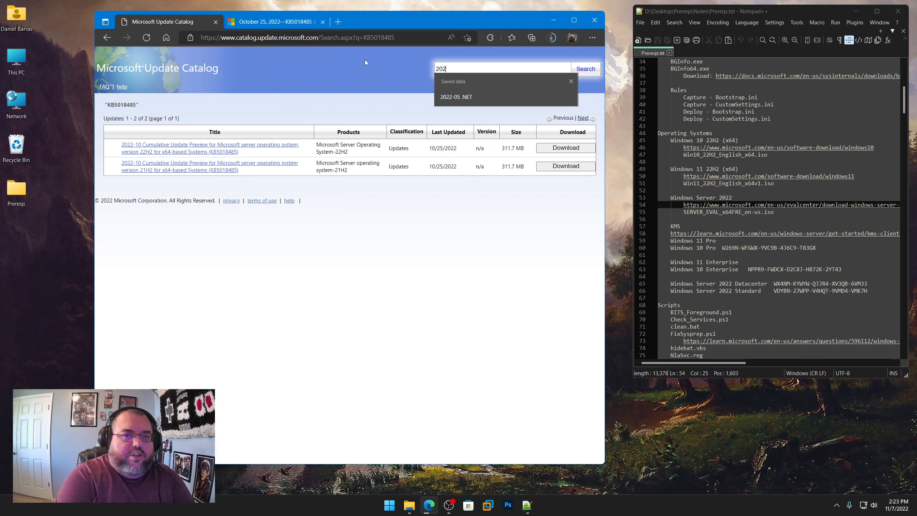
{"action": "type", "text": "2-10 "}
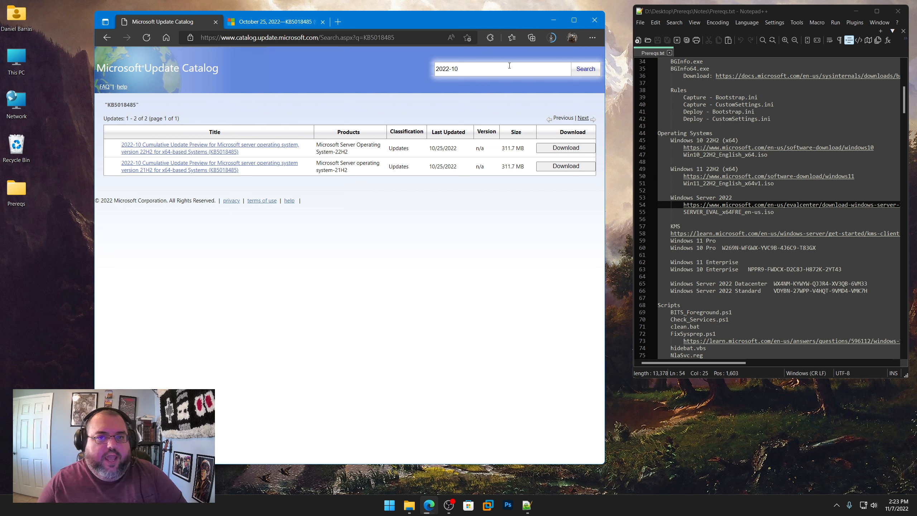
{"action": "type", "text": ".NET"}
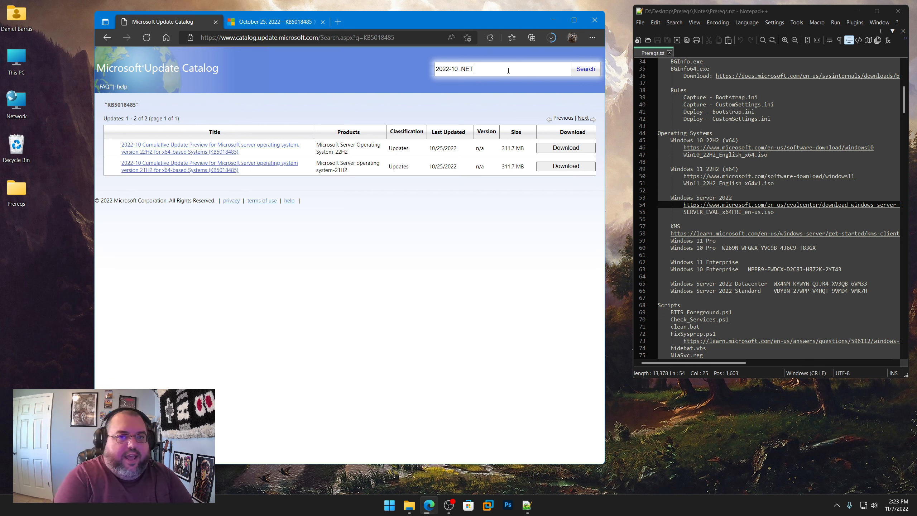
{"action": "type", "text": " Server "}
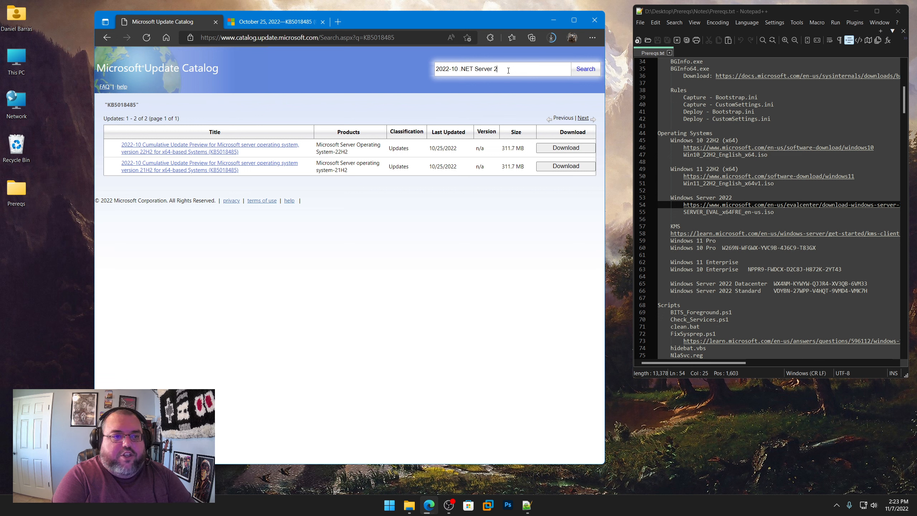
{"action": "type", "text": "21H2"}
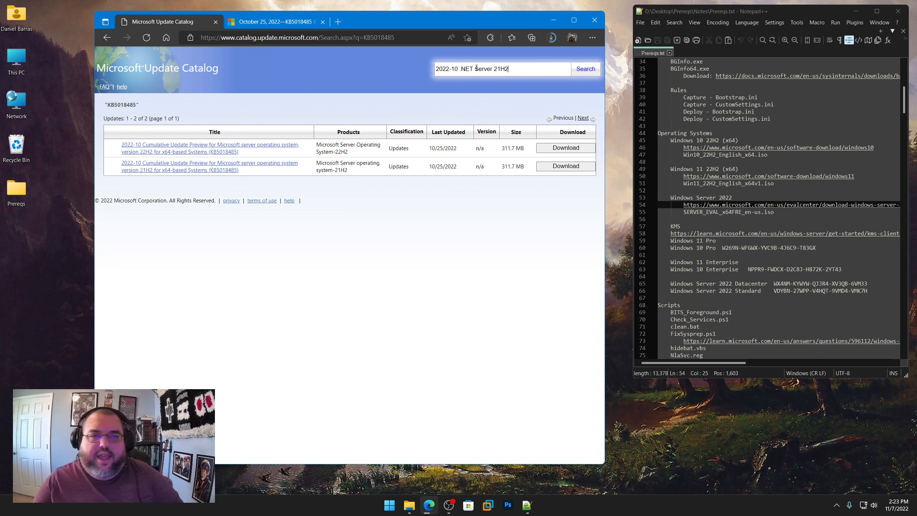
{"action": "left_click", "coordinate": [578, 75]}
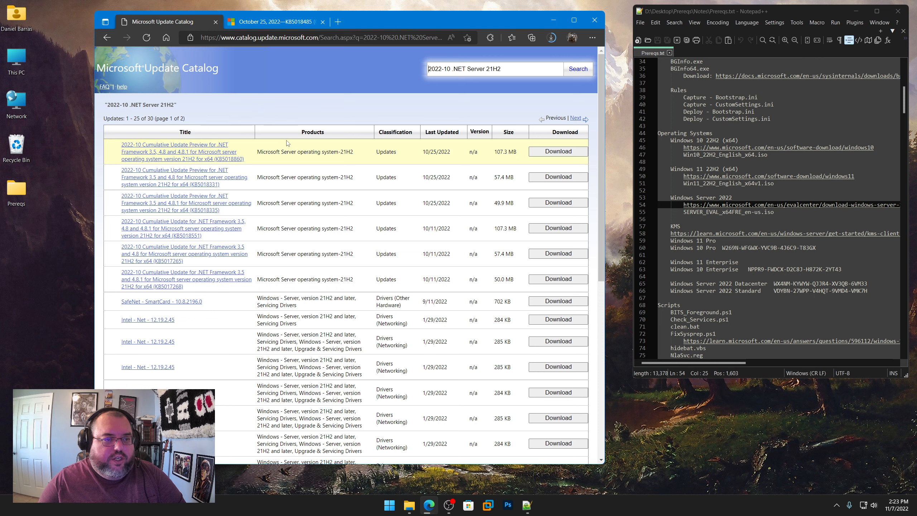
Step: Download the 2022-10 Cumulative Update Preview for .NET Framework 3.5 and 4.8 for server version 21H2 x64 (KB5018331)
{"action": "left_click", "coordinate": [559, 177]}
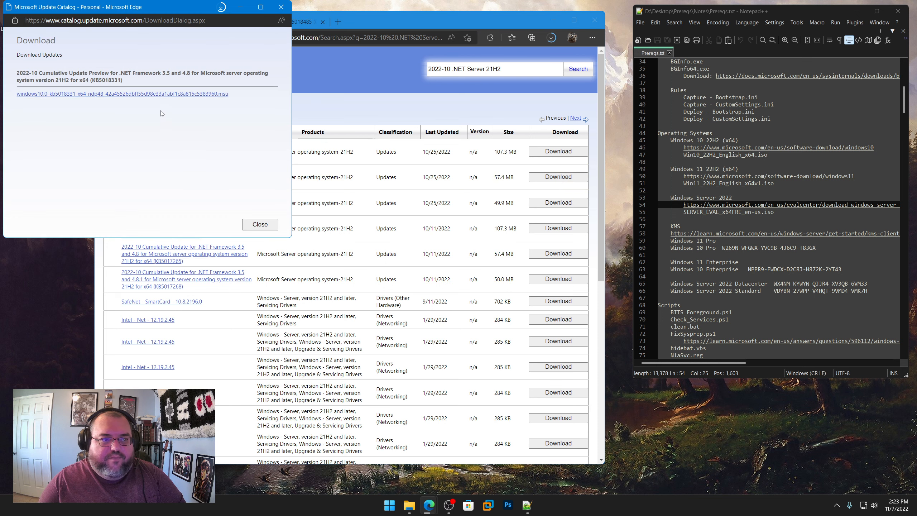
{"action": "right_click", "coordinate": [155, 97]}
{"action": "left_click", "coordinate": [194, 145]}
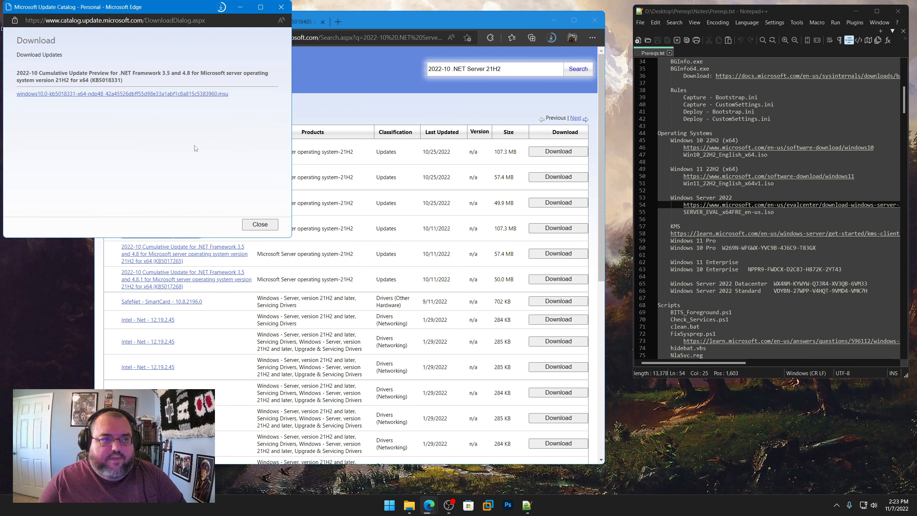
{"action": "left_click", "coordinate": [462, 307]}
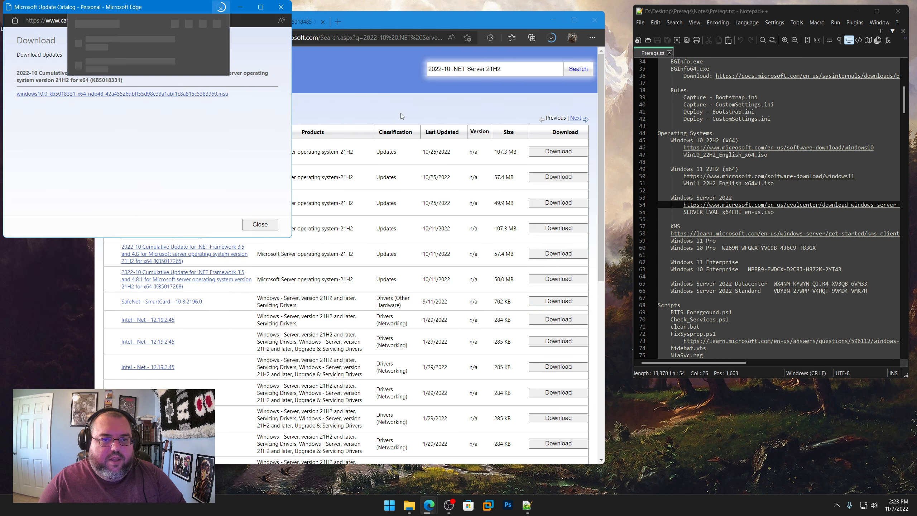
{"action": "left_click", "coordinate": [383, 102]}
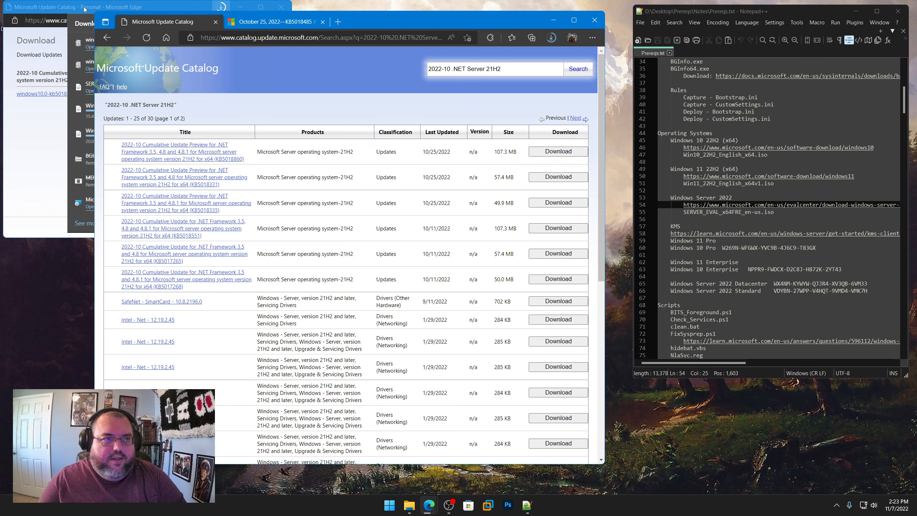
{"action": "left_click", "coordinate": [70, 7]}
{"action": "left_click", "coordinate": [281, 7]}
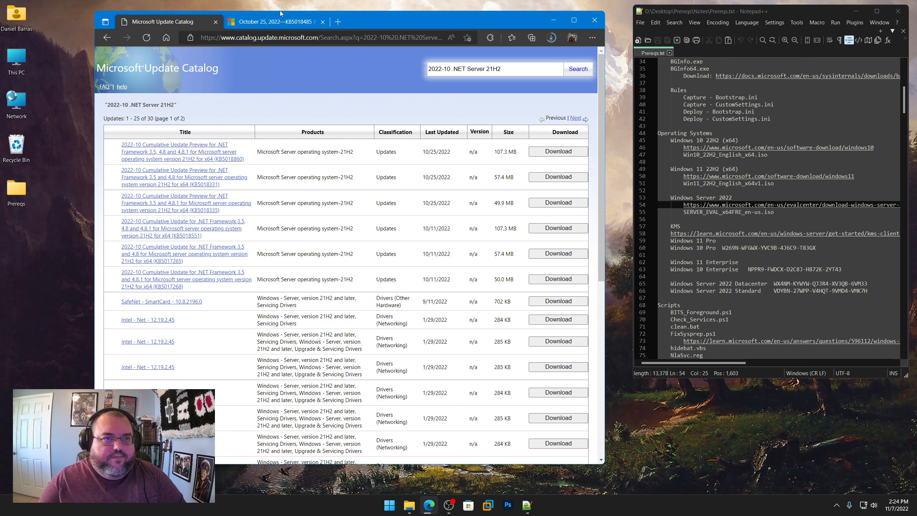
Step: Check the download progress, close the KB5018485 support page, and return to the KMS section of Prereqs.txt
{"action": "left_click", "coordinate": [553, 39]}
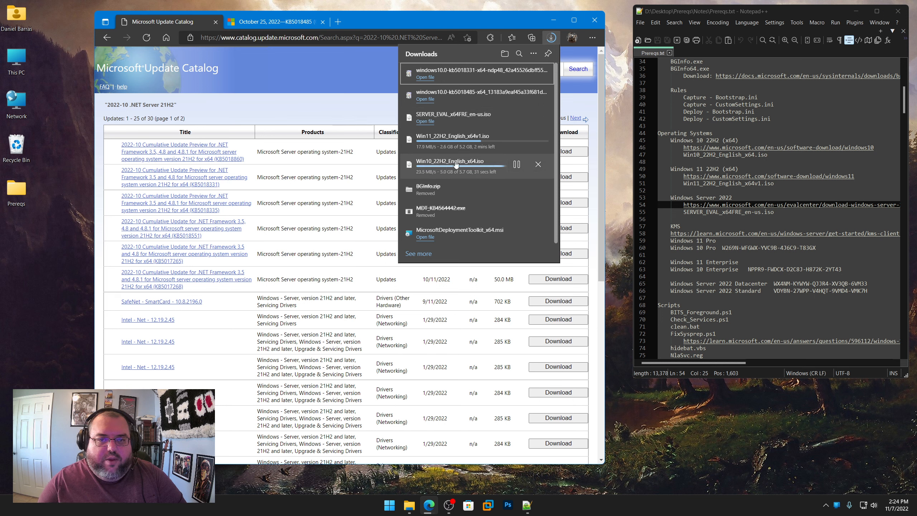
{"action": "left_click", "coordinate": [323, 22]}
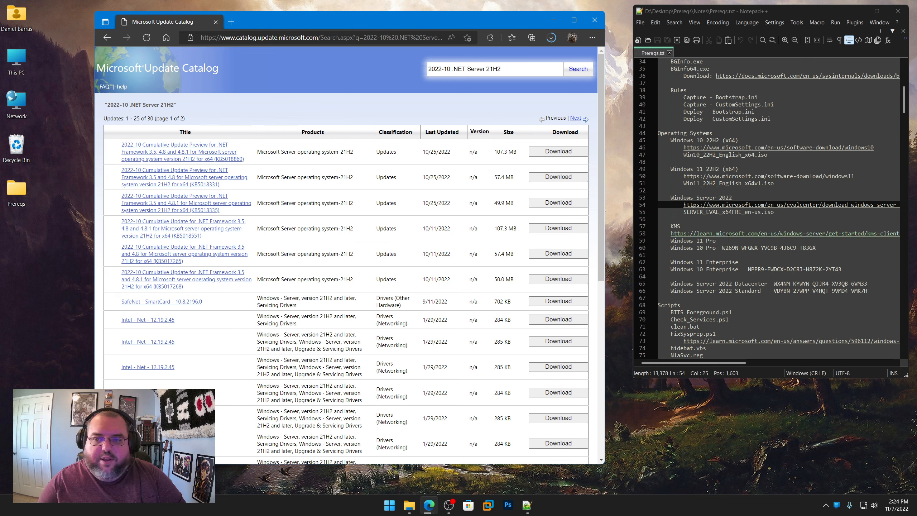
{"action": "scroll", "coordinate": [669, 229], "scroll_direction": "down", "scroll_amount": 3}
{"action": "left_click", "coordinate": [683, 197]}
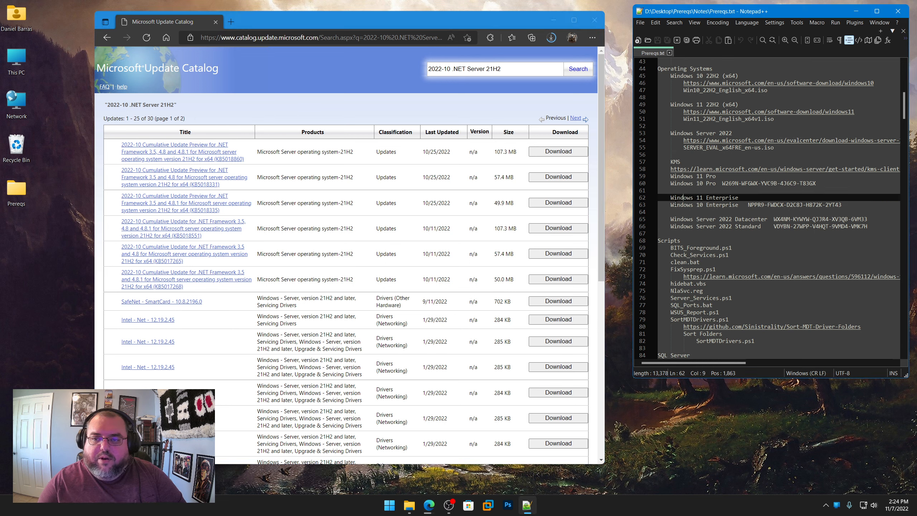
Step: Search the web for "kms keys" and open the Microsoft Learn article on KMS client activation and product keys
{"action": "right_click", "coordinate": [705, 172]}
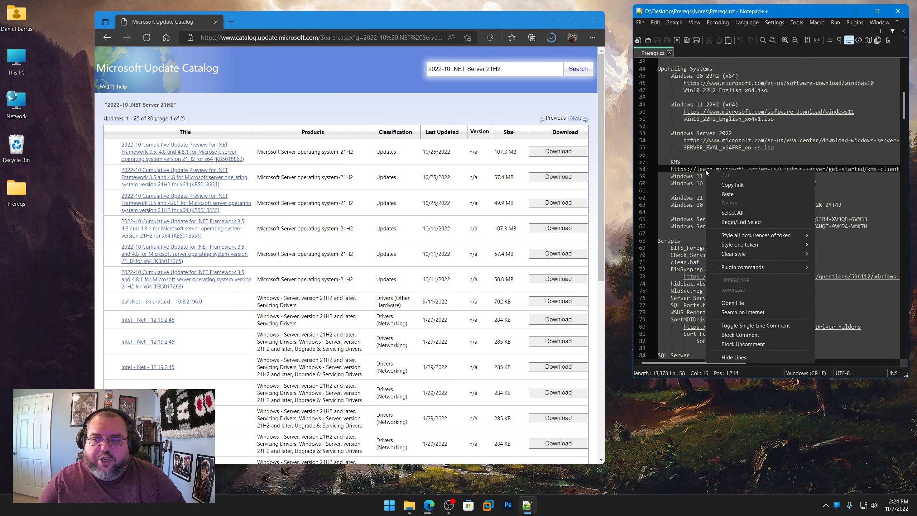
{"action": "left_click", "coordinate": [729, 185]}
{"action": "left_click", "coordinate": [371, 37]}
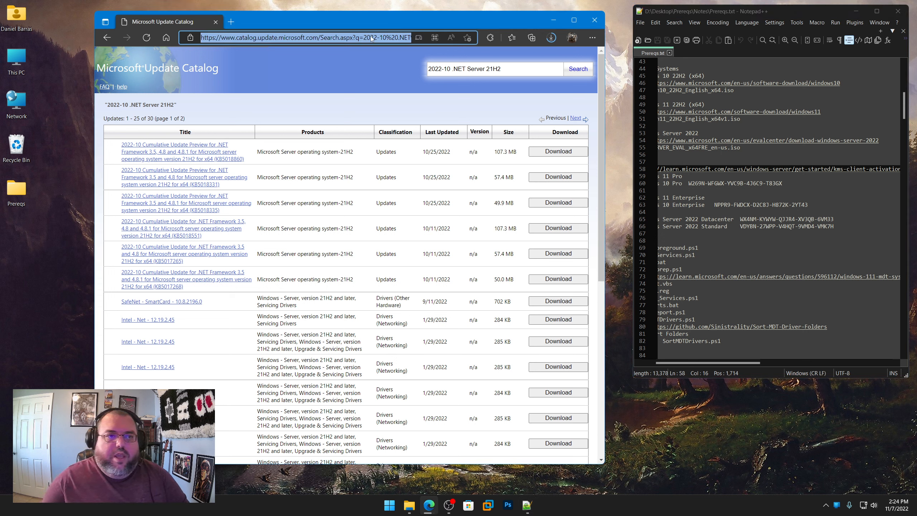
{"action": "key", "text": "ctrl+v"}
{"action": "key", "text": "ctrl+a"}
{"action": "type", "text": "km"}
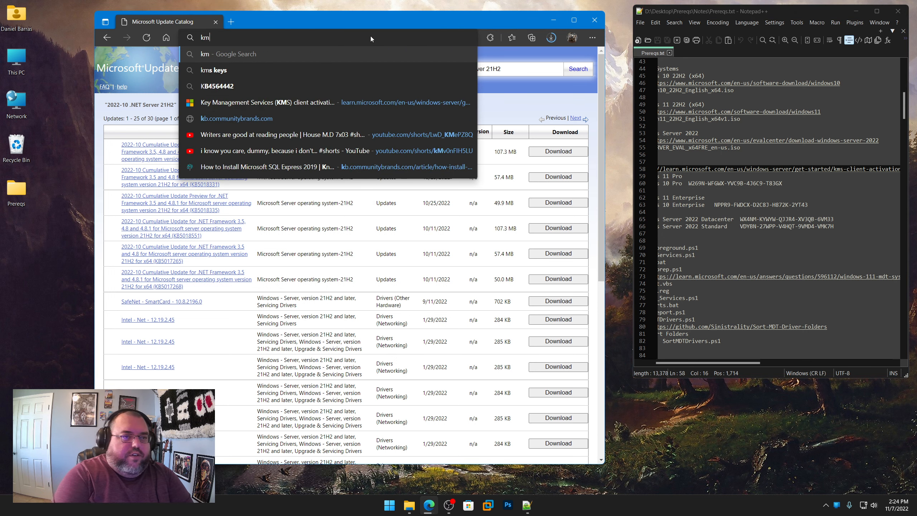
{"action": "type", "text": "s keys"}
{"action": "key", "text": "Return"}
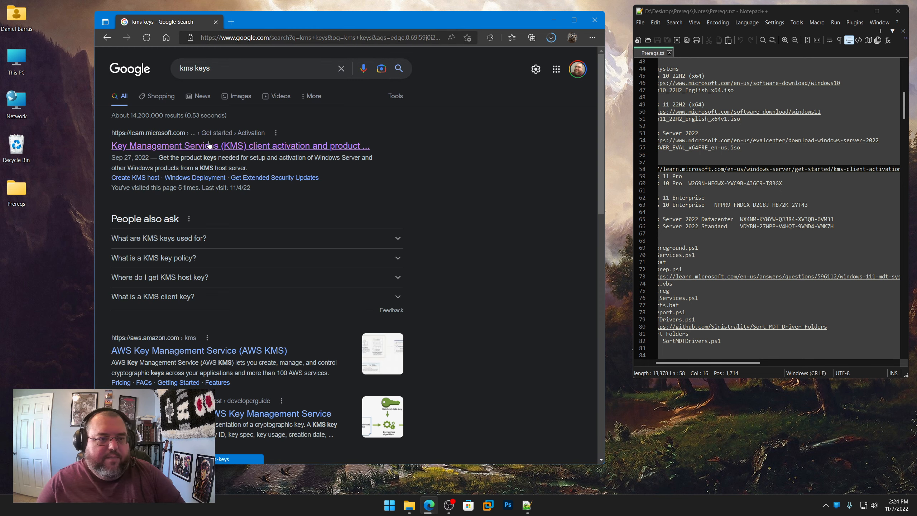
{"action": "left_click", "coordinate": [265, 146]}
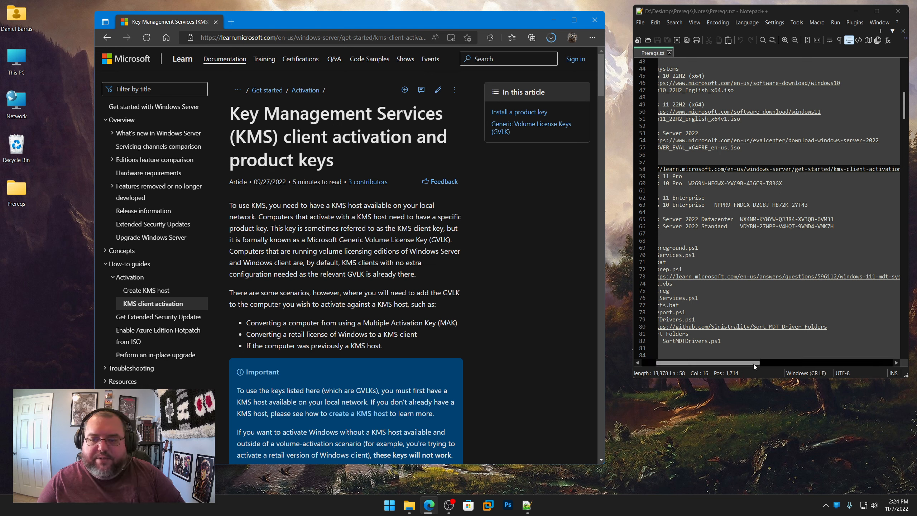
Step: Compare the Windows 10/11 Pro client key in the article's table with the KMS entry in Prereqs.txt, and highlight the Pro and Enterprise entries
{"action": "left_click_drag", "start_coordinate": [753, 364], "coordinate": [699, 363]}
{"action": "left_click", "coordinate": [768, 178]}
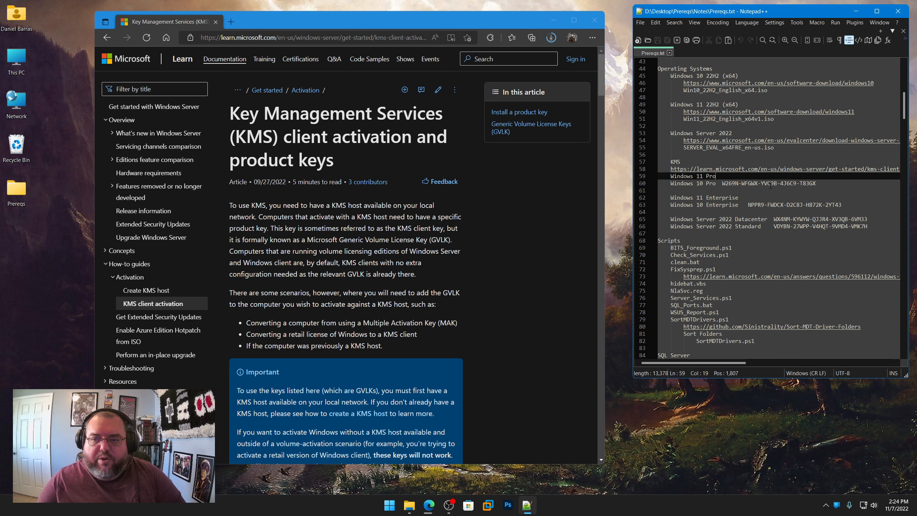
{"action": "left_click_drag", "start_coordinate": [823, 184], "coordinate": [670, 176]}
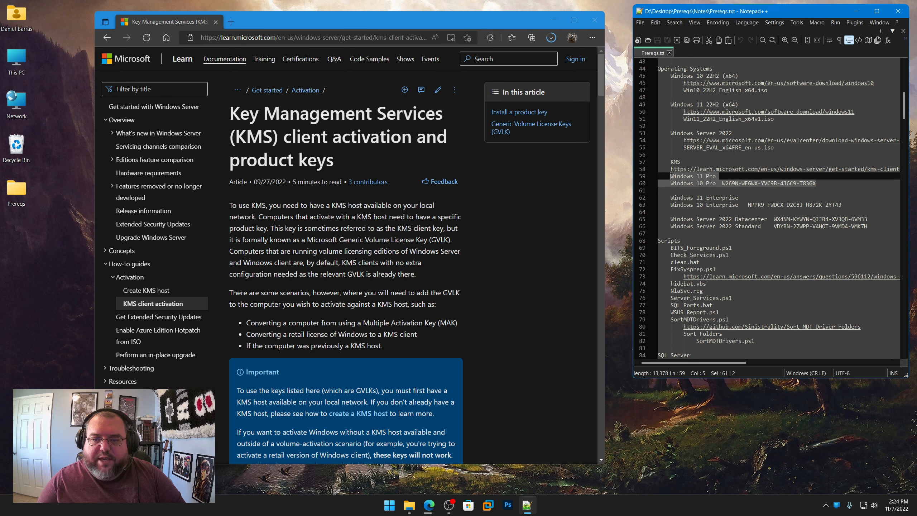
{"action": "scroll", "coordinate": [339, 263], "scroll_direction": "down", "scroll_amount": 15}
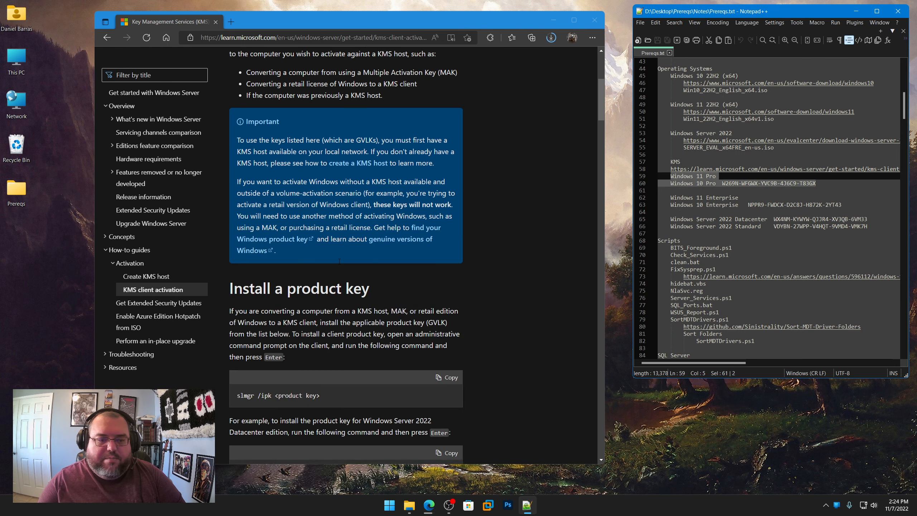
{"action": "scroll", "coordinate": [339, 263], "scroll_direction": "down", "scroll_amount": 10}
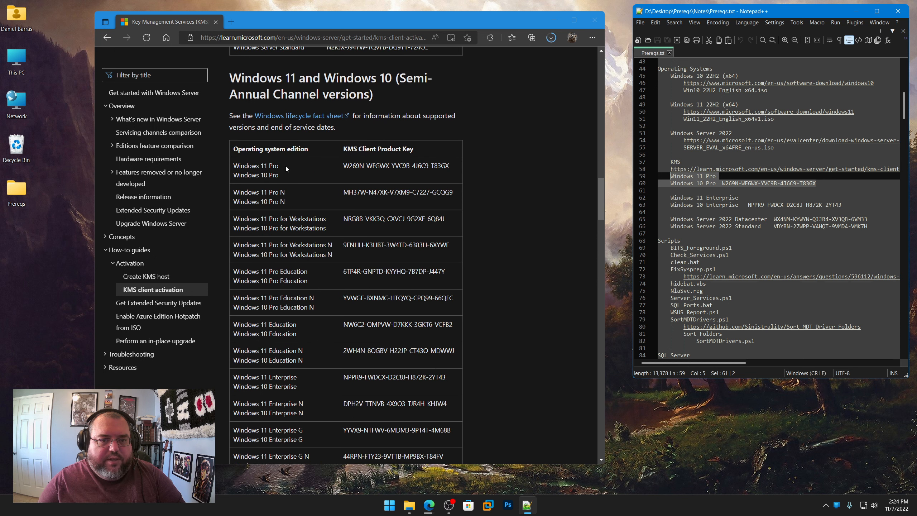
{"action": "left_click_drag", "start_coordinate": [339, 167], "coordinate": [450, 166]}
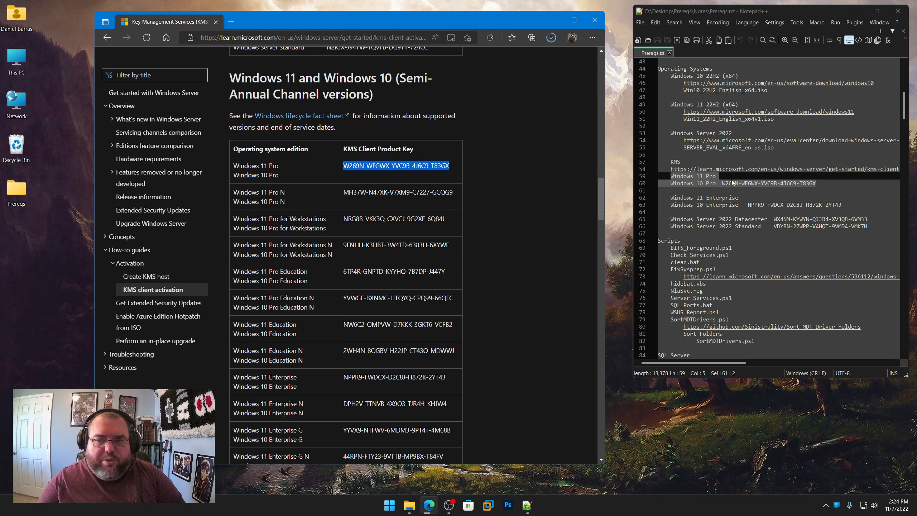
{"action": "left_click_drag", "start_coordinate": [842, 206], "coordinate": [671, 177]}
Step: Compare the Windows Server 2022 Datacenter and Standard keys in Prereqs.txt with the article's Windows Server 2022 table
{"action": "left_click_drag", "start_coordinate": [867, 227], "coordinate": [669, 217]}
{"action": "scroll", "coordinate": [375, 226], "scroll_direction": "up", "scroll_amount": 10}
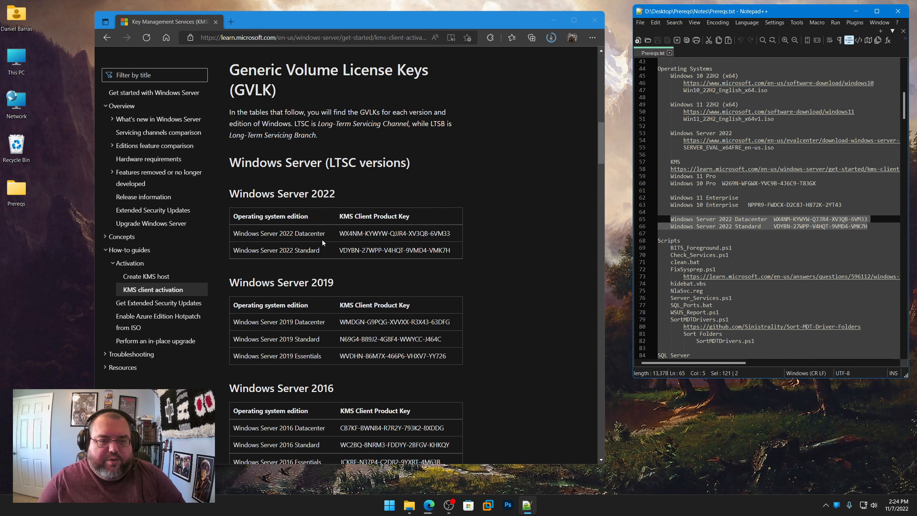
{"action": "left_click_drag", "start_coordinate": [326, 234], "coordinate": [286, 232]}
{"action": "left_click_drag", "start_coordinate": [451, 250], "coordinate": [232, 215]}
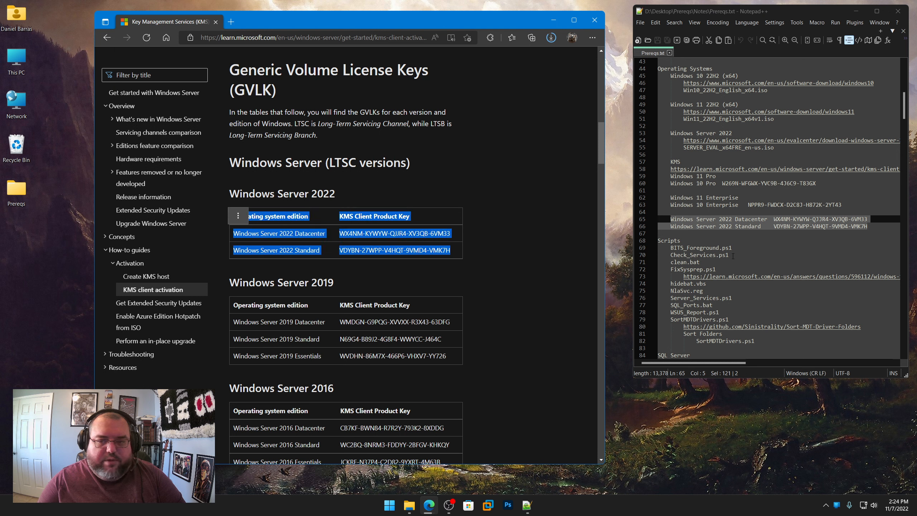
{"action": "left_click", "coordinate": [752, 226]}
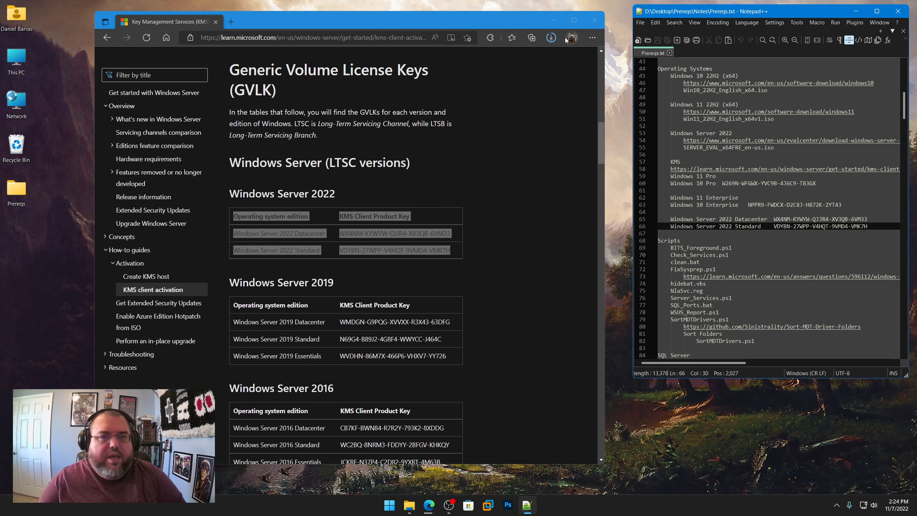
Step: Review the first entries of the Scripts section in Prereqs.txt, from BITS_Foreground.ps1 through FixSysprep.ps1
{"action": "scroll", "coordinate": [727, 225], "scroll_direction": "down", "scroll_amount": 5}
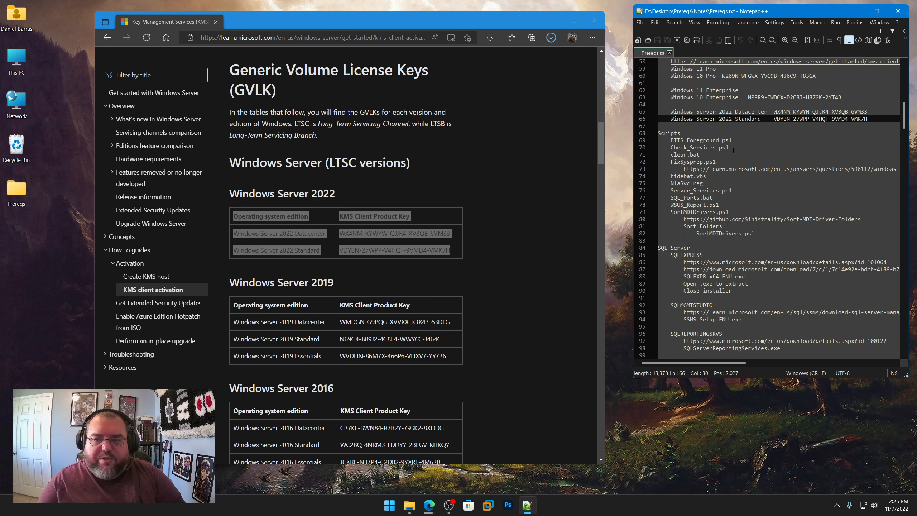
{"action": "left_click_drag", "start_coordinate": [732, 140], "coordinate": [670, 140]}
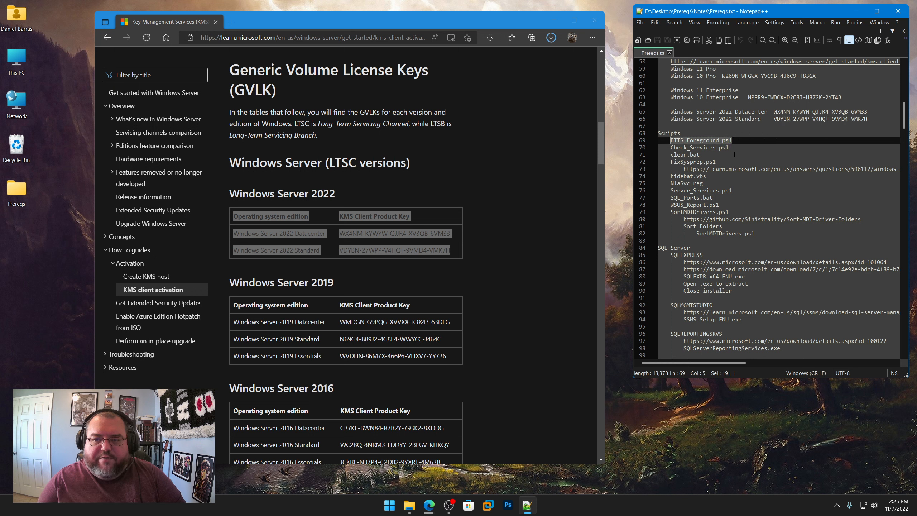
{"action": "left_click_drag", "start_coordinate": [728, 147], "coordinate": [670, 147]}
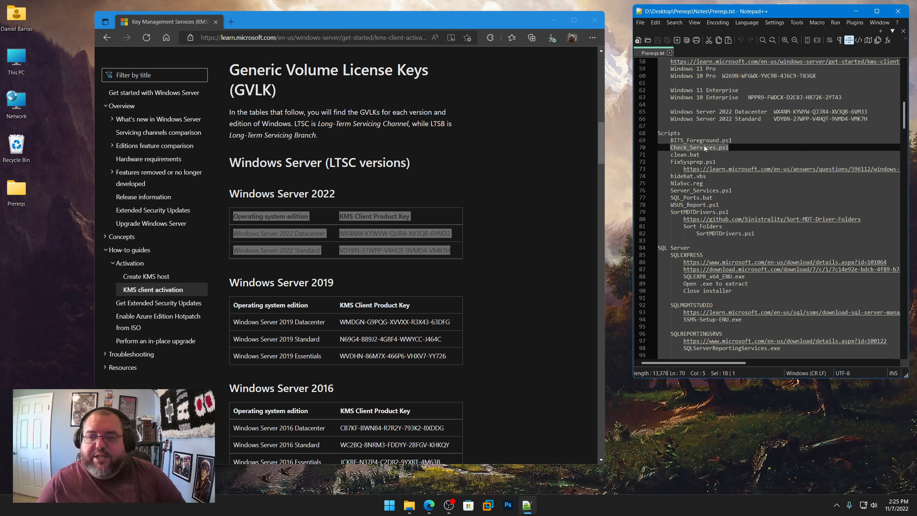
{"action": "left_click_drag", "start_coordinate": [701, 154], "coordinate": [671, 161]}
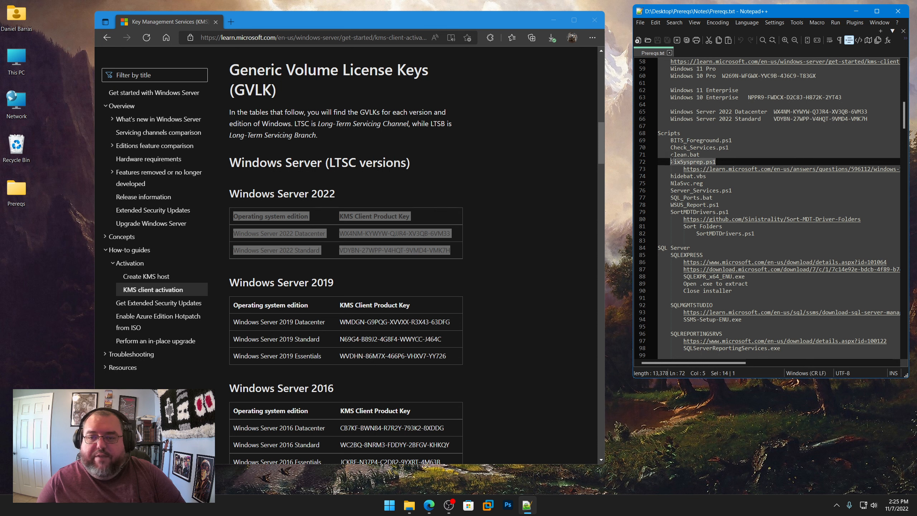
Step: Open the Microsoft Q&A link listed under FixSysprep.ps1 in the browser
{"action": "right_click", "coordinate": [732, 169]}
{"action": "left_click", "coordinate": [749, 183]}
{"action": "left_click", "coordinate": [379, 40]}
{"action": "key", "text": "ctrl+v"}
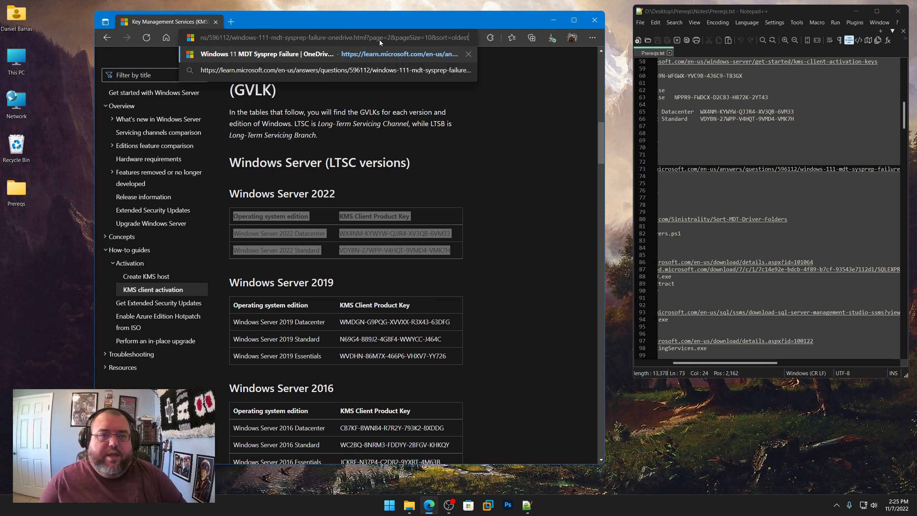
{"action": "key", "text": "Return"}
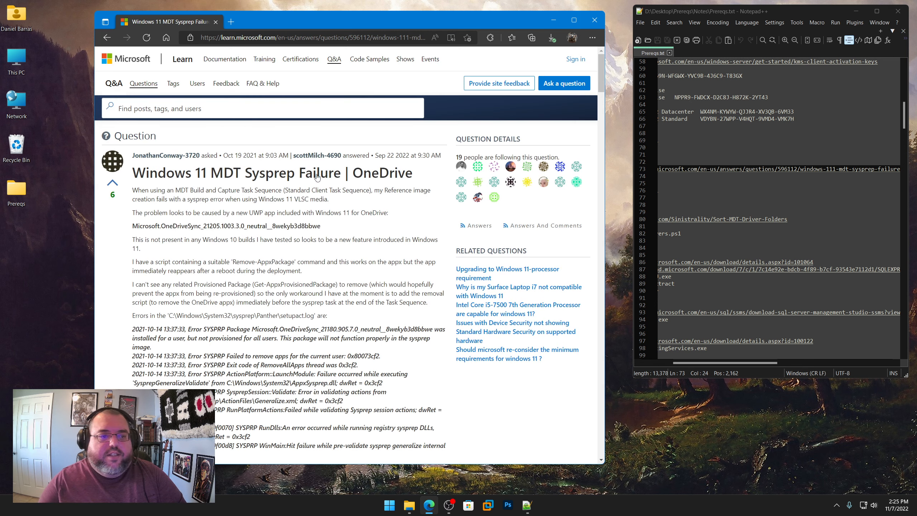
Step: Find and select the full PowerShell script that removes the UWP OneDrive Sync client, and return to the Scripts list in Prereqs.txt
{"action": "scroll", "coordinate": [274, 269], "scroll_direction": "down", "scroll_amount": 20}
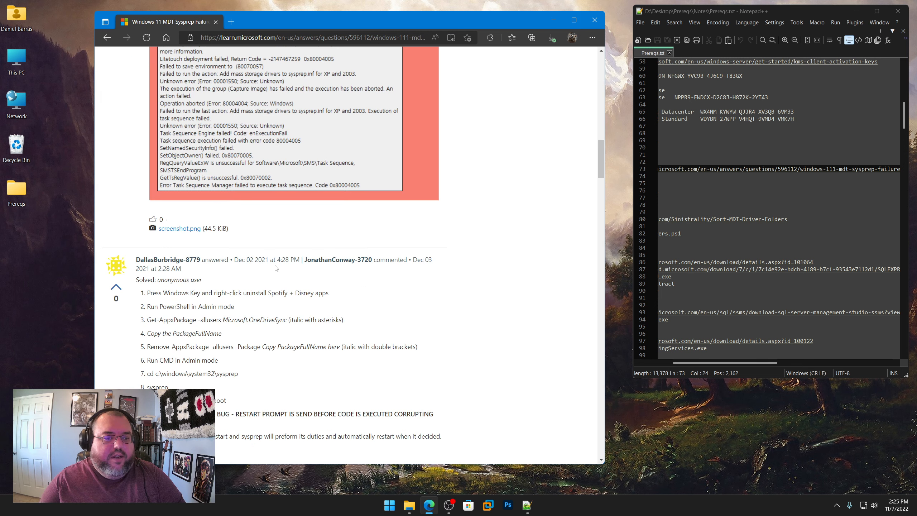
{"action": "scroll", "coordinate": [276, 267], "scroll_direction": "down", "scroll_amount": 10}
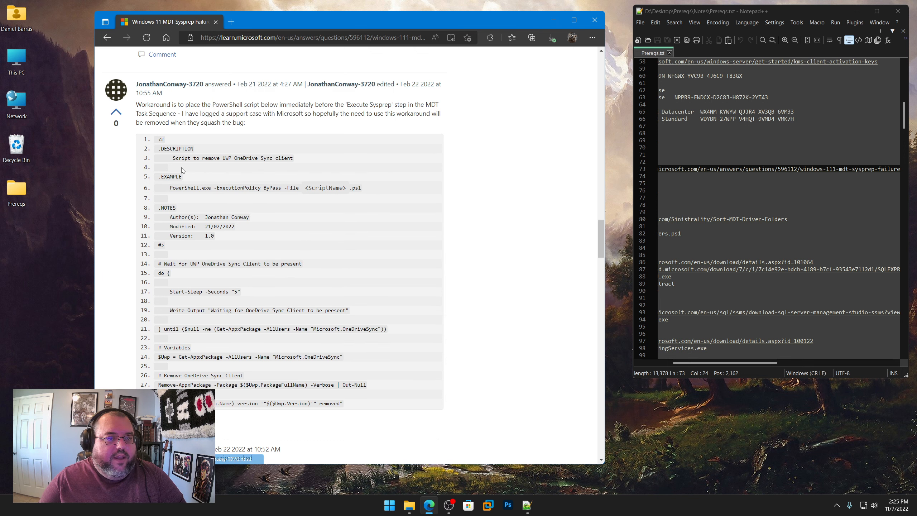
{"action": "left_click_drag", "start_coordinate": [160, 139], "coordinate": [383, 406]}
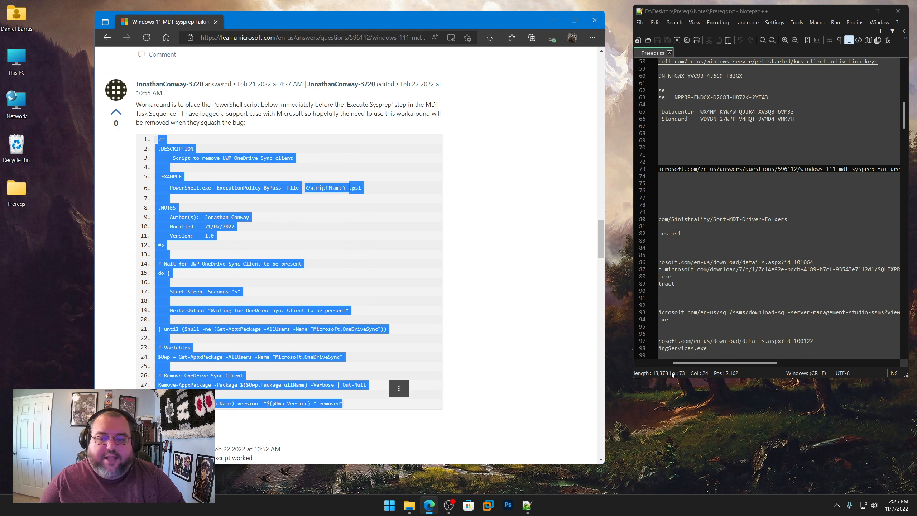
{"action": "left_click_drag", "start_coordinate": [696, 362], "coordinate": [656, 362]}
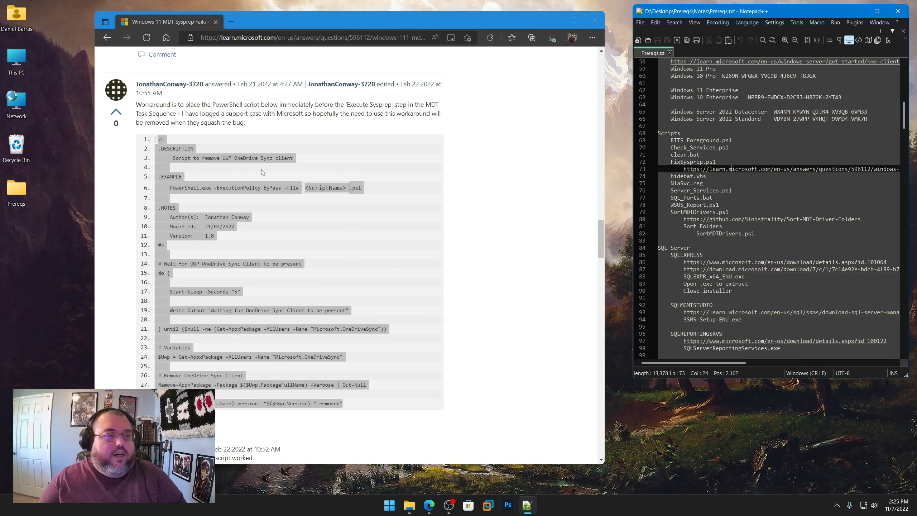
Step: Empty the Recycle Bin and confirm the permanent deletion
{"action": "right_click", "coordinate": [20, 142]}
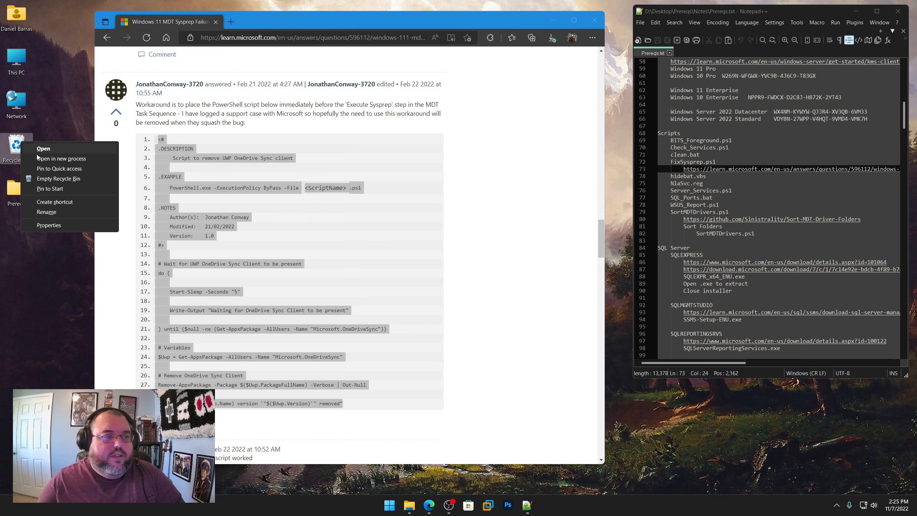
{"action": "left_click", "coordinate": [53, 178]}
{"action": "left_click", "coordinate": [481, 263]}
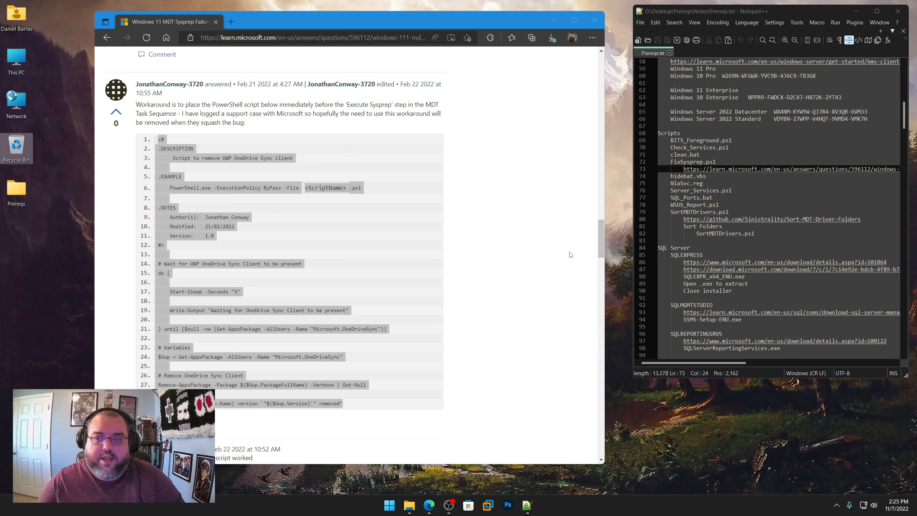
Step: Highlight the hidebat.vbs entry in Prereqs.txt and open that file from Prereqs\Scripts in Notepad++
{"action": "left_click", "coordinate": [710, 176]}
{"action": "left_click_drag", "start_coordinate": [706, 176], "coordinate": [671, 177]}
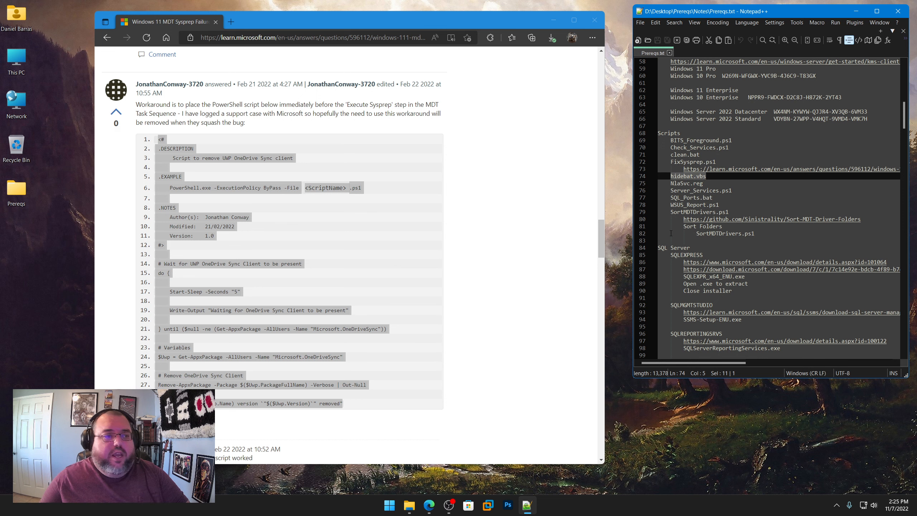
{"action": "double_click", "coordinate": [18, 195]}
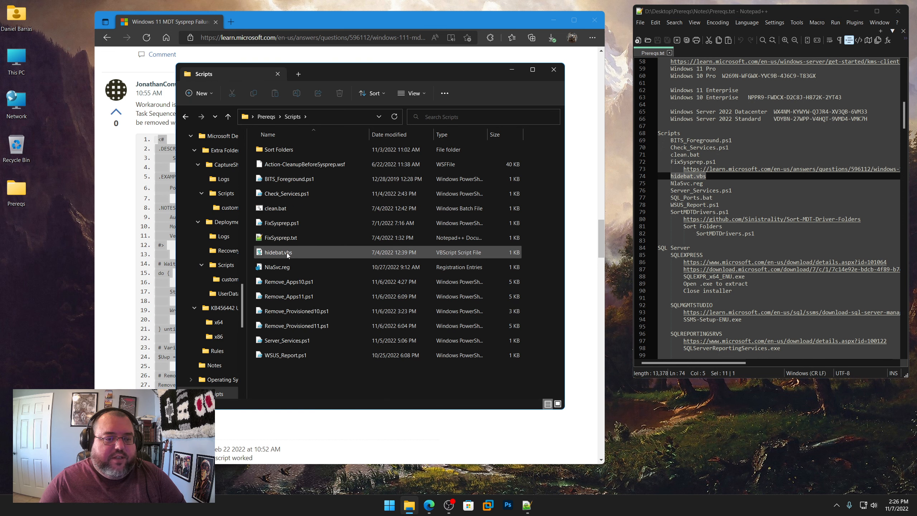
{"action": "right_click", "coordinate": [281, 252]}
{"action": "right_click", "coordinate": [274, 252], "text": "shift"}
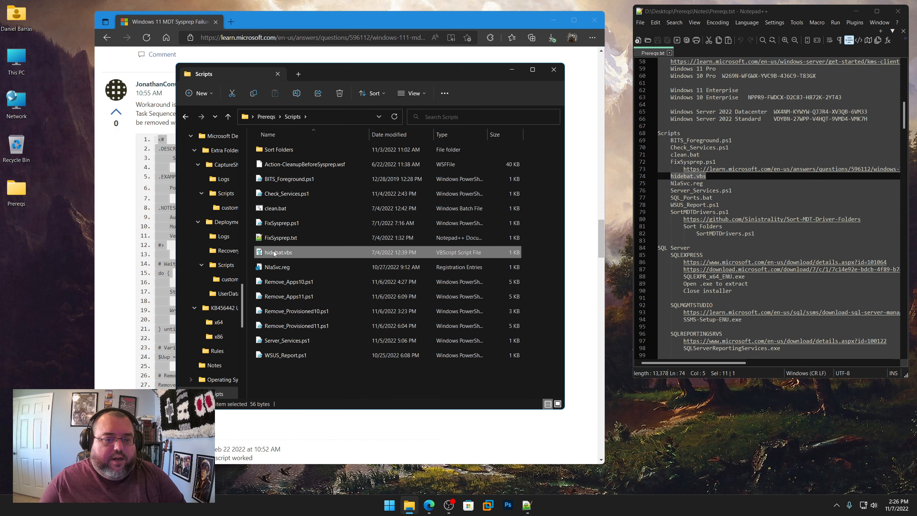
{"action": "left_click", "coordinate": [327, 344]}
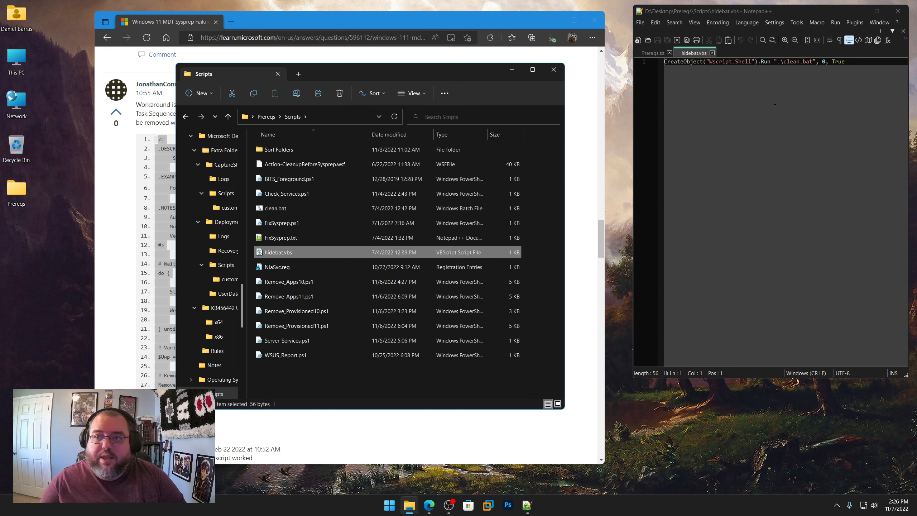
Step: Examine the line in hidebat.vbs that runs clean.bat and its arguments, and close the file
{"action": "left_click_drag", "start_coordinate": [858, 61], "coordinate": [663, 64]}
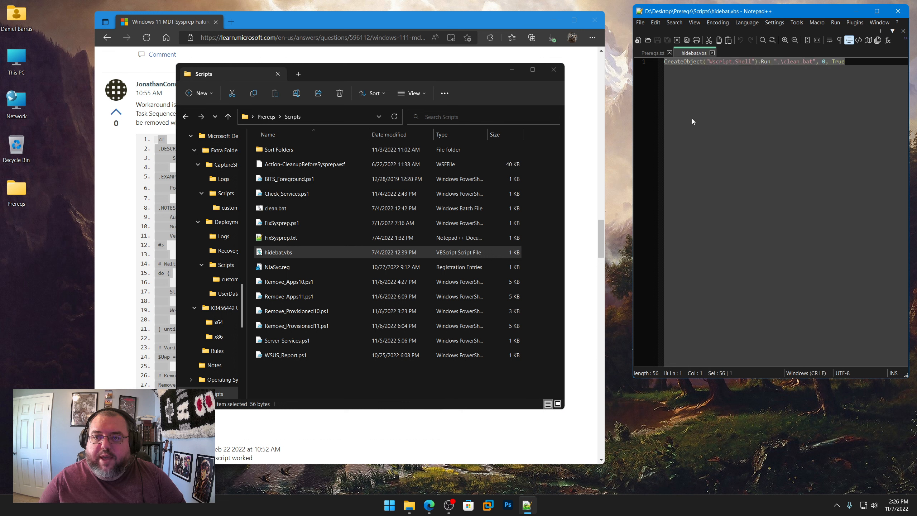
{"action": "left_click_drag", "start_coordinate": [782, 61], "coordinate": [822, 62]}
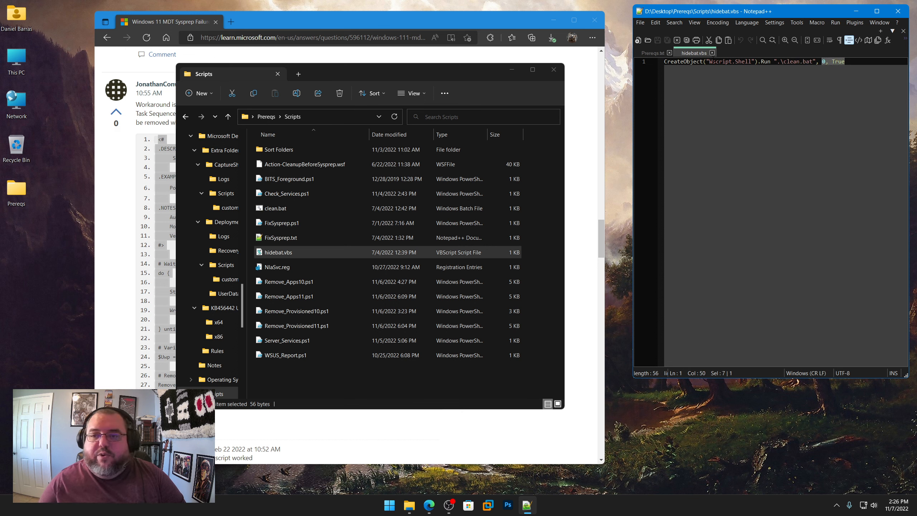
{"action": "left_click", "coordinate": [712, 53]}
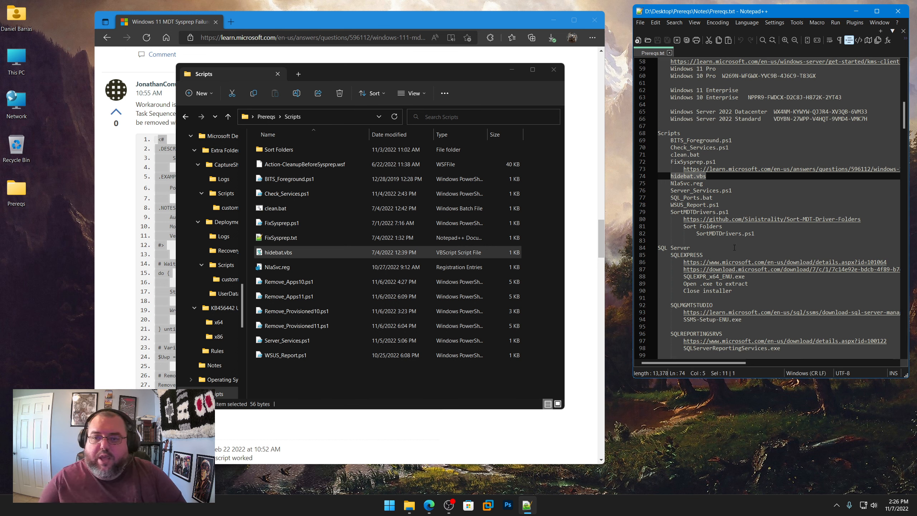
Step: Highlight the NlaSvc.reg entry in Prereqs.txt and open that registry file from Prereqs\Scripts in Notepad++
{"action": "key", "text": "Down"}
{"action": "key", "text": "End"}
{"action": "key", "text": "shift+Left"}
{"action": "key", "text": "shift+Left"}
{"action": "key", "text": "shift+Left"}
{"action": "key", "text": "shift+Left"}
{"action": "key", "text": "shift+Left"}
{"action": "key", "text": "shift+Left"}
{"action": "key", "text": "shift+Left"}
{"action": "key", "text": "shift+Left"}
{"action": "key", "text": "shift+Left"}
{"action": "key", "text": "shift+Left"}
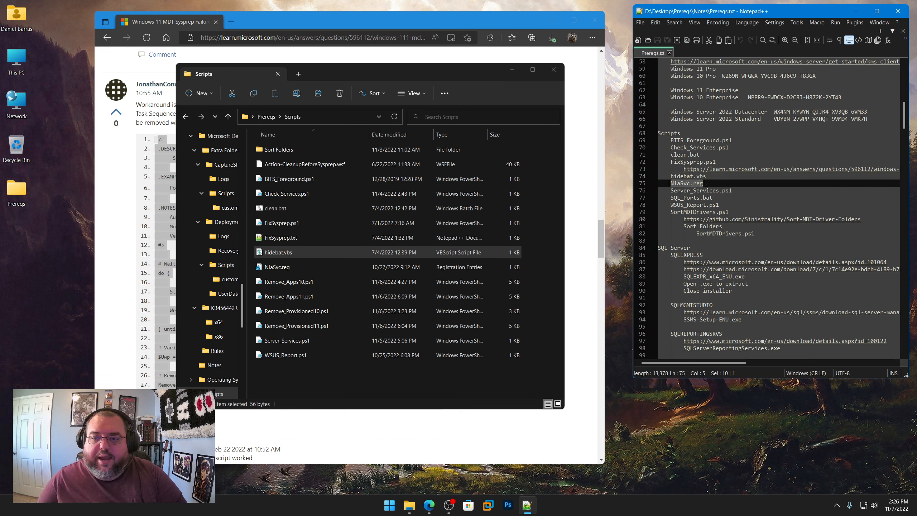
{"action": "right_click", "coordinate": [276, 267]}
{"action": "right_click", "coordinate": [271, 267], "text": "shift"}
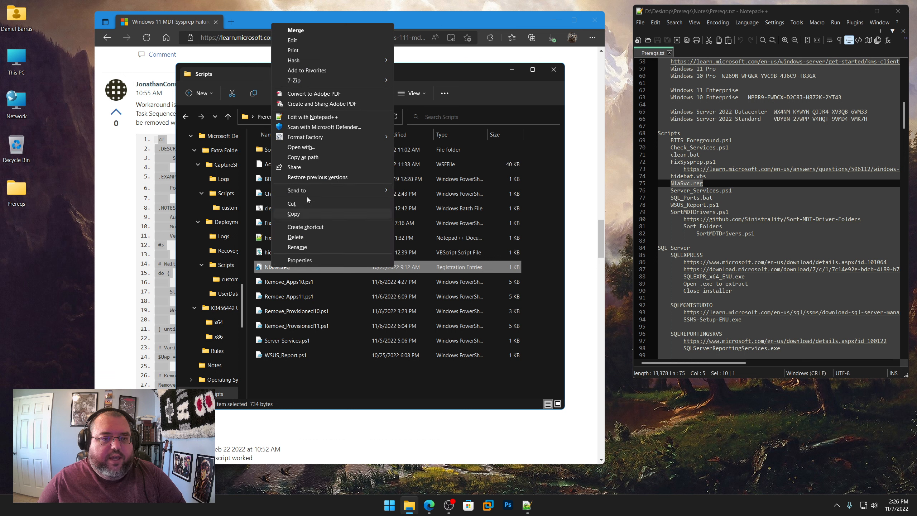
{"action": "left_click", "coordinate": [315, 116]}
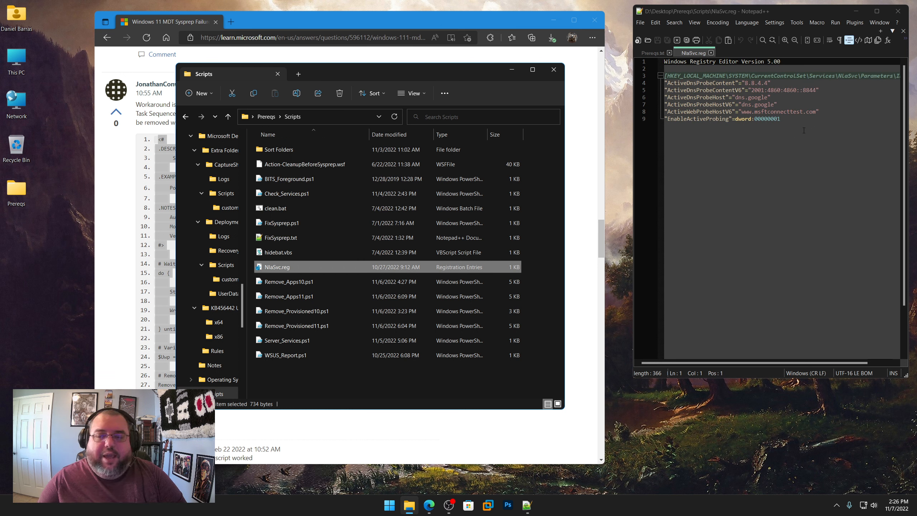
Step: Highlight the active DNS and web probe values in NlaSvc.reg for review, and close the file
{"action": "left_click", "coordinate": [784, 119]}
{"action": "left_click_drag", "start_coordinate": [784, 119], "coordinate": [664, 82]}
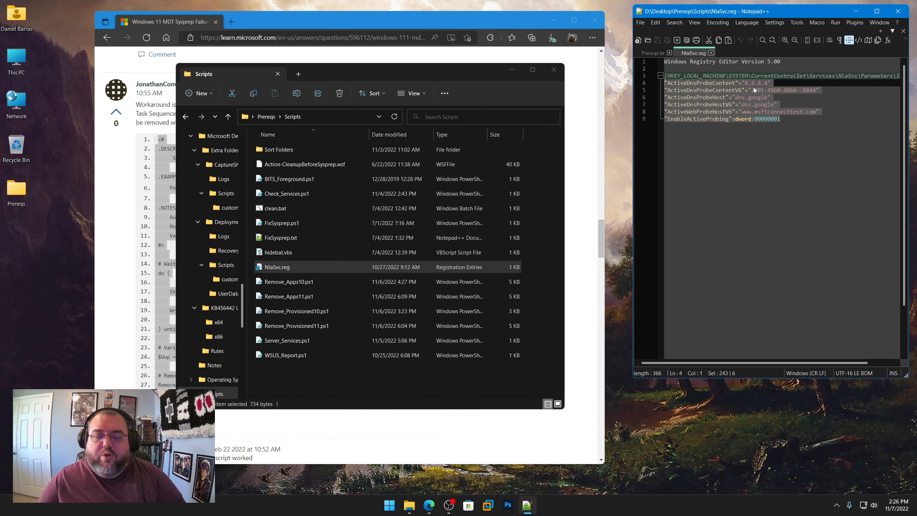
{"action": "left_click", "coordinate": [710, 52]}
Step: Highlight the SQL_Ports.bat entry and the WSUS_Report.ps1 entry in the Scripts section of Prereqs.txt
{"action": "scroll", "coordinate": [733, 202], "scroll_direction": "down", "scroll_amount": 2}
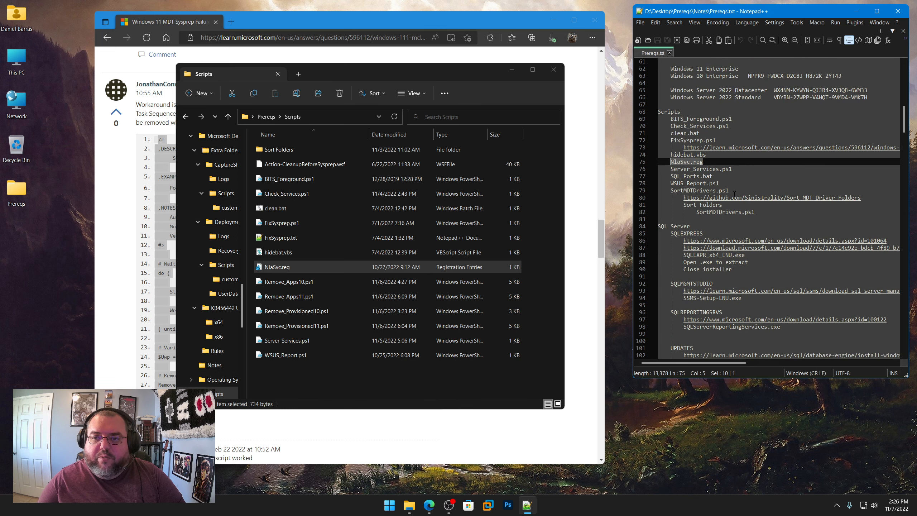
{"action": "scroll", "coordinate": [734, 194], "scroll_direction": "down", "scroll_amount": 1}
{"action": "left_click_drag", "start_coordinate": [733, 147], "coordinate": [669, 155]}
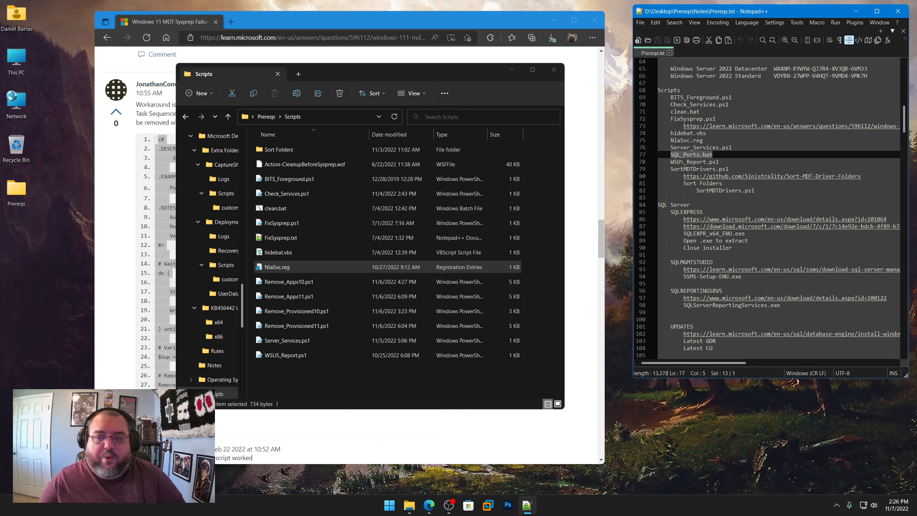
{"action": "left_click_drag", "start_coordinate": [724, 161], "coordinate": [669, 161]}
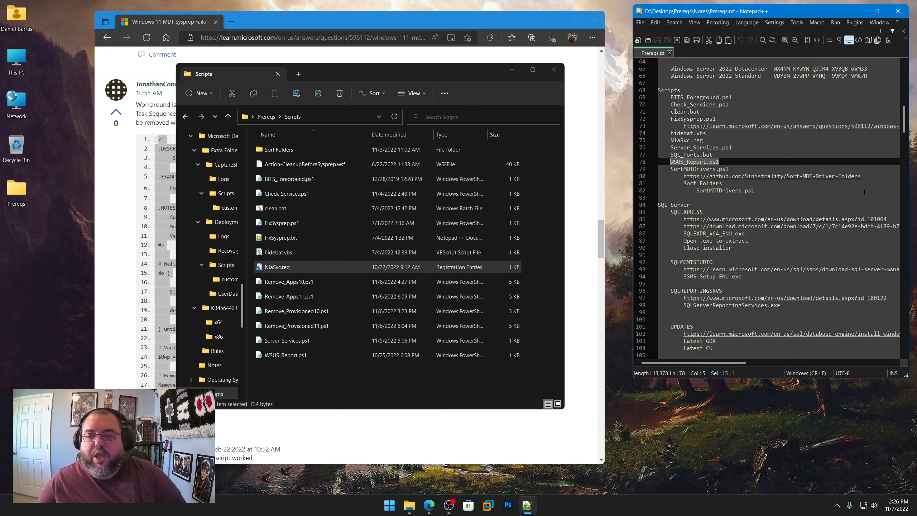
Step: Open the Sort-MDT-Driver-Folders GitHub link from Prereqs.txt in Edge, view the before/after comparison, and highlight the related SortMDTDrivers lines in the notes
{"action": "right_click", "coordinate": [825, 177]}
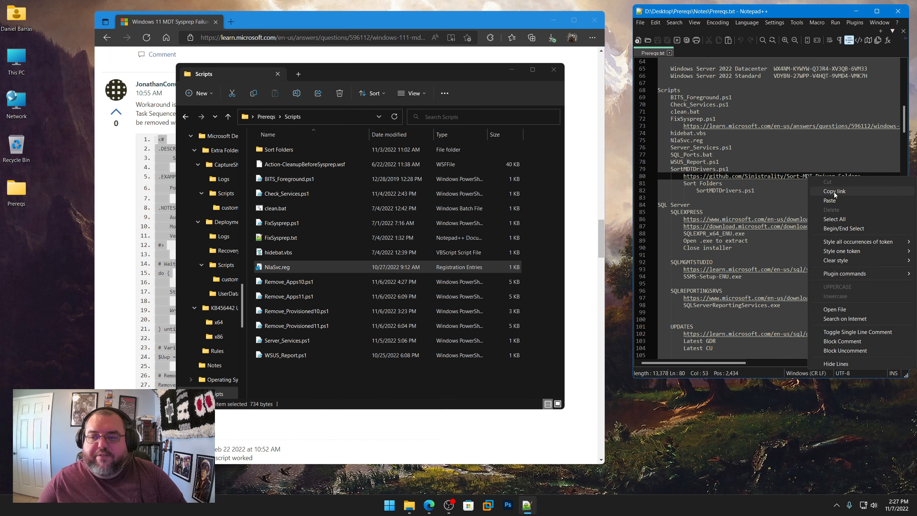
{"action": "left_click", "coordinate": [834, 192]}
{"action": "left_click", "coordinate": [370, 39]}
{"action": "type", "text": "https://github.com/Sinistrality/Sort-MDT-Driver-Folders"}
{"action": "key", "text": "Return"}
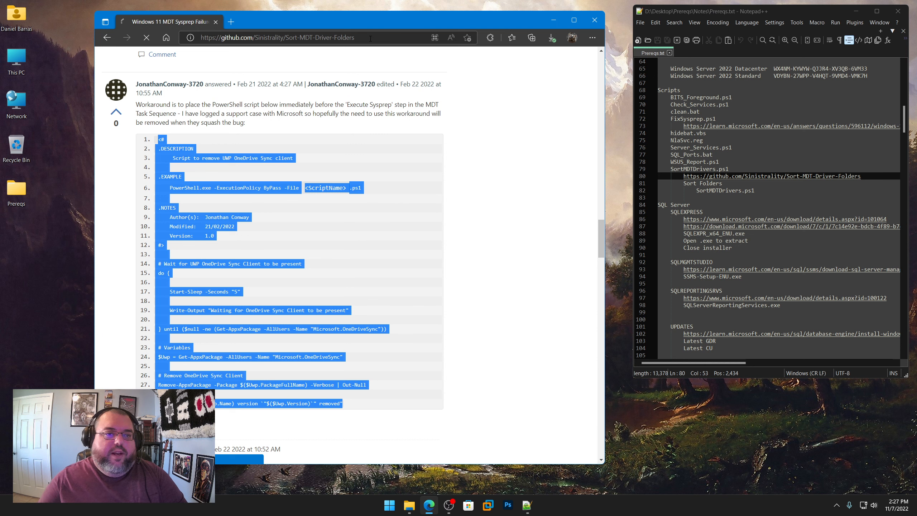
{"action": "scroll", "coordinate": [422, 255], "scroll_direction": "down", "scroll_amount": 5}
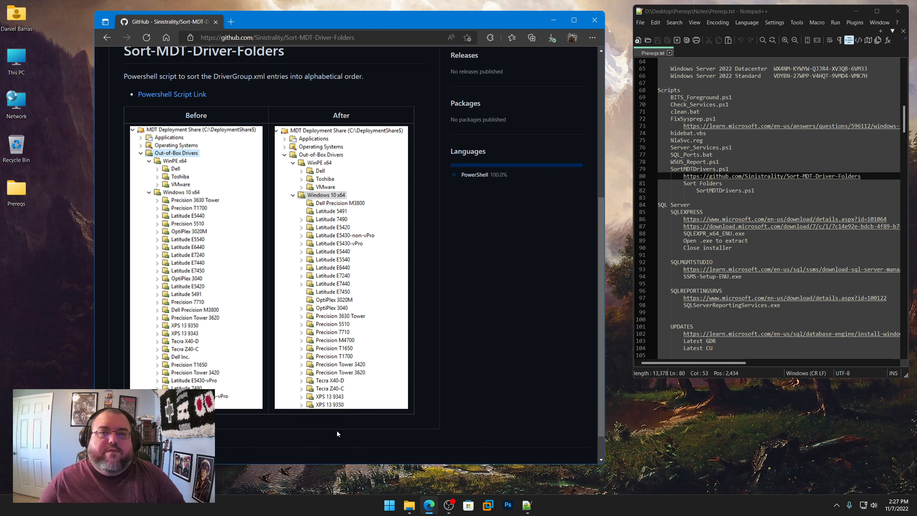
{"action": "left_click_drag", "start_coordinate": [772, 192], "coordinate": [657, 176]}
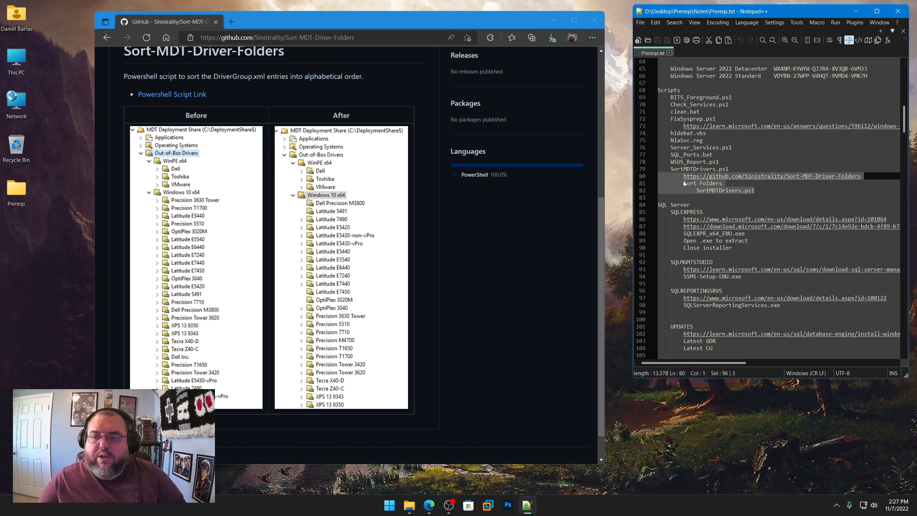
Step: Open the first SQLEXPRESS link from Prereqs.txt in Edge to view the SQL Server 2019 Express download page
{"action": "scroll", "coordinate": [684, 190], "scroll_direction": "down", "scroll_amount": 3}
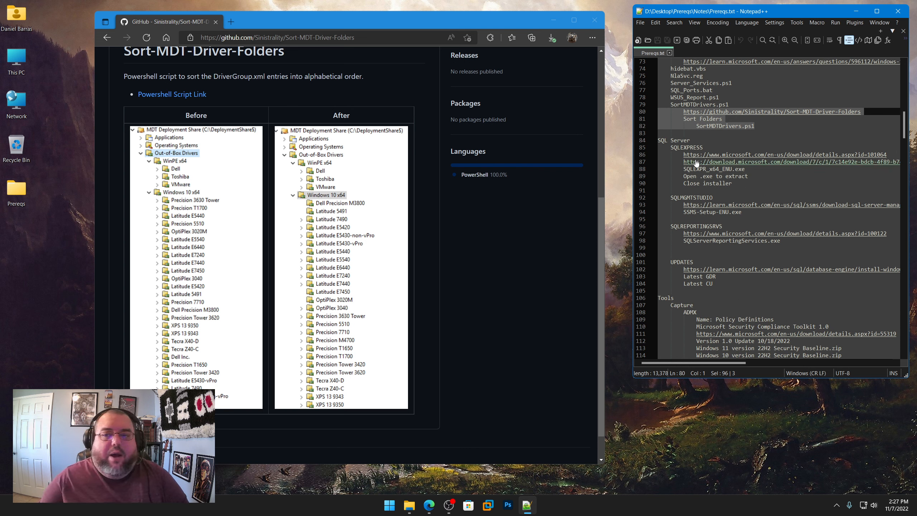
{"action": "right_click", "coordinate": [712, 156]}
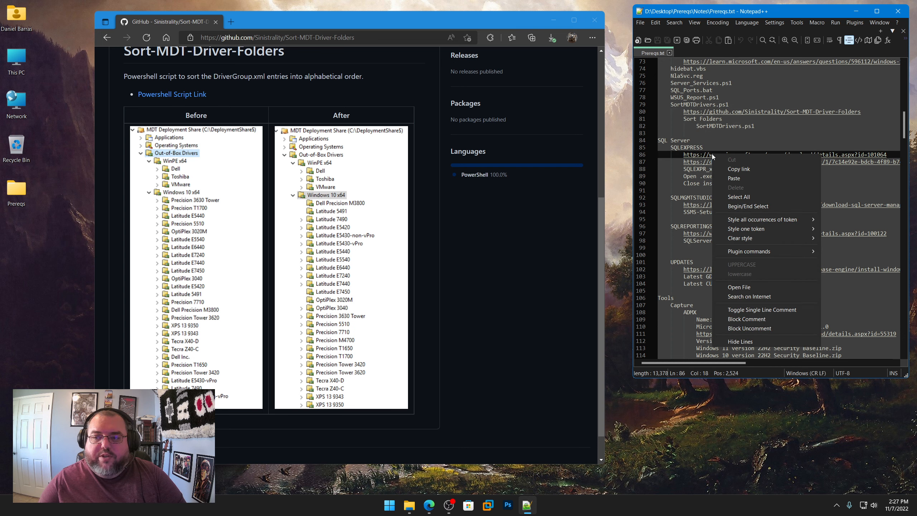
{"action": "left_click", "coordinate": [725, 169]}
{"action": "left_click", "coordinate": [365, 39]}
{"action": "key", "text": "ctrl+v"}
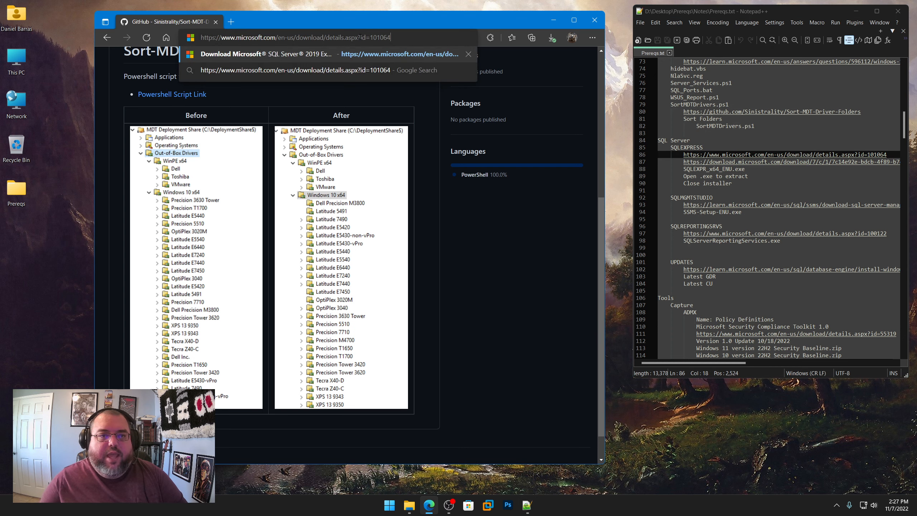
{"action": "key", "text": "Return"}
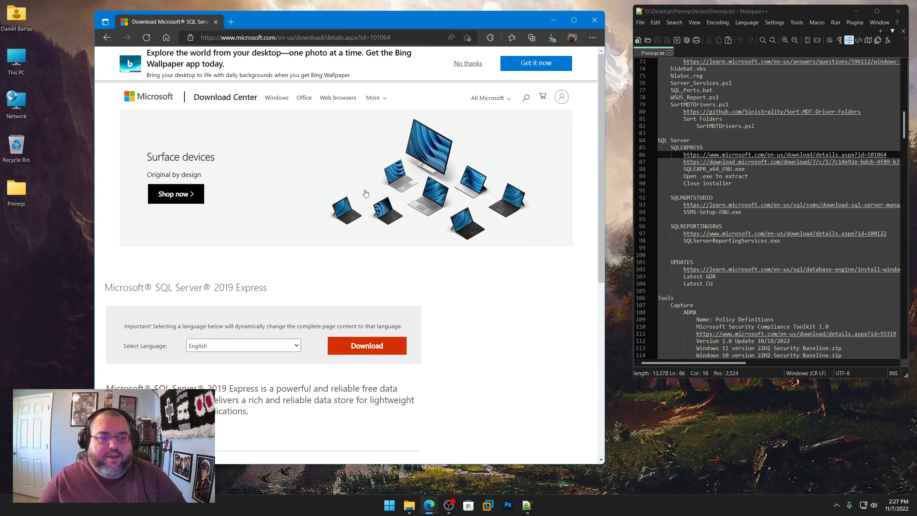
Step: Expand the download details for SQL Server 2019 Express and highlight the installer's file name and size
{"action": "scroll", "coordinate": [205, 356], "scroll_direction": "down", "scroll_amount": 3}
{"action": "left_click", "coordinate": [114, 316]}
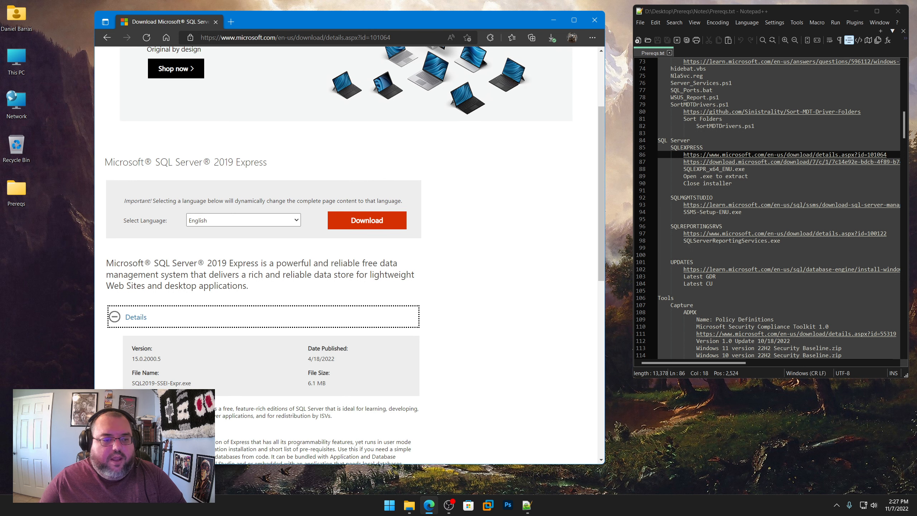
{"action": "left_click_drag", "start_coordinate": [191, 381], "coordinate": [132, 381]}
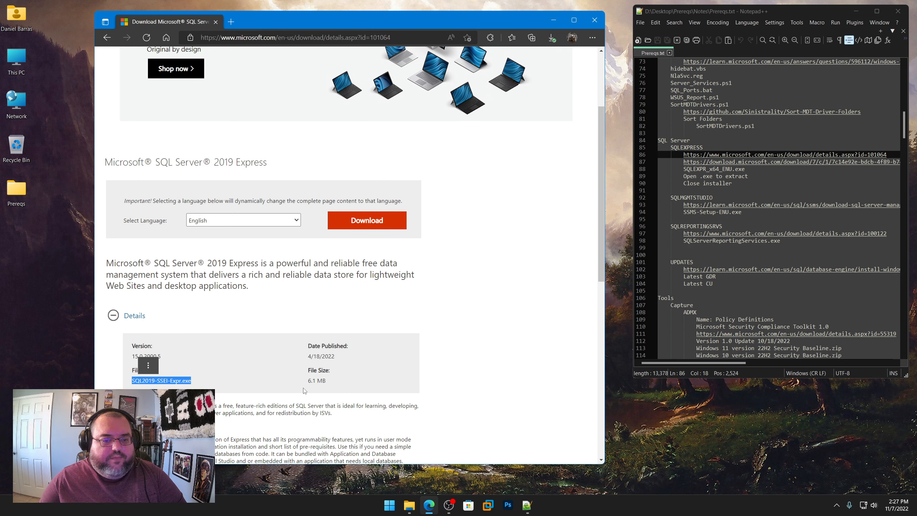
{"action": "left_click_drag", "start_coordinate": [308, 380], "coordinate": [329, 382]}
Step: Copy the direct SQLEXPR_x64_ENU.exe download link from Prereqs.txt and load it in Edge to start the download
{"action": "left_click", "coordinate": [776, 176]}
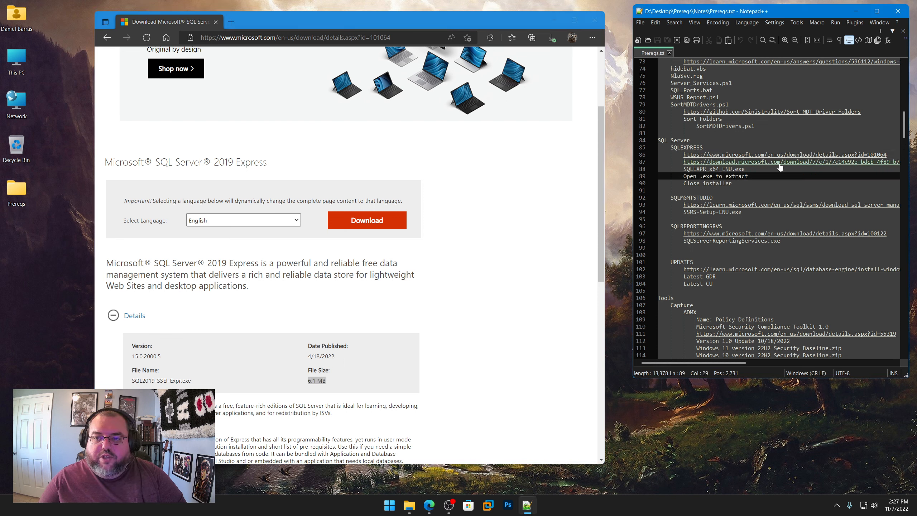
{"action": "right_click", "coordinate": [779, 163]}
{"action": "left_click", "coordinate": [801, 179]}
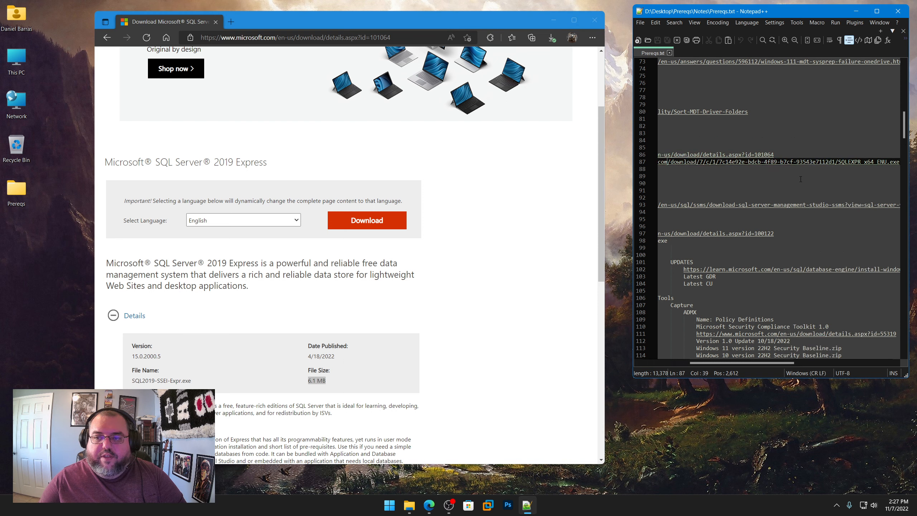
{"action": "left_click", "coordinate": [366, 38]}
{"action": "key", "text": "ctrl+v"}
{"action": "key", "text": "Return"}
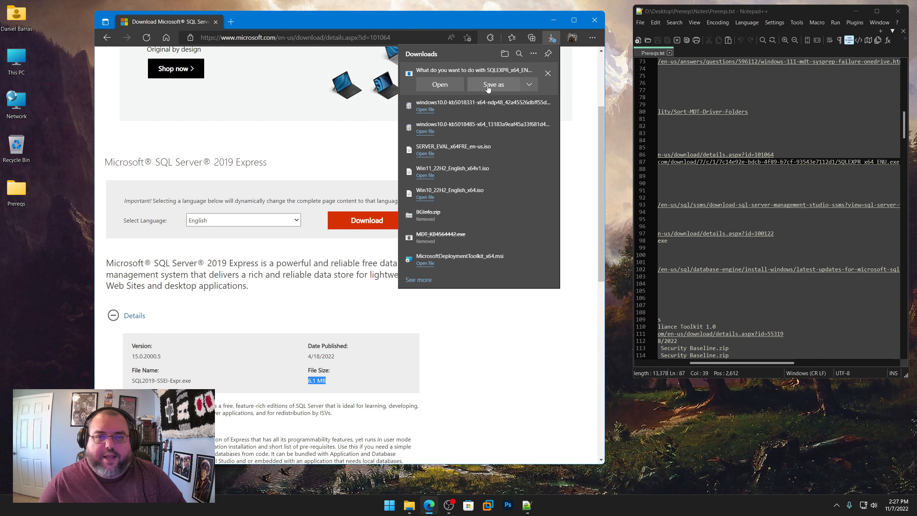
Step: Save SQLEXPR_x64_ENU.exe in the Prereqs\SQL Server\SQLEXPRESS folder
{"action": "left_click", "coordinate": [487, 85]}
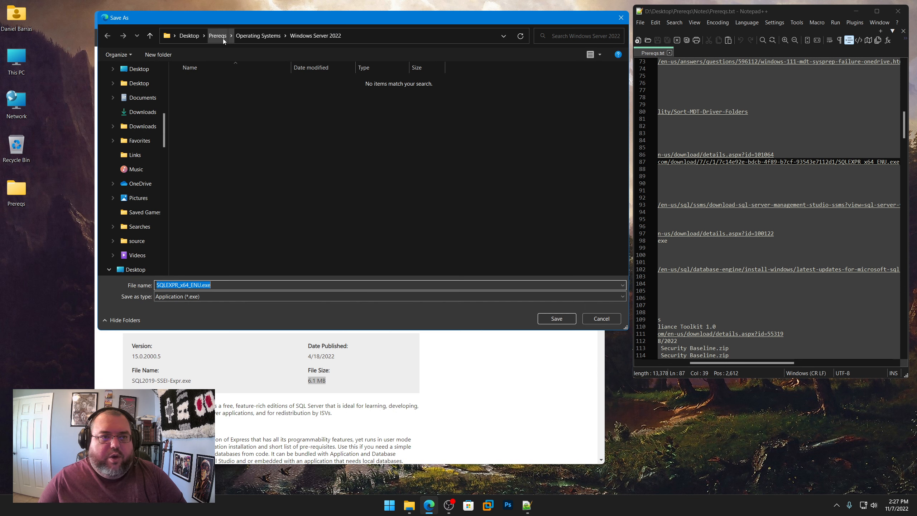
{"action": "left_click", "coordinate": [222, 39]}
{"action": "left_click", "coordinate": [198, 141]}
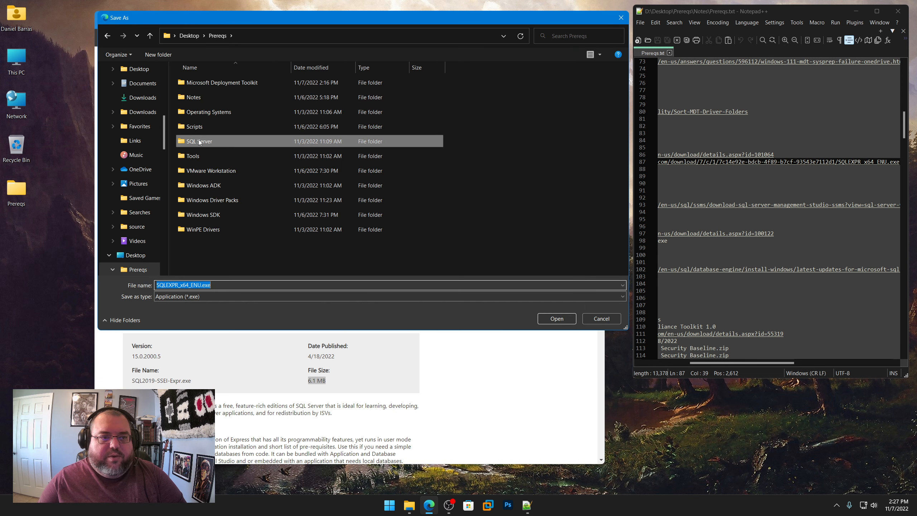
{"action": "double_click", "coordinate": [198, 141]}
{"action": "double_click", "coordinate": [196, 82]}
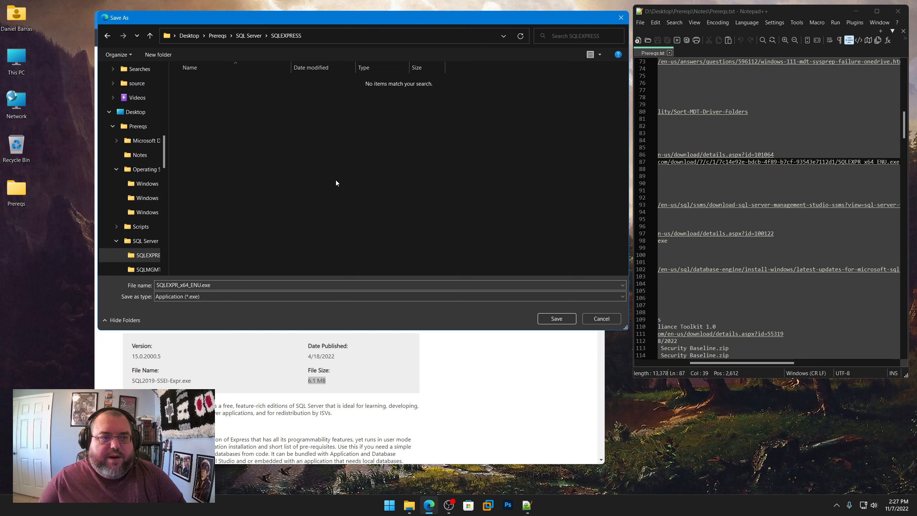
{"action": "left_click", "coordinate": [556, 318]}
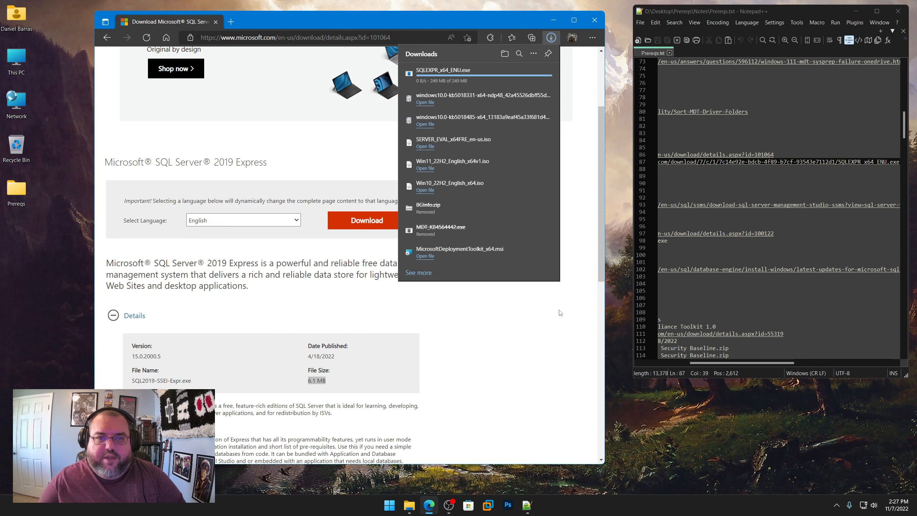
Step: Run SQLEXPR_x64_ENU.exe from Prereqs\SQL Server\SQLEXPRESS to extract its files, and close the SQL Server Installation Center
{"action": "left_click_drag", "start_coordinate": [759, 362], "coordinate": [690, 359]}
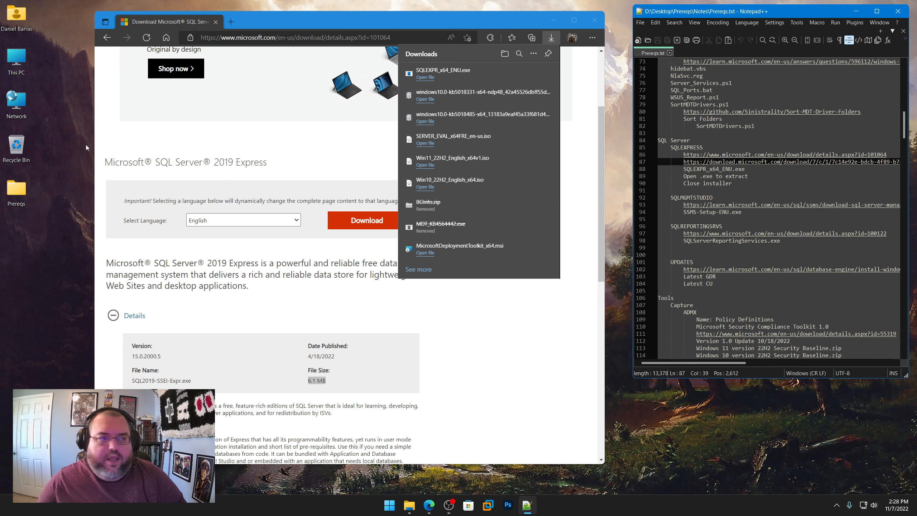
{"action": "double_click", "coordinate": [16, 191]}
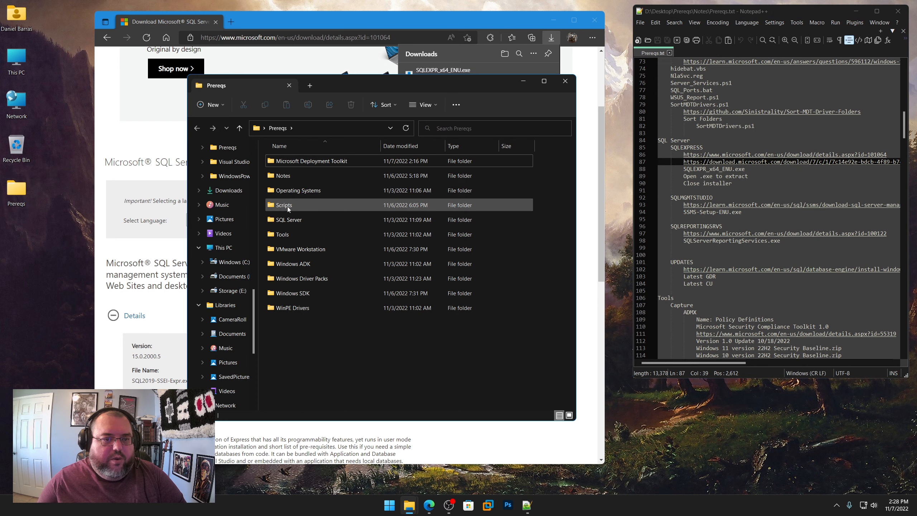
{"action": "double_click", "coordinate": [285, 219]}
{"action": "double_click", "coordinate": [295, 161]}
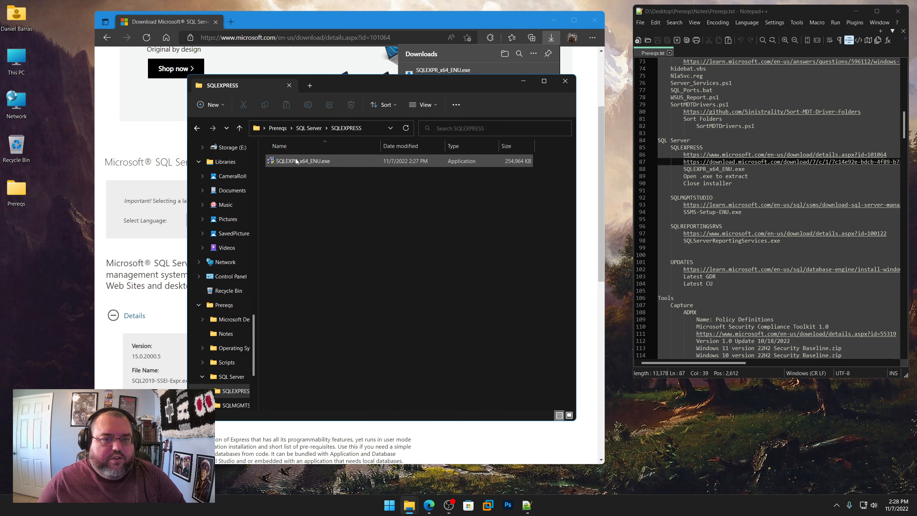
{"action": "double_click", "coordinate": [296, 162]}
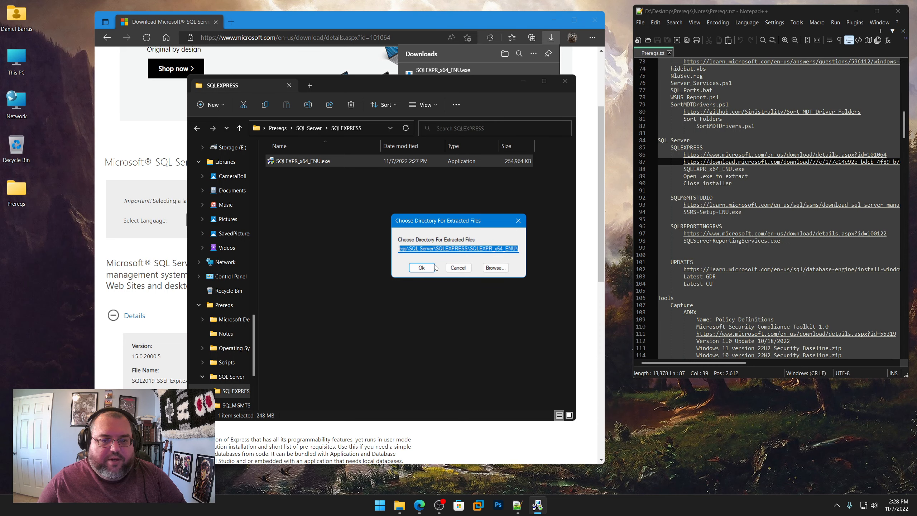
{"action": "left_click", "coordinate": [421, 268]}
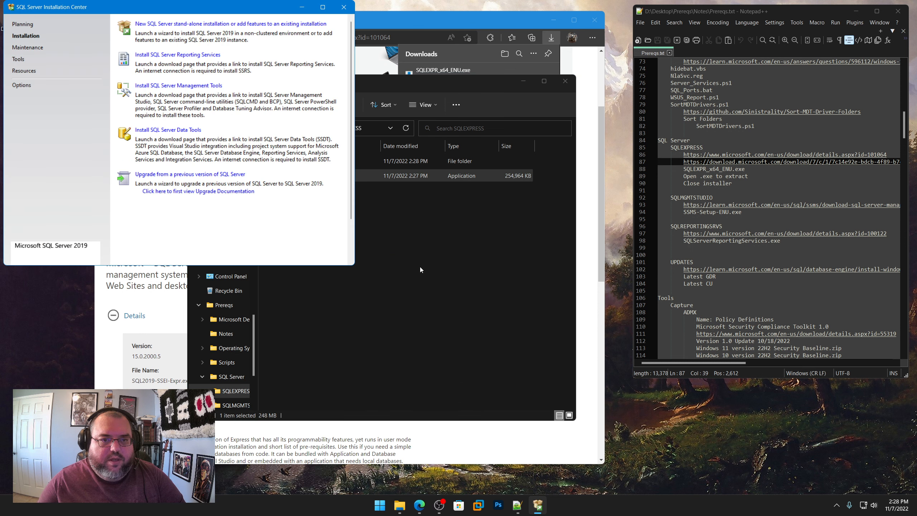
{"action": "left_click", "coordinate": [349, 9]}
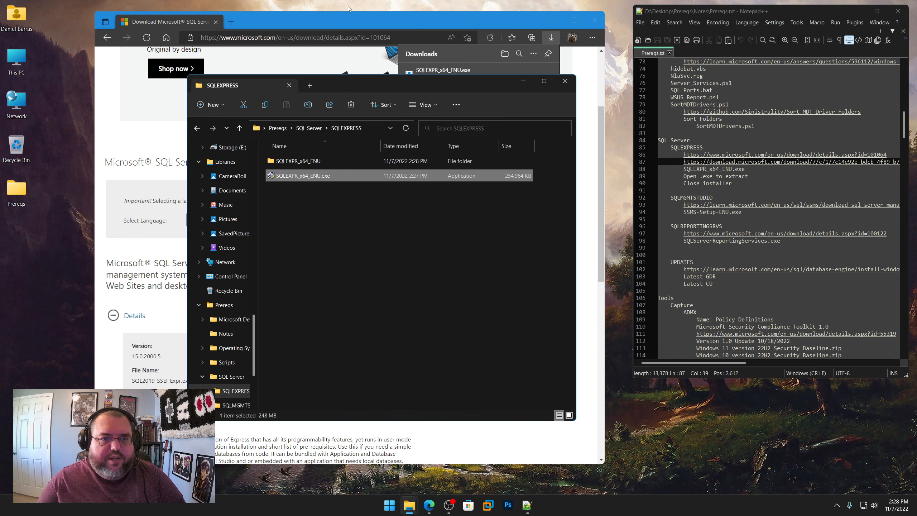
Step: Delete the SQLEXPR_x64_ENU.exe package from the SQLEXPRESS folder and confirm the deletion
{"action": "right_click", "coordinate": [319, 176]}
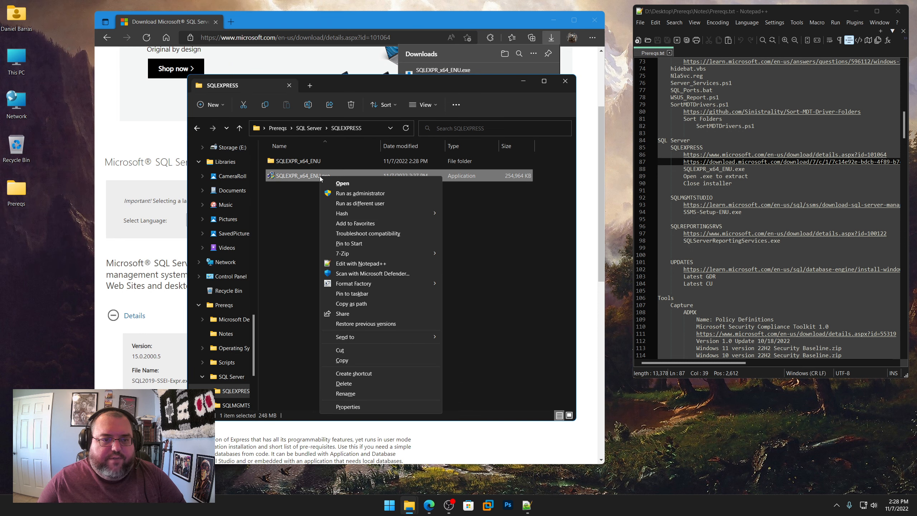
{"action": "left_click", "coordinate": [344, 383]}
{"action": "left_click", "coordinate": [485, 283]}
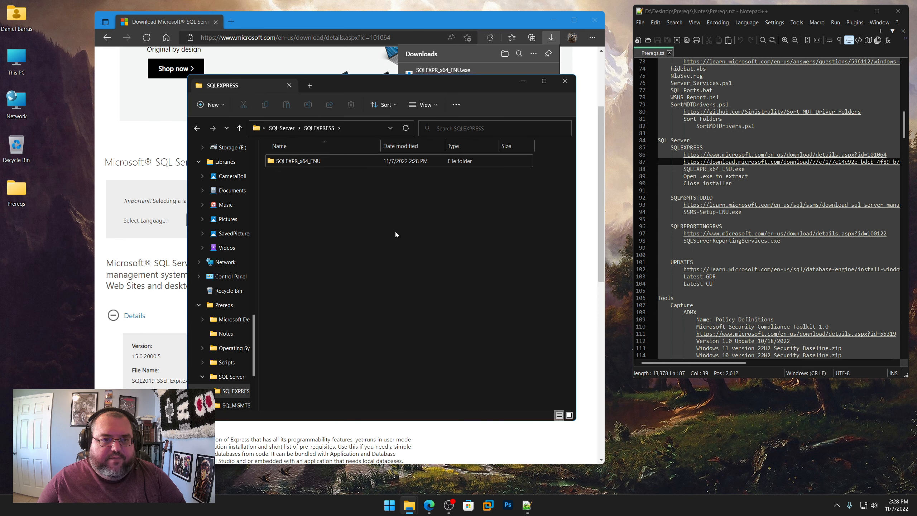
Step: Move all extracted files and folders from SQLEXPR_x64_ENU up into the SQLEXPRESS folder
{"action": "double_click", "coordinate": [302, 161]}
{"action": "left_click_drag", "start_coordinate": [368, 363], "coordinate": [292, 162]}
{"action": "right_click", "coordinate": [292, 161]}
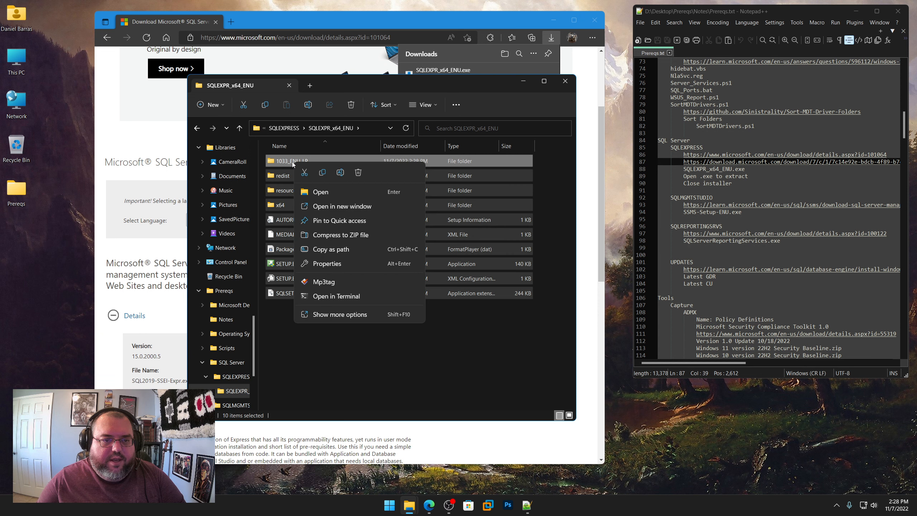
{"action": "left_click", "coordinate": [301, 166]}
{"action": "left_click", "coordinate": [286, 129]}
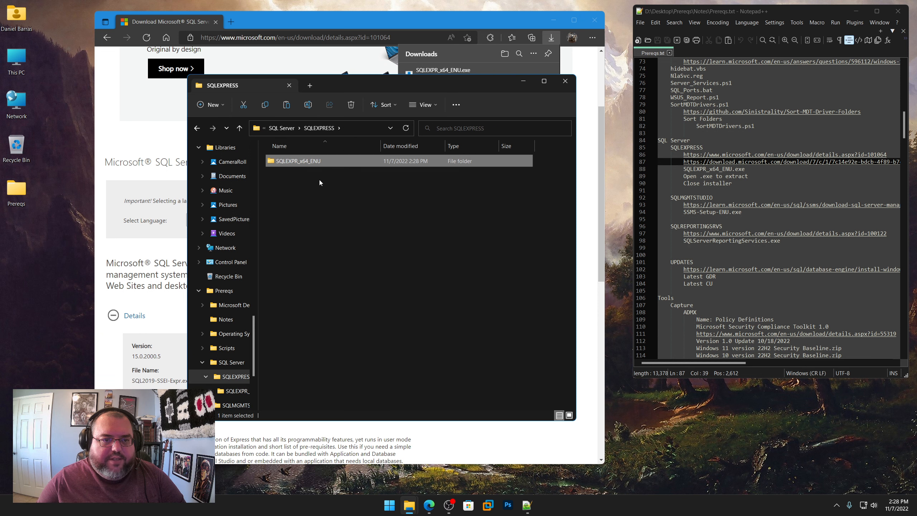
{"action": "right_click", "coordinate": [323, 190]}
{"action": "left_click", "coordinate": [332, 200]}
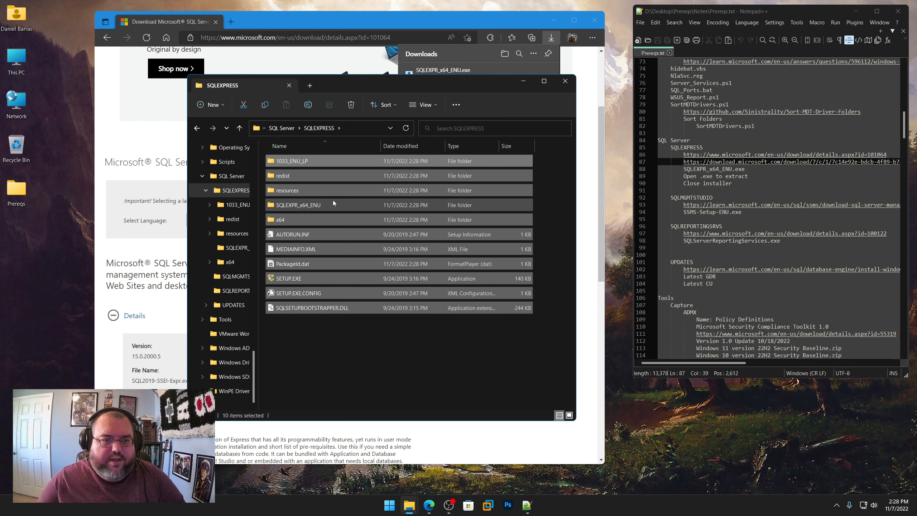
Step: Permanently delete the emptied SQLEXPR_x64_ENU subfolder from the SQLEXPRESS folder
{"action": "left_click", "coordinate": [304, 205]}
{"action": "right_click", "coordinate": [304, 206]}
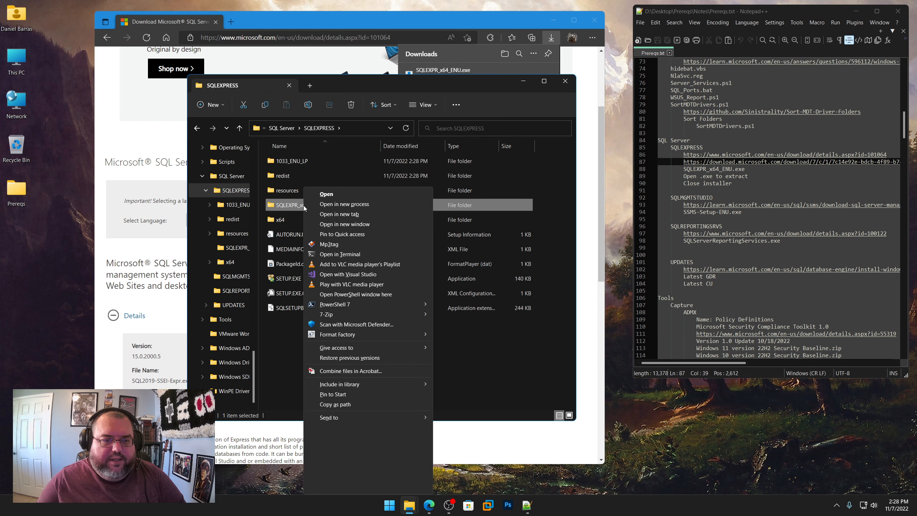
{"action": "left_click", "coordinate": [324, 466]}
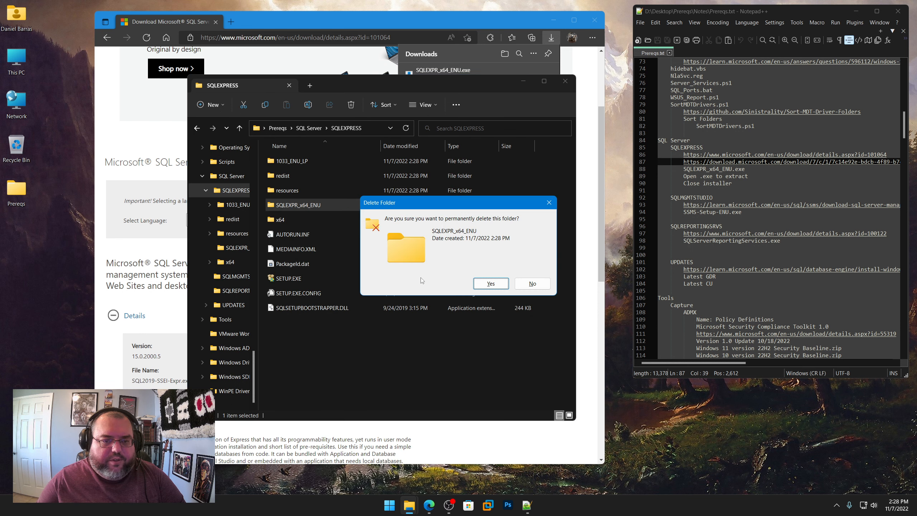
{"action": "left_click", "coordinate": [490, 283]}
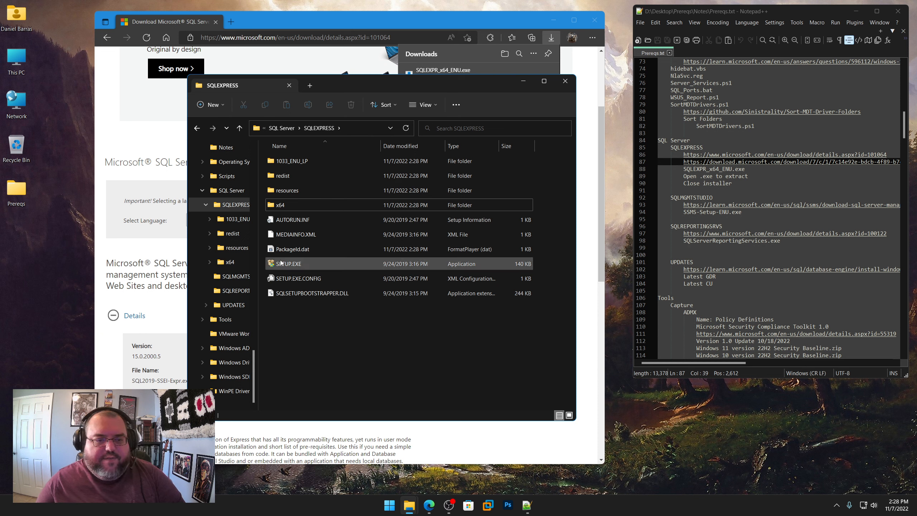
Step: Return to the SQL Server folder and open the SSMS download page from the SQLMGMTSTUDIO link in Prereqs.txt
{"action": "left_click", "coordinate": [281, 129]}
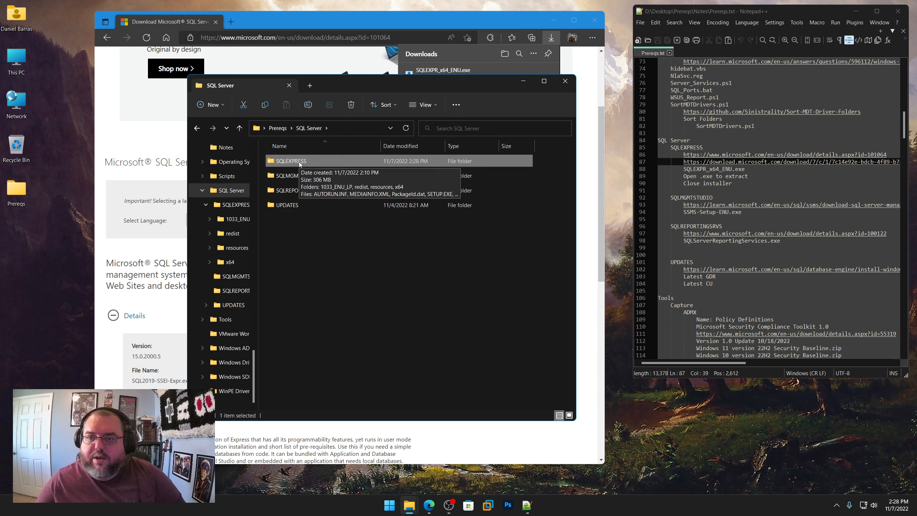
{"action": "right_click", "coordinate": [711, 205]}
{"action": "left_click", "coordinate": [729, 219]}
{"action": "left_click", "coordinate": [327, 39]}
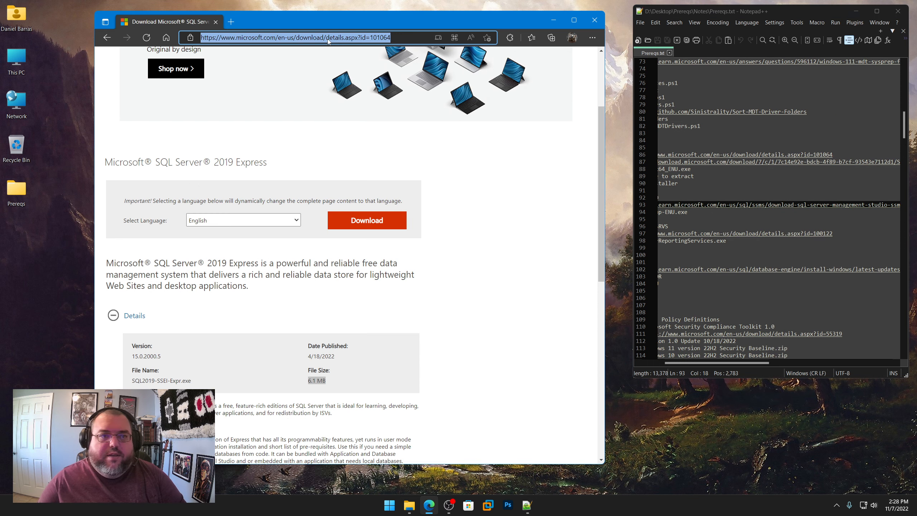
{"action": "key", "text": "ctrl+v"}
{"action": "key", "text": "Return"}
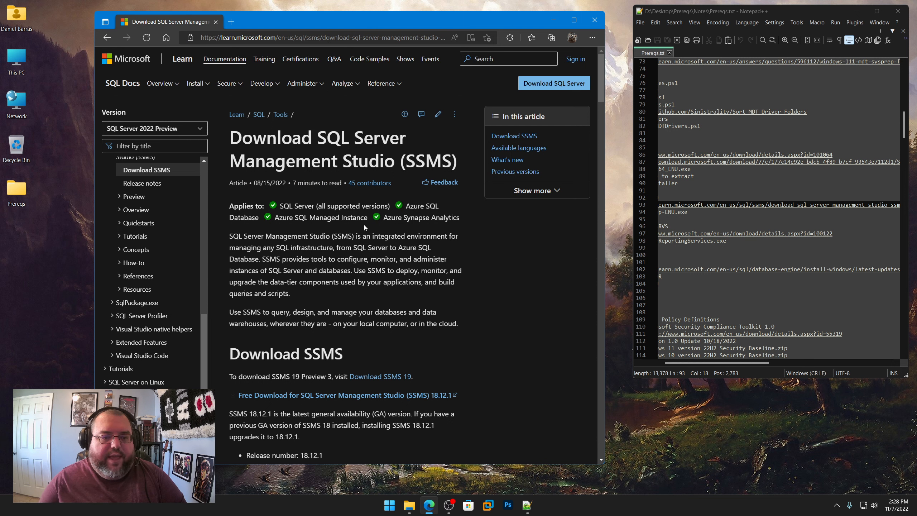
Step: Download SQL Server Management Studio 18.12.1 and save SSMS-Setup-ENU.exe in Prereqs\SQL Server\SQLMGMTSTUDIO
{"action": "scroll", "coordinate": [466, 401], "scroll_direction": "down", "scroll_amount": 4}
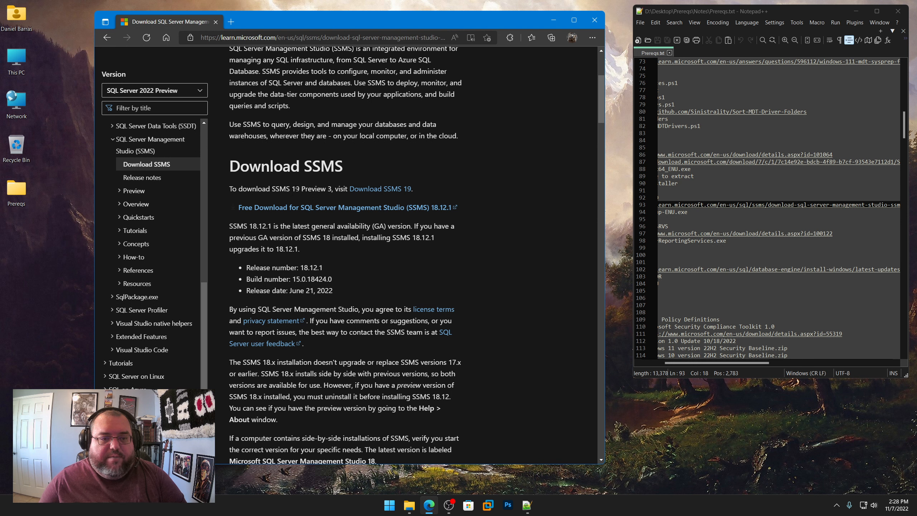
{"action": "left_click_drag", "start_coordinate": [271, 187], "coordinate": [327, 188]}
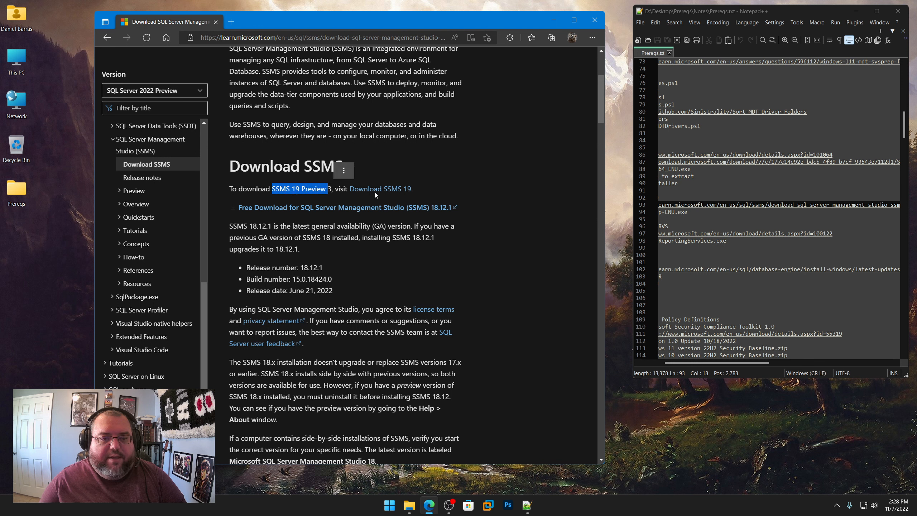
{"action": "left_click", "coordinate": [415, 216]}
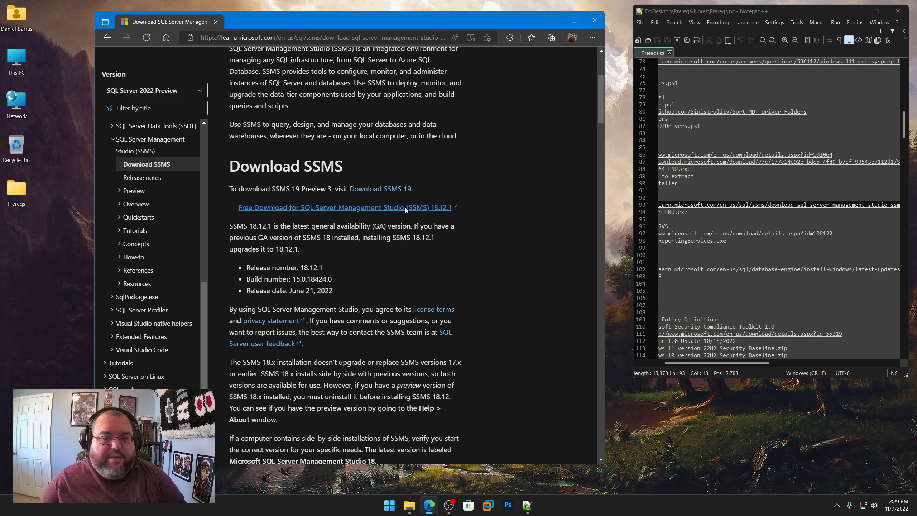
{"action": "left_click", "coordinate": [405, 206]}
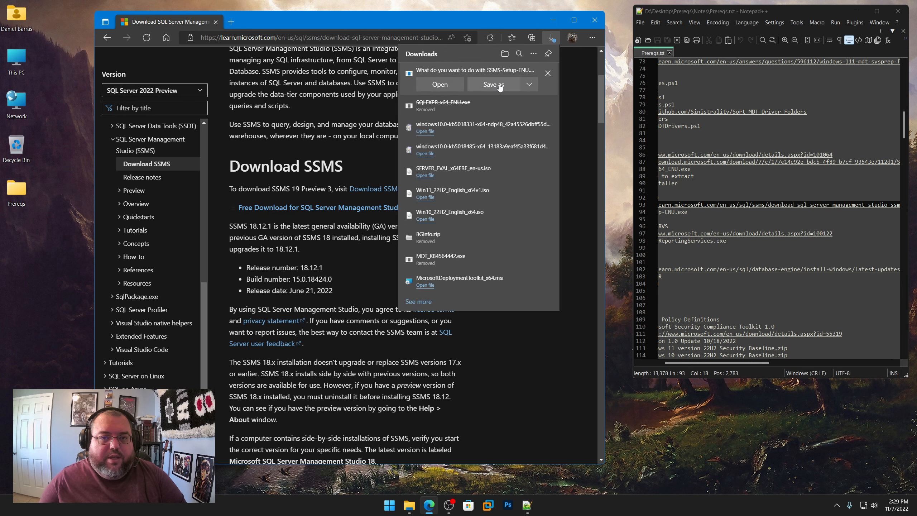
{"action": "left_click", "coordinate": [494, 84]}
{"action": "left_click", "coordinate": [248, 40]}
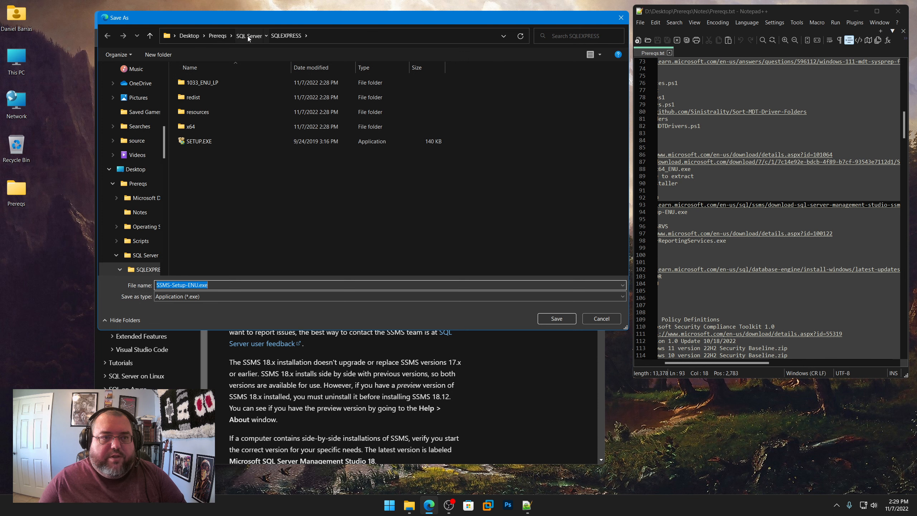
{"action": "double_click", "coordinate": [217, 95]}
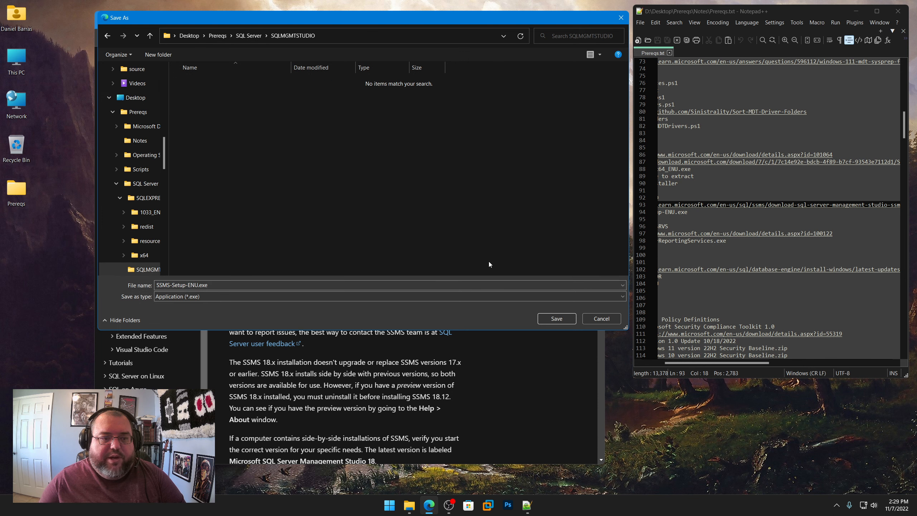
{"action": "left_click", "coordinate": [552, 318]}
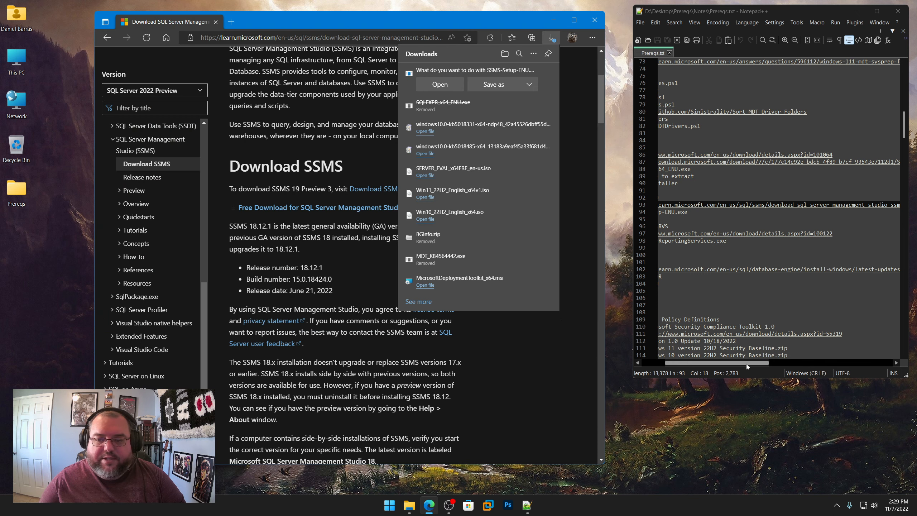
Step: Open the Reporting Services download page from the SQLREPORTINGSRVS link in Prereqs.txt and expand its details
{"action": "left_click_drag", "start_coordinate": [746, 364], "coordinate": [675, 362]}
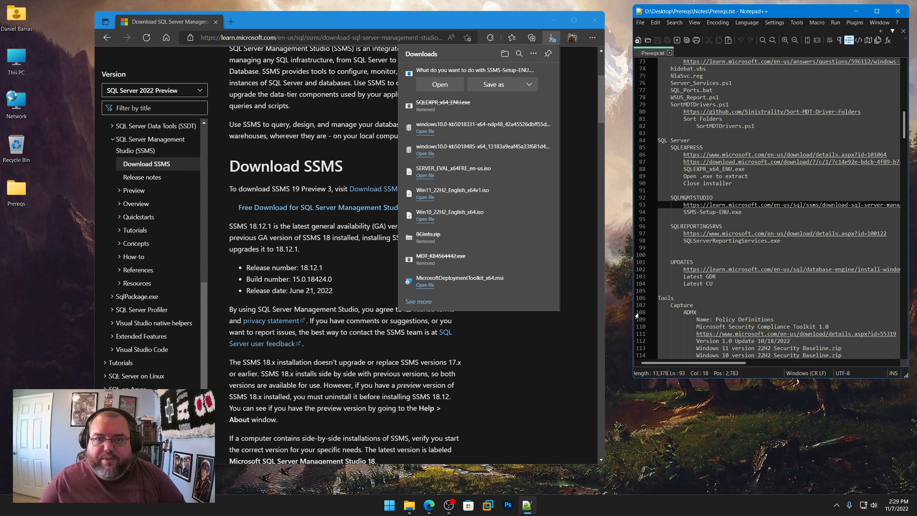
{"action": "right_click", "coordinate": [718, 234]}
{"action": "left_click", "coordinate": [743, 250]}
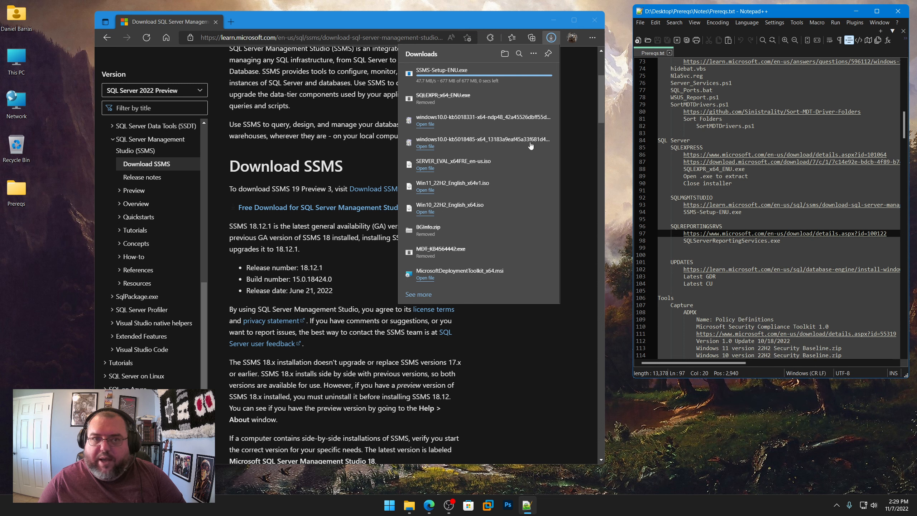
{"action": "left_click", "coordinate": [371, 33]}
{"action": "key", "text": "ctrl+v"}
{"action": "key", "text": "Return"}
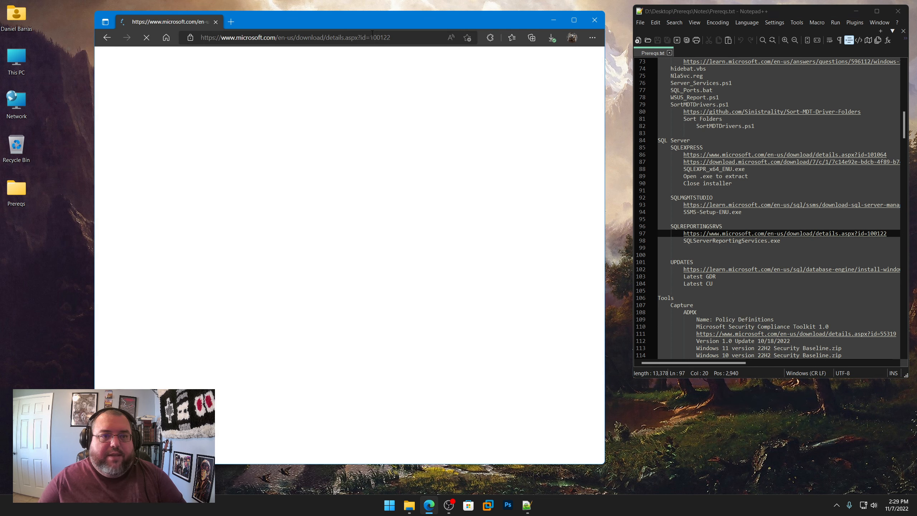
{"action": "scroll", "coordinate": [126, 307], "scroll_direction": "down", "scroll_amount": 3}
{"action": "left_click", "coordinate": [113, 304]}
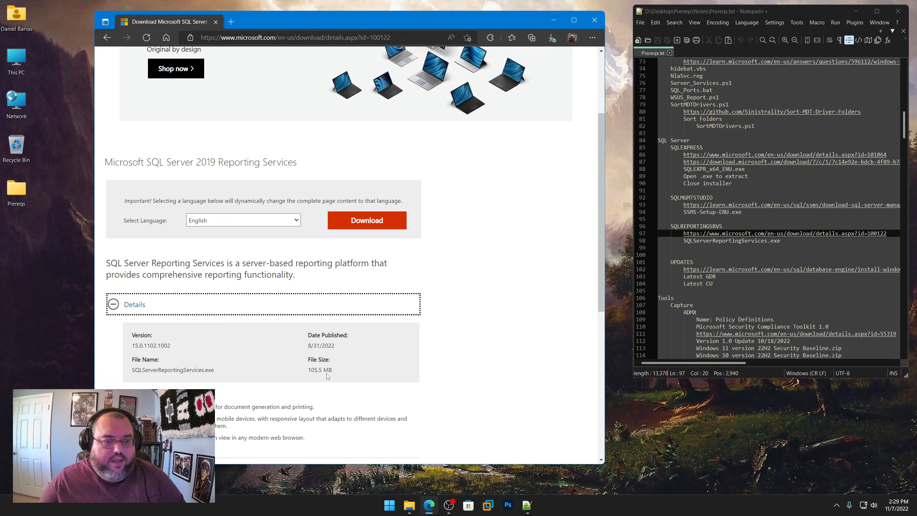
Step: Download SQL Server 2019 Reporting Services in English and save SQLServerReportingServices.exe in Prereqs\SQL Server\SQLREPORTINGSRVS
{"action": "left_click", "coordinate": [371, 220]}
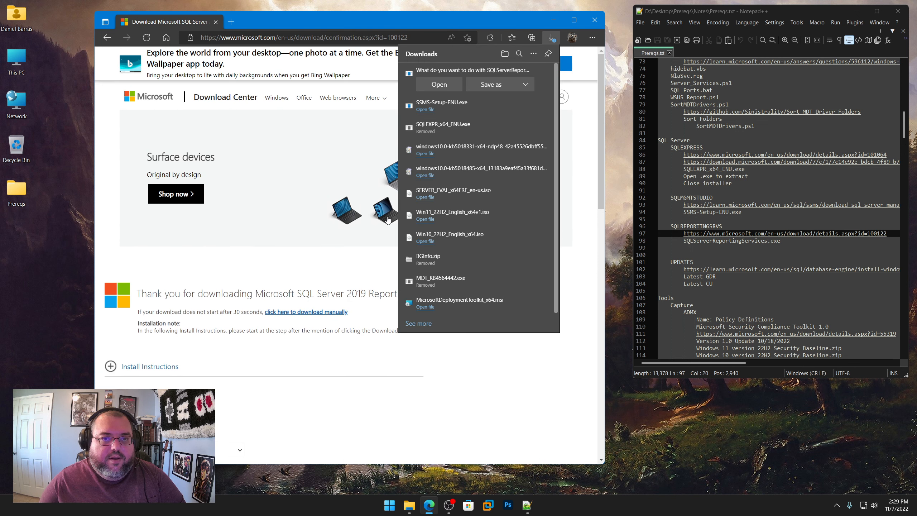
{"action": "left_click", "coordinate": [500, 83]}
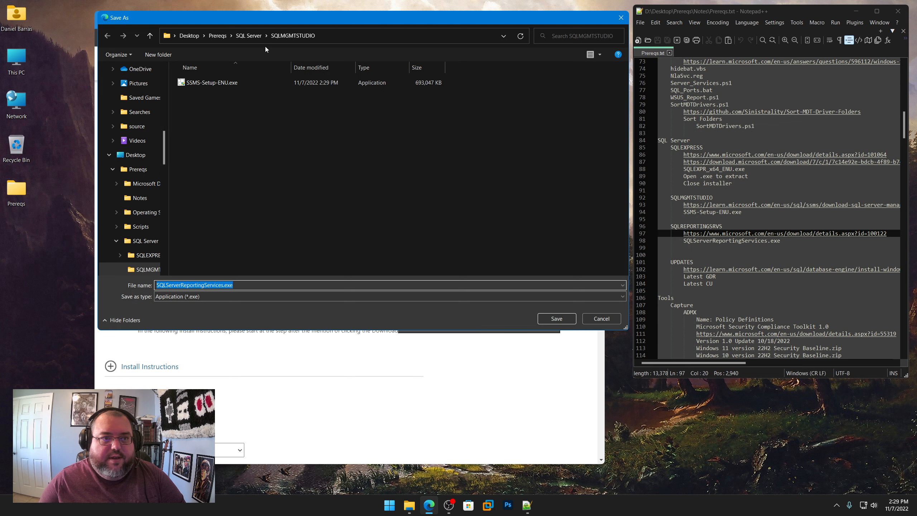
{"action": "left_click", "coordinate": [249, 36]}
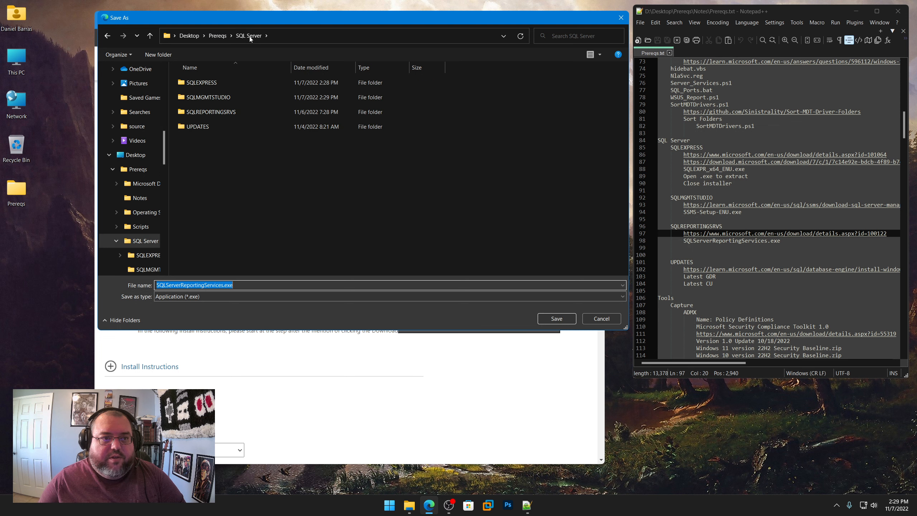
{"action": "left_click", "coordinate": [226, 113]}
{"action": "double_click", "coordinate": [227, 112]}
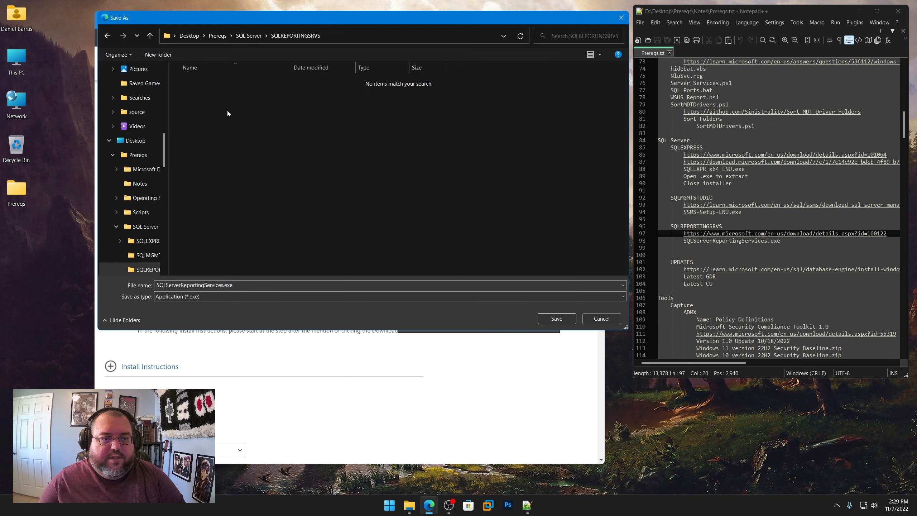
{"action": "left_click", "coordinate": [557, 320]}
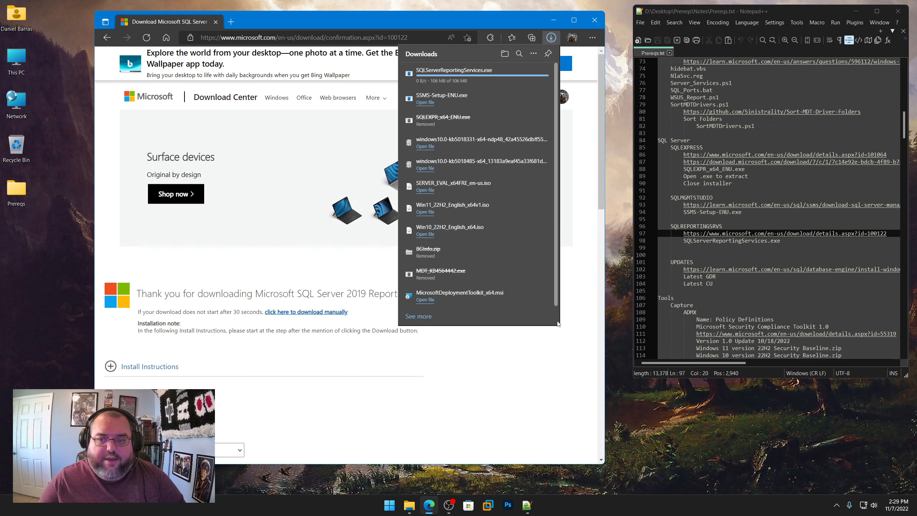
Step: Open the latest SQL Server updates page from the UPDATES link in Prereqs.txt
{"action": "right_click", "coordinate": [743, 270]}
{"action": "left_click", "coordinate": [770, 285]}
{"action": "scroll", "coordinate": [771, 285], "scroll_direction": "right", "scroll_amount": 5}
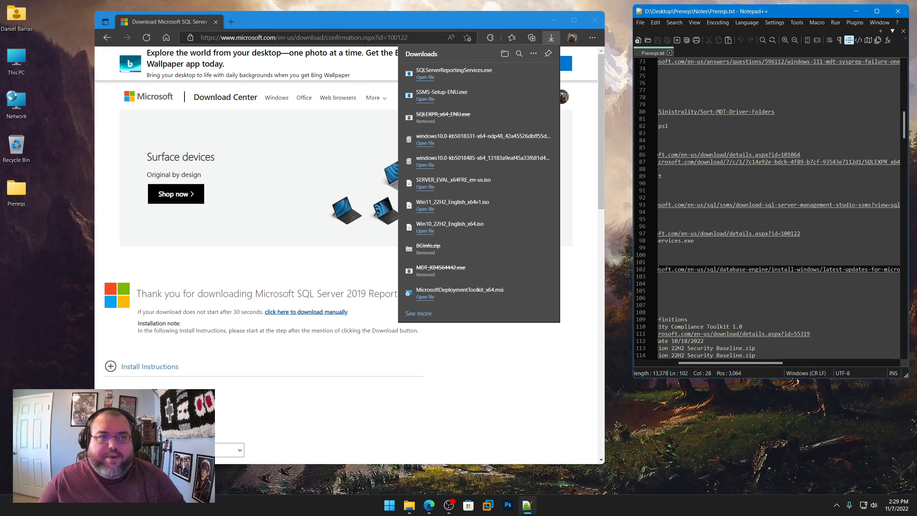
{"action": "left_click", "coordinate": [364, 40]}
{"action": "key", "text": "ctrl+v"}
{"action": "key", "text": "Return"}
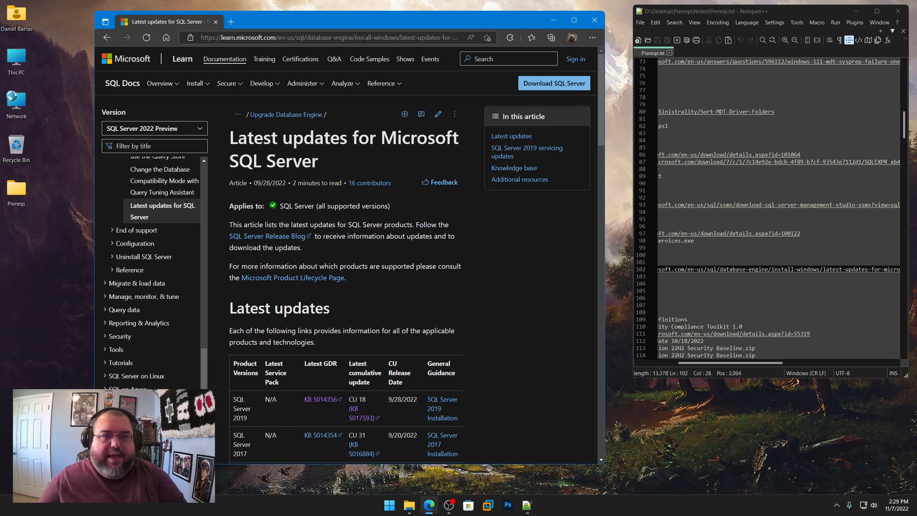
Step: Widen the browser window and open the Latest GDR article, KB 5014356, for SQL Server 2019
{"action": "scroll", "coordinate": [502, 244], "scroll_direction": "down", "scroll_amount": 3}
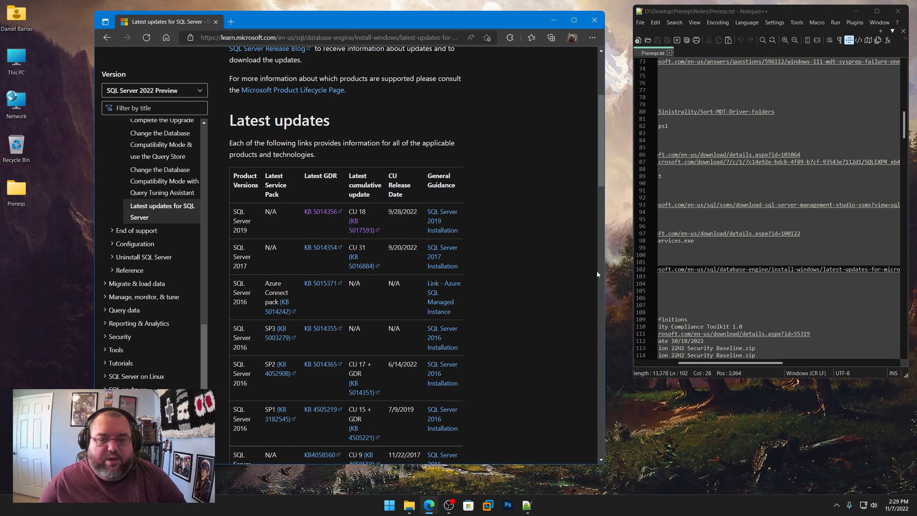
{"action": "left_click_drag", "start_coordinate": [605, 269], "coordinate": [783, 269]}
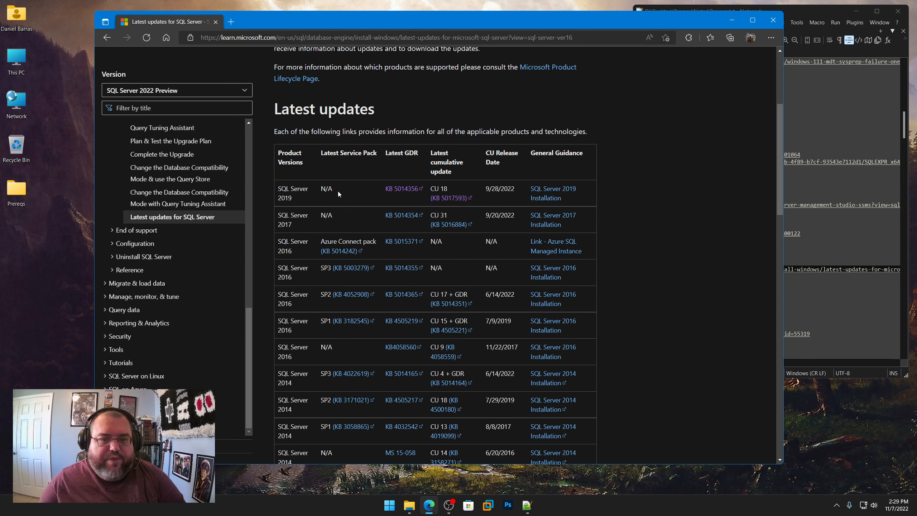
{"action": "left_click_drag", "start_coordinate": [384, 153], "coordinate": [419, 153]}
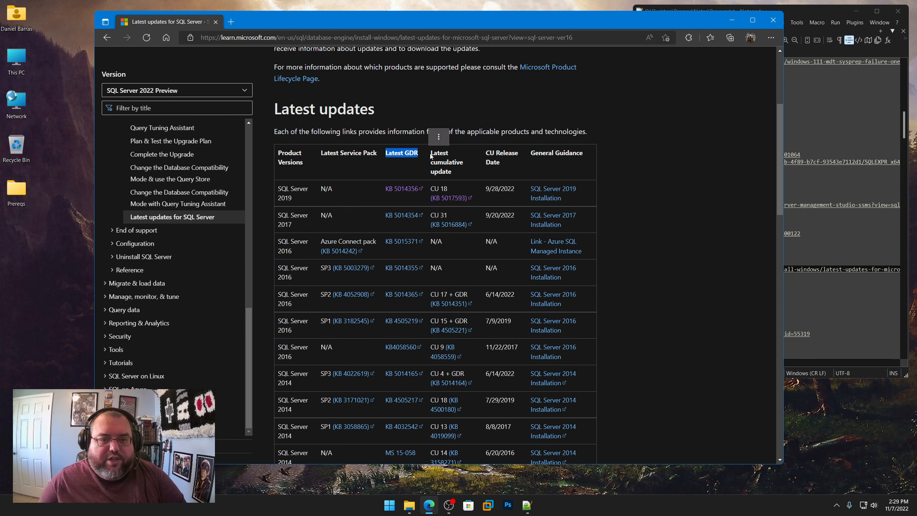
{"action": "left_click", "coordinate": [459, 171]}
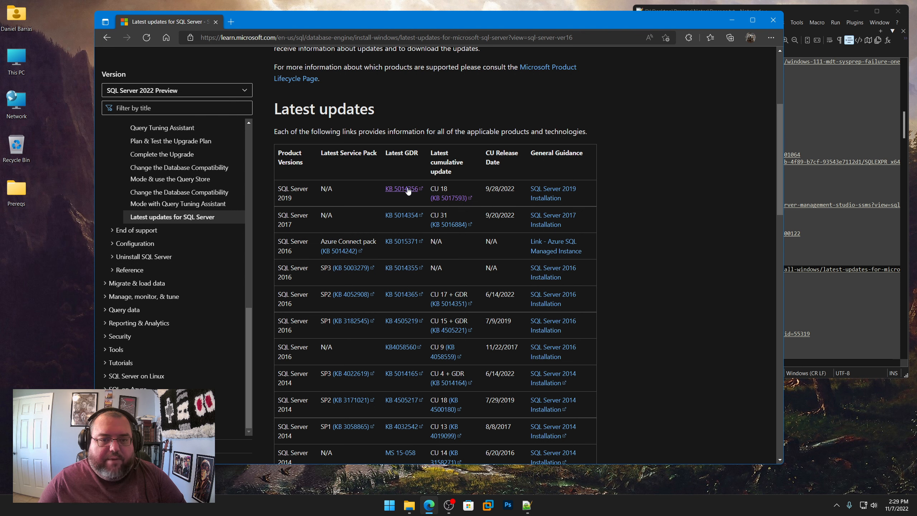
{"action": "left_click", "coordinate": [407, 189]}
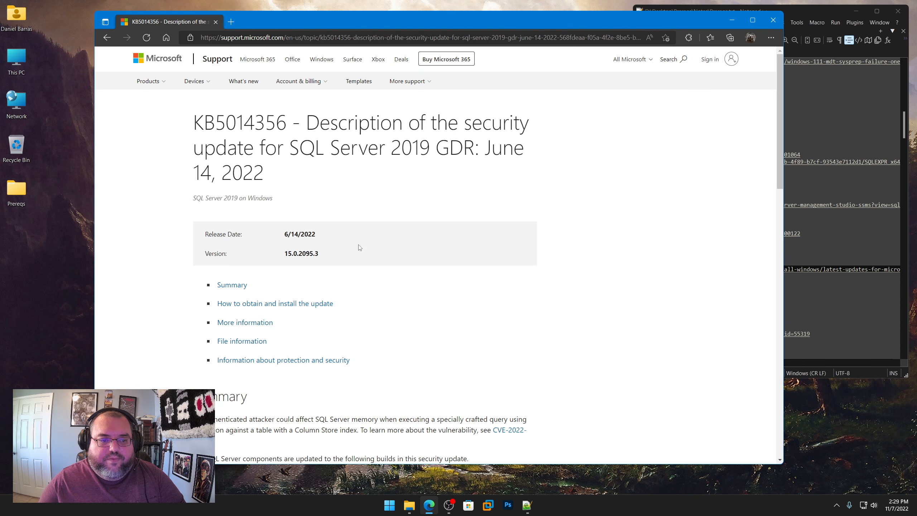
Step: Expand the Update Catalog and Download Center methods in the article and open the Download Center package page
{"action": "scroll", "coordinate": [359, 247], "scroll_direction": "down", "scroll_amount": 10}
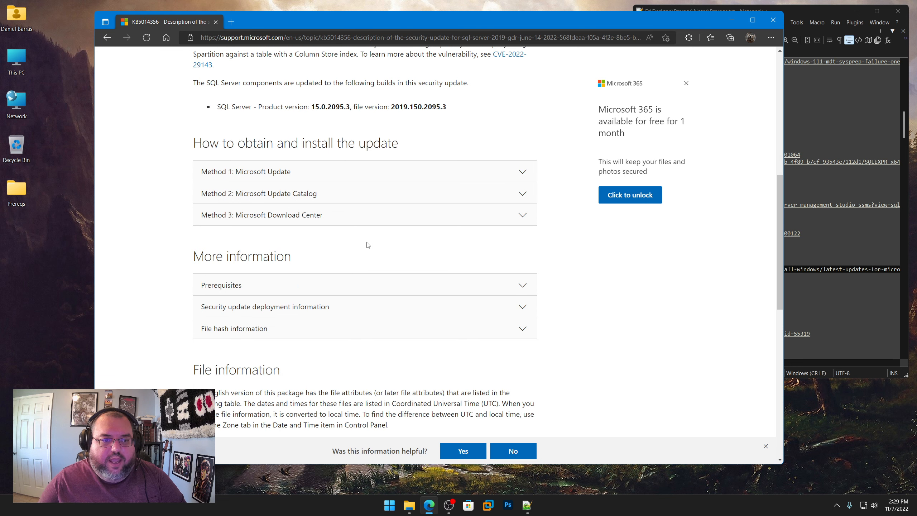
{"action": "left_click", "coordinate": [286, 197]}
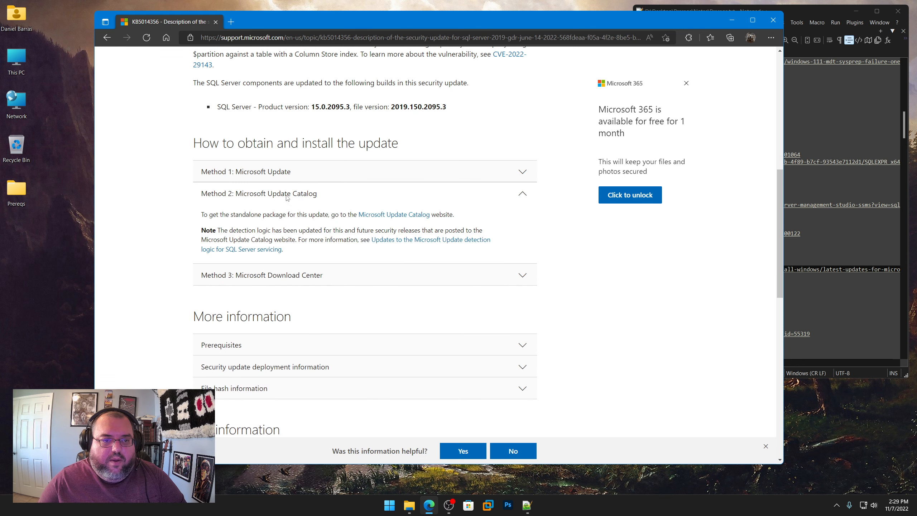
{"action": "left_click", "coordinate": [281, 281]}
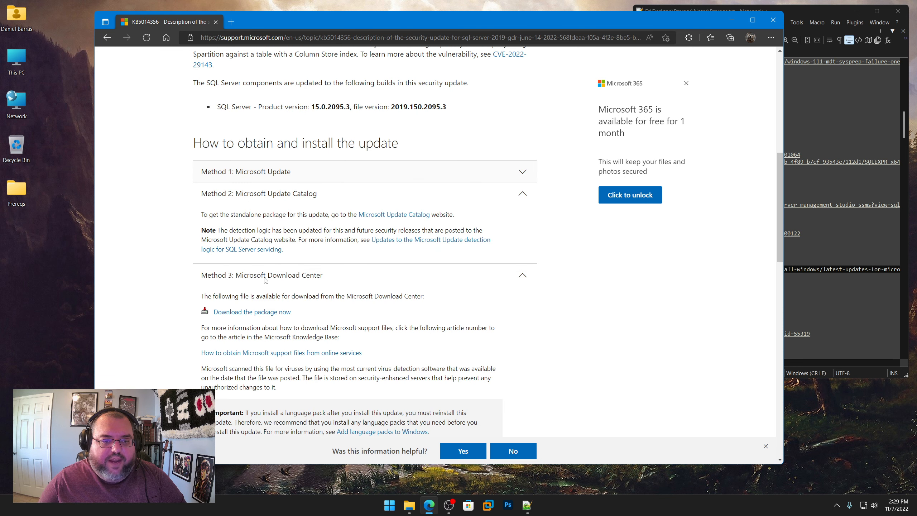
{"action": "left_click", "coordinate": [261, 312]}
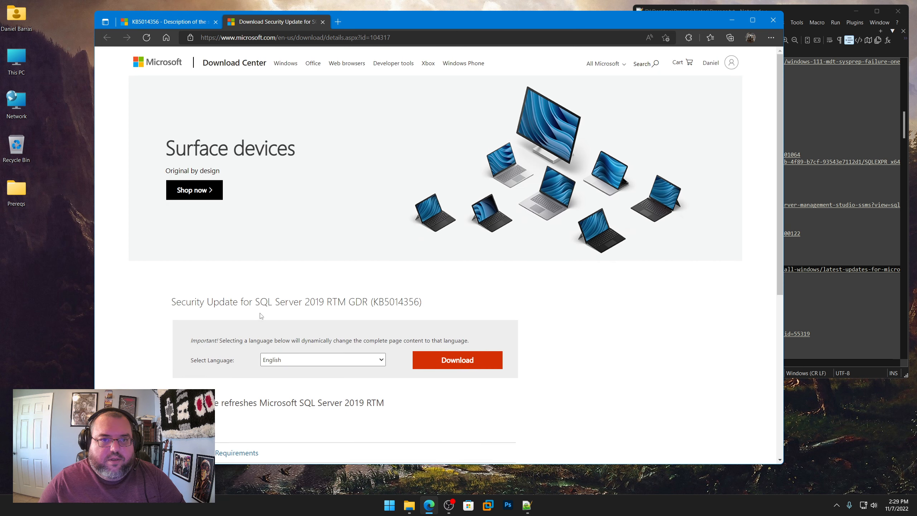
Step: Start downloading the SQL Server 2019 RTM GDR security update (KB5014356) and browse the save location to Prereqs\SQL Server\UPDATES
{"action": "scroll", "coordinate": [260, 316], "scroll_direction": "down", "scroll_amount": 5}
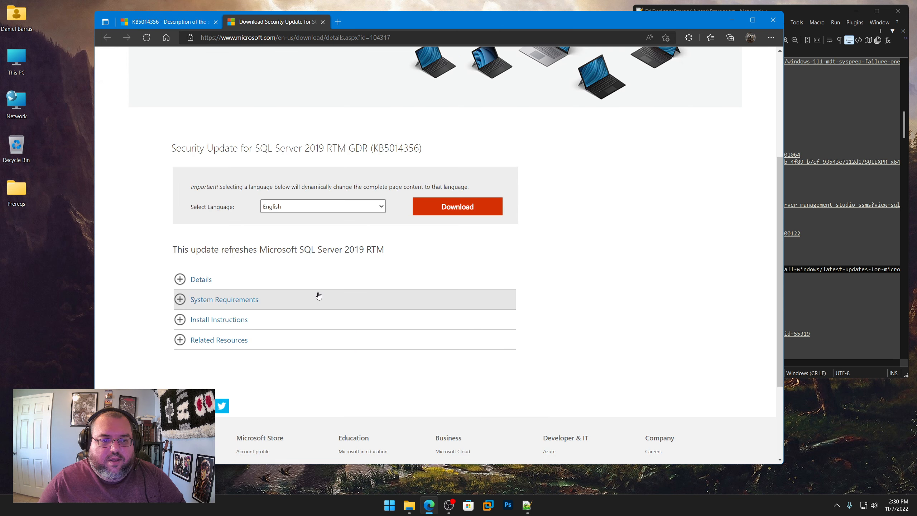
{"action": "left_click", "coordinate": [445, 210]}
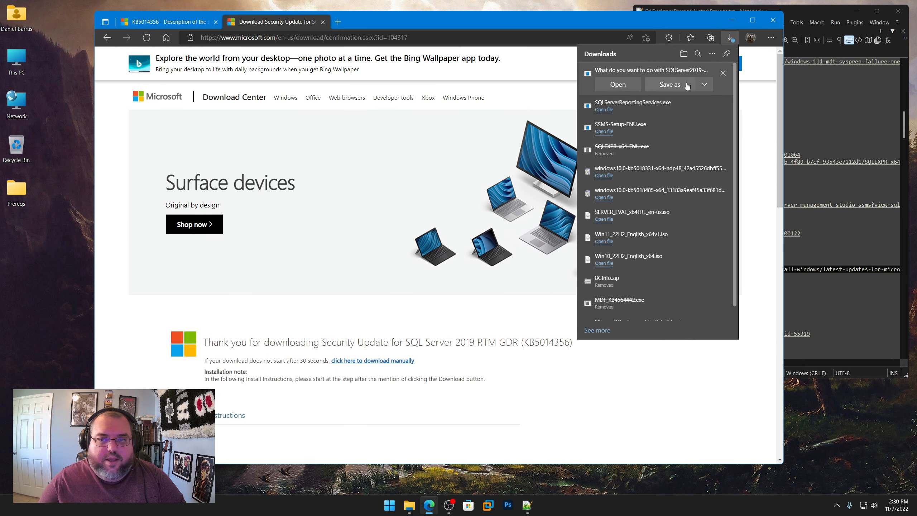
{"action": "left_click", "coordinate": [679, 85]}
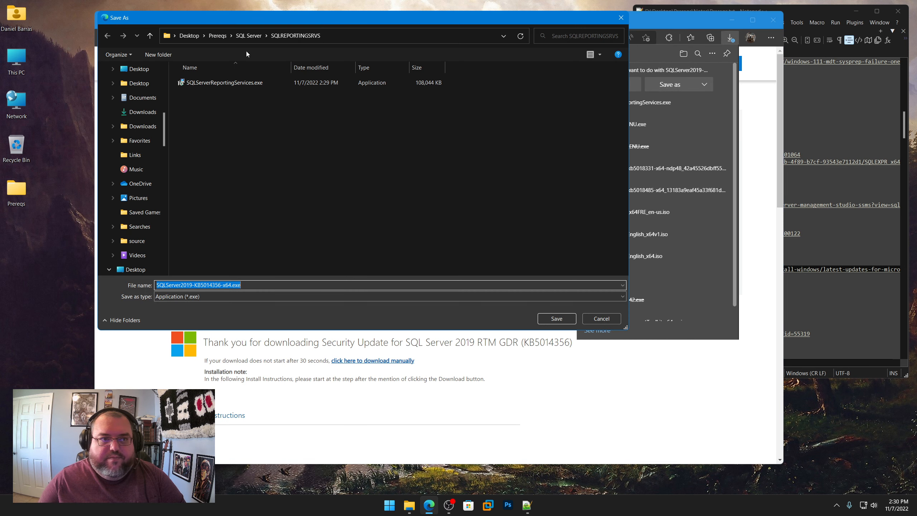
{"action": "left_click", "coordinate": [248, 36]}
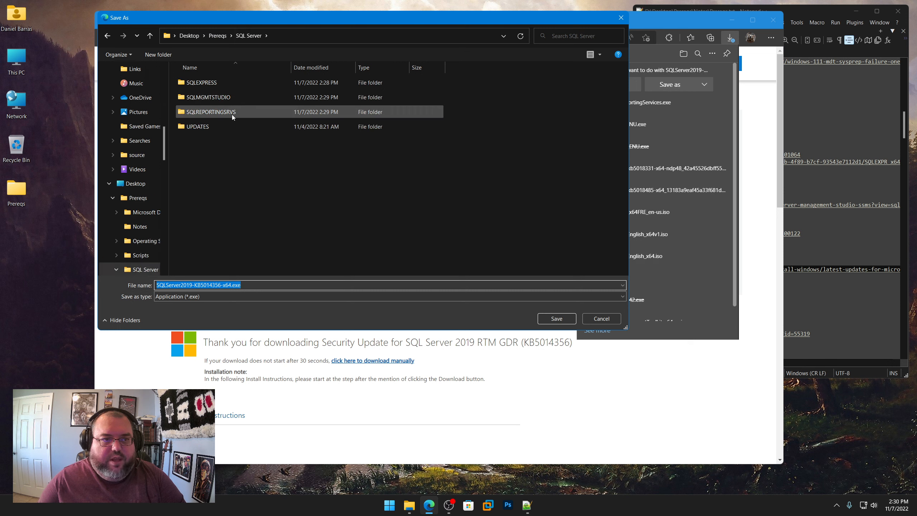
{"action": "double_click", "coordinate": [200, 125]}
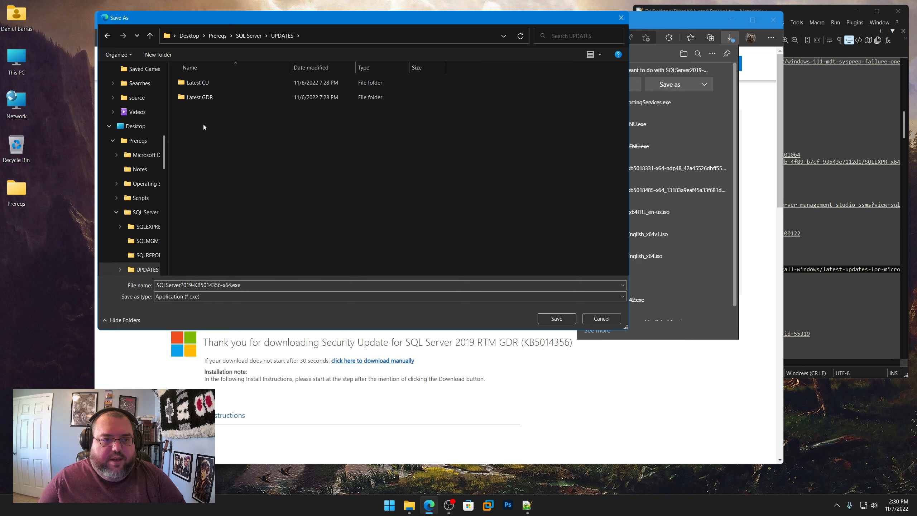
Step: Check the UPDATES entries in Prereqs.txt and save SQLServer2019-KB5014356-x64.exe in the Latest GDR folder
{"action": "left_click_drag", "start_coordinate": [424, 17], "coordinate": [346, 80]}
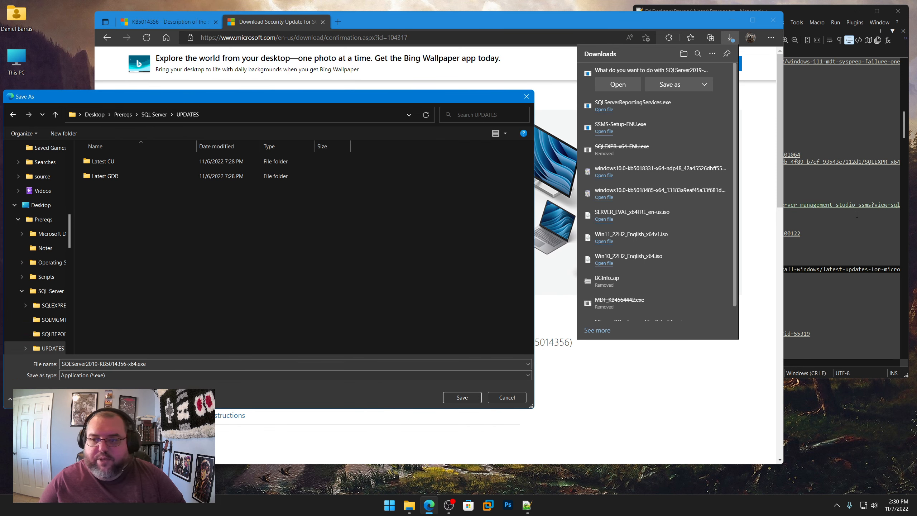
{"action": "left_click", "coordinate": [782, 272]}
{"action": "right_click", "coordinate": [782, 271]}
{"action": "left_click", "coordinate": [797, 284]}
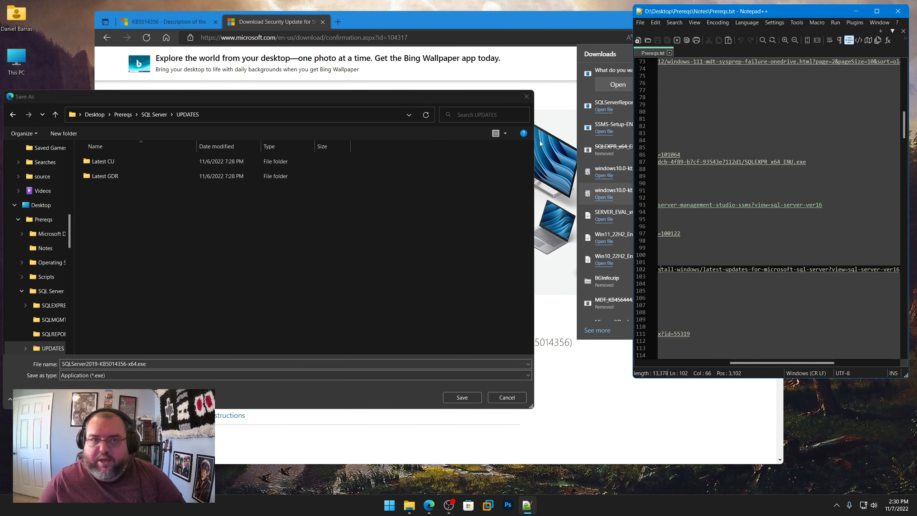
{"action": "left_click", "coordinate": [415, 24]}
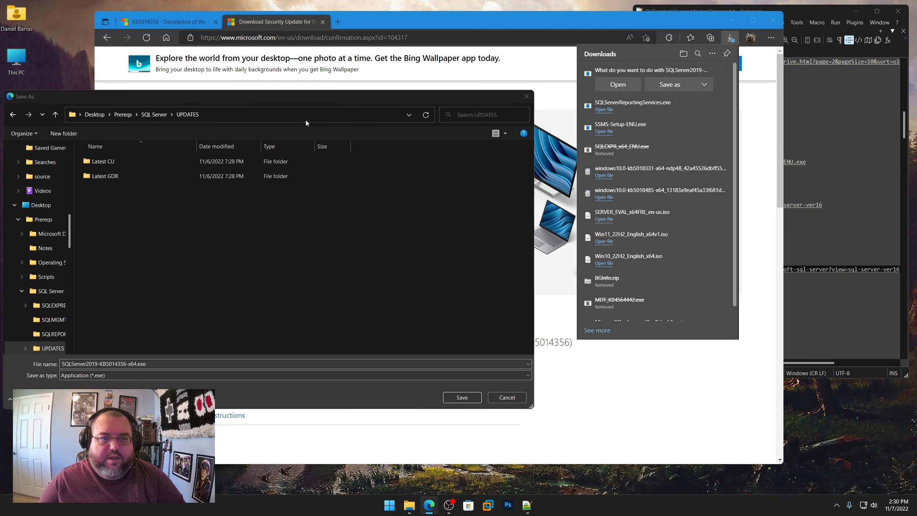
{"action": "left_click_drag", "start_coordinate": [295, 101], "coordinate": [364, 101]}
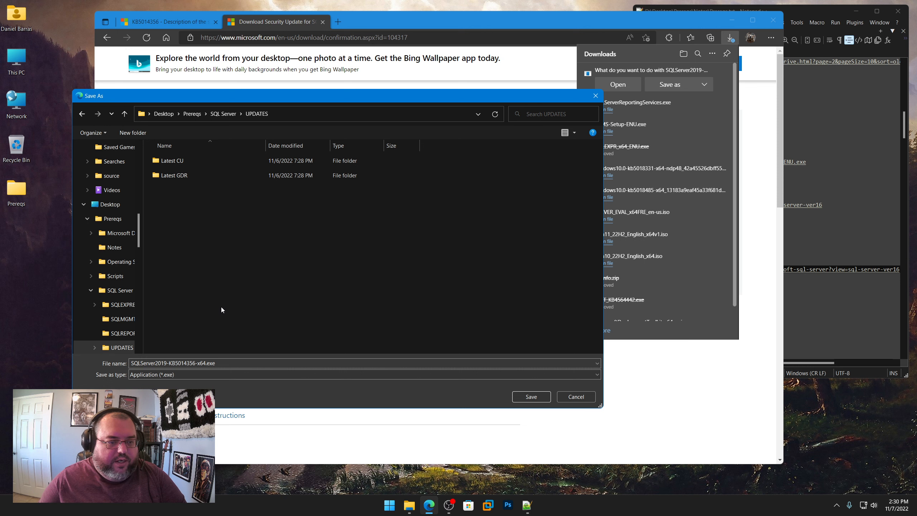
{"action": "left_click", "coordinate": [828, 260]}
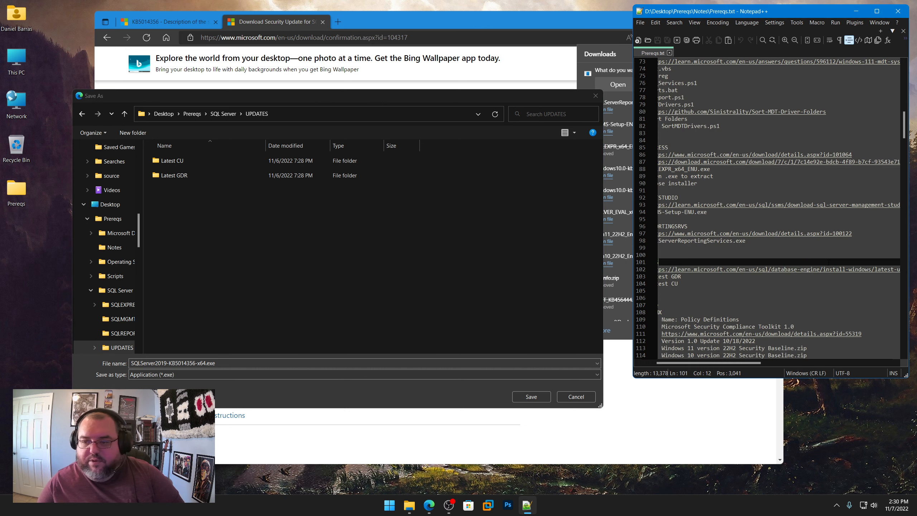
{"action": "left_click_drag", "start_coordinate": [733, 363], "coordinate": [710, 364]}
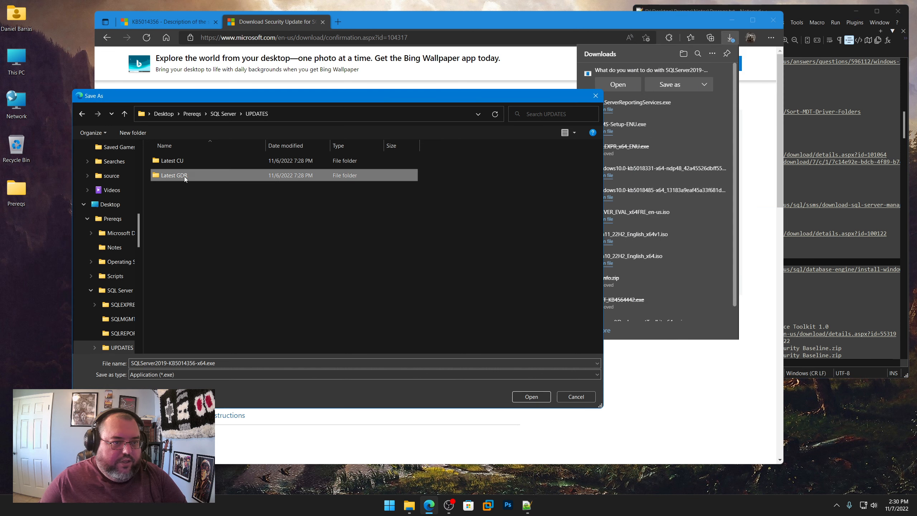
{"action": "double_click", "coordinate": [174, 175]}
{"action": "left_click", "coordinate": [535, 397]}
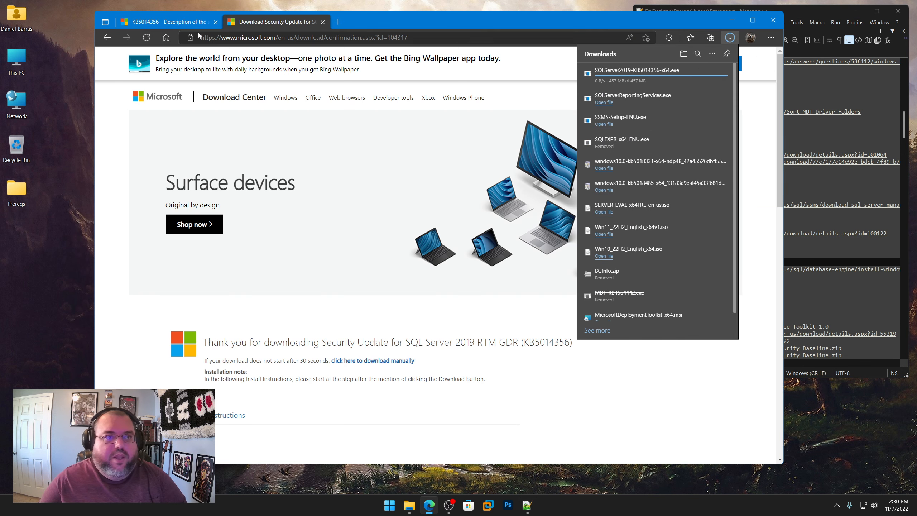
Step: Return to the latest SQL Server updates page and open the CU 18 article, KB 5017593, for SQL Server 2019
{"action": "left_click", "coordinate": [173, 23]}
{"action": "scroll", "coordinate": [208, 188], "scroll_direction": "up", "scroll_amount": 8}
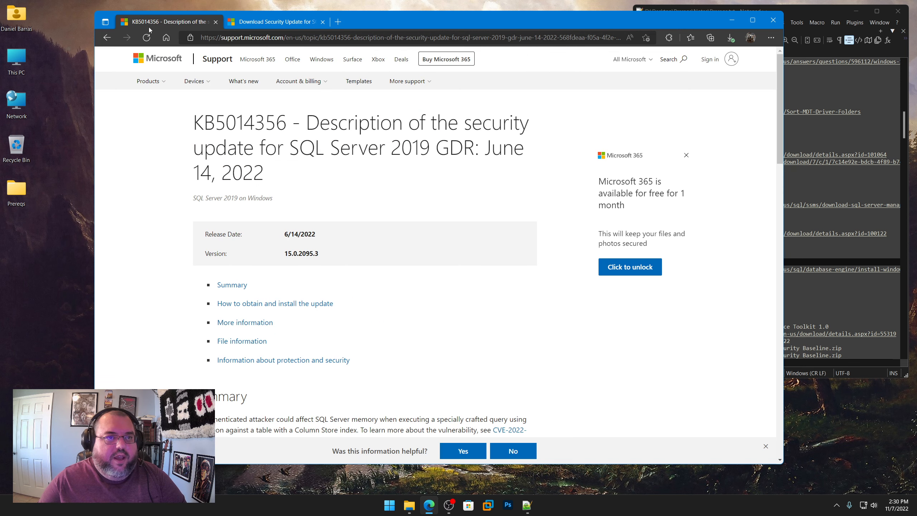
{"action": "left_click", "coordinate": [103, 42]}
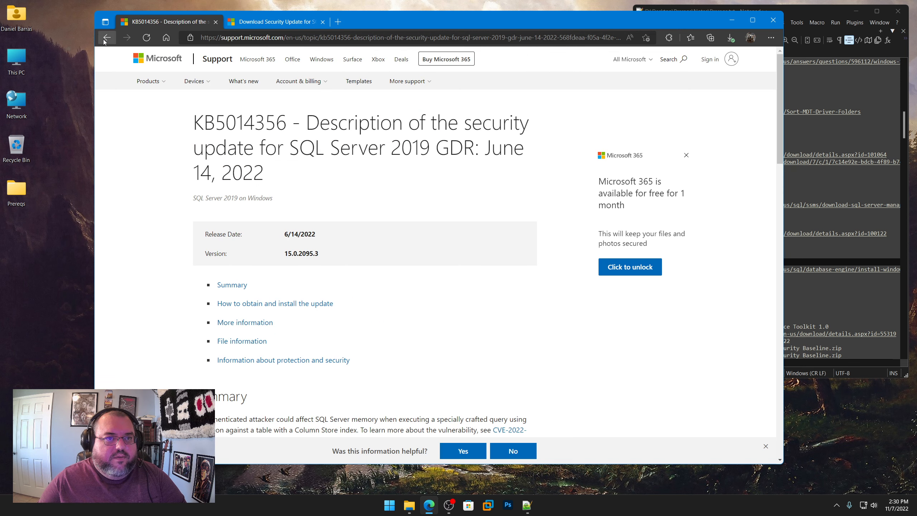
{"action": "left_click", "coordinate": [106, 41], "text": "shift"}
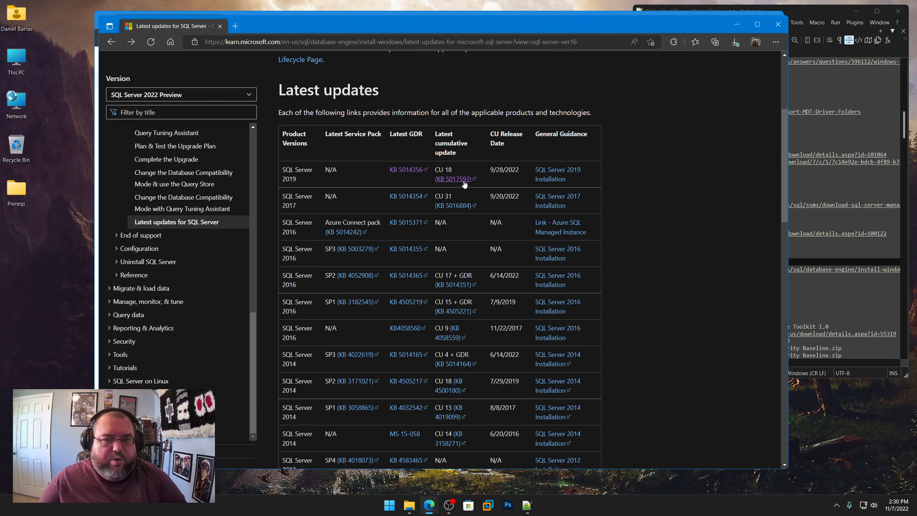
{"action": "left_click", "coordinate": [464, 184]}
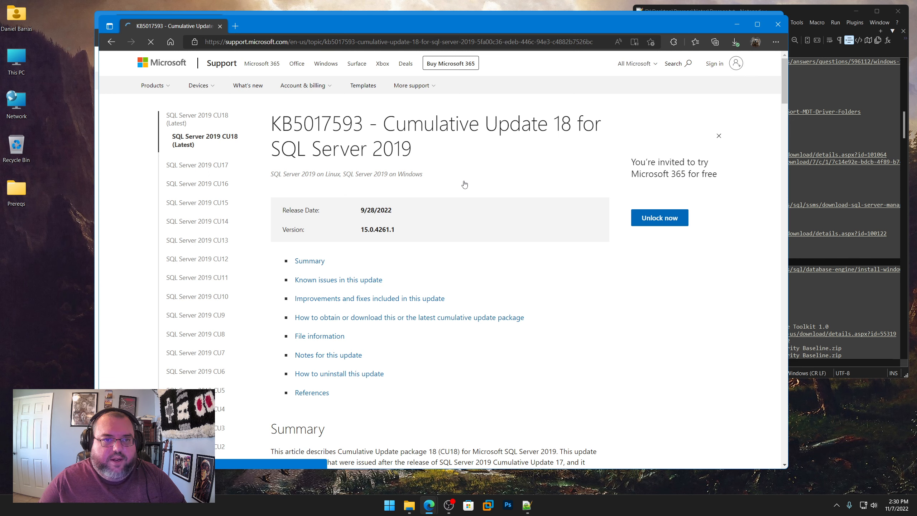
Step: Expand the instructions for obtaining this cumulative update package for Windows and start the SQL Server 2019 CU18 download
{"action": "scroll", "coordinate": [428, 242], "scroll_direction": "down", "scroll_amount": 20}
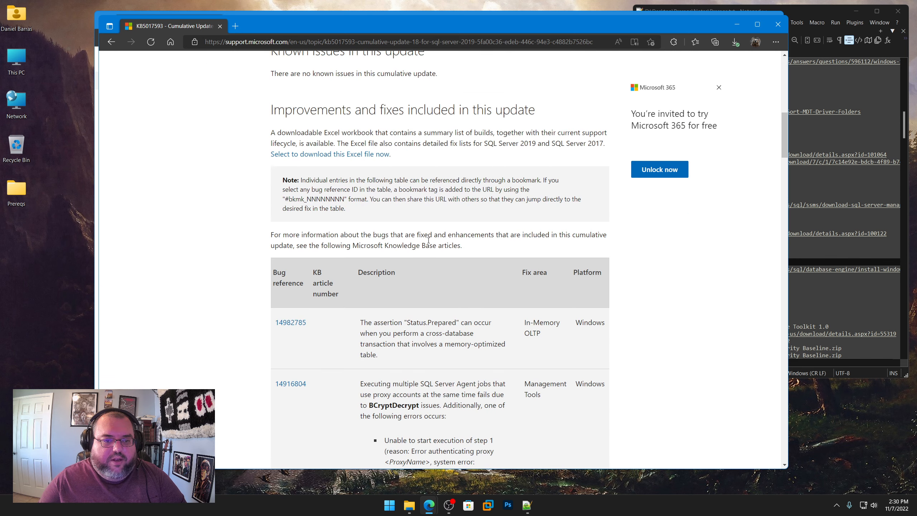
{"action": "scroll", "coordinate": [428, 242], "scroll_direction": "down", "scroll_amount": 20}
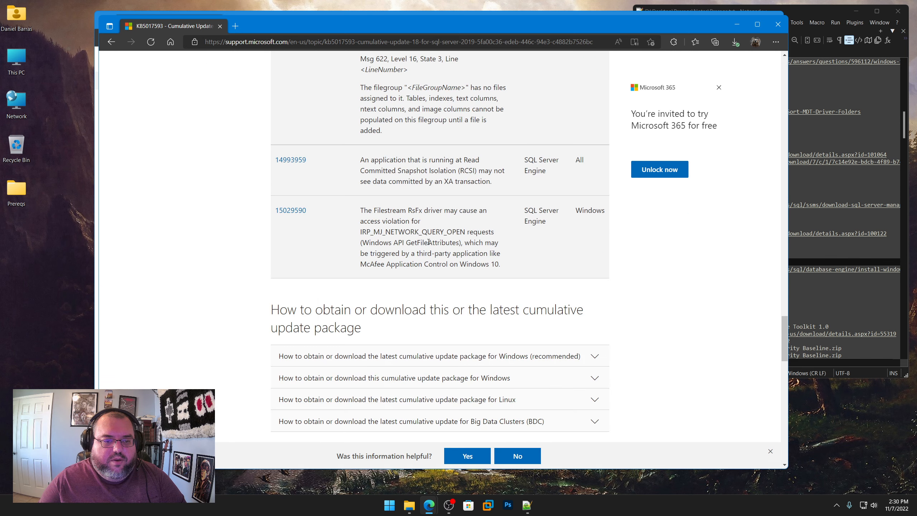
{"action": "scroll", "coordinate": [429, 244], "scroll_direction": "up", "scroll_amount": 5}
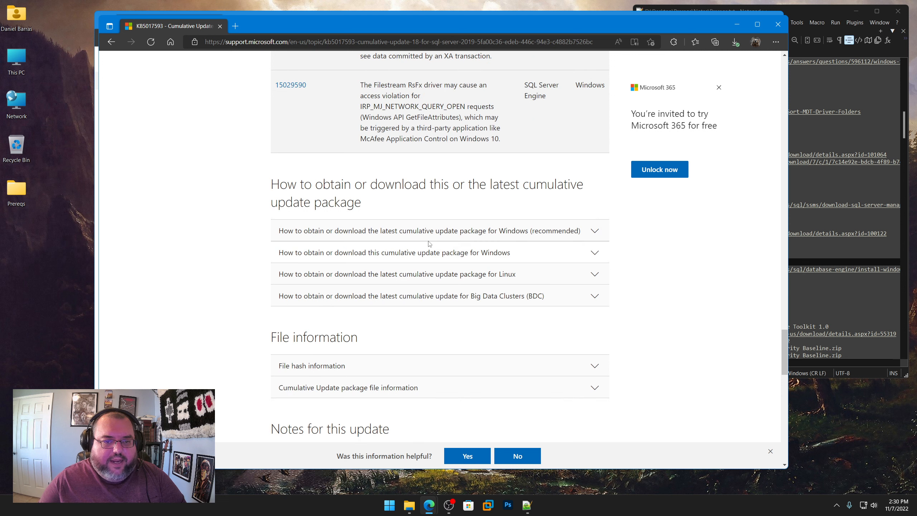
{"action": "left_click", "coordinate": [366, 254]}
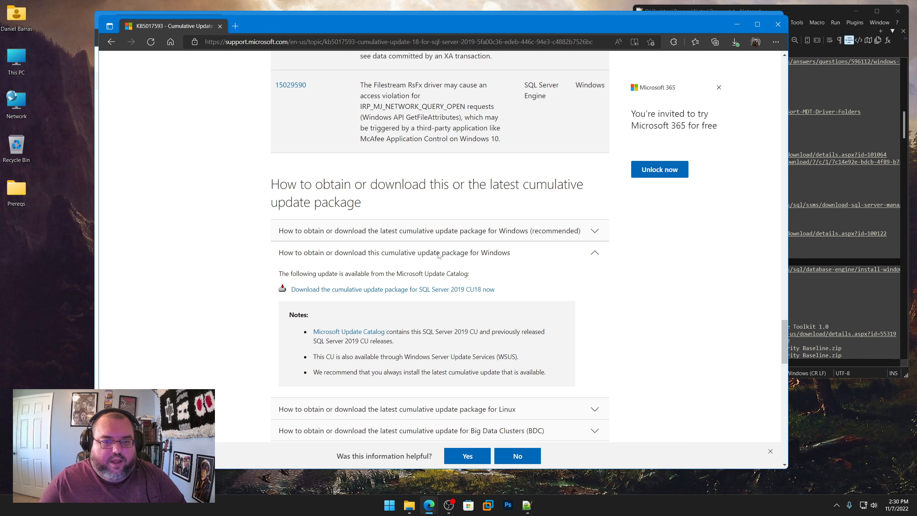
{"action": "left_click", "coordinate": [442, 291]}
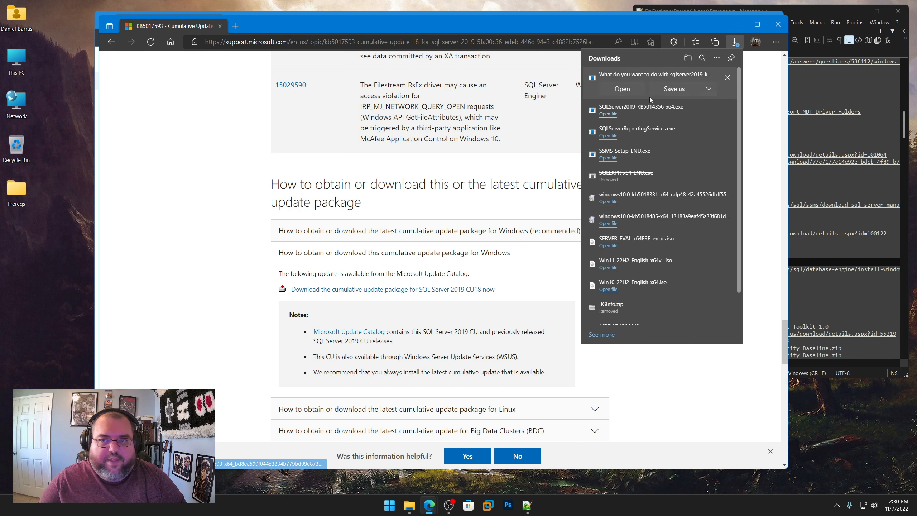
Step: Save the SQL Server 2019 KB5017593 installer in Prereqs\SQL Server\UPDATES\Latest CU
{"action": "left_click", "coordinate": [664, 87]}
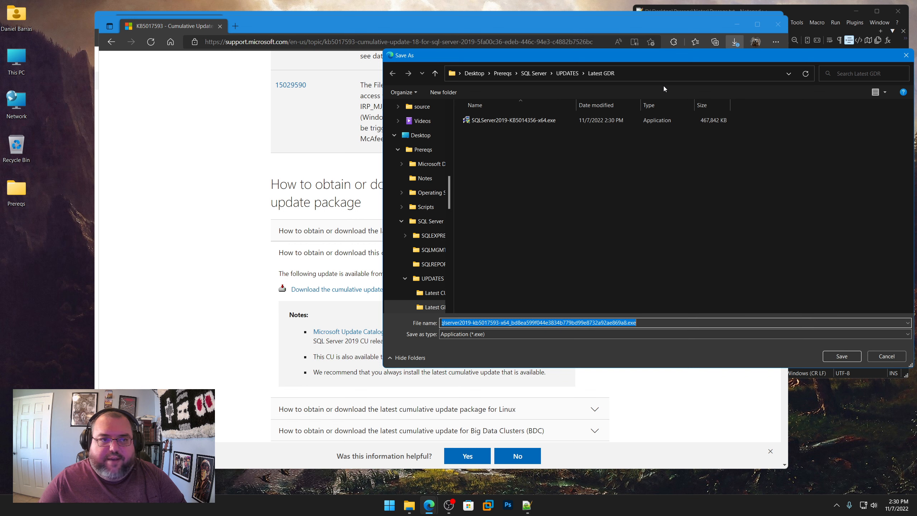
{"action": "left_click", "coordinate": [565, 77]}
{"action": "double_click", "coordinate": [488, 121]}
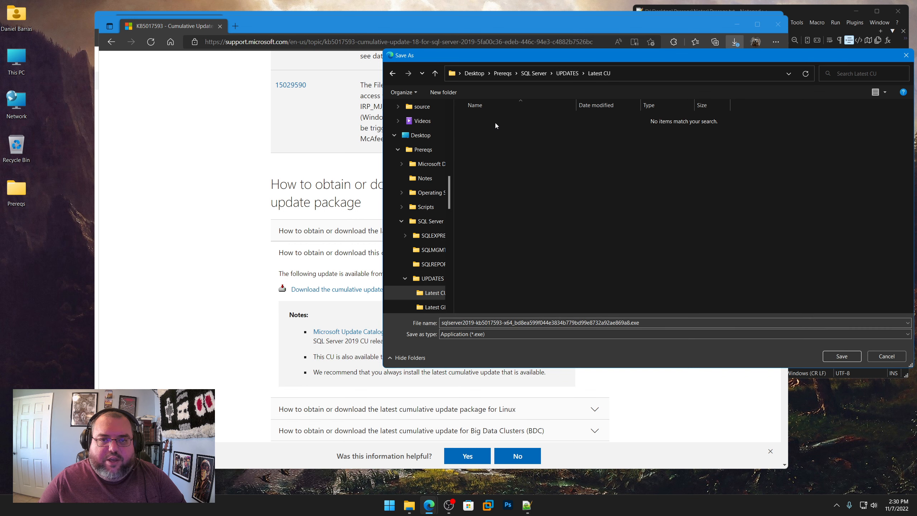
{"action": "left_click", "coordinate": [842, 356]}
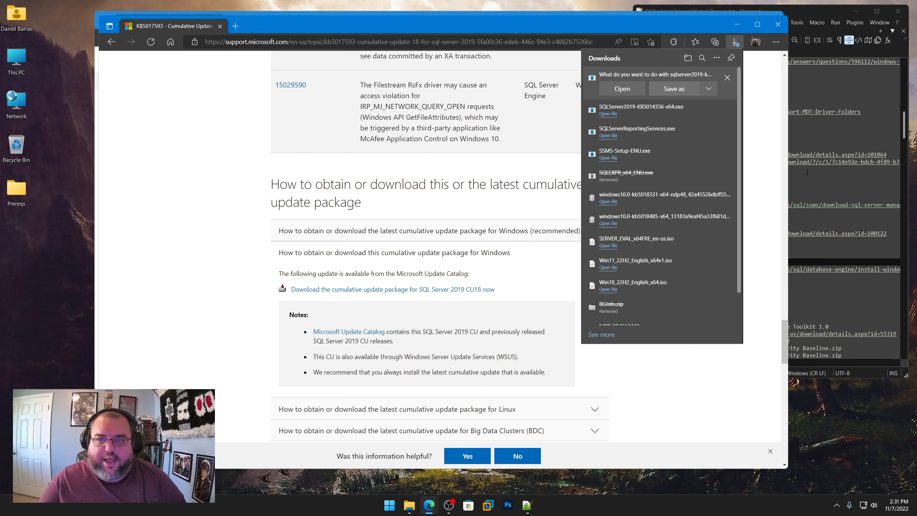
Step: Close the browser window holding the KB5014356 article, reposition the remaining one and show the CU18 download progress
{"action": "left_click_drag", "start_coordinate": [599, 29], "coordinate": [554, 58]}
{"action": "left_click", "coordinate": [653, 21]}
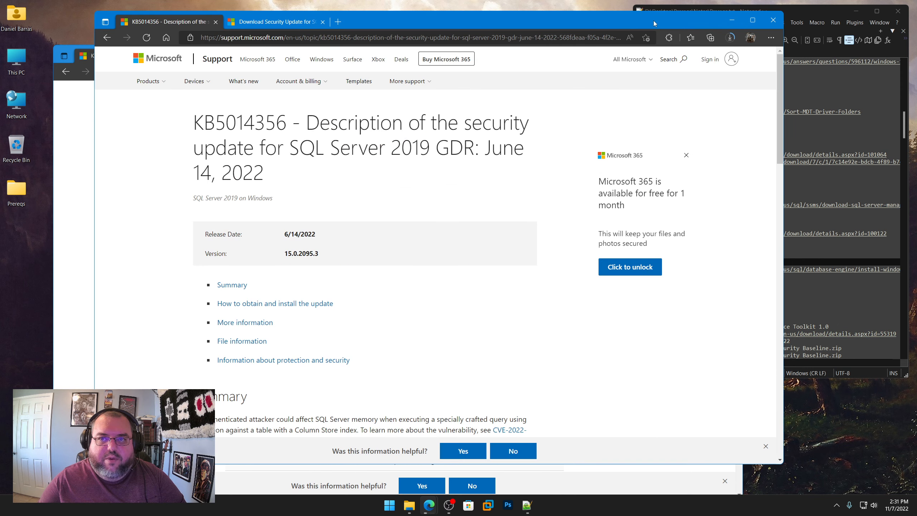
{"action": "left_click", "coordinate": [773, 19]}
{"action": "left_click_drag", "start_coordinate": [472, 56], "coordinate": [456, 30]}
{"action": "left_click", "coordinate": [673, 45]}
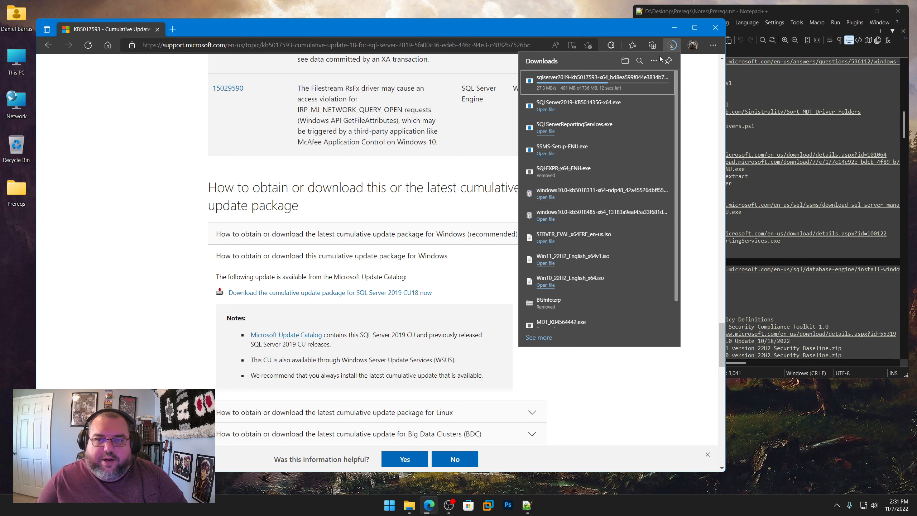
Step: Review the end of the SQL Server UPDATES section and the Tools > Capture > ADMX entries in Prereqs.txt
{"action": "left_click", "coordinate": [797, 180]}
{"action": "scroll", "coordinate": [726, 289], "scroll_direction": "down", "scroll_amount": 3}
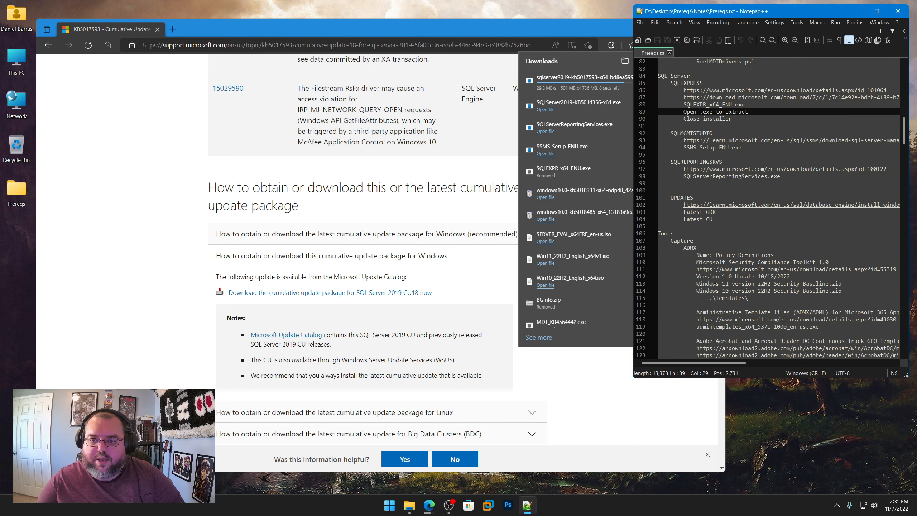
{"action": "left_click_drag", "start_coordinate": [714, 218], "coordinate": [690, 219]}
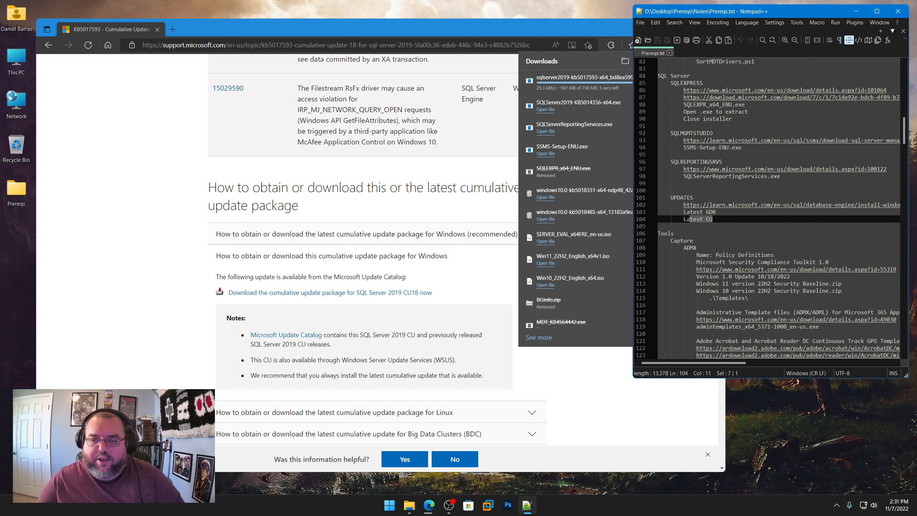
{"action": "scroll", "coordinate": [719, 230], "scroll_direction": "down", "scroll_amount": 6}
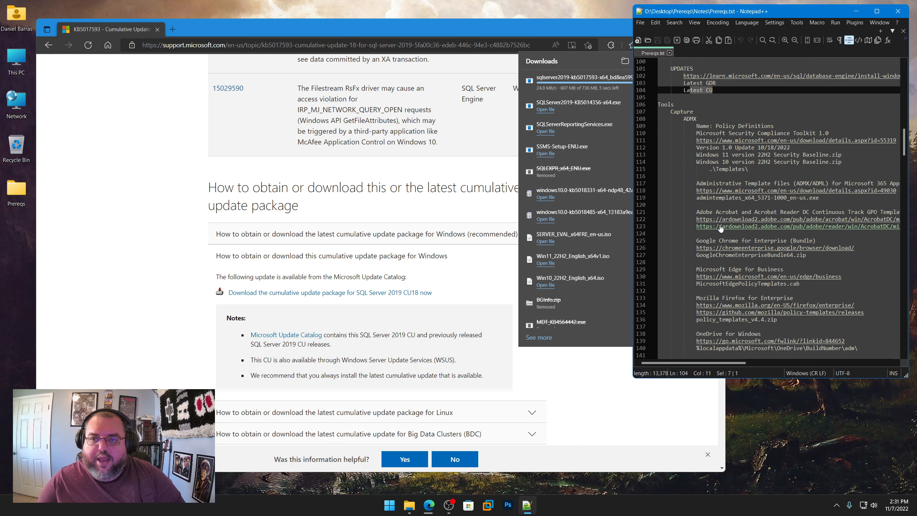
{"action": "left_click", "coordinate": [675, 176]}
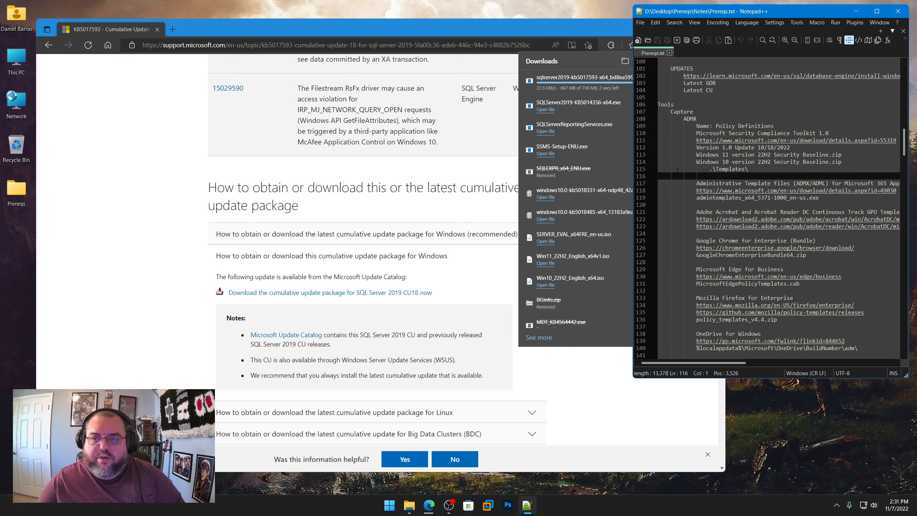
{"action": "double_click", "coordinate": [689, 119]}
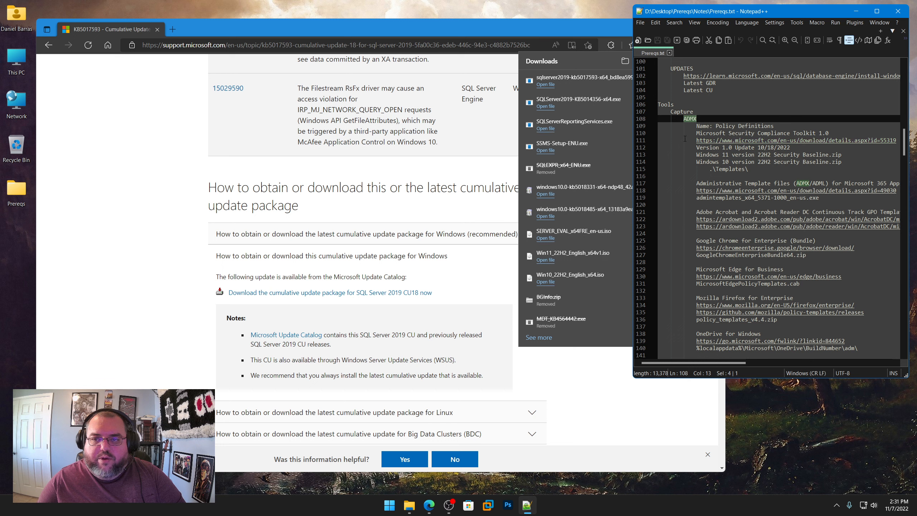
{"action": "left_click", "coordinate": [669, 168]}
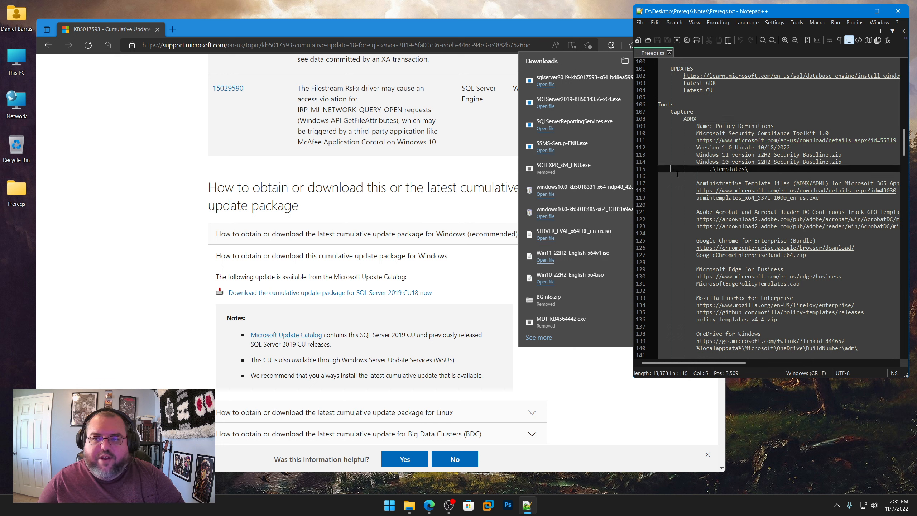
Step: Open the Prereqs folder from the desktop and browse to Tools\Capture\ADMX
{"action": "double_click", "coordinate": [5, 199]}
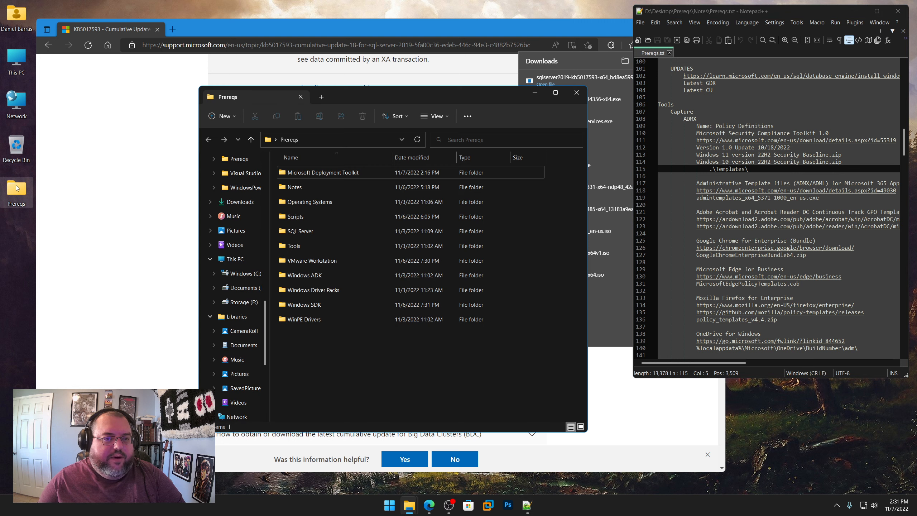
{"action": "double_click", "coordinate": [304, 245]}
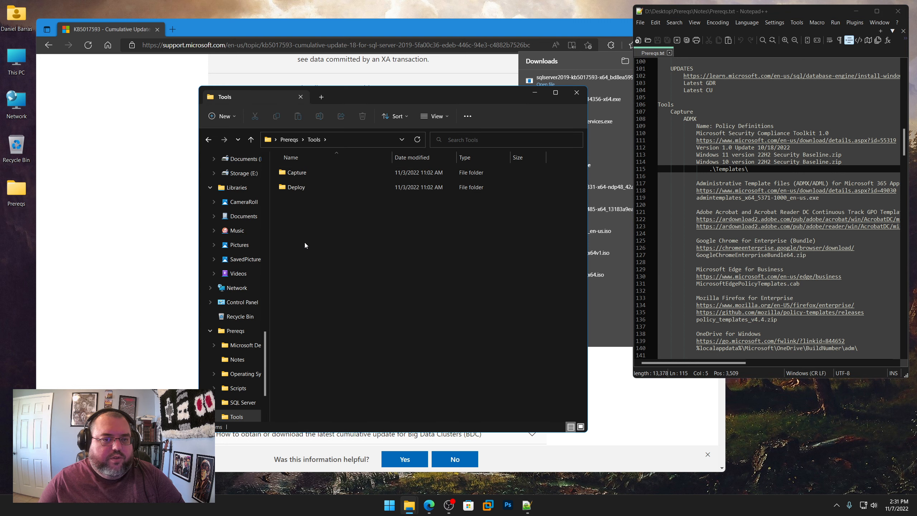
{"action": "double_click", "coordinate": [302, 176]}
{"action": "left_click", "coordinate": [299, 174]}
{"action": "double_click", "coordinate": [298, 173]}
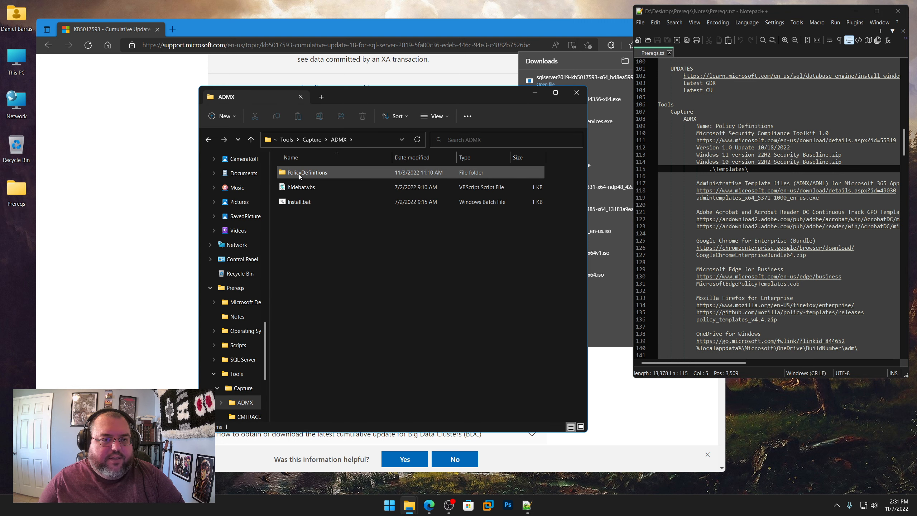
Step: Open the PolicyDefinitions folder inside ADMX and look through its ADMX template files
{"action": "double_click", "coordinate": [299, 173]}
{"action": "scroll", "coordinate": [299, 173], "scroll_direction": "down", "scroll_amount": 5}
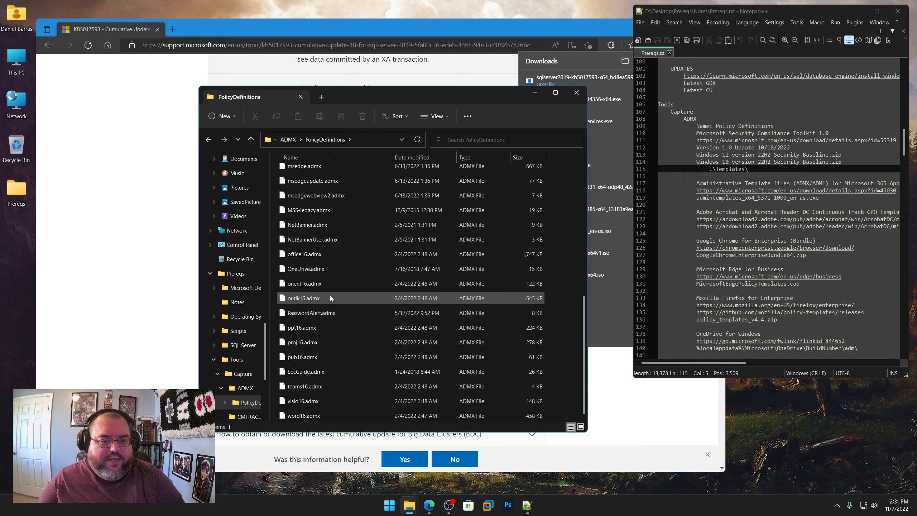
{"action": "scroll", "coordinate": [332, 337], "scroll_direction": "up", "scroll_amount": 10}
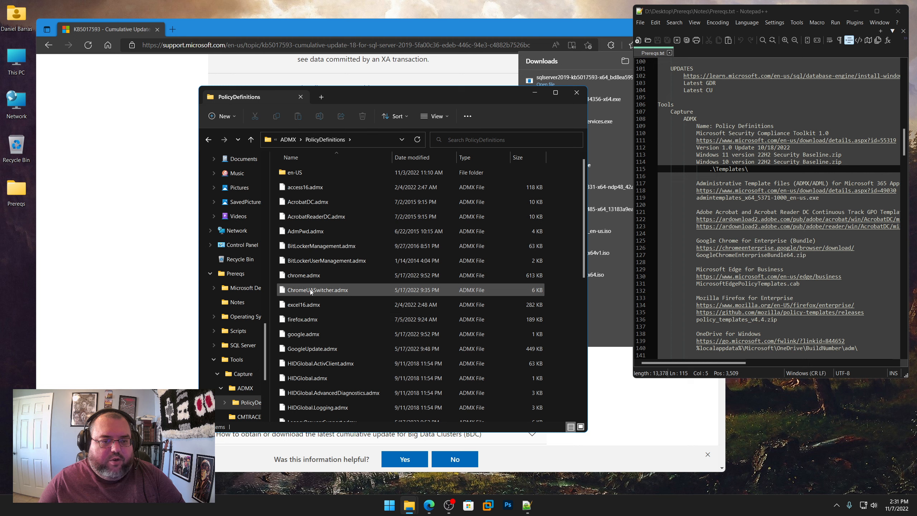
{"action": "scroll", "coordinate": [389, 335], "scroll_direction": "down", "scroll_amount": 5}
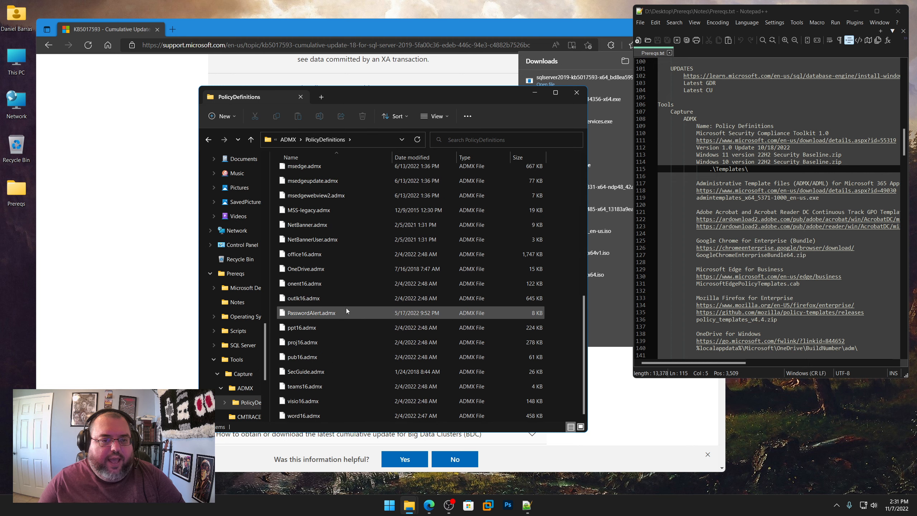
{"action": "scroll", "coordinate": [345, 308], "scroll_direction": "up", "scroll_amount": 7}
{"action": "scroll", "coordinate": [319, 329], "scroll_direction": "down", "scroll_amount": 7}
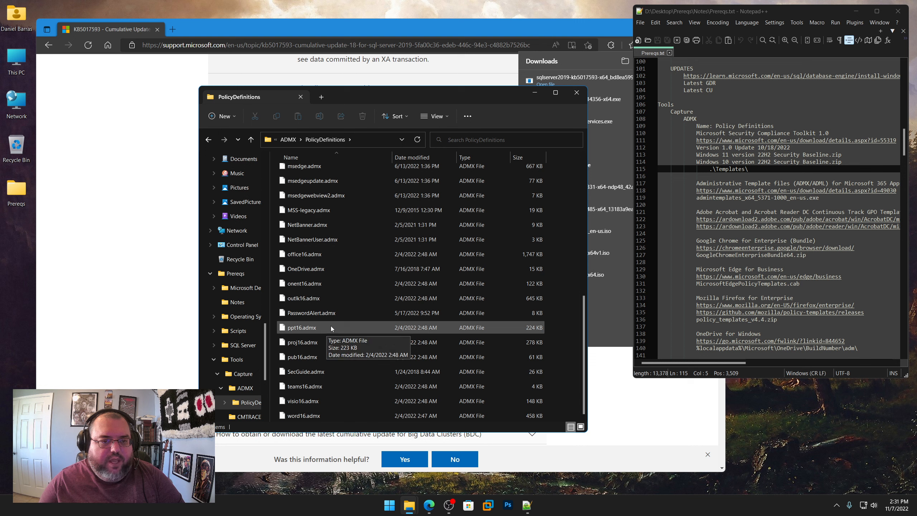
{"action": "scroll", "coordinate": [325, 303], "scroll_direction": "up", "scroll_amount": 3}
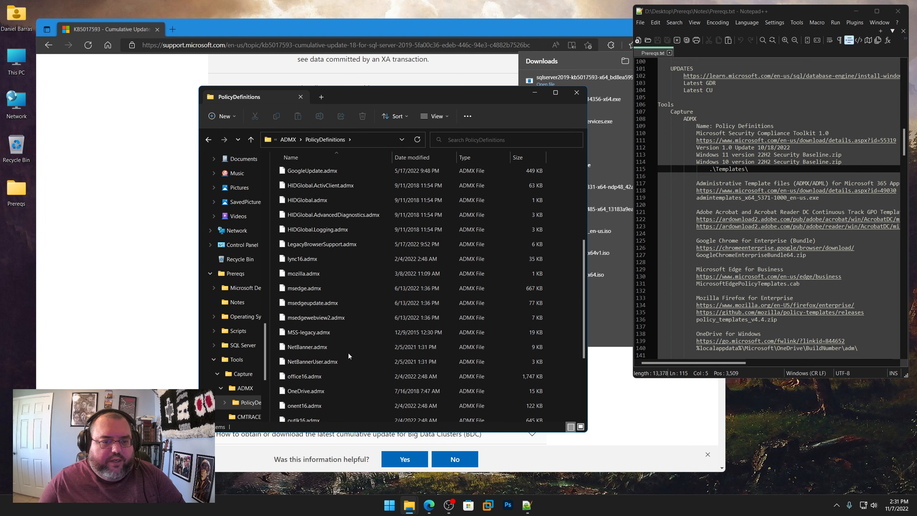
{"action": "left_click", "coordinate": [311, 332]}
{"action": "left_click", "coordinate": [315, 288]}
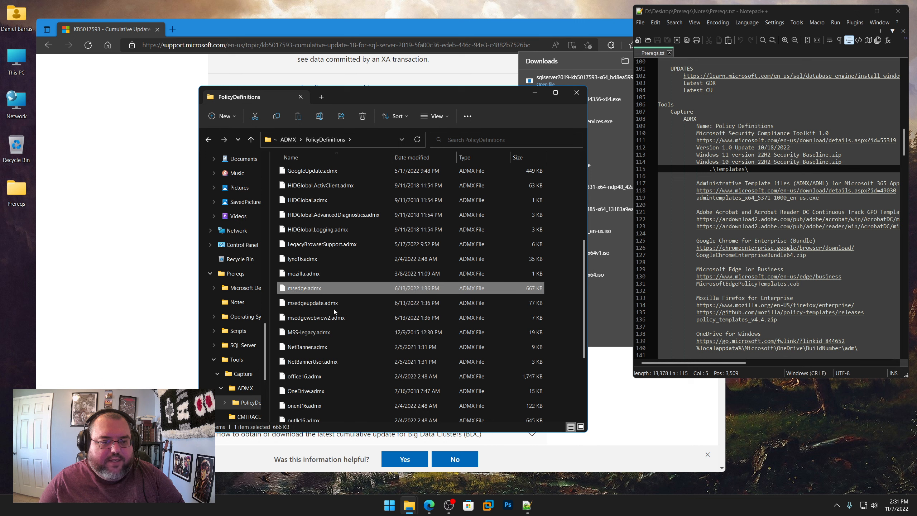
{"action": "left_click", "coordinate": [301, 267]}
{"action": "scroll", "coordinate": [378, 320], "scroll_direction": "up", "scroll_amount": 4}
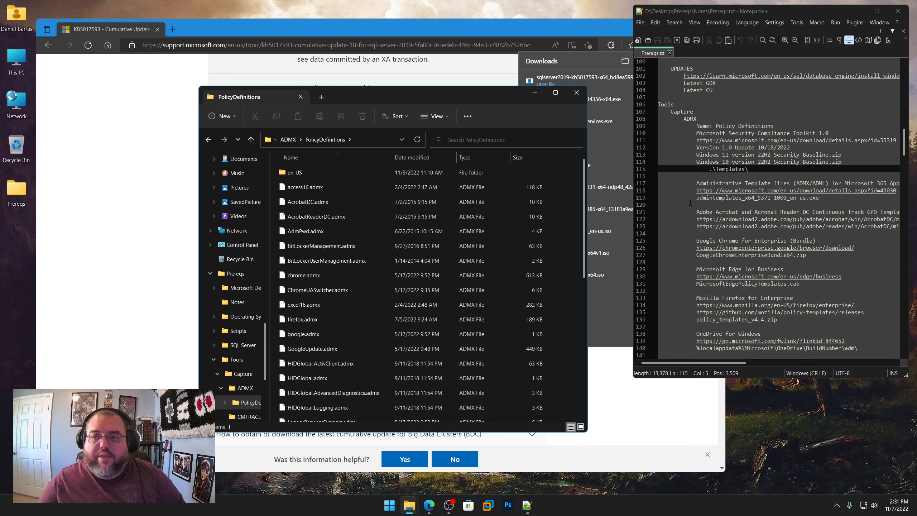
Step: Review the ADMX template download sources in Prereqs.txt and return to the ADMX folder with its install scripts
{"action": "scroll", "coordinate": [689, 204], "scroll_direction": "down", "scroll_amount": 1}
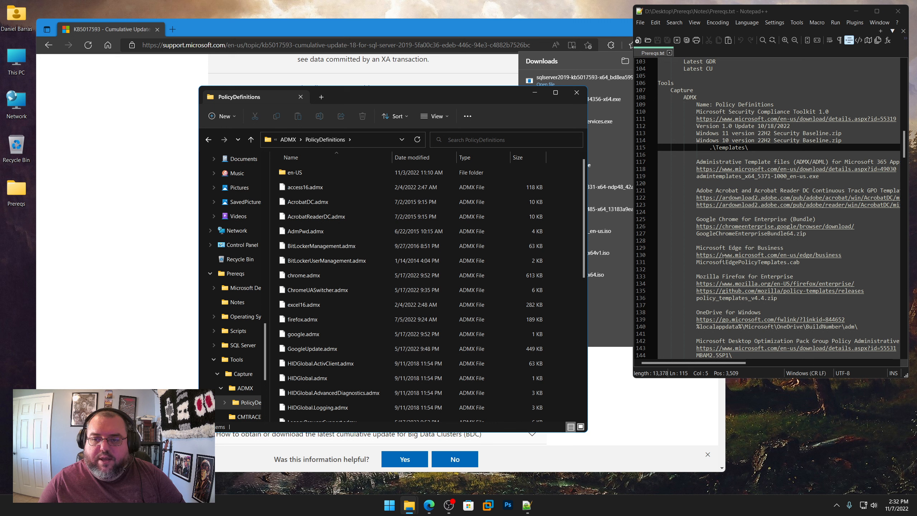
{"action": "scroll", "coordinate": [689, 265], "scroll_direction": "down", "scroll_amount": 4}
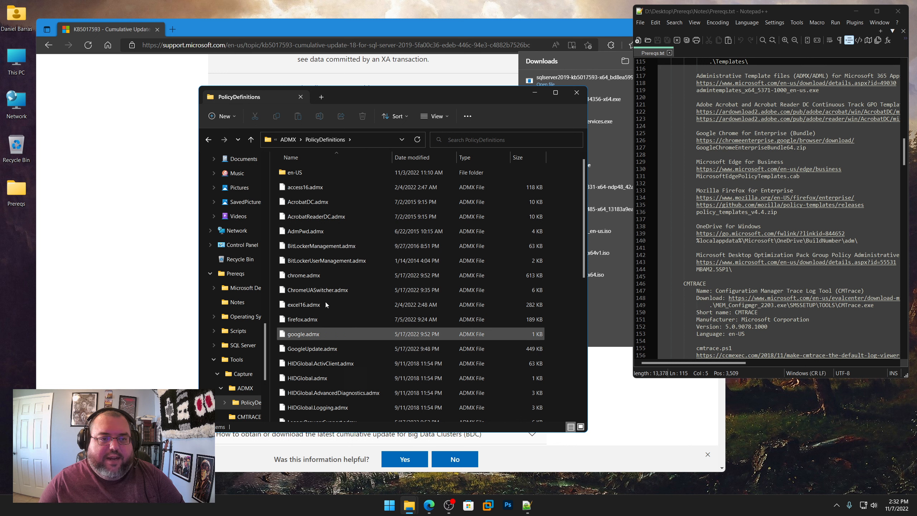
{"action": "left_click", "coordinate": [291, 142]}
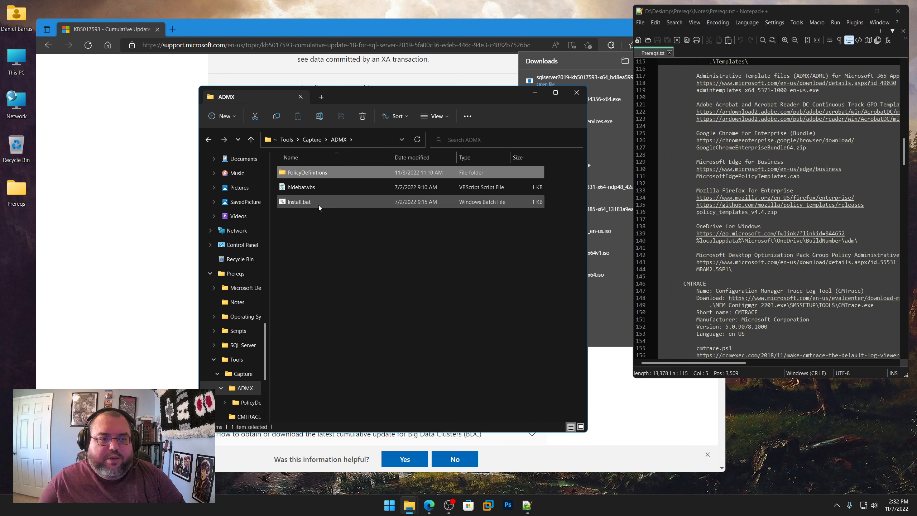
{"action": "left_click", "coordinate": [474, 325]}
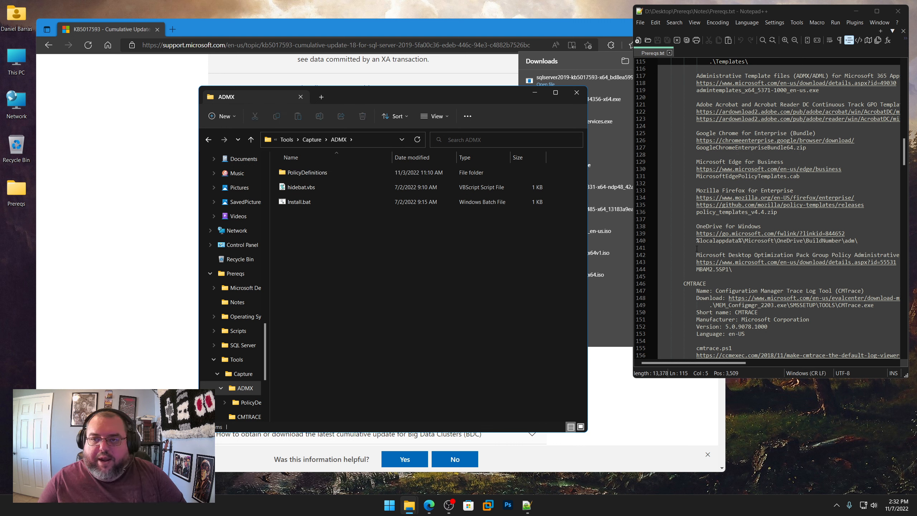
{"action": "scroll", "coordinate": [682, 243], "scroll_direction": "up", "scroll_amount": 3}
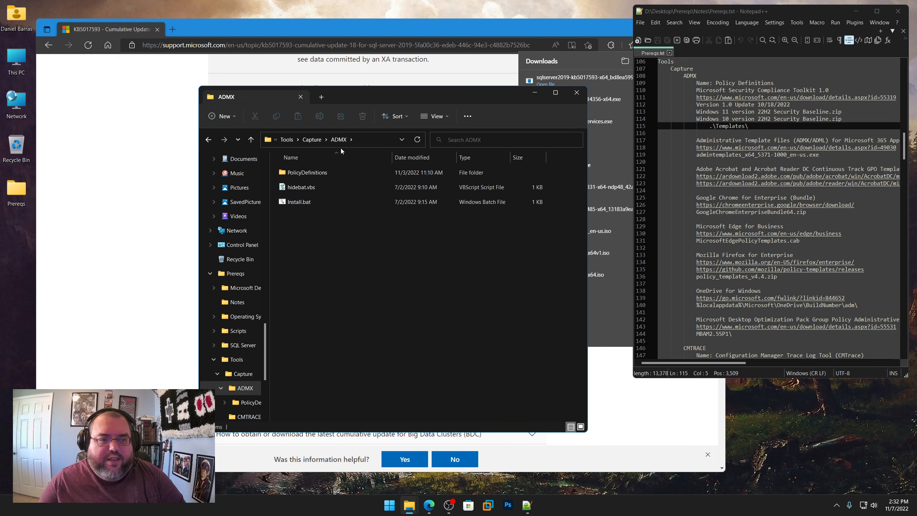
Step: Go up to the Capture folder, then open the download link from the CMTRACE section of Prereqs.txt in the browser
{"action": "left_click", "coordinate": [305, 143]}
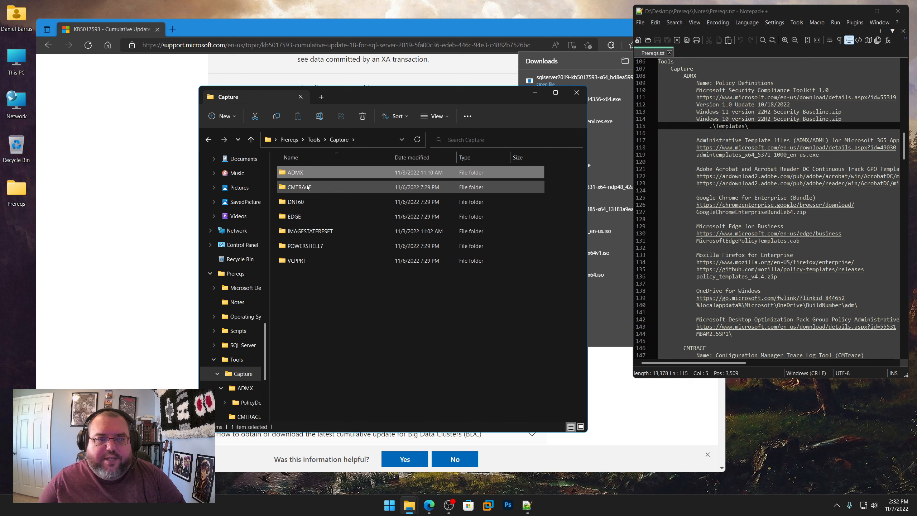
{"action": "scroll", "coordinate": [696, 242], "scroll_direction": "down", "scroll_amount": 8}
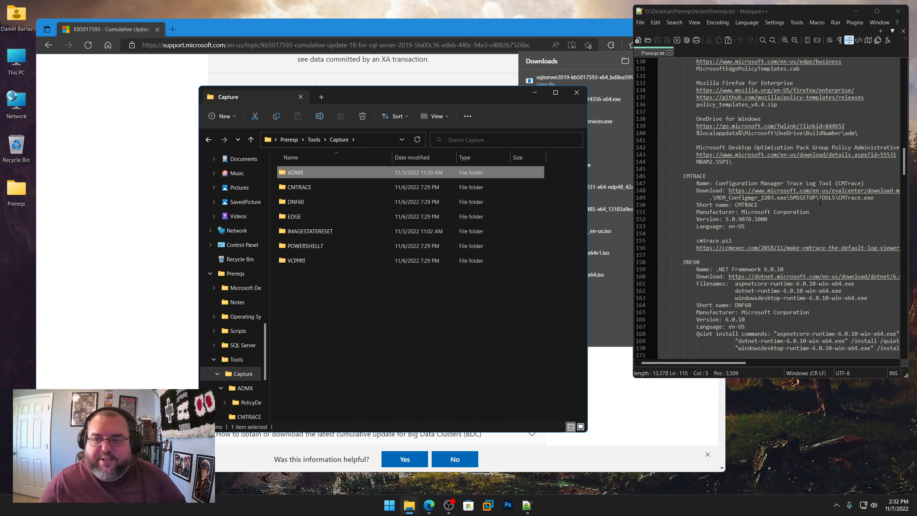
{"action": "right_click", "coordinate": [766, 192]}
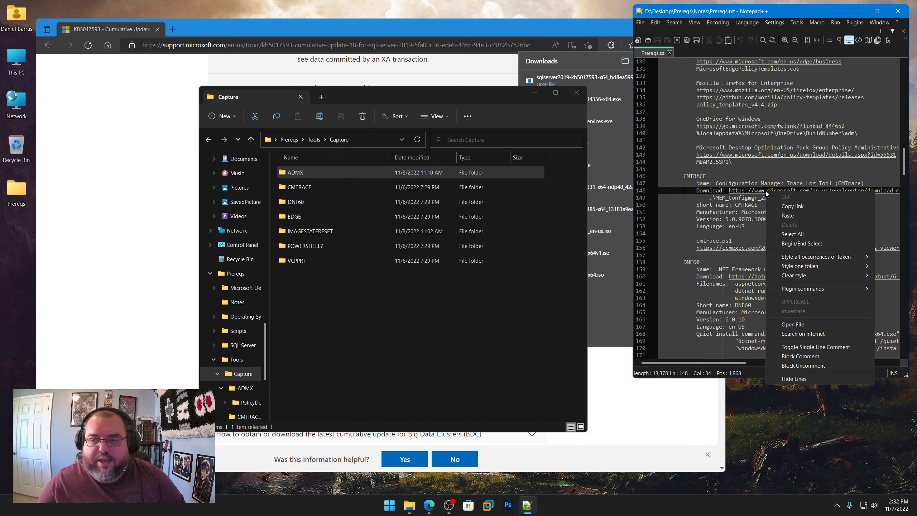
{"action": "left_click", "coordinate": [786, 206]}
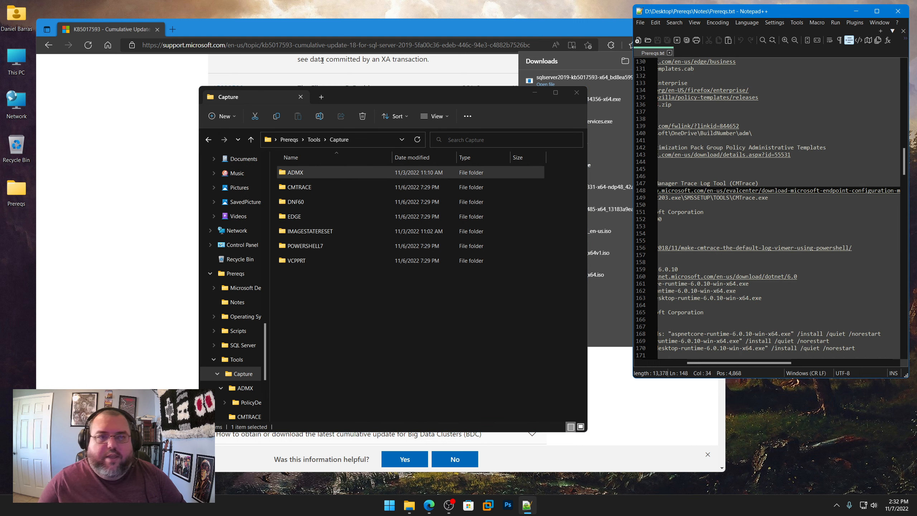
{"action": "left_click", "coordinate": [328, 50]}
{"action": "key", "text": "ctrl+v"}
{"action": "key", "text": "Return"}
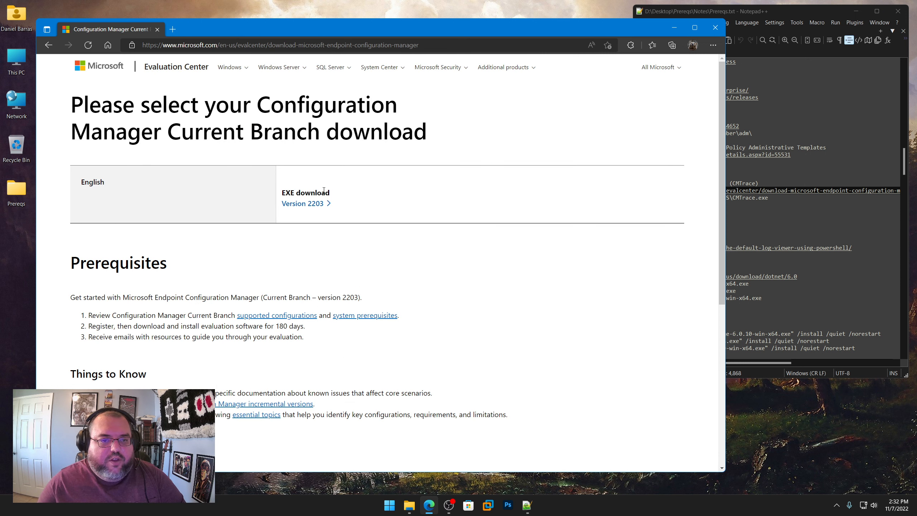
Step: Download Configuration Manager Version 2203 and save MEM_Configmgr_2203.exe in Prereqs\Tools\Capture\CMTRACE
{"action": "left_click", "coordinate": [305, 205]}
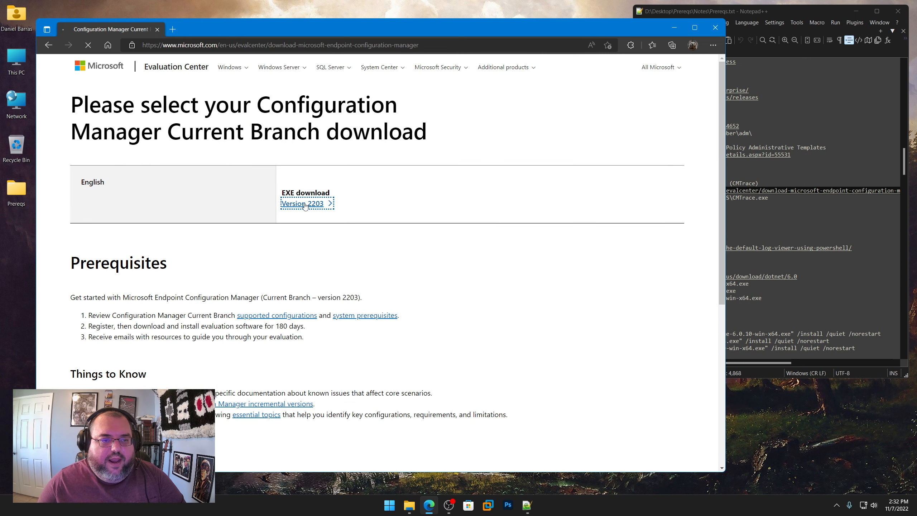
{"action": "left_click", "coordinate": [600, 94]}
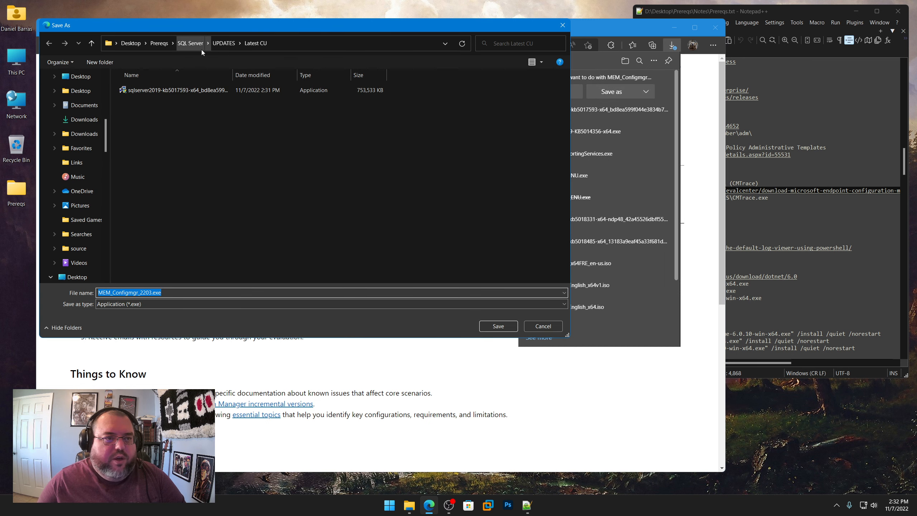
{"action": "left_click", "coordinate": [161, 43]}
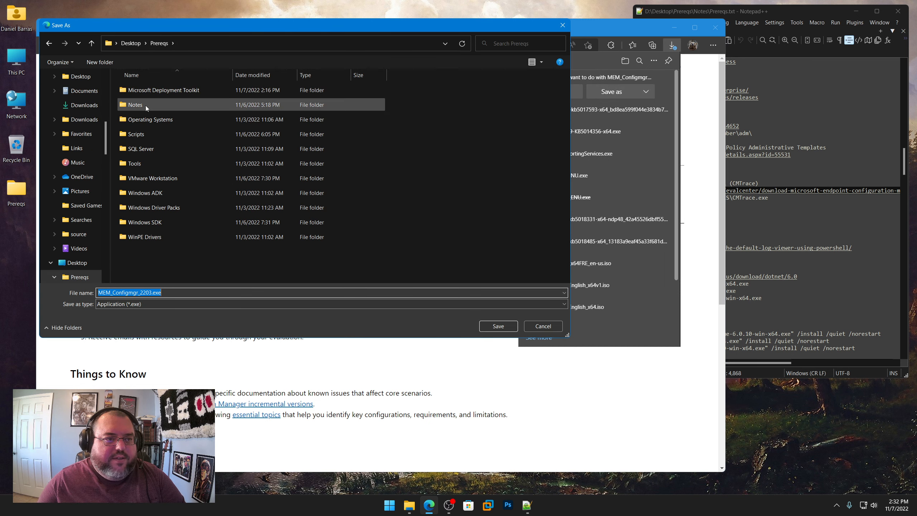
{"action": "double_click", "coordinate": [137, 164]}
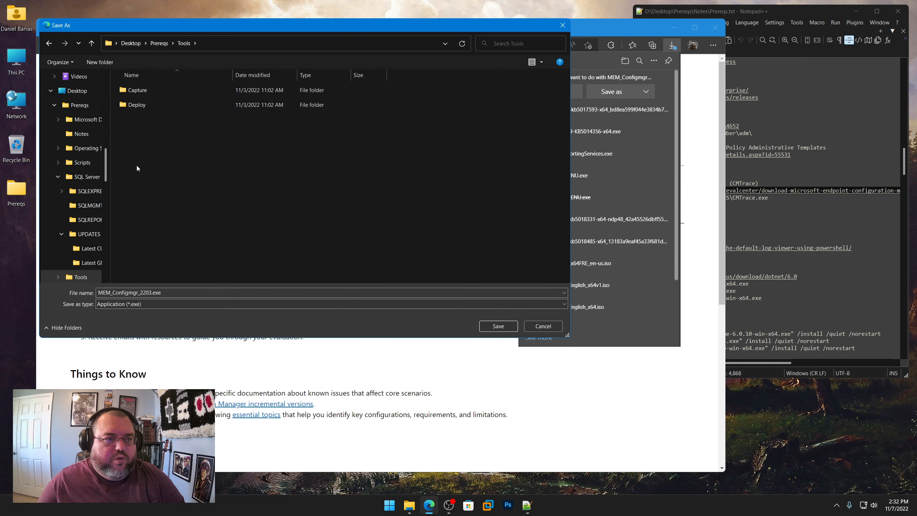
{"action": "double_click", "coordinate": [139, 93]}
{"action": "double_click", "coordinate": [141, 105]}
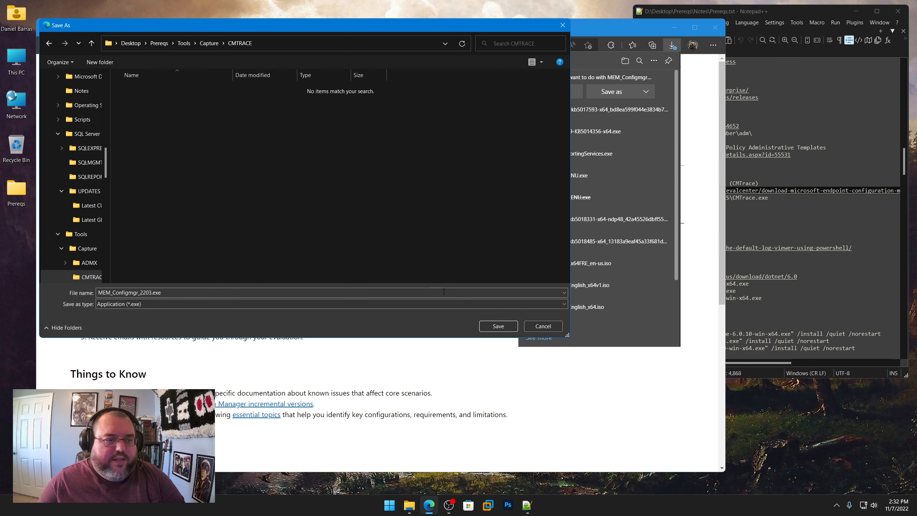
{"action": "left_click", "coordinate": [498, 326]}
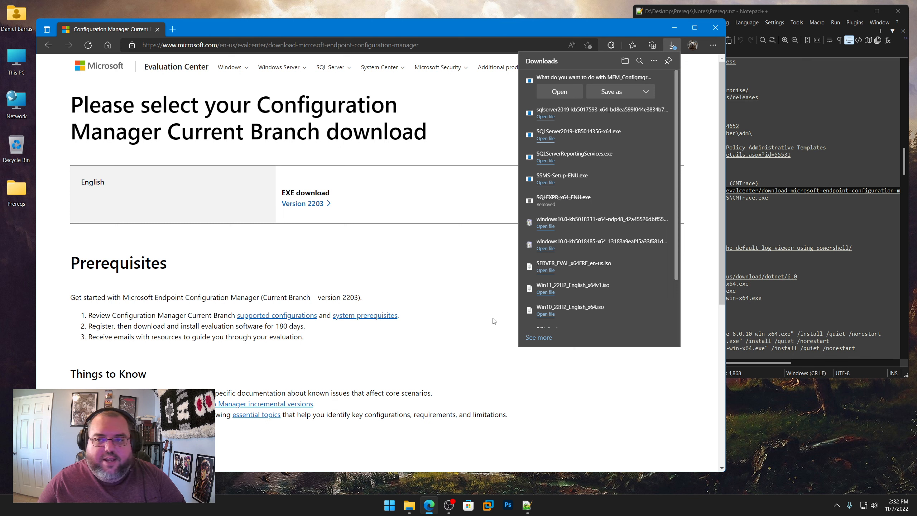
Step: Review the CMTRACE entry in Prereqs.txt and check the download progress of MEM_Configmgr_2203.exe
{"action": "left_click", "coordinate": [813, 13]}
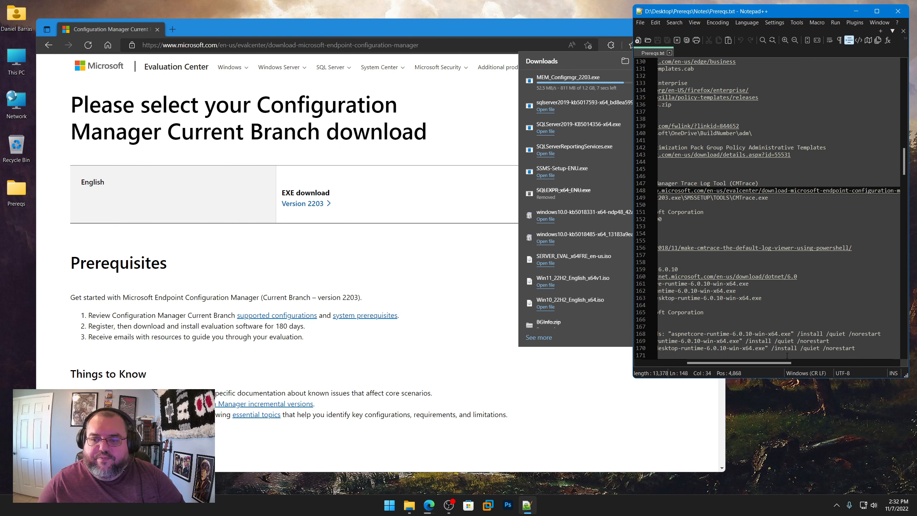
{"action": "left_click_drag", "start_coordinate": [781, 362], "coordinate": [686, 364]}
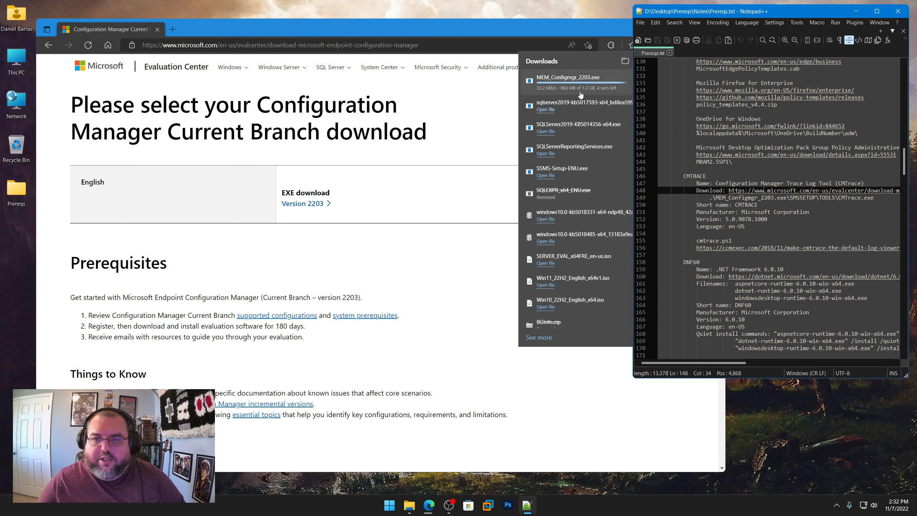
{"action": "left_click", "coordinate": [451, 147]}
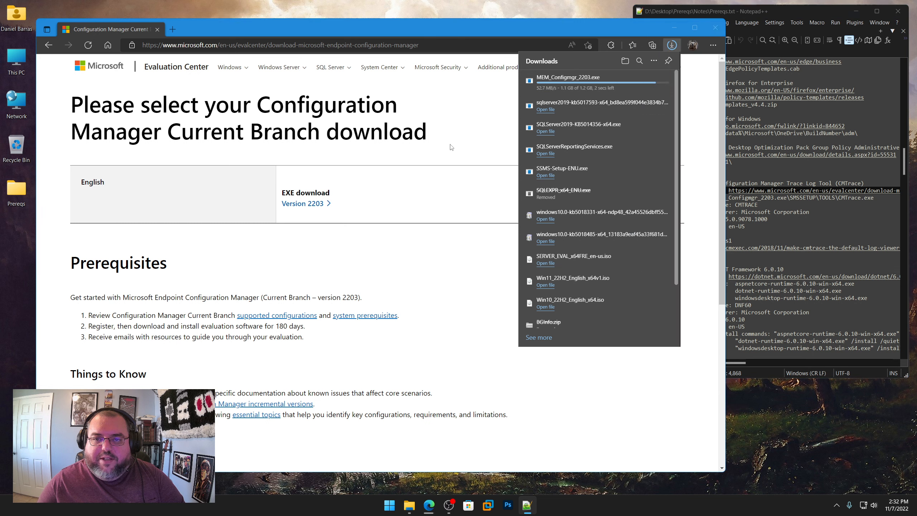
{"action": "left_click", "coordinate": [671, 46]}
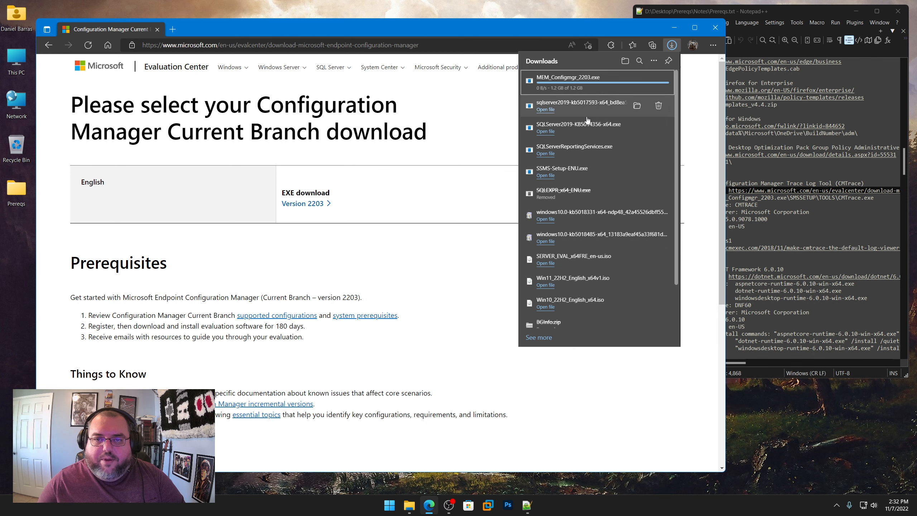
Step: Minimize the browser, go into the CMTRACE folder and open MEM_Configmgr_2203.exe as an archive with 7-Zip
{"action": "left_click", "coordinate": [674, 27]}
{"action": "double_click", "coordinate": [304, 187]}
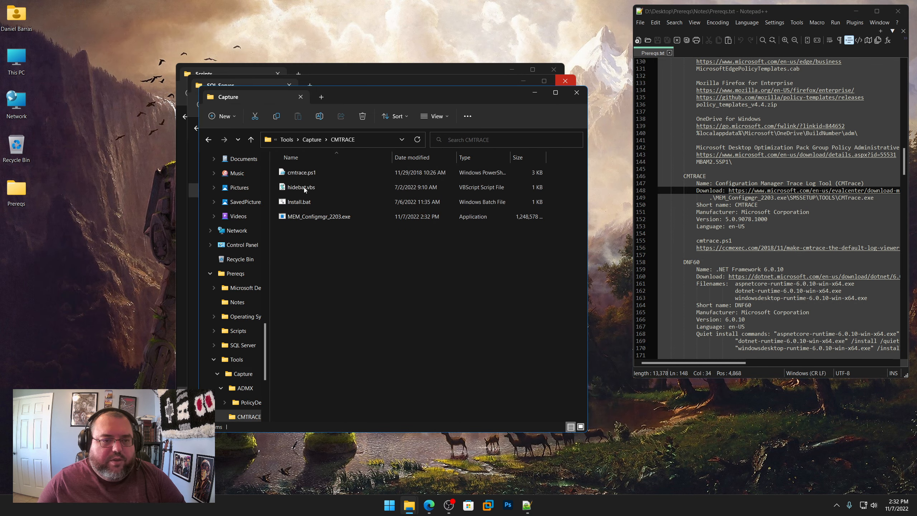
{"action": "right_click", "coordinate": [322, 218]}
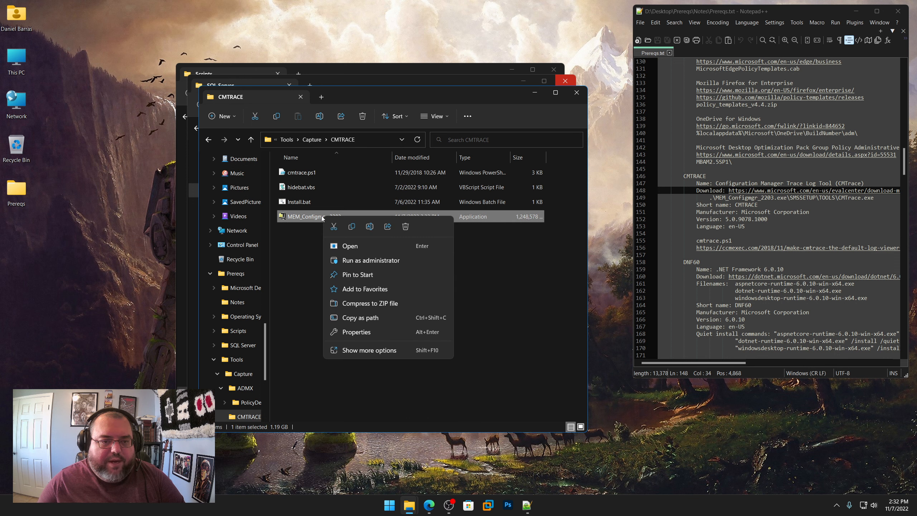
{"action": "right_click", "coordinate": [315, 217], "text": "shift"}
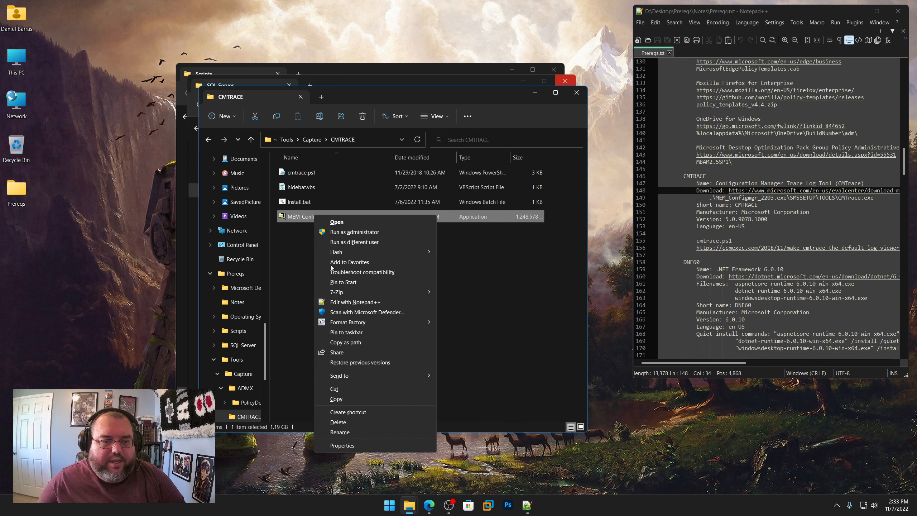
{"action": "mouse_move", "coordinate": [341, 292]}
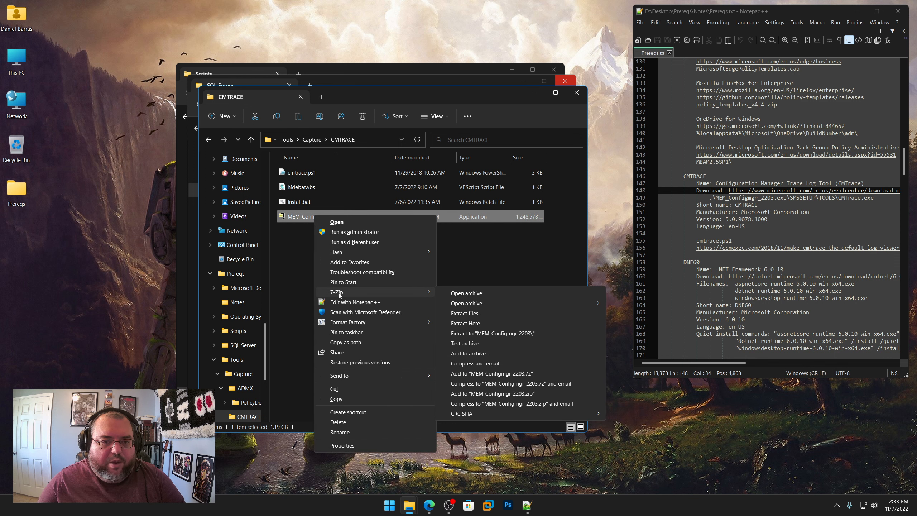
{"action": "left_click", "coordinate": [476, 296]}
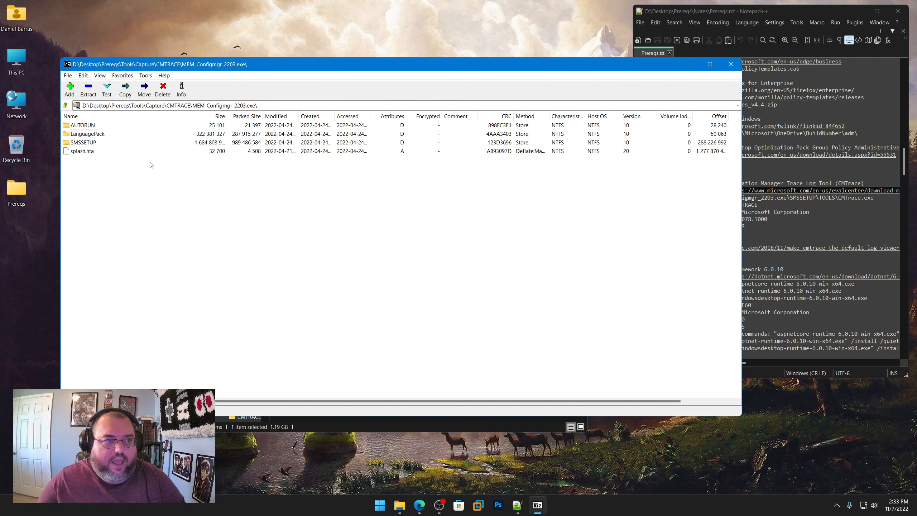
Step: Extract CMTrace.exe from the archive's SMSSETUP\TOOLS folder into Prereqs\Tools\Capture\CMTRACE and close the archive
{"action": "double_click", "coordinate": [83, 142]}
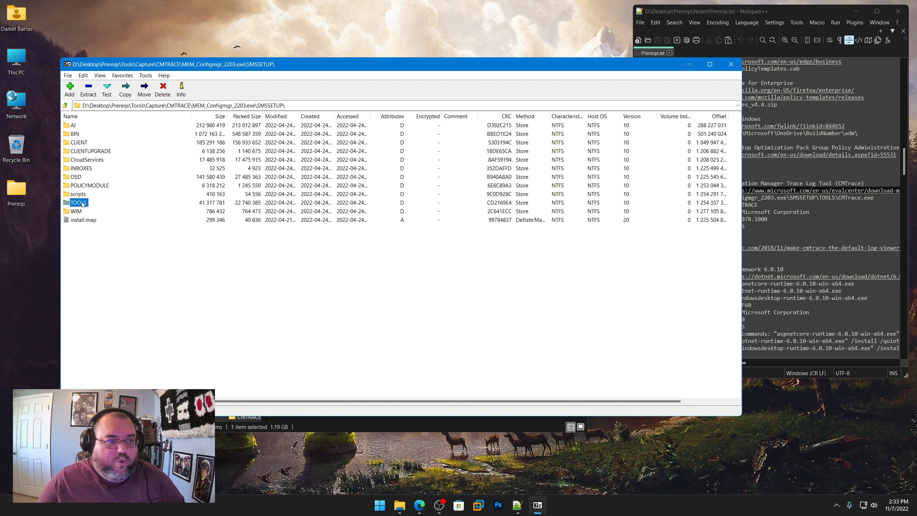
{"action": "double_click", "coordinate": [78, 202]}
{"action": "left_click", "coordinate": [84, 238]}
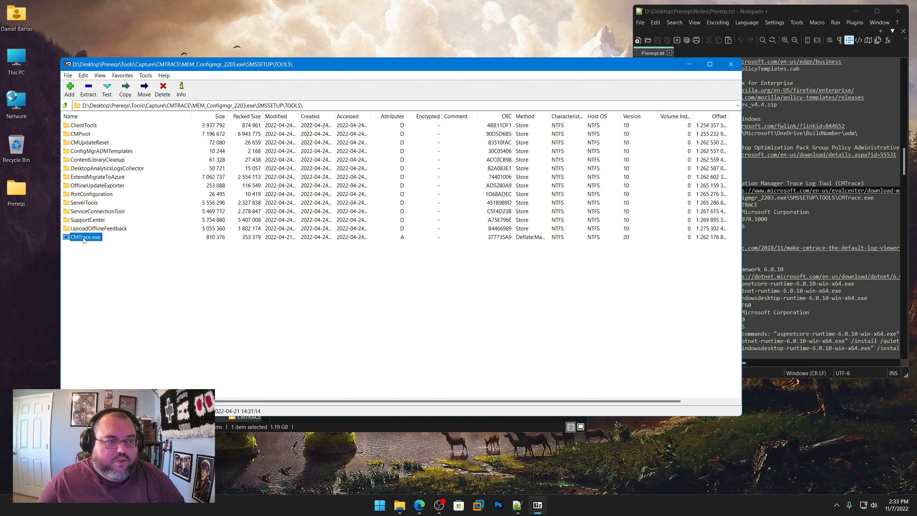
{"action": "left_click", "coordinate": [90, 95]}
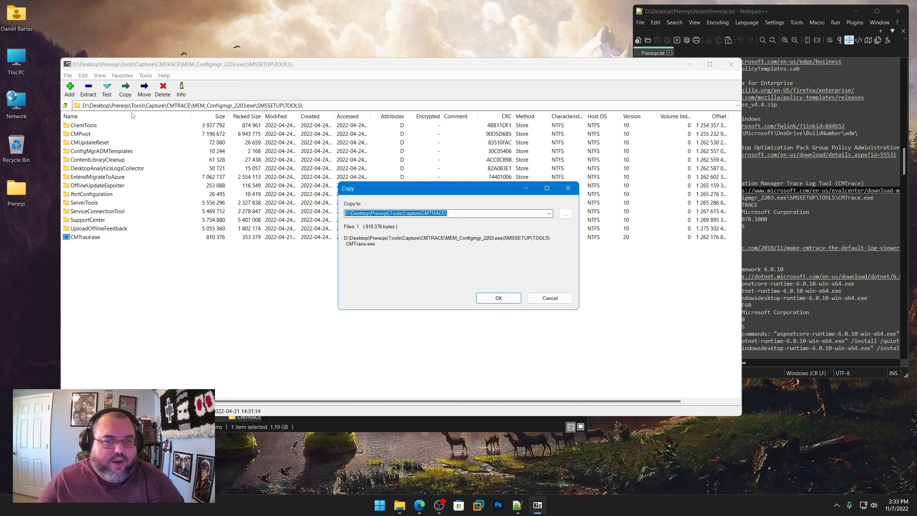
{"action": "left_click", "coordinate": [505, 296]}
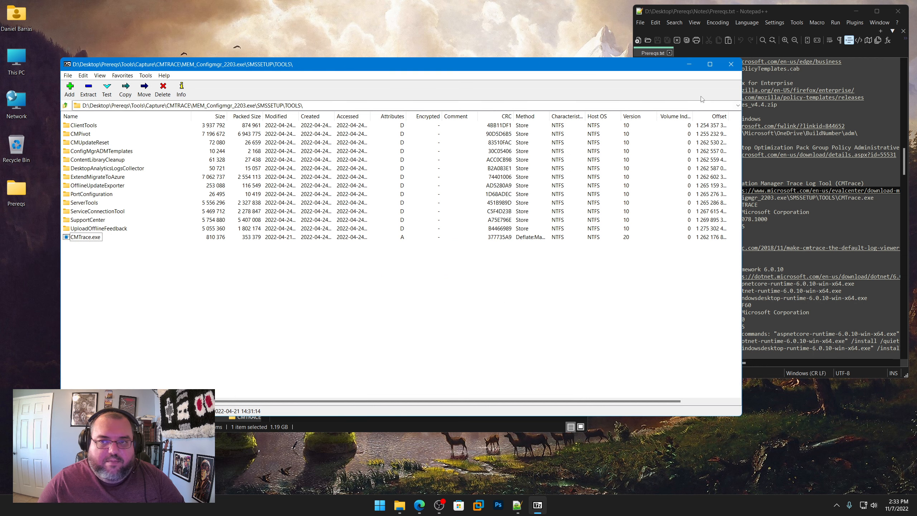
{"action": "left_click", "coordinate": [730, 67]}
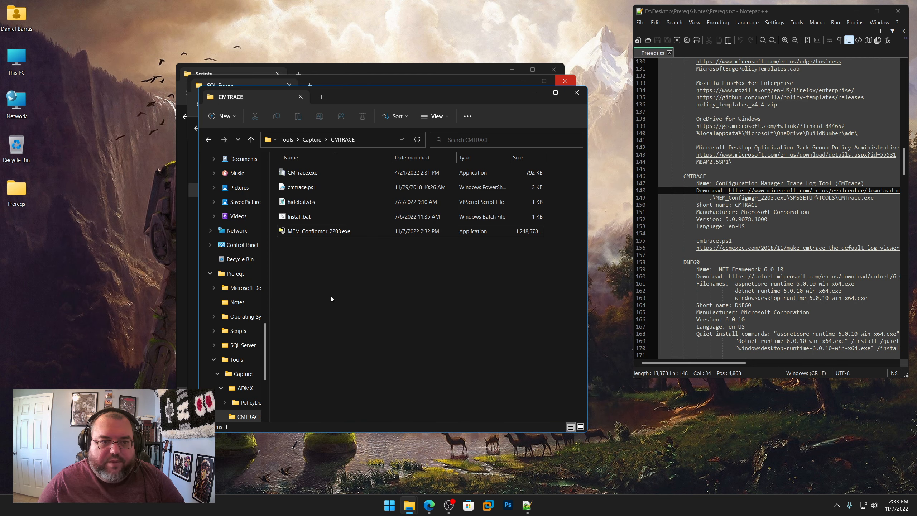
Step: Delete MEM_Configmgr_2203.exe from the CMTRACE folder
{"action": "right_click", "coordinate": [308, 233]}
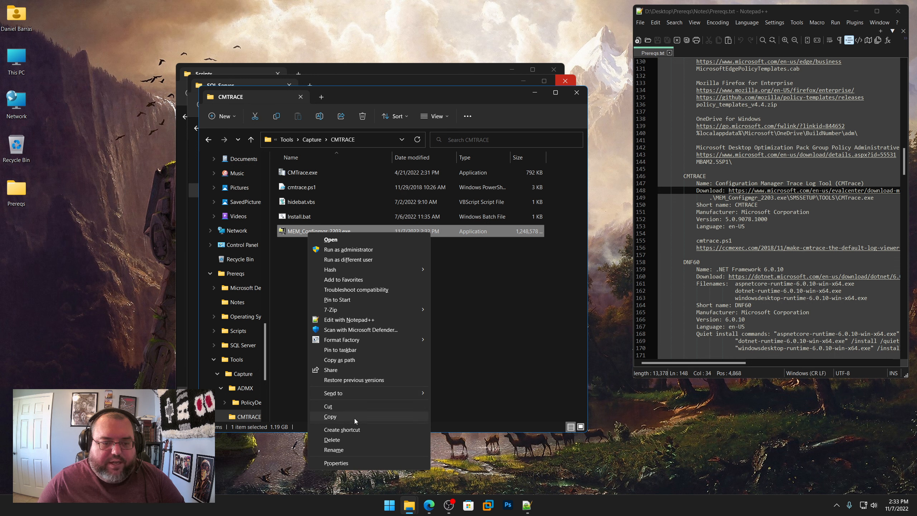
{"action": "left_click", "coordinate": [333, 439]}
{"action": "left_click", "coordinate": [490, 285]}
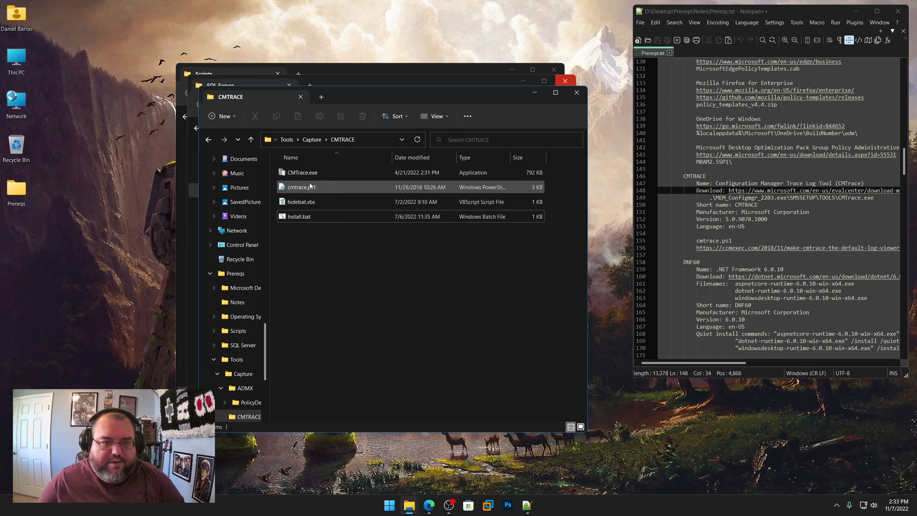
Step: Check the file version in the detailed properties of CMTrace.exe against the version noted in the CMTRACE section of Prereqs.txt
{"action": "left_click", "coordinate": [320, 173]}
{"action": "mouse_move", "coordinate": [314, 175]}
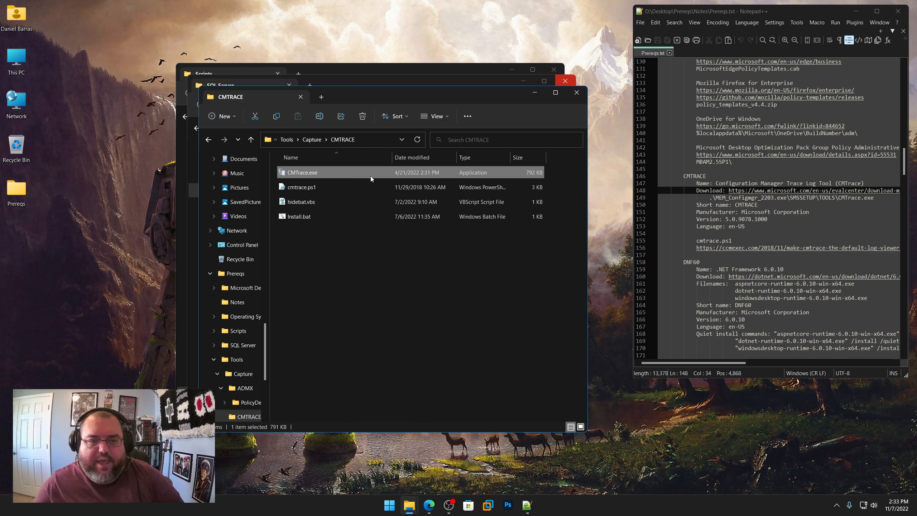
{"action": "right_click", "coordinate": [290, 176]}
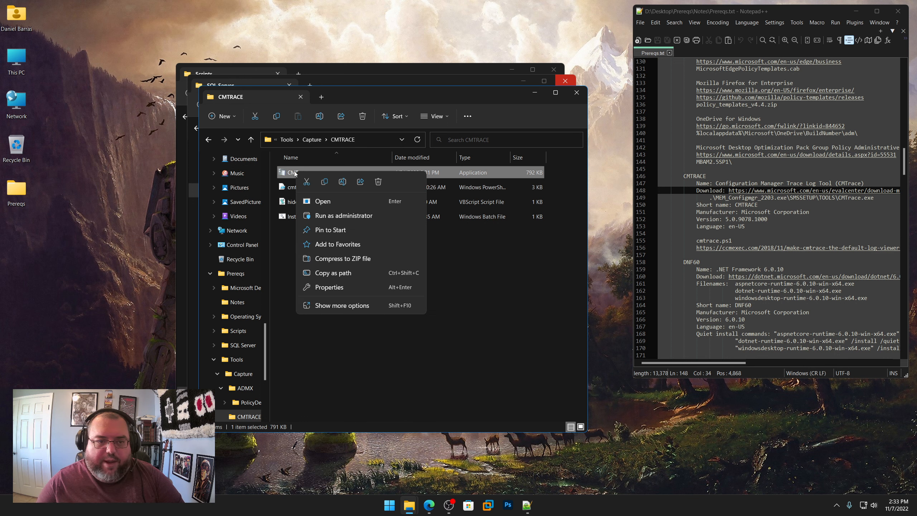
{"action": "key", "text": "shift+F10"}
{"action": "left_click", "coordinate": [338, 406]}
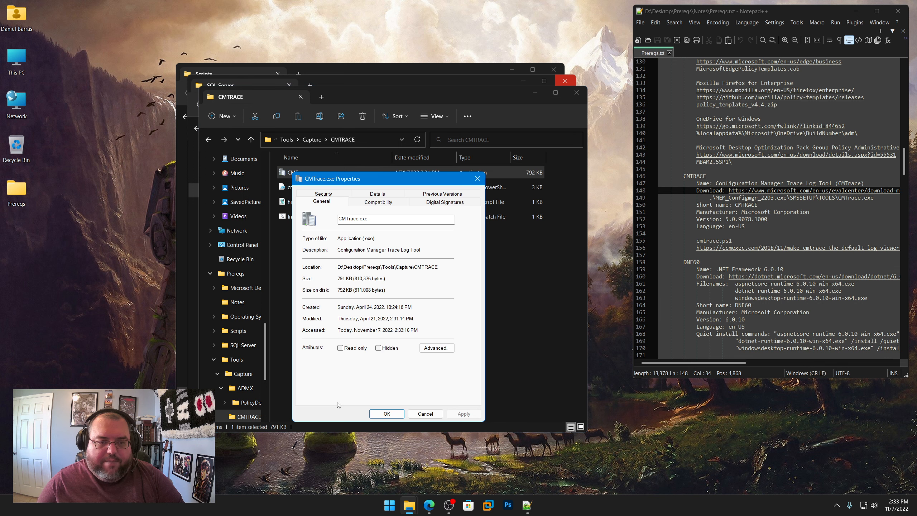
{"action": "left_click", "coordinate": [377, 195]}
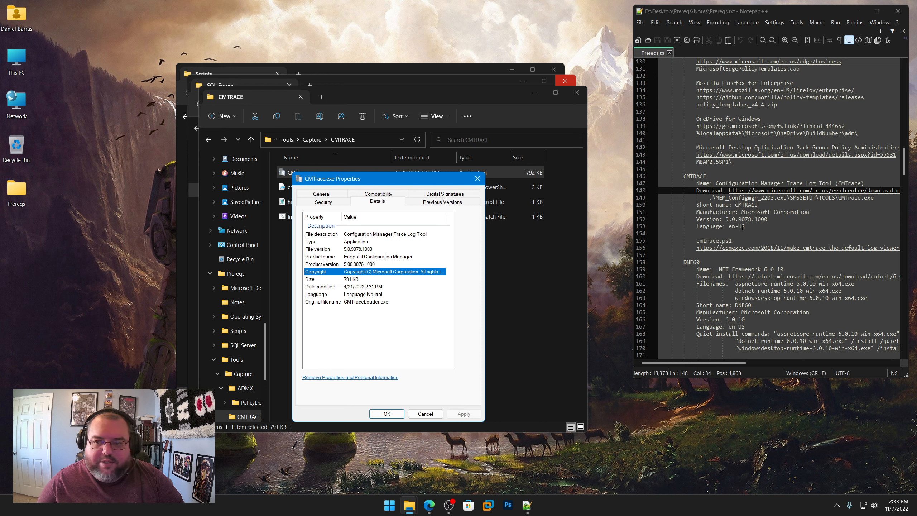
{"action": "left_click_drag", "start_coordinate": [769, 219], "coordinate": [727, 220]}
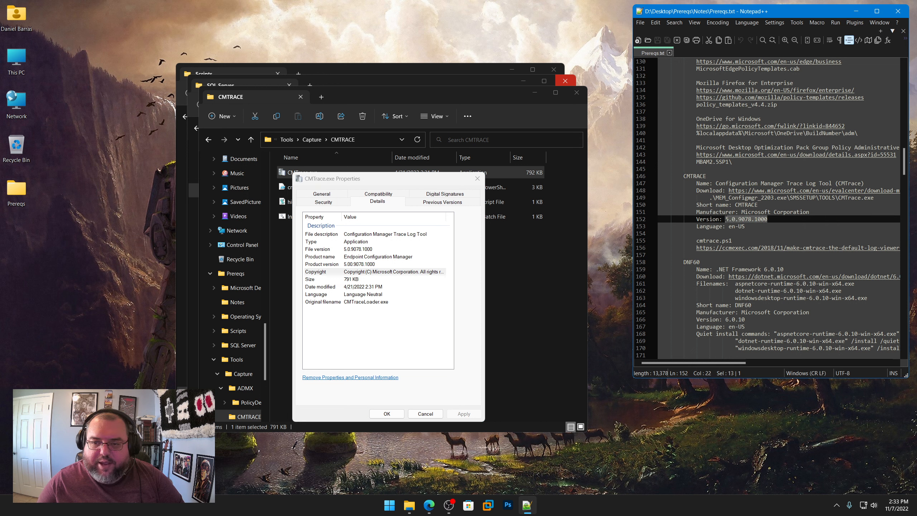
{"action": "left_click", "coordinate": [477, 178]}
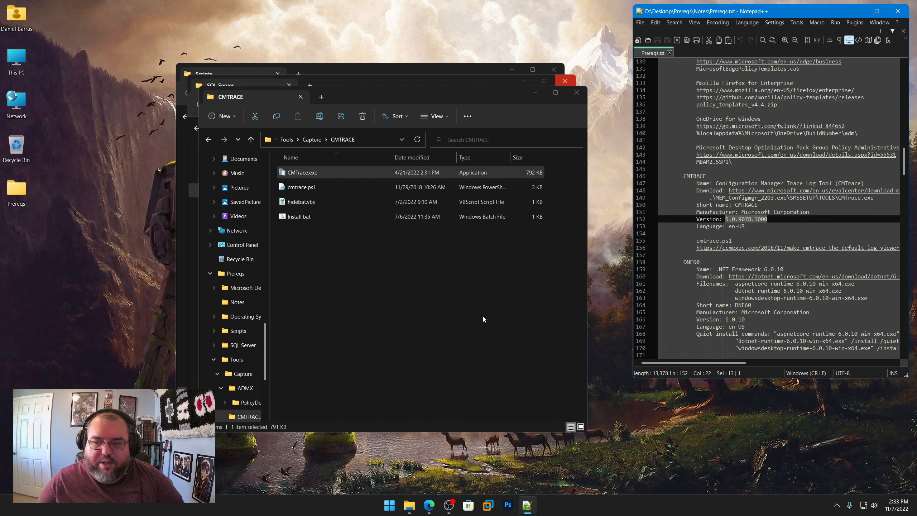
Step: Show the DNF60 section of Prereqs.txt, go to the Capture\DNF60 folder and close the SQL Server folder window
{"action": "scroll", "coordinate": [703, 267], "scroll_direction": "down", "scroll_amount": 6}
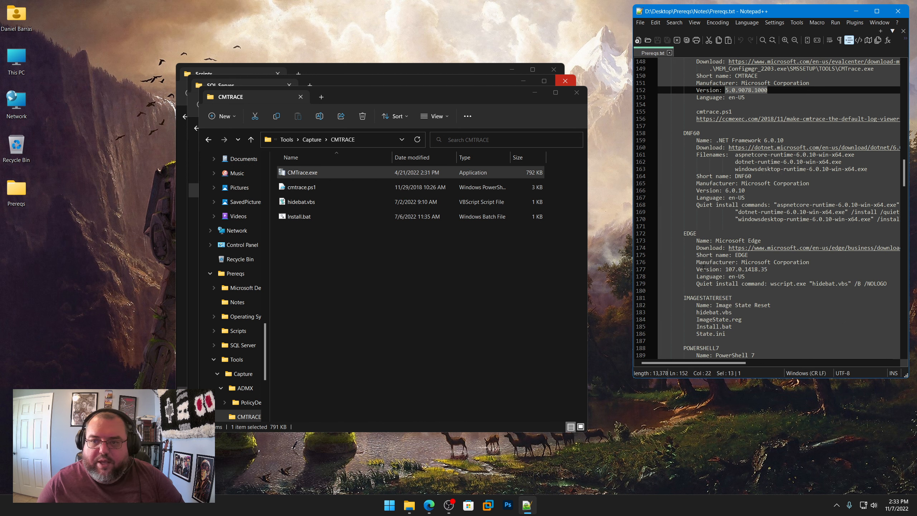
{"action": "scroll", "coordinate": [703, 267], "scroll_direction": "down", "scroll_amount": 1}
{"action": "left_click", "coordinate": [420, 262]}
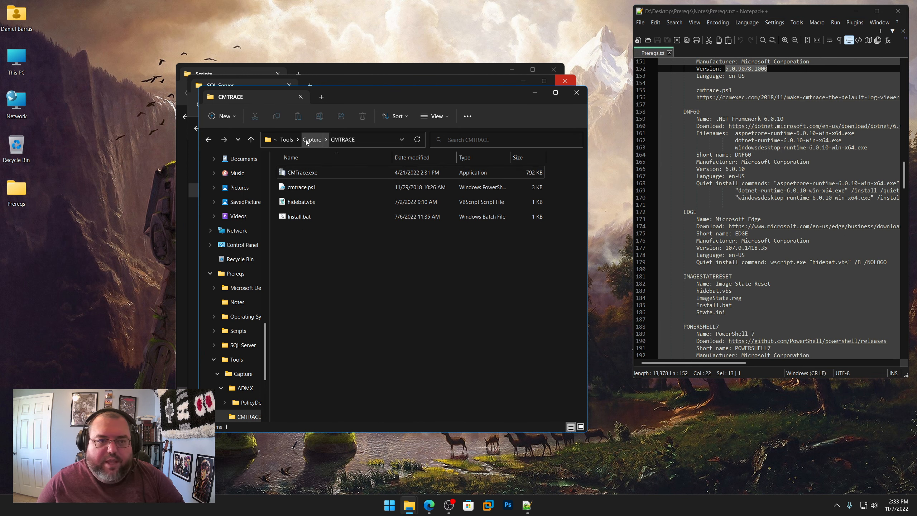
{"action": "left_click", "coordinate": [311, 139]}
{"action": "double_click", "coordinate": [295, 205]}
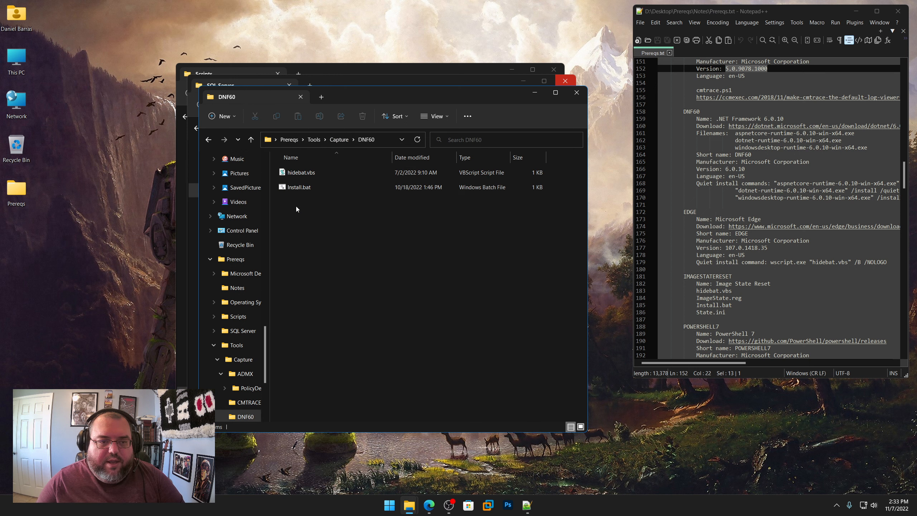
{"action": "left_click_drag", "start_coordinate": [419, 95], "coordinate": [301, 96]}
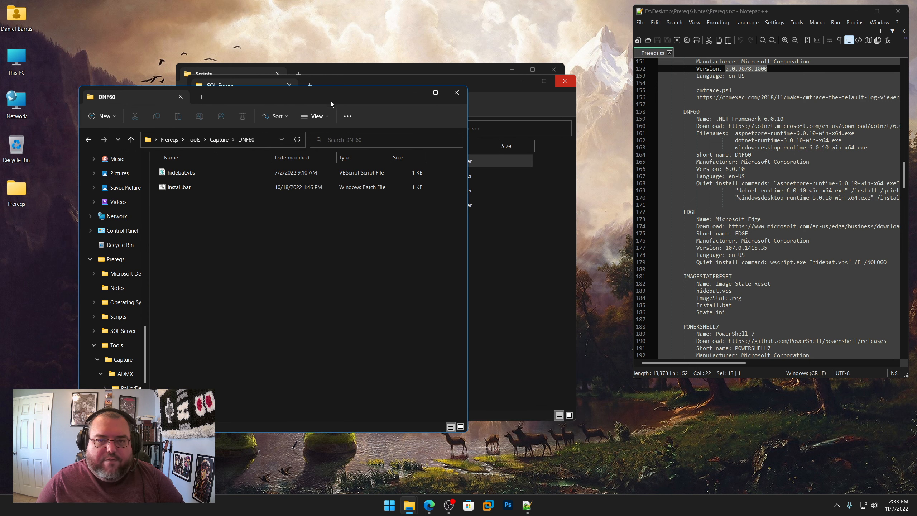
{"action": "left_click", "coordinate": [492, 86]}
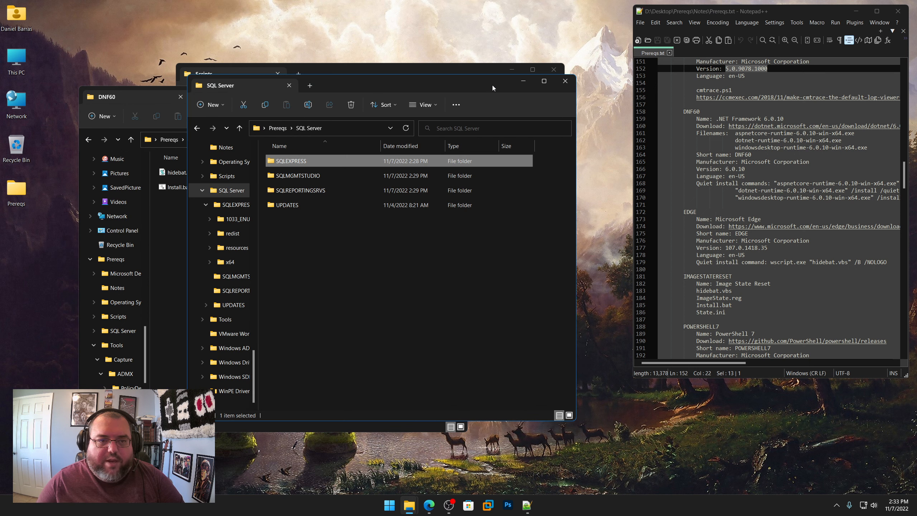
{"action": "left_click", "coordinate": [565, 81]}
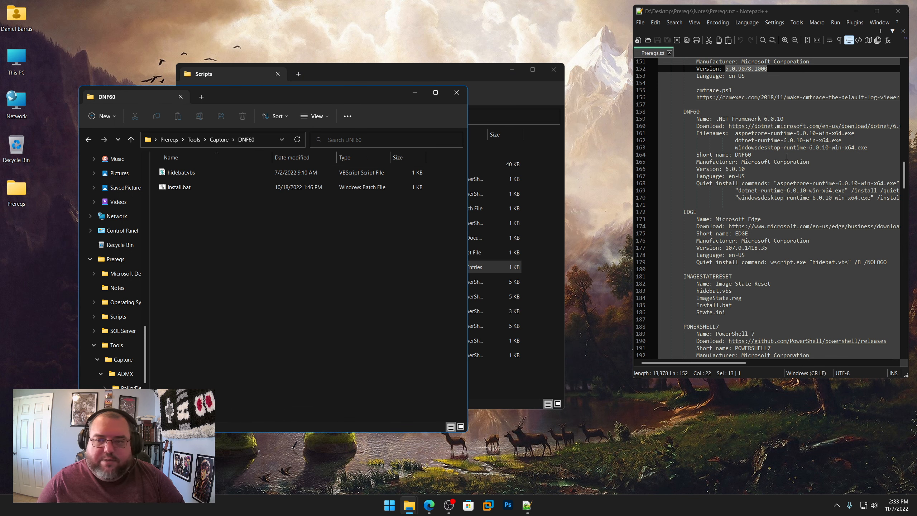
Step: Copy the download link from the DNF60 section of Prereqs.txt, close the Scripts folder window and open the link in the browser
{"action": "right_click", "coordinate": [796, 126]}
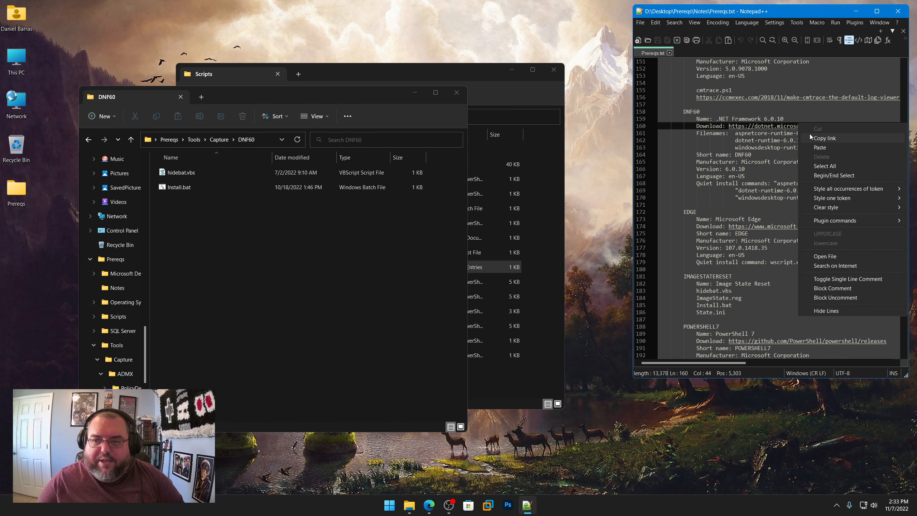
{"action": "left_click", "coordinate": [809, 134]}
{"action": "left_click", "coordinate": [554, 70]}
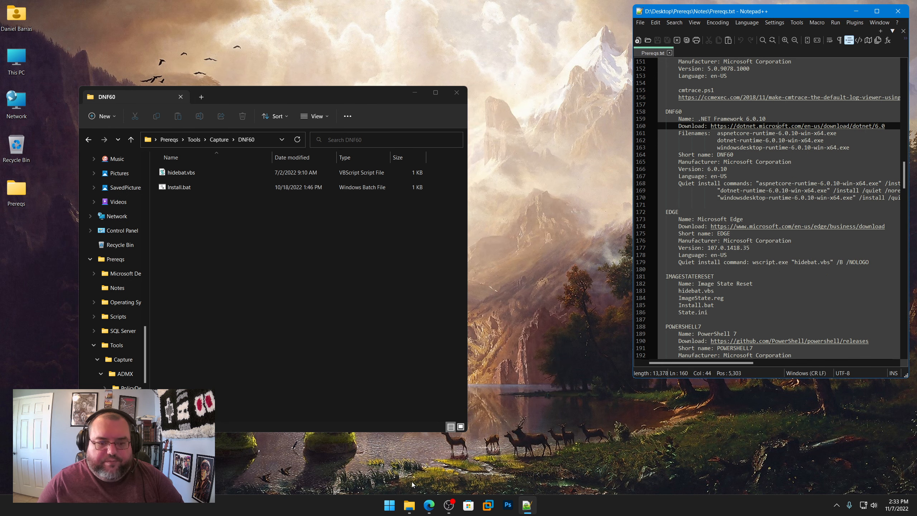
{"action": "left_click", "coordinate": [429, 505]}
{"action": "left_click", "coordinate": [414, 45]}
{"action": "key", "text": "ctrl+v"}
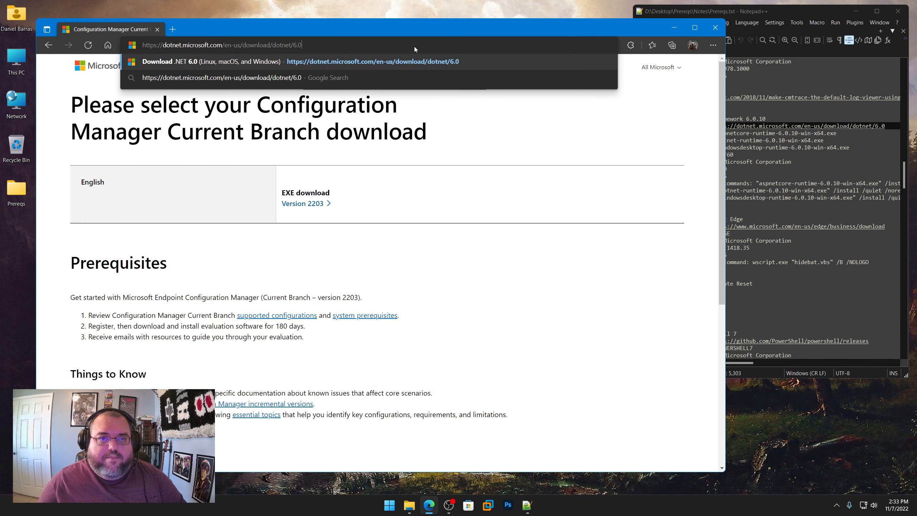
{"action": "key", "text": "Return"}
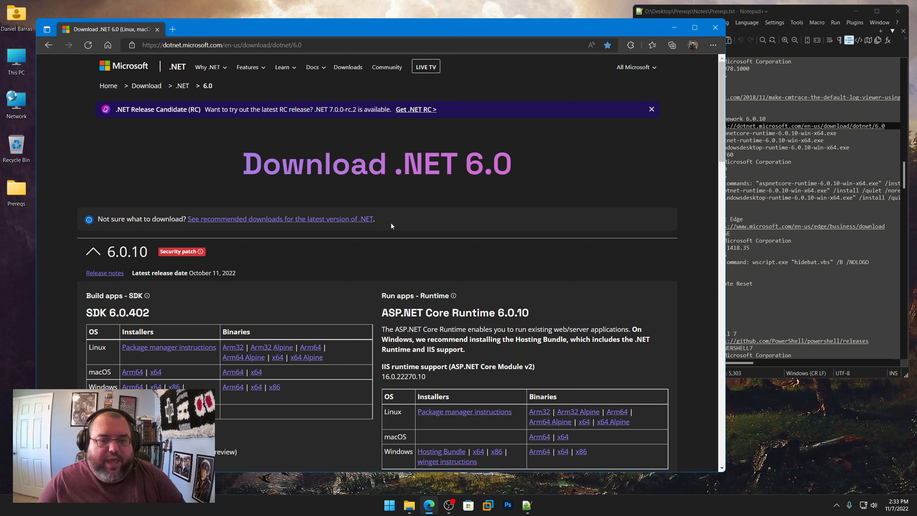
Step: Examine the ASP.NET Core Runtime, .NET Desktop Runtime and .NET Runtime 6.0.10 sections of the download page alongside Prereqs.txt
{"action": "scroll", "coordinate": [377, 221], "scroll_direction": "down", "scroll_amount": 5}
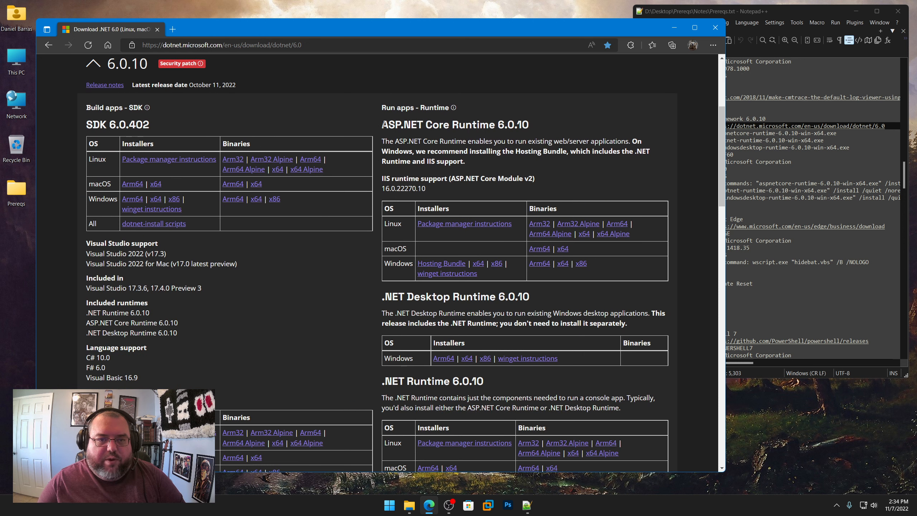
{"action": "left_click_drag", "start_coordinate": [380, 125], "coordinate": [533, 123]}
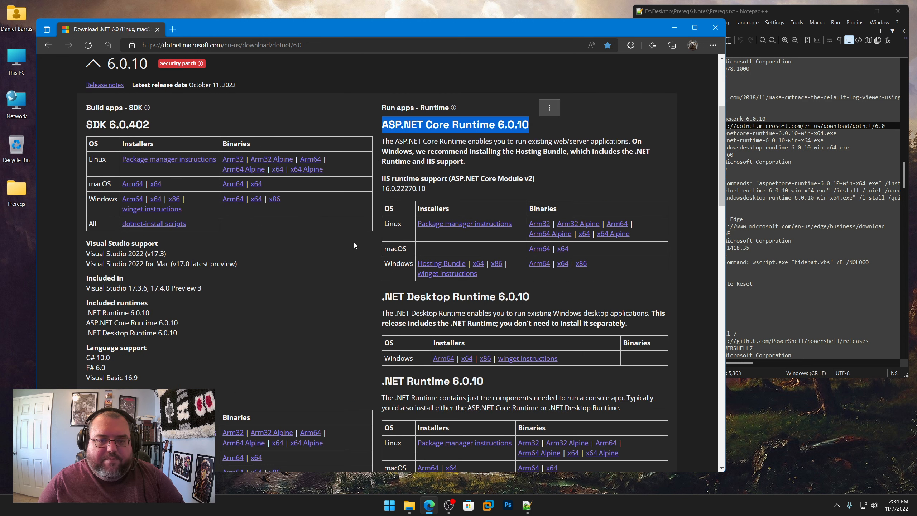
{"action": "scroll", "coordinate": [354, 244], "scroll_direction": "down", "scroll_amount": 3}
{"action": "left_click_drag", "start_coordinate": [383, 172], "coordinate": [530, 171]}
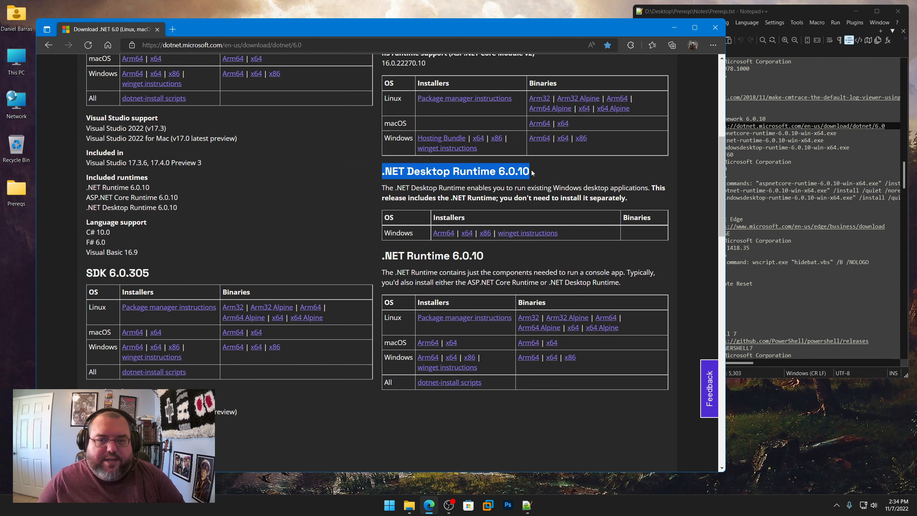
{"action": "left_click_drag", "start_coordinate": [384, 257], "coordinate": [509, 255]}
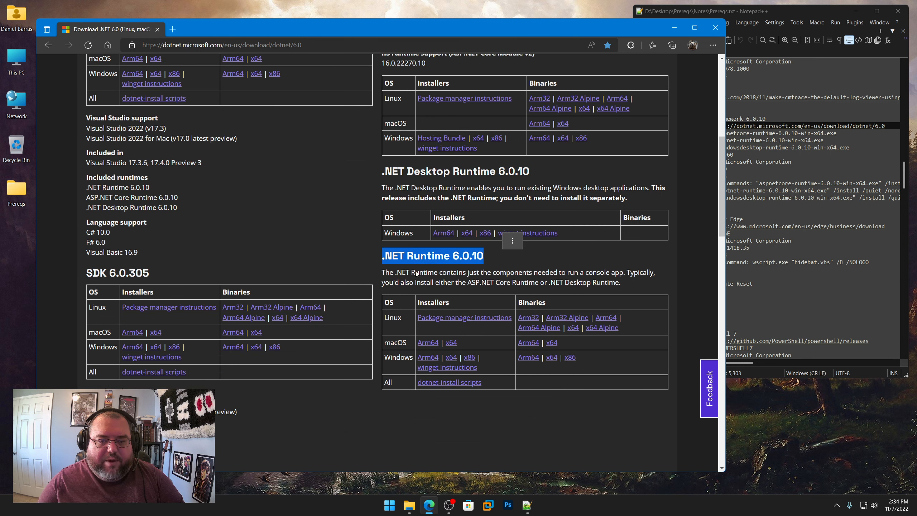
{"action": "scroll", "coordinate": [368, 269], "scroll_direction": "up", "scroll_amount": 5}
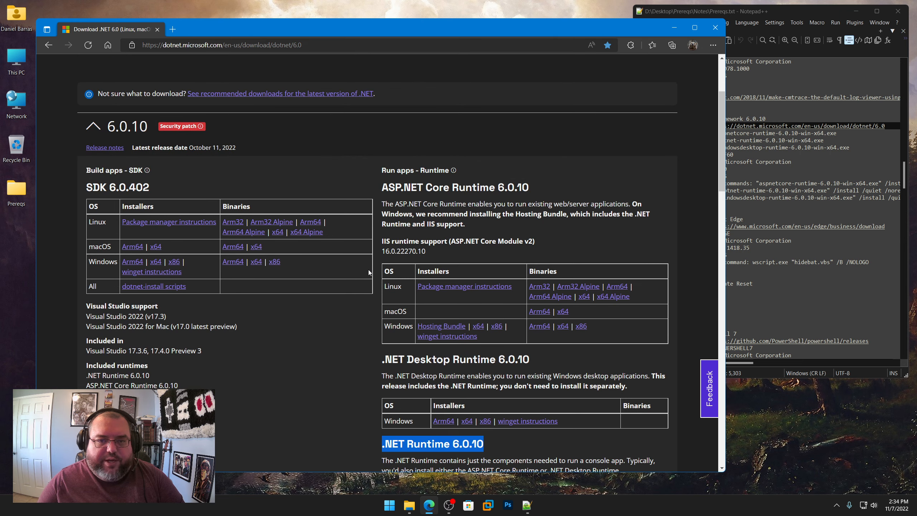
{"action": "left_click", "coordinate": [795, 253]}
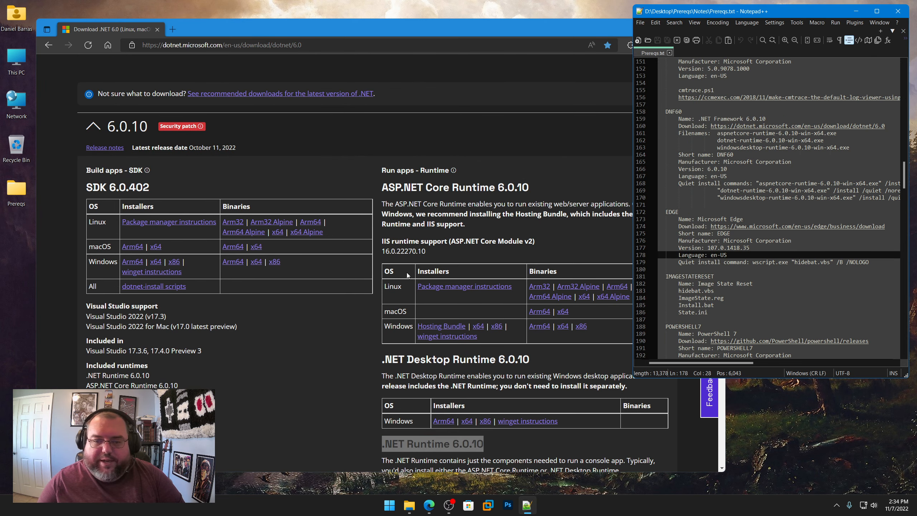
{"action": "left_click", "coordinate": [351, 328]}
Step: Save the Windows x64 installer of ASP.NET Core Runtime 6.0.10 in Capture\DNF60 and check the DNF60 version in Prereqs.txt
{"action": "scroll", "coordinate": [368, 336], "scroll_direction": "down", "scroll_amount": 2}
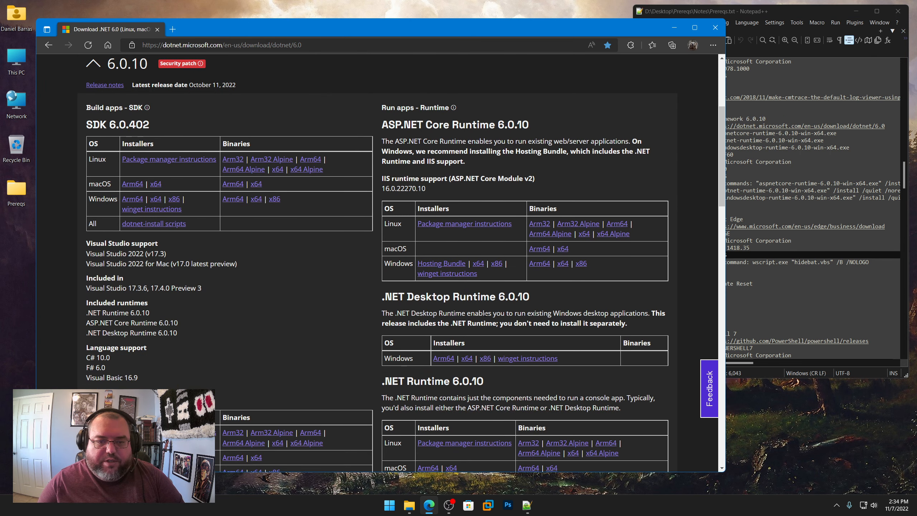
{"action": "left_click", "coordinate": [478, 263]}
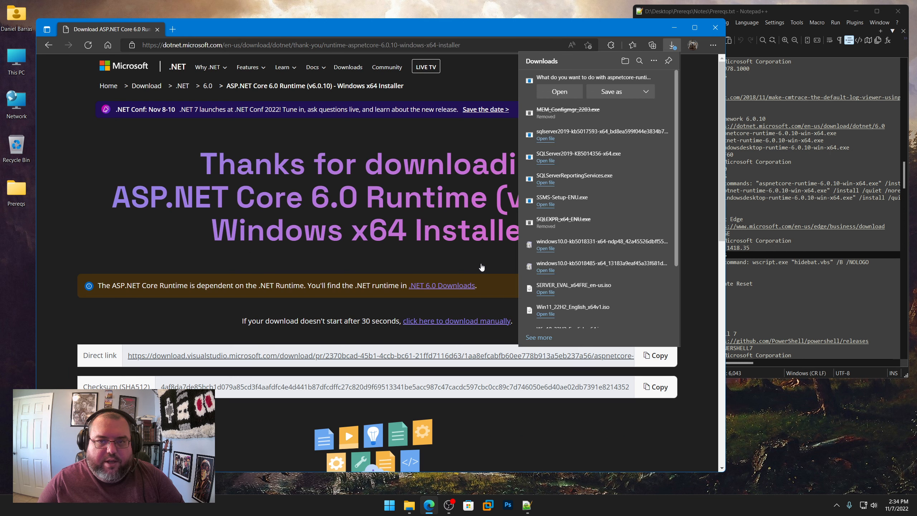
{"action": "left_click", "coordinate": [608, 93]}
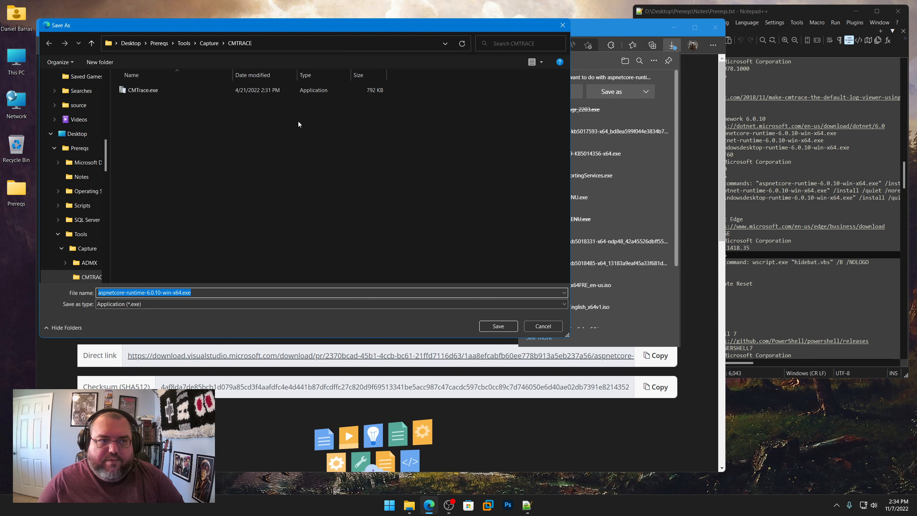
{"action": "left_click", "coordinate": [209, 43]}
{"action": "double_click", "coordinate": [145, 119]}
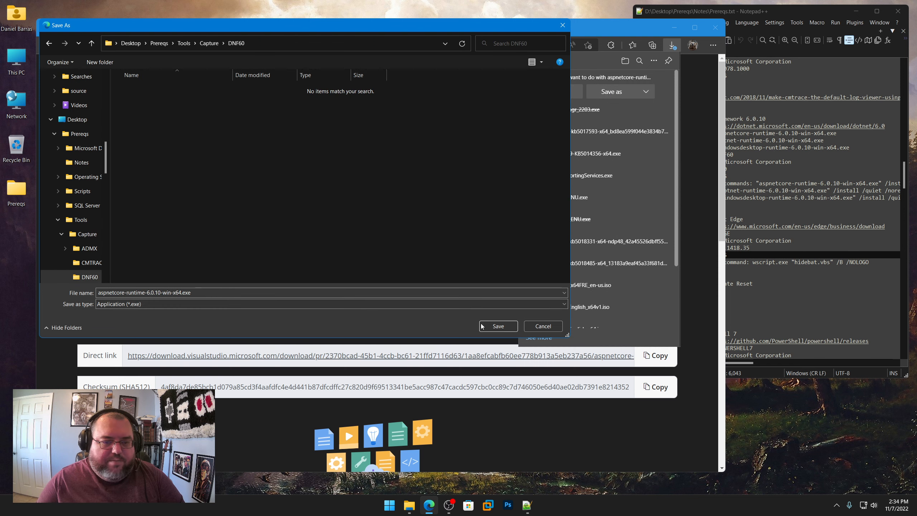
{"action": "left_click", "coordinate": [498, 326]}
{"action": "left_click", "coordinate": [795, 211]}
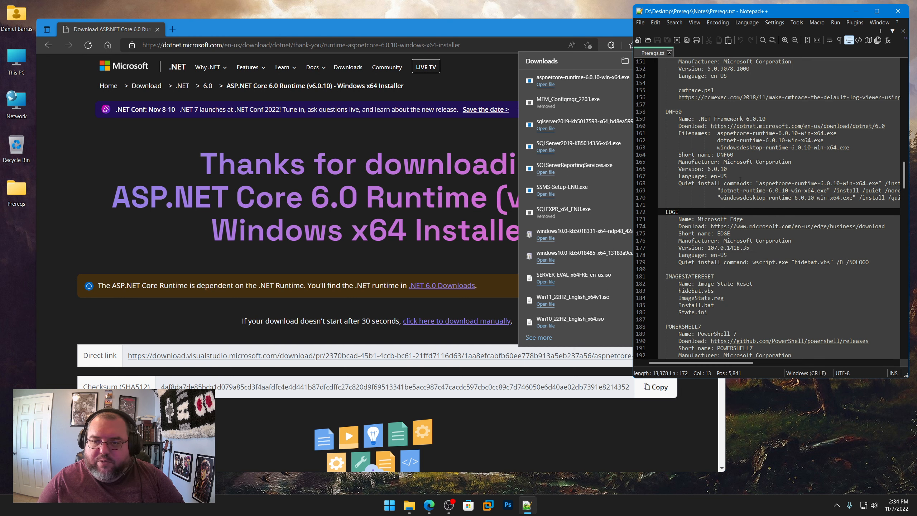
{"action": "left_click_drag", "start_coordinate": [727, 169], "coordinate": [707, 169]}
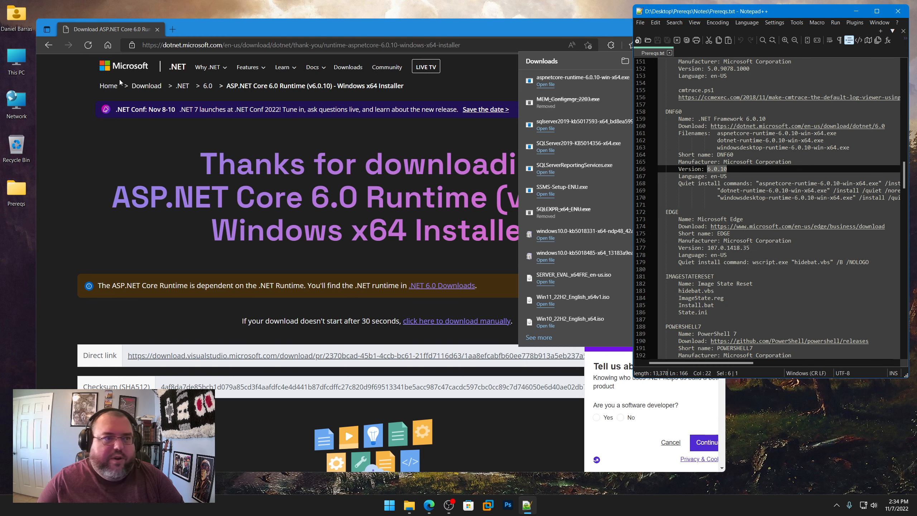
Step: Return to the .NET 6.0 download page and save the Windows x64 installer of .NET Desktop Runtime 6.0.10 in Capture\DNF60
{"action": "left_click", "coordinate": [48, 45]}
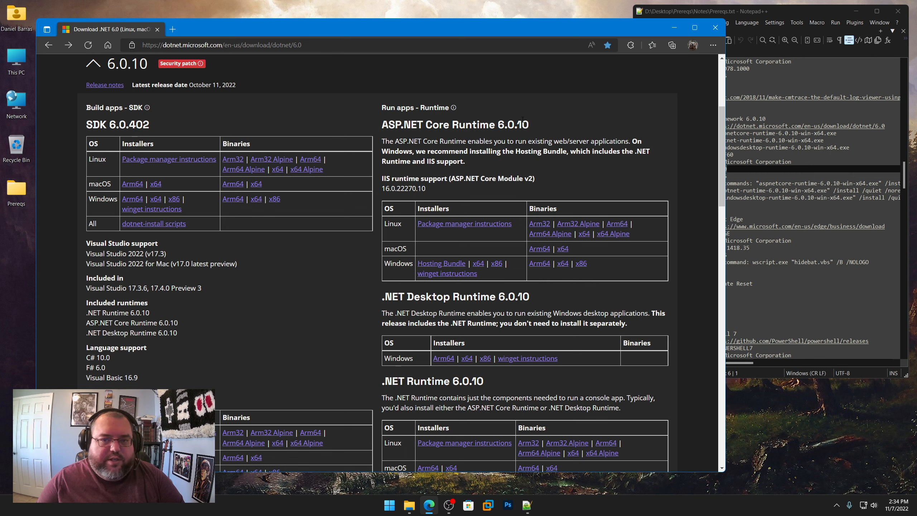
{"action": "scroll", "coordinate": [431, 201], "scroll_direction": "down", "scroll_amount": 3}
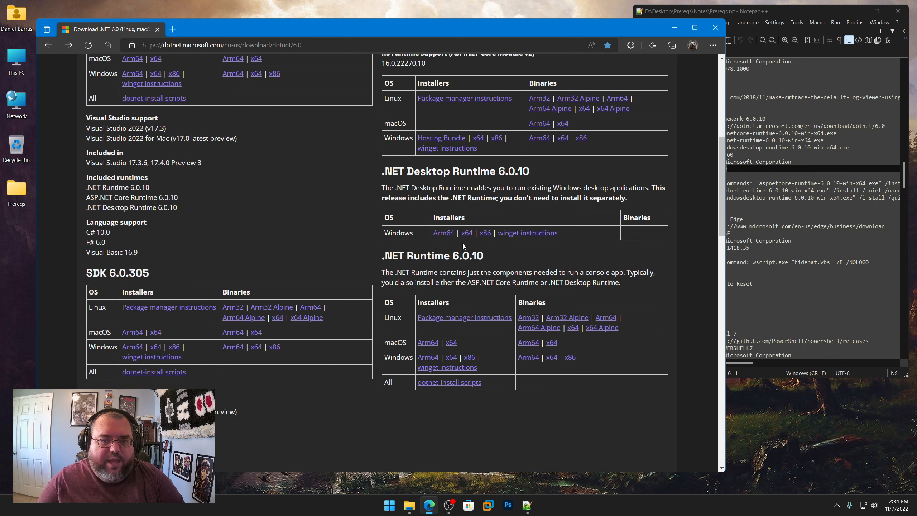
{"action": "left_click", "coordinate": [466, 232]}
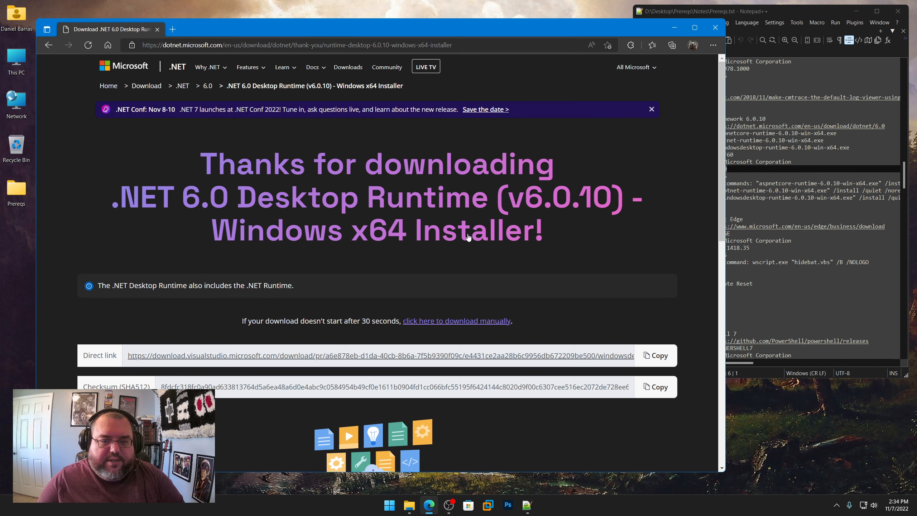
{"action": "left_click", "coordinate": [609, 92]}
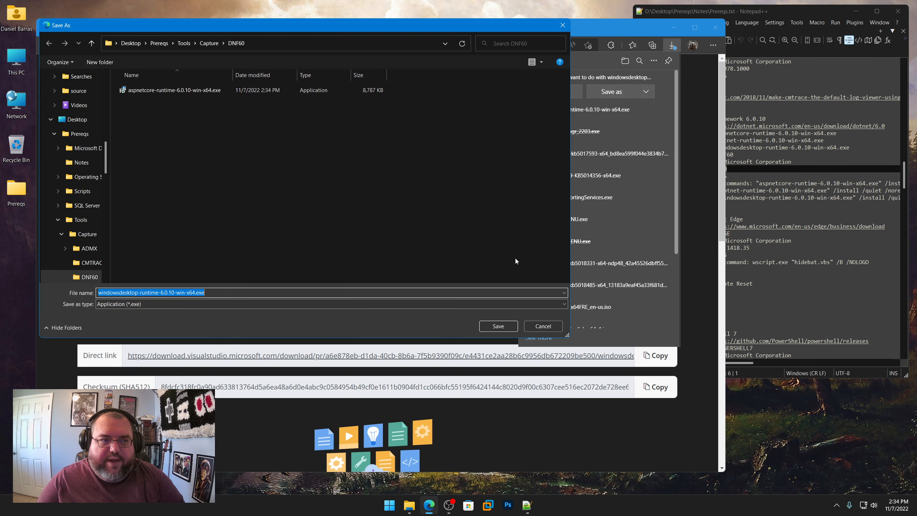
{"action": "left_click", "coordinate": [495, 327]}
Step: Go back to the download page and save the Windows x64 installer of .NET Runtime 6.0.10 in Capture\DNF60
{"action": "key", "text": "alt+Left"}
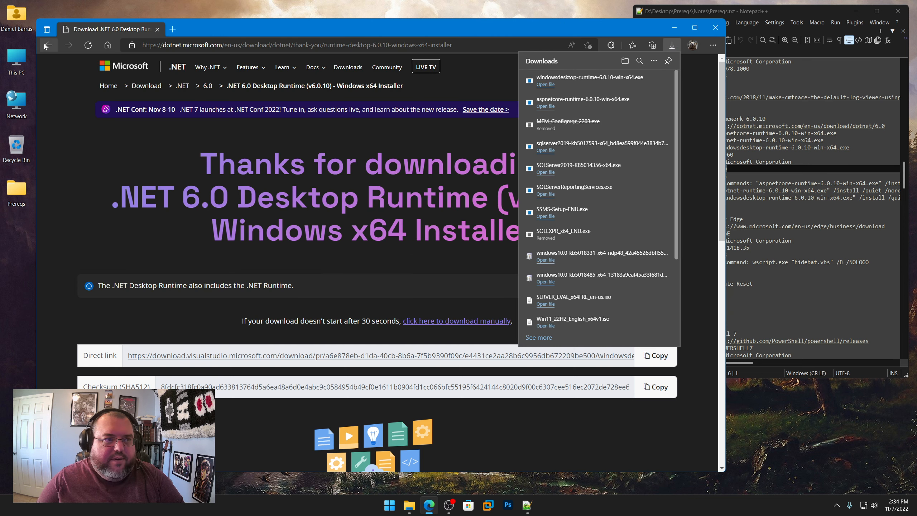
{"action": "scroll", "coordinate": [493, 293], "scroll_direction": "down", "scroll_amount": 3}
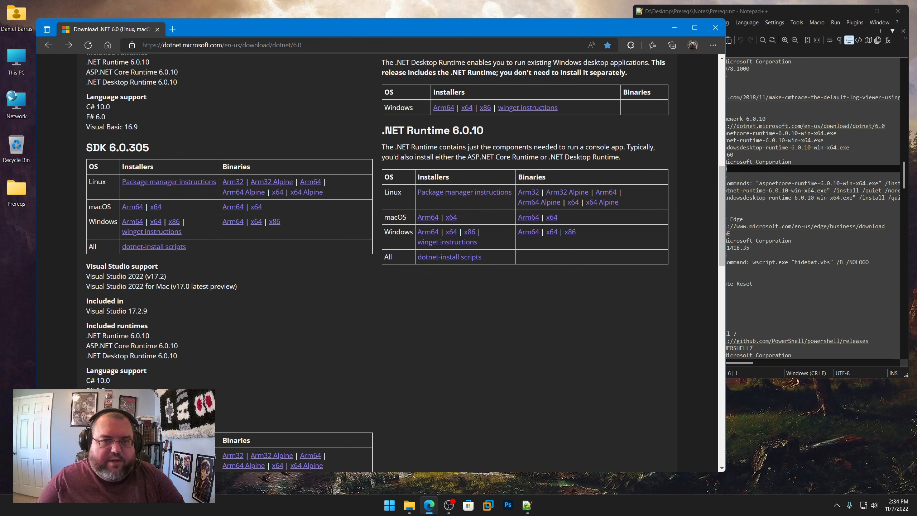
{"action": "left_click", "coordinate": [454, 233]}
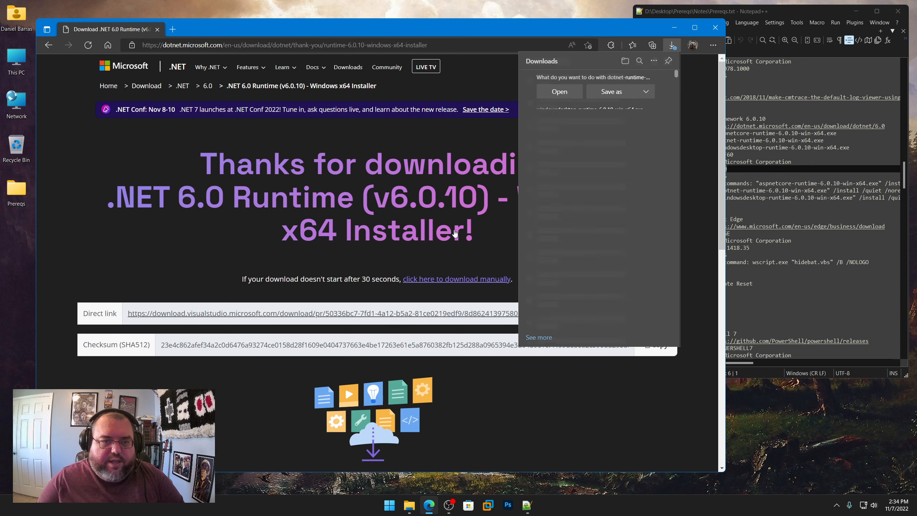
{"action": "left_click", "coordinate": [623, 92]}
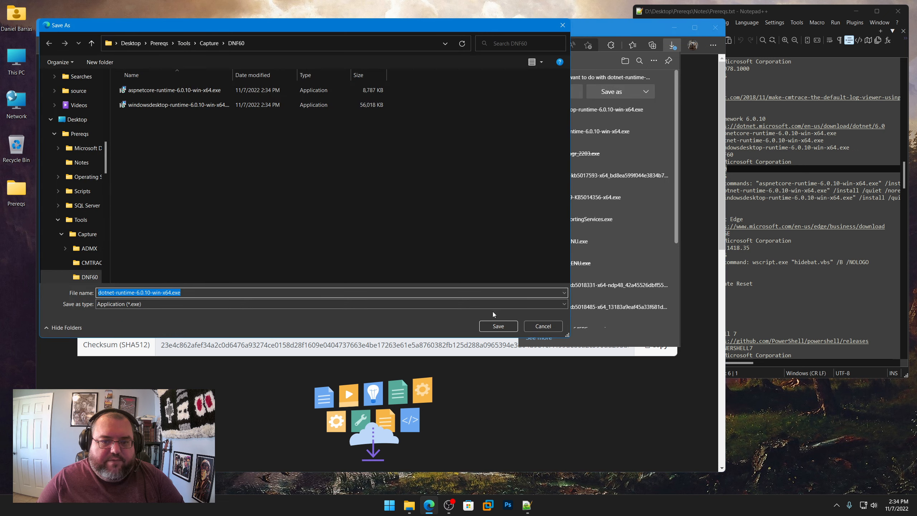
{"action": "left_click", "coordinate": [498, 327]}
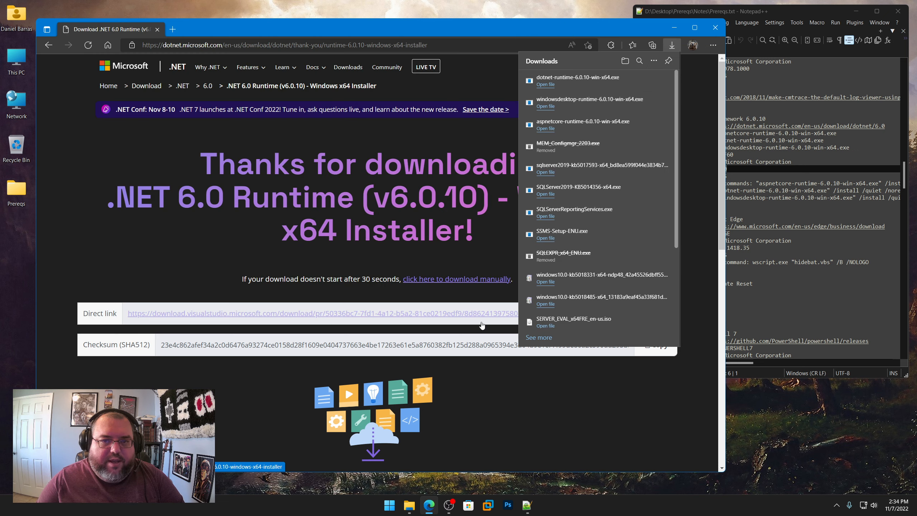
Step: Minimize the browser, review the DNF60 folder's Install.bat in Notepad++, close that file and point out hidebat.vbs
{"action": "left_click", "coordinate": [674, 28]}
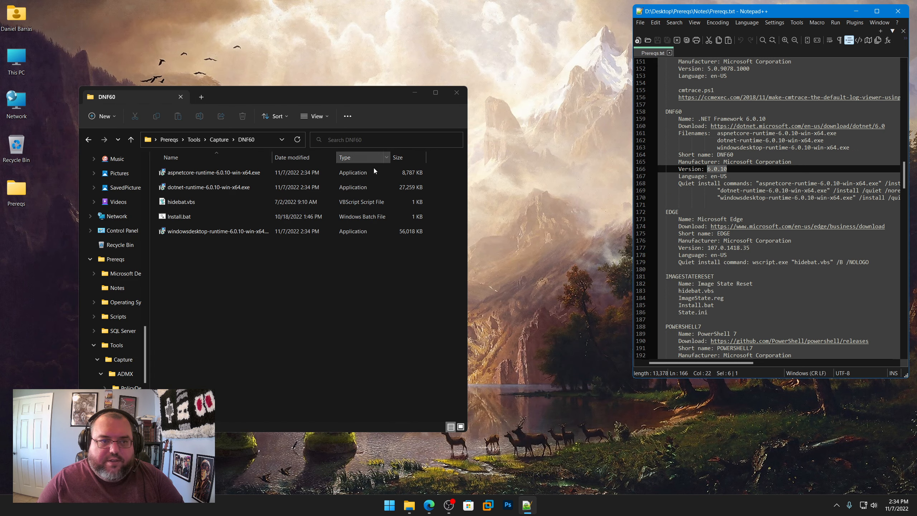
{"action": "left_click", "coordinate": [198, 287]}
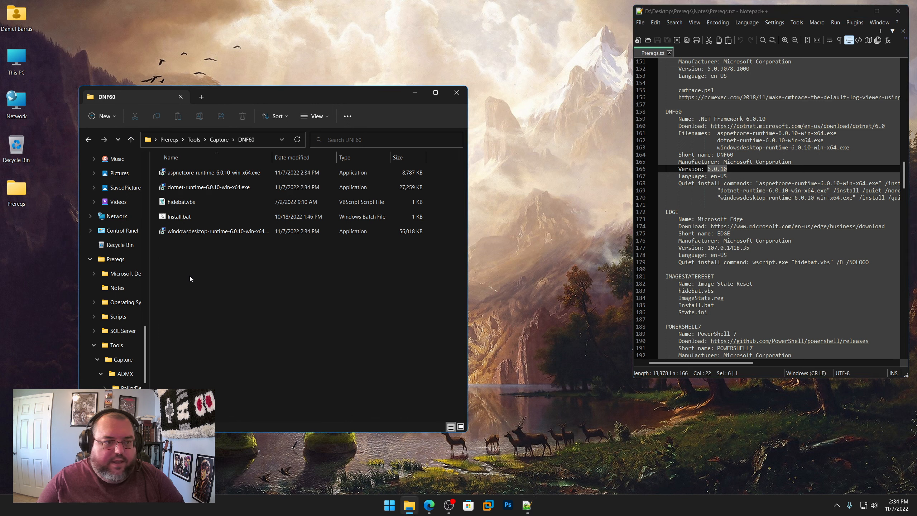
{"action": "right_click", "coordinate": [180, 216]}
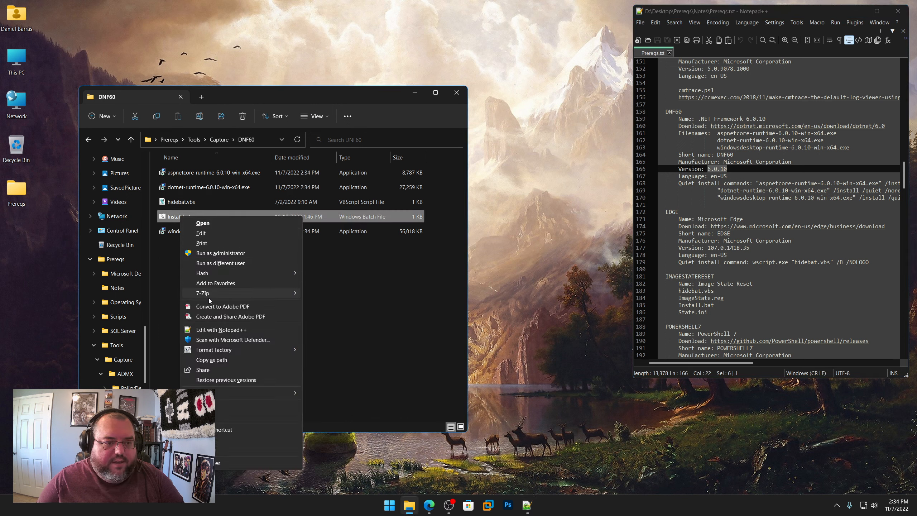
{"action": "left_click", "coordinate": [222, 330]}
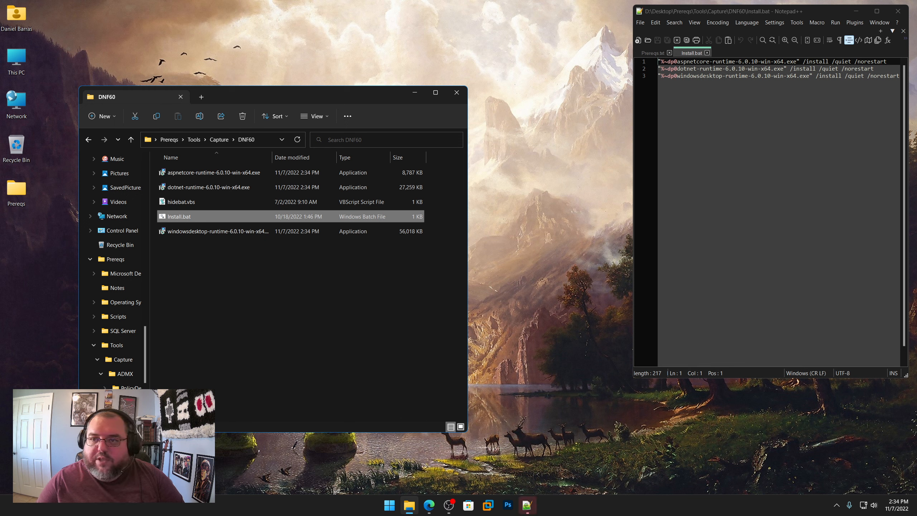
{"action": "left_click", "coordinate": [706, 53]}
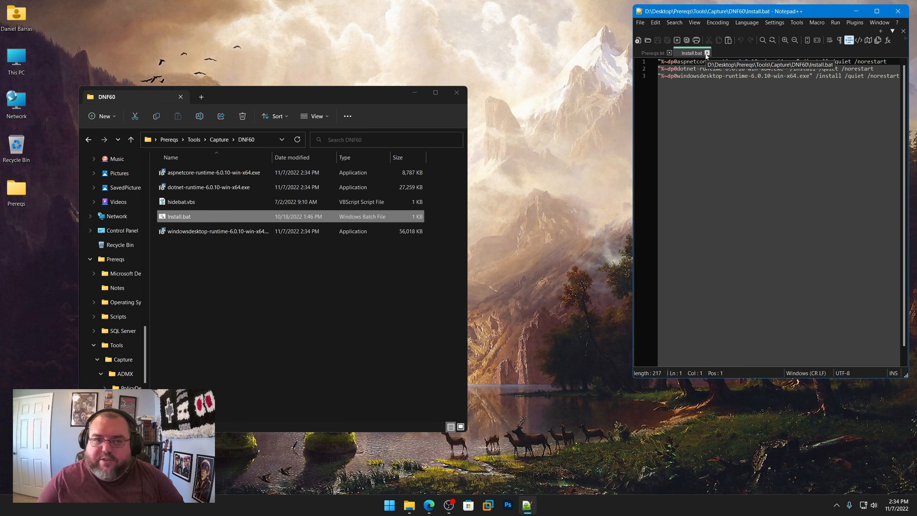
{"action": "left_click", "coordinate": [177, 203]}
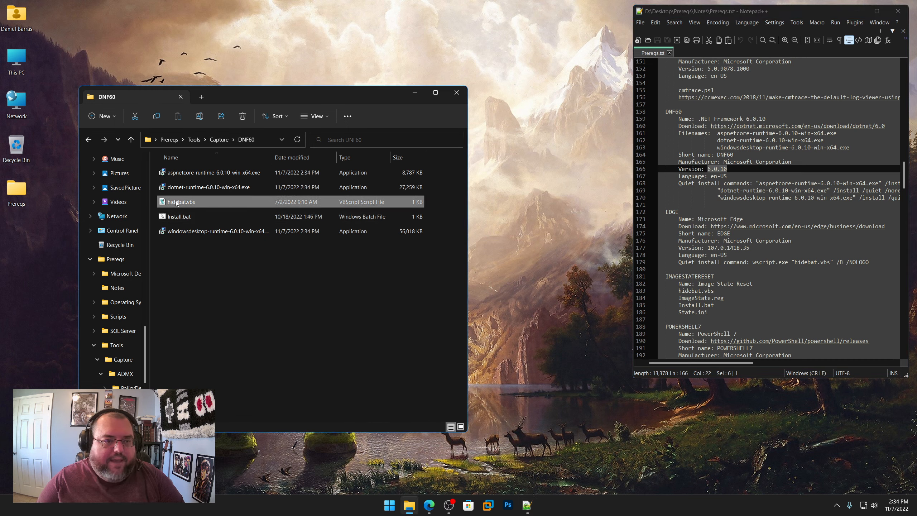
Step: Copy the Microsoft Edge download link from the EDGE section of Prereqs.txt and open it in the browser
{"action": "scroll", "coordinate": [728, 172], "scroll_direction": "down", "scroll_amount": 2}
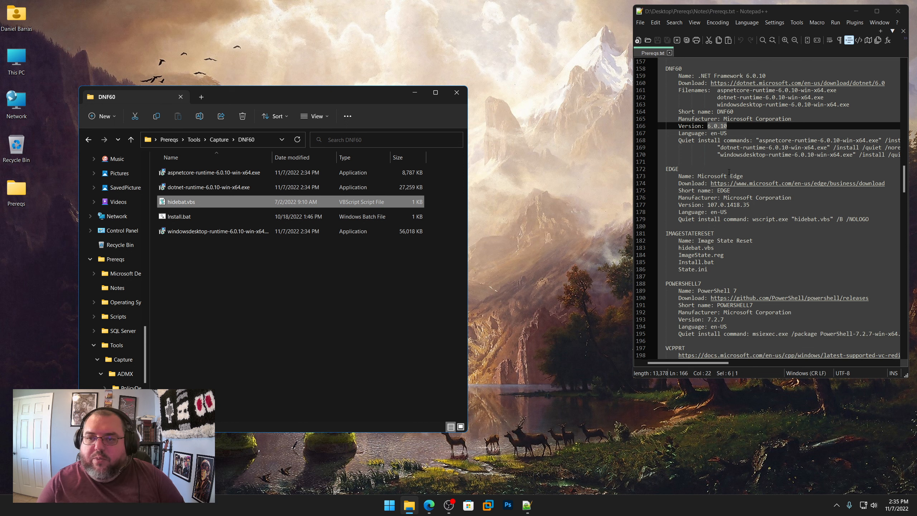
{"action": "scroll", "coordinate": [696, 191], "scroll_direction": "down", "scroll_amount": 3}
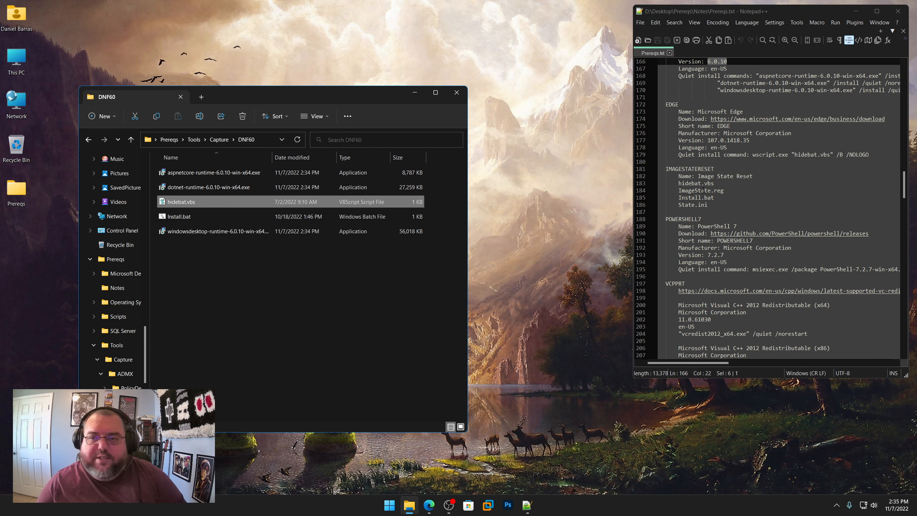
{"action": "right_click", "coordinate": [773, 121]}
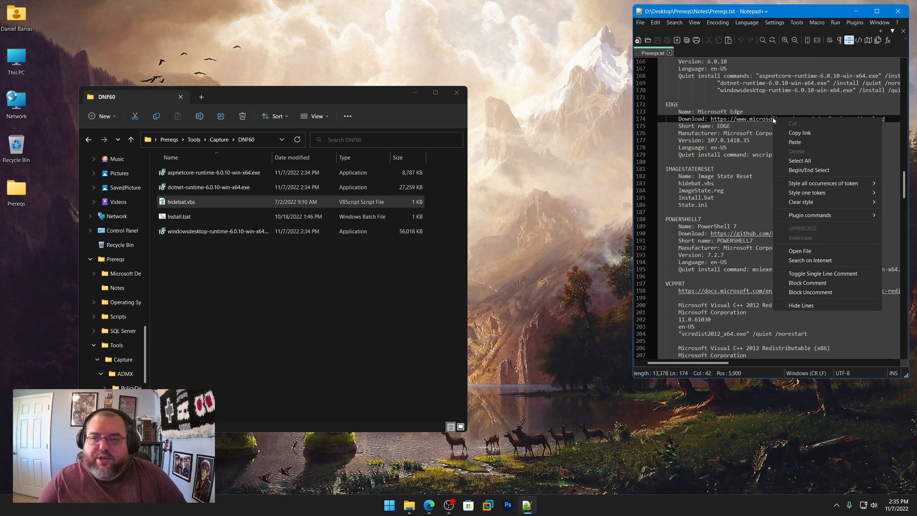
{"action": "left_click", "coordinate": [789, 132]}
{"action": "left_click", "coordinate": [428, 506]}
{"action": "left_click", "coordinate": [433, 45]}
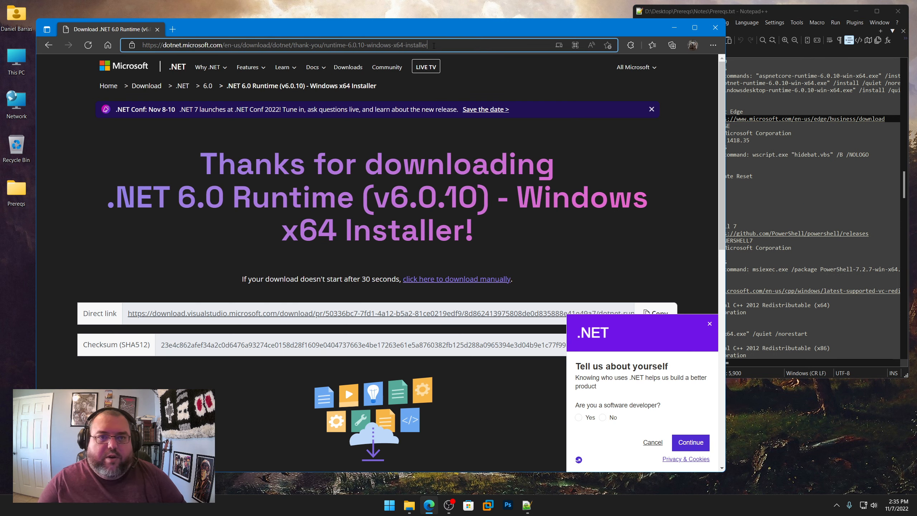
{"action": "type", "text": "https://www.microsoft.com/en-us/edge/business/download"}
{"action": "key", "text": "Return"}
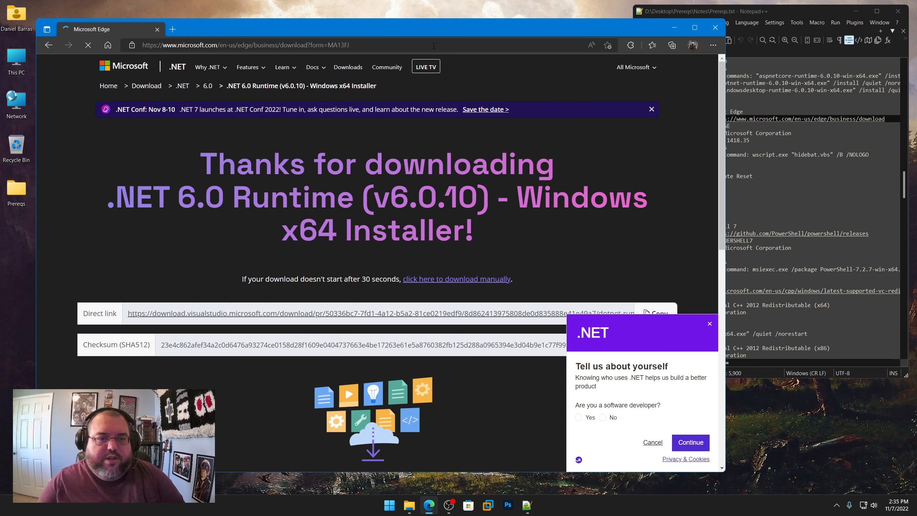
Step: Find the Windows downloads on the Edge page and compare their version with the EDGE version in Prereqs.txt
{"action": "scroll", "coordinate": [348, 170], "scroll_direction": "down", "scroll_amount": 10}
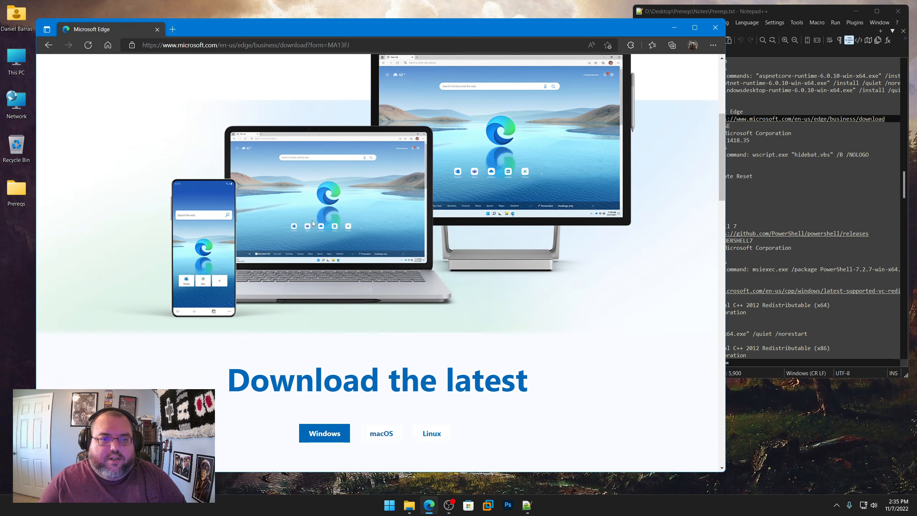
{"action": "left_click", "coordinate": [817, 183]}
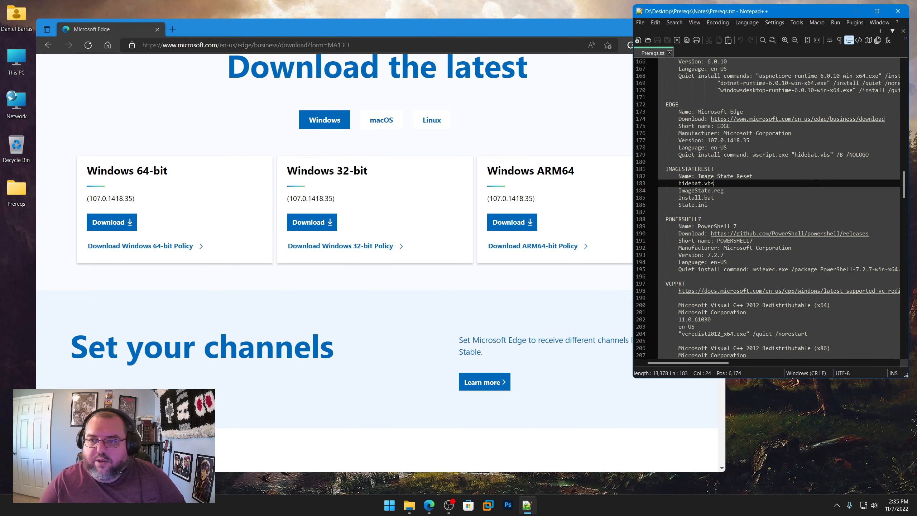
{"action": "left_click_drag", "start_coordinate": [750, 141], "coordinate": [706, 141]}
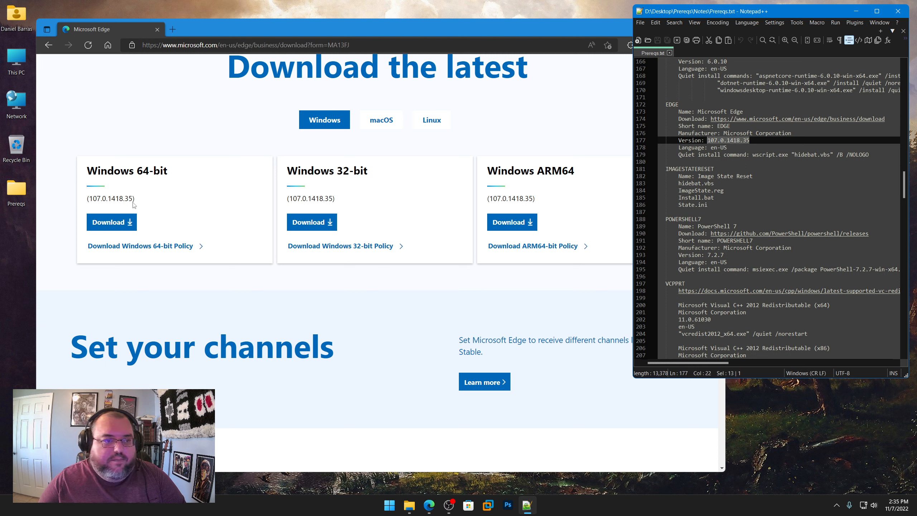
Step: Download the Windows 64-bit Microsoft Edge installer and save it as MicrosoftEdgeEnterpriseX64.msi in Capture\EDGE
{"action": "left_click", "coordinate": [102, 222]}
{"action": "left_click", "coordinate": [355, 338]}
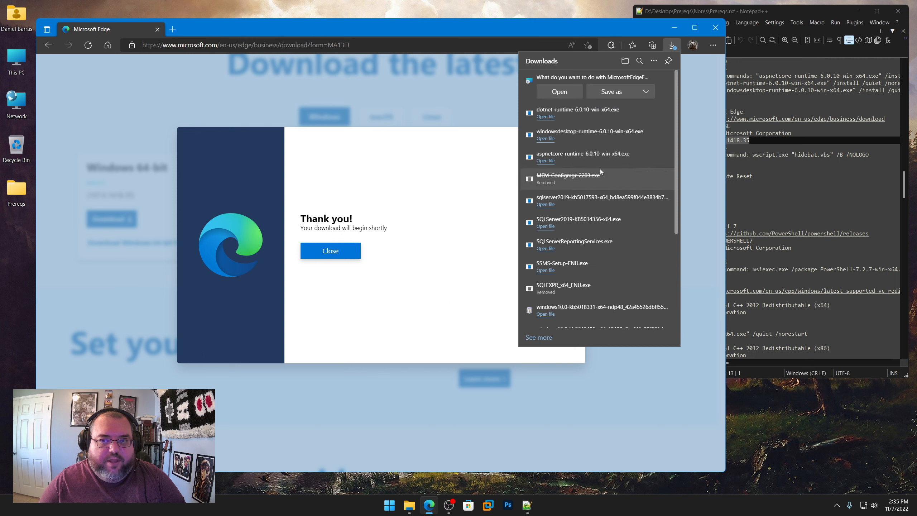
{"action": "left_click", "coordinate": [609, 90]}
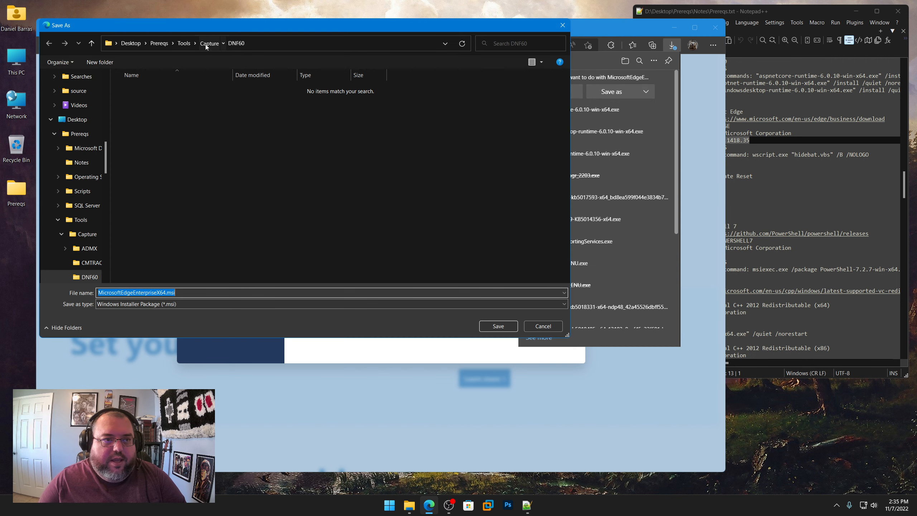
{"action": "left_click", "coordinate": [206, 45]}
{"action": "double_click", "coordinate": [138, 134]}
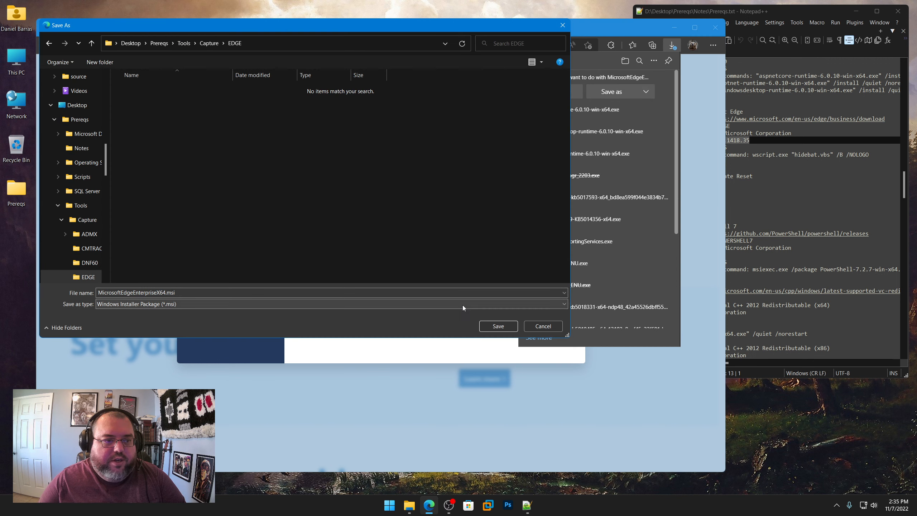
{"action": "left_click", "coordinate": [497, 327]}
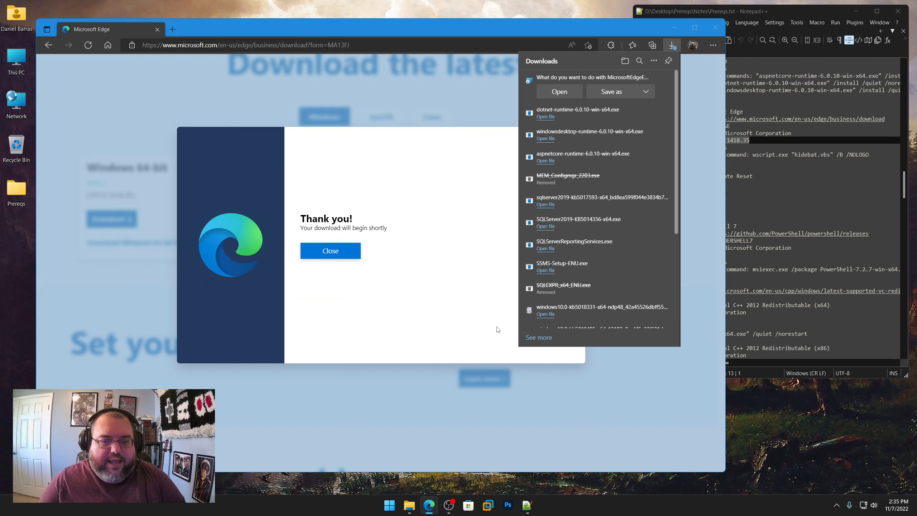
Step: Show the IMAGESTATERESET section of Prereqs.txt, minimize the browser and open the Tools\Capture\IMAGESTATERESET folder
{"action": "left_click", "coordinate": [810, 15]}
{"action": "scroll", "coordinate": [748, 181], "scroll_direction": "down", "scroll_amount": 1}
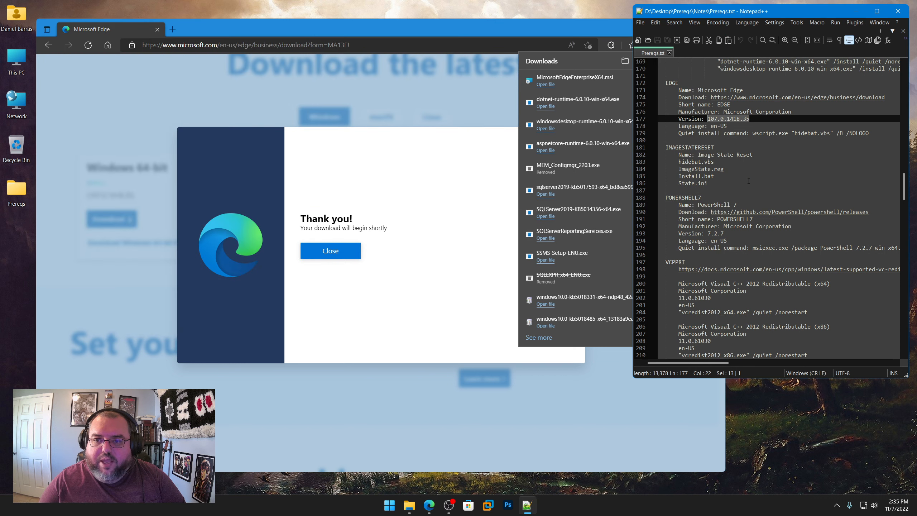
{"action": "left_click", "coordinate": [578, 39]}
{"action": "left_click", "coordinate": [675, 28]}
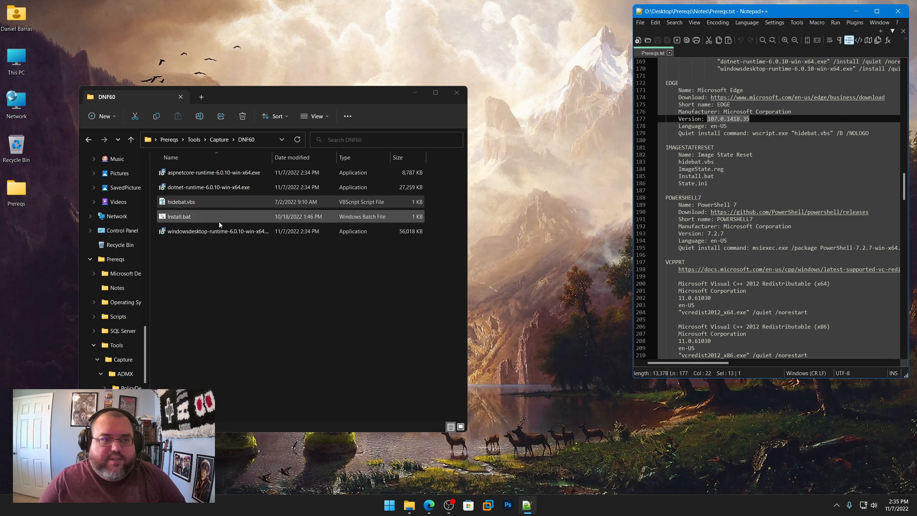
{"action": "left_click", "coordinate": [215, 143]}
{"action": "left_click", "coordinate": [194, 139]}
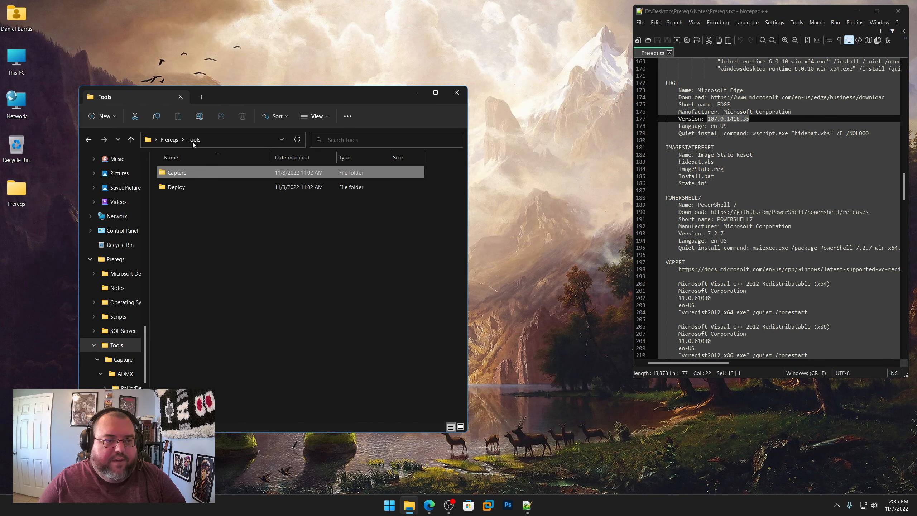
{"action": "double_click", "coordinate": [183, 174]}
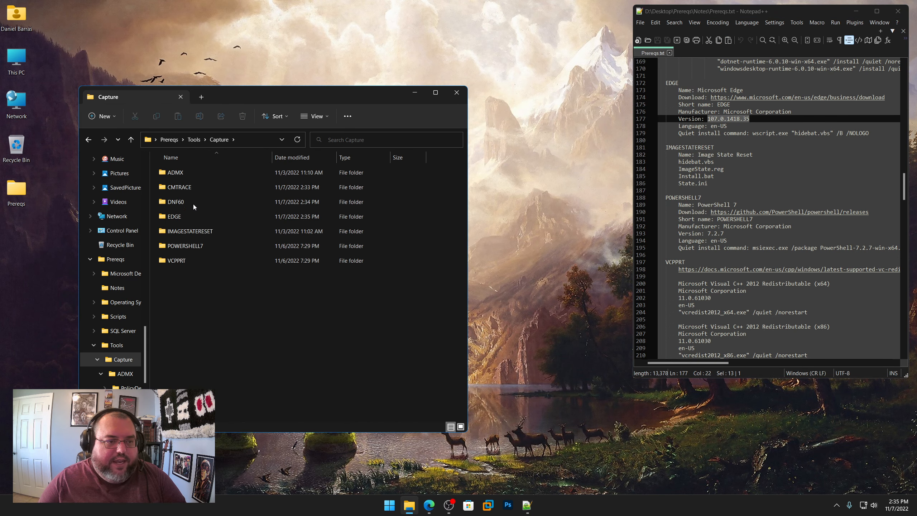
{"action": "double_click", "coordinate": [194, 231]}
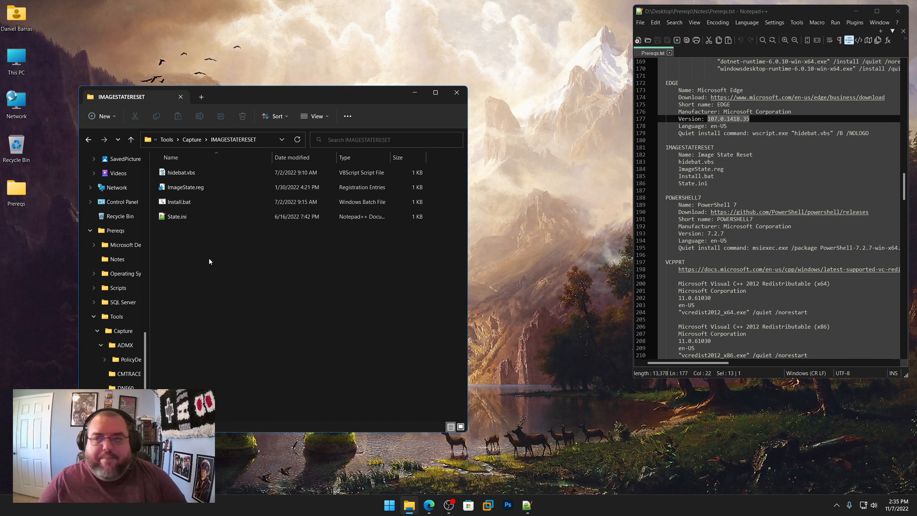
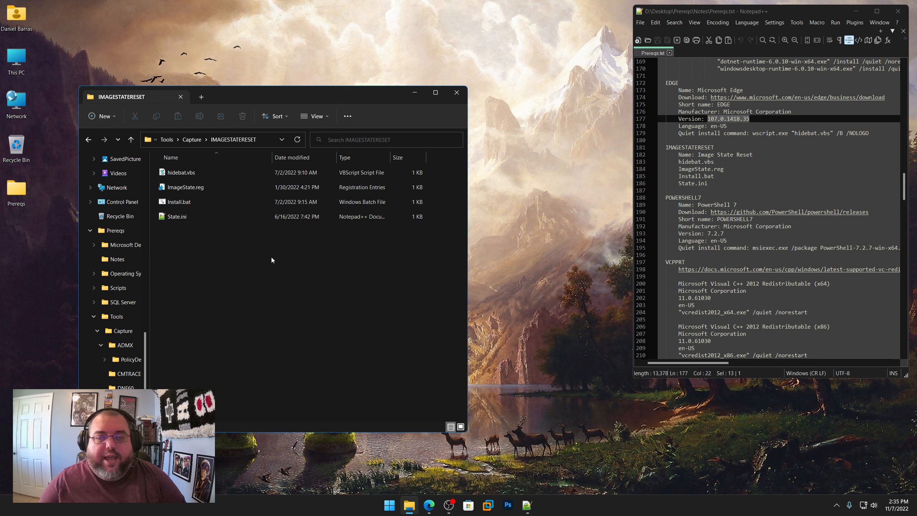
Step: Return to the Capture folder and open the PowerShell 7 download link copied from Prereqs.txt in the browser
{"action": "left_click", "coordinate": [191, 139]}
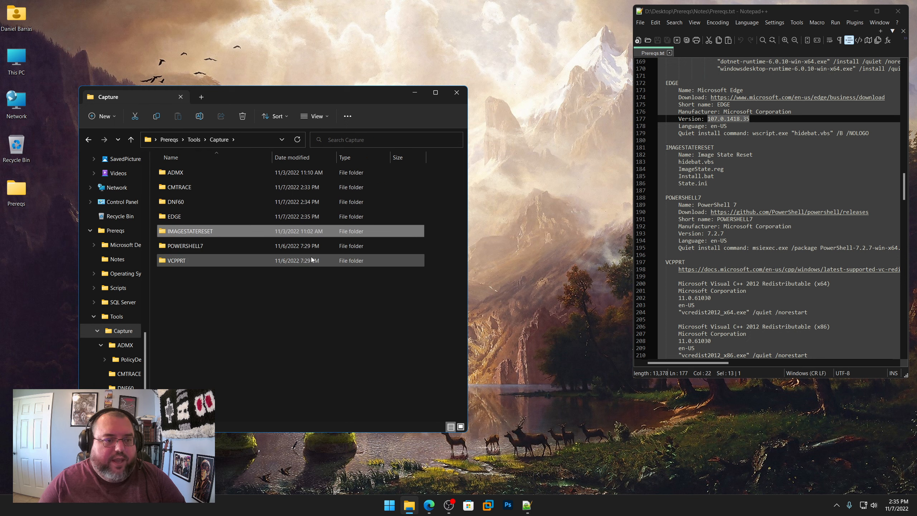
{"action": "right_click", "coordinate": [792, 214]}
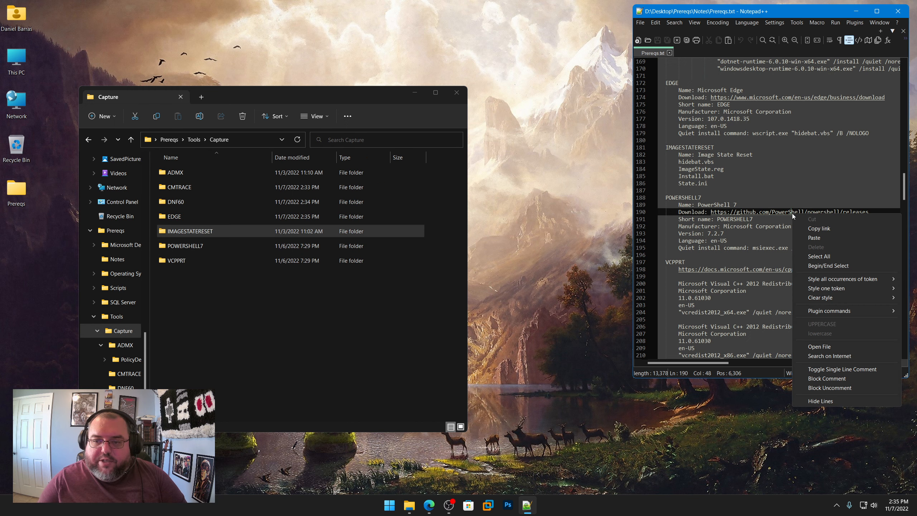
{"action": "left_click", "coordinate": [806, 227]}
{"action": "left_click", "coordinate": [429, 504]}
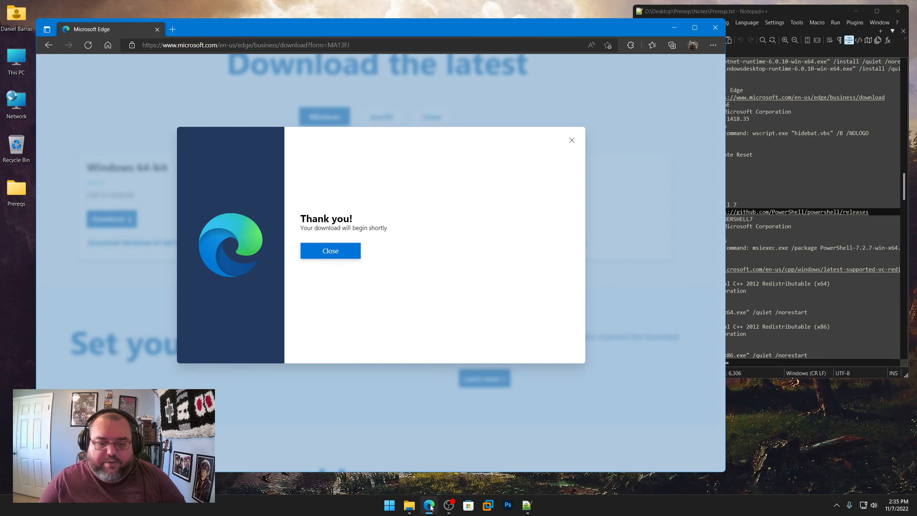
{"action": "left_click", "coordinate": [377, 46]}
{"action": "type", "text": "https://github.com/PowerShell/powershell/releases"}
{"action": "key", "text": "Return"}
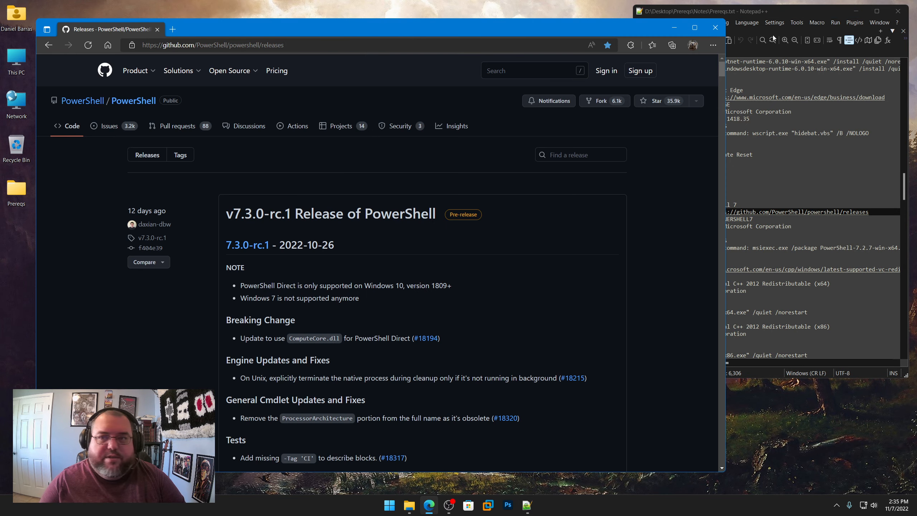
Step: Check the POWERSHELL7 version in Prereqs.txt and find the assets of the matching 7.2.7 release on the GitHub page
{"action": "left_click", "coordinate": [797, 15]}
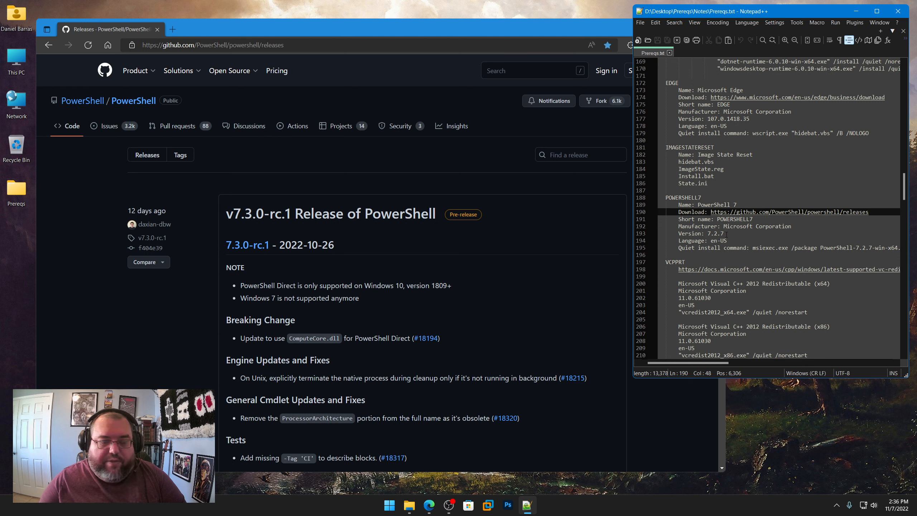
{"action": "left_click_drag", "start_coordinate": [726, 233], "coordinate": [713, 233]}
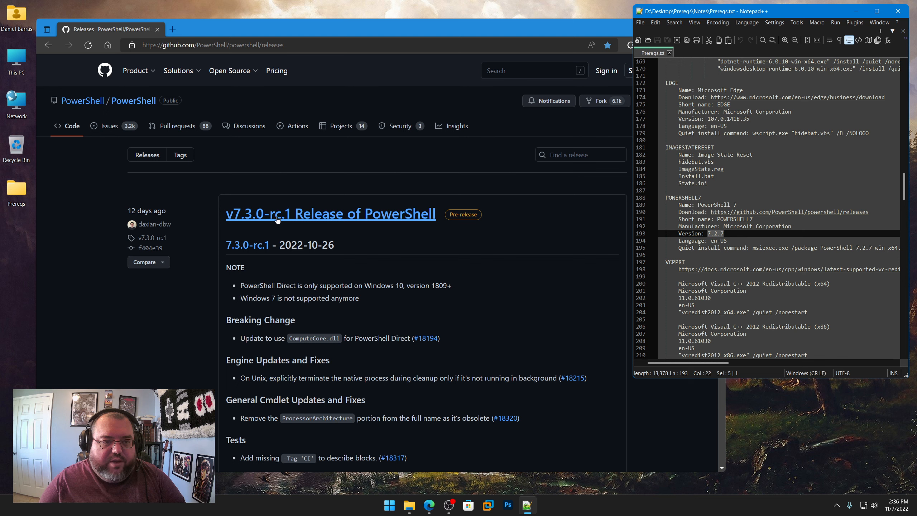
{"action": "scroll", "coordinate": [197, 247], "scroll_direction": "down", "scroll_amount": 20}
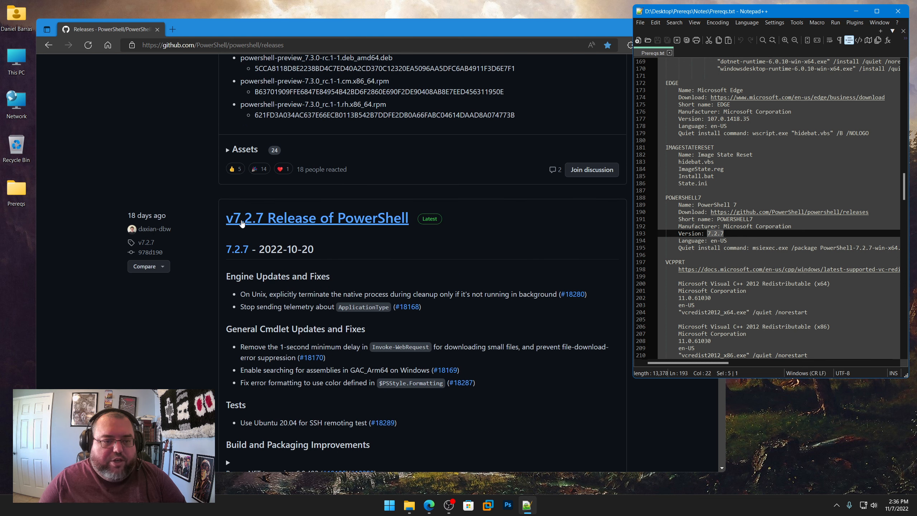
{"action": "scroll", "coordinate": [252, 224], "scroll_direction": "down", "scroll_amount": 15}
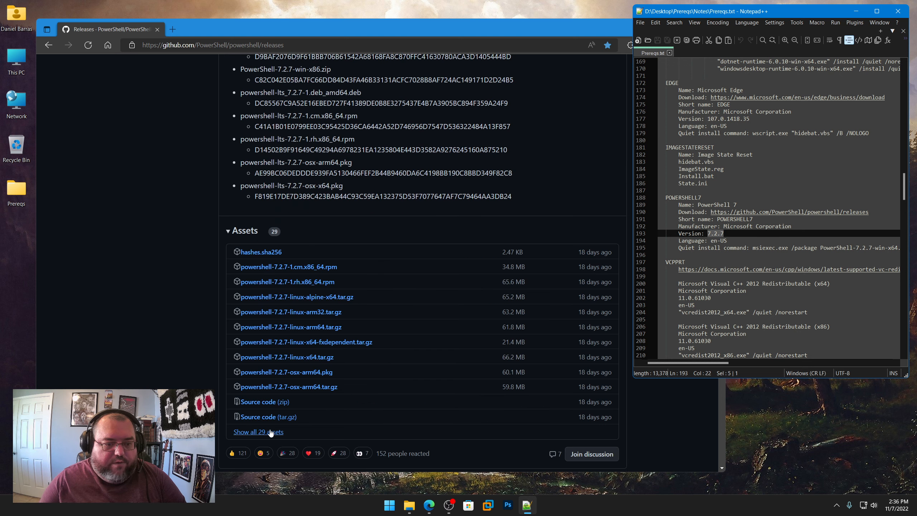
Step: Show all assets of the 7.2.7 release and save PowerShell-7.2.7-win-x64.msi in Tools\Capture\POWERSHELL7
{"action": "left_click", "coordinate": [252, 433]}
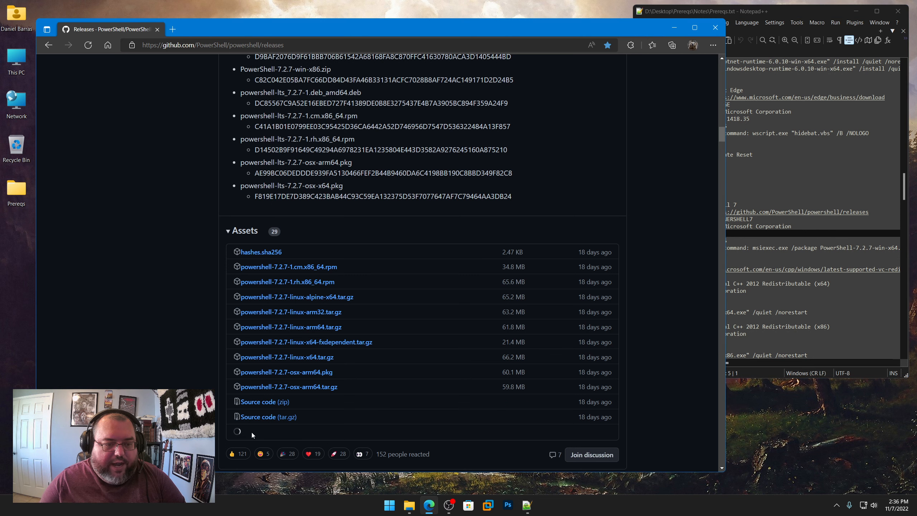
{"action": "scroll", "coordinate": [405, 335], "scroll_direction": "down", "scroll_amount": 3}
{"action": "scroll", "coordinate": [406, 337], "scroll_direction": "down", "scroll_amount": 2}
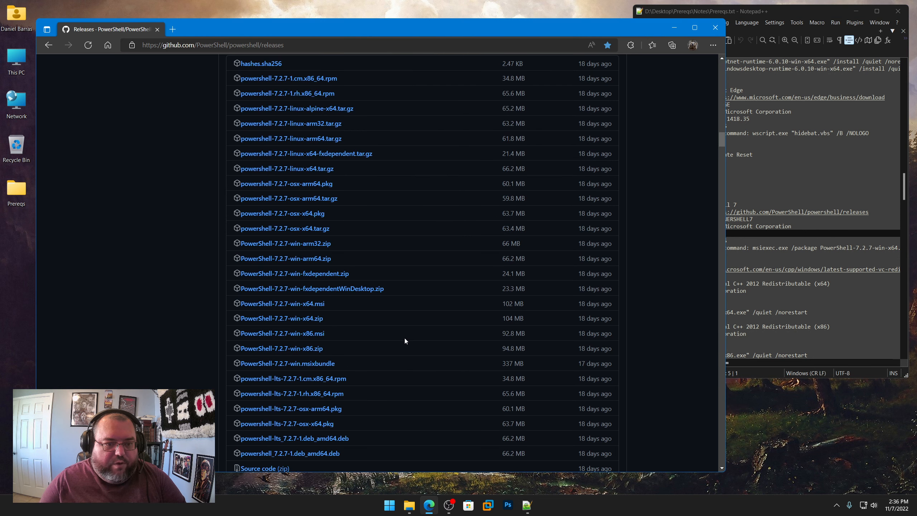
{"action": "left_click", "coordinate": [306, 306]}
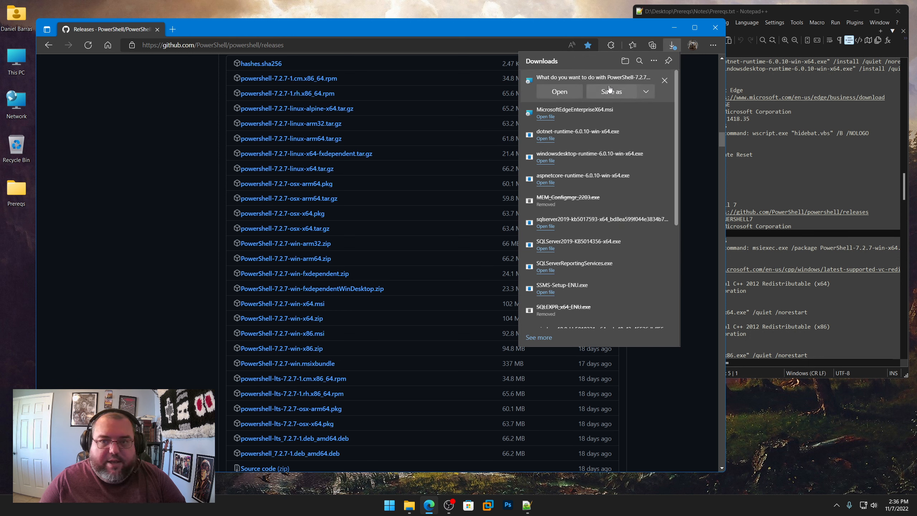
{"action": "left_click", "coordinate": [610, 92]}
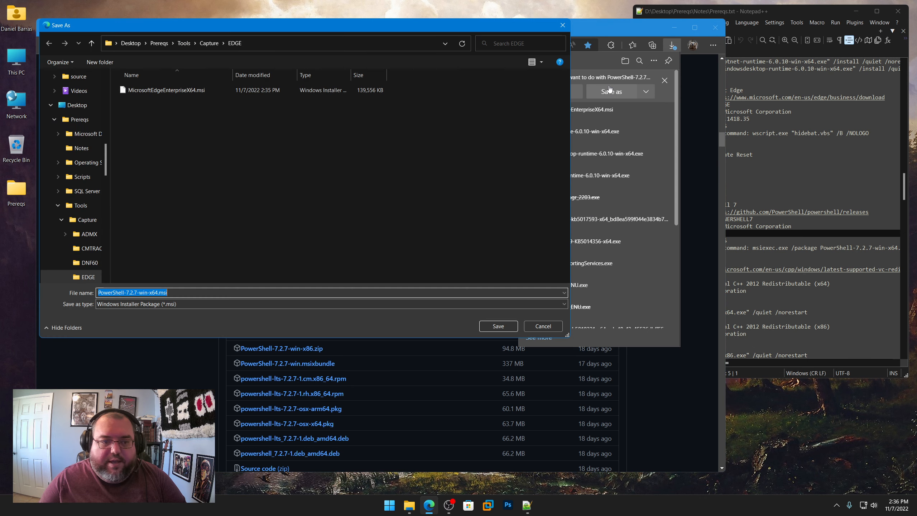
{"action": "left_click", "coordinate": [205, 42]}
{"action": "double_click", "coordinate": [153, 164]}
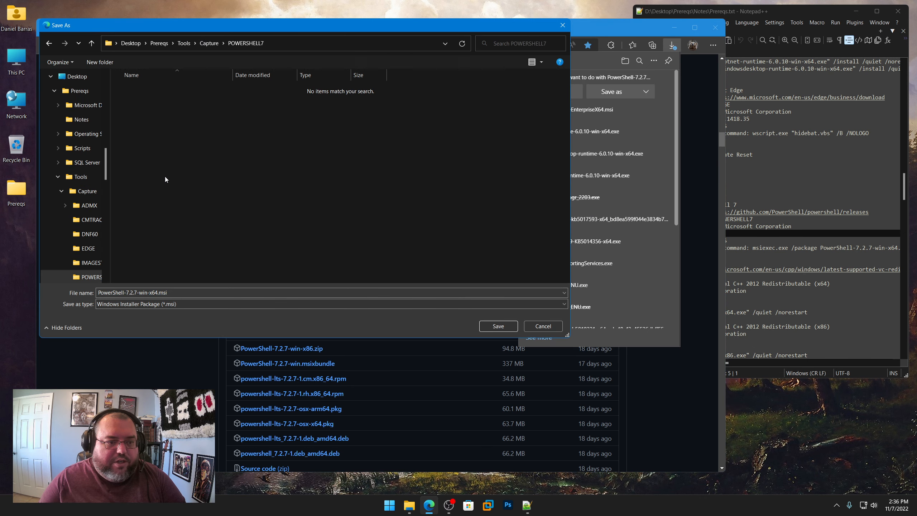
{"action": "left_click", "coordinate": [498, 326]}
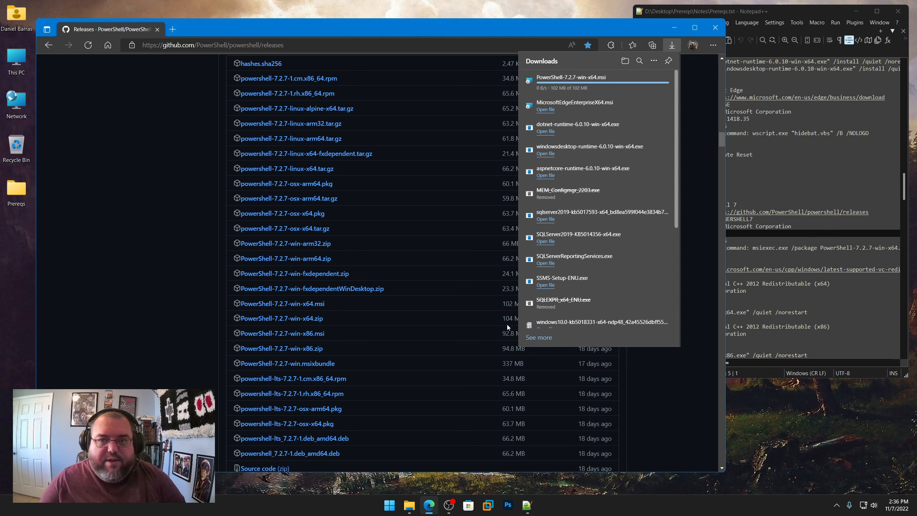
Step: Copy the Visual C++ Redistributable link from the VCPPRT section of Prereqs.txt and open it in the browser
{"action": "left_click", "coordinate": [777, 169]}
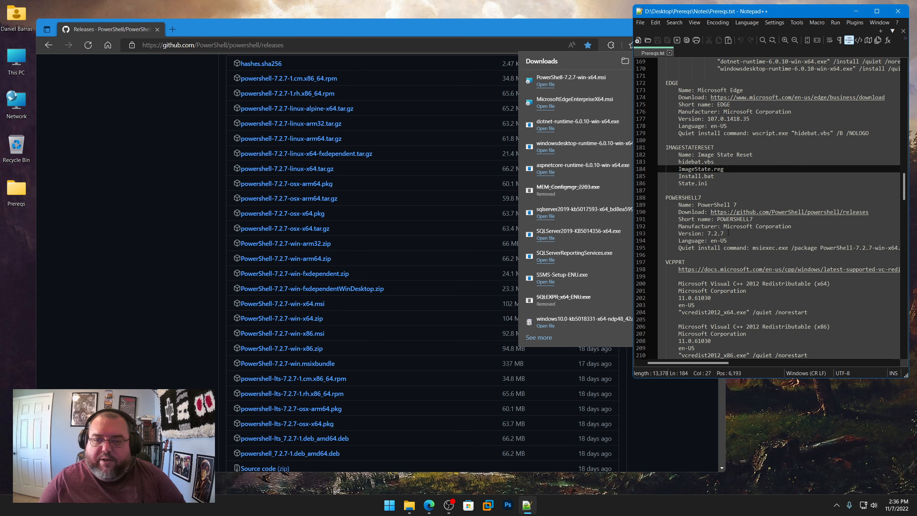
{"action": "left_click_drag", "start_coordinate": [727, 232], "coordinate": [708, 233]}
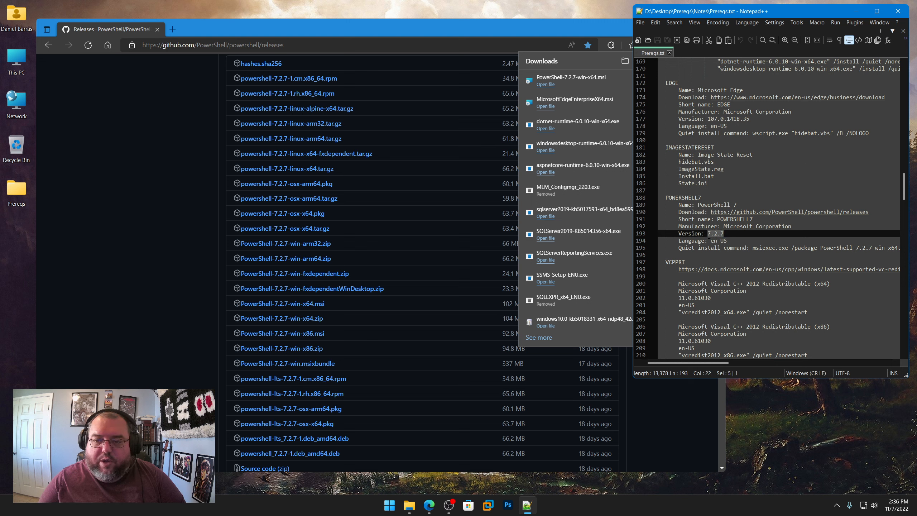
{"action": "scroll", "coordinate": [655, 259], "scroll_direction": "down", "scroll_amount": 4}
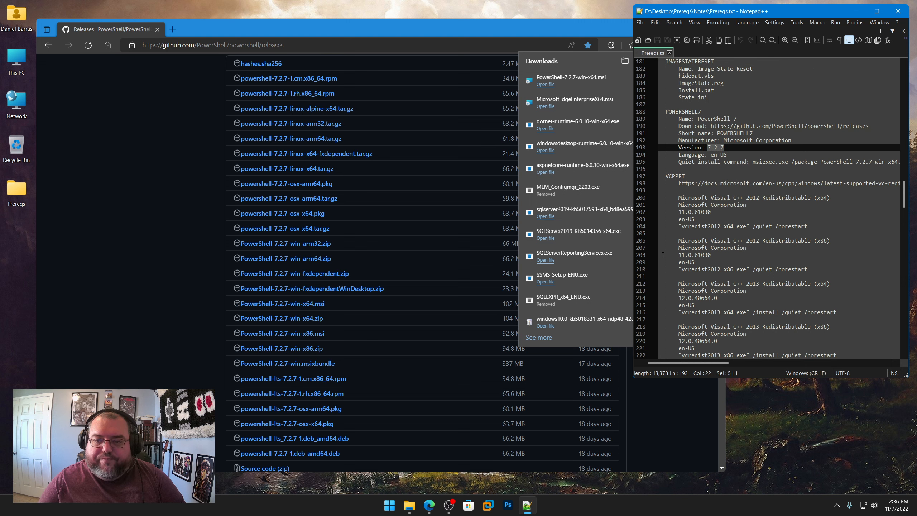
{"action": "right_click", "coordinate": [737, 186]}
{"action": "left_click", "coordinate": [758, 198]}
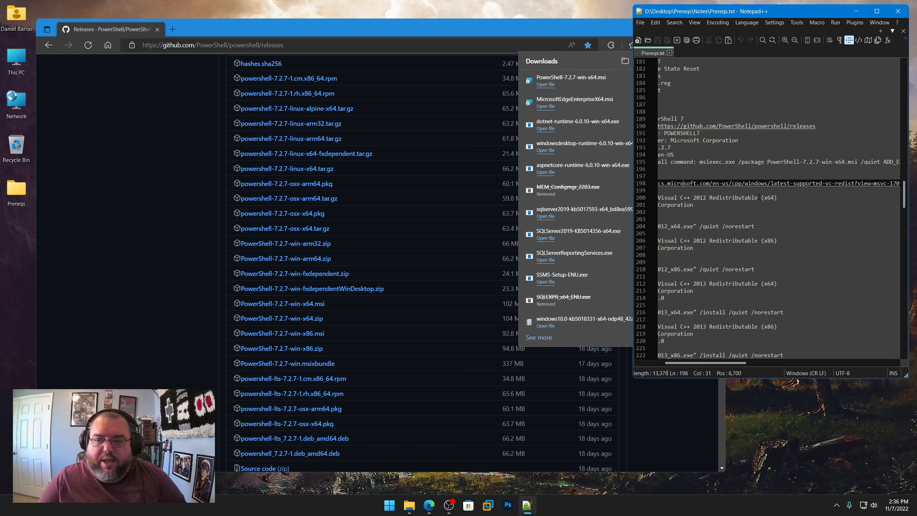
{"action": "left_click", "coordinate": [353, 45]}
{"action": "type", "text": "https://learn.microsoft.com/en-us/cpp/windows/latest-supported-vc-redist?view=msvc-170"}
{"action": "key", "text": "Return"}
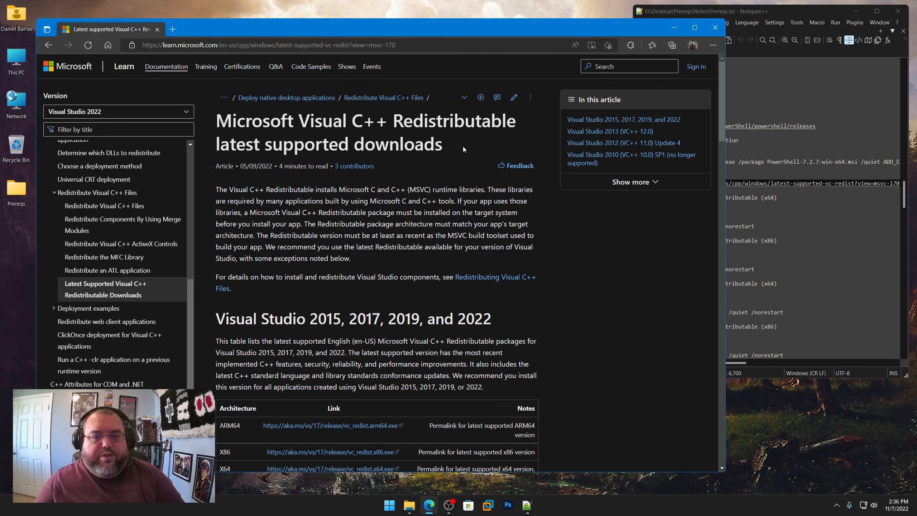
Step: Review the VCPPRT package list in Prereqs.txt and the supported and no longer supported Visual Studio versions on the download page
{"action": "left_click", "coordinate": [805, 13]}
{"action": "scroll", "coordinate": [788, 200], "scroll_direction": "down", "scroll_amount": 5}
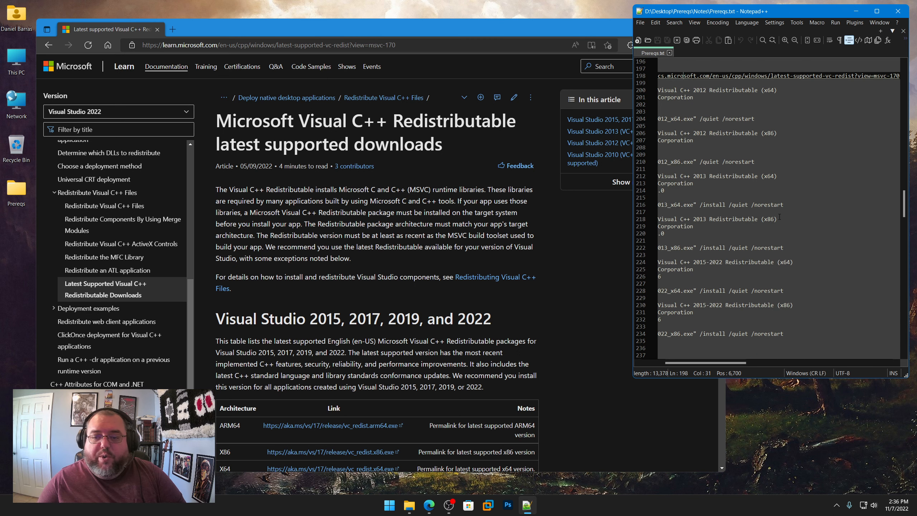
{"action": "left_click_drag", "start_coordinate": [723, 364], "coordinate": [671, 367]}
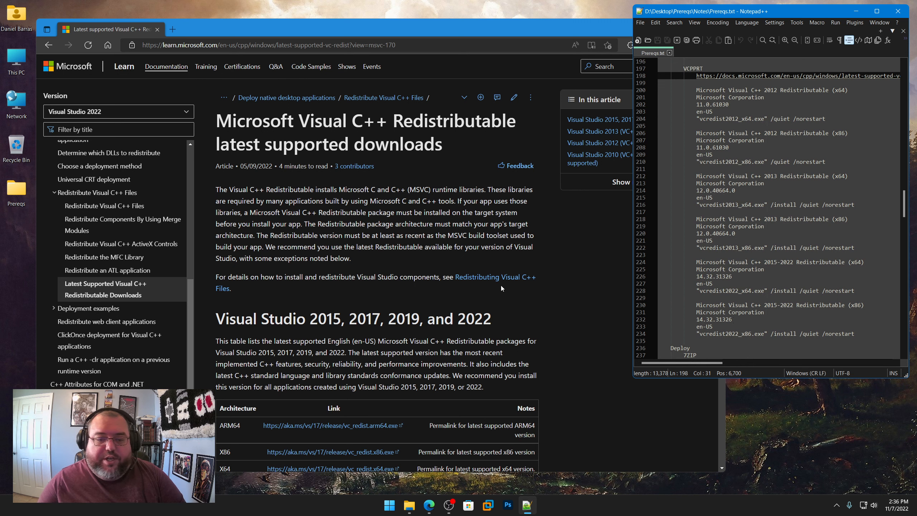
{"action": "scroll", "coordinate": [538, 322], "scroll_direction": "down", "scroll_amount": 5}
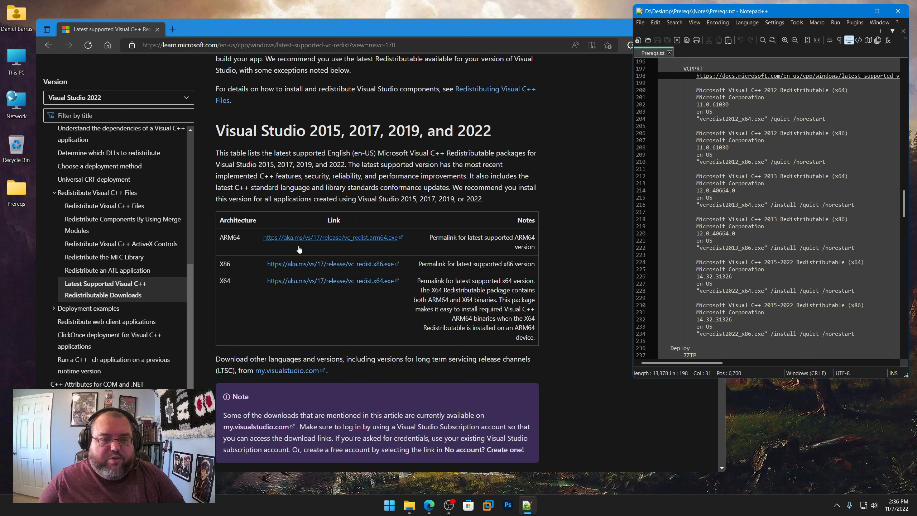
{"action": "scroll", "coordinate": [568, 260], "scroll_direction": "down", "scroll_amount": 10}
{"action": "scroll", "coordinate": [562, 269], "scroll_direction": "down", "scroll_amount": 5}
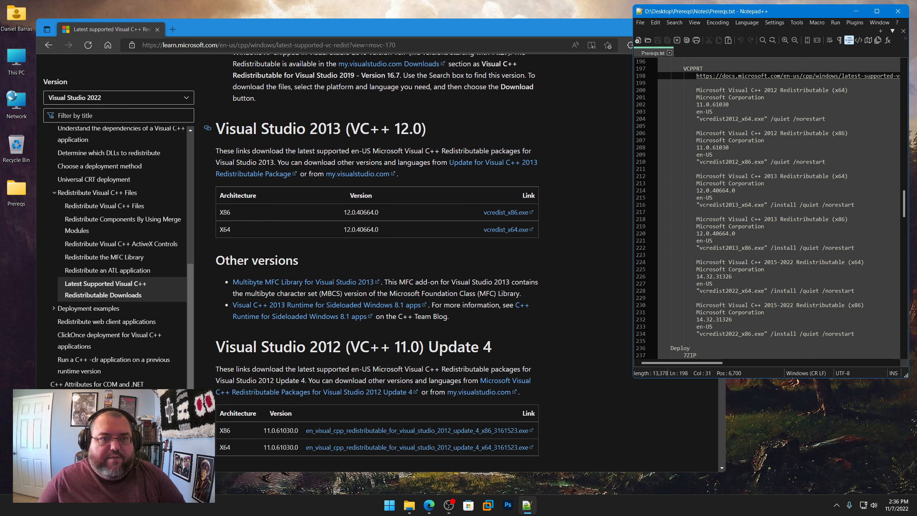
{"action": "scroll", "coordinate": [576, 296], "scroll_direction": "down", "scroll_amount": 5}
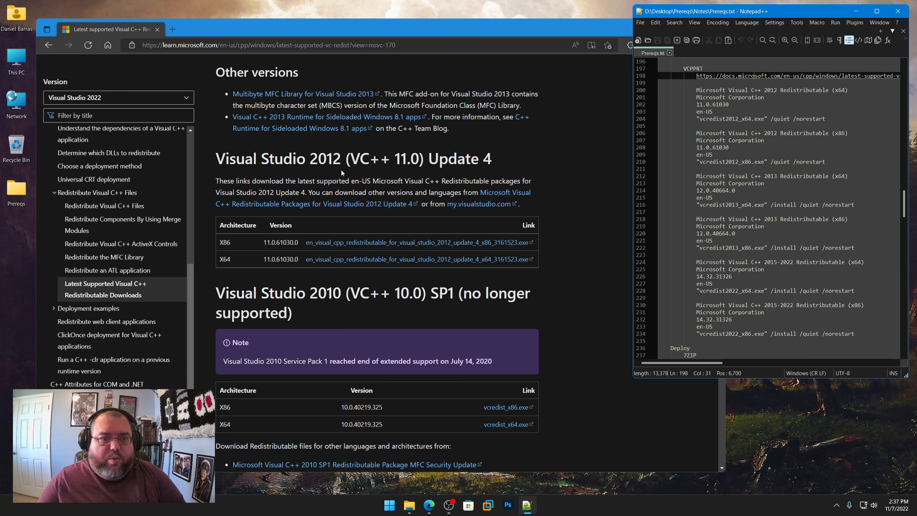
{"action": "scroll", "coordinate": [573, 284], "scroll_direction": "down", "scroll_amount": 3}
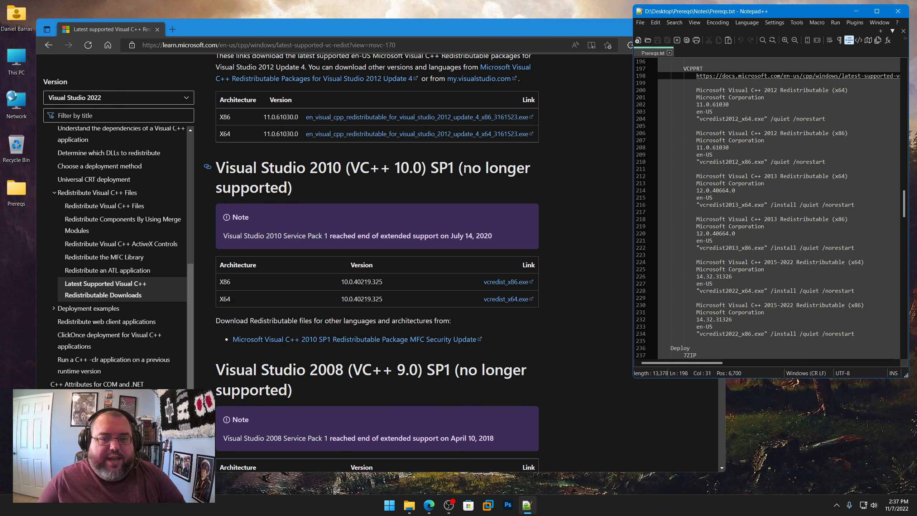
{"action": "left_click_drag", "start_coordinate": [464, 169], "coordinate": [491, 192]}
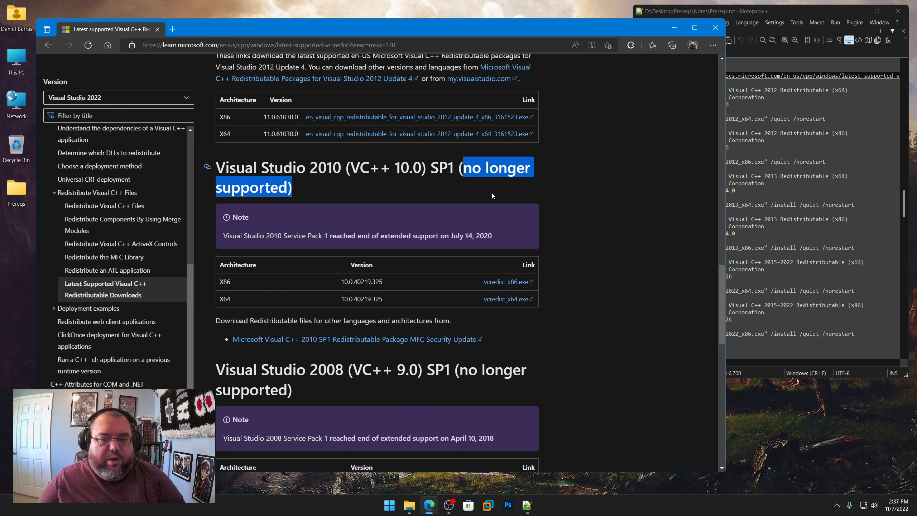
{"action": "scroll", "coordinate": [574, 270], "scroll_direction": "up", "scroll_amount": 7}
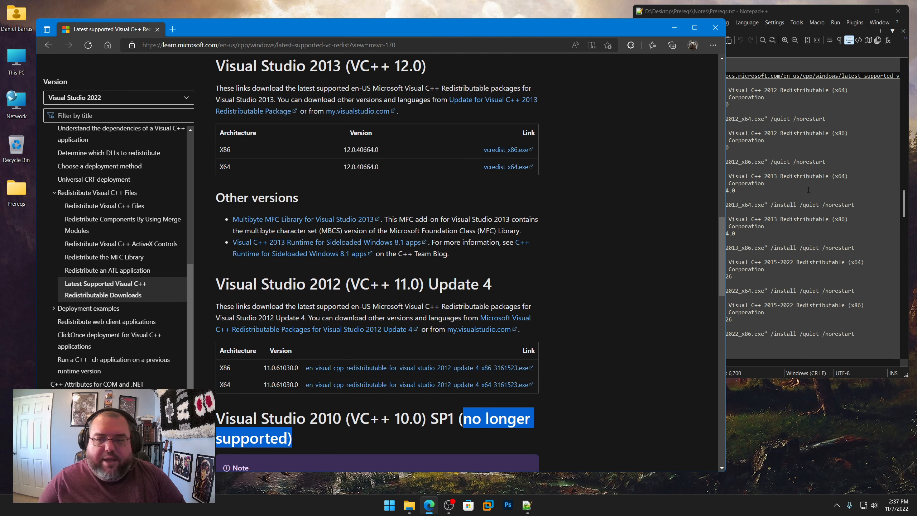
Step: Copy the file name vcredist2012_x64.exe from the Visual C++ 2012 x64 entry in Prereqs.txt
{"action": "left_click", "coordinate": [774, 187]}
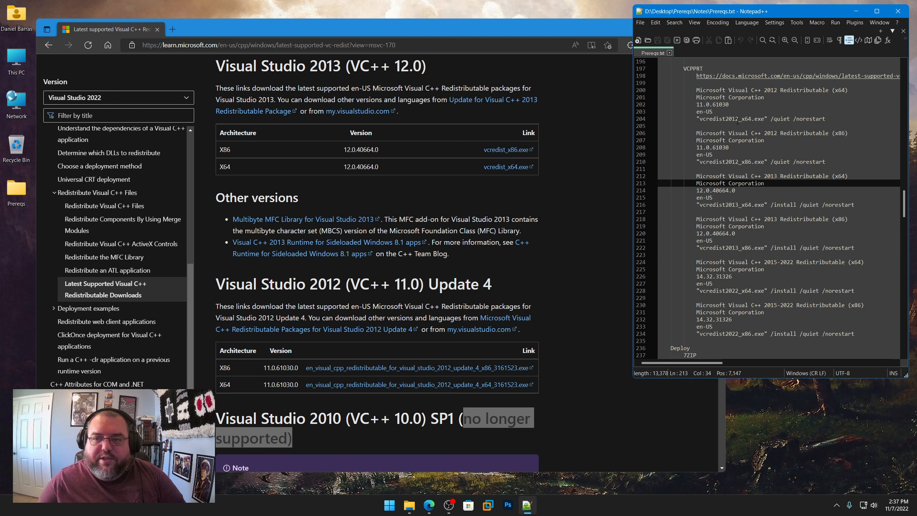
{"action": "left_click_drag", "start_coordinate": [699, 119], "coordinate": [761, 120]}
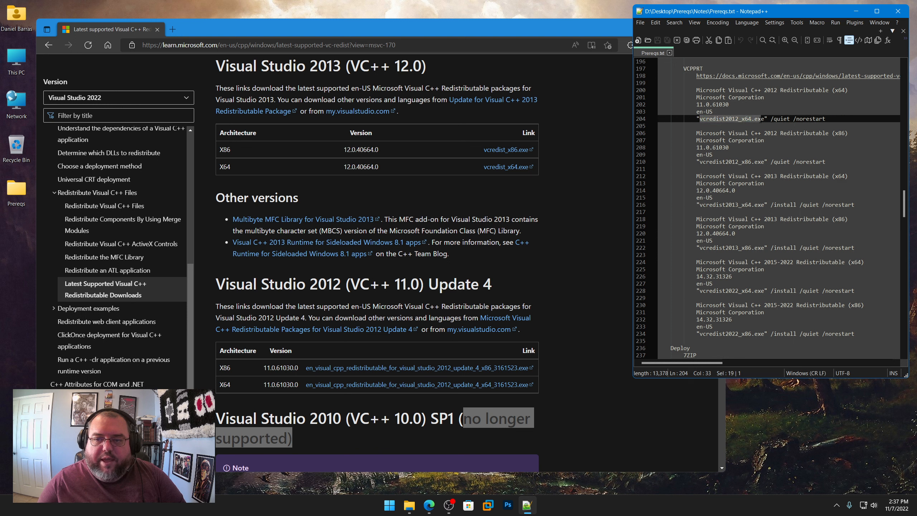
{"action": "right_click", "coordinate": [736, 119]}
{"action": "left_click", "coordinate": [750, 133]}
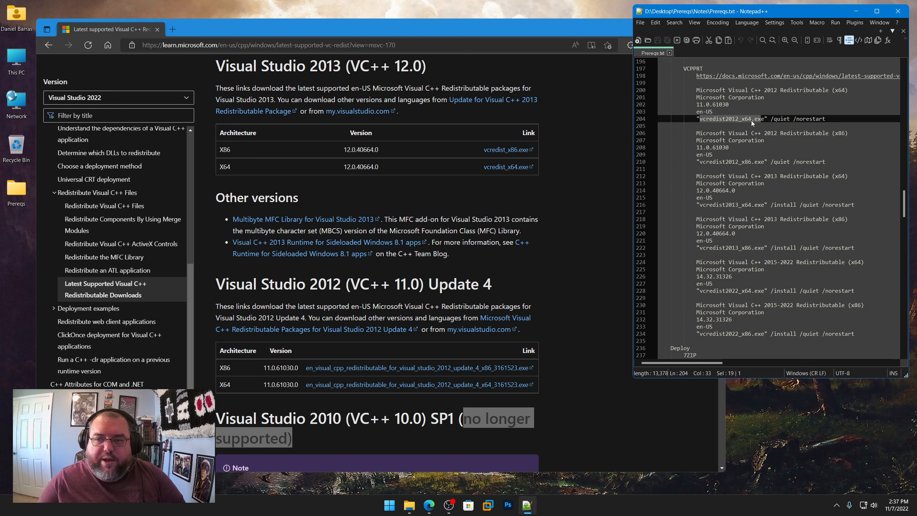
{"action": "left_click_drag", "start_coordinate": [765, 119], "coordinate": [700, 119]}
{"action": "right_click", "coordinate": [709, 122]}
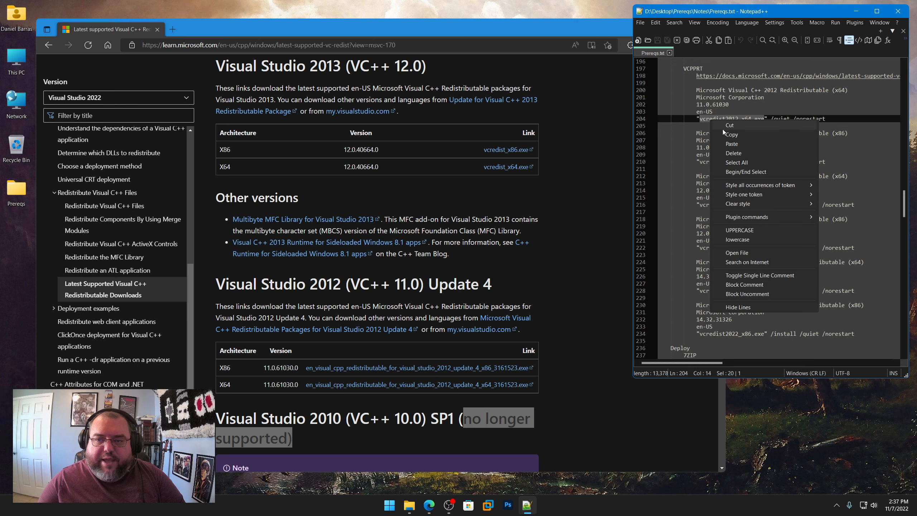
{"action": "left_click", "coordinate": [719, 136]}
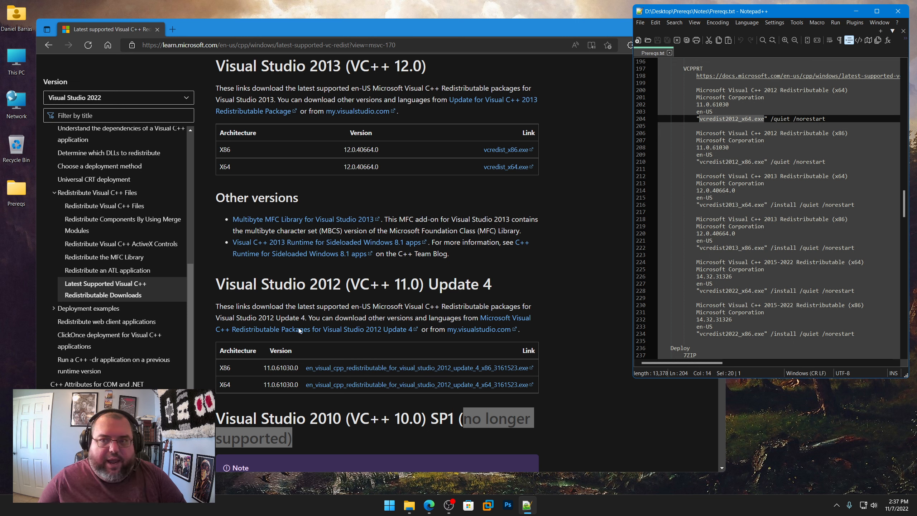
Step: Download the Visual Studio 2012 Update 4 x64 redistributable and save it as vcredist2012_x64.exe in Tools\Capture\VCPPRT
{"action": "left_click", "coordinate": [423, 385]}
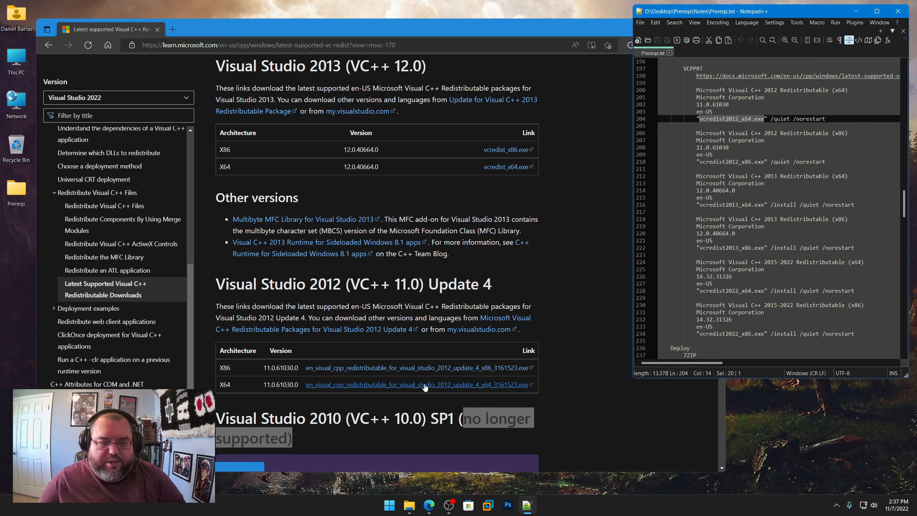
{"action": "left_click", "coordinate": [611, 91]}
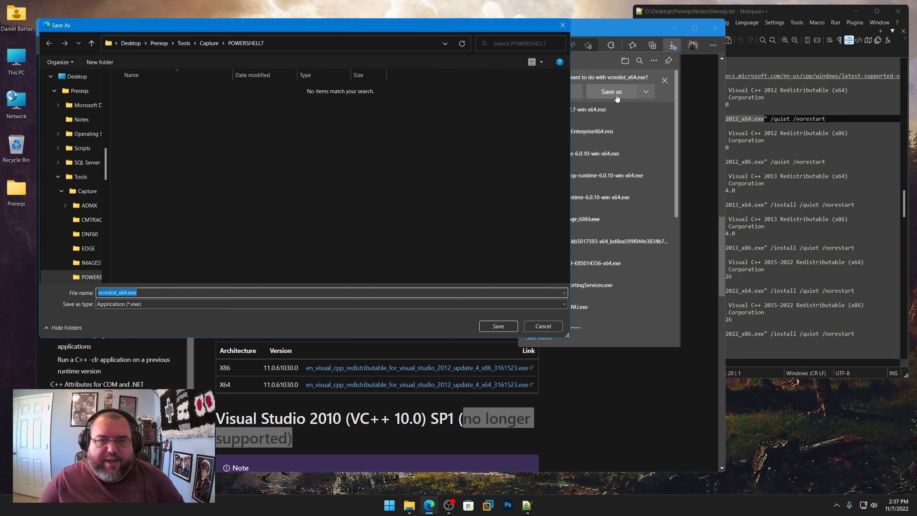
{"action": "left_click", "coordinate": [217, 44]}
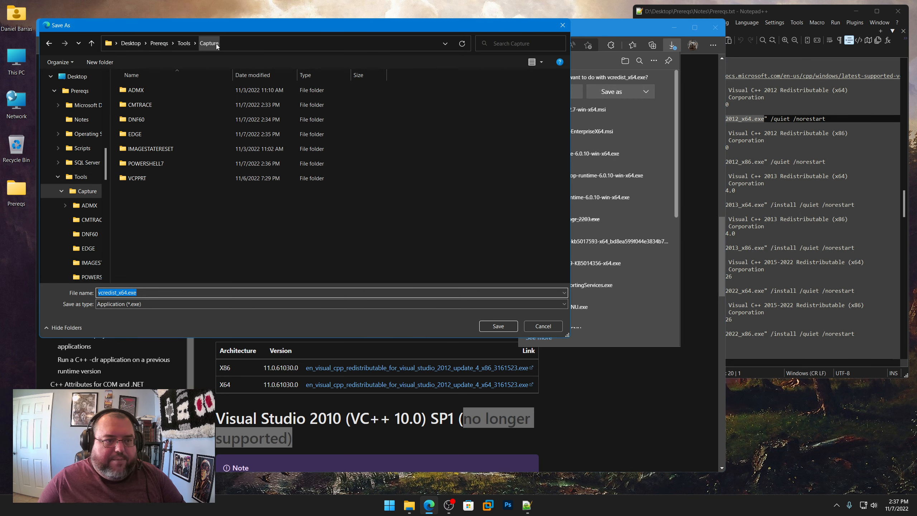
{"action": "double_click", "coordinate": [136, 177]}
{"action": "left_click", "coordinate": [157, 291]}
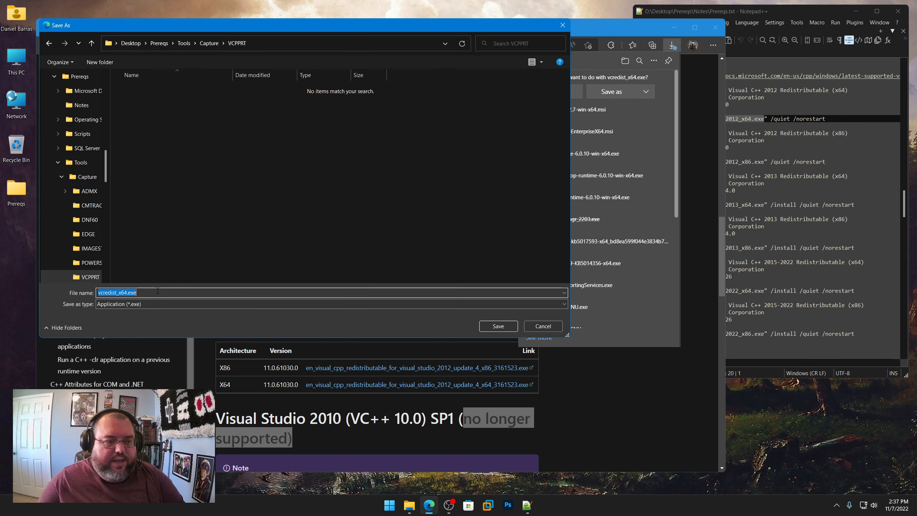
{"action": "key", "text": "ctrl+v"}
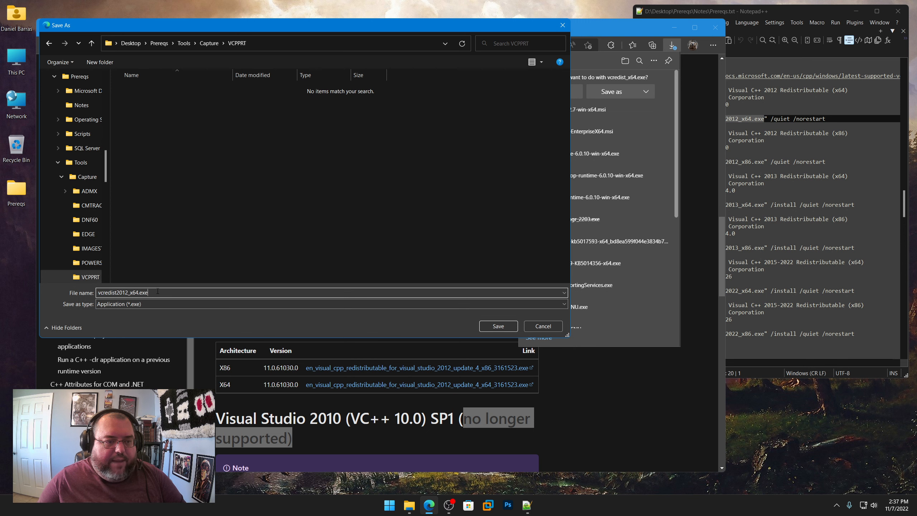
{"action": "left_click", "coordinate": [501, 327]}
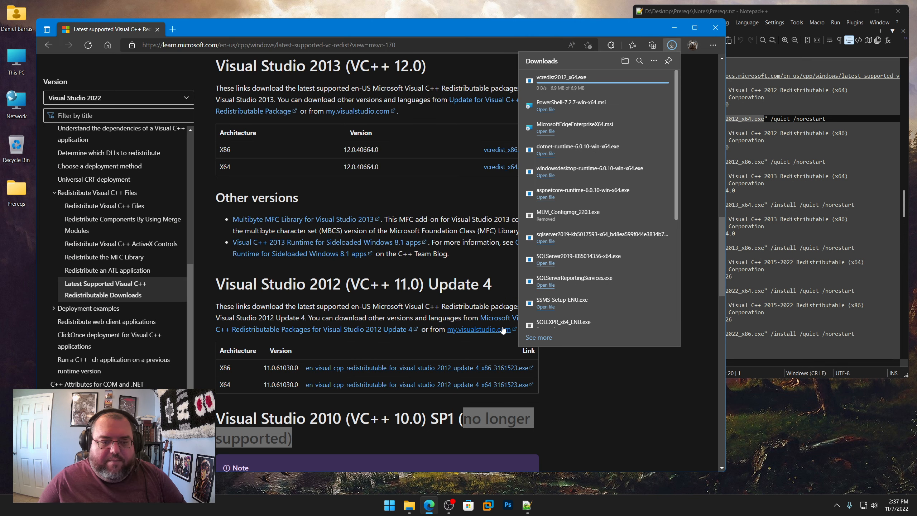
Step: Copy the name vcredist2012_x86.exe from Prereqs.txt and save the Visual Studio 2012 x86 redistributable under it in the VCPPRT folder
{"action": "left_click", "coordinate": [755, 132]}
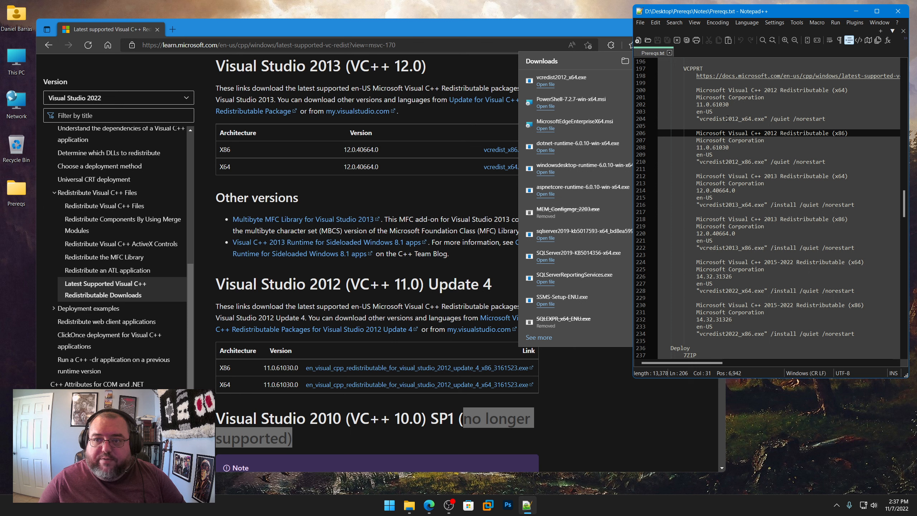
{"action": "left_click_drag", "start_coordinate": [764, 162], "coordinate": [702, 162]}
{"action": "right_click", "coordinate": [707, 163]}
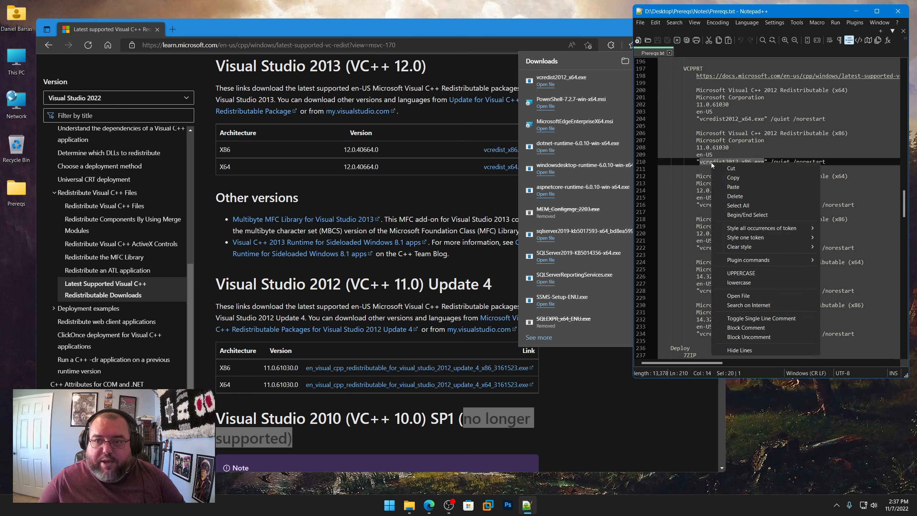
{"action": "left_click", "coordinate": [728, 173]}
{"action": "left_click", "coordinate": [449, 367]}
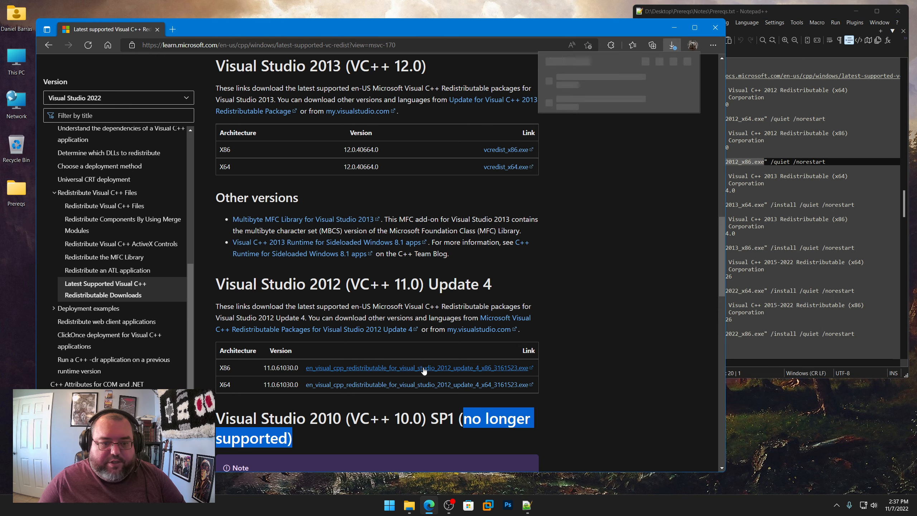
{"action": "left_click", "coordinate": [616, 94]}
{"action": "key", "text": "ctrl+v"}
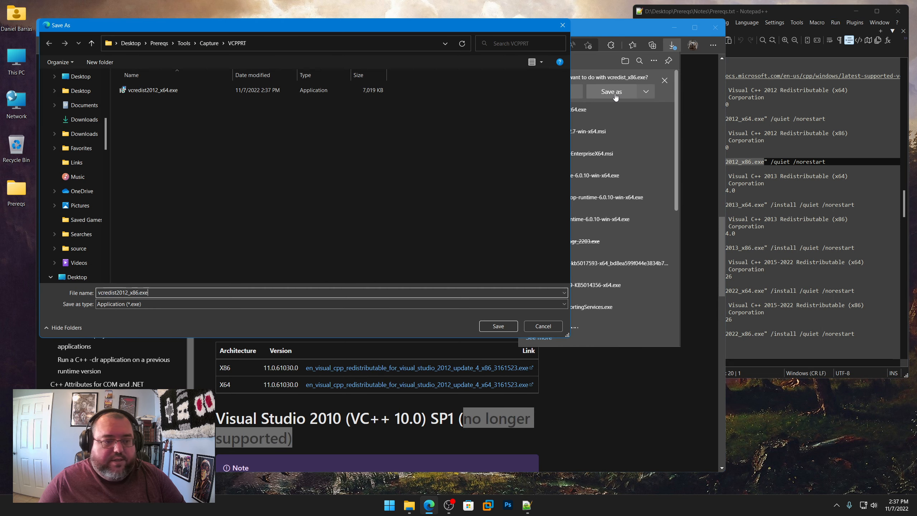
{"action": "left_click", "coordinate": [498, 325]}
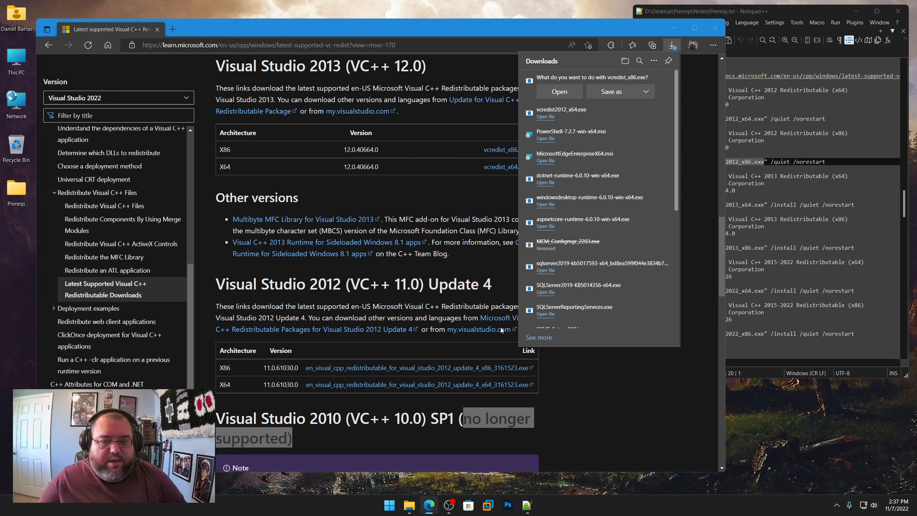
Step: Copy the full file name vcredist2013_x64.exe from the Visual C++ 2013 x64 entry in Prereqs.txt
{"action": "left_click", "coordinate": [771, 206]}
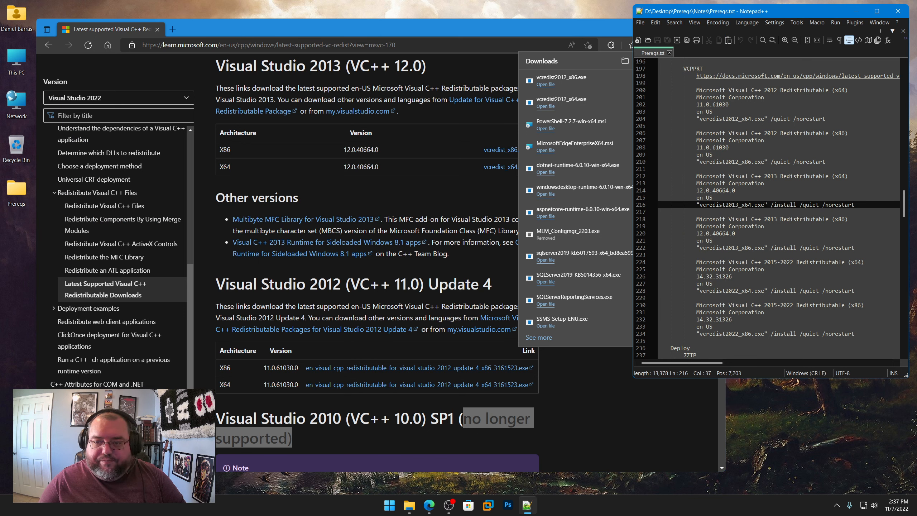
{"action": "left_click_drag", "start_coordinate": [764, 205], "coordinate": [702, 205]}
{"action": "right_click", "coordinate": [713, 205]}
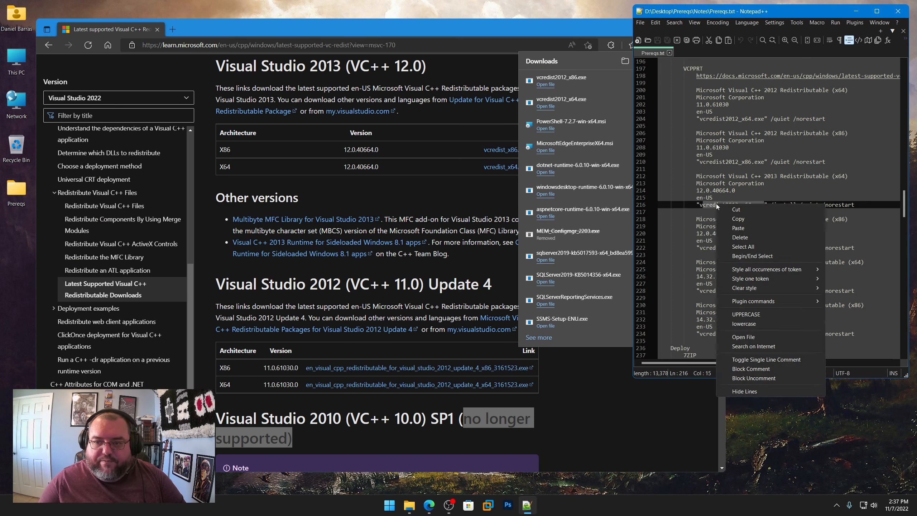
{"action": "left_click", "coordinate": [734, 219]}
{"action": "mouse_move", "coordinate": [703, 204]}
{"action": "left_mouse_down"}
{"action": "mouse_move", "coordinate": [744, 204]}
{"action": "mouse_move", "coordinate": [699, 204]}
{"action": "left_mouse_up"}
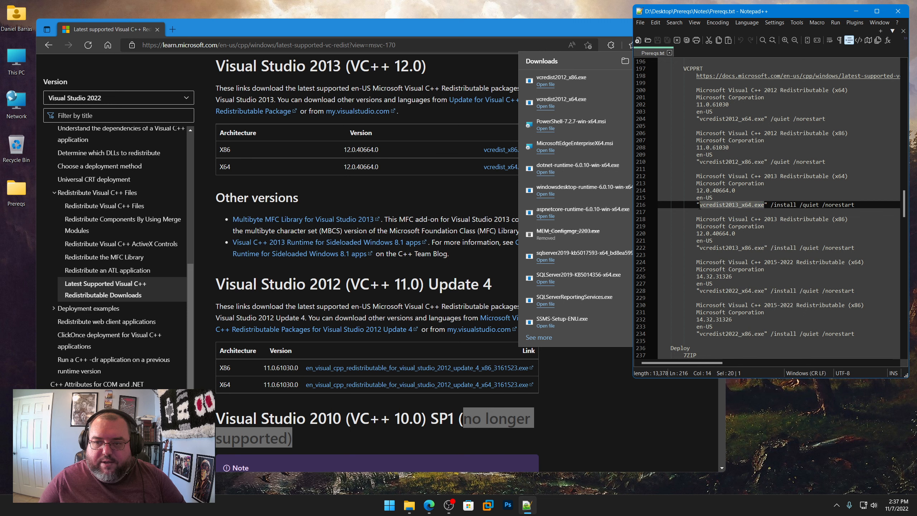
{"action": "right_click", "coordinate": [709, 204]}
{"action": "left_click", "coordinate": [730, 219]}
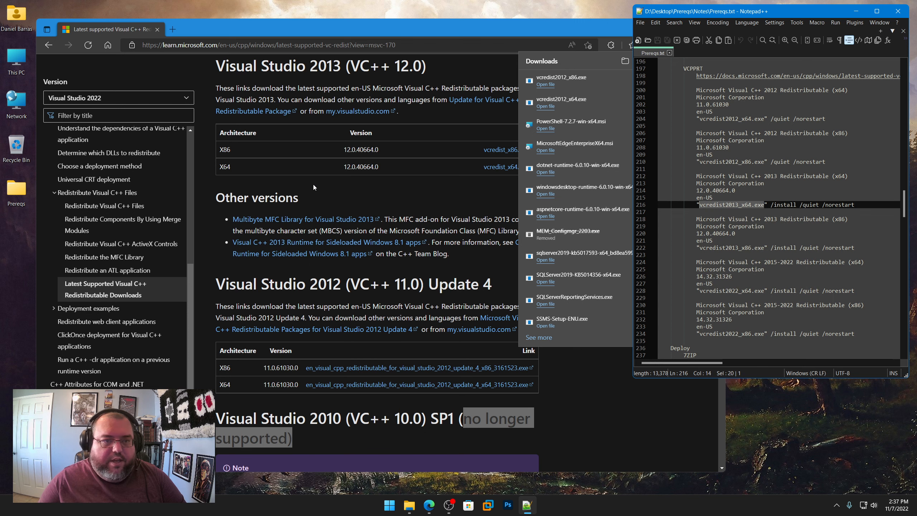
Step: Download the Visual Studio 2013 x64 redistributable and save it as vcredist2013_x64.exe in the VCPPRT folder
{"action": "left_click", "coordinate": [506, 171]}
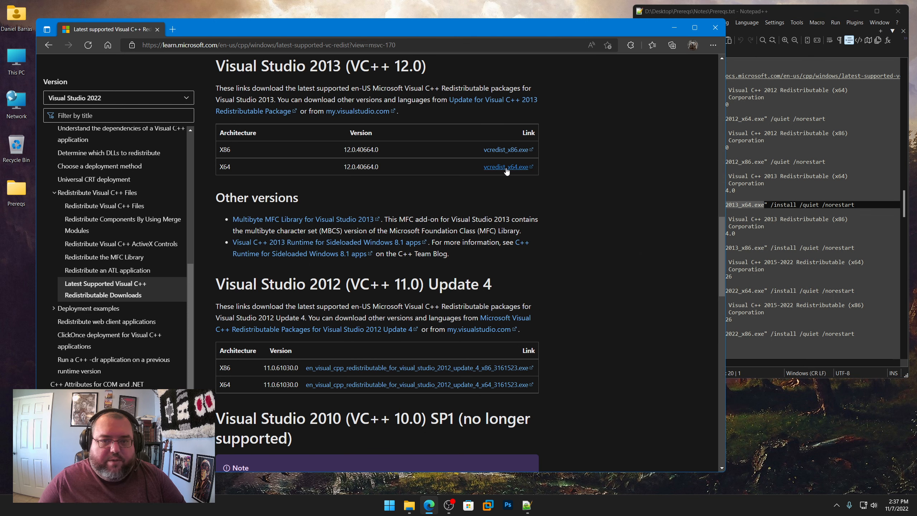
{"action": "left_click", "coordinate": [507, 170]}
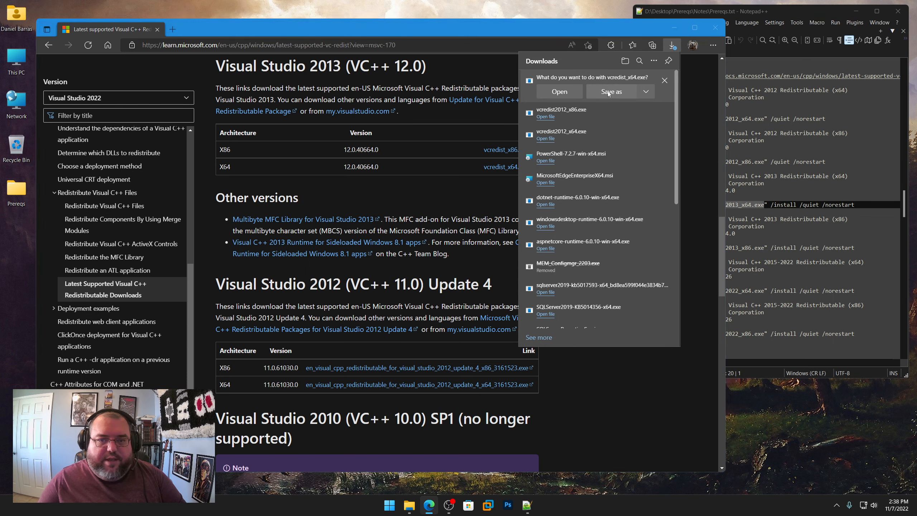
{"action": "left_click", "coordinate": [607, 91]}
{"action": "key", "text": "ctrl+v"}
{"action": "left_click", "coordinate": [491, 324]}
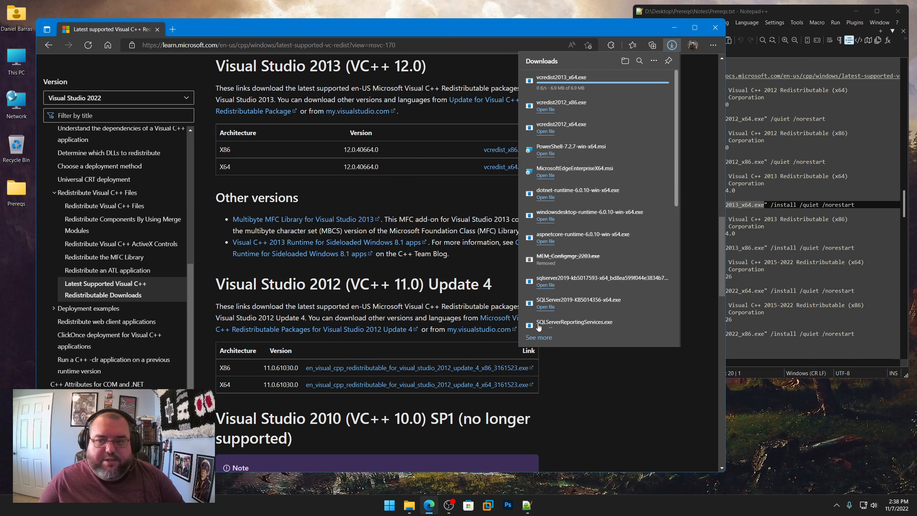
Step: Copy the name vcredist2013_x86.exe from Prereqs.txt and save the Visual Studio 2013 x86 redistributable under it in the VCPPRT folder
{"action": "left_click", "coordinate": [765, 248]}
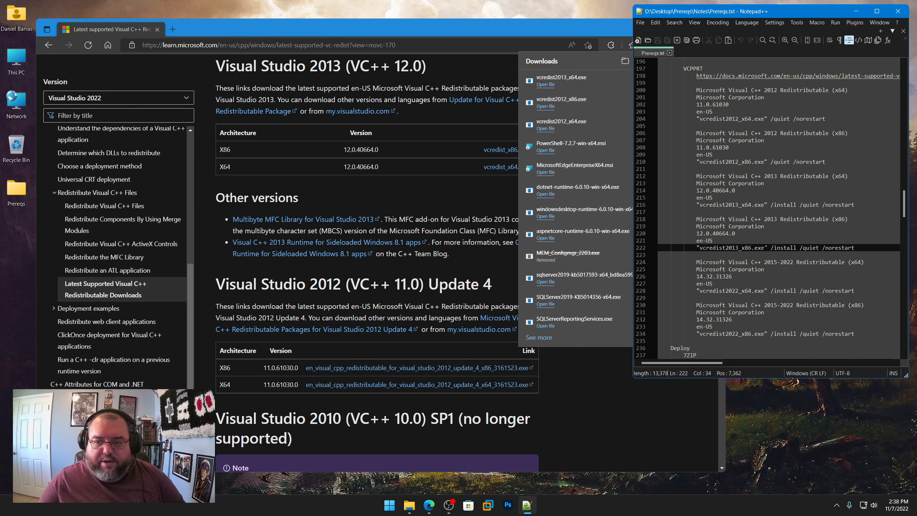
{"action": "left_click_drag", "start_coordinate": [765, 248], "coordinate": [699, 248]}
{"action": "right_click", "coordinate": [709, 249]}
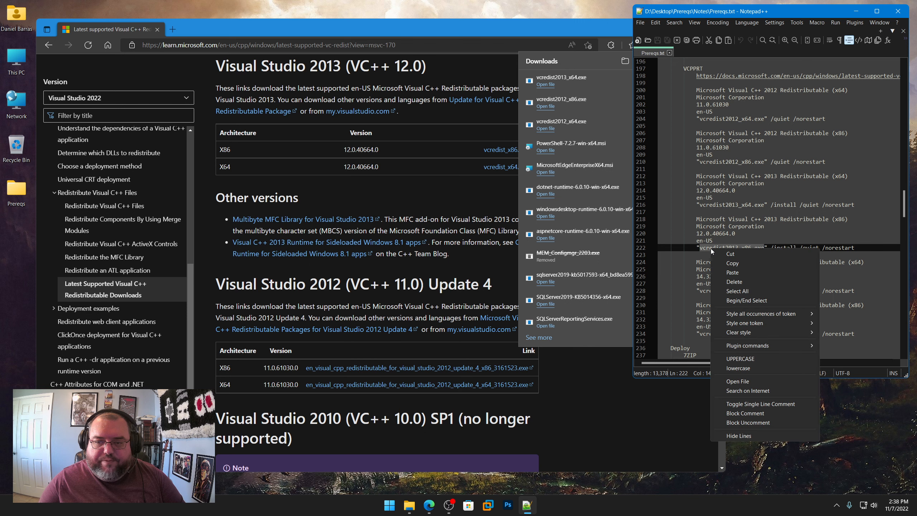
{"action": "left_click", "coordinate": [722, 263]}
{"action": "left_click", "coordinate": [489, 155]}
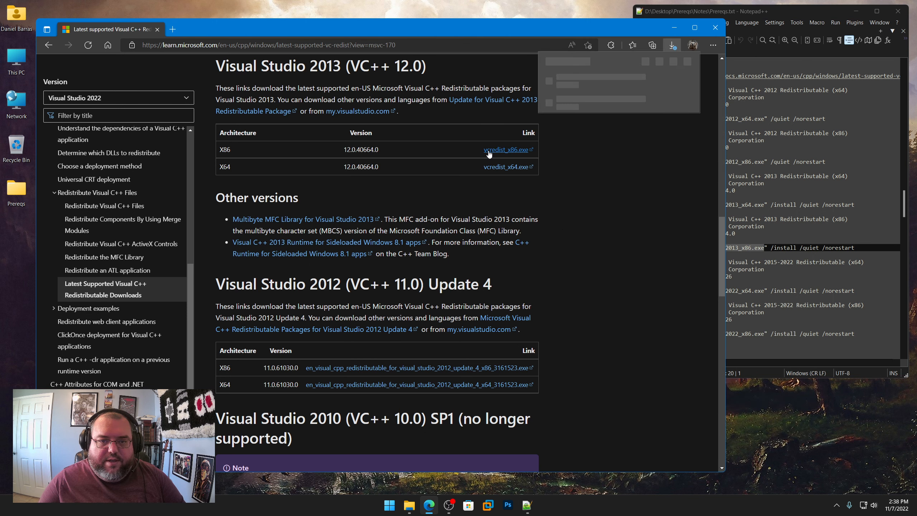
{"action": "left_click", "coordinate": [618, 91]}
{"action": "key", "text": "ctrl+v"}
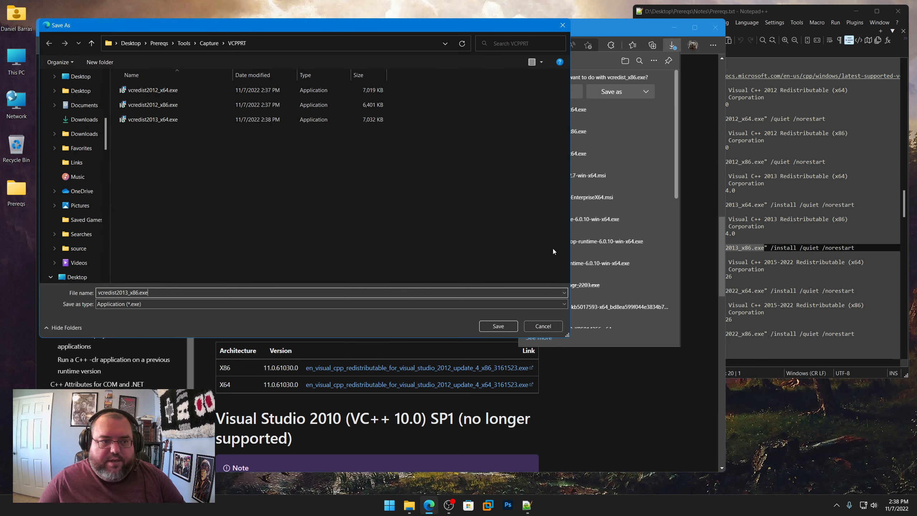
{"action": "left_click", "coordinate": [501, 323]}
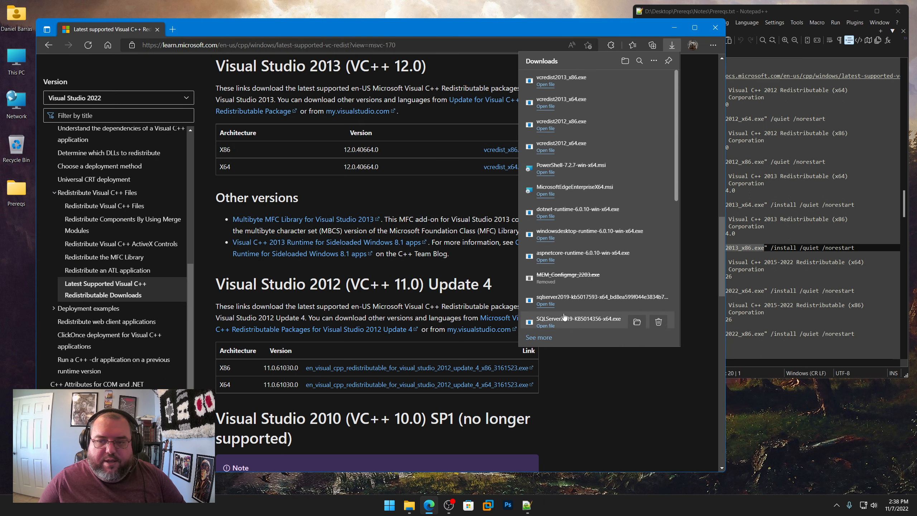
Step: Copy the file name vcredist2022_x64.exe from the Visual C++ 2015-2022 x64 entry in Prereqs.txt
{"action": "scroll", "coordinate": [758, 260], "scroll_direction": "down", "scroll_amount": 1}
{"action": "left_click", "coordinate": [761, 262]}
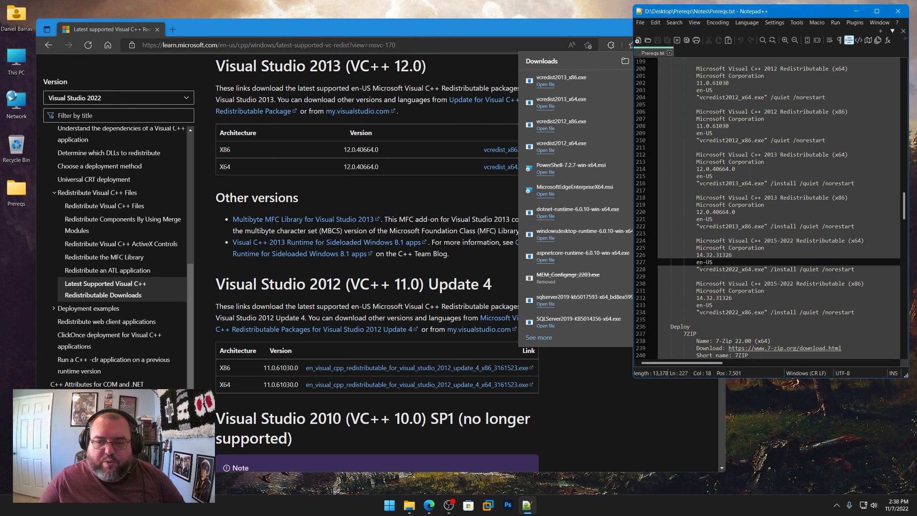
{"action": "left_click_drag", "start_coordinate": [700, 269], "coordinate": [761, 269]}
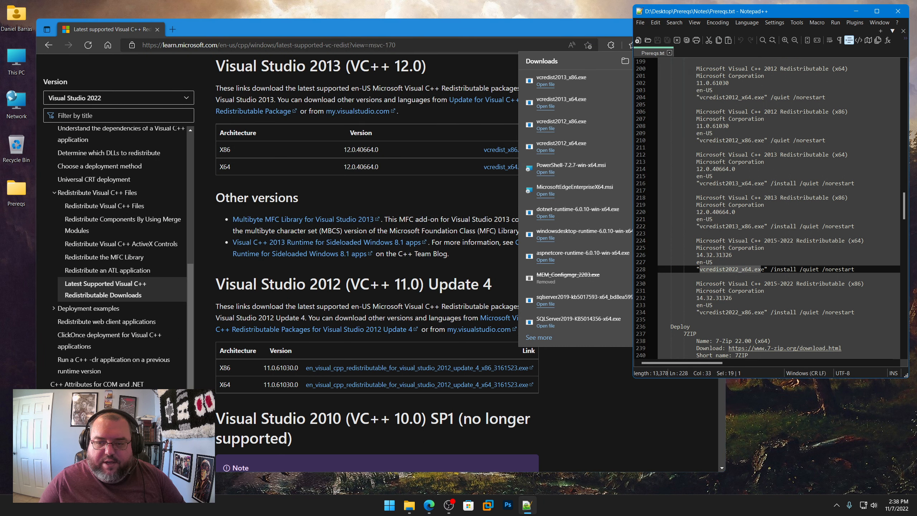
{"action": "right_click", "coordinate": [763, 268]}
{"action": "left_click", "coordinate": [769, 286]}
Step: Download the x64 redistributable for Visual Studio 2015, 2017, 2019 and 2022 and save it as vcredist2022_x64.exe in the VCPPRT folder
{"action": "scroll", "coordinate": [437, 210], "scroll_direction": "up", "scroll_amount": 6}
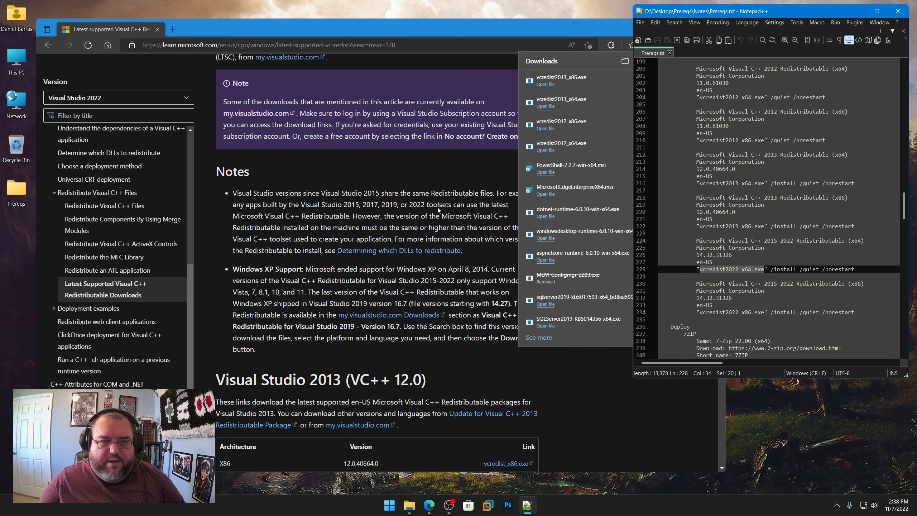
{"action": "scroll", "coordinate": [438, 209], "scroll_direction": "up", "scroll_amount": 5}
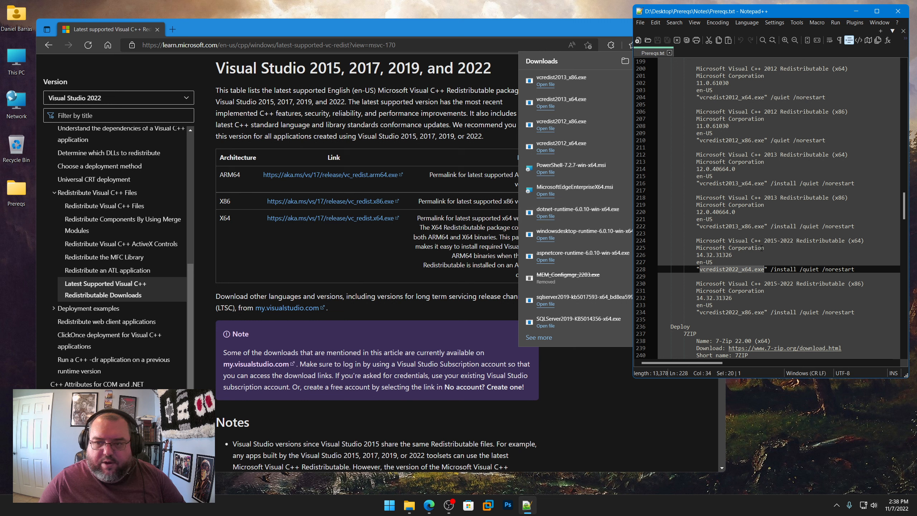
{"action": "left_click", "coordinate": [368, 267]}
{"action": "left_click", "coordinate": [367, 221]}
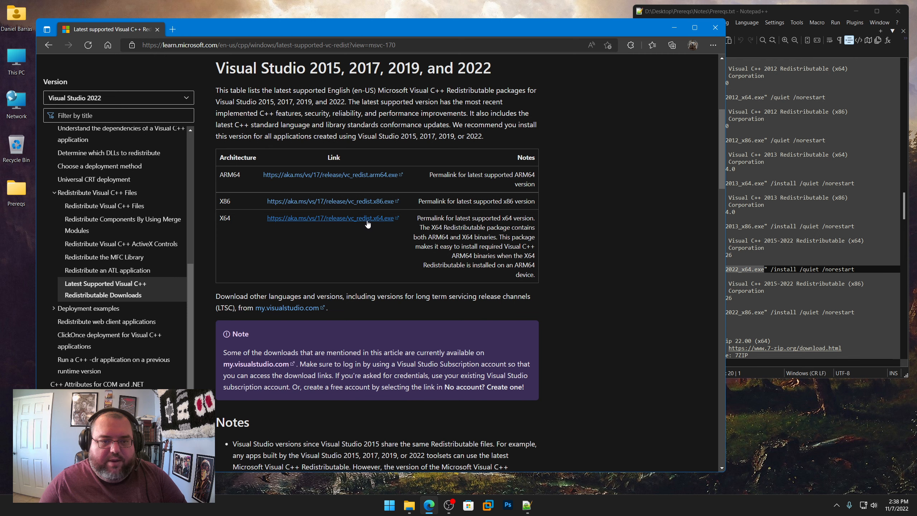
{"action": "left_click", "coordinate": [625, 97]}
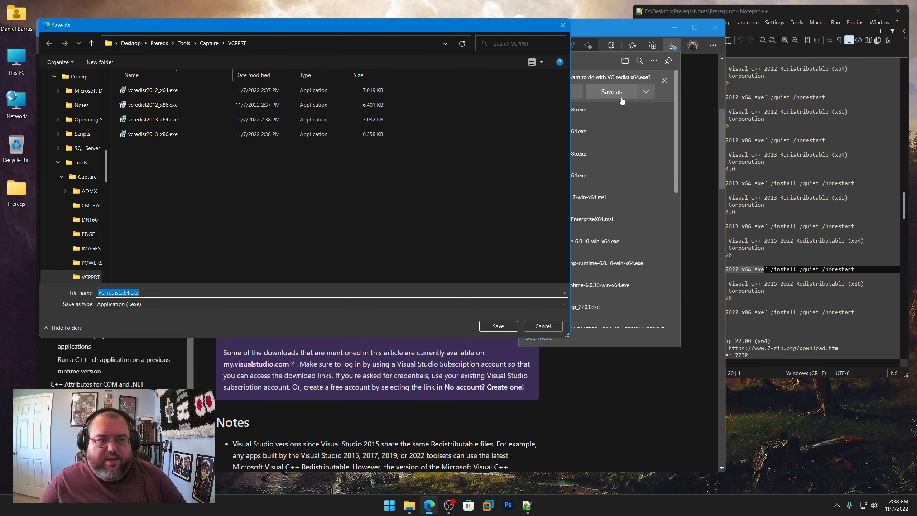
{"action": "key", "text": "ctrl+v"}
{"action": "left_click", "coordinate": [498, 326]}
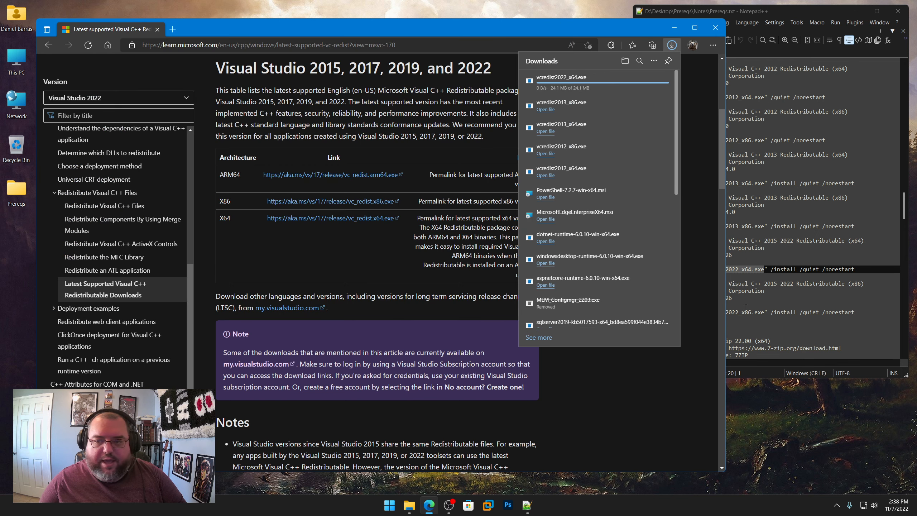
Step: Copy the name vcredist2022_x86.exe from Prereqs.txt and save the Visual Studio 2015-2022 x86 redistributable under it in the VCPPRT folder
{"action": "left_click", "coordinate": [773, 283]}
{"action": "left_click_drag", "start_coordinate": [764, 313], "coordinate": [704, 314]}
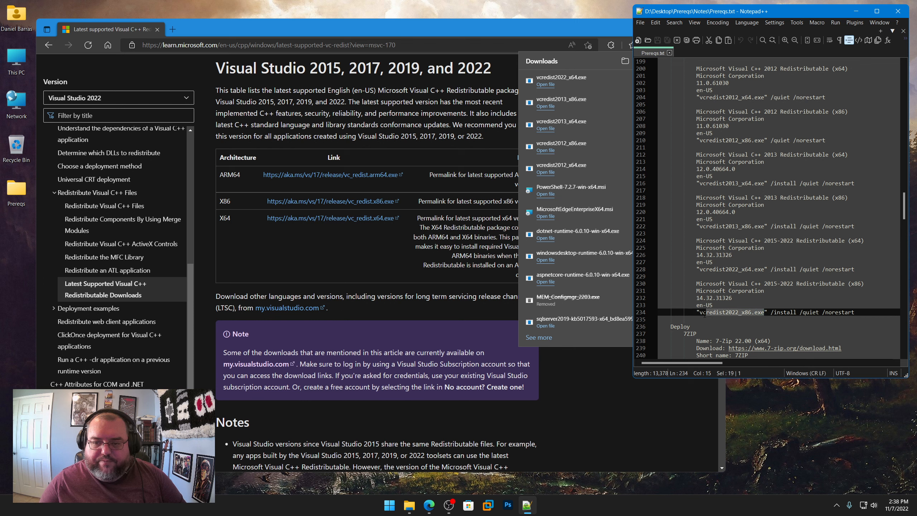
{"action": "right_click", "coordinate": [710, 311]}
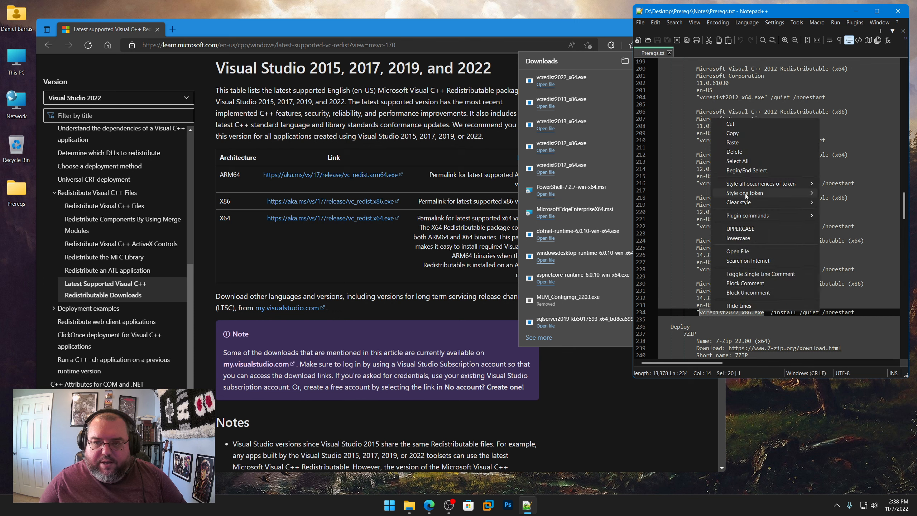
{"action": "left_click", "coordinate": [741, 133]}
{"action": "left_click", "coordinate": [383, 201]}
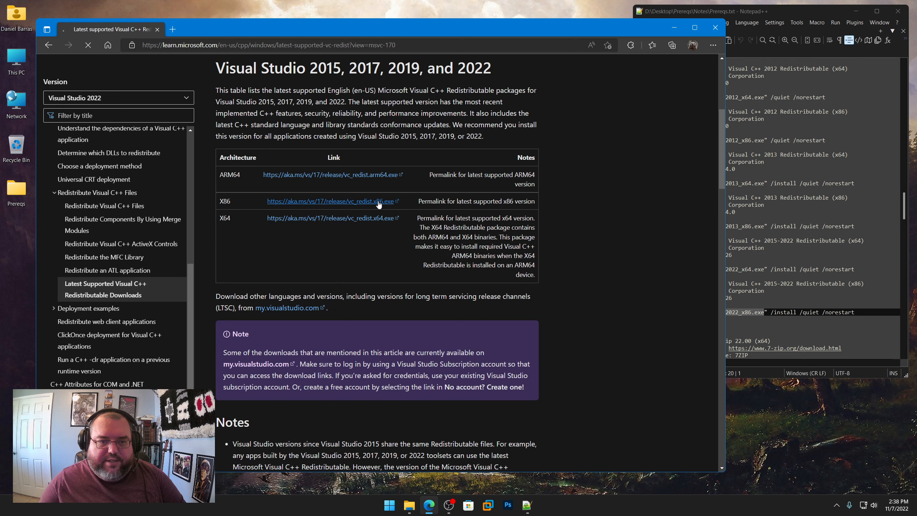
{"action": "left_click", "coordinate": [599, 94]}
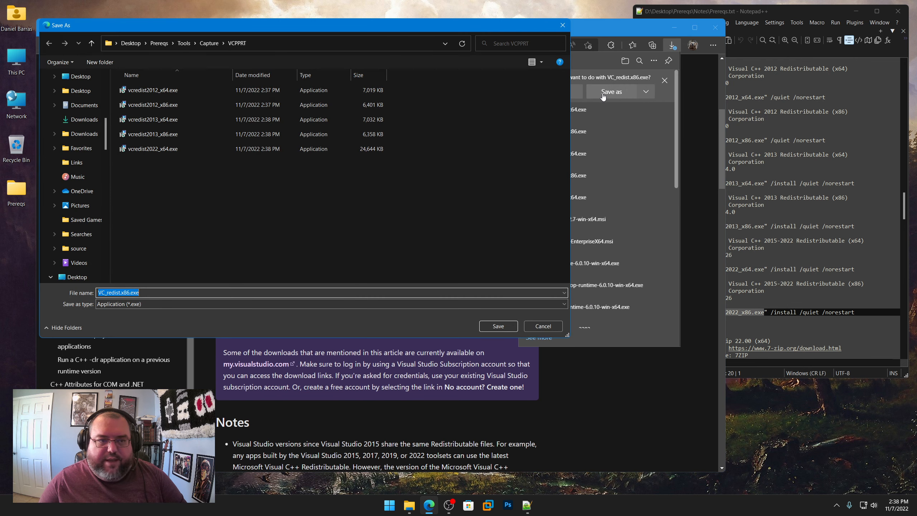
{"action": "key", "text": "ctrl+v"}
{"action": "left_click", "coordinate": [500, 327]}
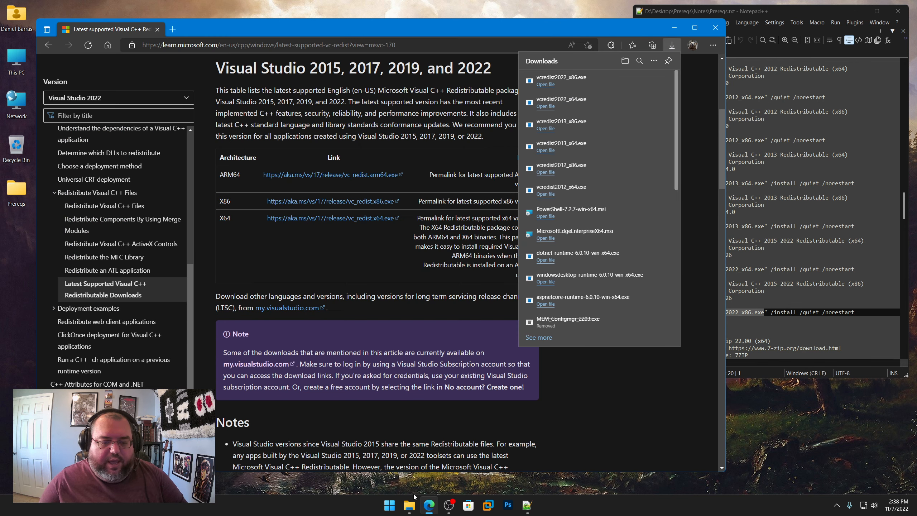
Step: Check the downloaded Visual C++ redistributables in the VCPPRT folder under Tools\Capture
{"action": "left_click", "coordinate": [409, 505]}
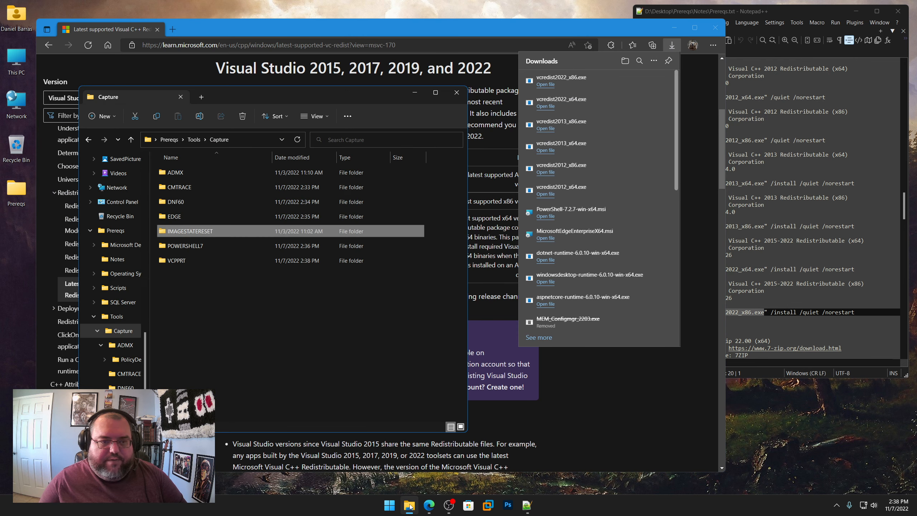
{"action": "double_click", "coordinate": [178, 260]}
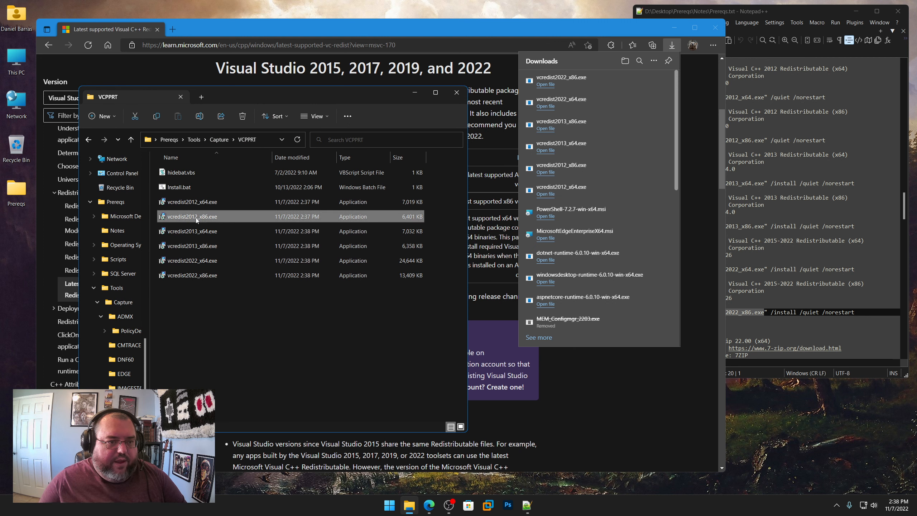
{"action": "left_click", "coordinate": [195, 248]}
{"action": "left_click", "coordinate": [192, 263]}
{"action": "left_click", "coordinate": [192, 280]}
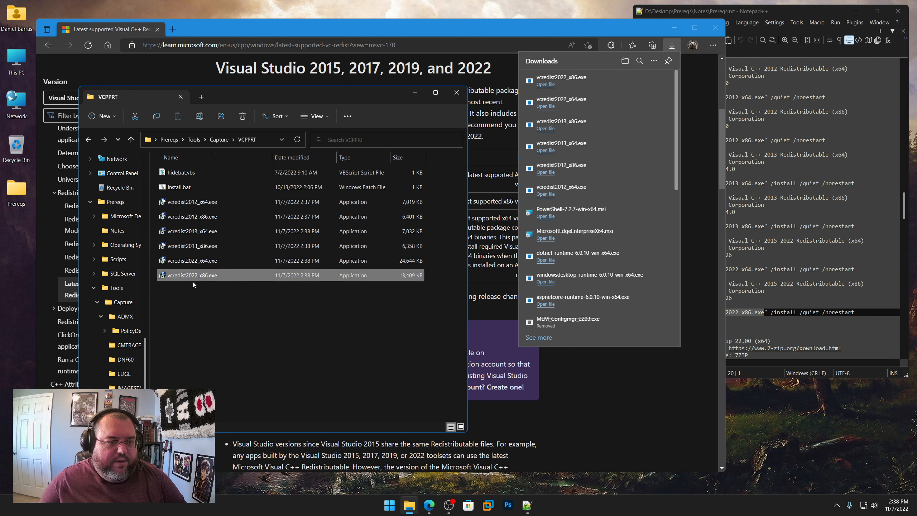
{"action": "left_click", "coordinate": [222, 333]}
{"action": "left_click", "coordinate": [415, 93]}
Step: Find the Deploy section in Prereqs.txt and check the contents of the 7ZIP folder under Prereqs\Tools\Deploy
{"action": "left_click", "coordinate": [851, 284]}
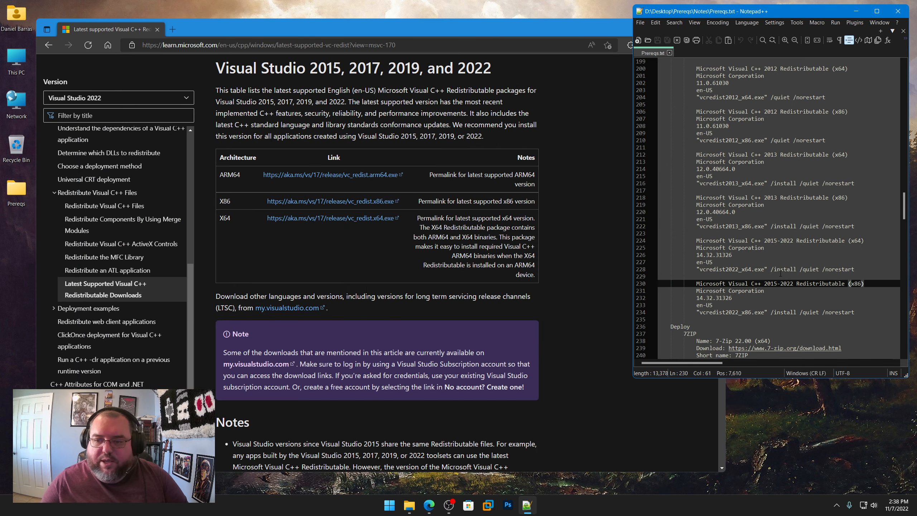
{"action": "scroll", "coordinate": [794, 276], "scroll_direction": "down", "scroll_amount": 9}
{"action": "scroll", "coordinate": [667, 263], "scroll_direction": "down", "scroll_amount": 2}
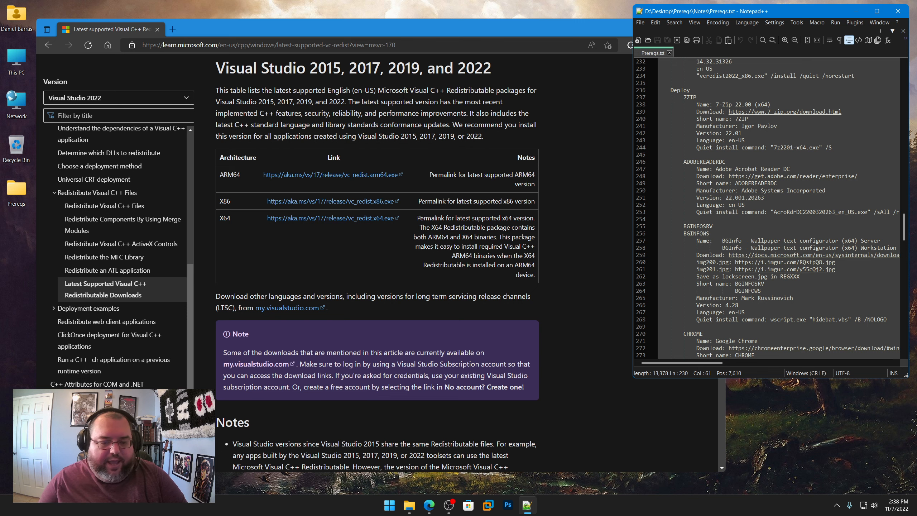
{"action": "left_click", "coordinate": [409, 505]}
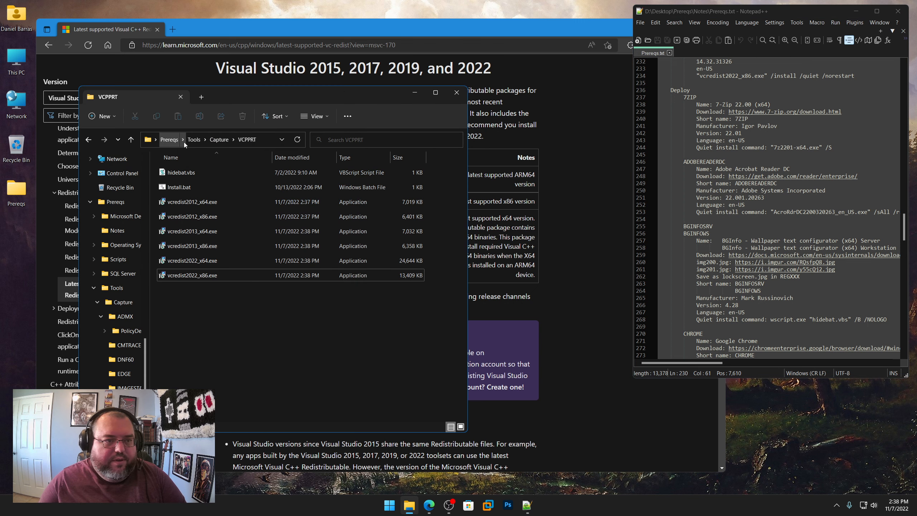
{"action": "left_click", "coordinate": [188, 141]}
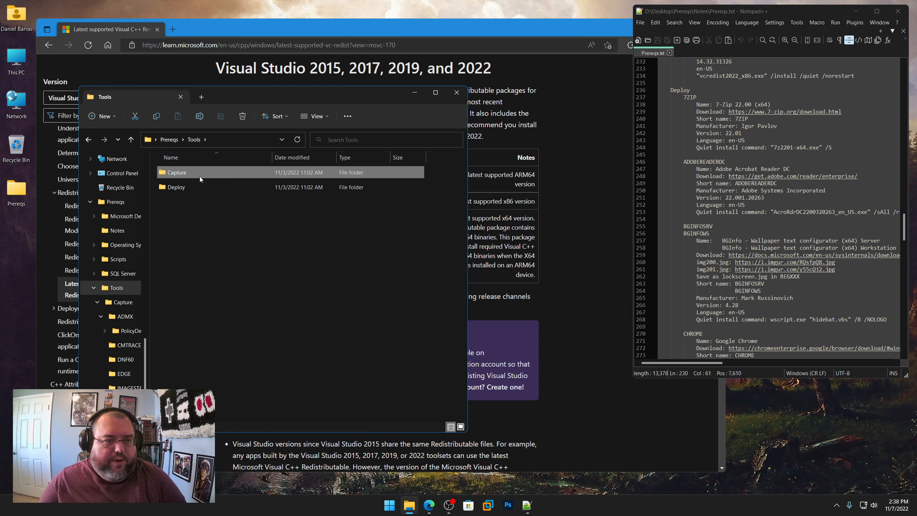
{"action": "double_click", "coordinate": [178, 191]}
{"action": "double_click", "coordinate": [177, 173]}
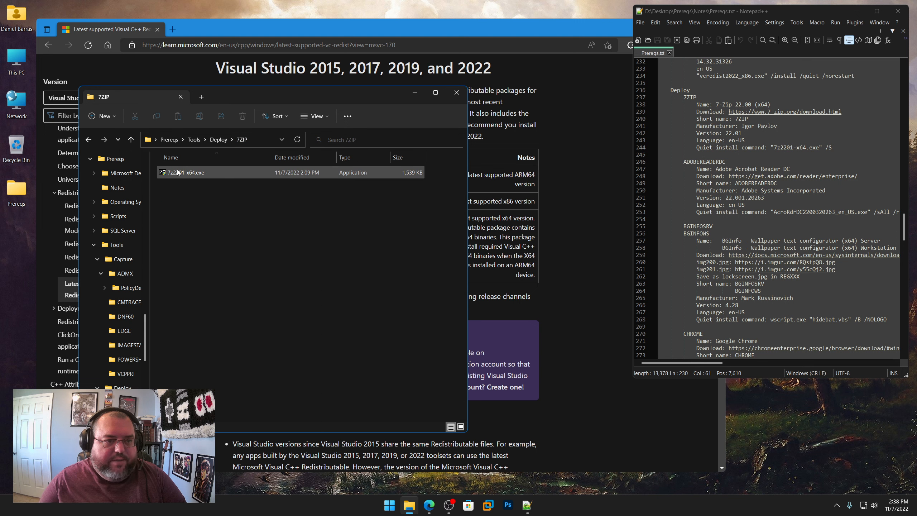
Step: Copy the Adobe Acrobat Reader DC download link from Prereqs.txt and open it in the browser
{"action": "double_click", "coordinate": [683, 161]}
{"action": "left_click", "coordinate": [776, 176]}
{"action": "right_click", "coordinate": [777, 174]}
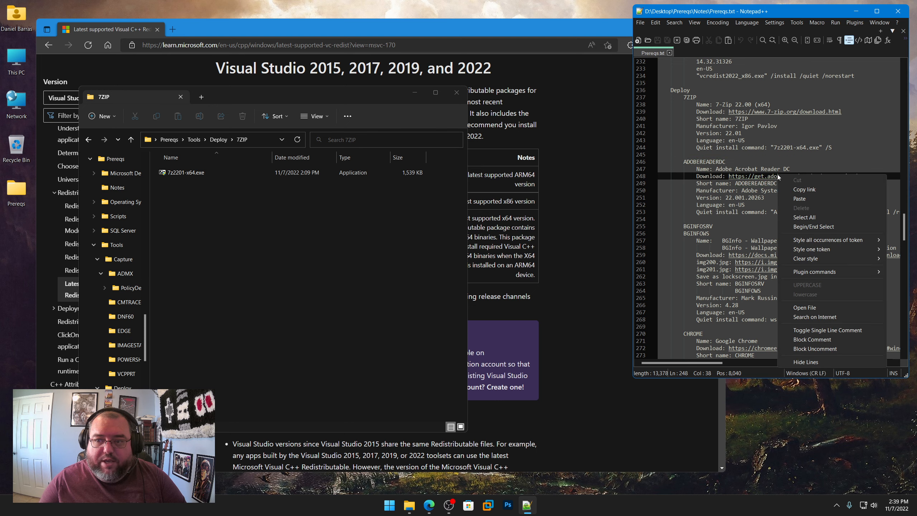
{"action": "left_click", "coordinate": [794, 189]}
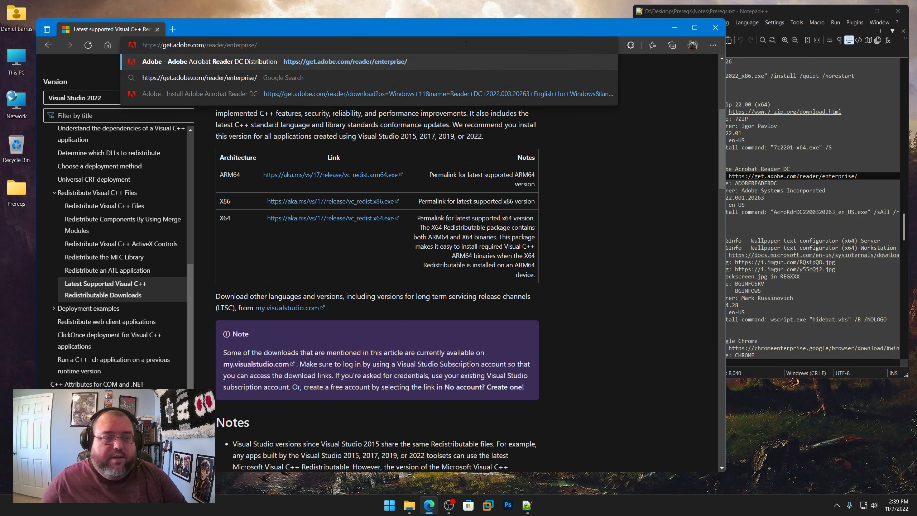
{"action": "scroll", "coordinate": [409, 220], "scroll_direction": "down", "scroll_amount": 3}
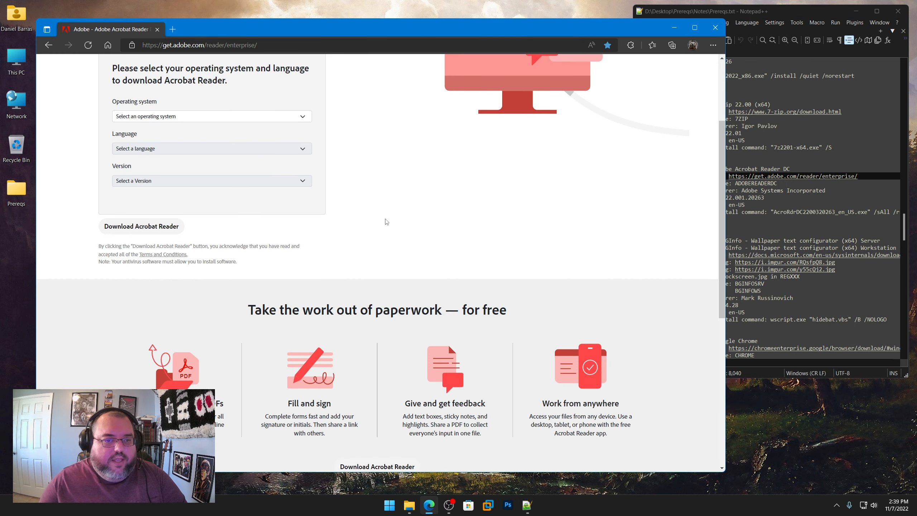
Step: Choose Windows 11, English and Reader DC 2022.003.20263 English for Windows, comparing the version with the ADOBEREADERDC entry in Prereqs.txt
{"action": "left_click", "coordinate": [303, 116]}
{"action": "left_click", "coordinate": [257, 135]}
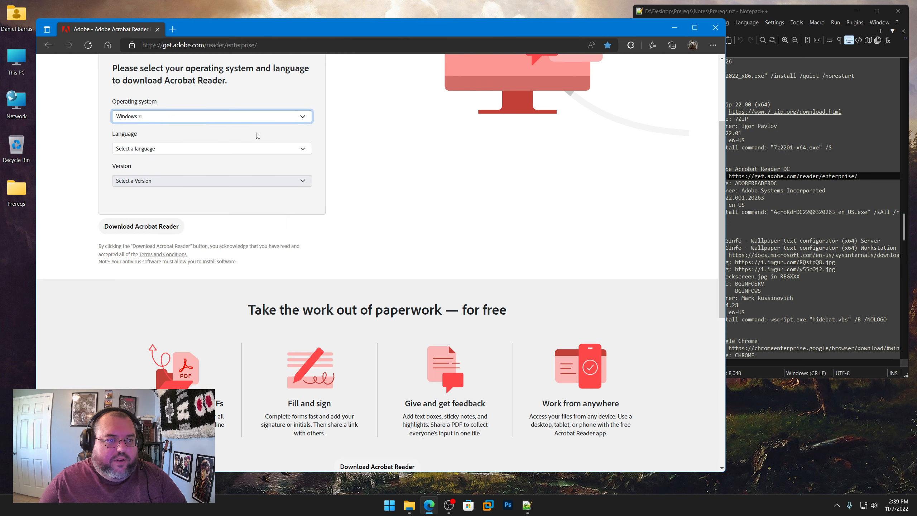
{"action": "left_click", "coordinate": [302, 151]}
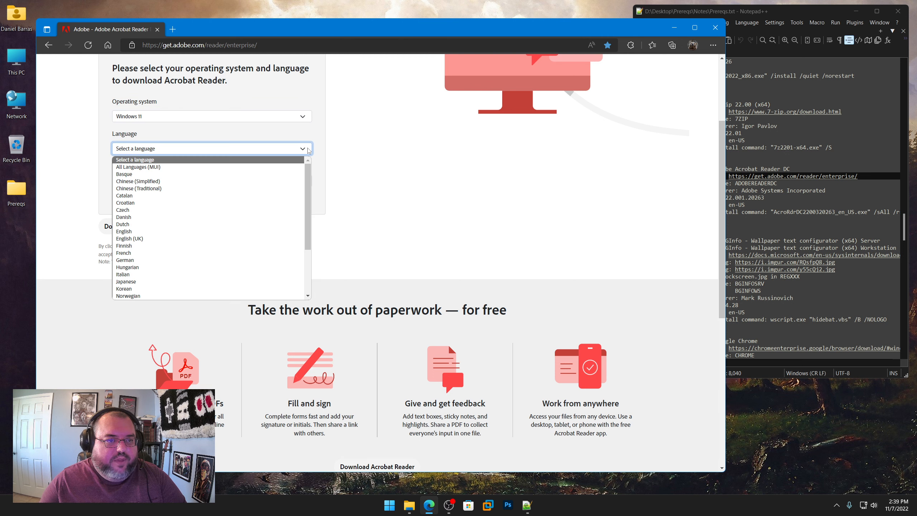
{"action": "left_click", "coordinate": [186, 231]}
{"action": "left_click", "coordinate": [303, 182]}
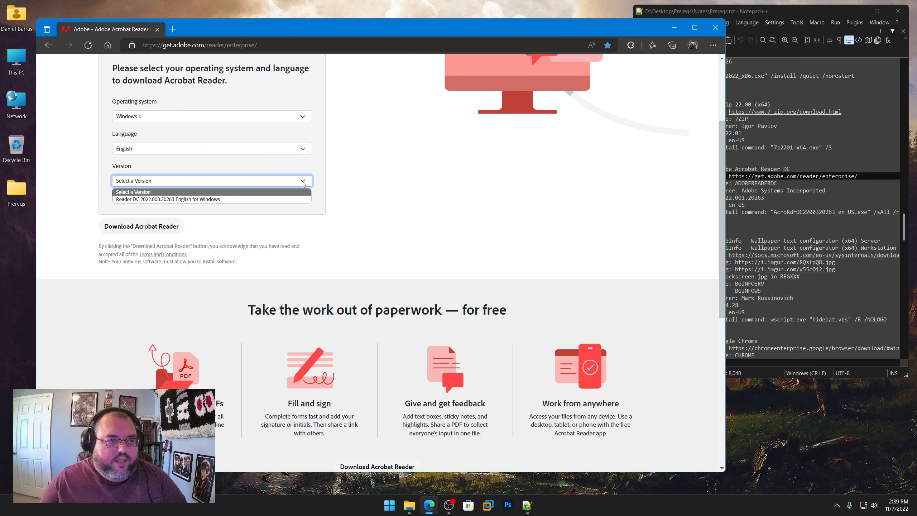
{"action": "left_click", "coordinate": [163, 199]}
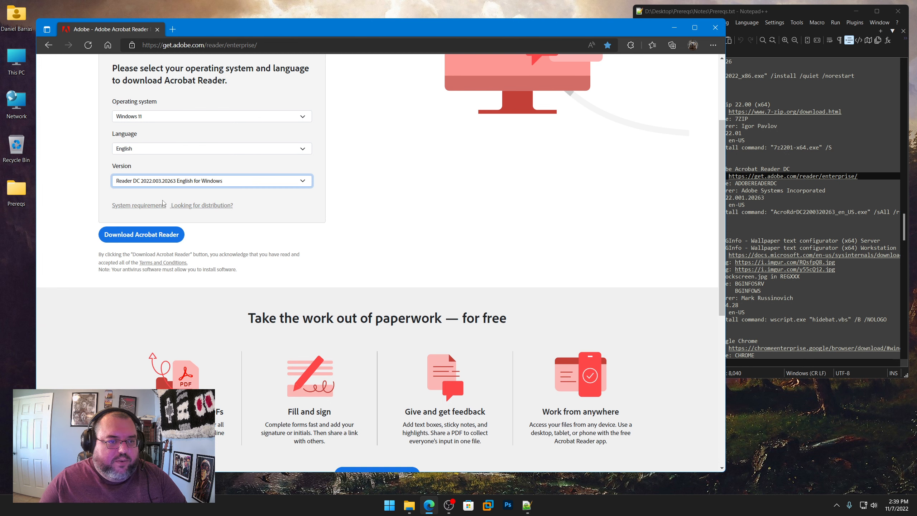
{"action": "left_click", "coordinate": [754, 215]}
{"action": "left_click_drag", "start_coordinate": [764, 197], "coordinate": [726, 198]}
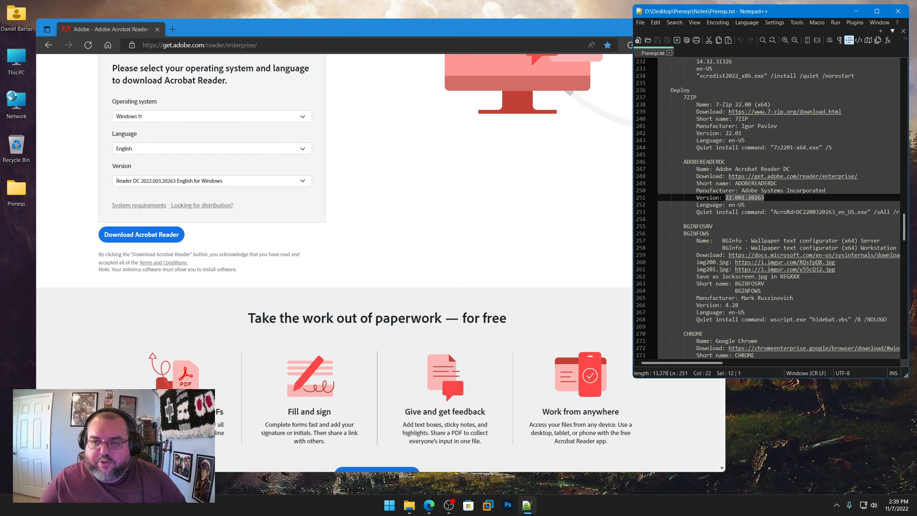
{"action": "left_click", "coordinate": [130, 237]}
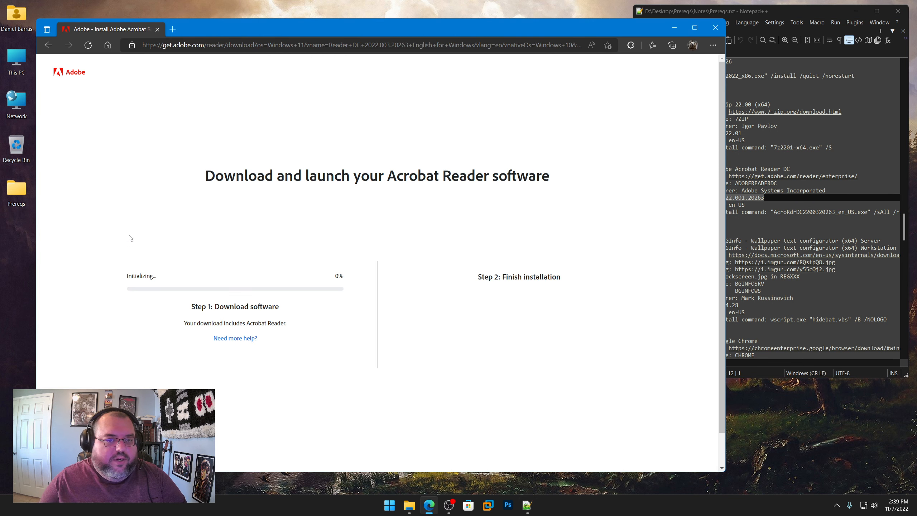
{"action": "left_click", "coordinate": [596, 91]}
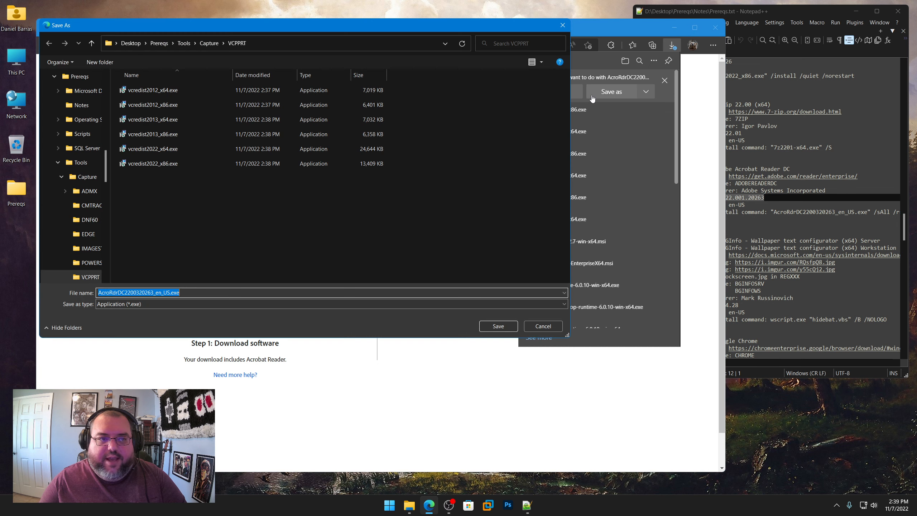
{"action": "left_click", "coordinate": [184, 43]}
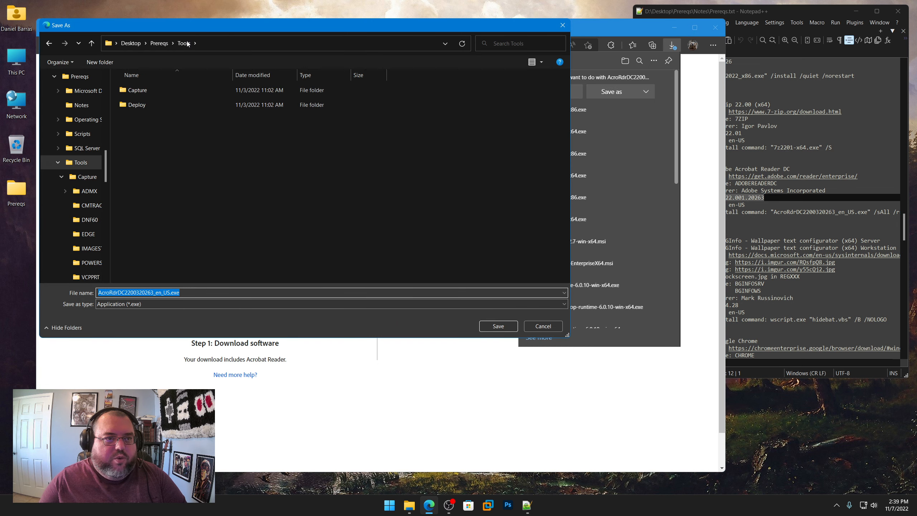
{"action": "double_click", "coordinate": [138, 105]}
{"action": "double_click", "coordinate": [139, 104]}
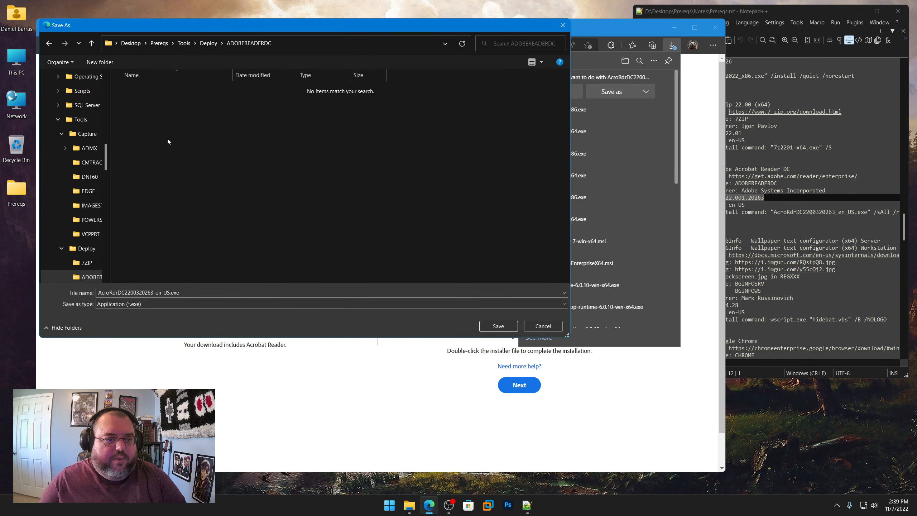
{"action": "left_click", "coordinate": [498, 326]}
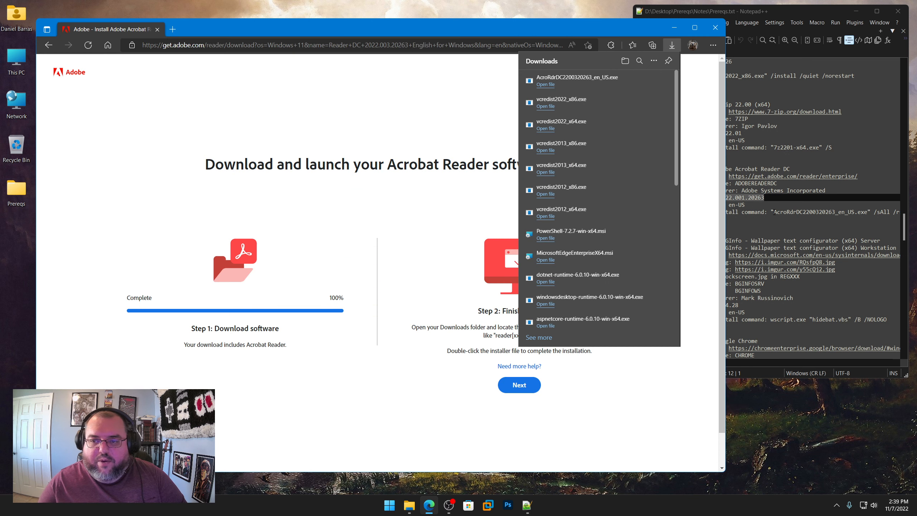
{"action": "left_click_drag", "start_coordinate": [774, 212], "coordinate": [867, 213]}
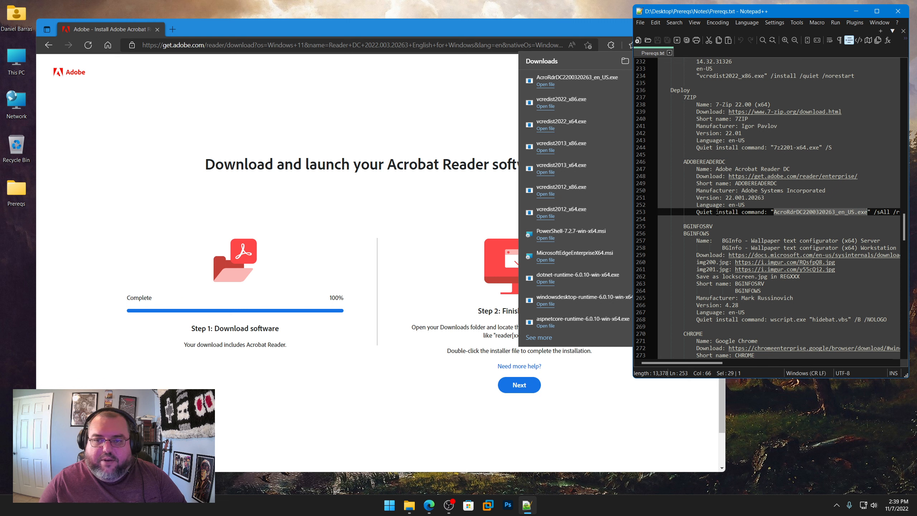
Step: Copy the img200.jpg link from the BGInfo entry in Prereqs.txt and open the image in the browser
{"action": "scroll", "coordinate": [717, 213], "scroll_direction": "down", "scroll_amount": 3}
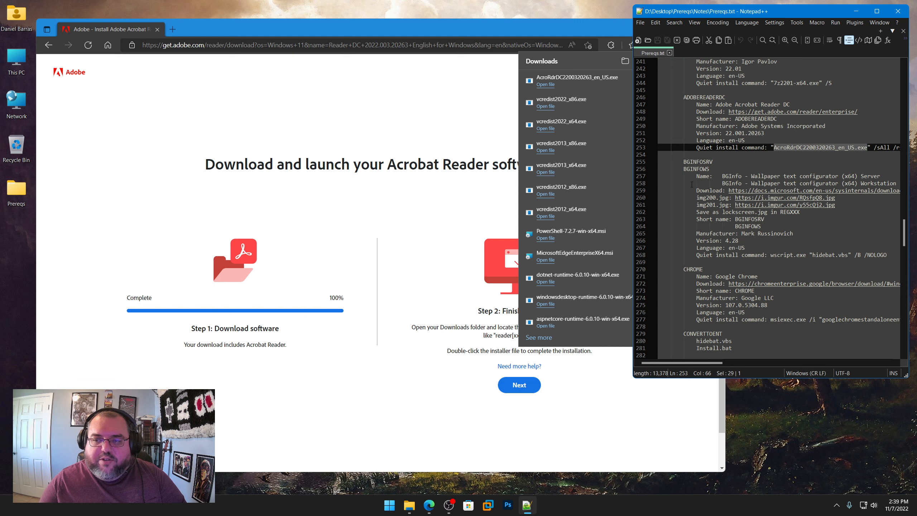
{"action": "scroll", "coordinate": [690, 192], "scroll_direction": "down", "scroll_amount": 2}
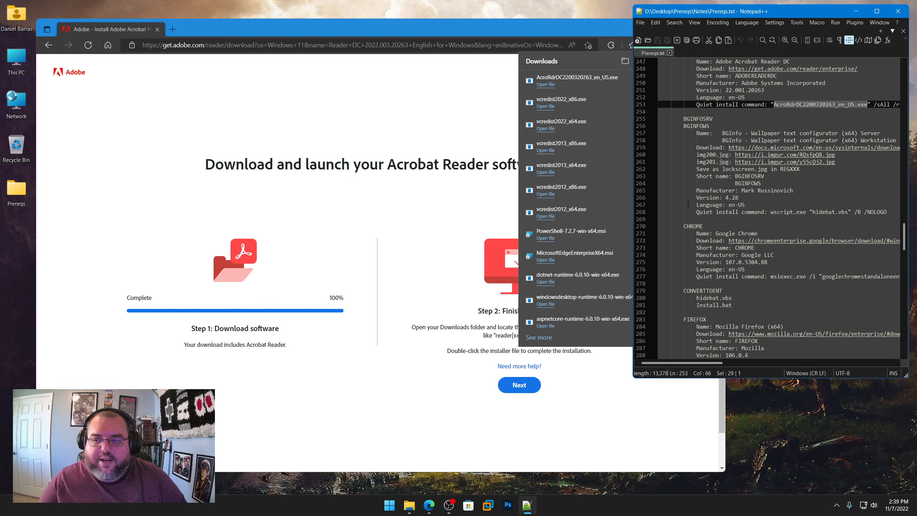
{"action": "right_click", "coordinate": [798, 157]}
{"action": "left_click", "coordinate": [813, 171]}
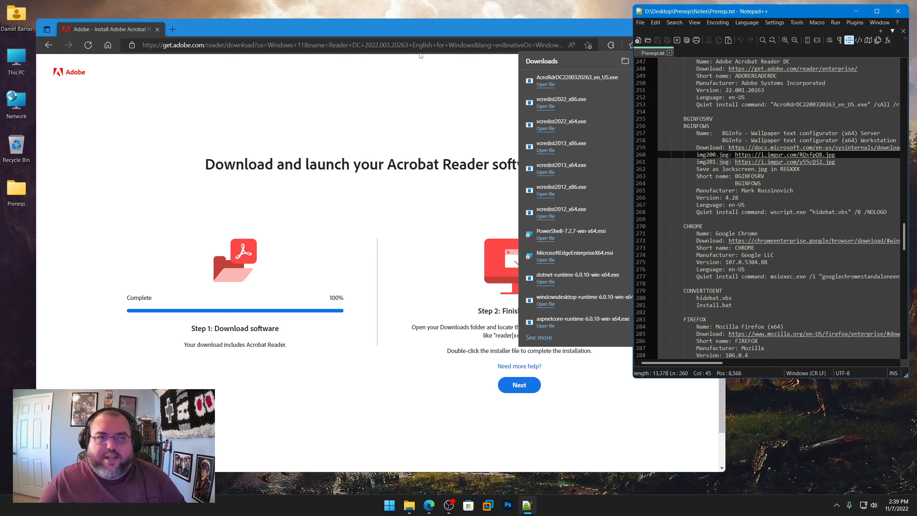
{"action": "left_click", "coordinate": [420, 51]}
{"action": "type", "text": "https://i.imgur.com/RQsfpQ8.jpg"}
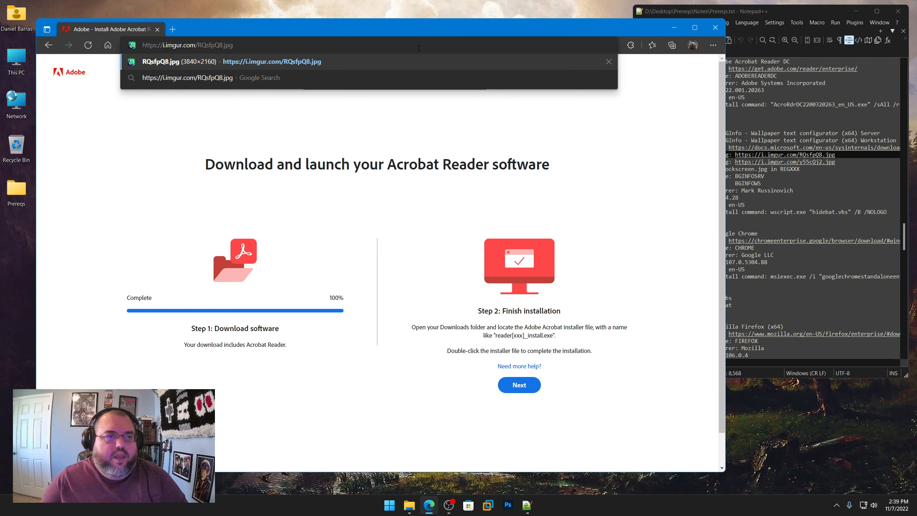
{"action": "key", "text": "Return"}
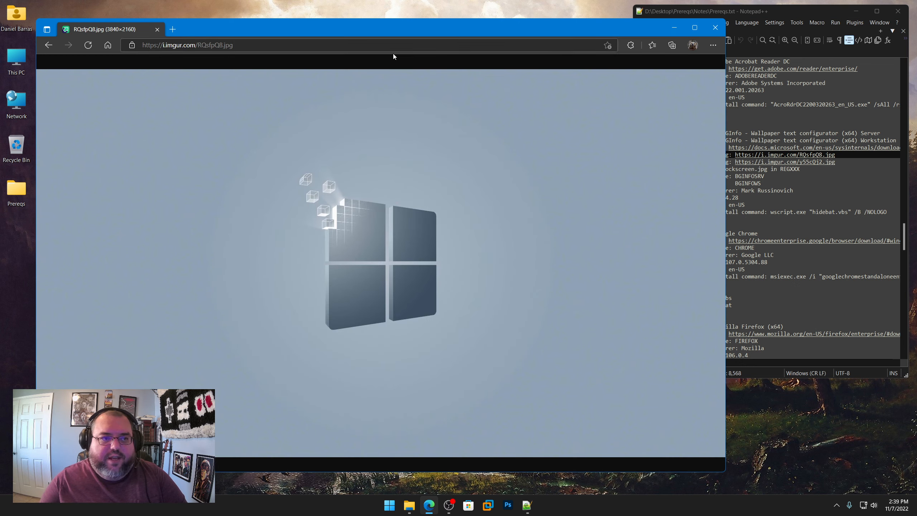
Step: Save the opened wallpaper image as img200.jpg in the Tools\Deploy\BGINFOSRV folder
{"action": "right_click", "coordinate": [390, 127]}
{"action": "left_click", "coordinate": [419, 151]}
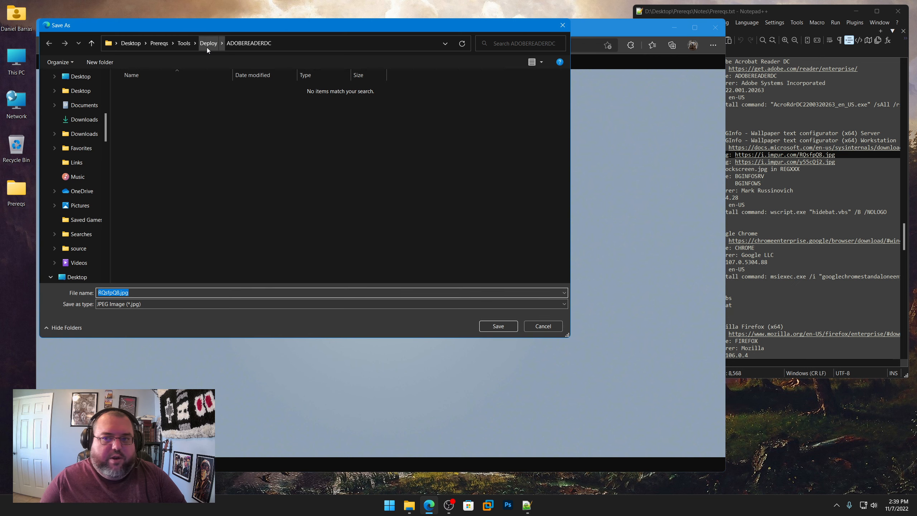
{"action": "left_click", "coordinate": [207, 48]}
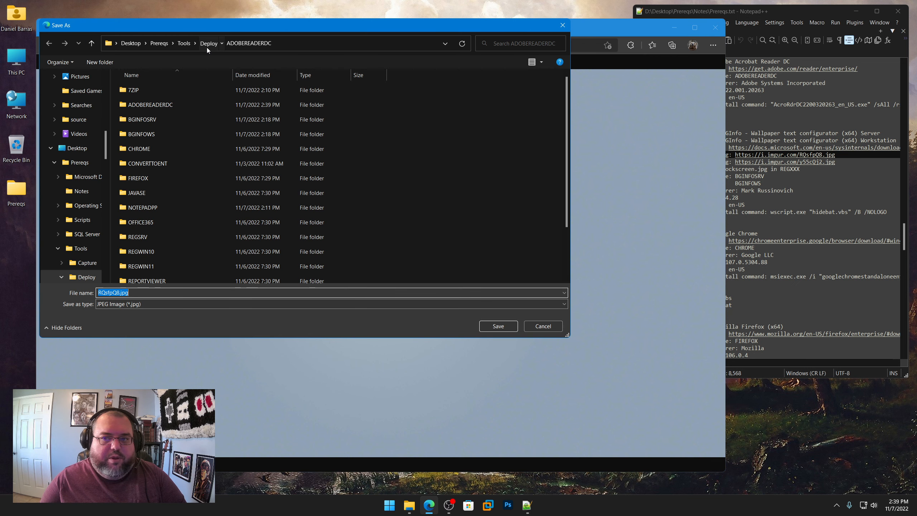
{"action": "double_click", "coordinate": [151, 119]}
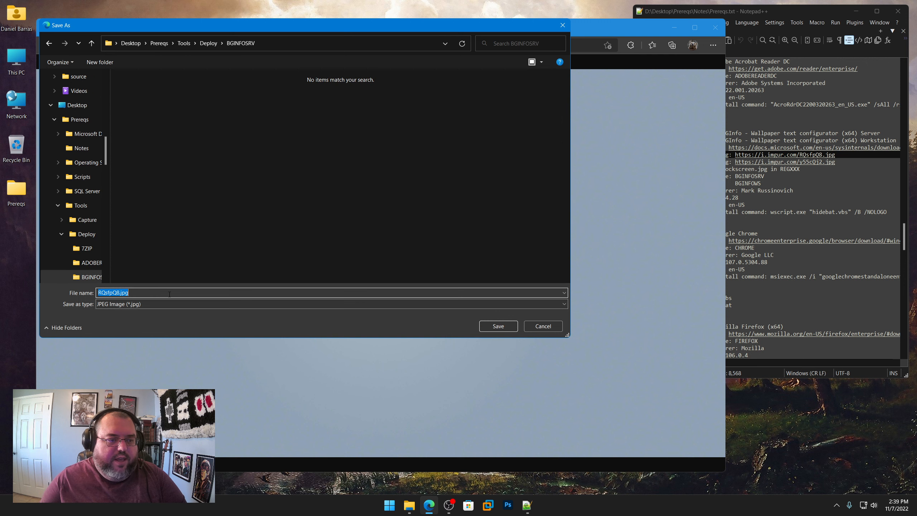
{"action": "type", "text": "mg200"}
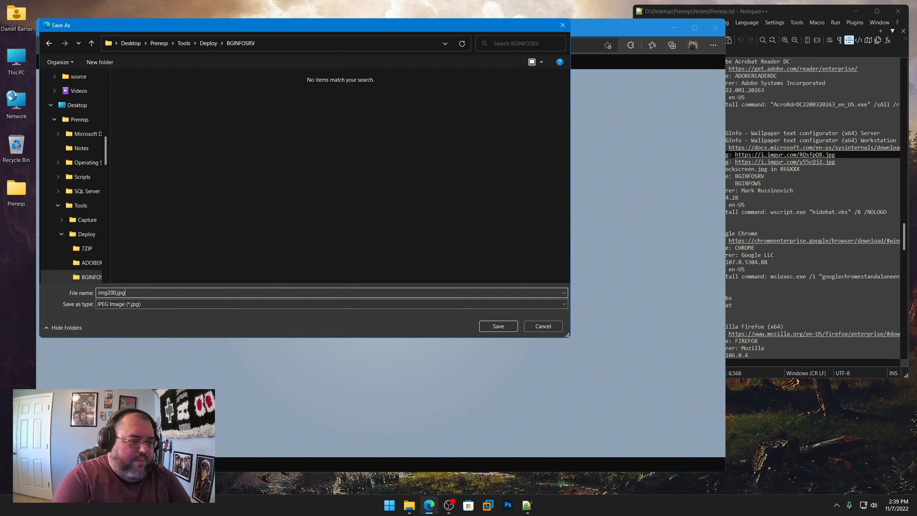
{"action": "key", "text": "Return"}
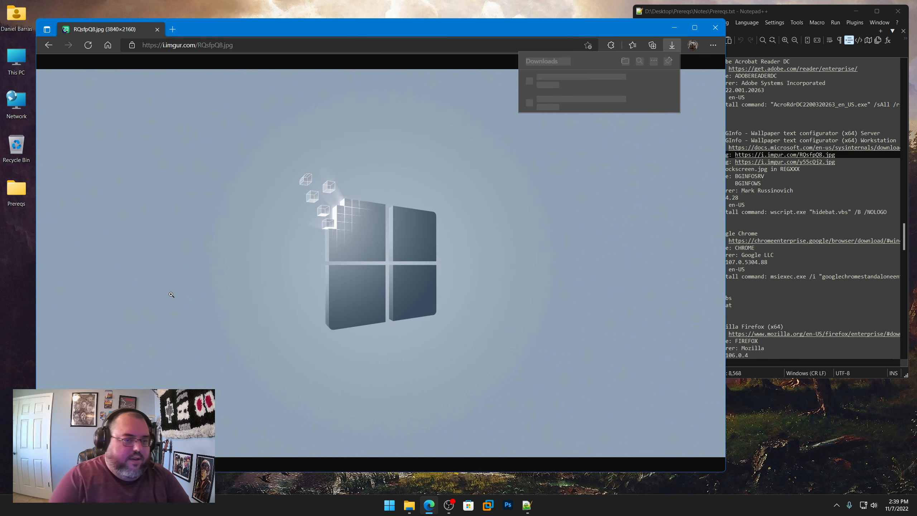
Step: Copy the img201.jpg link from the BGInfo entry in Prereqs.txt and open the image in the browser
{"action": "left_click", "coordinate": [820, 244]}
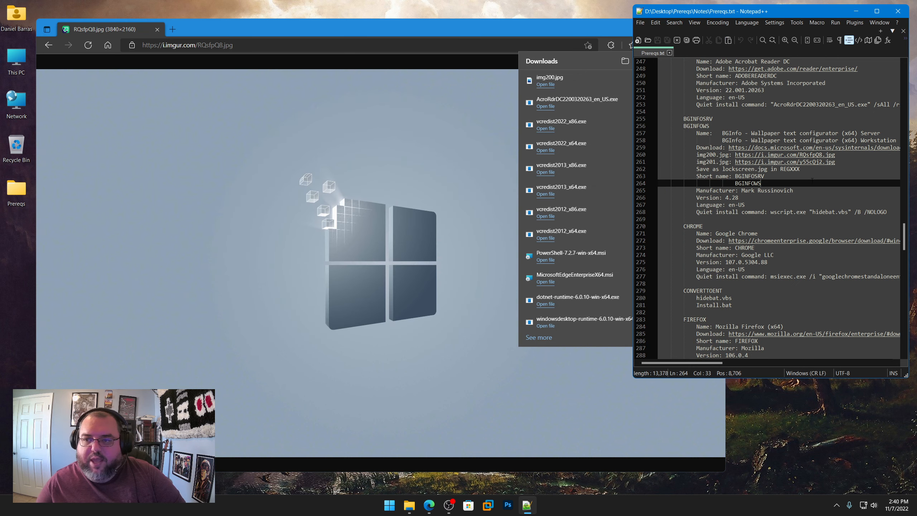
{"action": "right_click", "coordinate": [794, 164]}
{"action": "left_click", "coordinate": [817, 179]}
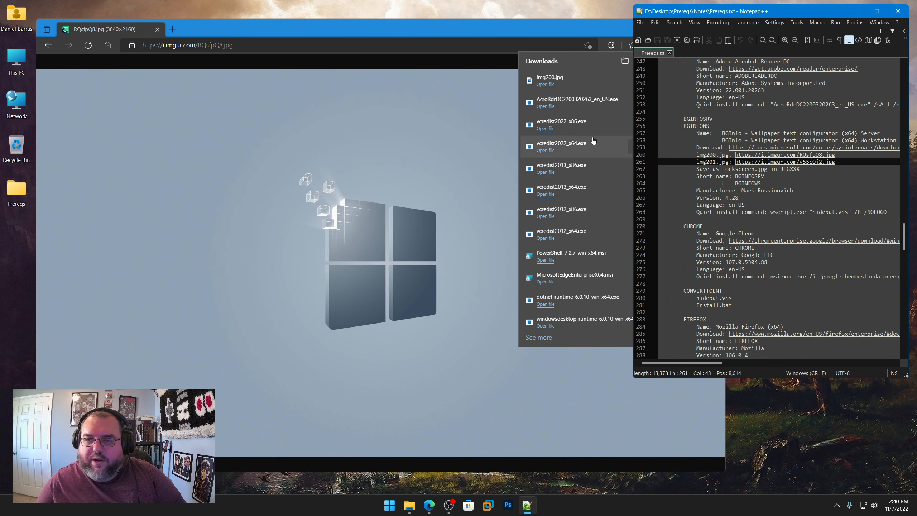
{"action": "left_click", "coordinate": [383, 45]}
{"action": "key", "text": "ctrl+v"}
{"action": "key", "text": "Return"}
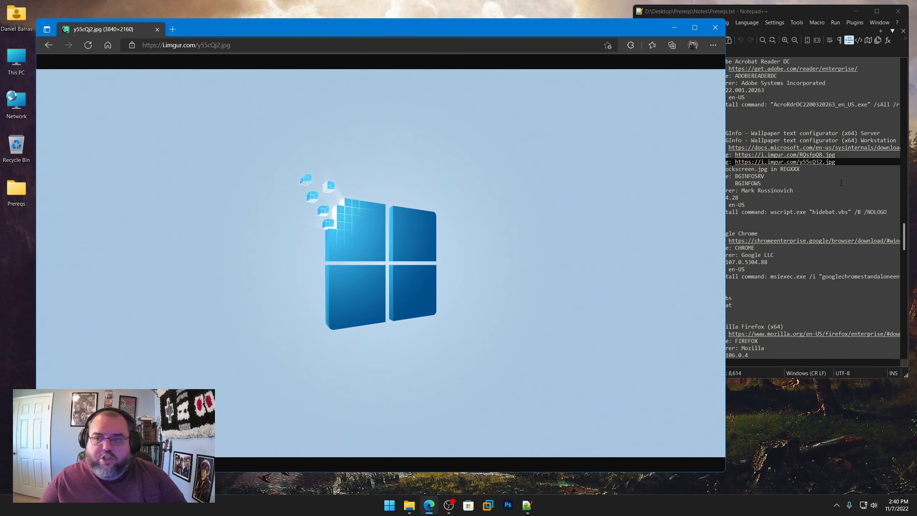
Step: Check the second wallpaper's file name in Prereqs.txt and save the opened image as img201.jpg in the BGINFOSRV folder
{"action": "left_click", "coordinate": [836, 176]}
{"action": "left_click", "coordinate": [729, 161]}
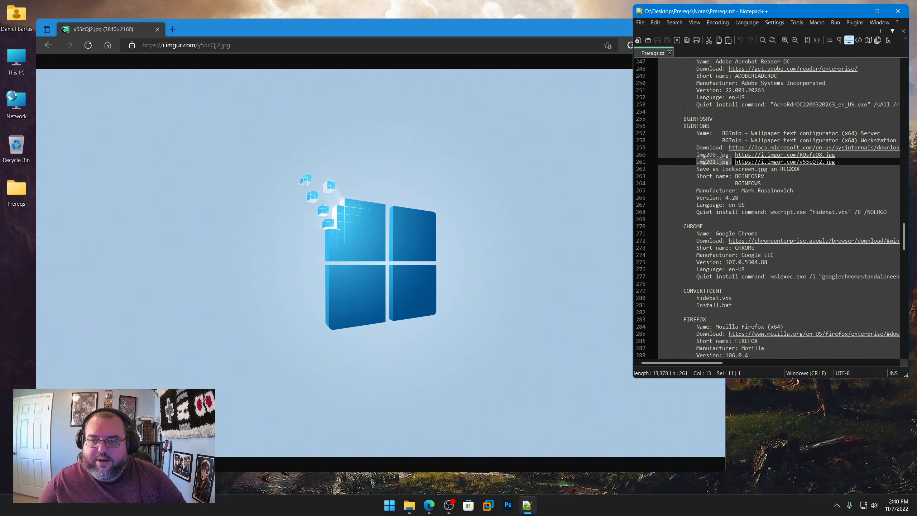
{"action": "right_click", "coordinate": [409, 164]}
{"action": "left_click", "coordinate": [432, 187]}
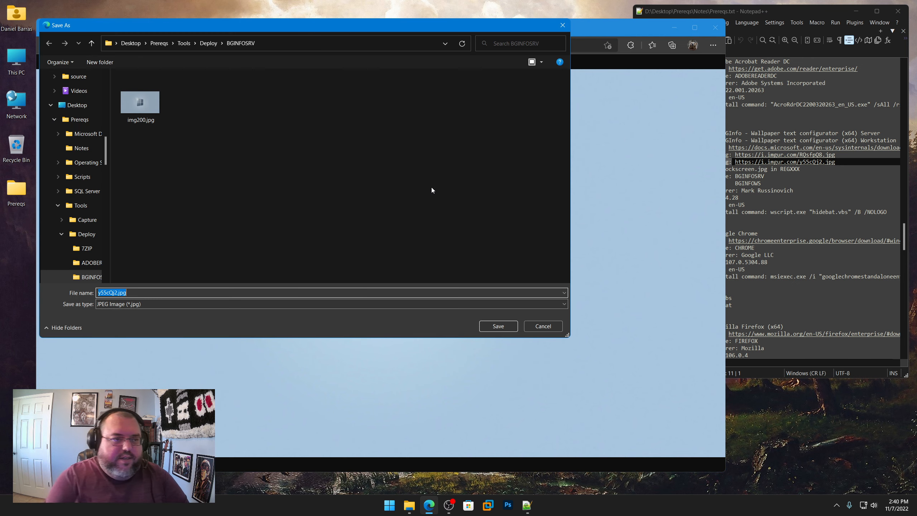
{"action": "type", "text": "img201.jp"}
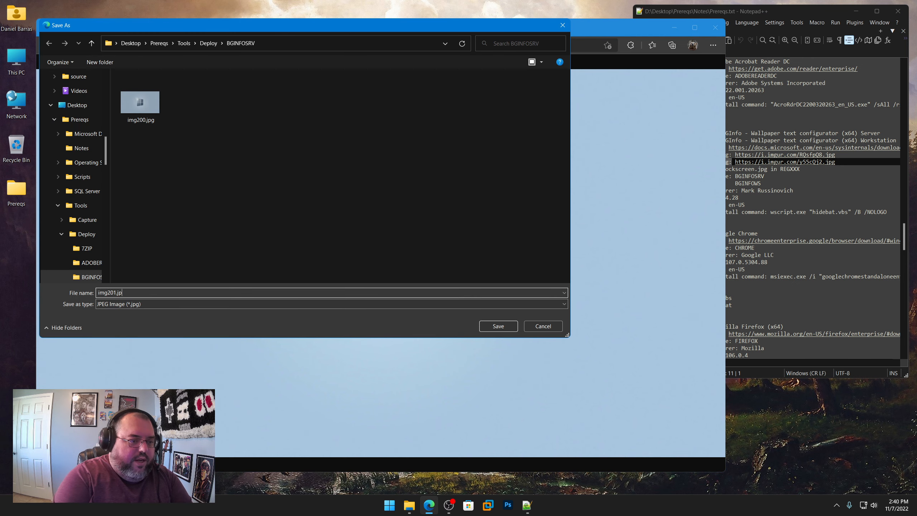
{"action": "type", "text": "g"}
{"action": "key", "text": "Return"}
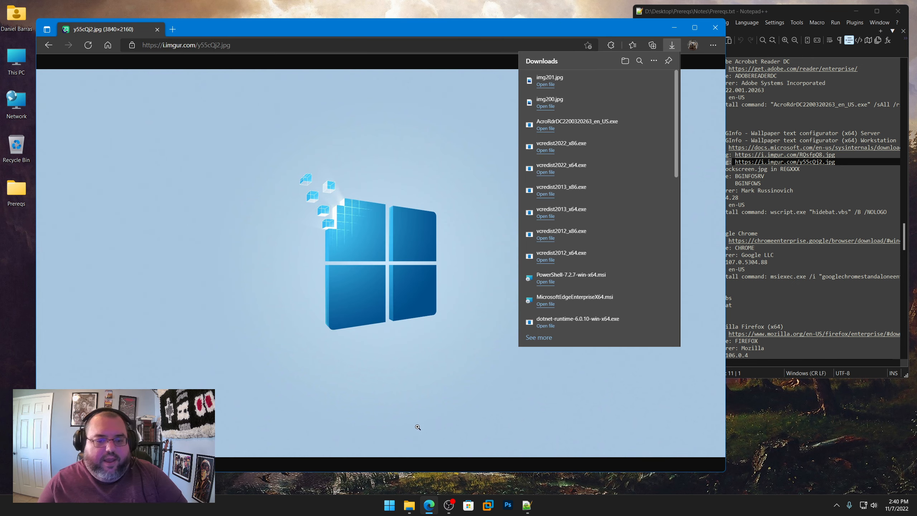
Step: Copy img200.jpg and img201.jpg from Tools\Deploy\BGINFOSRV into the BGINFOWS folder
{"action": "left_click", "coordinate": [412, 508]}
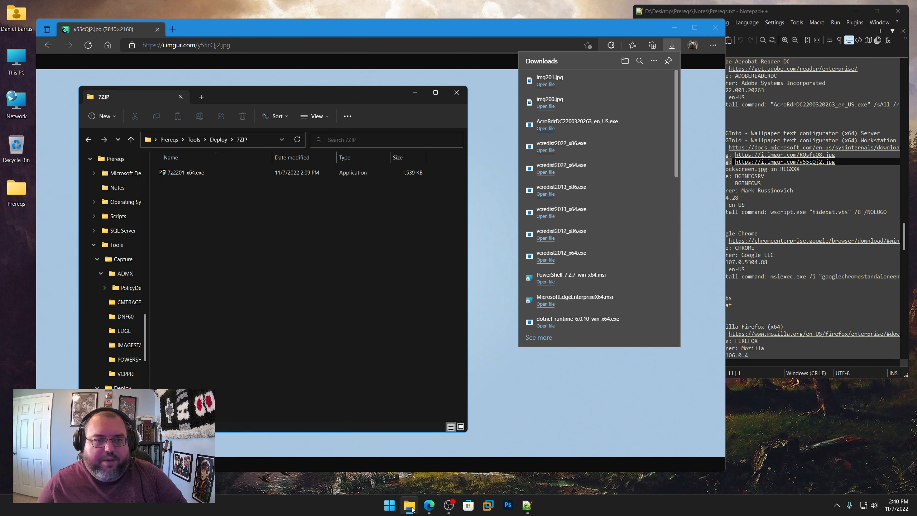
{"action": "left_click", "coordinate": [221, 142]}
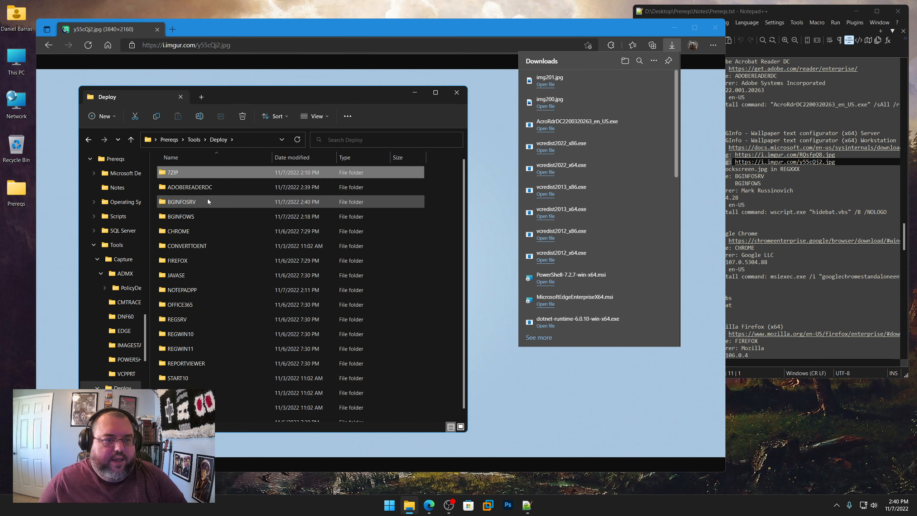
{"action": "double_click", "coordinate": [196, 202]}
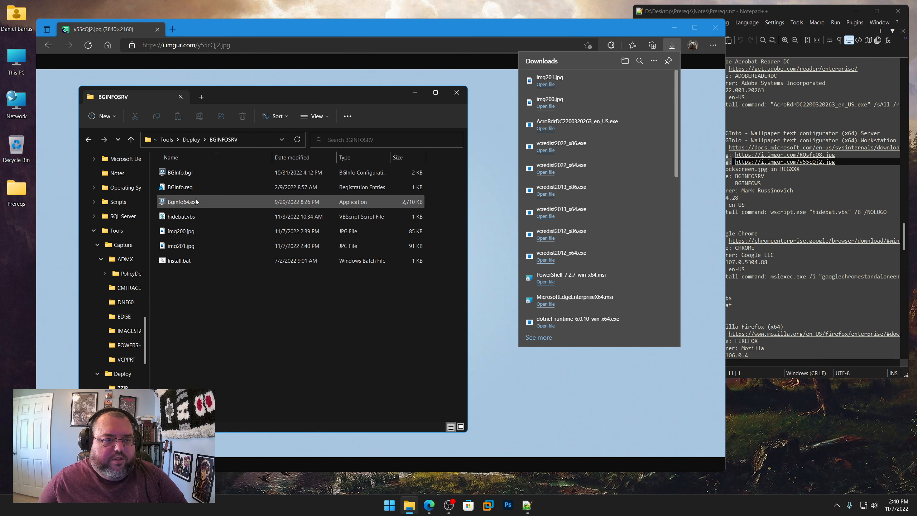
{"action": "left_click", "coordinate": [191, 232]}
{"action": "left_click", "coordinate": [186, 247], "text": "ctrl"}
{"action": "right_click", "coordinate": [186, 246]}
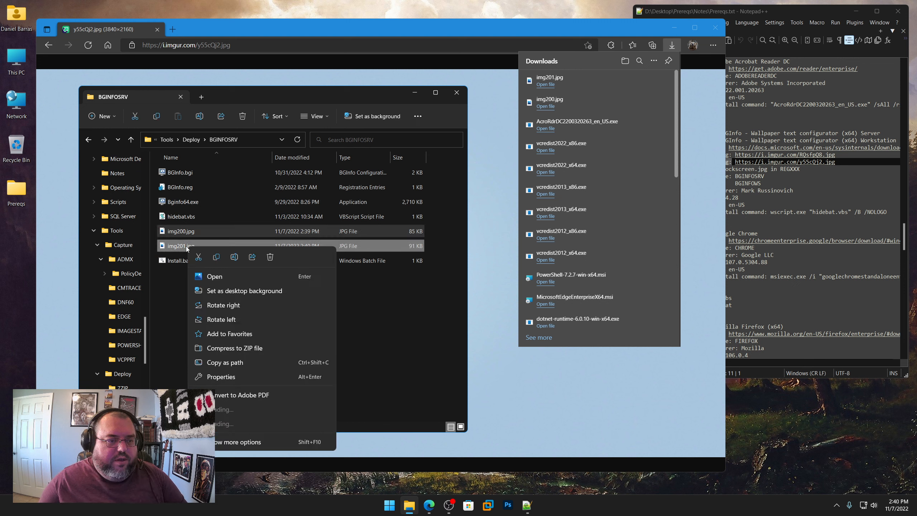
{"action": "left_click", "coordinate": [217, 258]}
{"action": "left_click", "coordinate": [191, 139]}
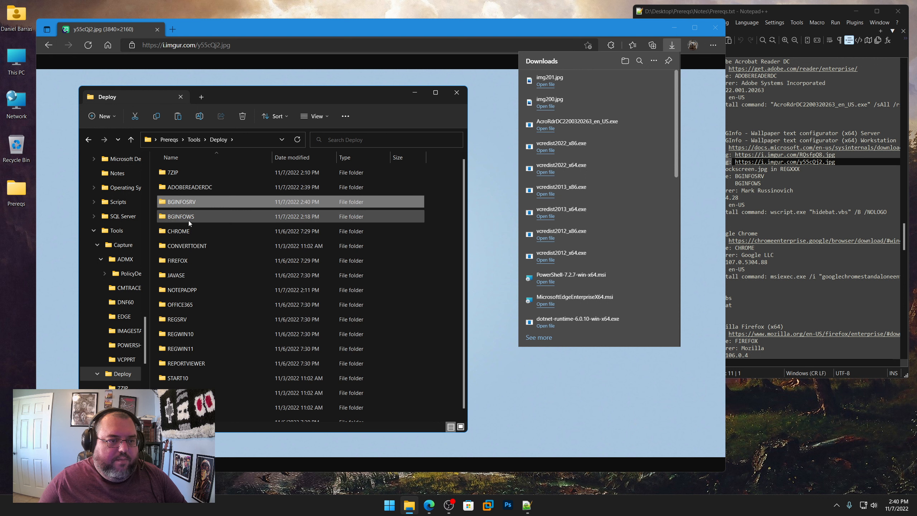
{"action": "double_click", "coordinate": [188, 220]}
{"action": "right_click", "coordinate": [194, 270]}
{"action": "left_click", "coordinate": [205, 279]}
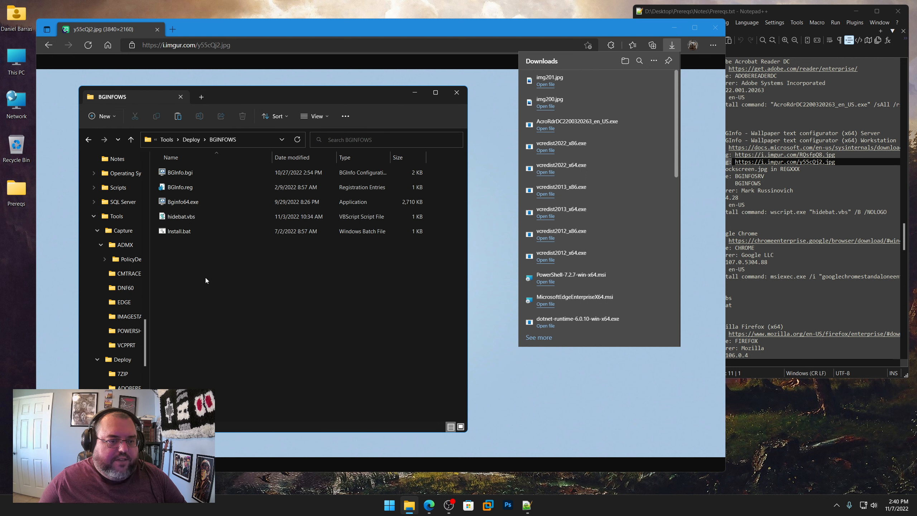
{"action": "left_click", "coordinate": [203, 298]}
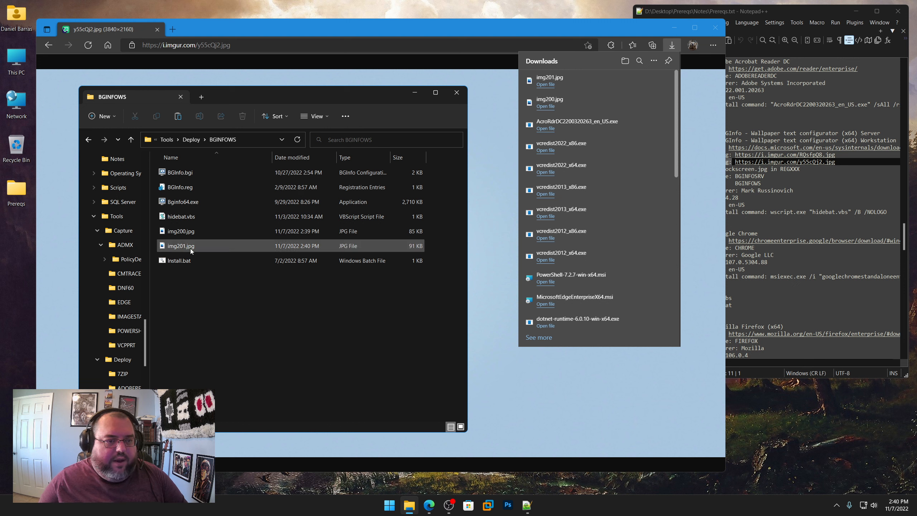
Step: Copy img200.jpg from BGINFOWS into the Tools\Deploy\REGSRV folder
{"action": "right_click", "coordinate": [181, 232]}
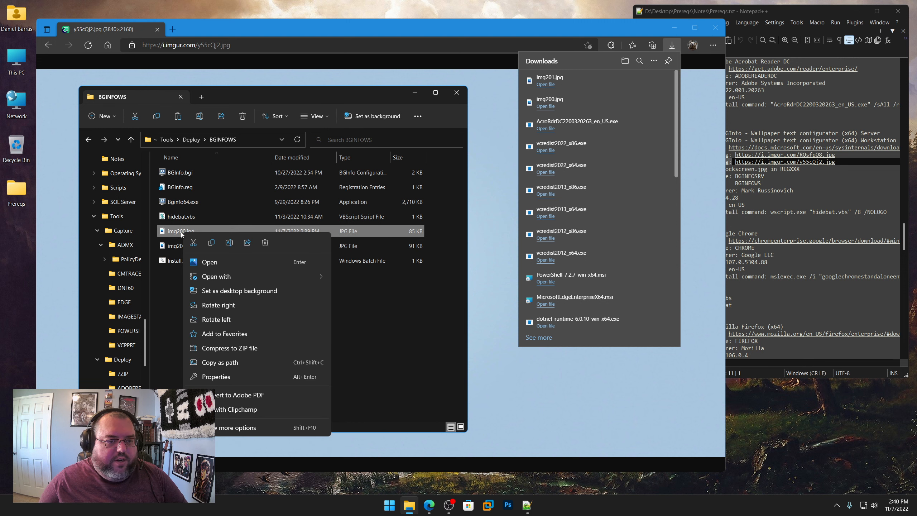
{"action": "left_click", "coordinate": [211, 242]}
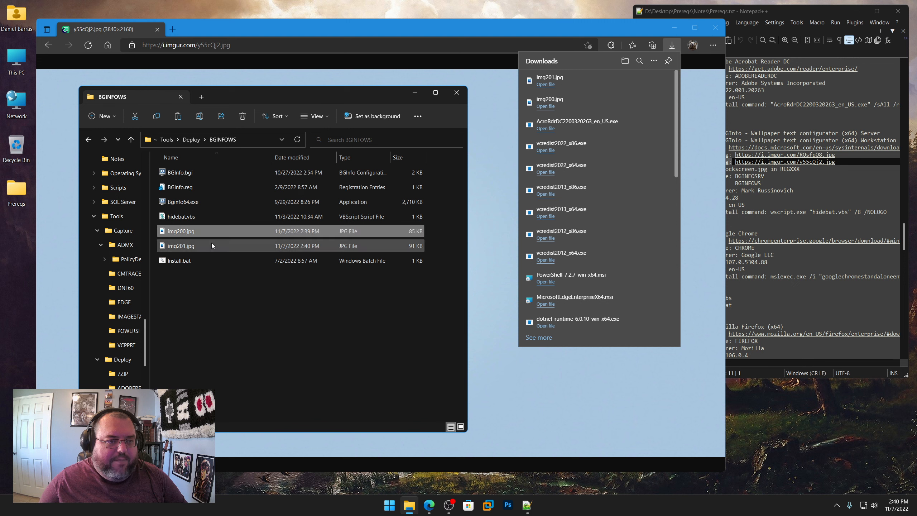
{"action": "left_click", "coordinate": [189, 140]}
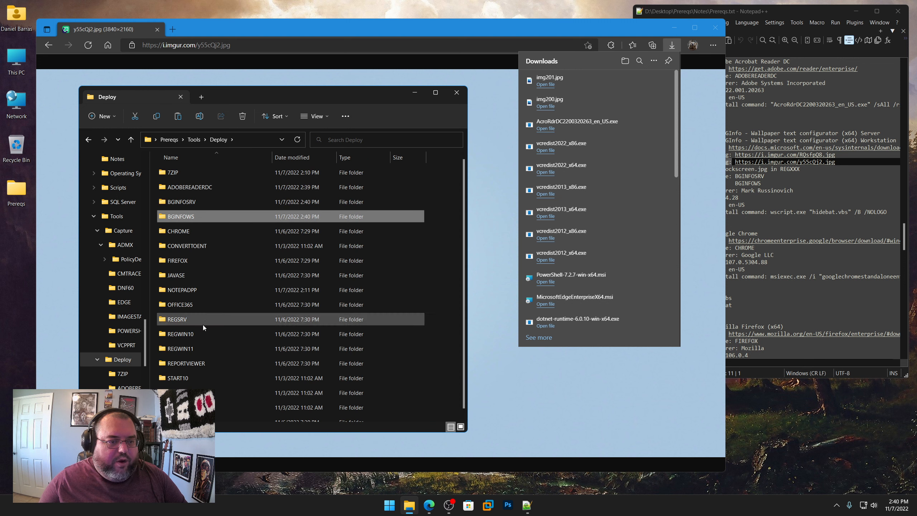
{"action": "double_click", "coordinate": [177, 319]}
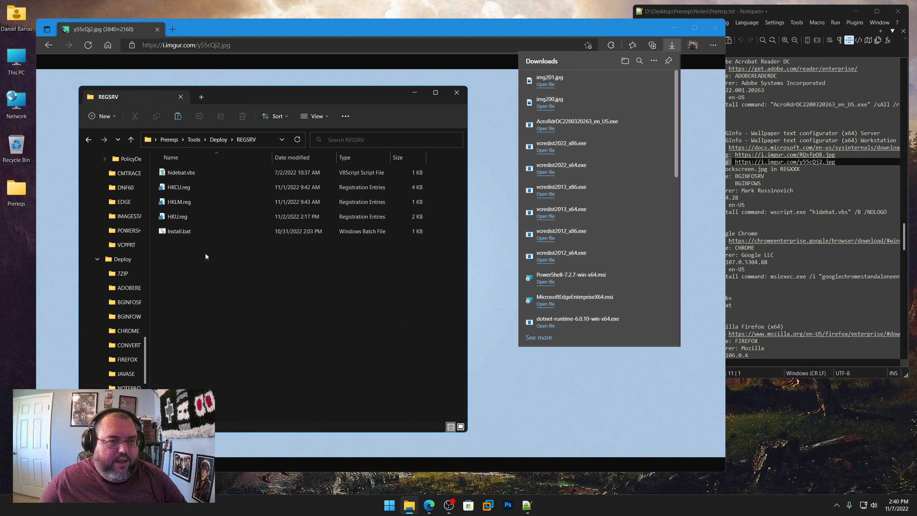
{"action": "right_click", "coordinate": [197, 307]}
{"action": "left_click", "coordinate": [208, 316]}
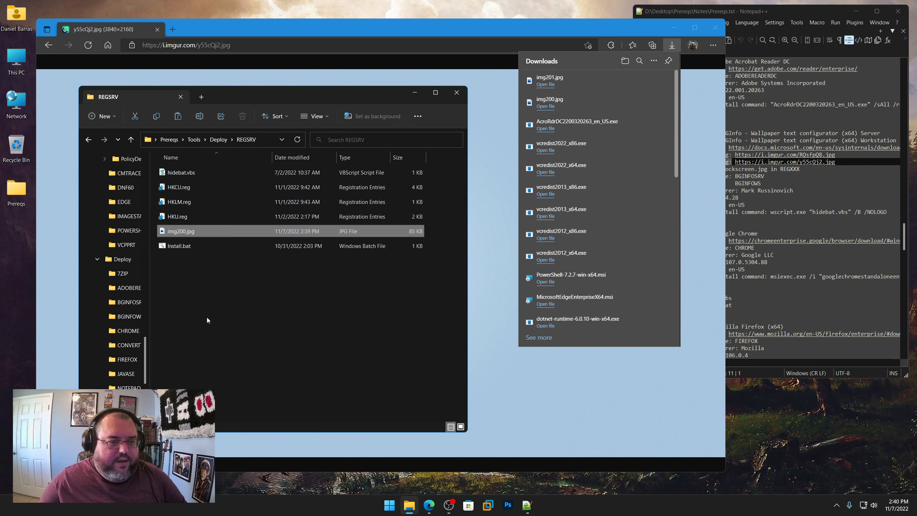
Step: Rename the img200.jpg copy in REGSRV to lockscreen.jpg
{"action": "right_click", "coordinate": [185, 231]}
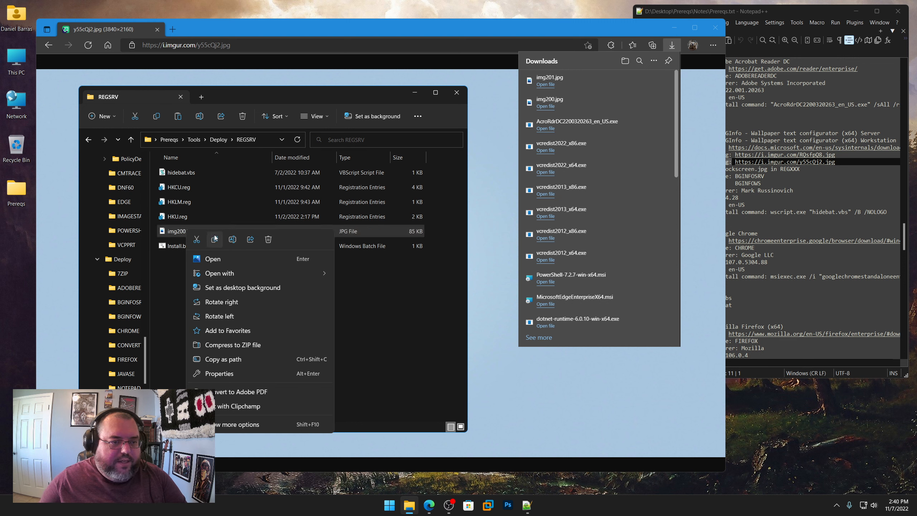
{"action": "left_click", "coordinate": [232, 240]}
{"action": "type", "text": "lockscree"}
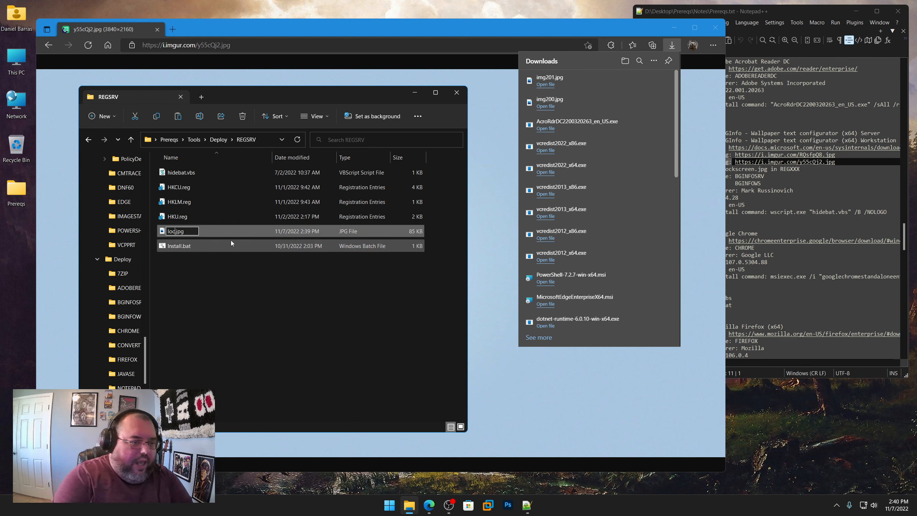
{"action": "type", "text": "n"}
{"action": "key", "text": "Return"}
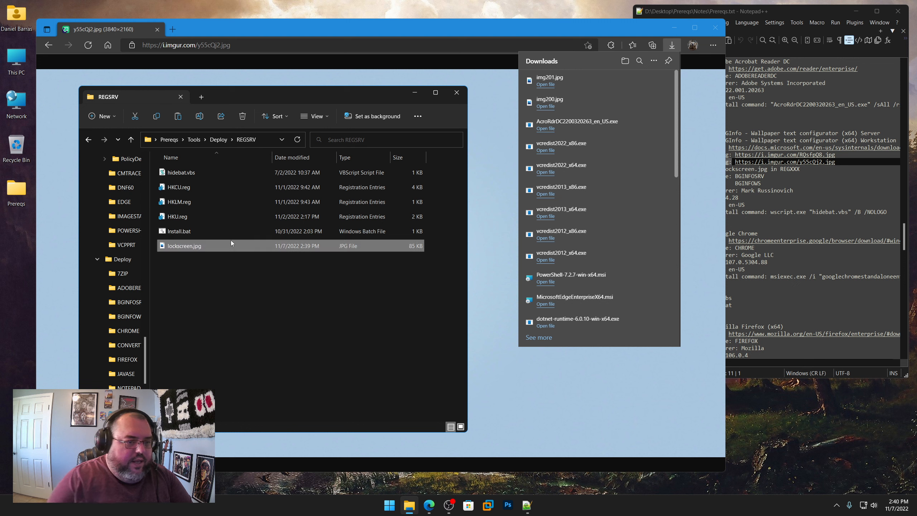
Step: Copy img201.jpg from BGINFOWS into the Tools\Deploy\REGWIN10 folder
{"action": "left_click", "coordinate": [198, 140]}
{"action": "double_click", "coordinate": [188, 187]}
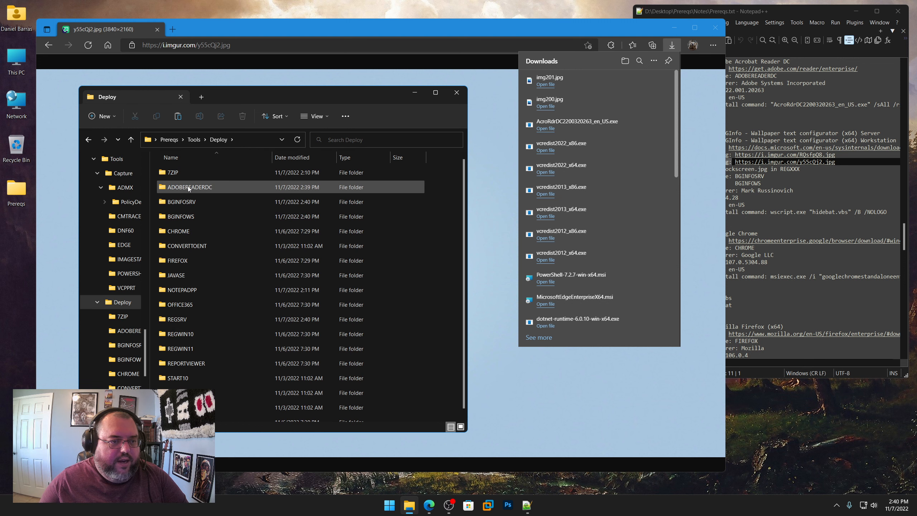
{"action": "double_click", "coordinate": [188, 216]}
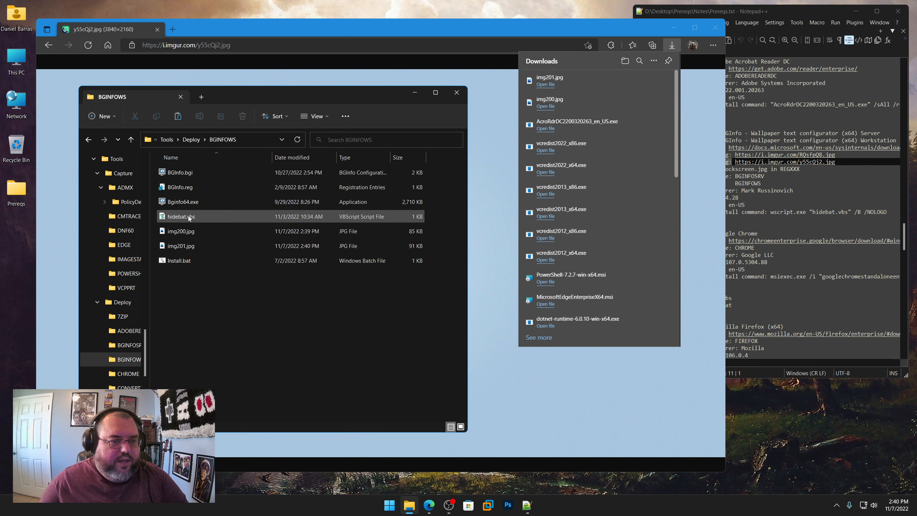
{"action": "right_click", "coordinate": [188, 246]}
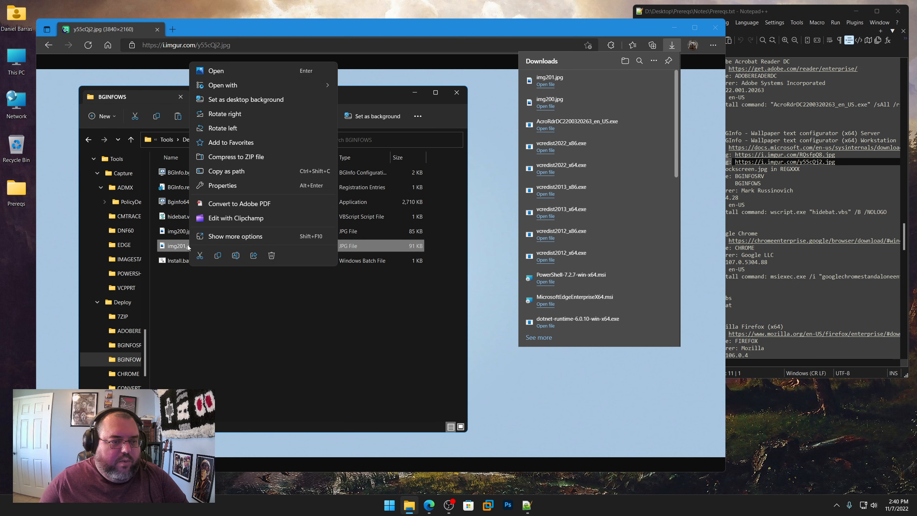
{"action": "left_click", "coordinate": [217, 257]}
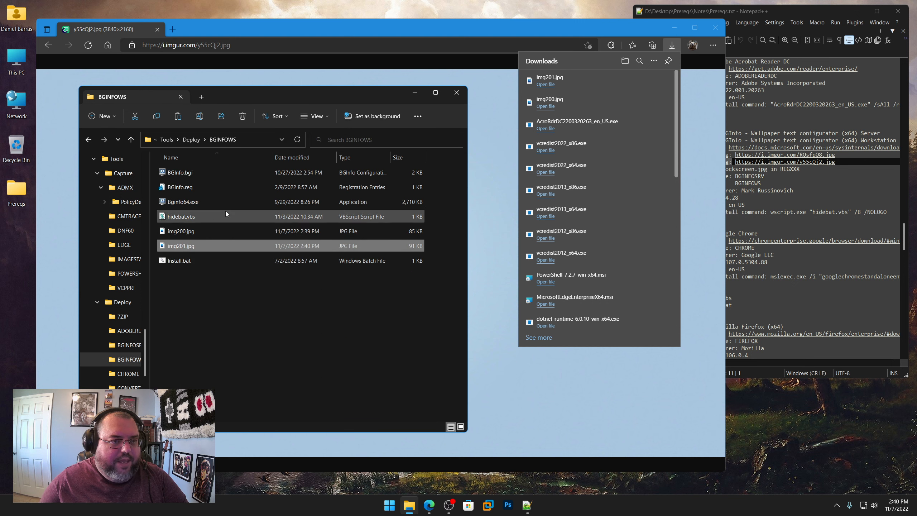
{"action": "left_click", "coordinate": [189, 141]}
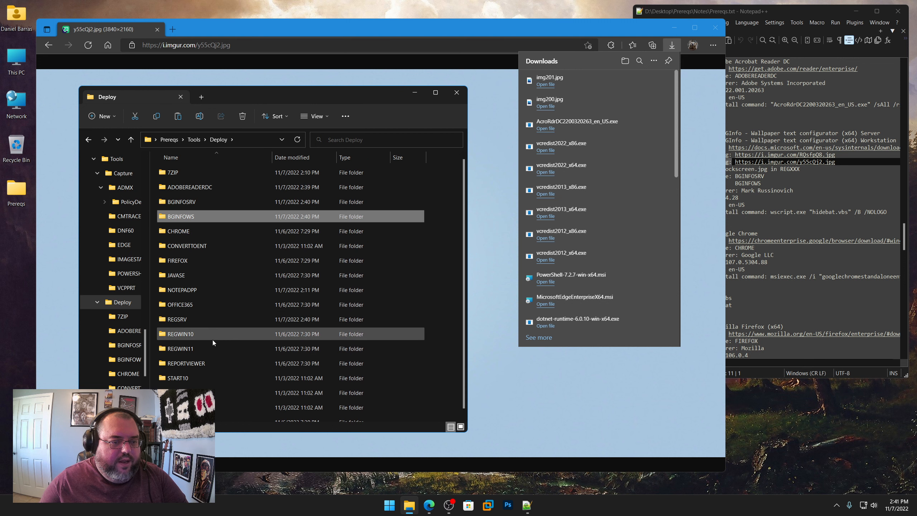
{"action": "double_click", "coordinate": [181, 335]}
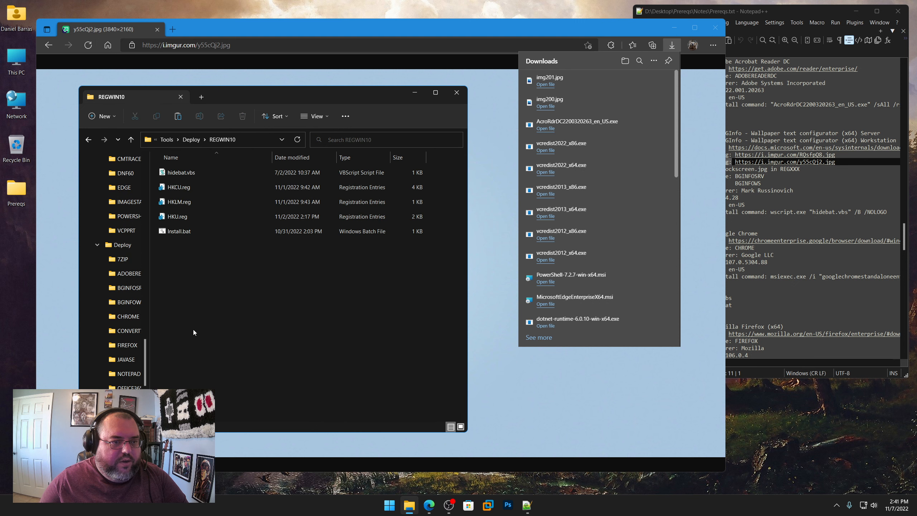
{"action": "right_click", "coordinate": [196, 328]}
{"action": "left_click", "coordinate": [204, 338]}
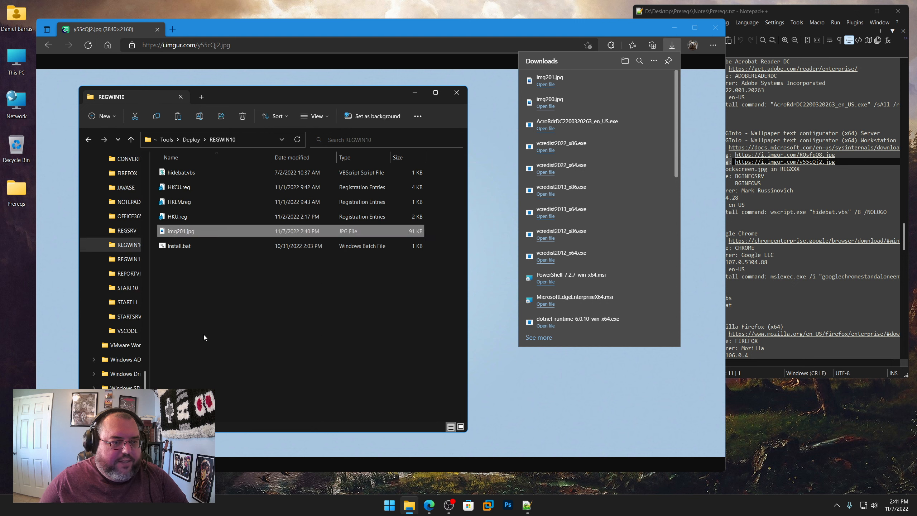
Step: Rename the img201.jpg copy in REGWIN10 to lockscreen.jpg
{"action": "right_click", "coordinate": [186, 239]}
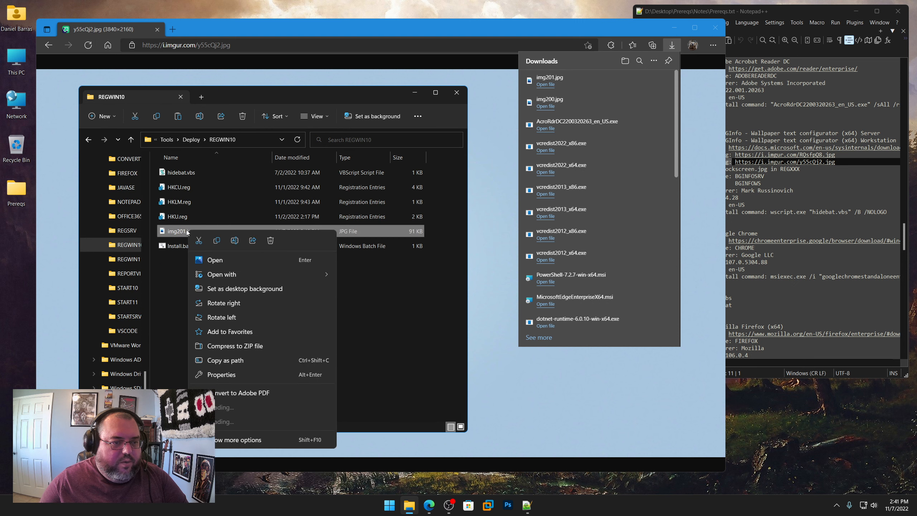
{"action": "left_click", "coordinate": [237, 242]}
{"action": "type", "text": "loc"}
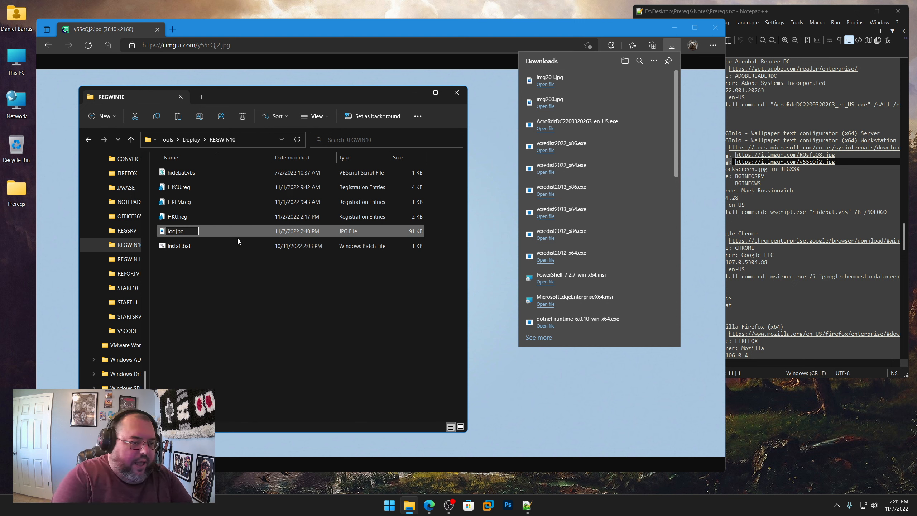
{"action": "type", "text": "kscreen"}
{"action": "key", "text": "Return"}
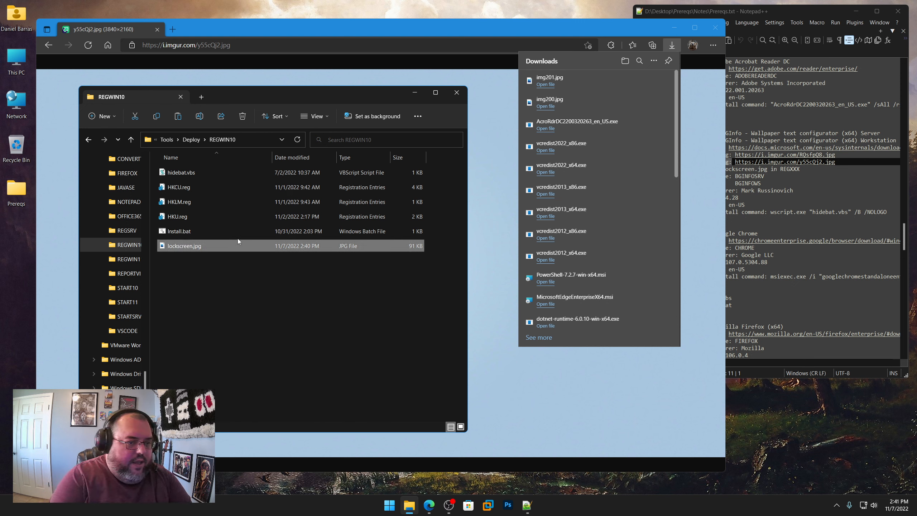
Step: Copy lockscreen.jpg from REGWIN10 into the REGWIN11 folder, then return to Deploy and the BGInfo entry in Prereqs.txt
{"action": "right_click", "coordinate": [230, 249]}
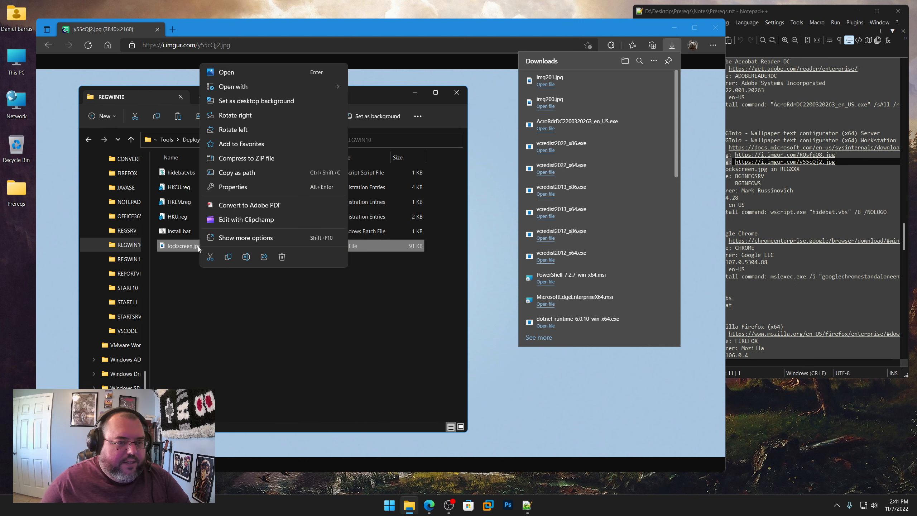
{"action": "left_click", "coordinate": [229, 256]}
{"action": "left_click", "coordinate": [196, 139]}
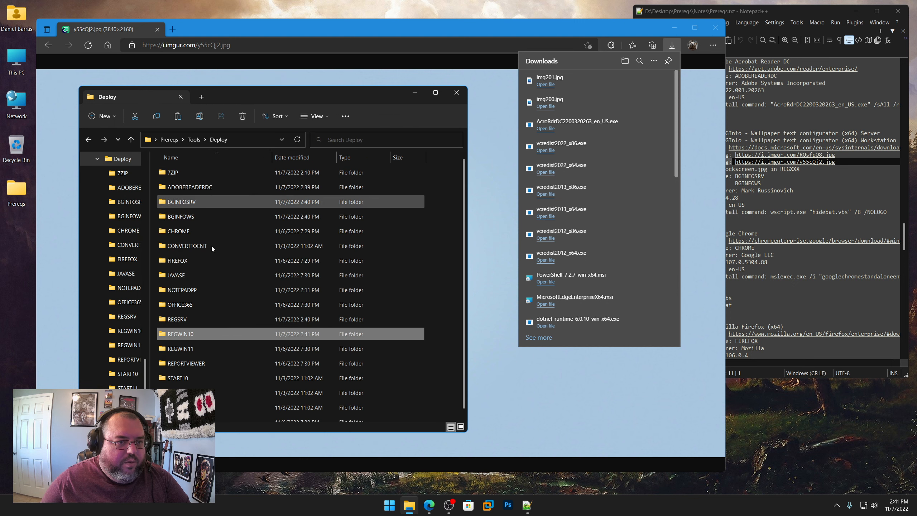
{"action": "double_click", "coordinate": [189, 348]}
{"action": "right_click", "coordinate": [208, 332]}
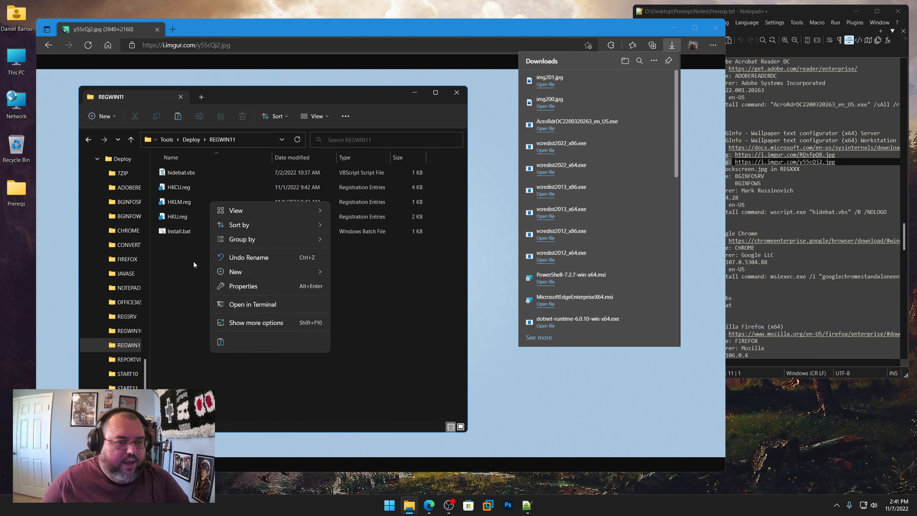
{"action": "left_click", "coordinate": [221, 342]}
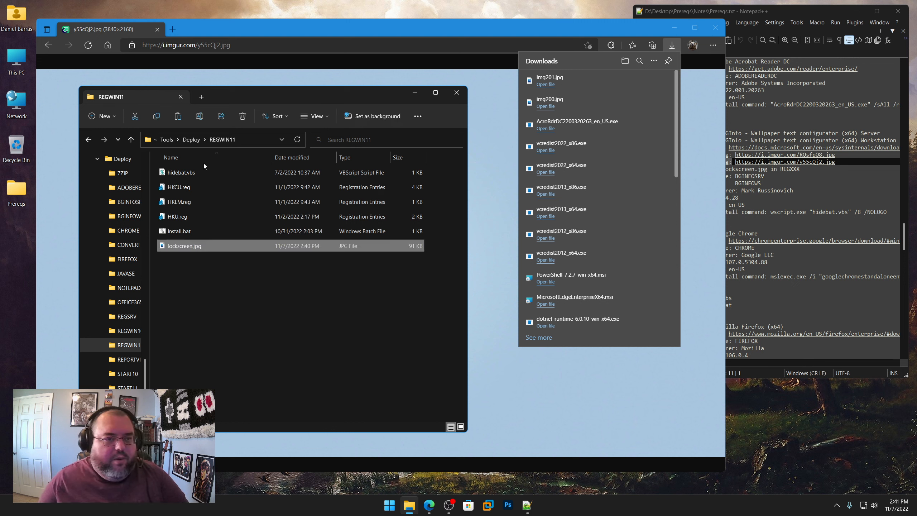
{"action": "left_click", "coordinate": [191, 140]}
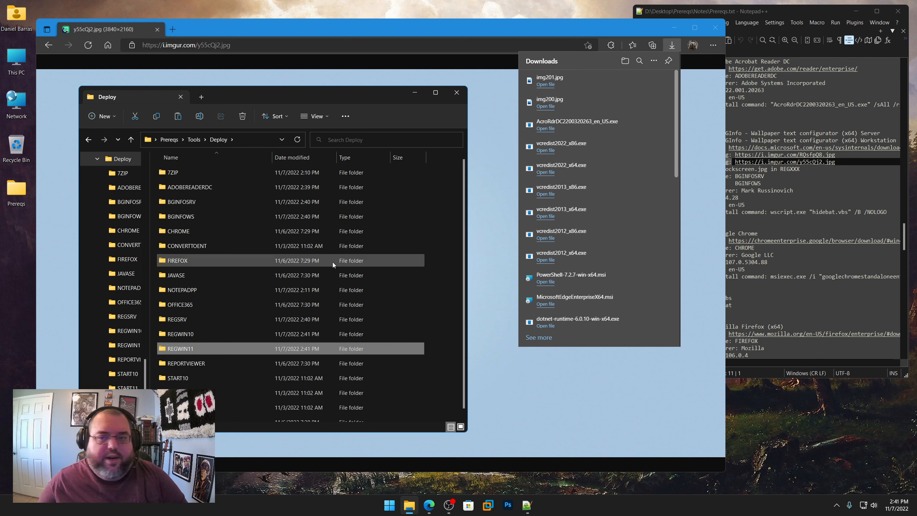
{"action": "left_click", "coordinate": [789, 197]}
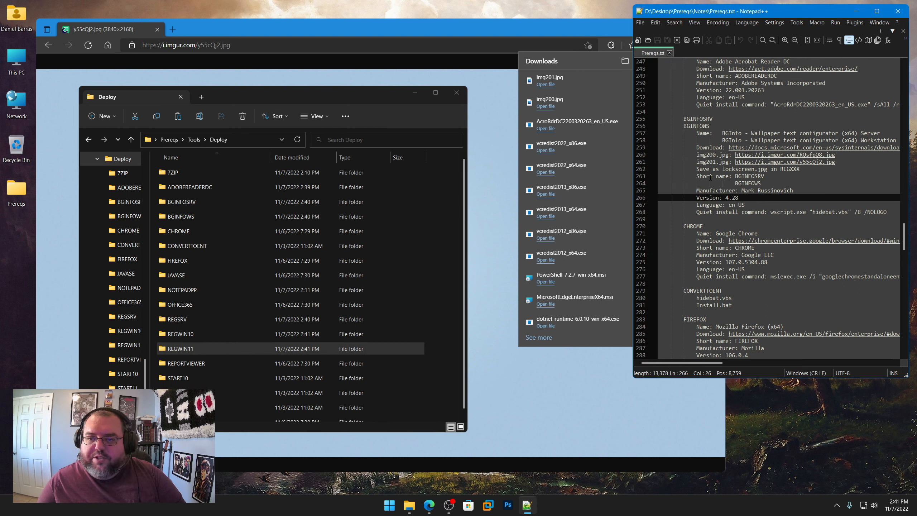
Step: Open the Chrome Enterprise download page in the browser using the link from the CHROME entry in Prereqs.txt
{"action": "scroll", "coordinate": [690, 187], "scroll_direction": "down", "scroll_amount": 5}
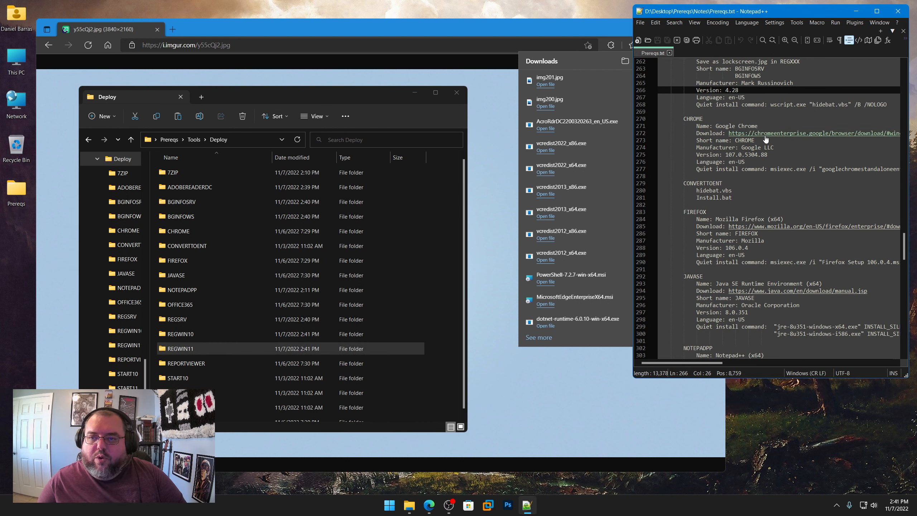
{"action": "right_click", "coordinate": [765, 138]}
{"action": "left_click", "coordinate": [830, 149]}
{"action": "left_click", "coordinate": [386, 40]}
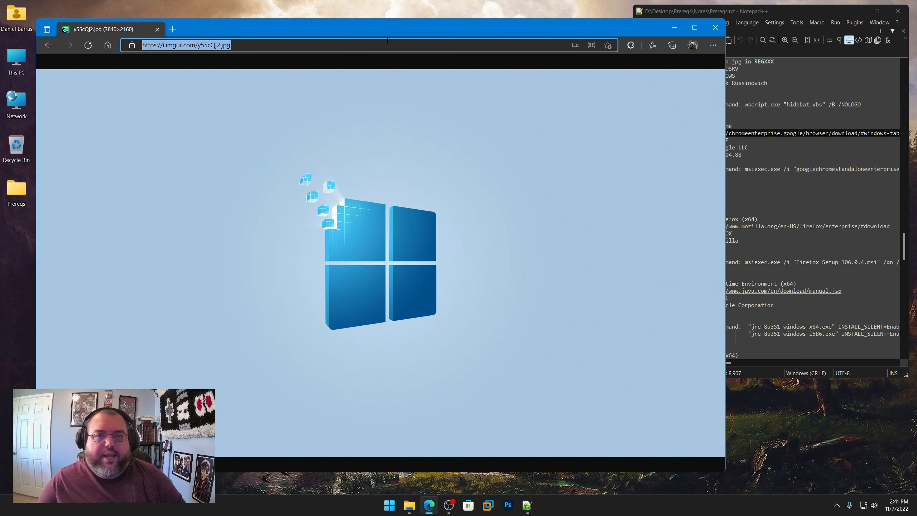
{"action": "key", "text": "ctrl+v"}
{"action": "key", "text": "Return"}
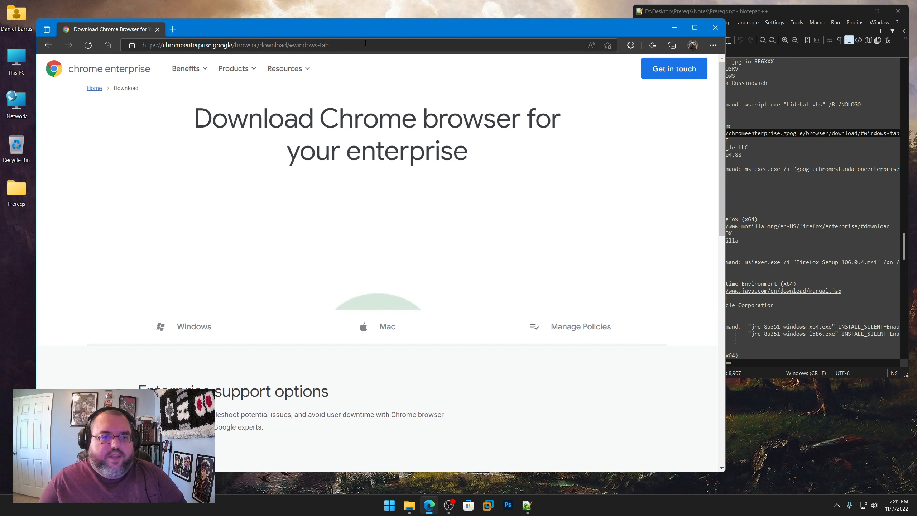
Step: Choose the Stable channel and MSI file type for Chrome, and check the version against the CHROME entry in Prereqs.txt
{"action": "scroll", "coordinate": [328, 209], "scroll_direction": "down", "scroll_amount": 5}
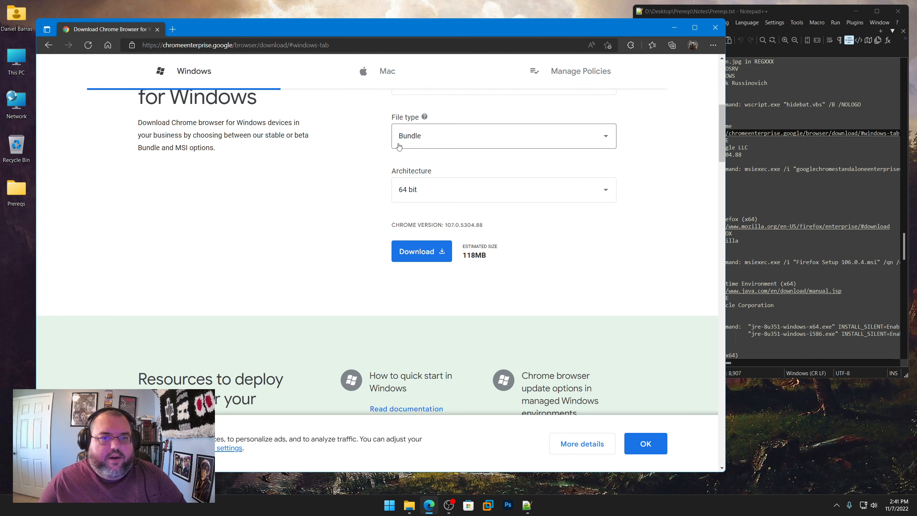
{"action": "scroll", "coordinate": [405, 134], "scroll_direction": "up", "scroll_amount": 1}
{"action": "left_click", "coordinate": [422, 148]}
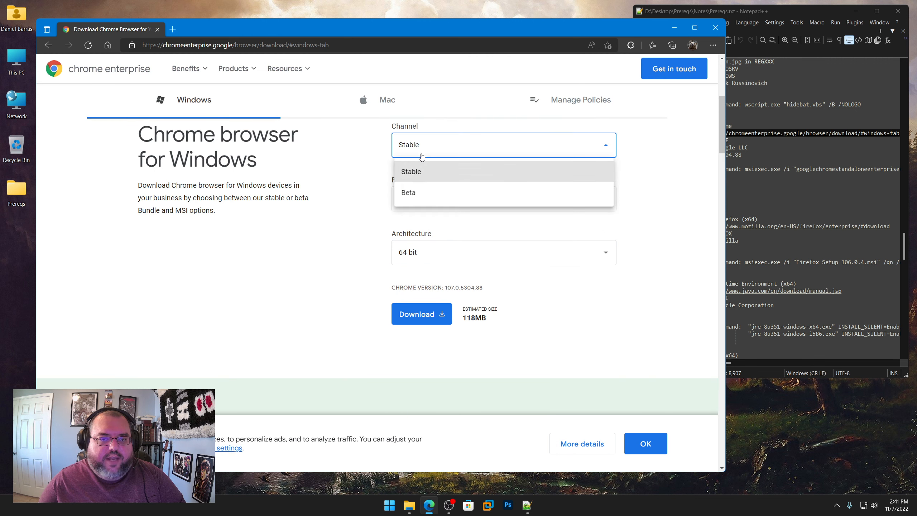
{"action": "left_click", "coordinate": [411, 172]}
{"action": "left_click", "coordinate": [430, 199]}
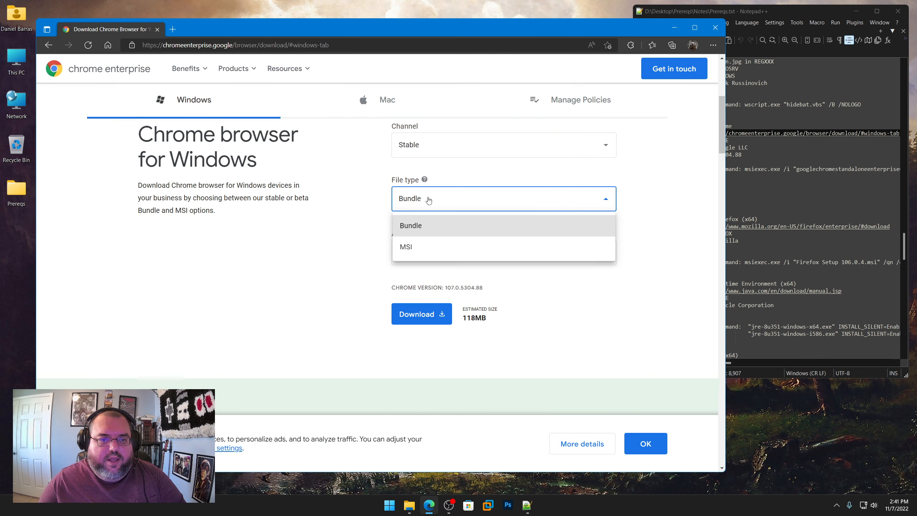
{"action": "left_click", "coordinate": [410, 248]}
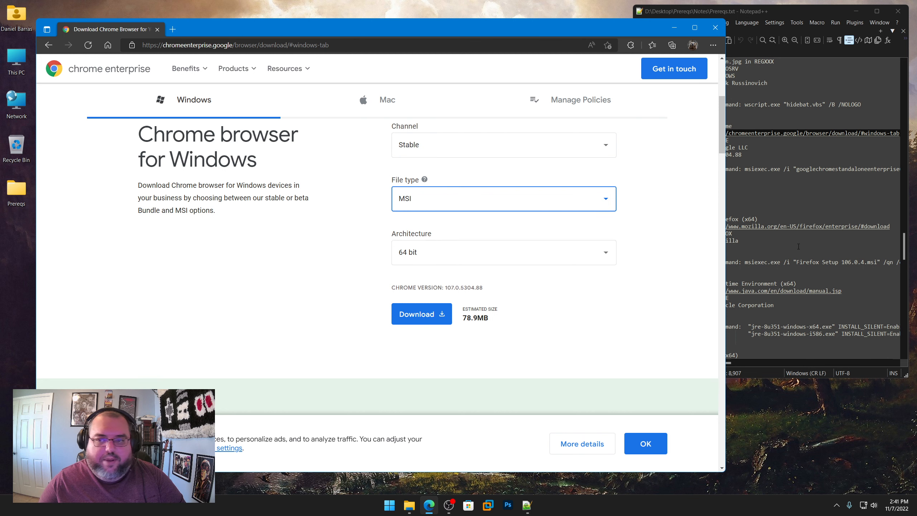
{"action": "left_click", "coordinate": [808, 197]}
{"action": "double_click", "coordinate": [744, 154]}
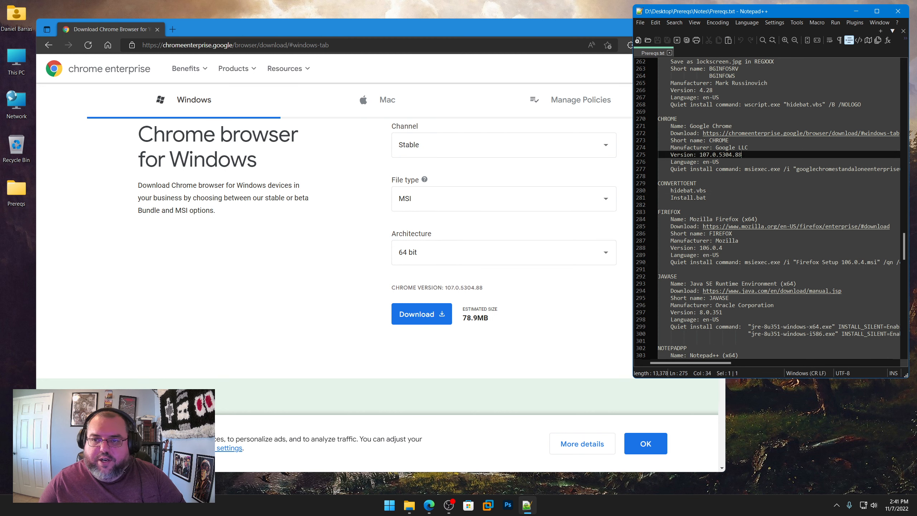
Step: Accept the terms, download the Chrome installer and save googlechromestandaloneenterprise64.msi in the Tools\Deploy\CHROME folder
{"action": "left_click", "coordinate": [412, 319]}
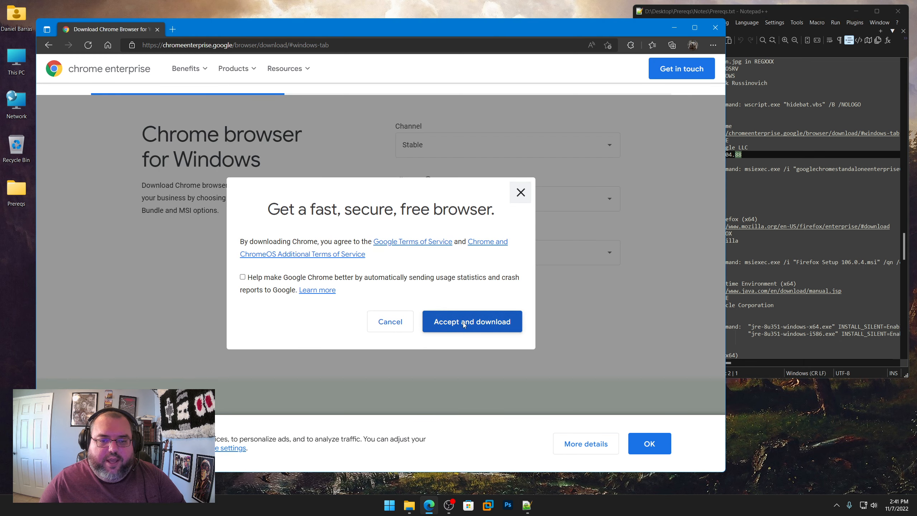
{"action": "left_click", "coordinate": [426, 320]}
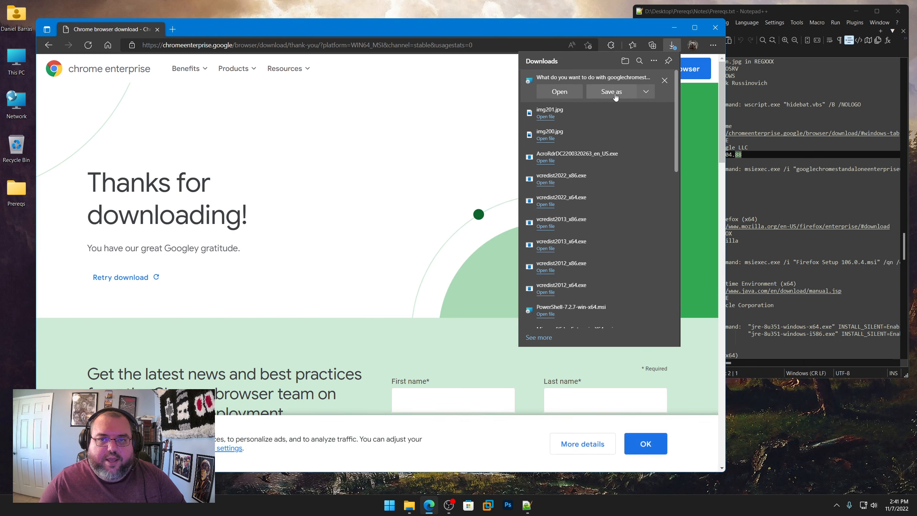
{"action": "left_click", "coordinate": [610, 91]}
{"action": "left_click", "coordinate": [209, 43]}
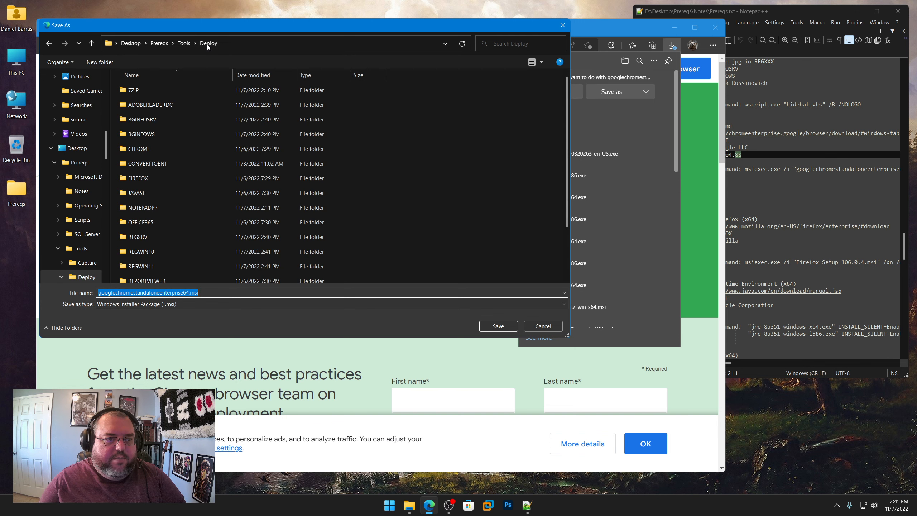
{"action": "double_click", "coordinate": [155, 148]}
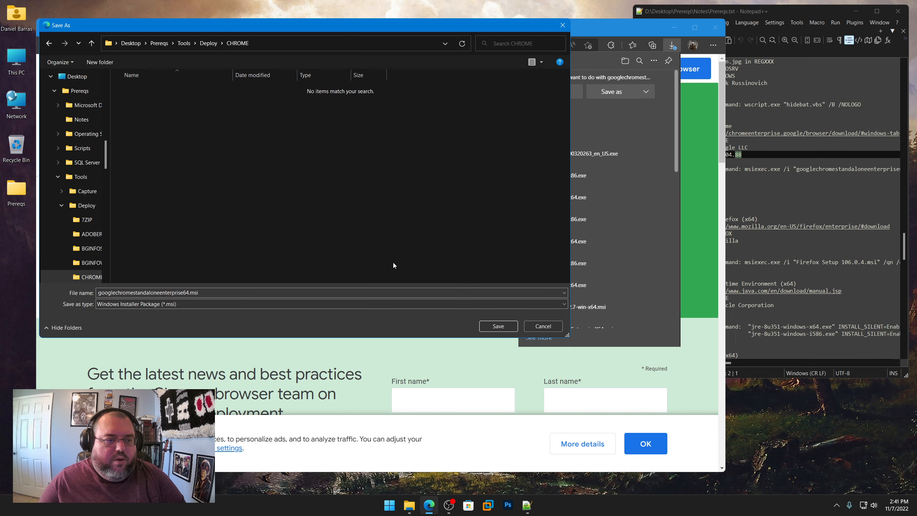
{"action": "left_click", "coordinate": [498, 326]}
Step: Go past the CONVERTTOENT entry in Prereqs.txt and open the FIREFOX entry's download link in the browser
{"action": "left_click", "coordinate": [795, 187]}
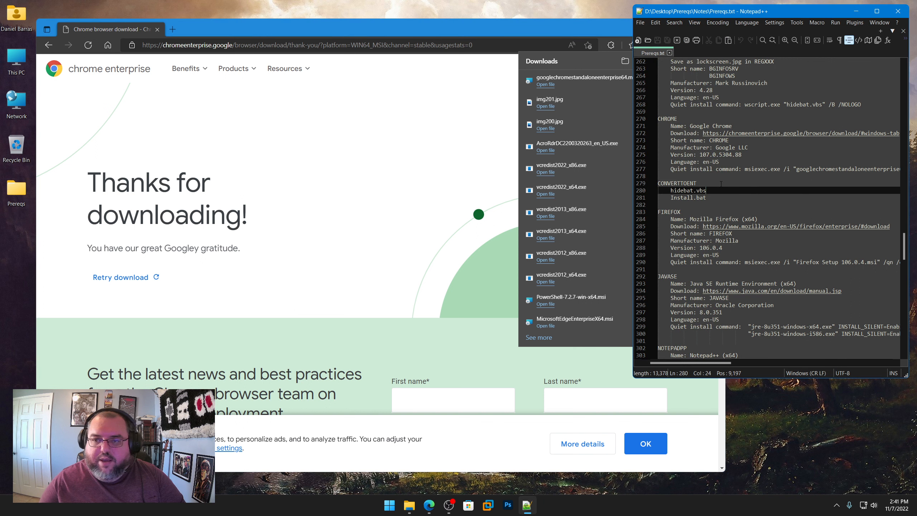
{"action": "scroll", "coordinate": [712, 186], "scroll_direction": "down", "scroll_amount": 2}
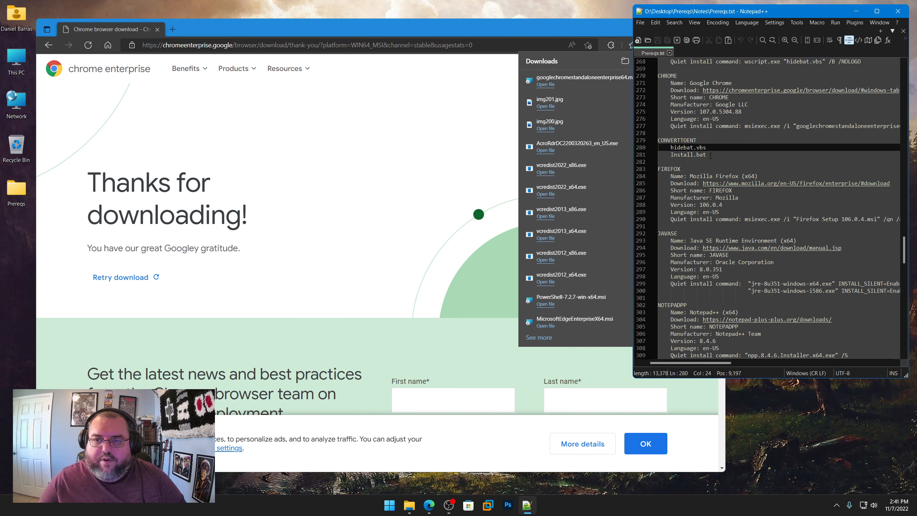
{"action": "left_click_drag", "start_coordinate": [710, 155], "coordinate": [684, 140]}
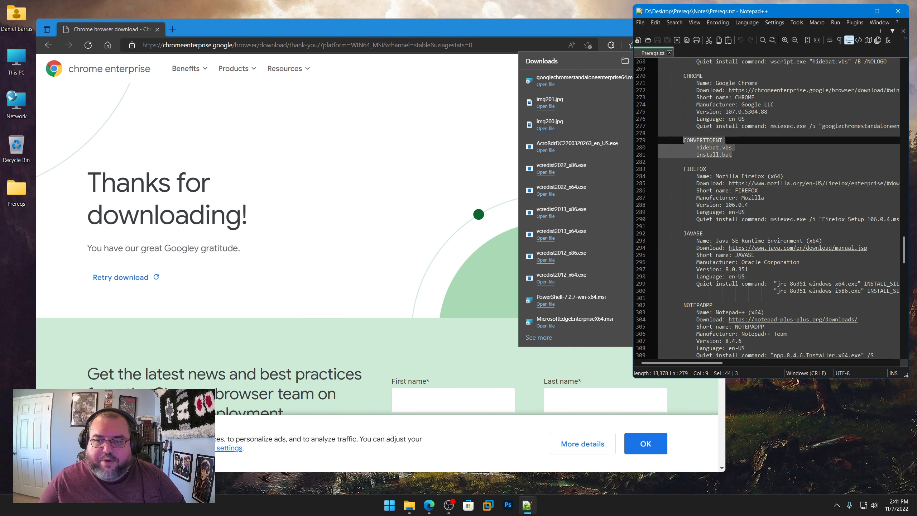
{"action": "left_click", "coordinate": [756, 153]}
{"action": "scroll", "coordinate": [737, 184], "scroll_direction": "down", "scroll_amount": 2}
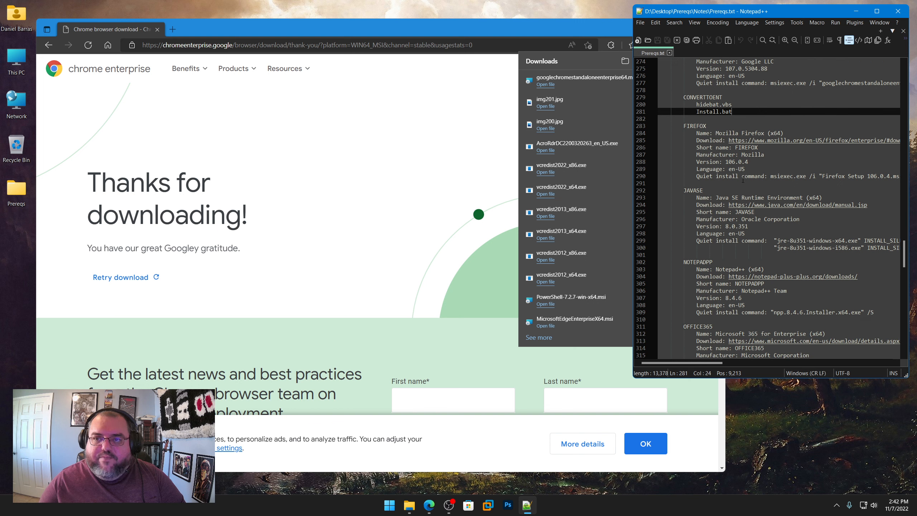
{"action": "right_click", "coordinate": [765, 142]}
{"action": "left_click", "coordinate": [784, 156]}
{"action": "left_click", "coordinate": [423, 44]}
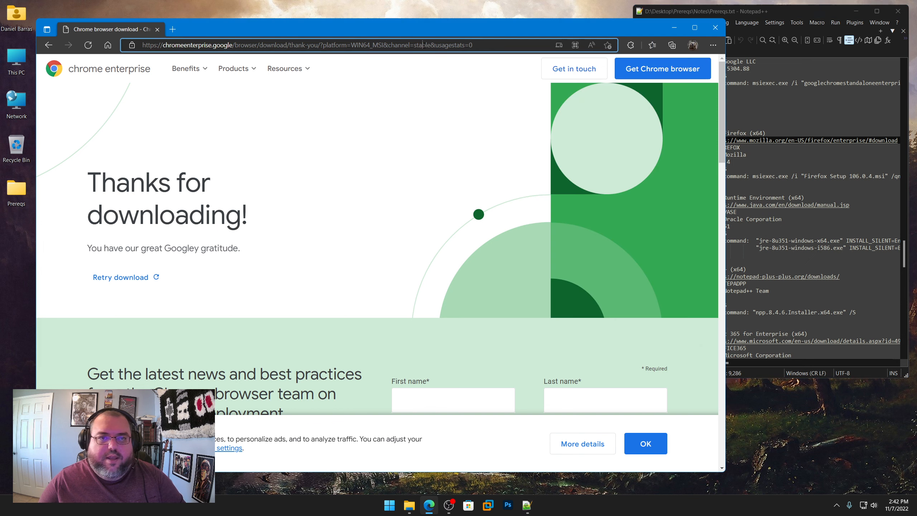
{"action": "key", "text": "ctrl+a"}
{"action": "key", "text": "ctrl+v"}
{"action": "key", "text": "Return"}
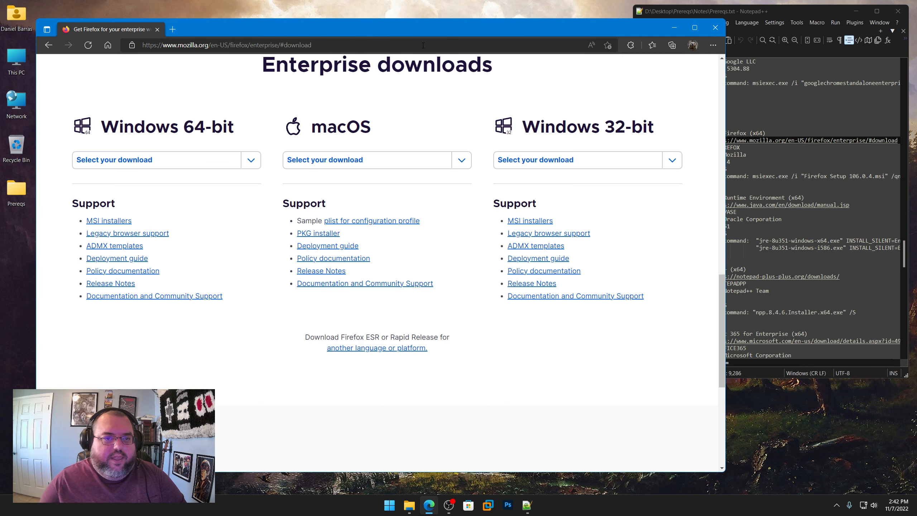
Step: Download the Windows 64-bit Firefox Browser MSI installer and save Firefox Setup 106.0.5.msi in the Tools\Deploy\FIREFOX folder
{"action": "left_click", "coordinate": [251, 159]}
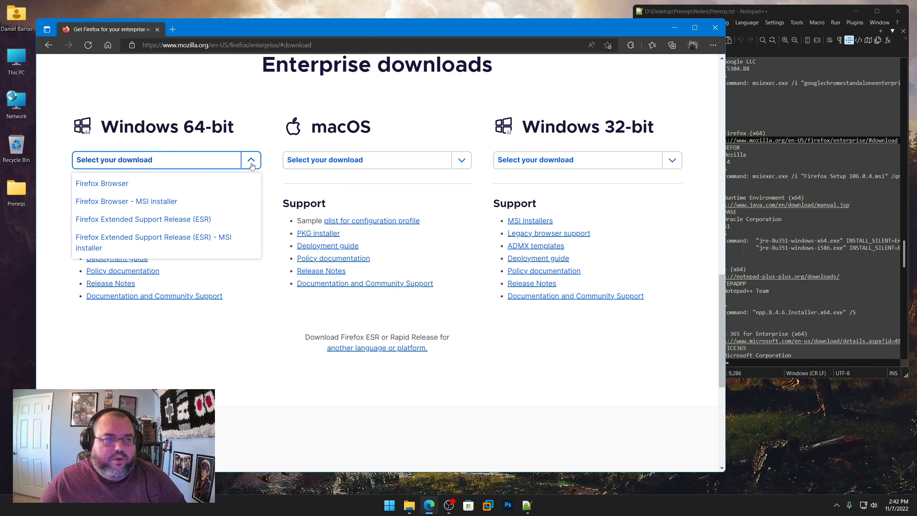
{"action": "left_click", "coordinate": [136, 202]}
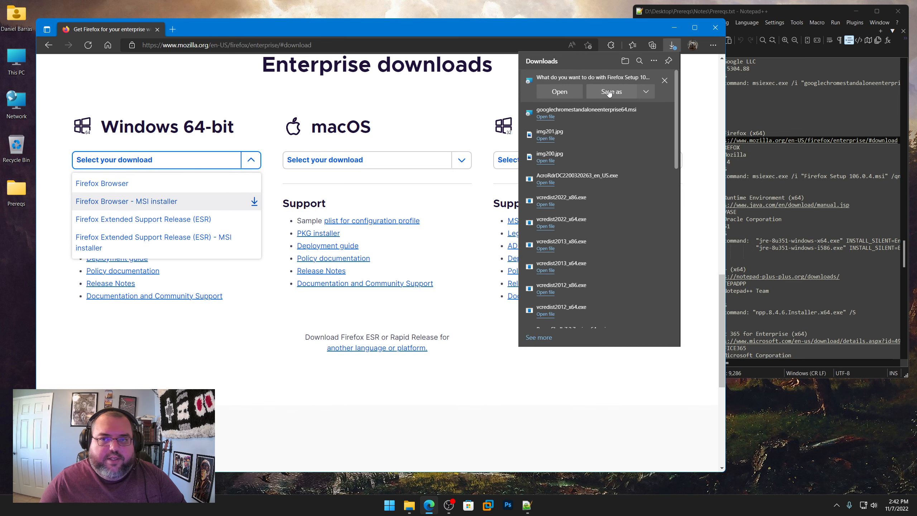
{"action": "left_click", "coordinate": [611, 92]}
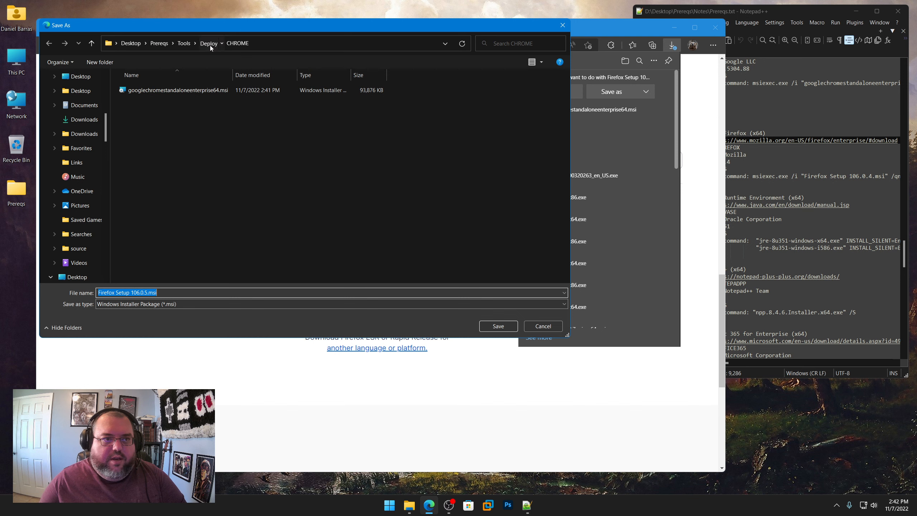
{"action": "left_click", "coordinate": [209, 43]}
{"action": "double_click", "coordinate": [146, 177]}
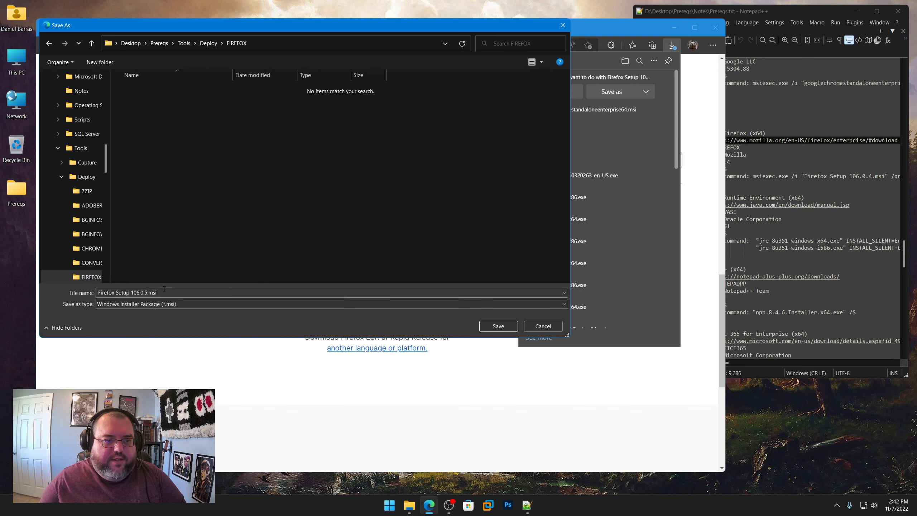
{"action": "left_click", "coordinate": [132, 293]}
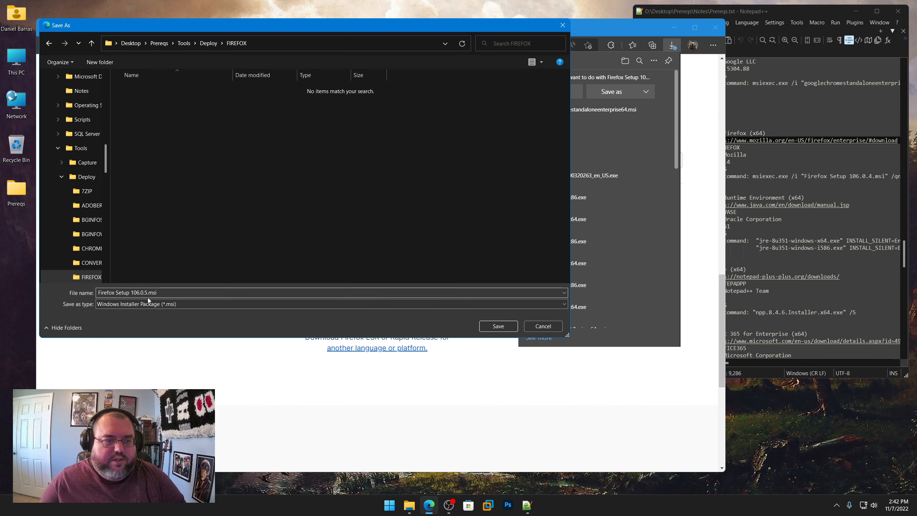
{"action": "left_click", "coordinate": [498, 325]}
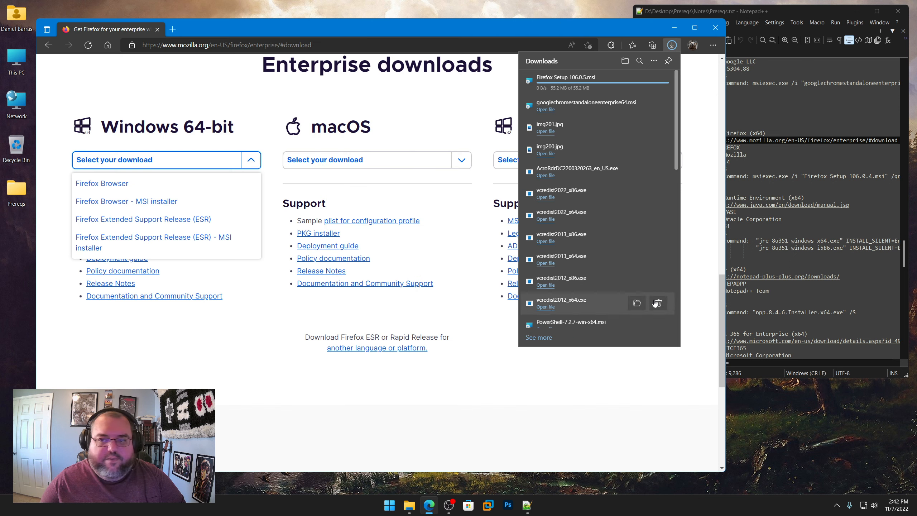
Step: Change the FIREFOX entry's version and quiet install command in Prereqs.txt to 106.0.5 and save the file
{"action": "left_click", "coordinate": [781, 163]}
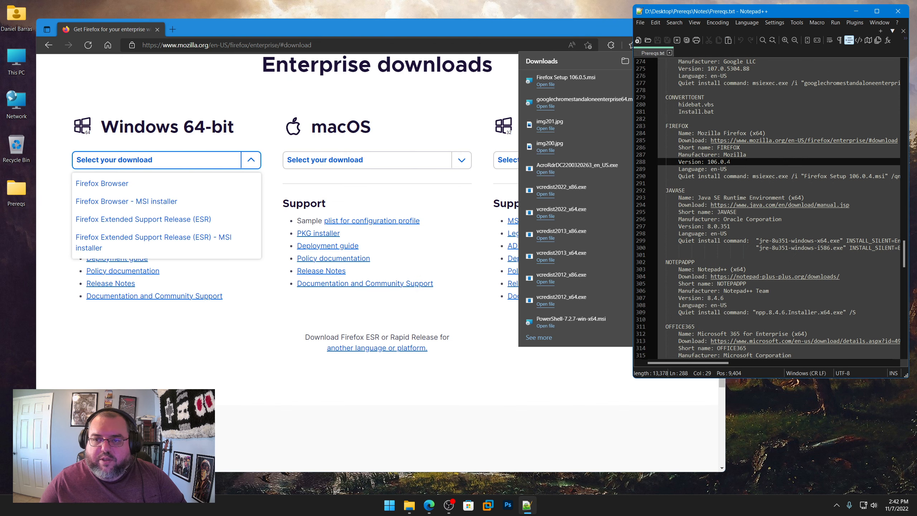
{"action": "double_click", "coordinate": [728, 161]}
{"action": "type", "text": "5"}
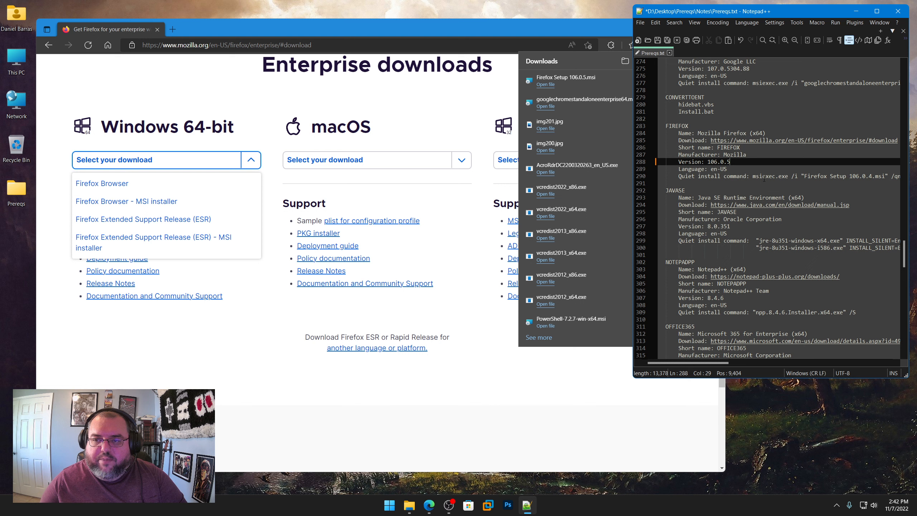
{"action": "left_click_drag", "start_coordinate": [856, 176], "coordinate": [859, 176]}
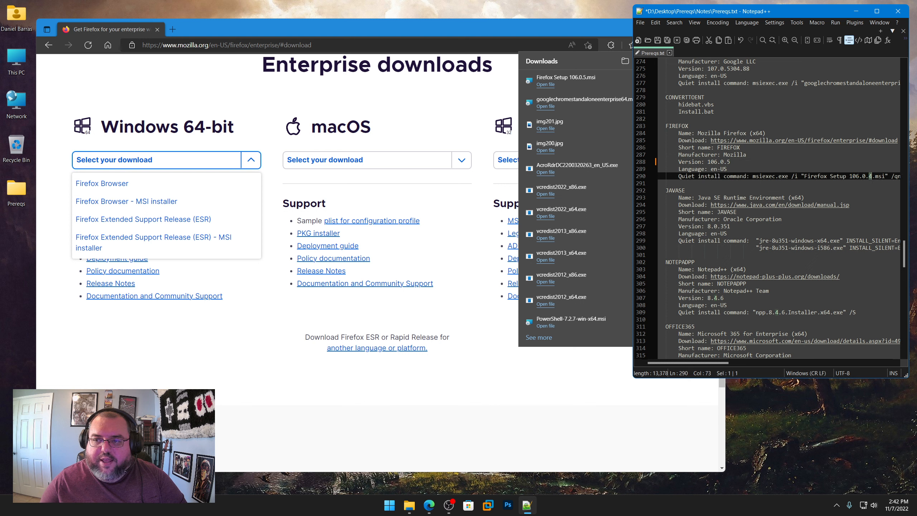
{"action": "type", "text": "5"}
{"action": "left_click", "coordinate": [657, 43]}
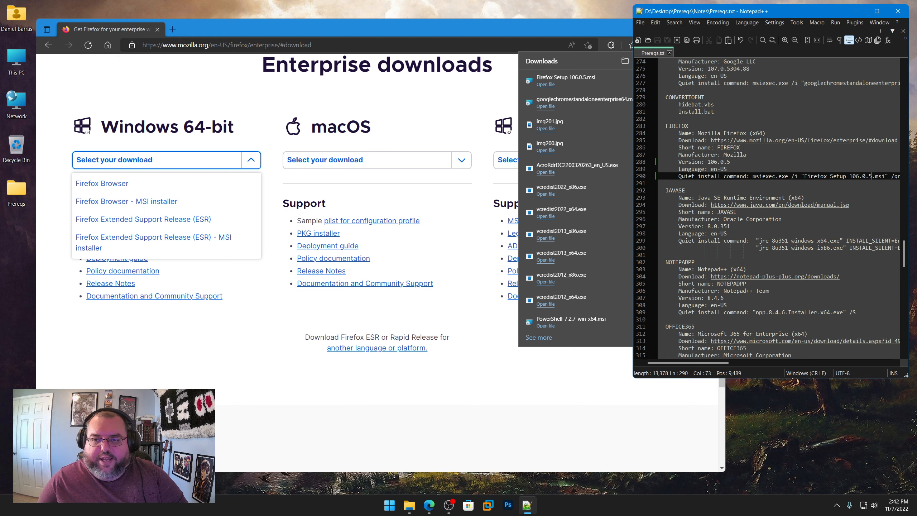
Step: Open the Java manual download page in the browser using the link from the JAVASE entry in Prereqs.txt
{"action": "right_click", "coordinate": [754, 204]}
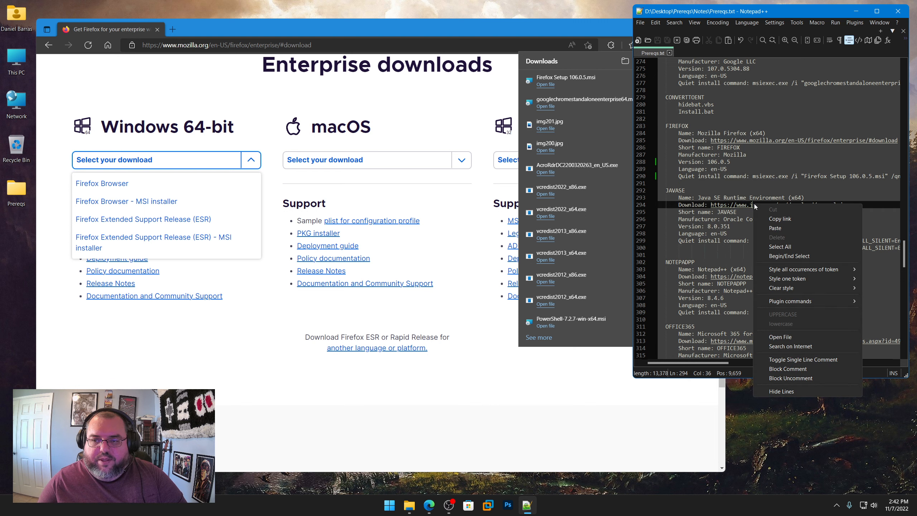
{"action": "left_click", "coordinate": [787, 218]}
{"action": "left_click", "coordinate": [366, 44]}
{"action": "key", "text": "ctrl+v"}
{"action": "key", "text": "Return"}
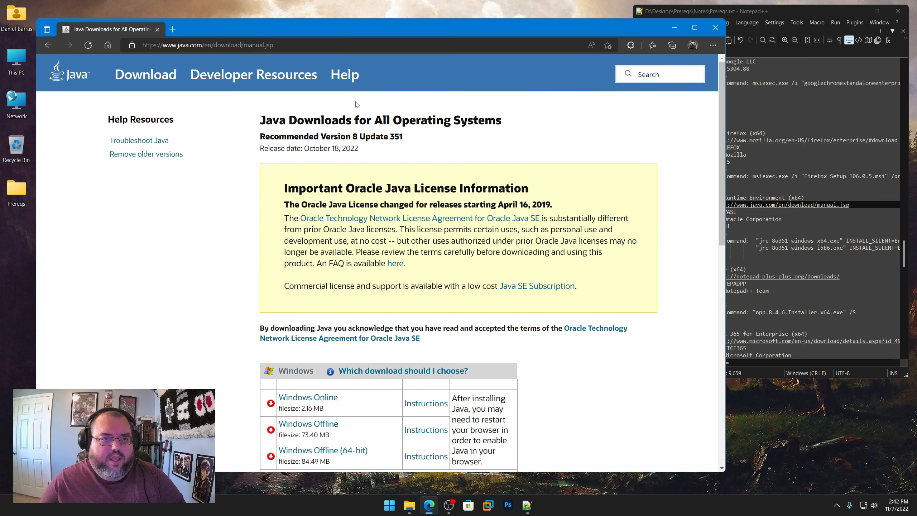
Step: Download the Windows Offline (64-bit) Java installer and save jre-8u351-windows-x64.exe in the Tools\Deploy\JAVASE folder
{"action": "scroll", "coordinate": [573, 288], "scroll_direction": "down", "scroll_amount": 3}
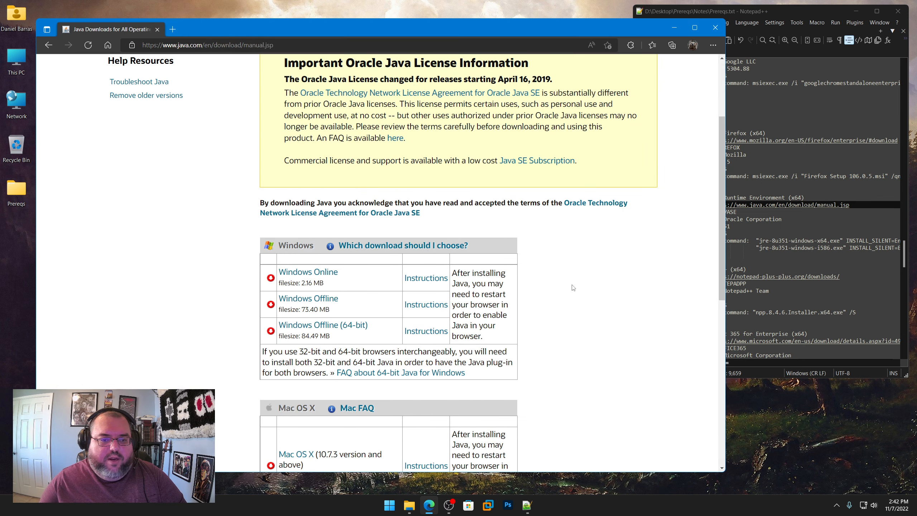
{"action": "left_click", "coordinate": [335, 331]}
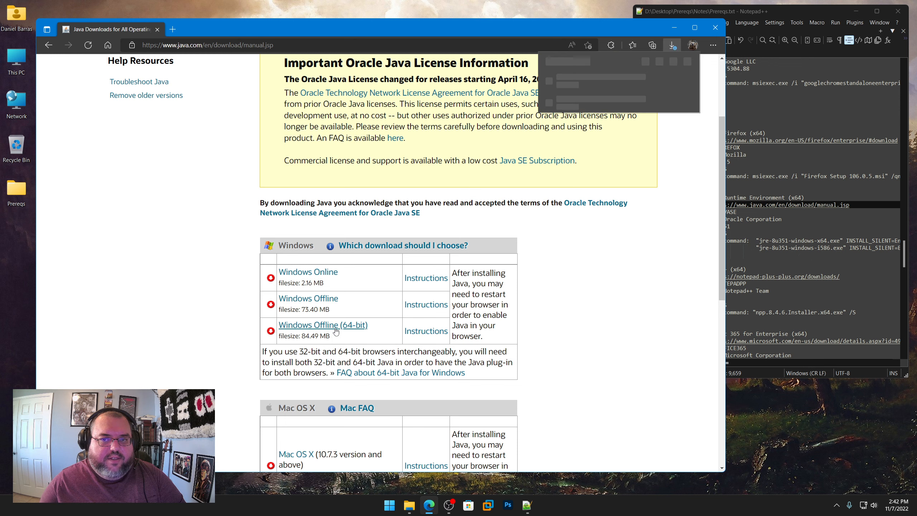
{"action": "left_click", "coordinate": [606, 92]}
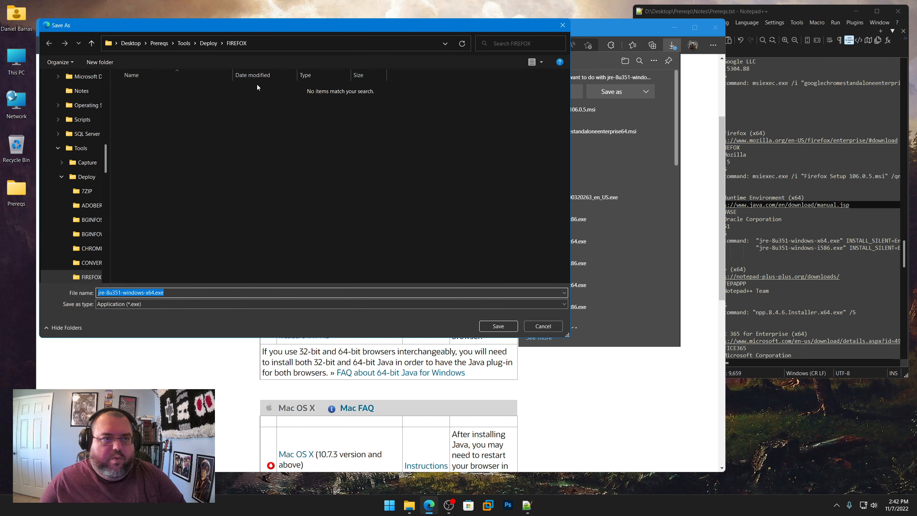
{"action": "left_click", "coordinate": [208, 44]}
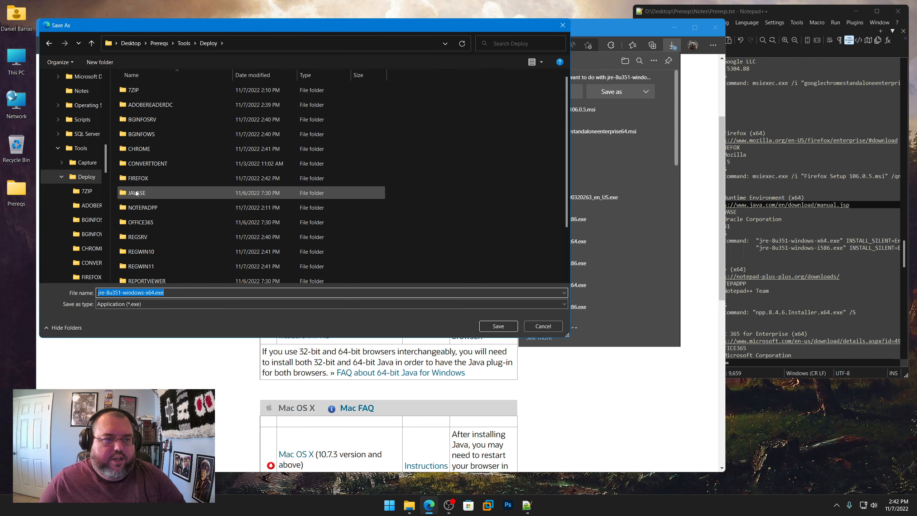
{"action": "double_click", "coordinate": [134, 191]}
{"action": "left_click", "coordinate": [495, 325]}
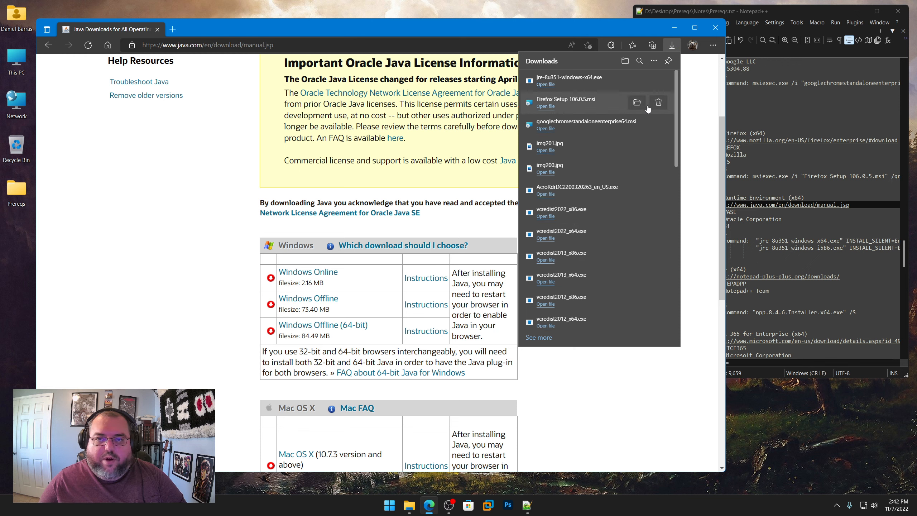
Step: Check the JAVASE entry's version and its x64 and i586 quiet install commands in Prereqs.txt against the downloaded Java installer
{"action": "left_click", "coordinate": [786, 228]}
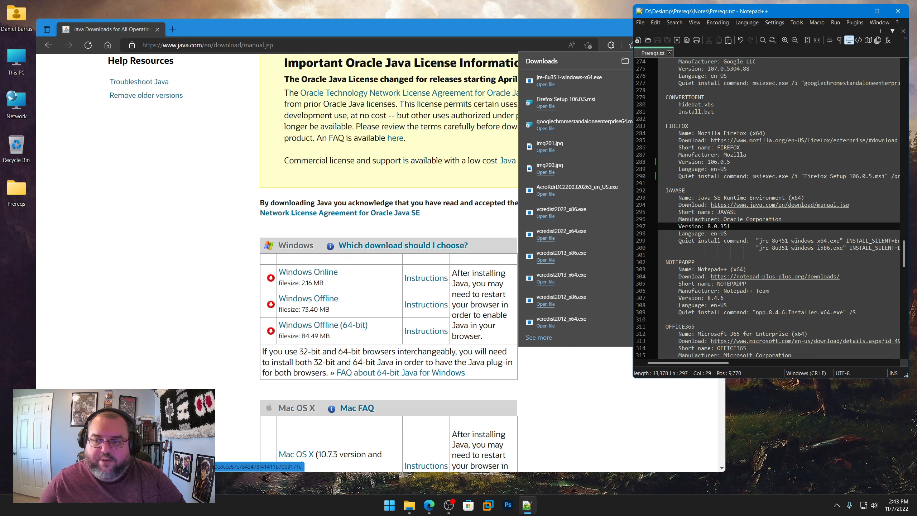
{"action": "left_click", "coordinate": [759, 240]}
{"action": "left_click_drag", "start_coordinate": [759, 240], "coordinate": [820, 240]}
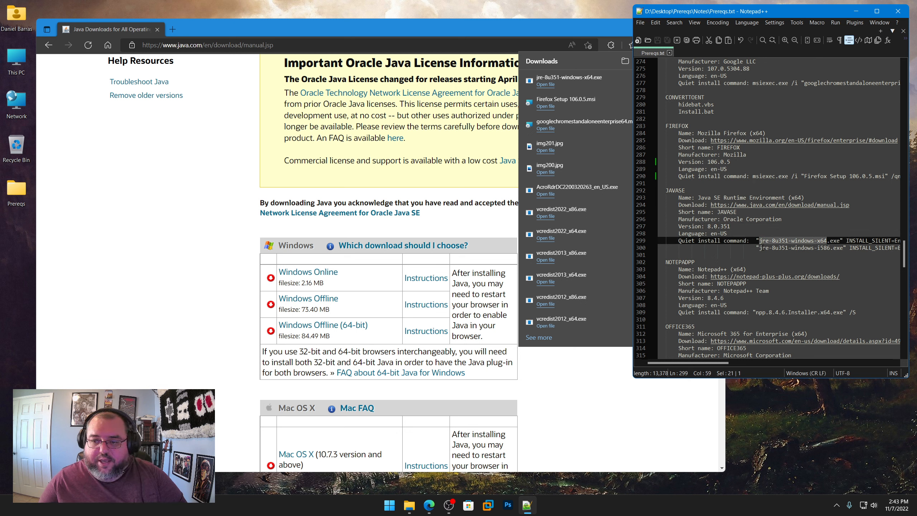
{"action": "left_click_drag", "start_coordinate": [759, 247], "coordinate": [848, 247]}
Step: Check the installer in the Tools\Deploy\NOTEPADPP folder against the NOTEPADPP entry in Prereqs.txt, then return to the Deploy folder
{"action": "scroll", "coordinate": [669, 240], "scroll_direction": "down", "scroll_amount": 5}
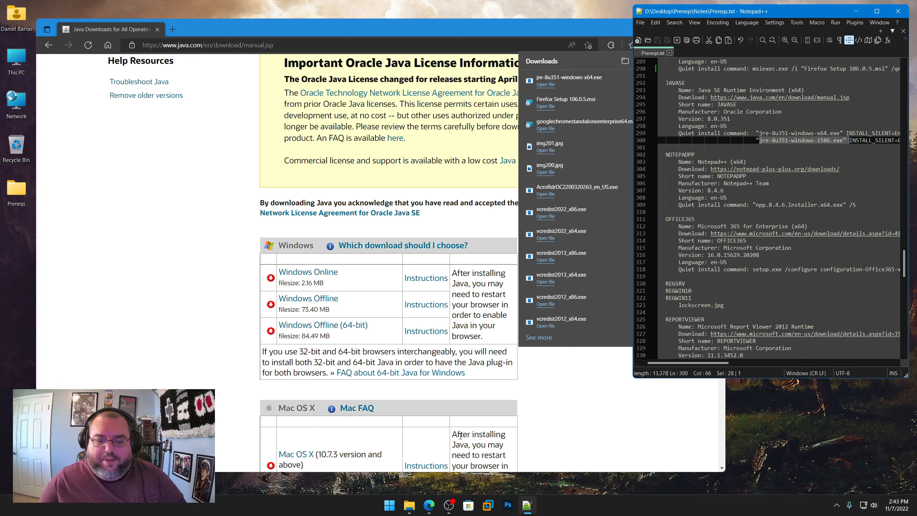
{"action": "left_click", "coordinate": [408, 505]}
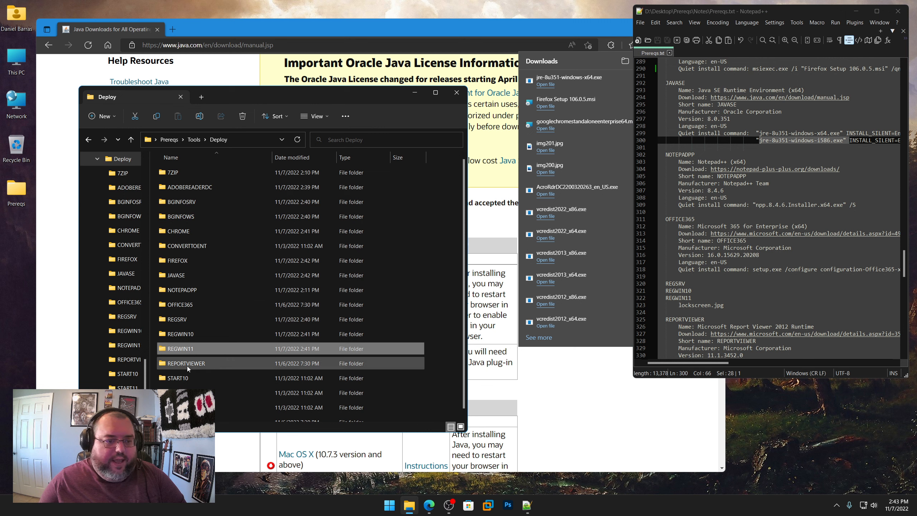
{"action": "double_click", "coordinate": [190, 290]}
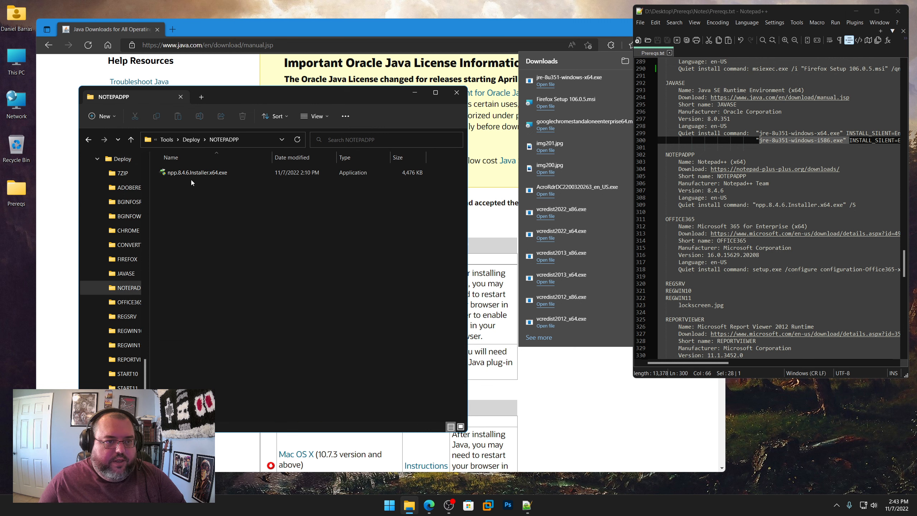
{"action": "left_click", "coordinate": [89, 139]}
Step: Open the Office Deployment Tool download page in the browser using the link from the OFFICE365 entry in Prereqs.txt
{"action": "scroll", "coordinate": [705, 218], "scroll_direction": "down", "scroll_amount": 2}
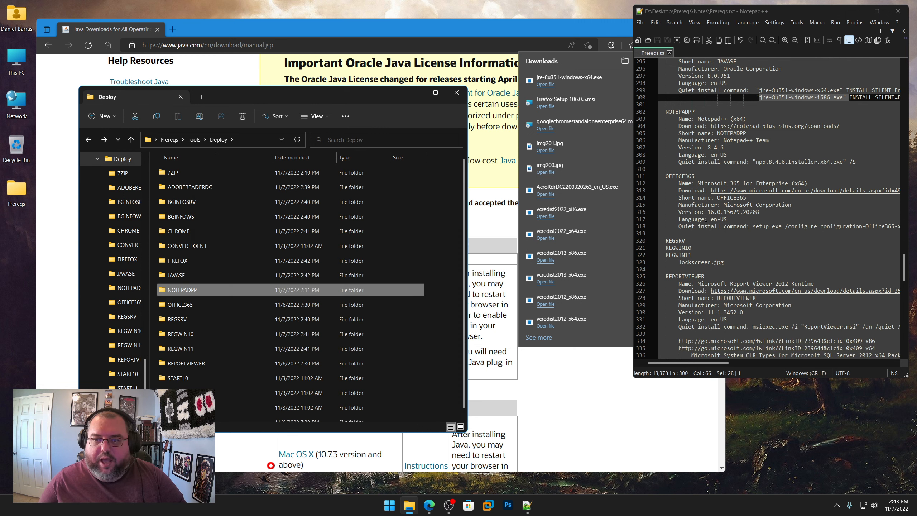
{"action": "right_click", "coordinate": [752, 190]}
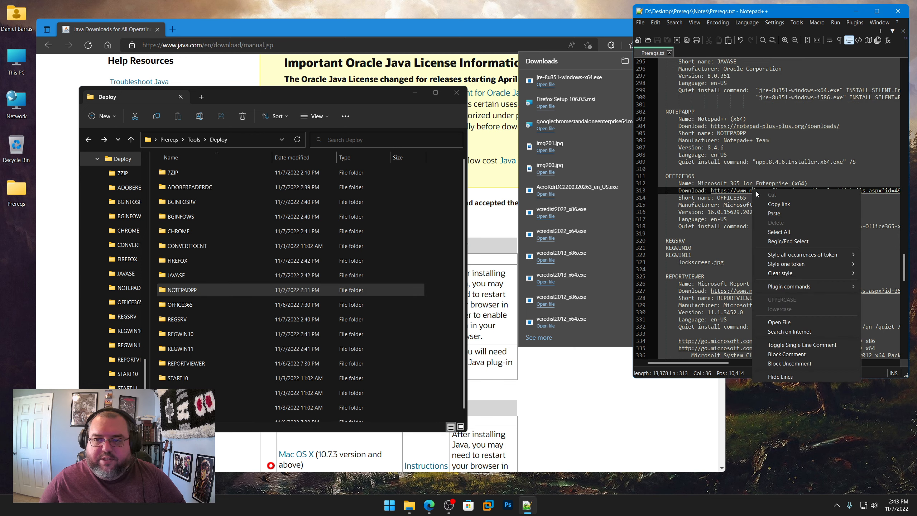
{"action": "left_click", "coordinate": [774, 205]}
{"action": "left_click", "coordinate": [370, 45]}
{"action": "key", "text": "ctrl+v"}
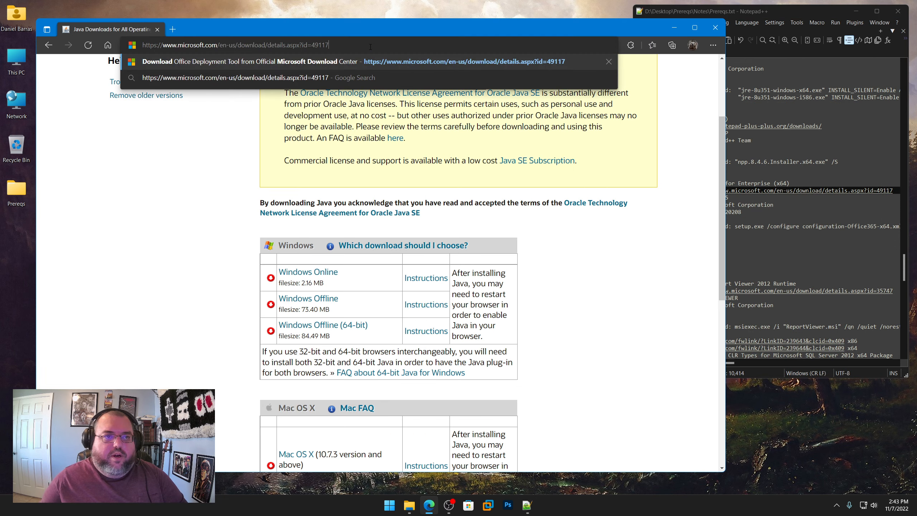
{"action": "key", "text": "Return"}
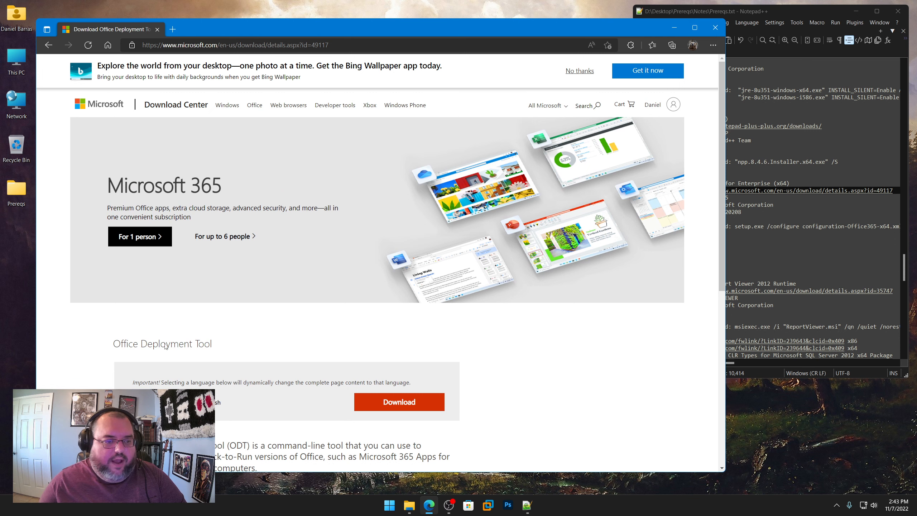
Step: Expand the Office Deployment Tool's download details and compare its version with the OFFICE365 entry in Prereqs.txt
{"action": "scroll", "coordinate": [236, 340], "scroll_direction": "down", "scroll_amount": 3}
{"action": "scroll", "coordinate": [235, 341], "scroll_direction": "down", "scroll_amount": 1}
{"action": "left_click", "coordinate": [145, 311]}
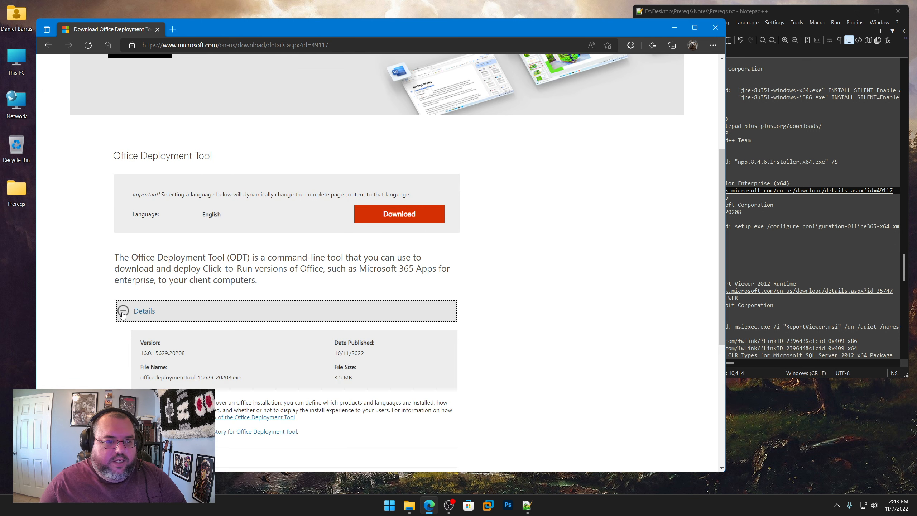
{"action": "left_click", "coordinate": [757, 227]}
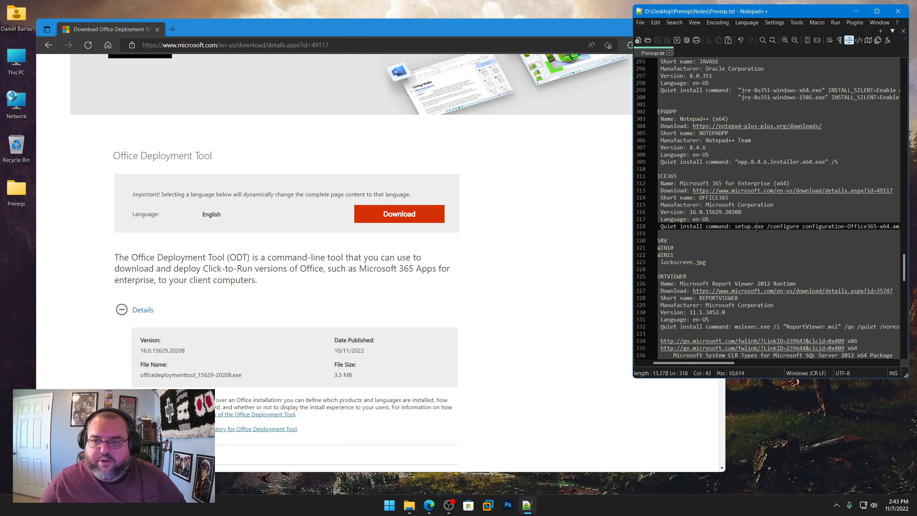
{"action": "left_click_drag", "start_coordinate": [742, 212], "coordinate": [724, 212]}
Step: Download the Office Deployment Tool and save officedeploymenttool_15629-20208.exe in the Tools\Deploy\OFFICE365 folder
{"action": "left_click", "coordinate": [403, 218]}
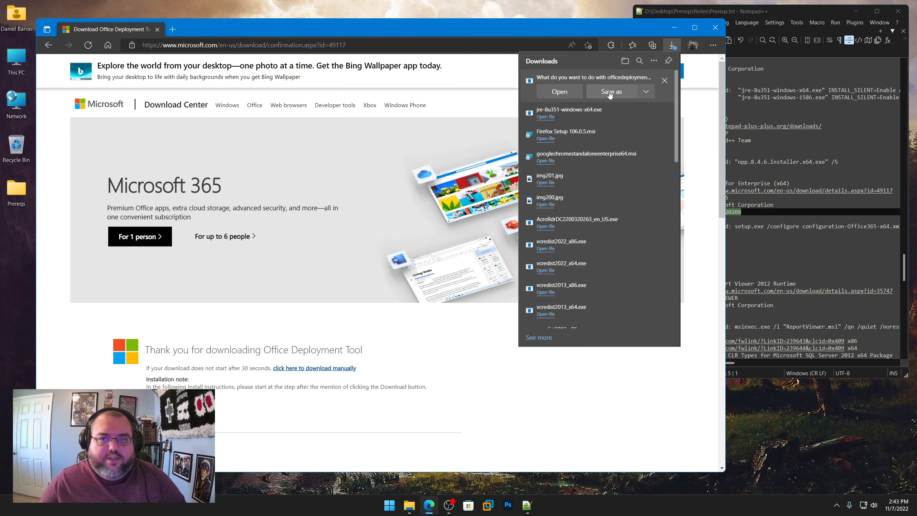
{"action": "left_click", "coordinate": [609, 94]}
{"action": "left_click", "coordinate": [209, 43]}
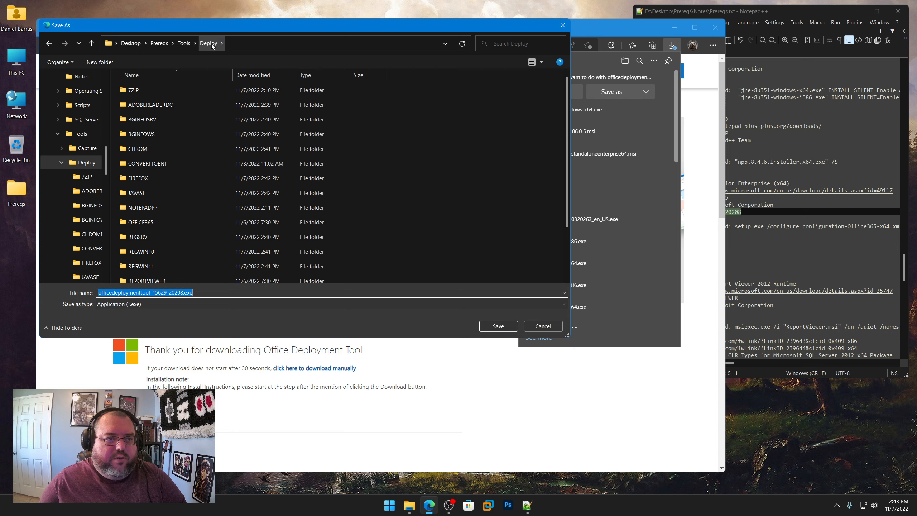
{"action": "double_click", "coordinate": [142, 222]}
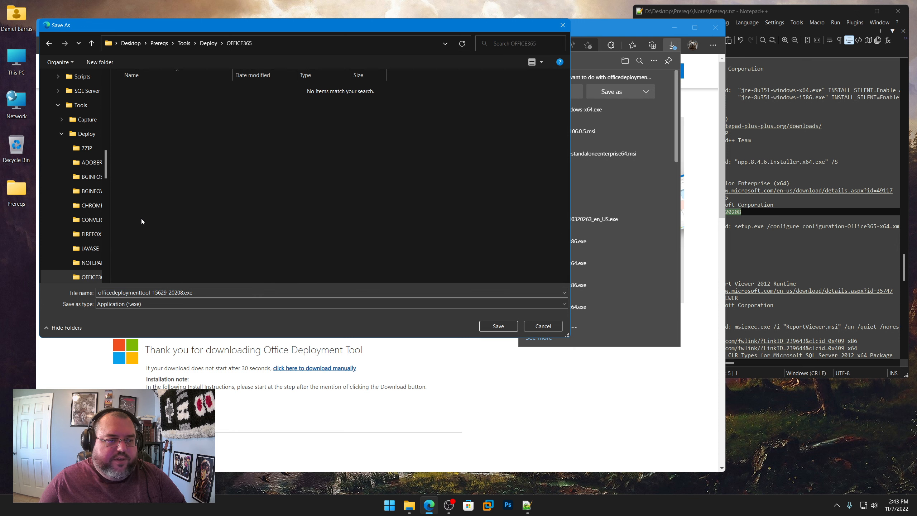
{"action": "left_click", "coordinate": [485, 326]}
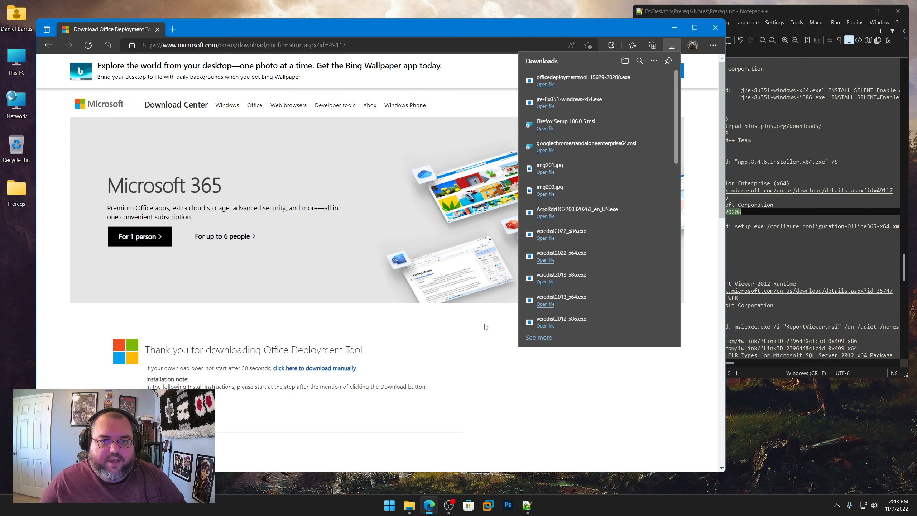
Step: Show the downloaded officedeploymenttool_15629-20208.exe in its folder and extract its contents into the OFFICE365 folder with 7-Zip
{"action": "left_click", "coordinate": [637, 81]}
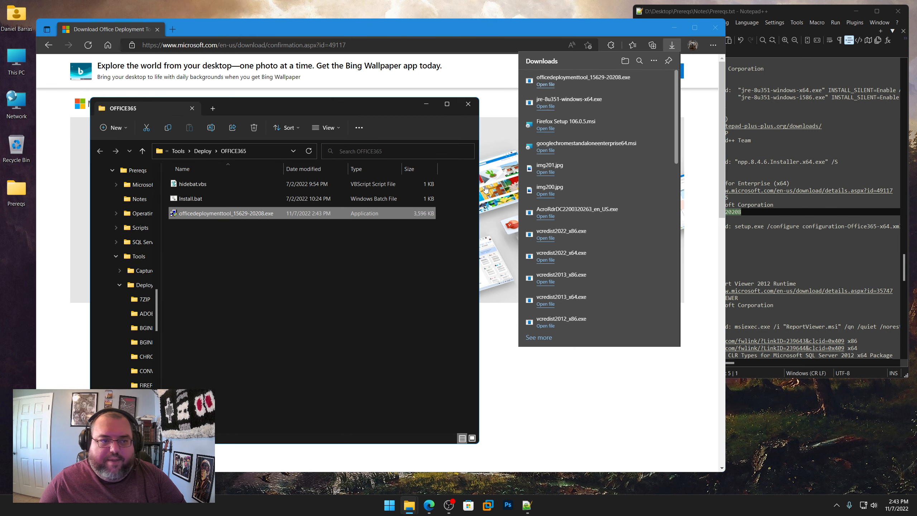
{"action": "left_click", "coordinate": [261, 291]}
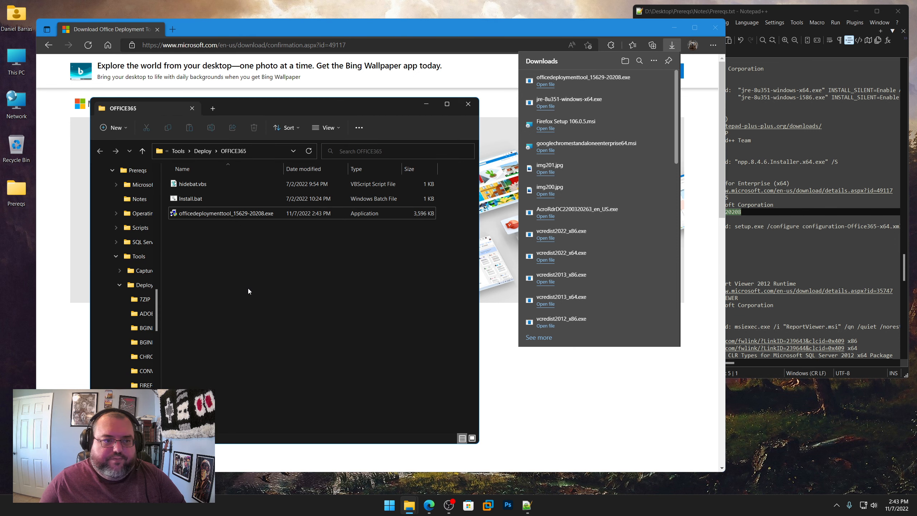
{"action": "right_click", "coordinate": [214, 214]}
{"action": "right_click", "coordinate": [210, 212], "text": "shift"}
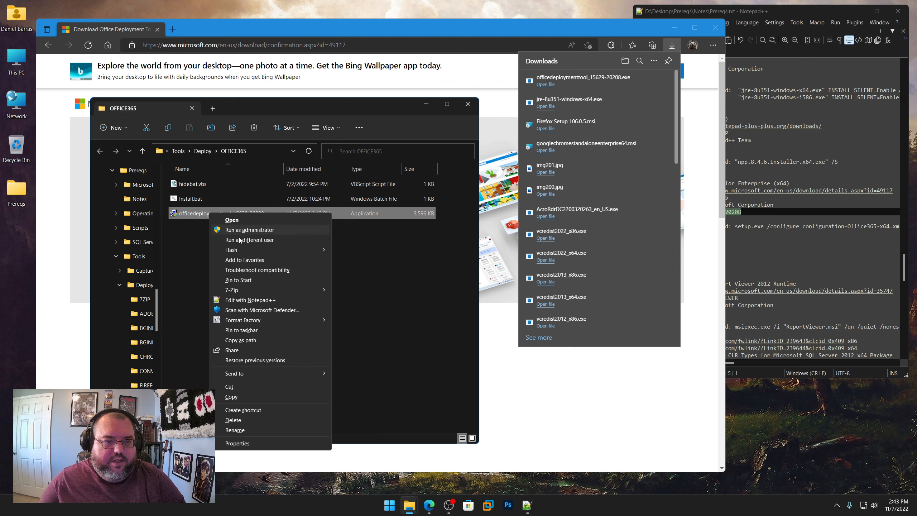
{"action": "mouse_move", "coordinate": [275, 290]}
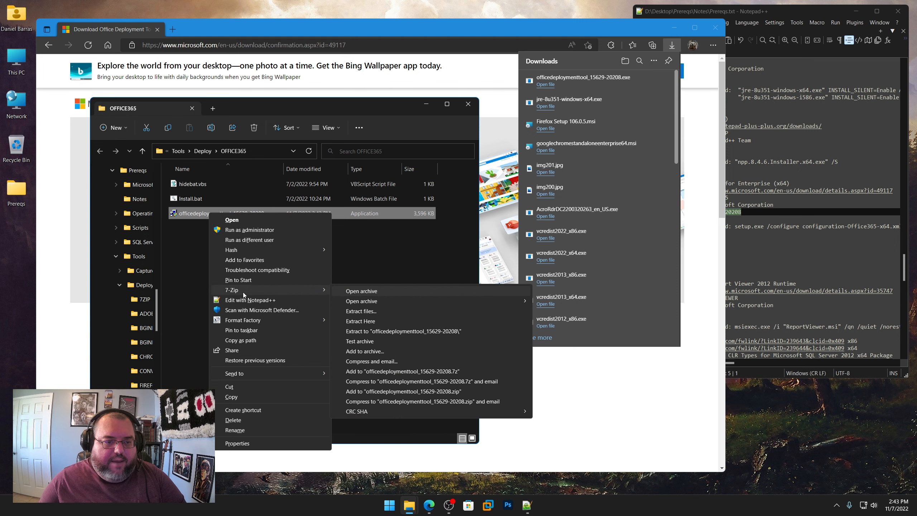
{"action": "left_click", "coordinate": [372, 321]}
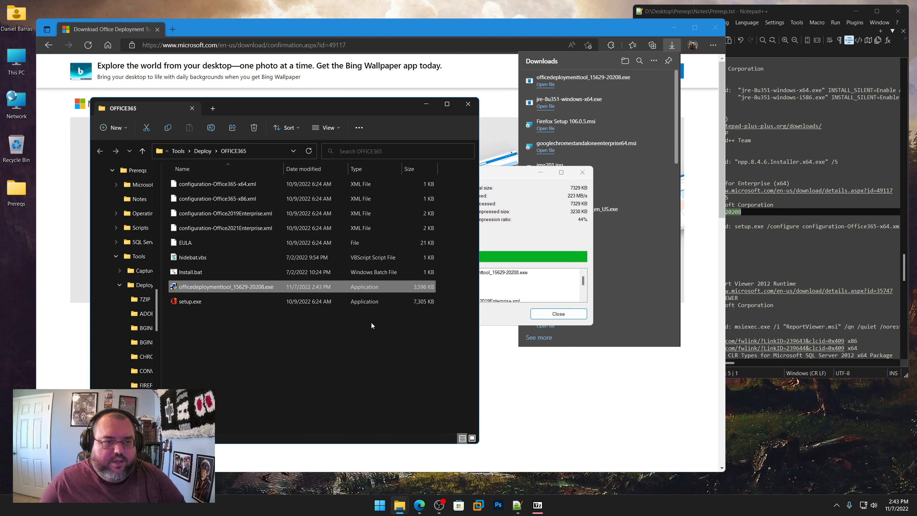
Step: Delete officedeploymenttool_15629-20208.exe and the Office365-x86, Office2019Enterprise and Office2021Enterprise configuration XML files from the OFFICE365 folder
{"action": "right_click", "coordinate": [233, 287]}
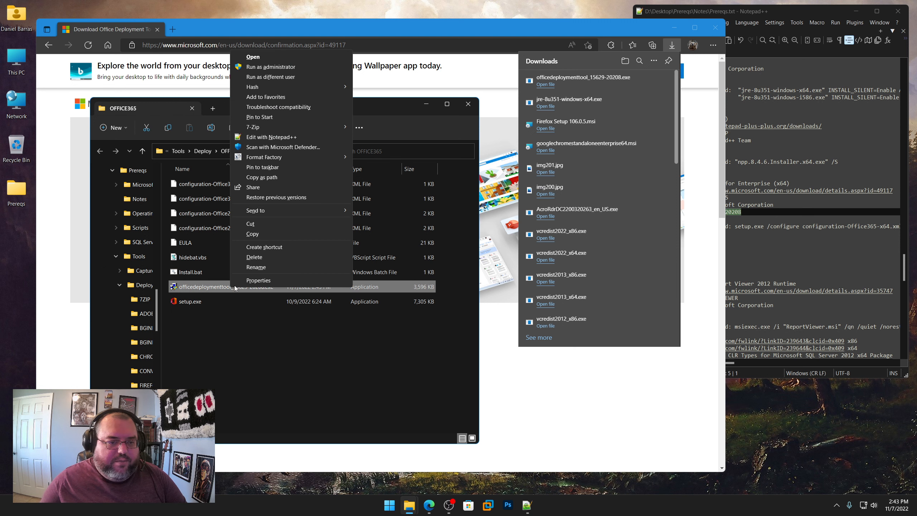
{"action": "left_click", "coordinate": [254, 258]}
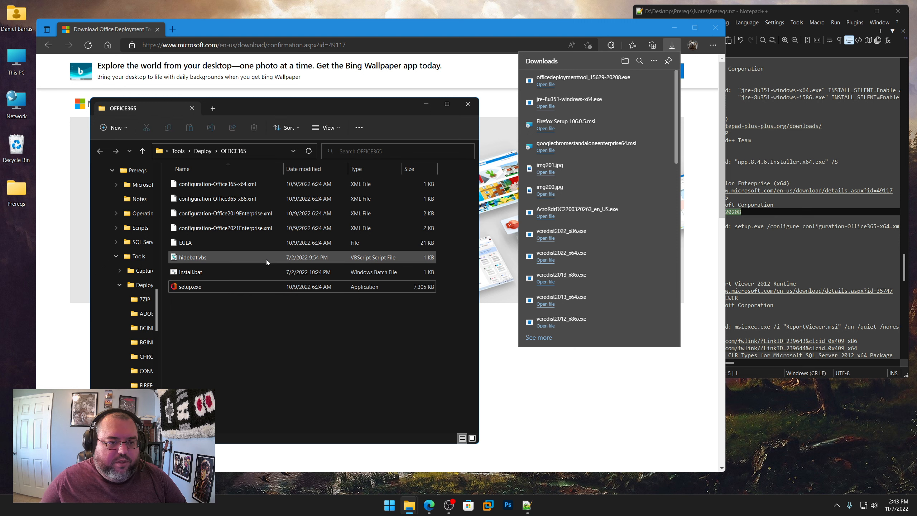
{"action": "right_click", "coordinate": [189, 242]}
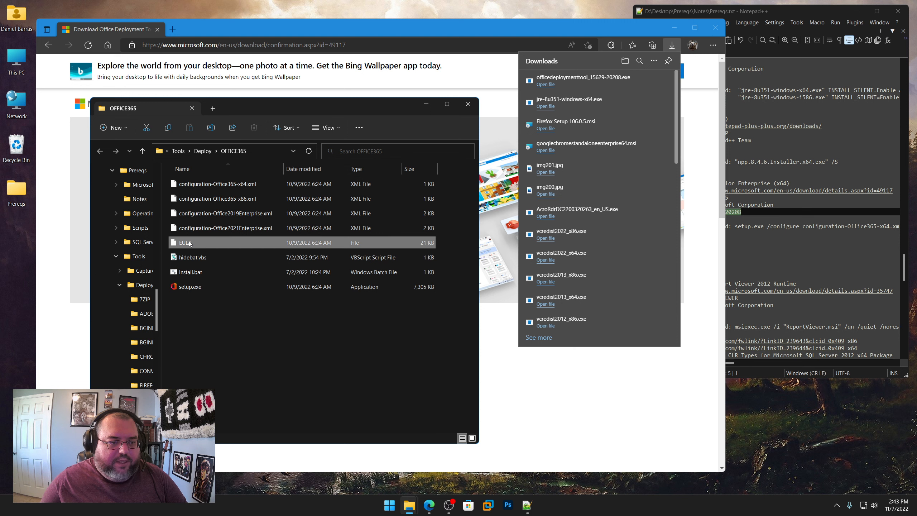
{"action": "left_click", "coordinate": [231, 230]}
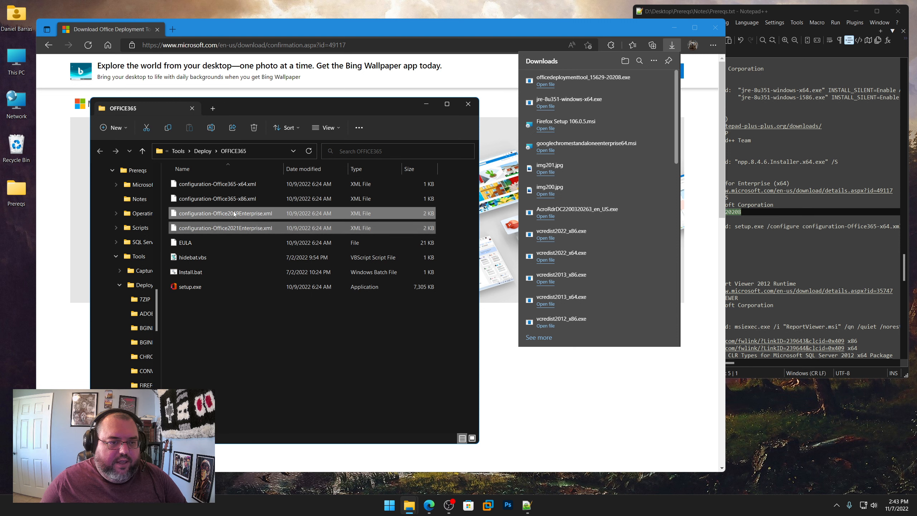
{"action": "left_click", "coordinate": [237, 199], "text": "shift"}
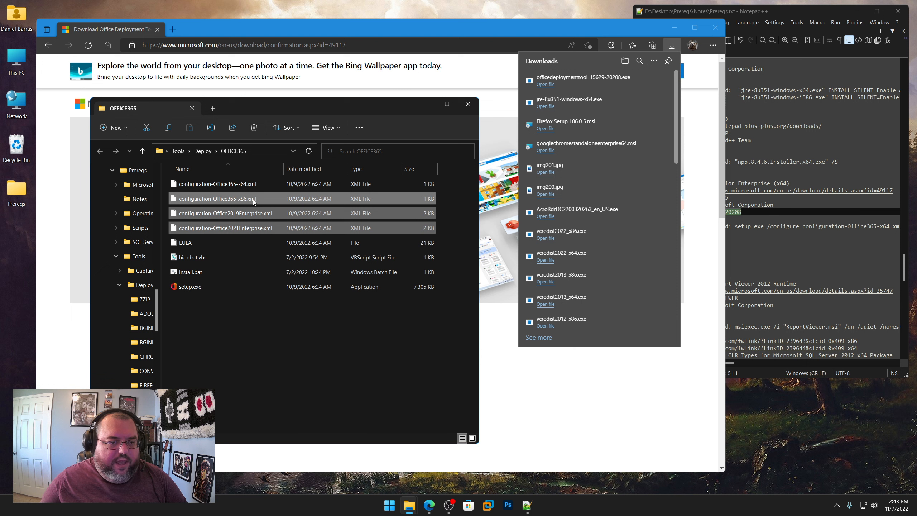
{"action": "left_click", "coordinate": [212, 184], "text": "shift"}
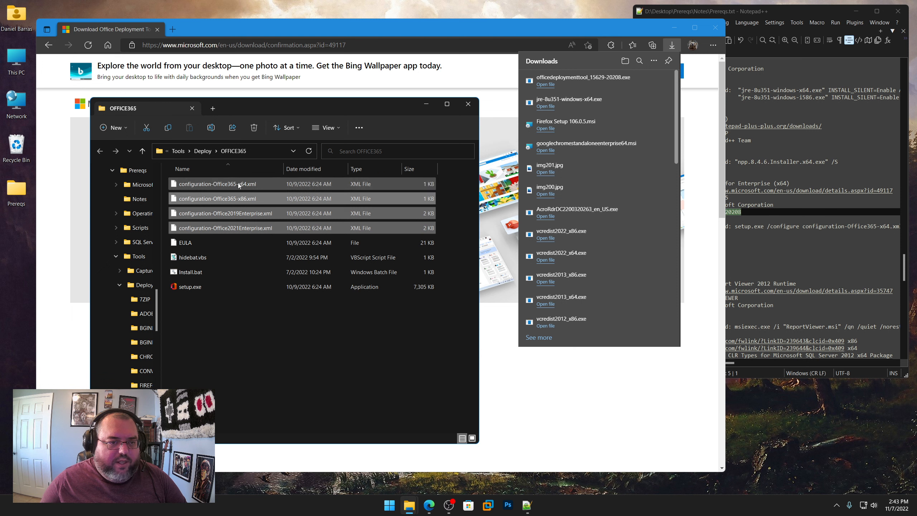
{"action": "left_click", "coordinate": [207, 198], "text": "shift"}
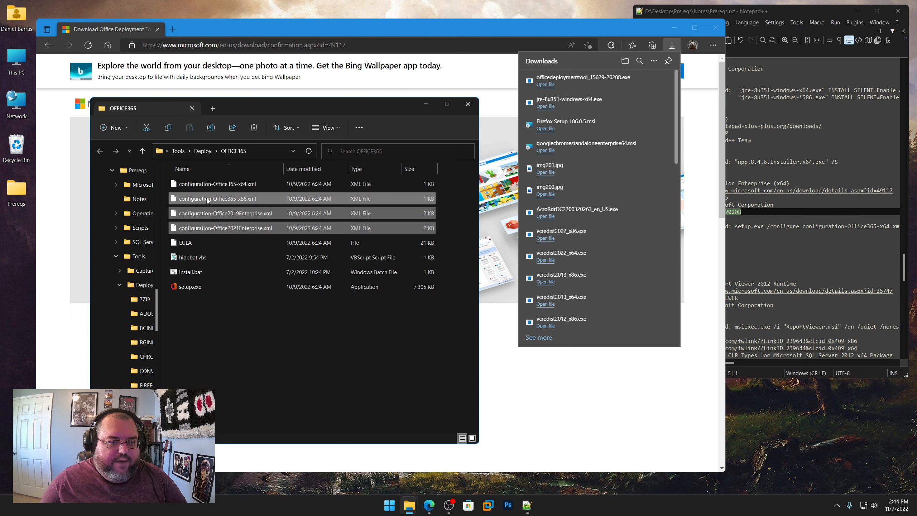
{"action": "right_click", "coordinate": [207, 198]}
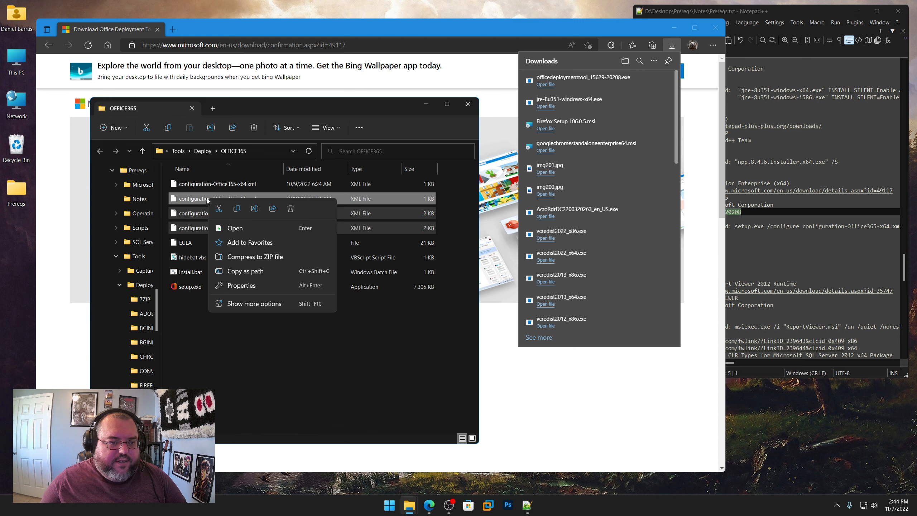
{"action": "left_click", "coordinate": [288, 208]}
Step: Empty the Recycle Bin and confirm the permanent deletion
{"action": "right_click", "coordinate": [17, 146]}
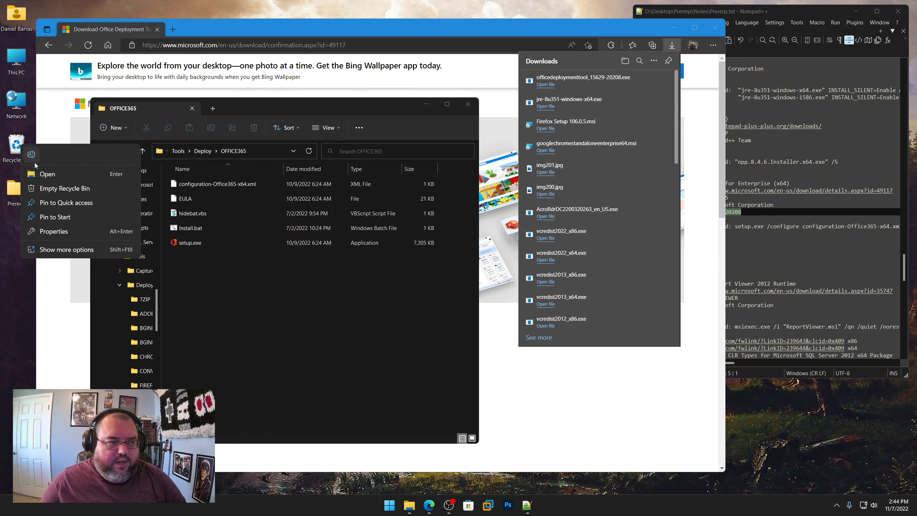
{"action": "left_click", "coordinate": [45, 188]}
{"action": "left_click", "coordinate": [506, 262]}
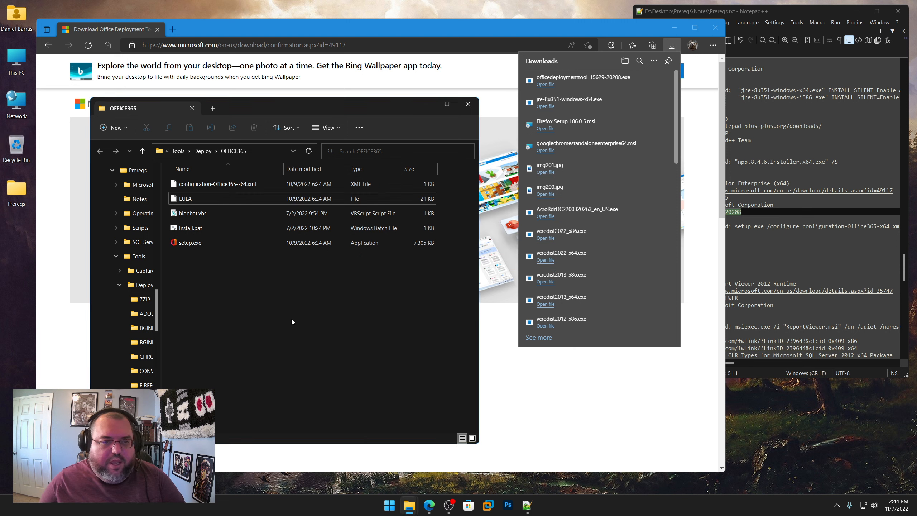
Step: Open configuration-Office365-x64.xml from the OFFICE365 folder for editing in Notepad++
{"action": "right_click", "coordinate": [231, 182]}
{"action": "right_click", "coordinate": [225, 183], "text": "shift"}
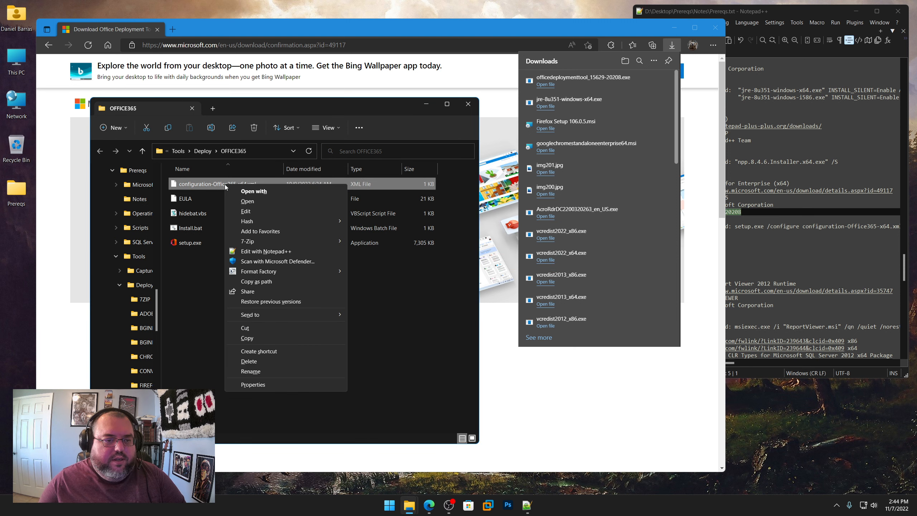
{"action": "left_click", "coordinate": [262, 252]}
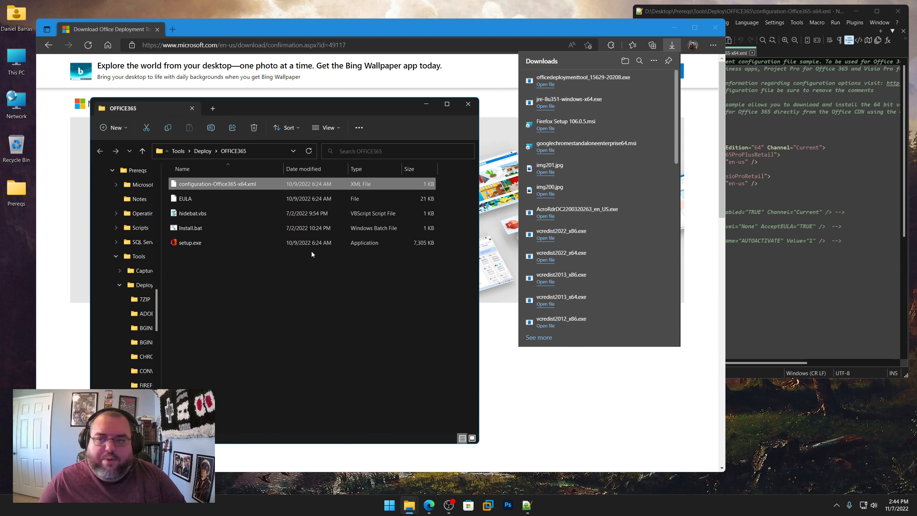
Step: Enable the Updates line in configuration-Office365-x64.xml by removing its opening and closing comment markers
{"action": "left_click", "coordinate": [804, 140]}
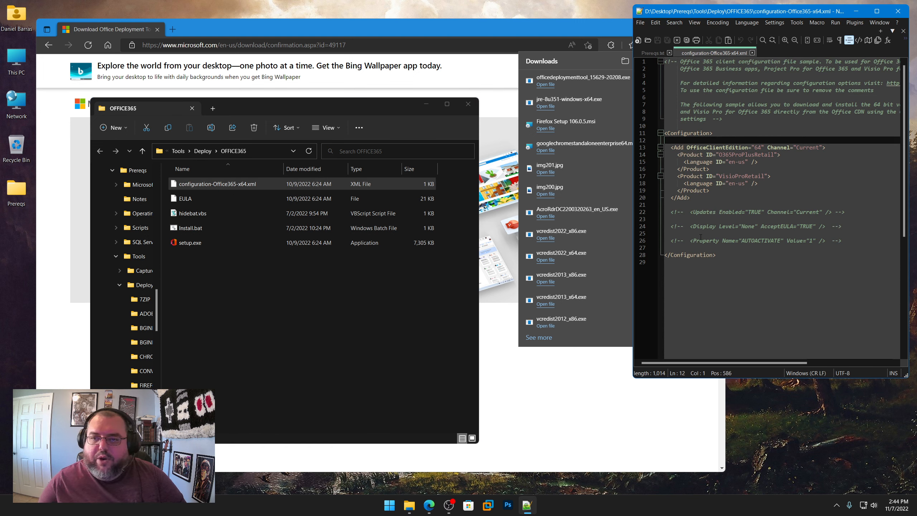
{"action": "left_click_drag", "start_coordinate": [691, 212], "coordinate": [674, 212]}
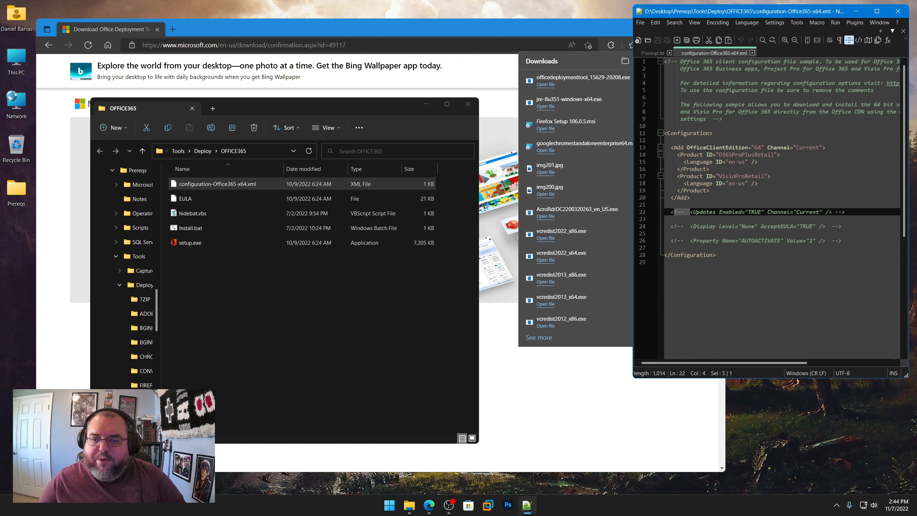
{"action": "key", "text": "Delete"}
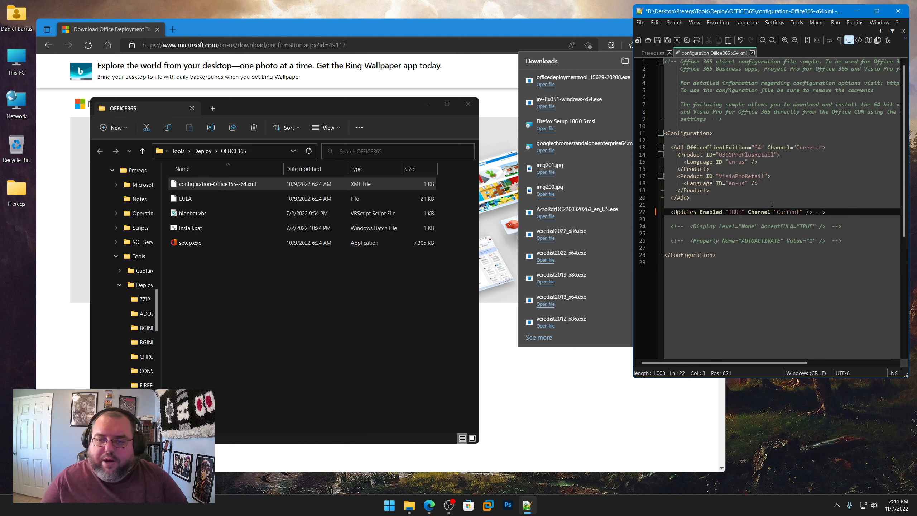
{"action": "left_click_drag", "start_coordinate": [812, 213], "coordinate": [825, 212]}
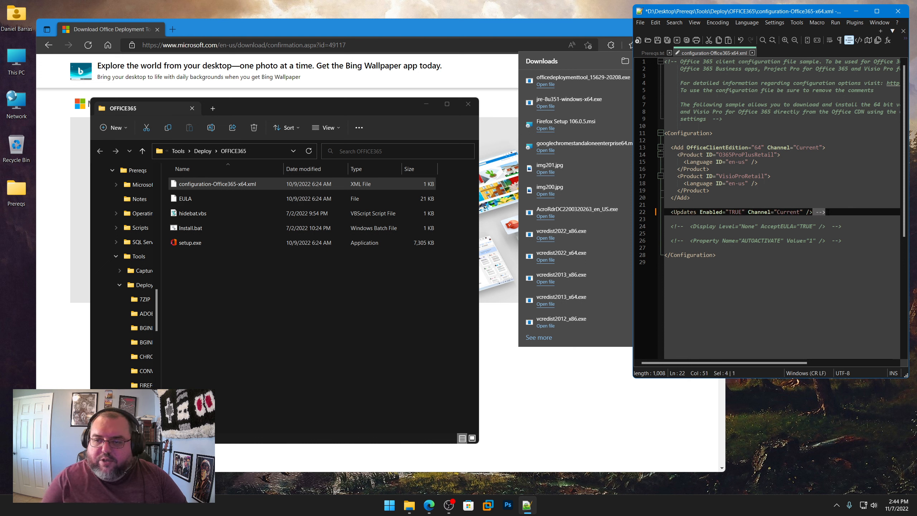
{"action": "key", "text": "Delete"}
Step: Uncomment the Display Level="None" AcceptEULA="TRUE" line by removing its comment markers and the trailing spaces
{"action": "left_click_drag", "start_coordinate": [690, 226], "coordinate": [671, 228]}
{"action": "key", "text": "Delete"}
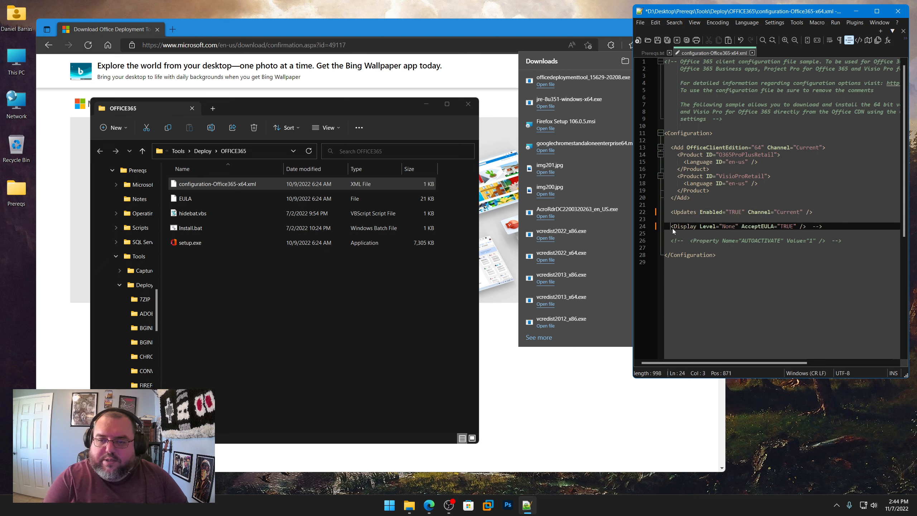
{"action": "key", "text": "End"}
{"action": "key", "text": "BackSpace"}
{"action": "key", "text": "BackSpace"}
{"action": "key", "text": "BackSpace"}
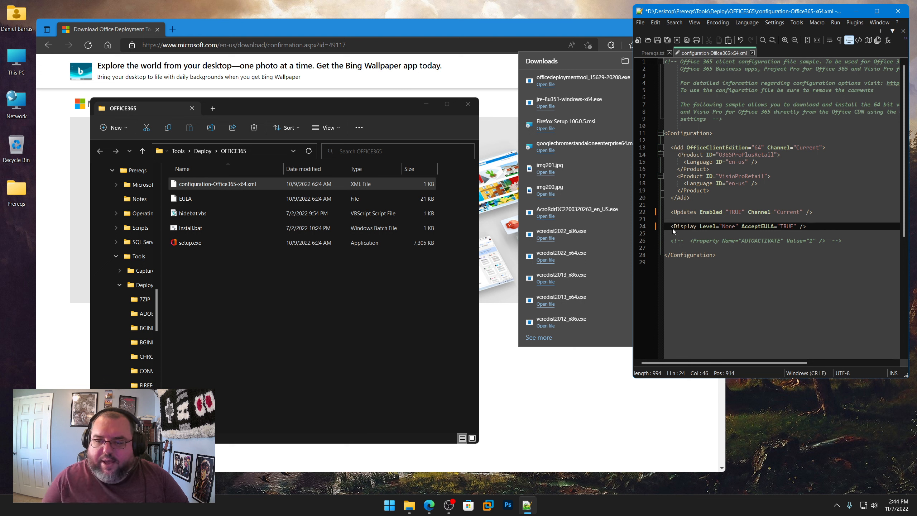
{"action": "key", "text": "BackSpace"}
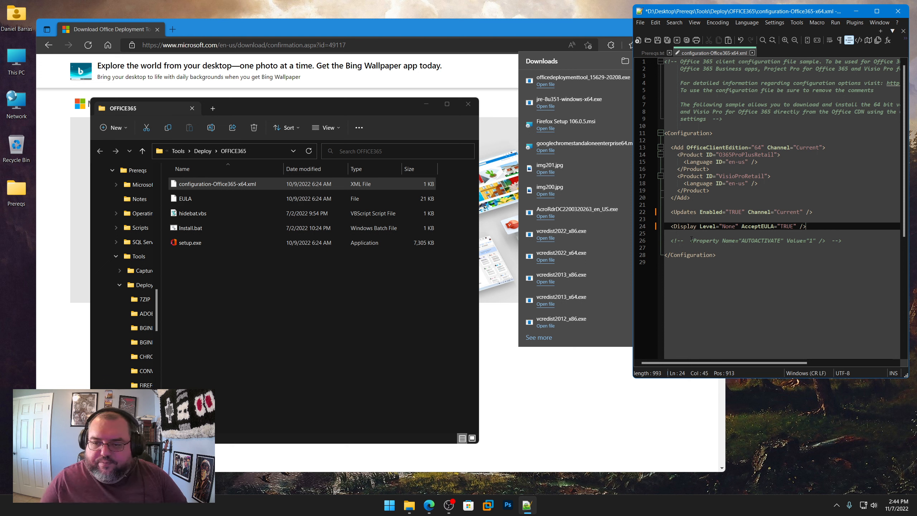
Step: Remove the comment markers around the AUTOACTIVATE Property line and save the configuration file
{"action": "left_click_drag", "start_coordinate": [691, 239], "coordinate": [676, 241]}
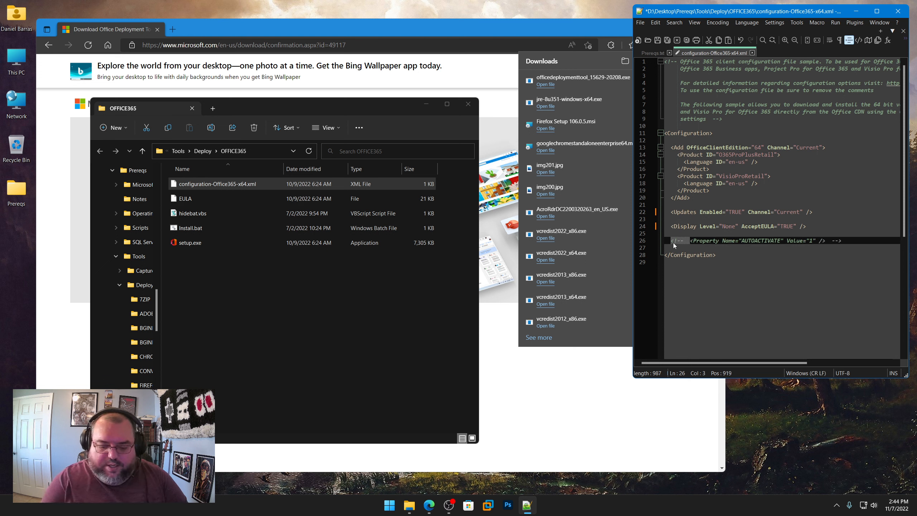
{"action": "key", "text": "Delete"}
{"action": "left_click_drag", "start_coordinate": [807, 241], "coordinate": [828, 241]}
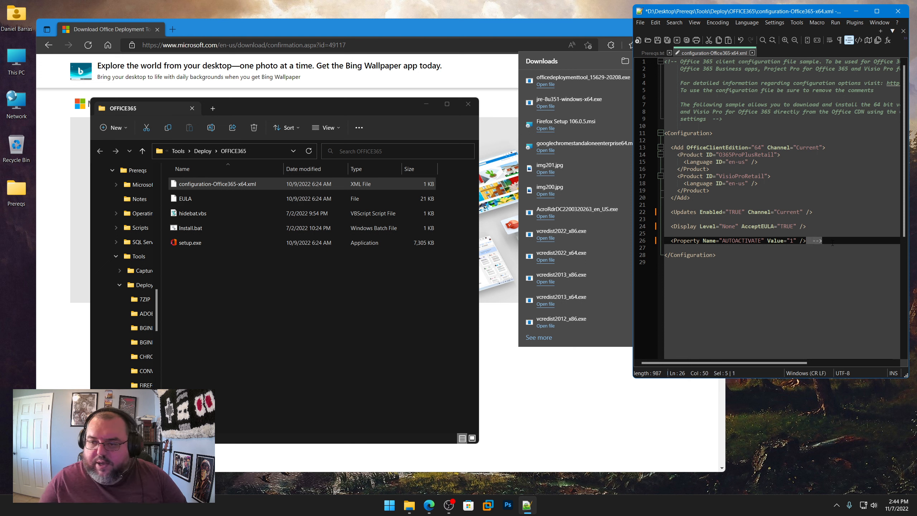
{"action": "key", "text": "Delete"}
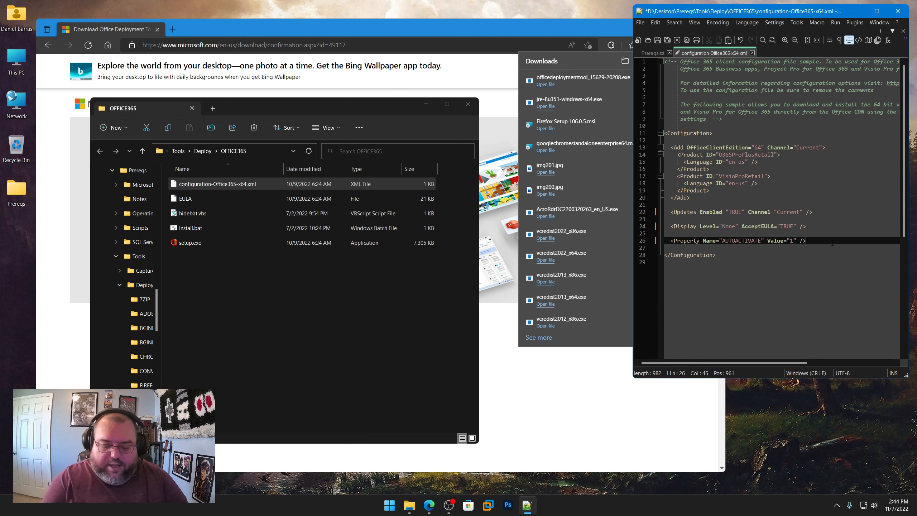
{"action": "left_click", "coordinate": [656, 40]}
Step: Review the Updates, AcceptEULA and AUTOACTIVATE settings, and close configuration-Office365-x64.xml
{"action": "left_click", "coordinate": [676, 212]}
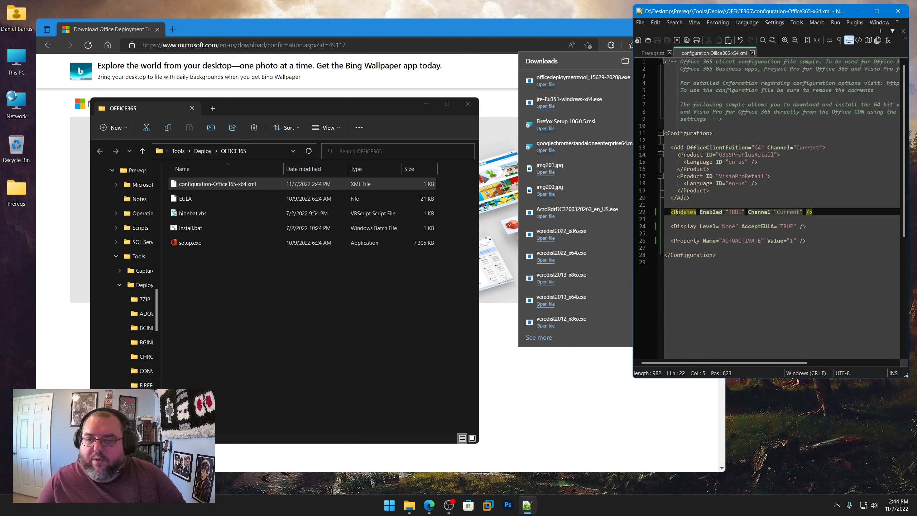
{"action": "left_click_drag", "start_coordinate": [792, 227], "coordinate": [746, 226]}
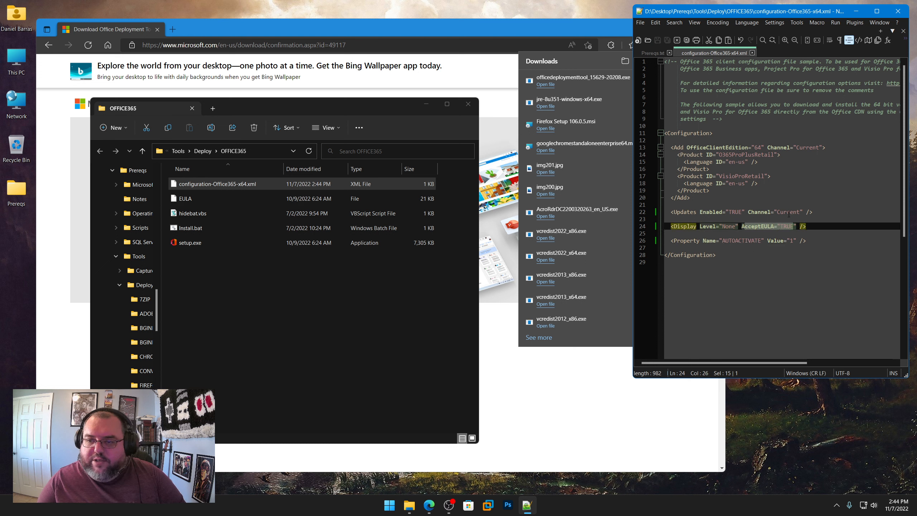
{"action": "left_click_drag", "start_coordinate": [798, 213], "coordinate": [786, 243]}
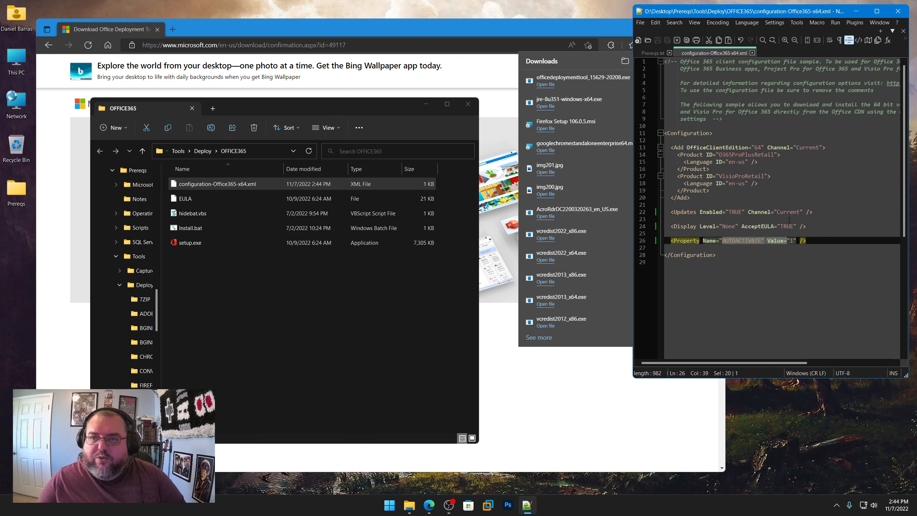
{"action": "left_click", "coordinate": [752, 53]}
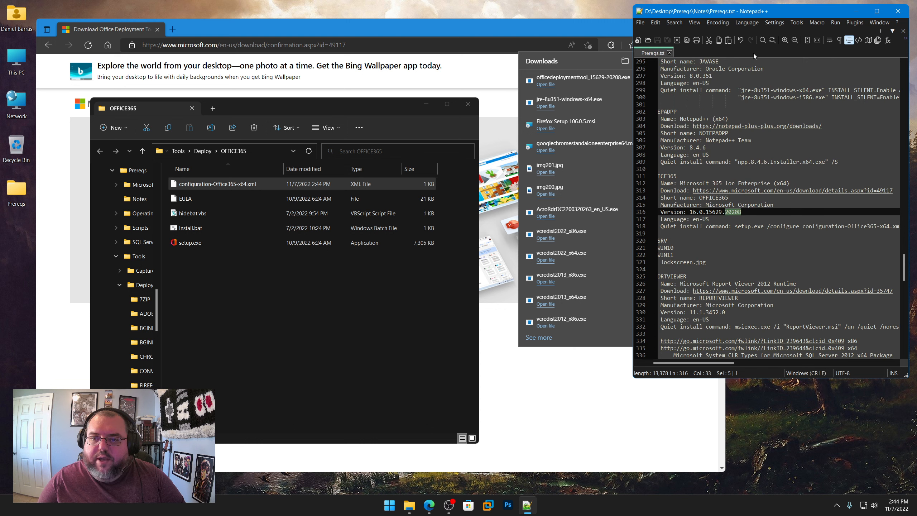
{"action": "right_click", "coordinate": [273, 276]}
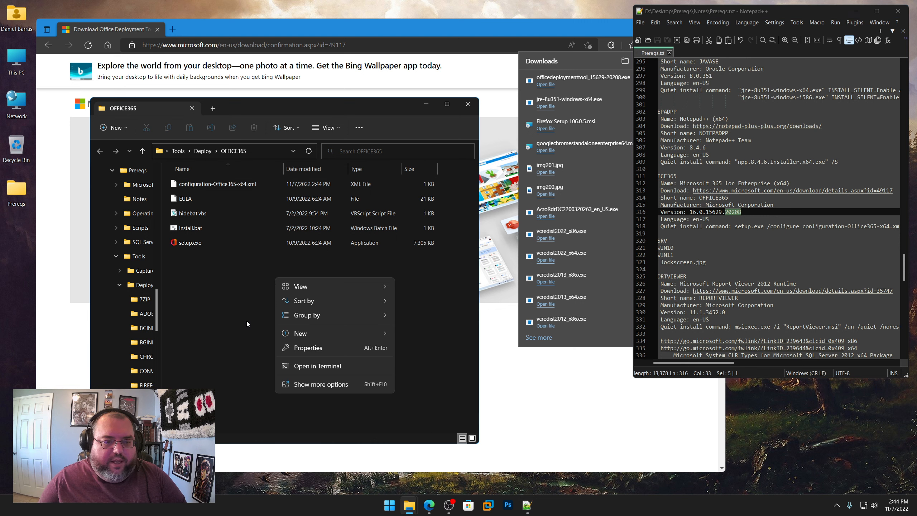
{"action": "left_click", "coordinate": [299, 370]}
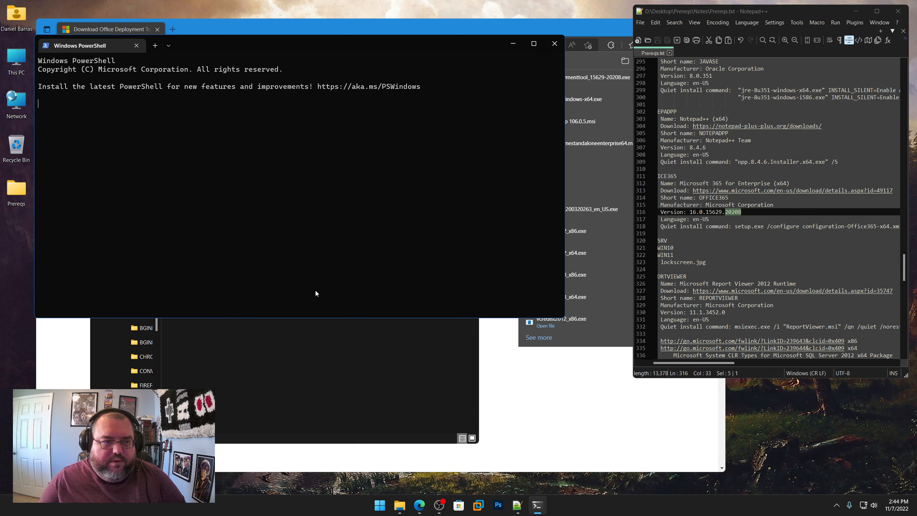
{"action": "left_click_drag", "start_coordinate": [229, 44], "coordinate": [342, 63]}
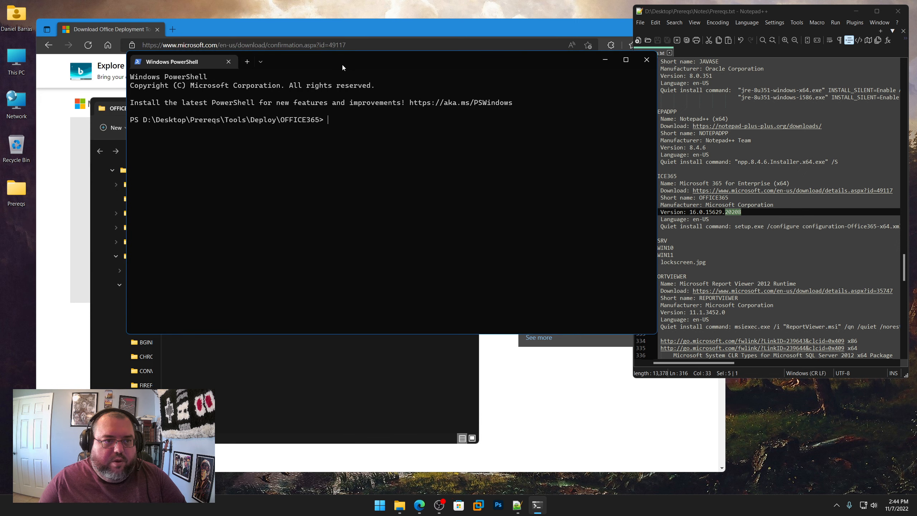
{"action": "right_click", "coordinate": [379, 505]}
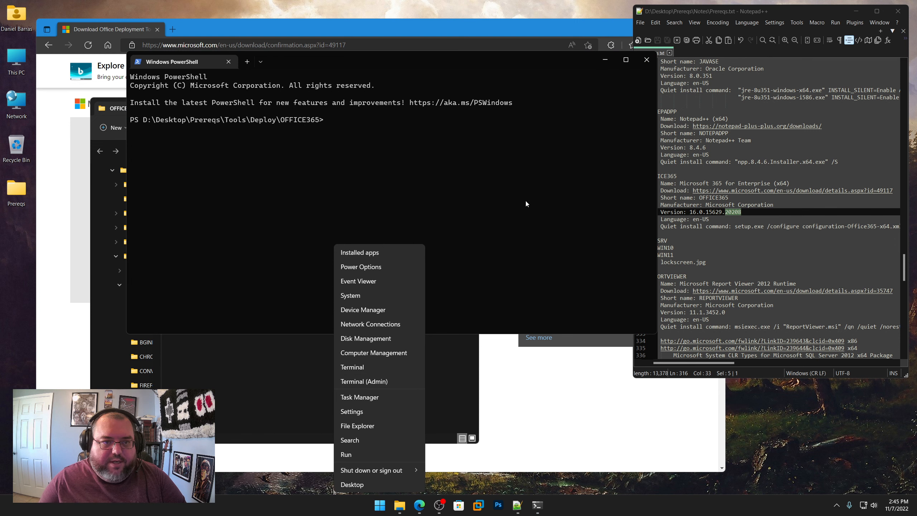
{"action": "left_click", "coordinate": [646, 60]}
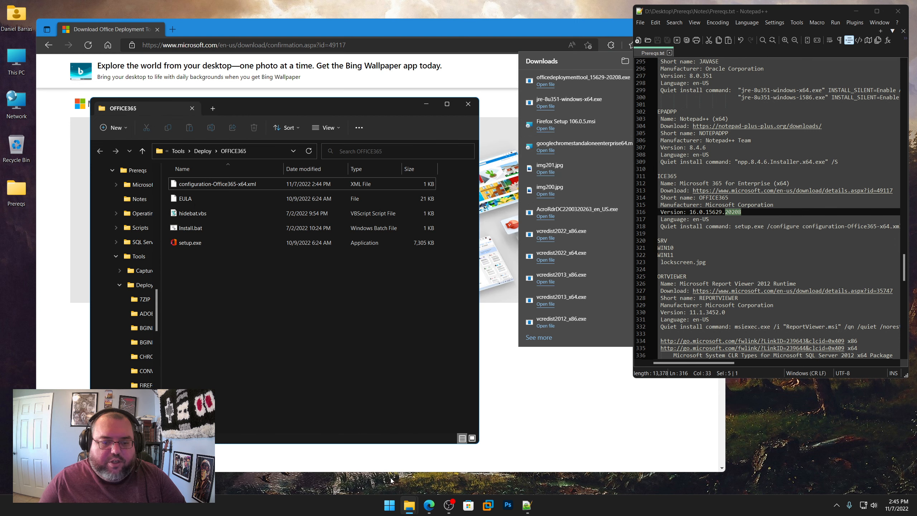
Step: Open an administrator PowerShell terminal and change to D:\Desktop\Prereqs\Tools\Deploy\OFFICE365 using the folder path copied from File Explorer
{"action": "right_click", "coordinate": [389, 504]}
{"action": "left_click", "coordinate": [387, 382]}
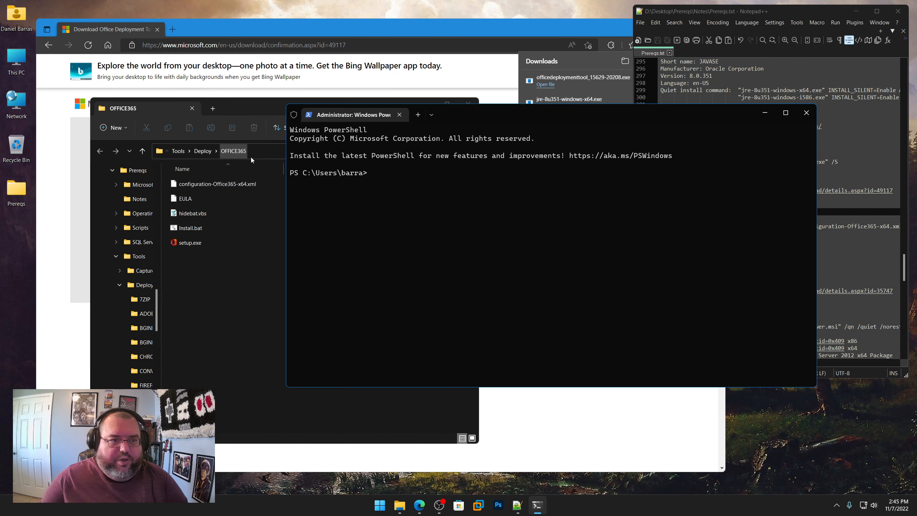
{"action": "left_click", "coordinate": [267, 151]}
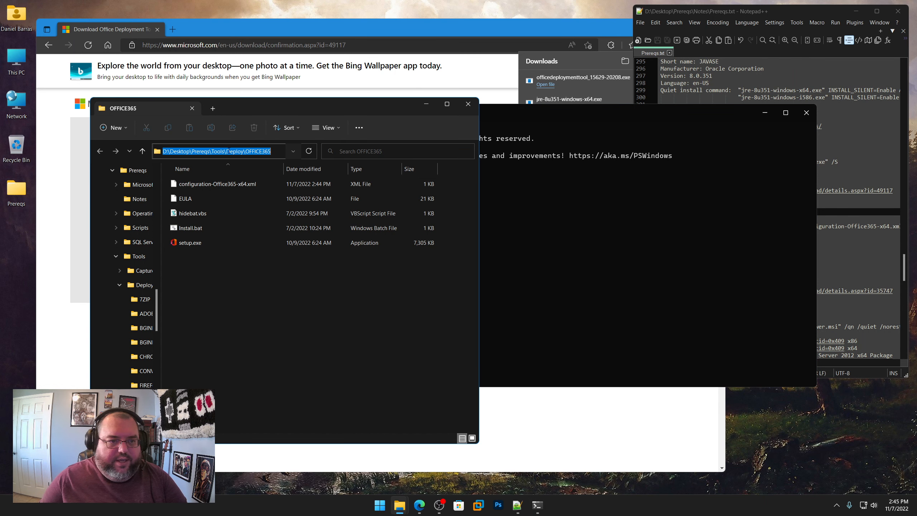
{"action": "right_click", "coordinate": [213, 151]}
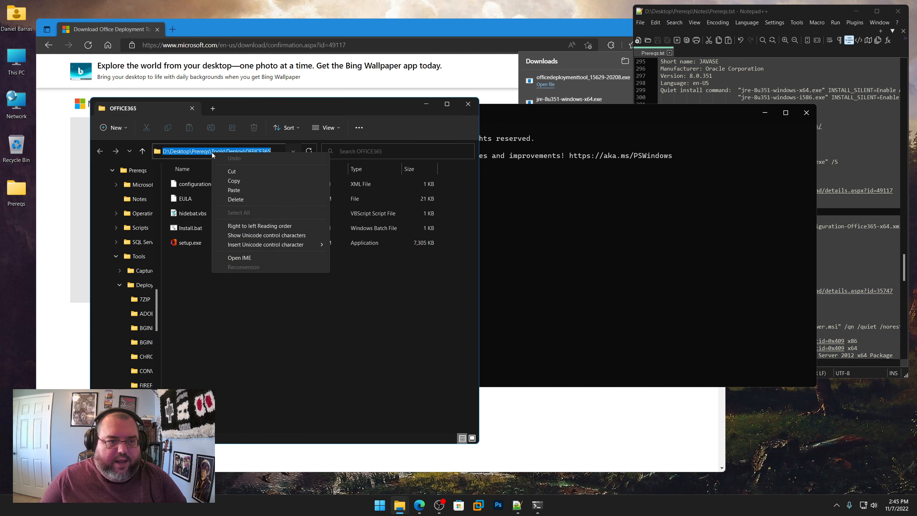
{"action": "left_click", "coordinate": [235, 181]}
{"action": "left_click", "coordinate": [572, 113]}
{"action": "type", "text": "cd"}
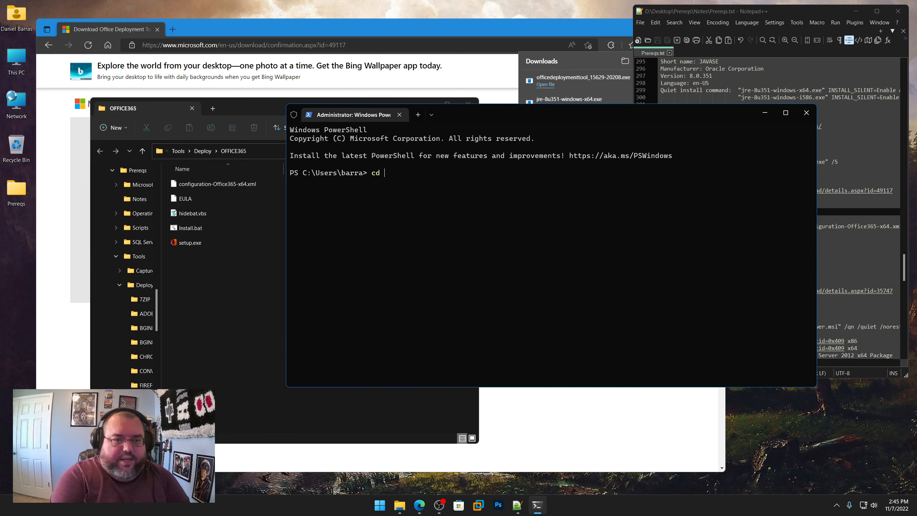
{"action": "key", "text": "ctrl+v"}
{"action": "key", "text": "Return"}
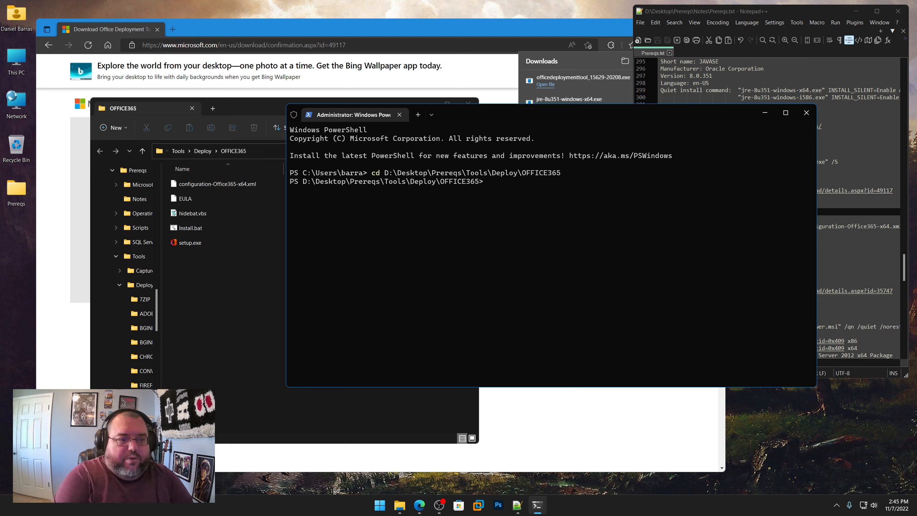
Step: Run .\setup.exe /download .\configuration-Office365-x64.xml to download the Office 365 installation files
{"action": "type", "text": "setup.e"}
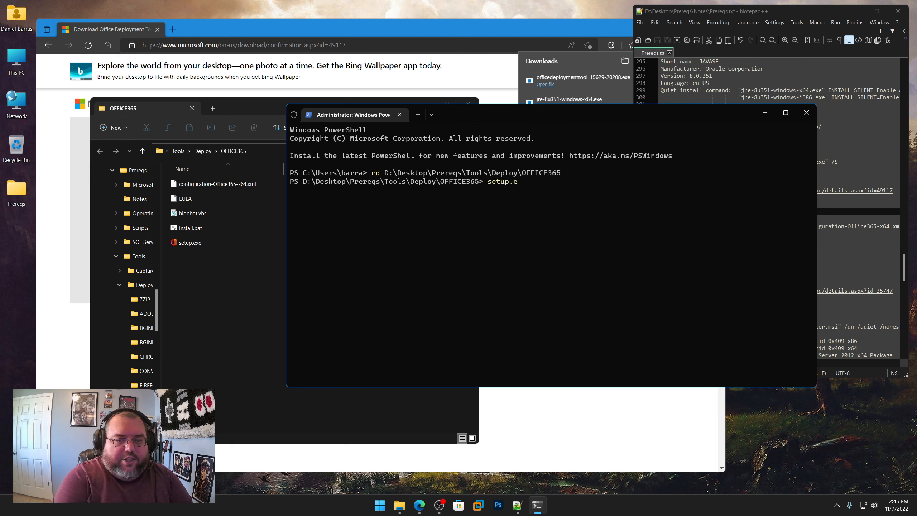
{"action": "key", "text": "Escape"}
{"action": "type", "text": "."}
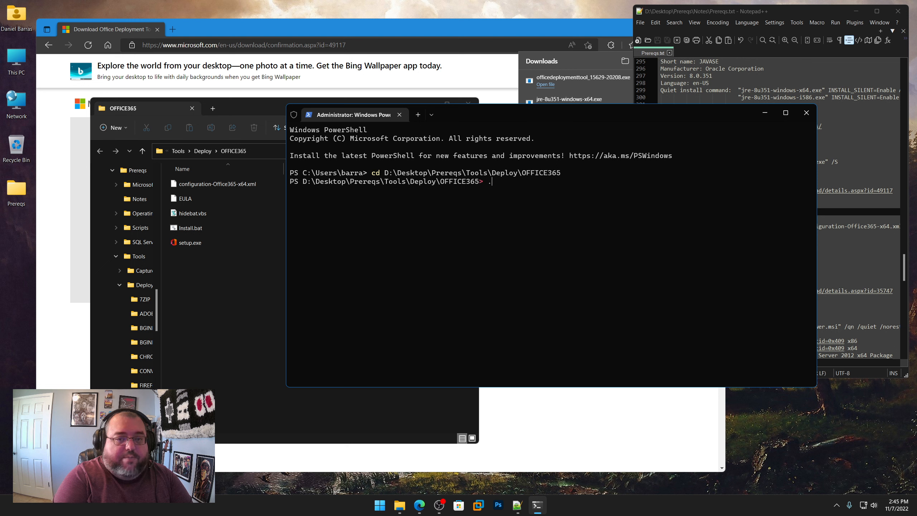
{"action": "type", "text": "\\"}
{"action": "type", "text": "setup.e"}
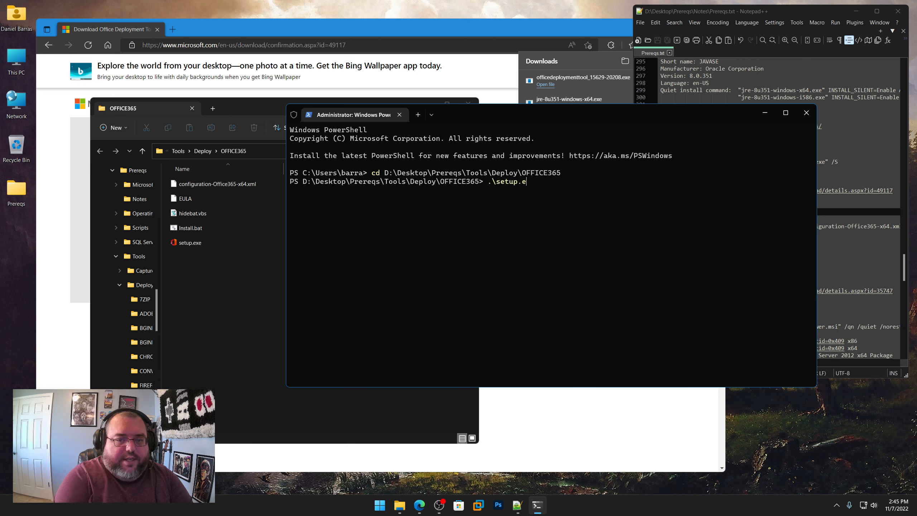
{"action": "type", "text": "xe /download"}
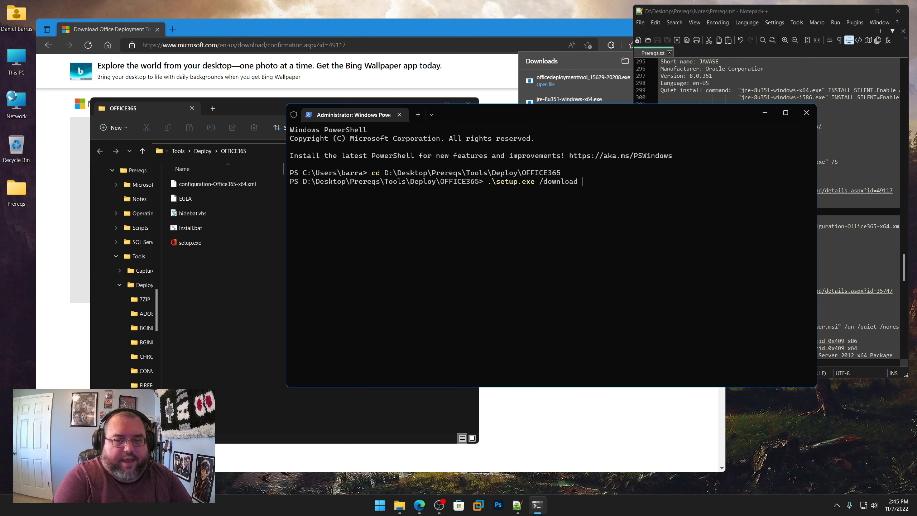
{"action": "type", "text": " configur"}
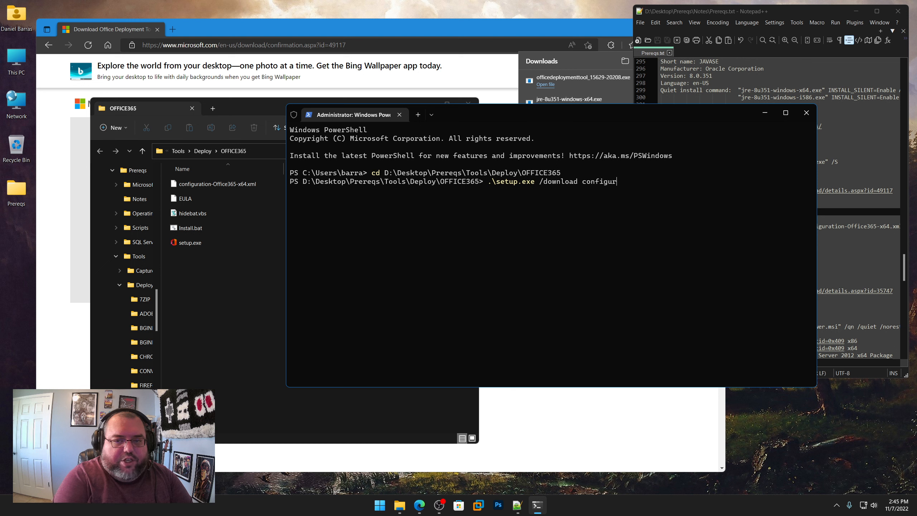
{"action": "key", "text": "BackSpace"}
{"action": "key", "text": "BackSpace"}
{"action": "key", "text": "BackSpace"}
{"action": "key", "text": "BackSpace"}
{"action": "key", "text": "BackSpace"}
{"action": "key", "text": "BackSpace"}
{"action": "key", "text": "BackSpace"}
{"action": "key", "text": "BackSpace"}
{"action": "type", "text": ".\\"}
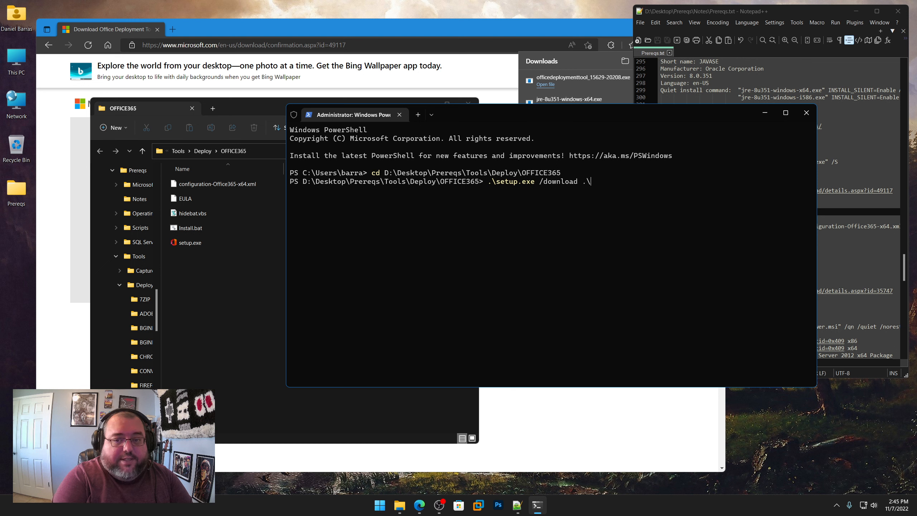
{"action": "type", "text": "config"}
{"action": "key", "text": "Tab"}
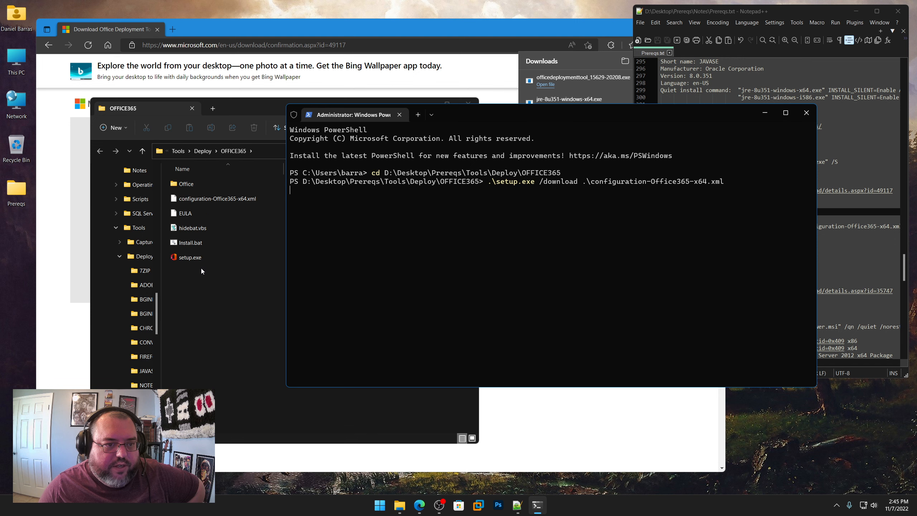
Step: Move the OFFICE365 folder window and the PowerShell window aside so the Prereqs.txt notes are uncovered
{"action": "left_click_drag", "start_coordinate": [262, 107], "coordinate": [185, 104]}
{"action": "left_click", "coordinate": [535, 114]}
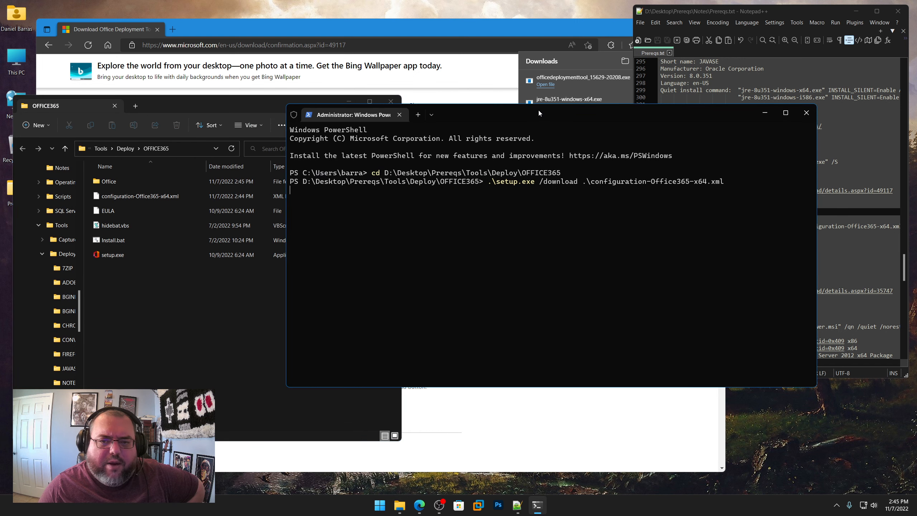
{"action": "left_click_drag", "start_coordinate": [567, 112], "coordinate": [399, 187]}
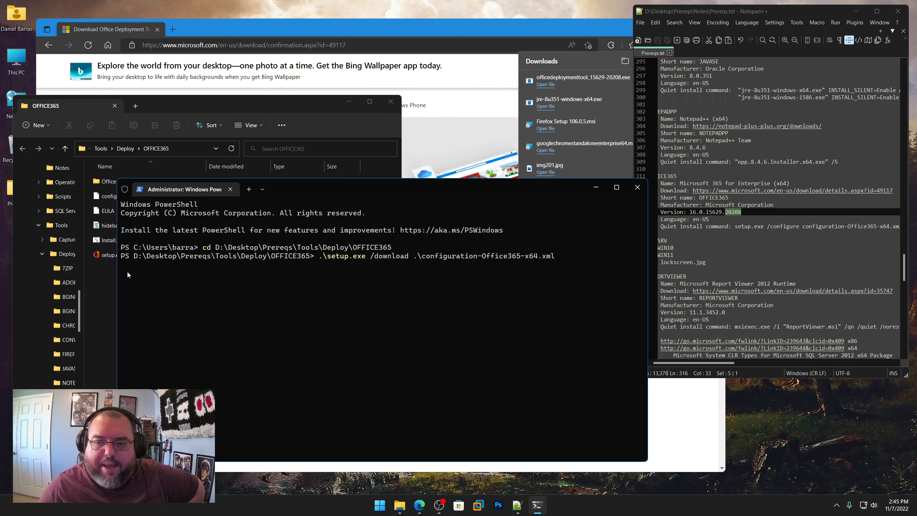
Step: Highlight the REGSRV, REGWIN10 and REGWIN11 entries with lockscreen.jpg in Prereqs.txt
{"action": "left_click", "coordinate": [679, 254]}
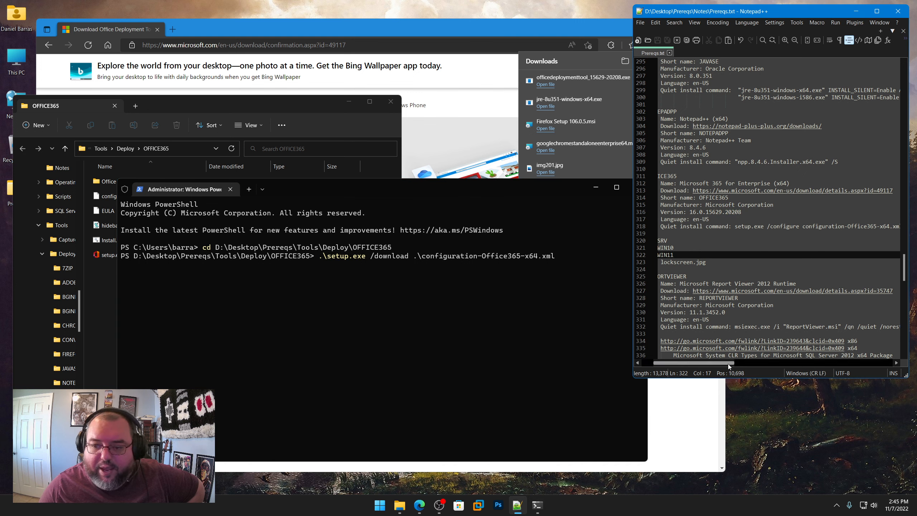
{"action": "left_click_drag", "start_coordinate": [727, 364], "coordinate": [669, 364]}
{"action": "mouse_move", "coordinate": [742, 262]}
{"action": "left_mouse_down"}
{"action": "mouse_move", "coordinate": [697, 262]}
{"action": "mouse_move", "coordinate": [708, 249]}
{"action": "mouse_move", "coordinate": [746, 267]}
{"action": "left_mouse_up"}
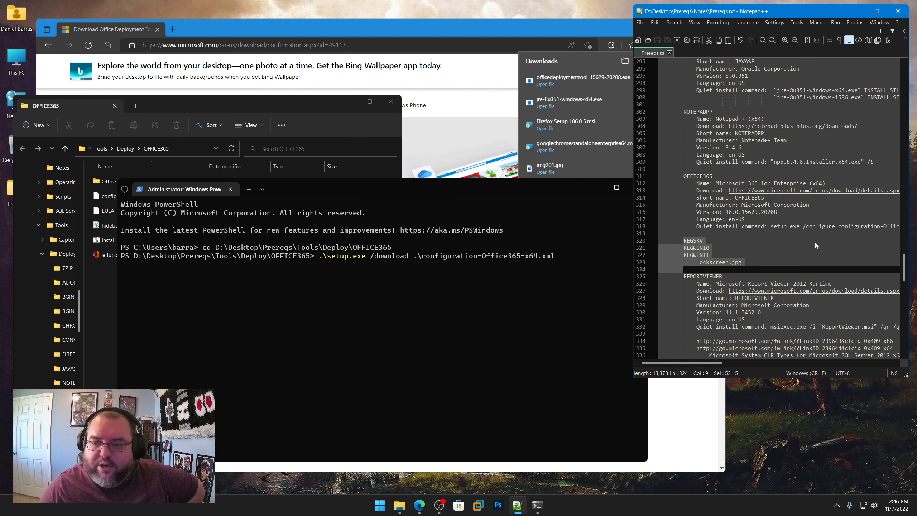
Step: Minimize the PowerShell and OFFICE365 folder windows and open the Microsoft Report Viewer 2012 Runtime link from Prereqs.txt in the browser
{"action": "scroll", "coordinate": [809, 270], "scroll_direction": "down", "scroll_amount": 3}
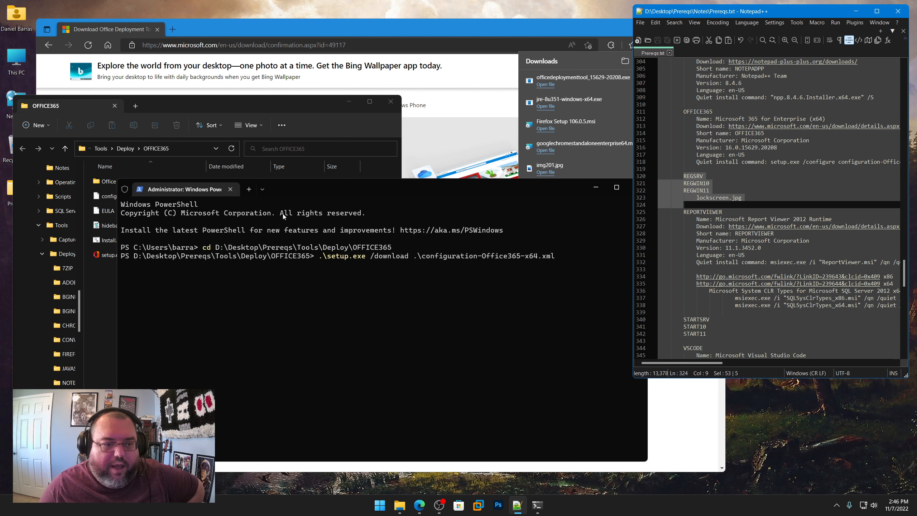
{"action": "left_click", "coordinate": [595, 187]}
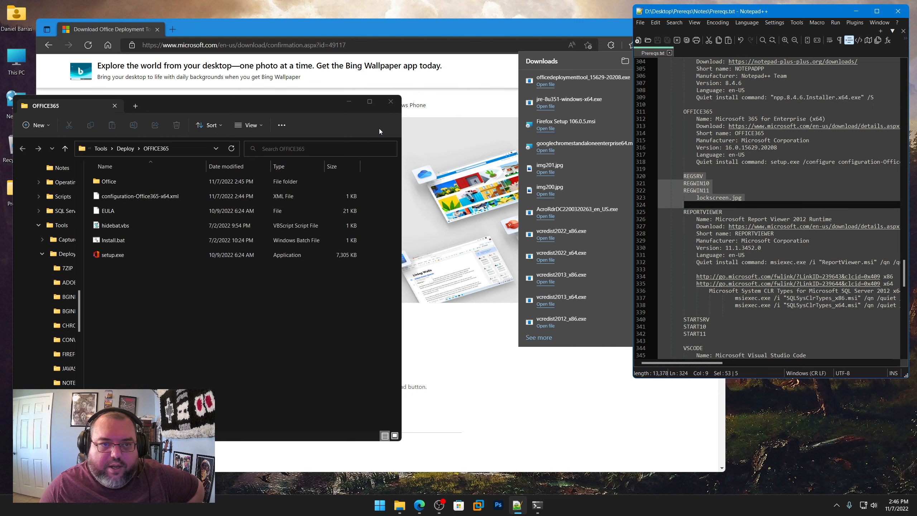
{"action": "left_click", "coordinate": [349, 101]}
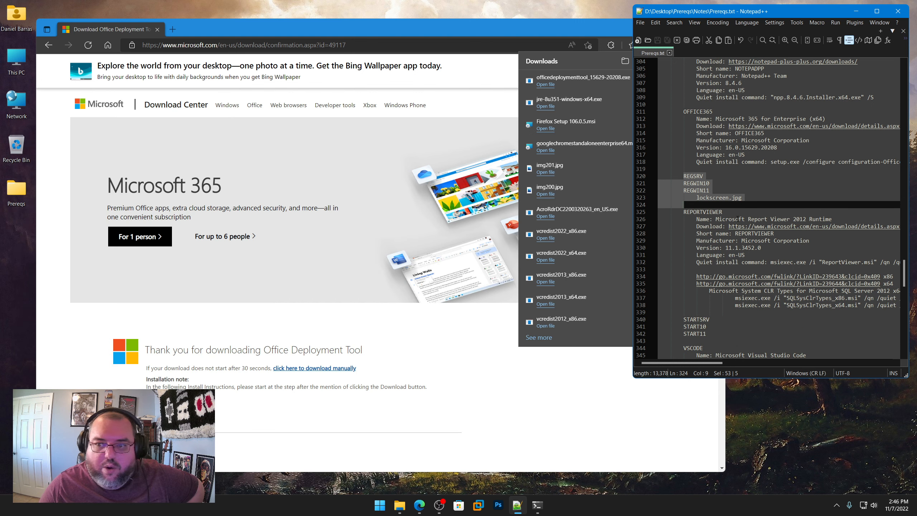
{"action": "right_click", "coordinate": [777, 226]}
{"action": "left_click", "coordinate": [801, 241]}
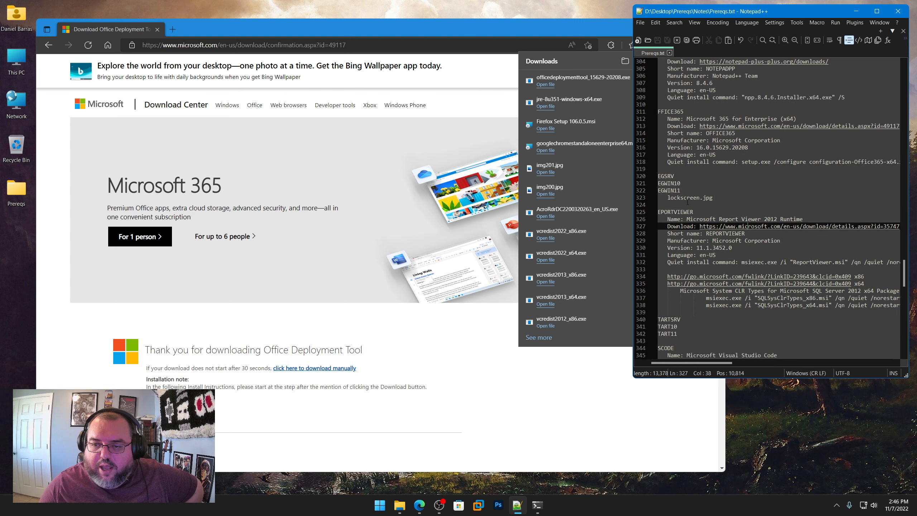
{"action": "left_click", "coordinate": [362, 44]}
{"action": "key", "text": "ctrl+v"}
{"action": "key", "text": "Return"}
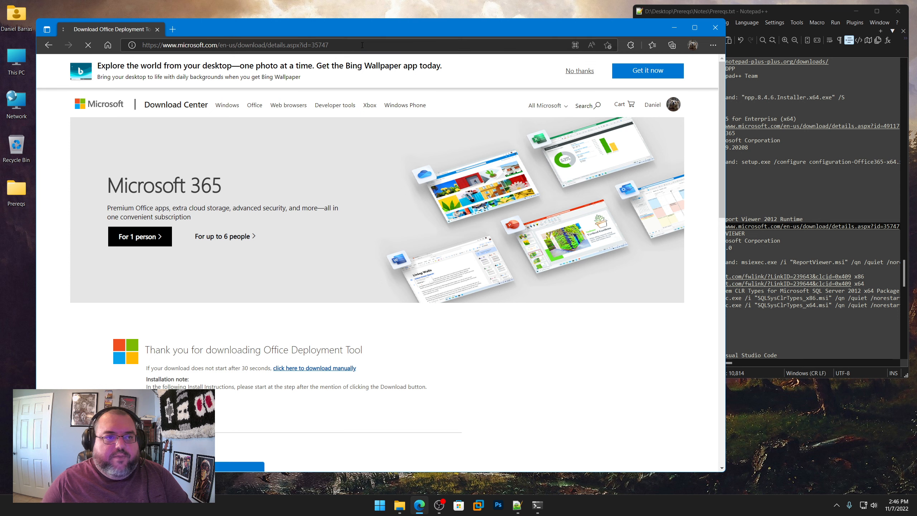
Step: Download the English Report Viewer 2012 Runtime and save ReportViewer.msi in the Tools\Deploy\REPORTVIEWER folder
{"action": "scroll", "coordinate": [353, 286], "scroll_direction": "down", "scroll_amount": 3}
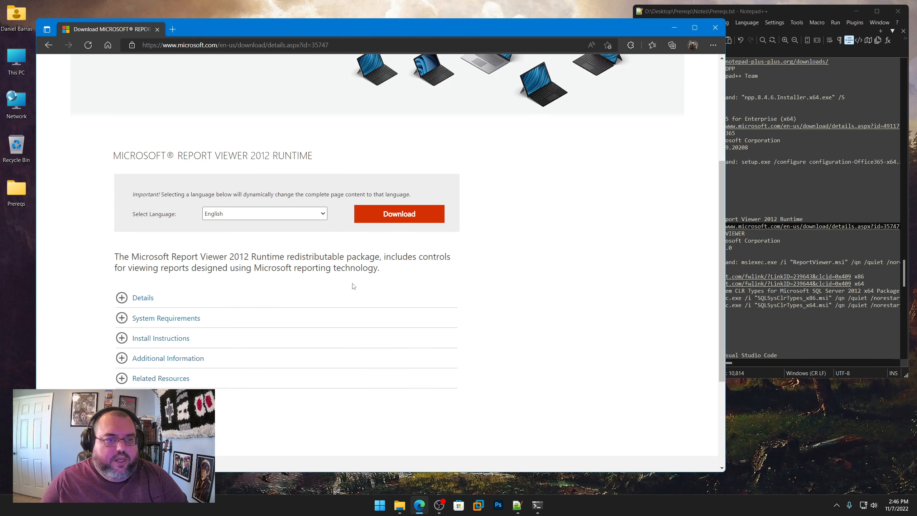
{"action": "left_click", "coordinate": [395, 216]}
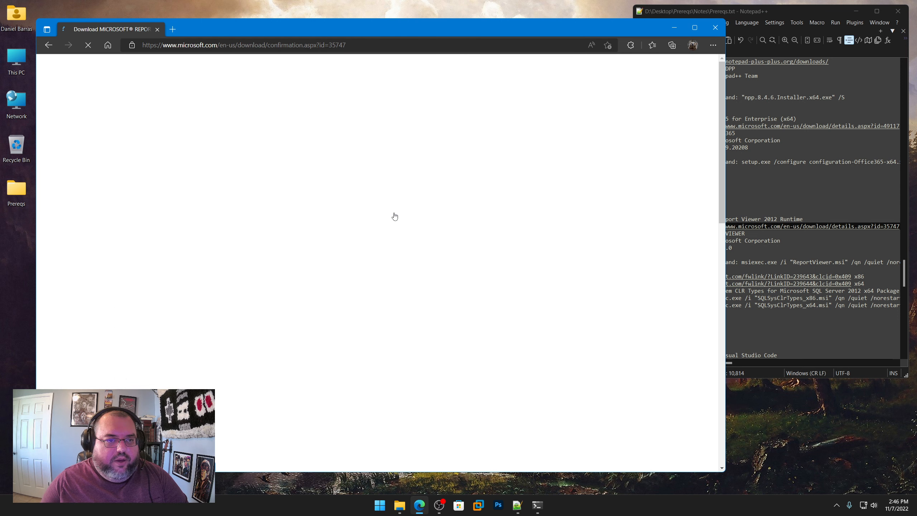
{"action": "left_click", "coordinate": [613, 91]}
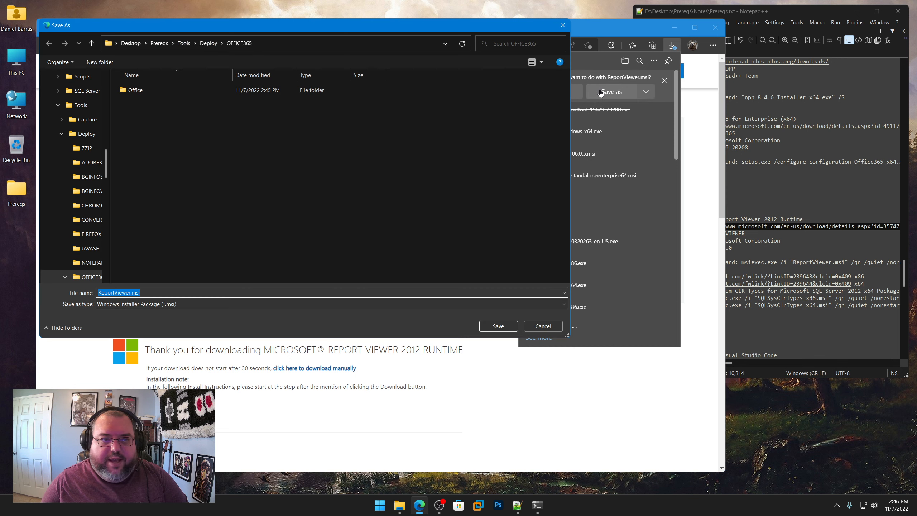
{"action": "left_click", "coordinate": [209, 46]}
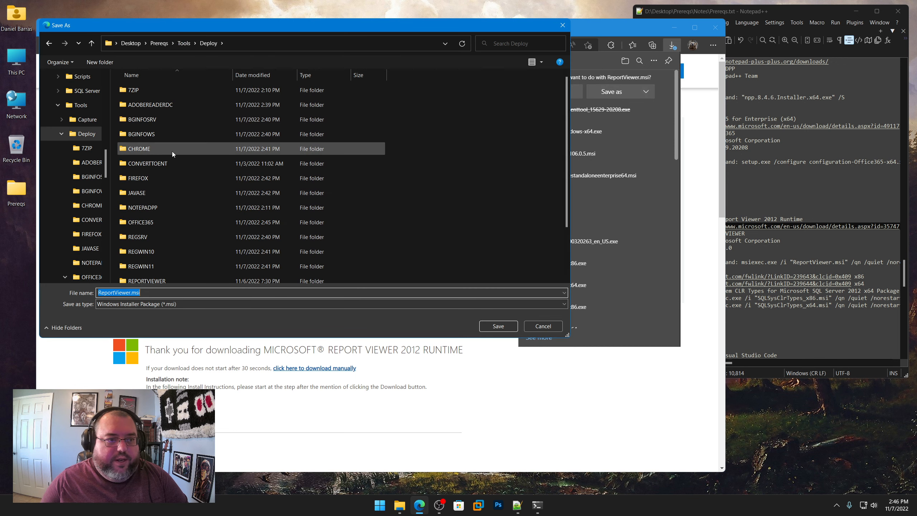
{"action": "scroll", "coordinate": [167, 221], "scroll_direction": "down", "scroll_amount": 1}
{"action": "double_click", "coordinate": [159, 247]}
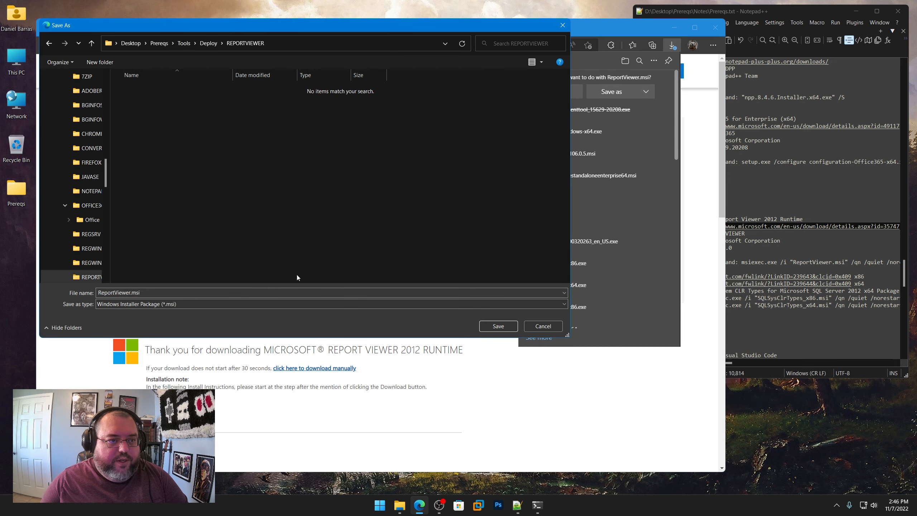
{"action": "left_click", "coordinate": [498, 326]}
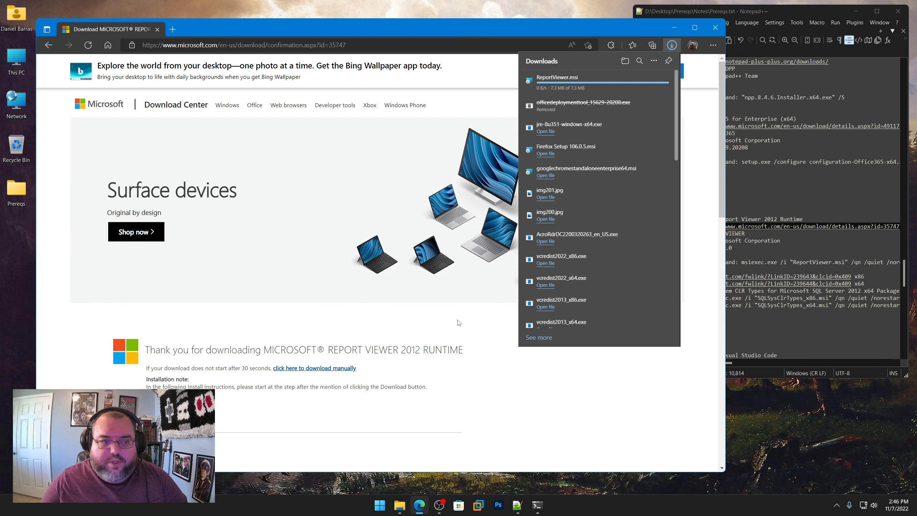
Step: Return to the Report Viewer details page, expand Related Resources, and compare its SQLSysClrTypes links with the REPORTVIEWER notes in Prereqs.txt
{"action": "left_click", "coordinate": [49, 47]}
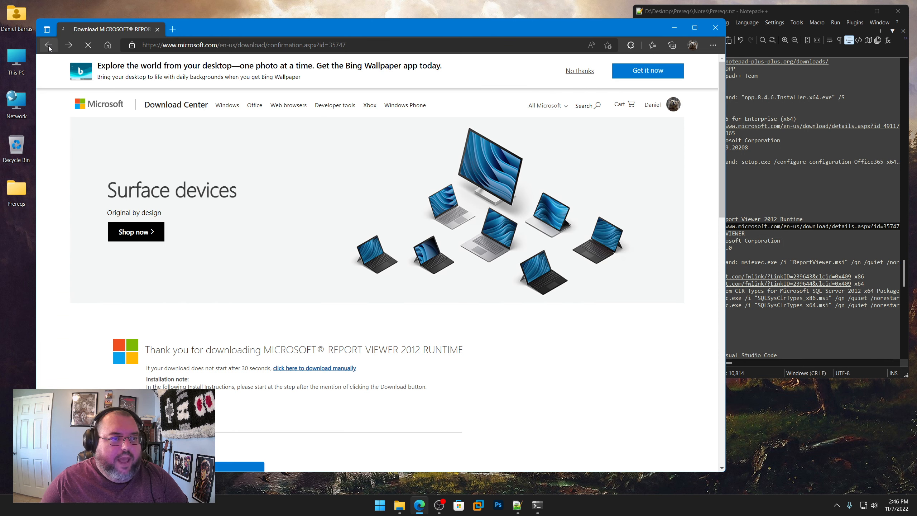
{"action": "scroll", "coordinate": [294, 327], "scroll_direction": "down", "scroll_amount": 10}
{"action": "left_click", "coordinate": [123, 222]}
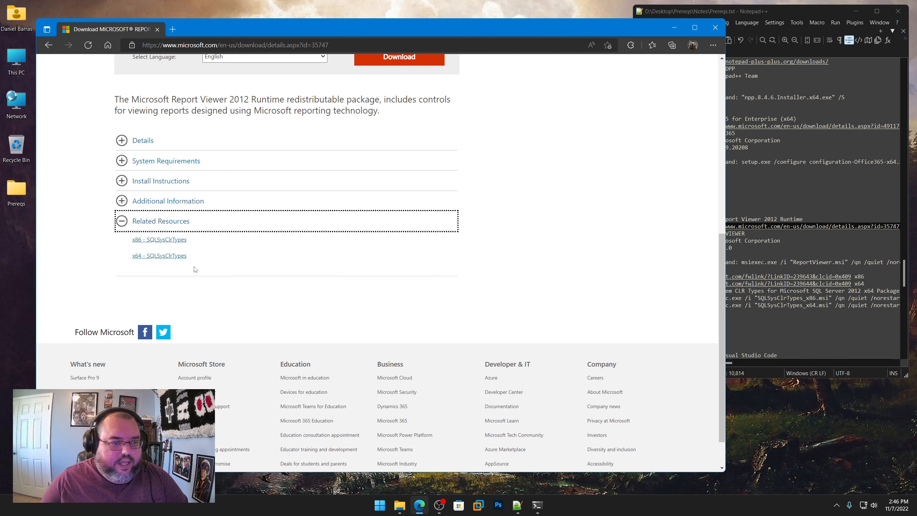
{"action": "left_click", "coordinate": [768, 255]}
{"action": "scroll", "coordinate": [768, 255], "scroll_direction": "down", "scroll_amount": 2}
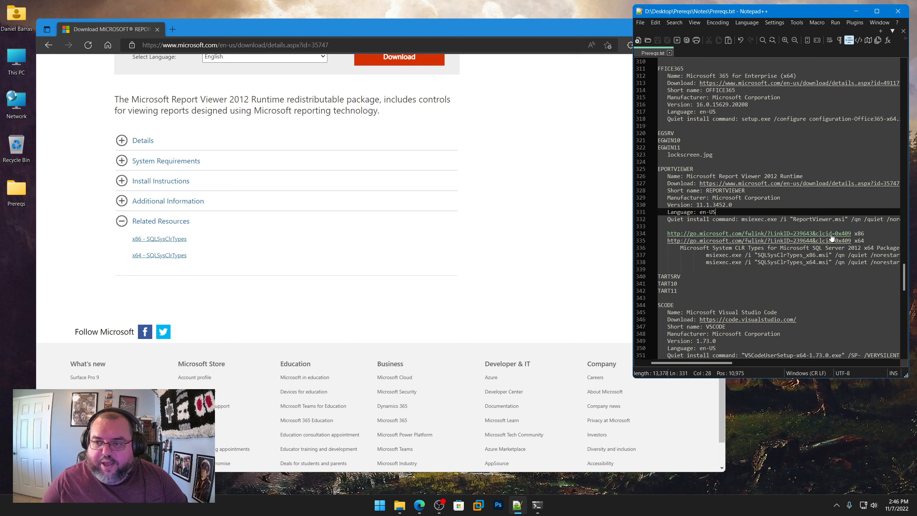
Step: Start the x86 SQLSysClrTypes download, keep the blocked file anyway, and bring up its save dialog clear of the page links
{"action": "left_click", "coordinate": [163, 239]}
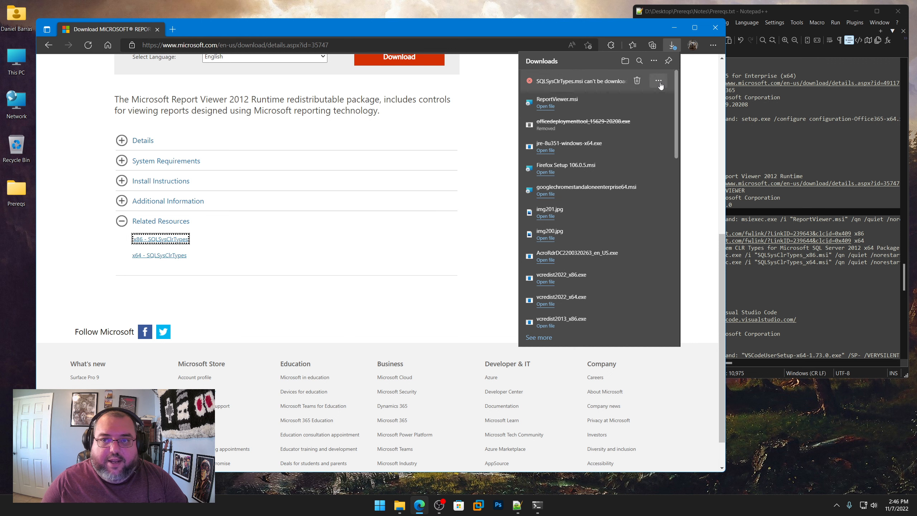
{"action": "left_click", "coordinate": [658, 80]}
{"action": "left_click", "coordinate": [631, 109]}
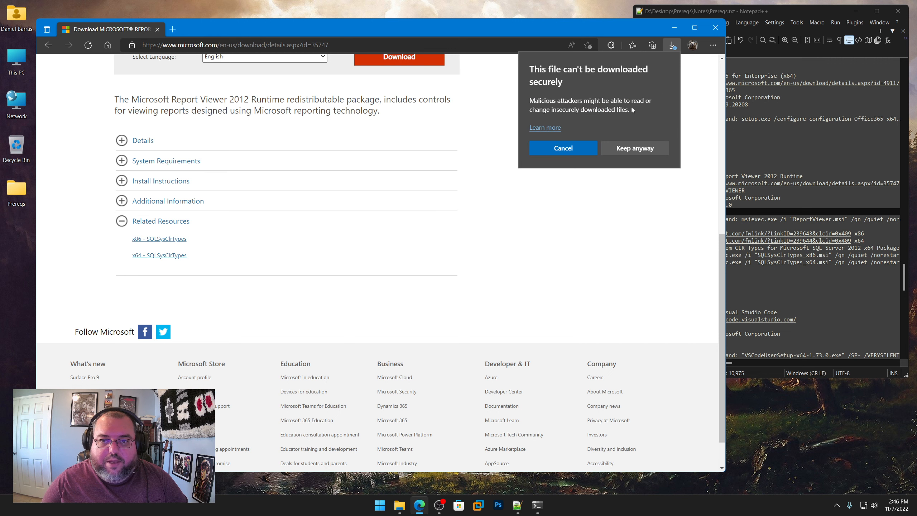
{"action": "left_click", "coordinate": [640, 148]}
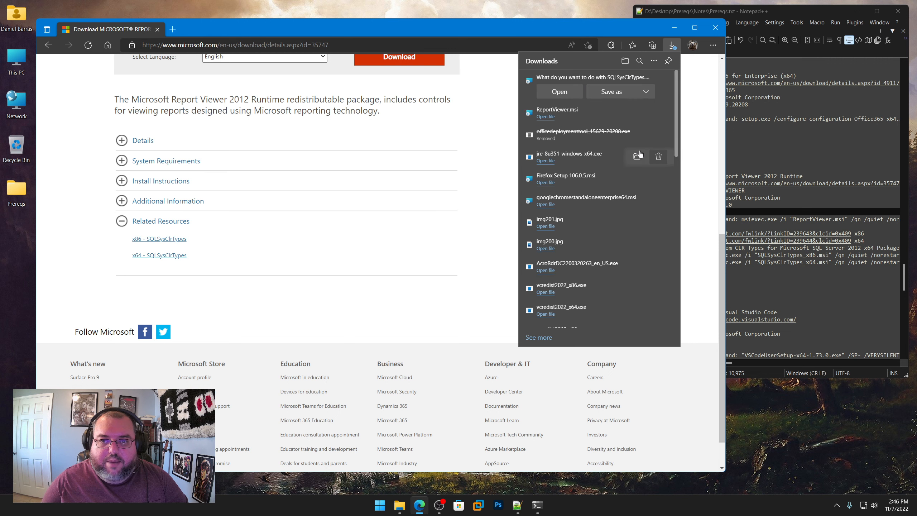
{"action": "left_click", "coordinate": [618, 93]}
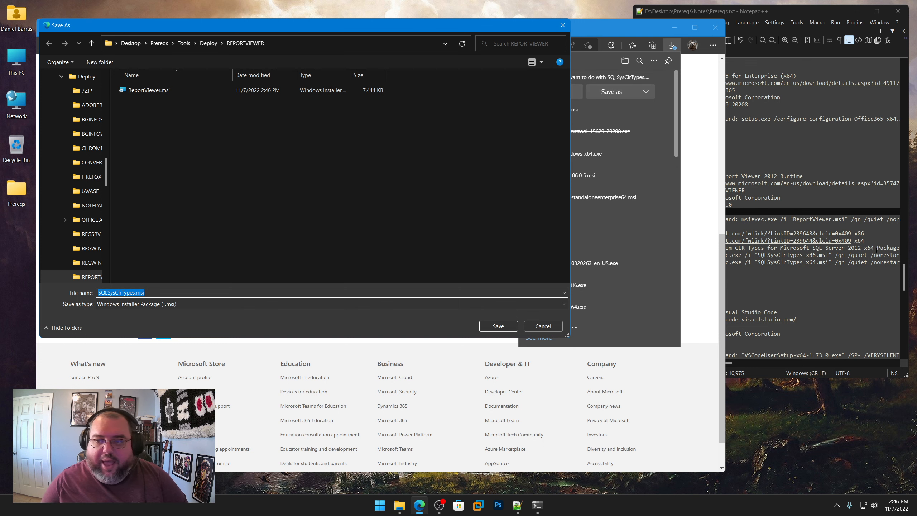
{"action": "left_click_drag", "start_coordinate": [266, 29], "coordinate": [436, 41]}
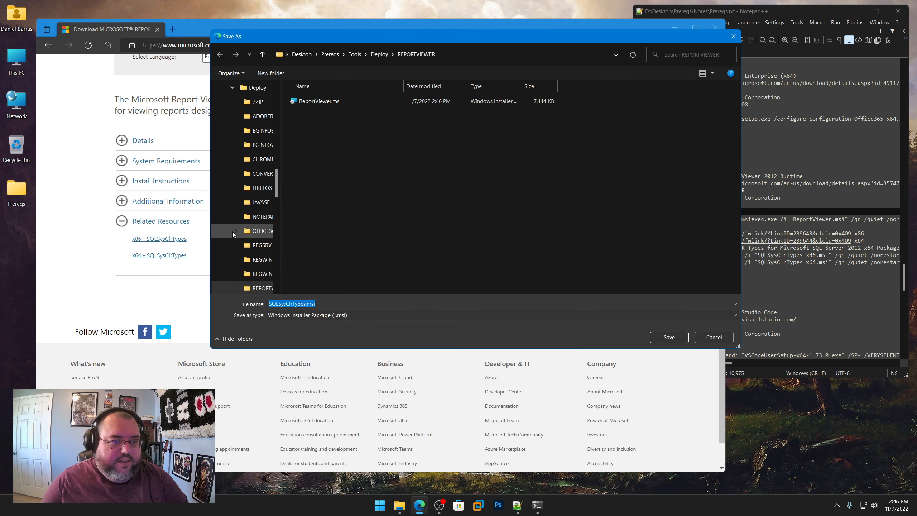
Step: Save the x86 package in REPORTVIEWER as SQLSysClrTypes_x86.msi, using the file name copied from the install command in Prereqs.txt
{"action": "left_click", "coordinate": [873, 234]}
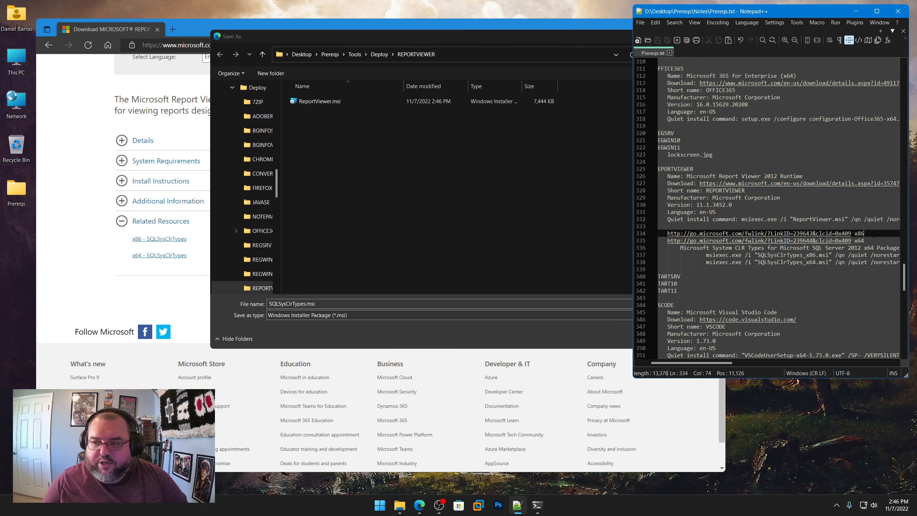
{"action": "left_click_drag", "start_coordinate": [757, 254], "coordinate": [829, 256]}
{"action": "right_click", "coordinate": [829, 256]}
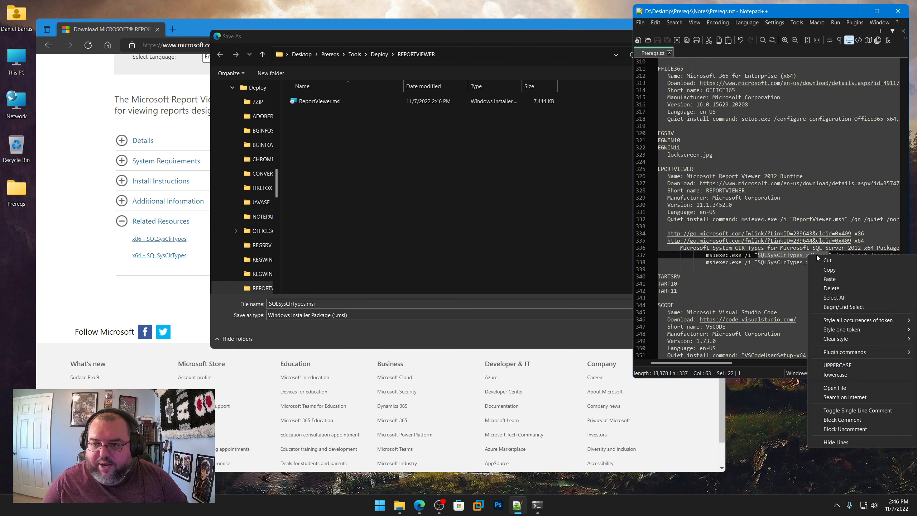
{"action": "left_click", "coordinate": [841, 271]}
{"action": "left_click", "coordinate": [203, 301]}
{"action": "key", "text": "ctrl+v"}
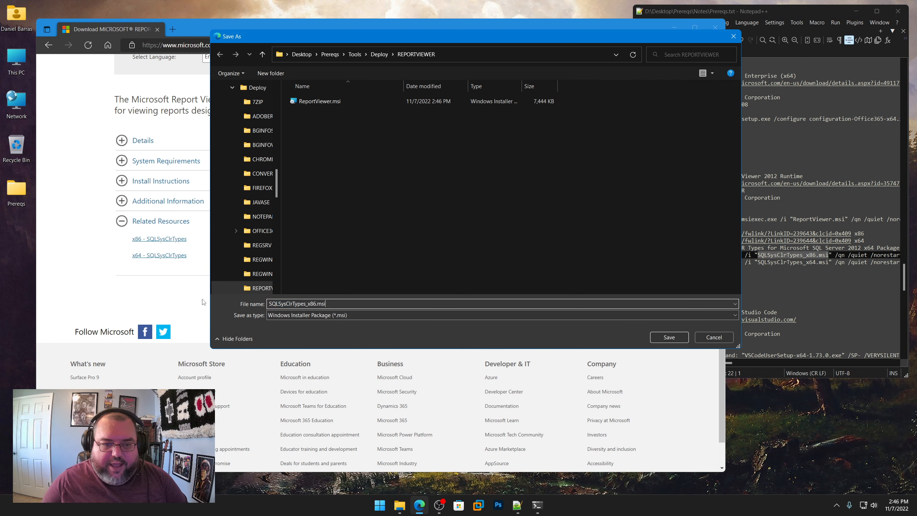
{"action": "left_click", "coordinate": [669, 337]}
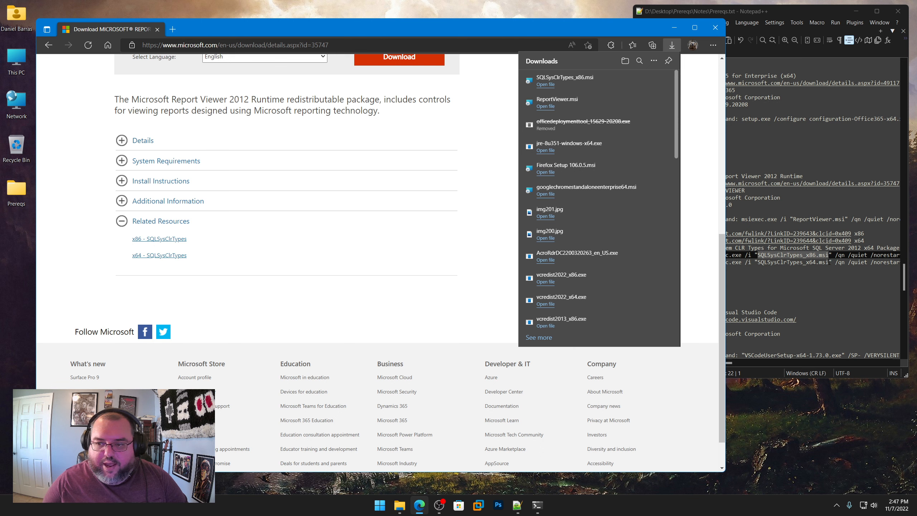
Step: Download the x64 SQLSysClrTypes package, keep it anyway, and save it in REPORTVIEWER as SQLSysClrTypes_x64.msi, the name copied from Prereqs.txt
{"action": "left_click_drag", "start_coordinate": [829, 262], "coordinate": [759, 265]}
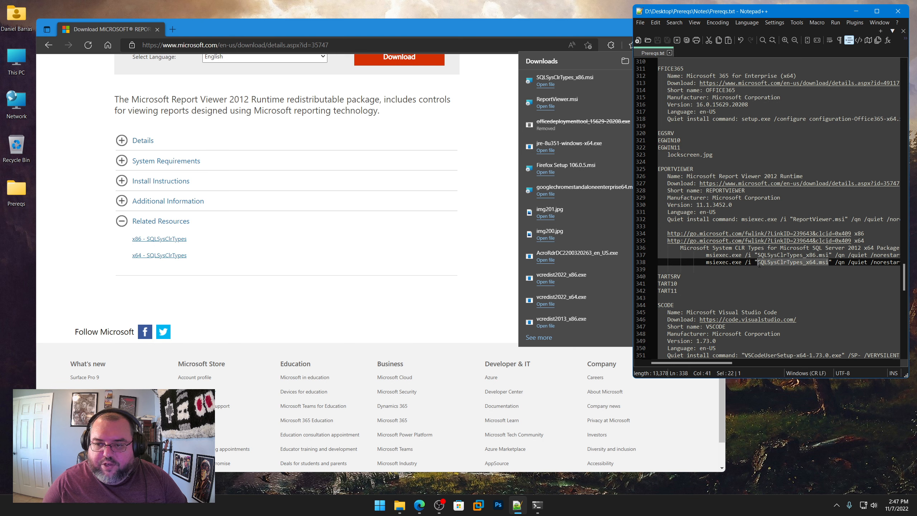
{"action": "right_click", "coordinate": [768, 262]}
{"action": "left_click", "coordinate": [783, 277]}
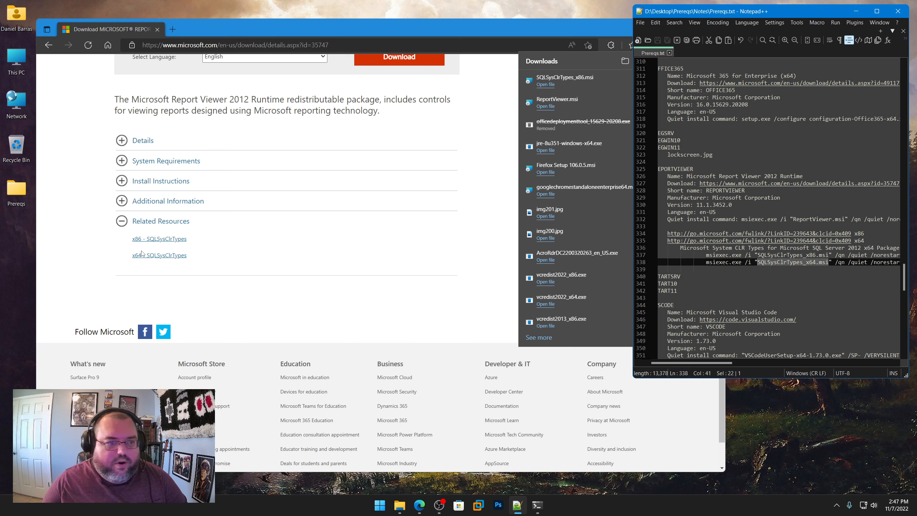
{"action": "left_click", "coordinate": [148, 259]}
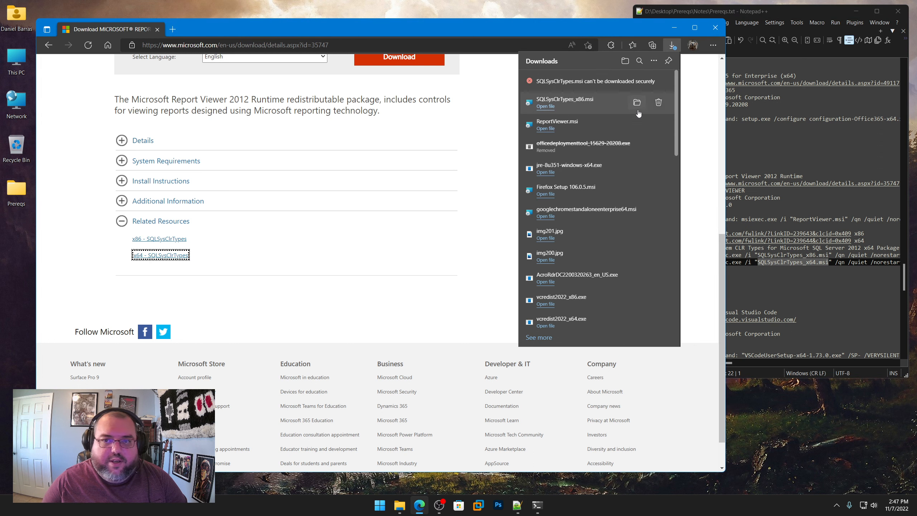
{"action": "left_click", "coordinate": [663, 84]}
{"action": "left_click", "coordinate": [639, 106]}
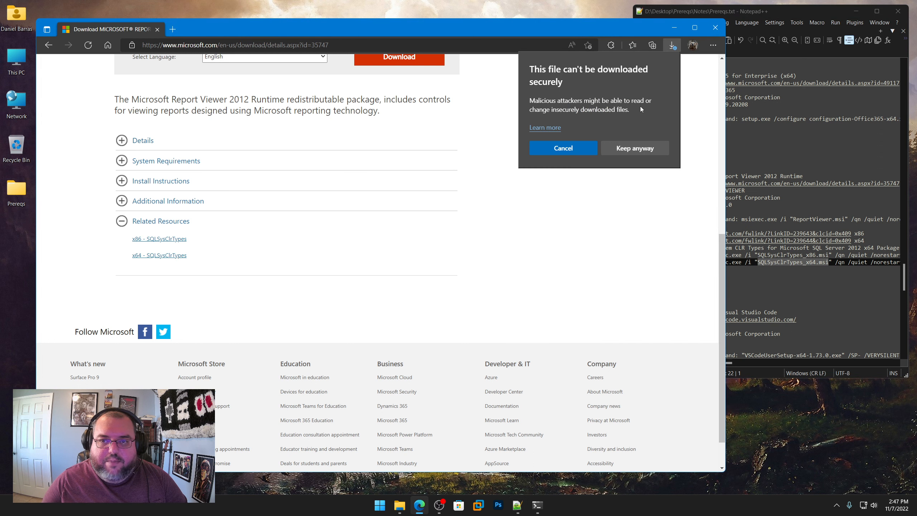
{"action": "left_click", "coordinate": [635, 146]}
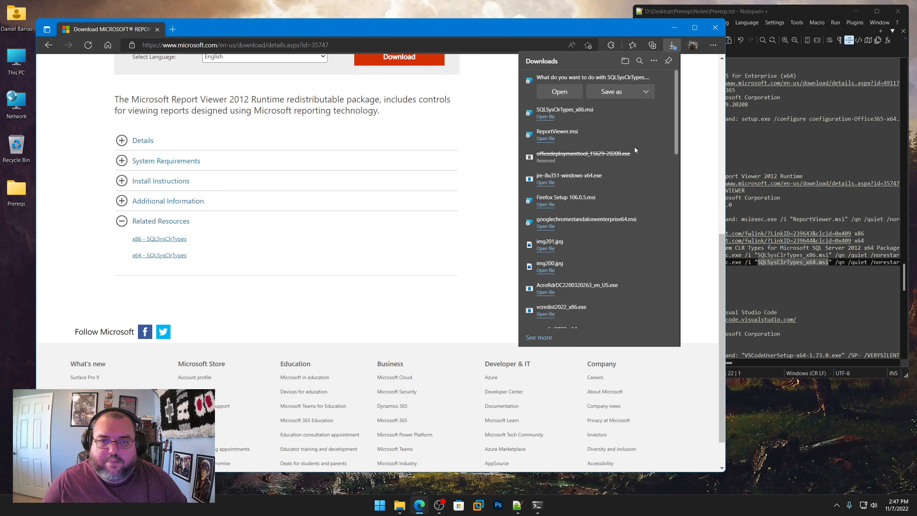
{"action": "left_click", "coordinate": [620, 92]}
{"action": "key", "text": "ctrl+v"}
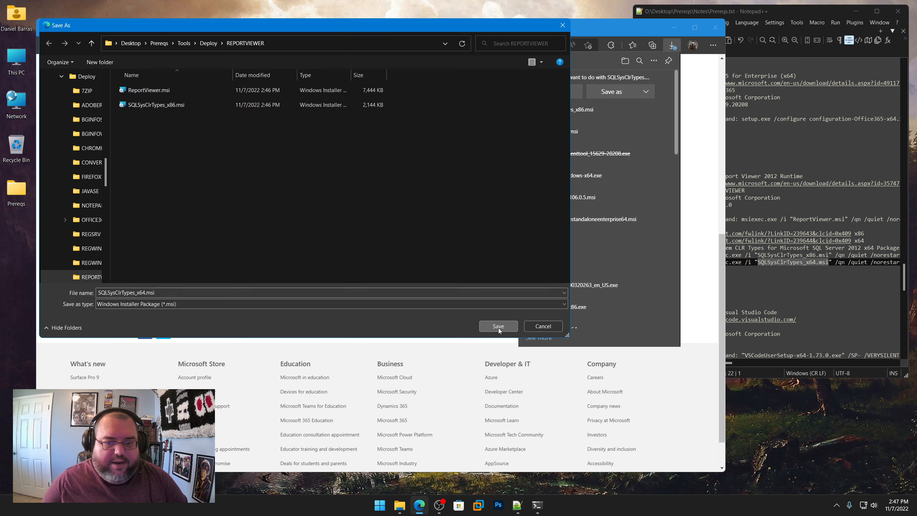
{"action": "left_click", "coordinate": [499, 326]}
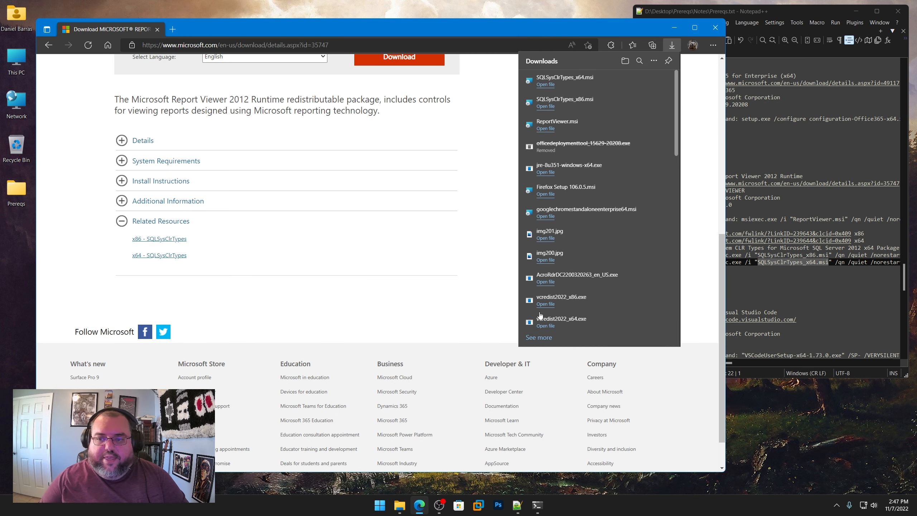
{"action": "left_click", "coordinate": [803, 300]}
{"action": "left_click_drag", "start_coordinate": [702, 363], "coordinate": [692, 362]}
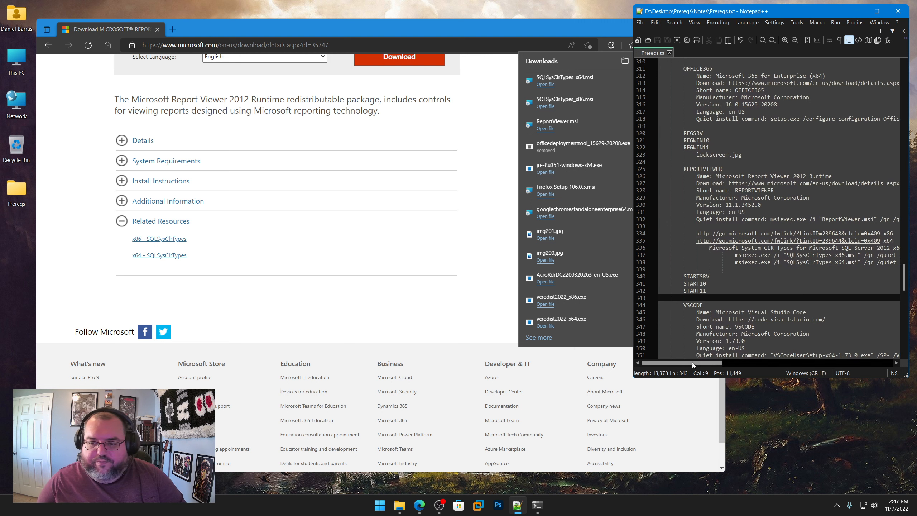
{"action": "scroll", "coordinate": [714, 289], "scroll_direction": "down", "scroll_amount": 3}
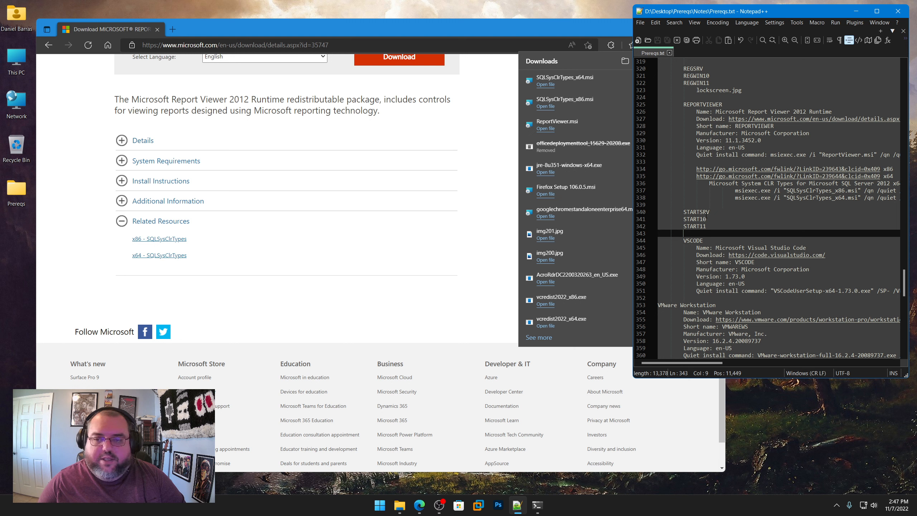
{"action": "scroll", "coordinate": [704, 214], "scroll_direction": "down", "scroll_amount": 3}
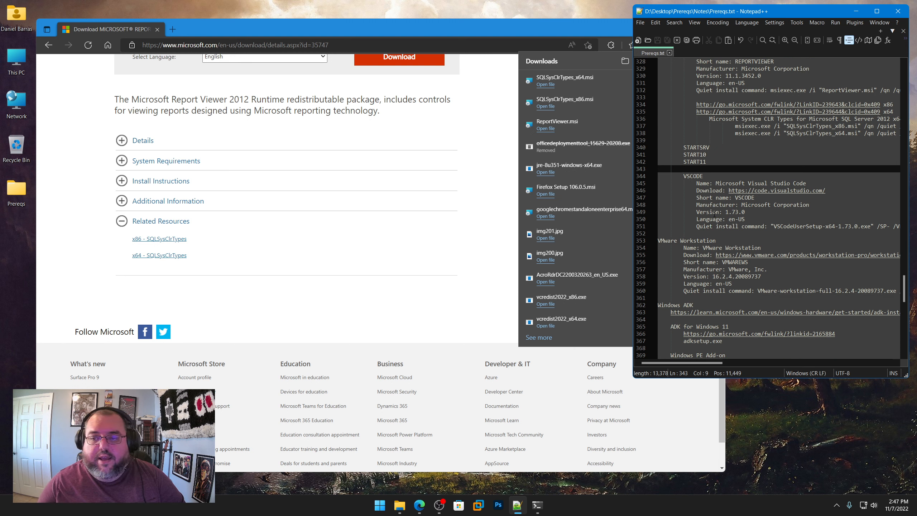
{"action": "right_click", "coordinate": [769, 192]}
{"action": "left_click", "coordinate": [370, 45]}
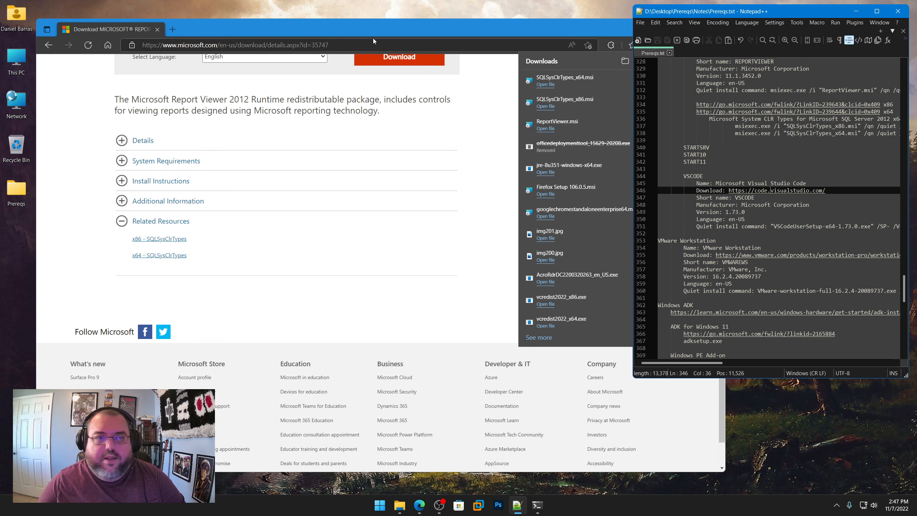
{"action": "key", "text": "ctrl+v"}
{"action": "key", "text": "Return"}
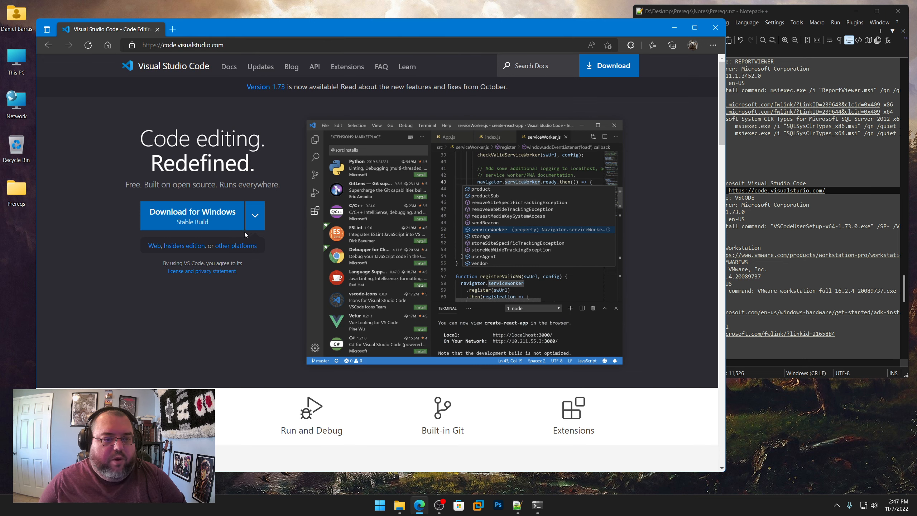
Step: Download the 64-bit Windows System Installer of Visual Studio Code and save it in Tools\Deploy\VSCODE as VSCodeSetup-x64-1.73.0.exe
{"action": "scroll", "coordinate": [216, 280], "scroll_direction": "down", "scroll_amount": 15}
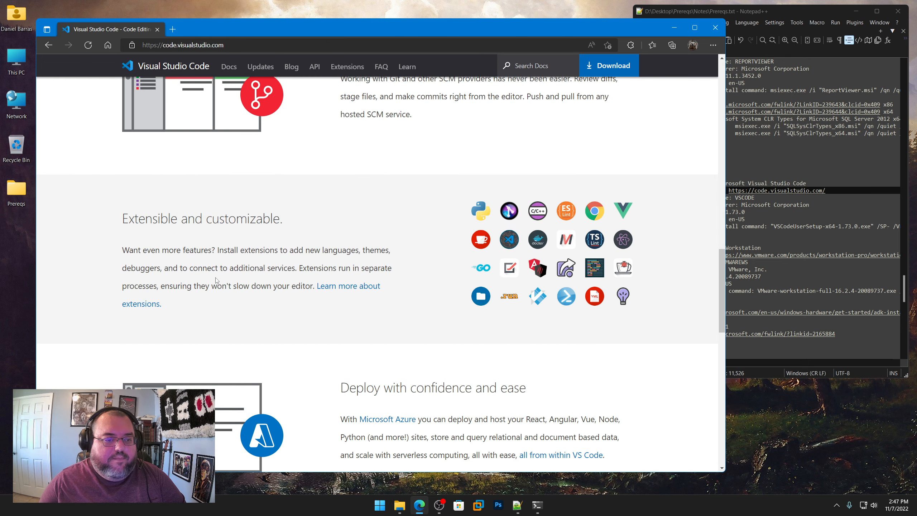
{"action": "scroll", "coordinate": [215, 280], "scroll_direction": "down", "scroll_amount": 20}
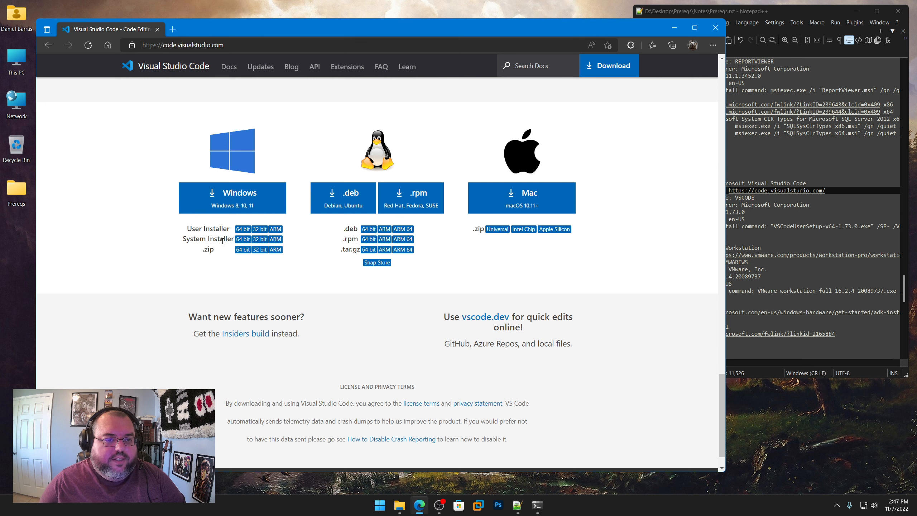
{"action": "left_click", "coordinate": [242, 239]}
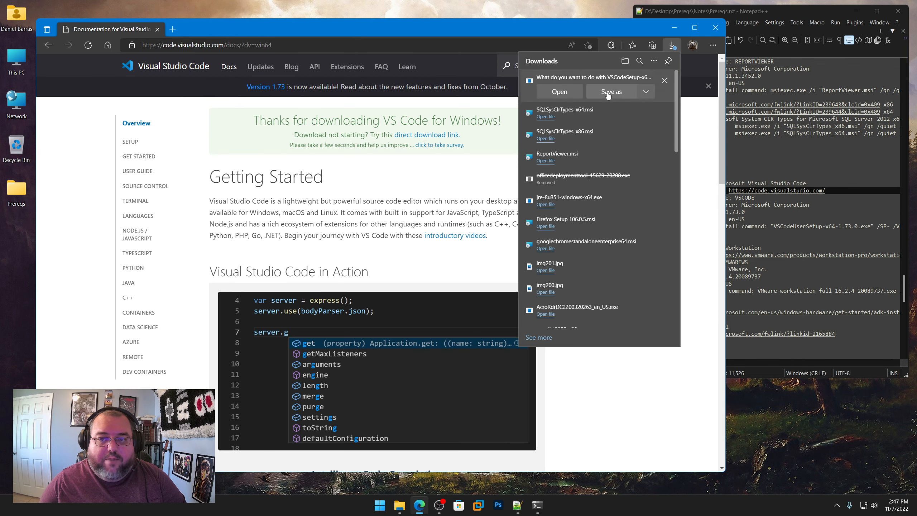
{"action": "left_click", "coordinate": [610, 93]}
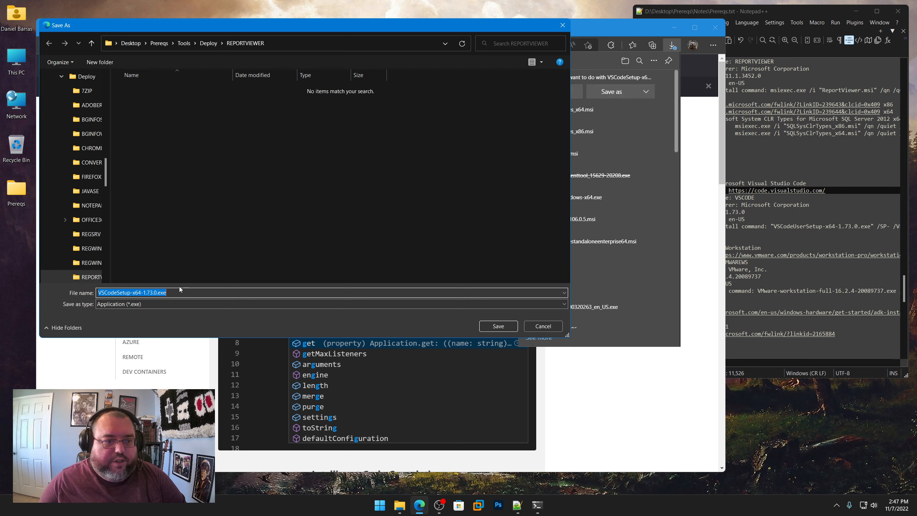
{"action": "left_click", "coordinate": [747, 206]}
{"action": "left_click_drag", "start_coordinate": [744, 212], "coordinate": [732, 212]}
{"action": "left_click", "coordinate": [209, 43]}
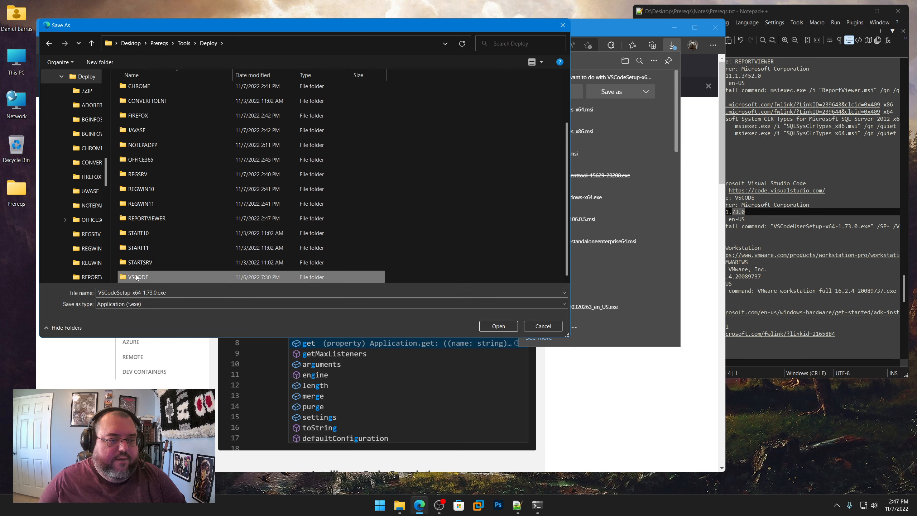
{"action": "double_click", "coordinate": [139, 276]}
{"action": "left_click", "coordinate": [498, 326]}
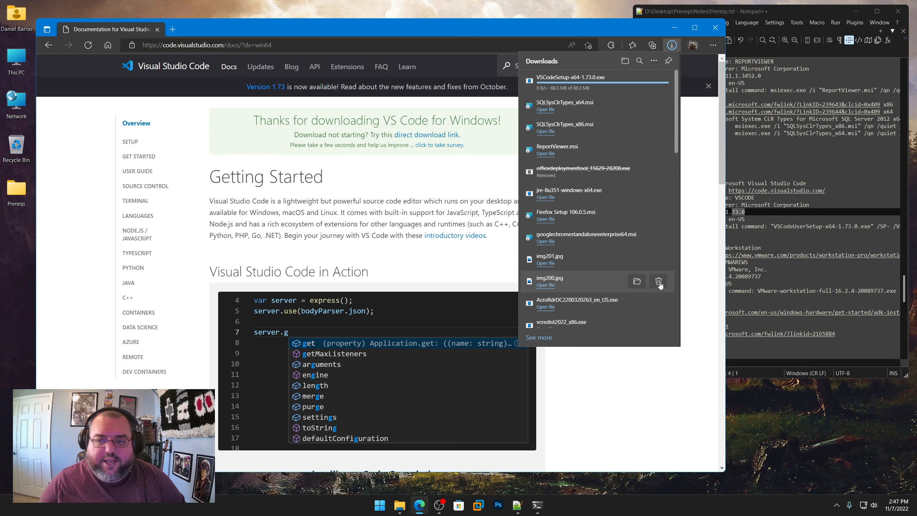
Step: Copy the VMware Workstation download link from Prereqs.txt and open the workstation-pro-evaluation.html page in the browser
{"action": "left_click", "coordinate": [778, 231]}
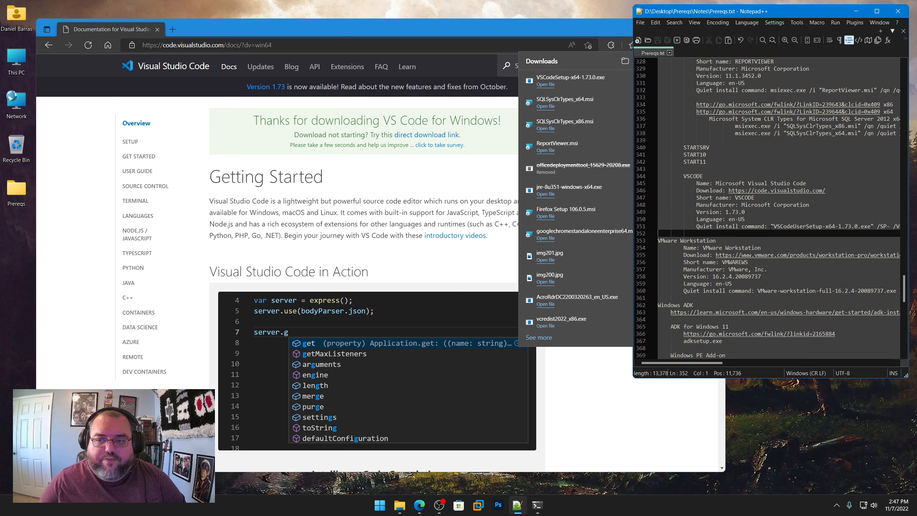
{"action": "scroll", "coordinate": [765, 222], "scroll_direction": "down", "scroll_amount": 4}
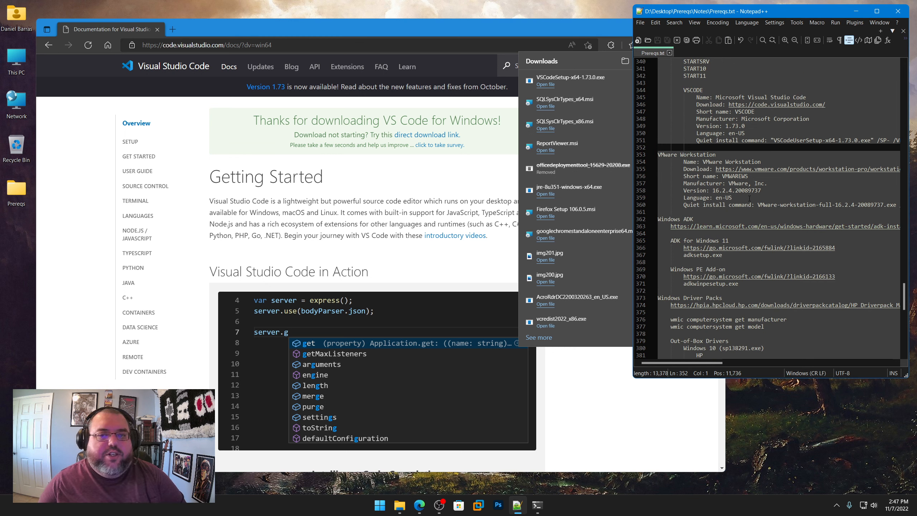
{"action": "right_click", "coordinate": [758, 169]}
{"action": "left_click", "coordinate": [783, 184]}
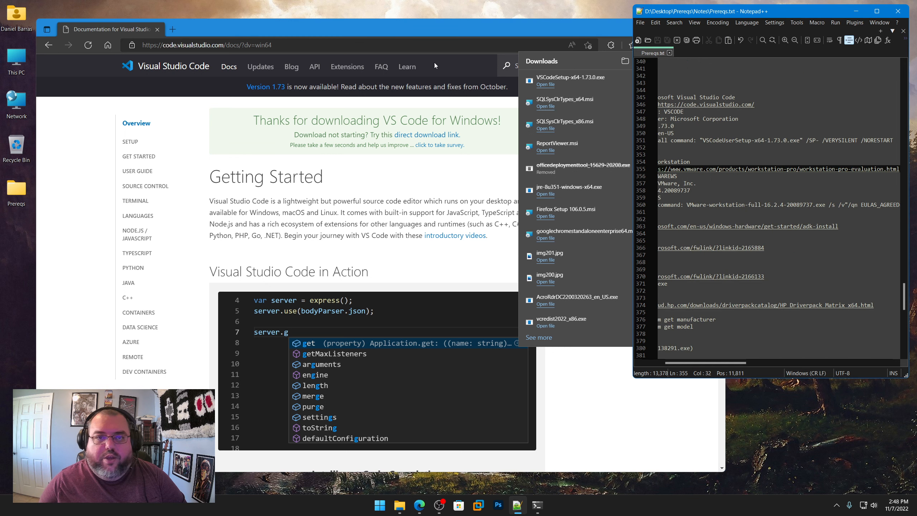
{"action": "left_click", "coordinate": [404, 46]}
{"action": "type", "text": "https://www.vmware.com/products/workstation-pro/workstation-pro-evaluation.html"}
{"action": "key", "text": "Return"}
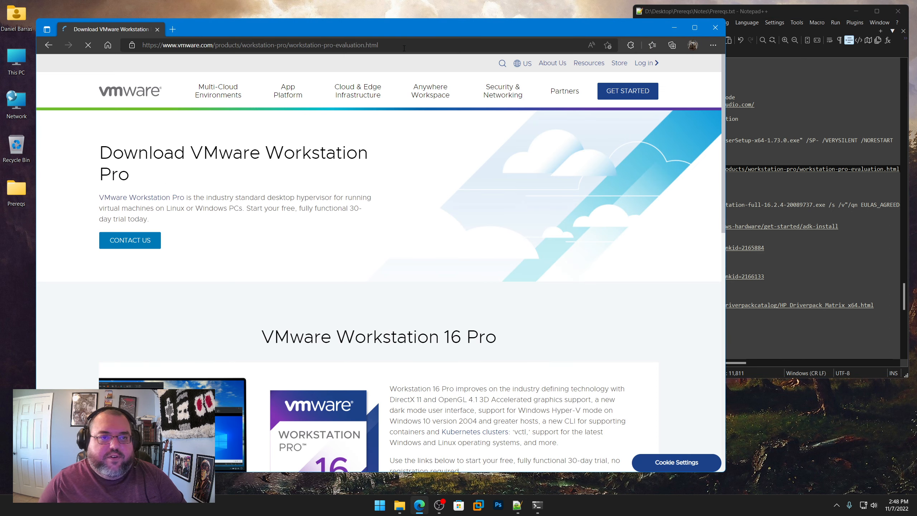
Step: Download Workstation 16 Pro for Windows and save VMware-workstation-full-16.2.4-20089737.exe in the Prereqs folder's VMware Workstation subfolder
{"action": "scroll", "coordinate": [461, 180], "scroll_direction": "down", "scroll_amount": 5}
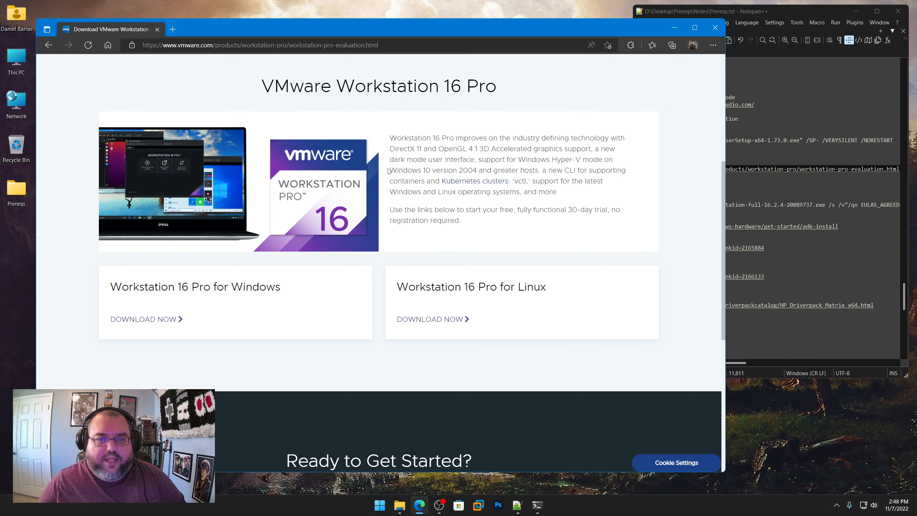
{"action": "scroll", "coordinate": [388, 171], "scroll_direction": "up", "scroll_amount": 5}
{"action": "scroll", "coordinate": [382, 180], "scroll_direction": "down", "scroll_amount": 5}
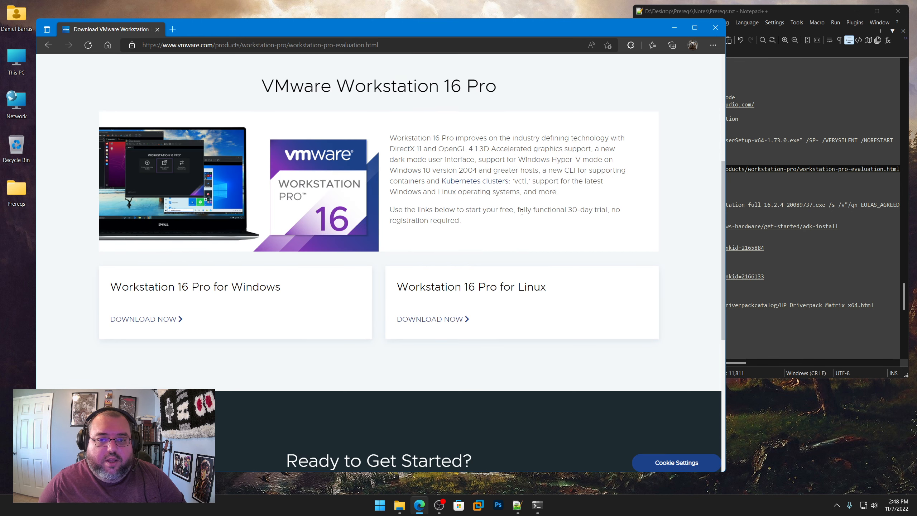
{"action": "left_click_drag", "start_coordinate": [521, 212], "coordinate": [588, 211]}
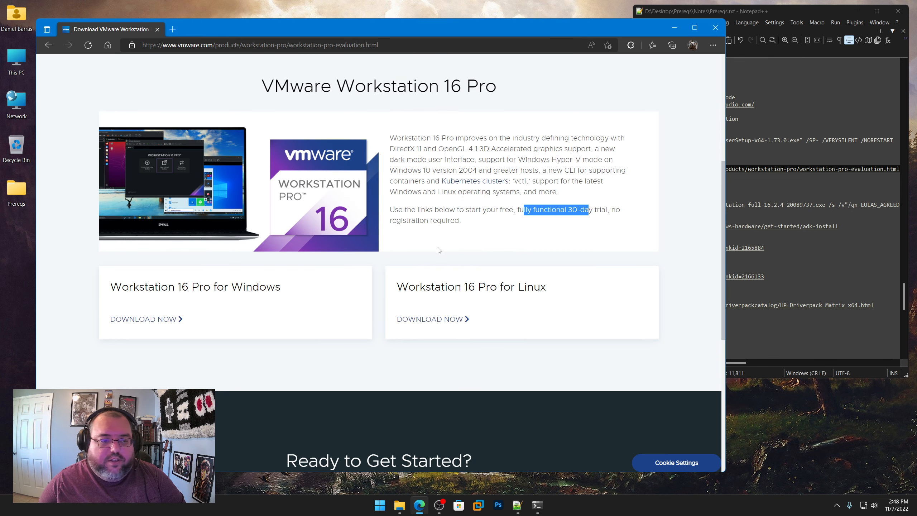
{"action": "left_click", "coordinate": [148, 319]}
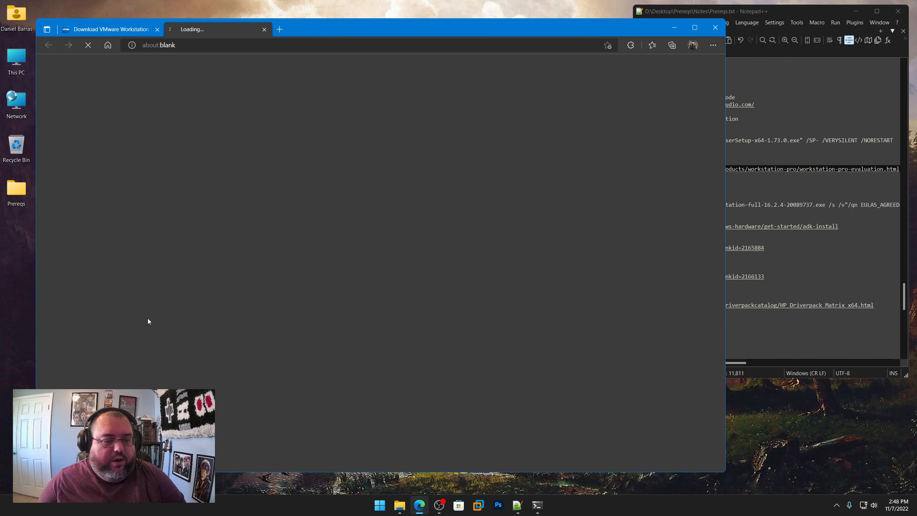
{"action": "left_click", "coordinate": [618, 92]}
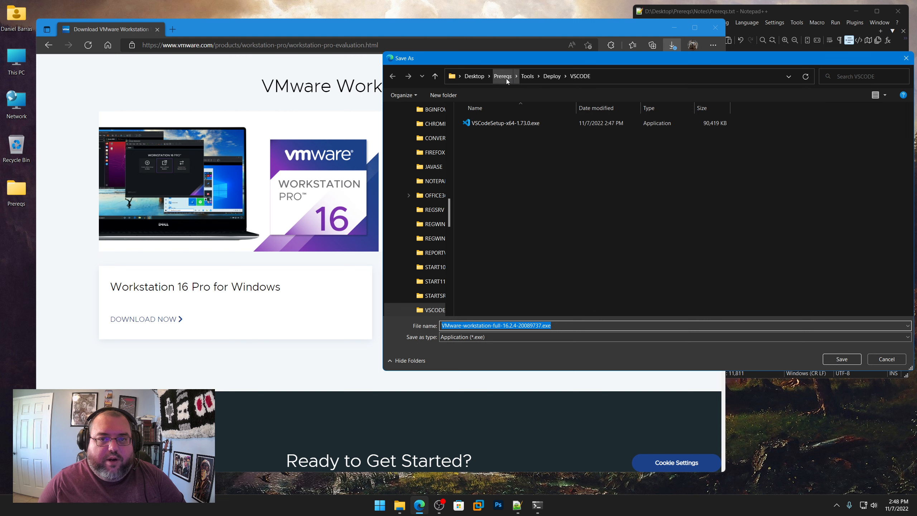
{"action": "left_click", "coordinate": [505, 79]}
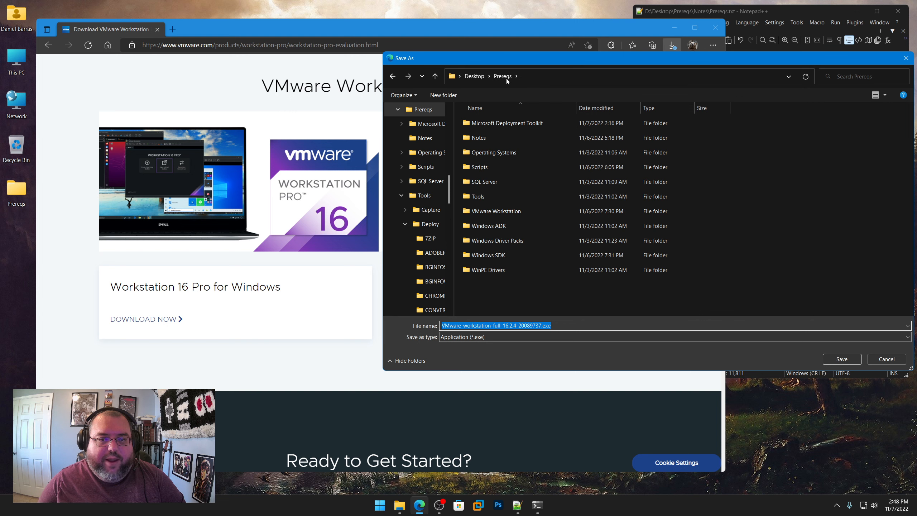
{"action": "double_click", "coordinate": [500, 211]}
{"action": "left_click", "coordinate": [851, 358]}
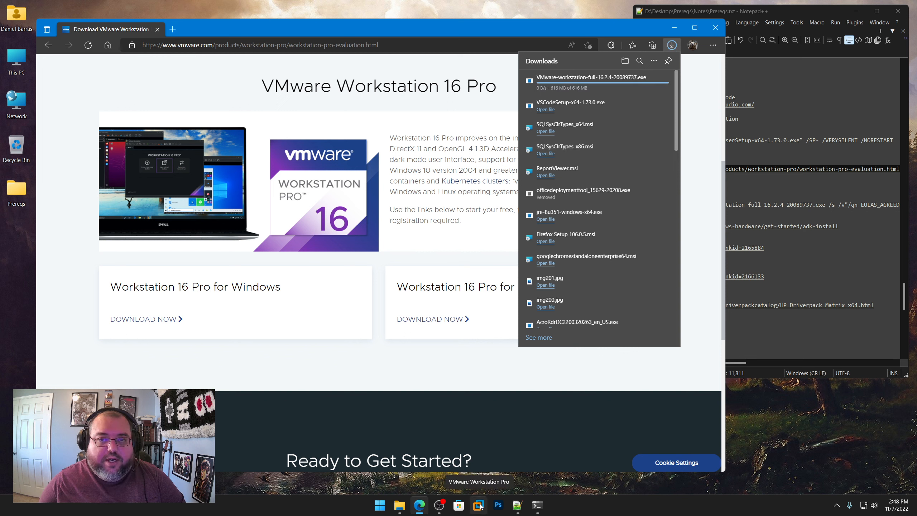
Step: Check the VMware Workstation version entry in Prereqs.txt, then look over the Windows ADK and Windows PE Add-on entries
{"action": "left_click", "coordinate": [800, 31]}
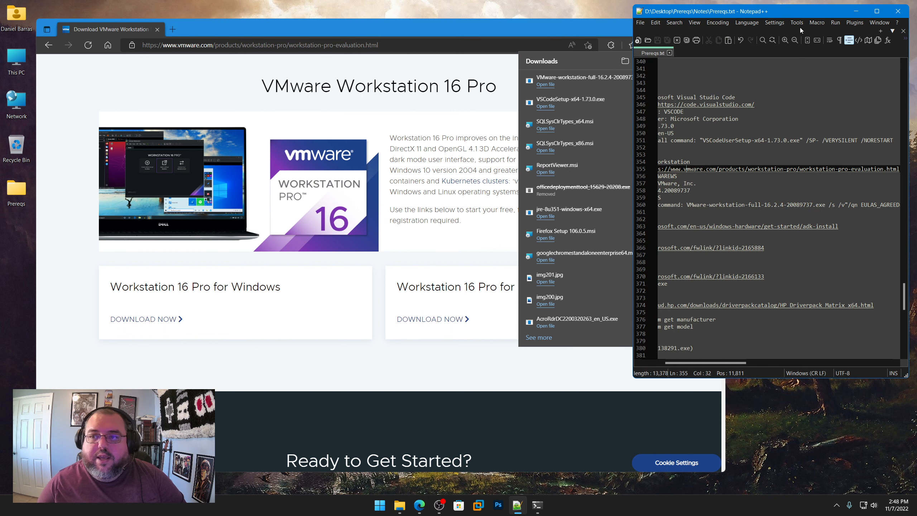
{"action": "left_click_drag", "start_coordinate": [744, 363], "coordinate": [717, 363]}
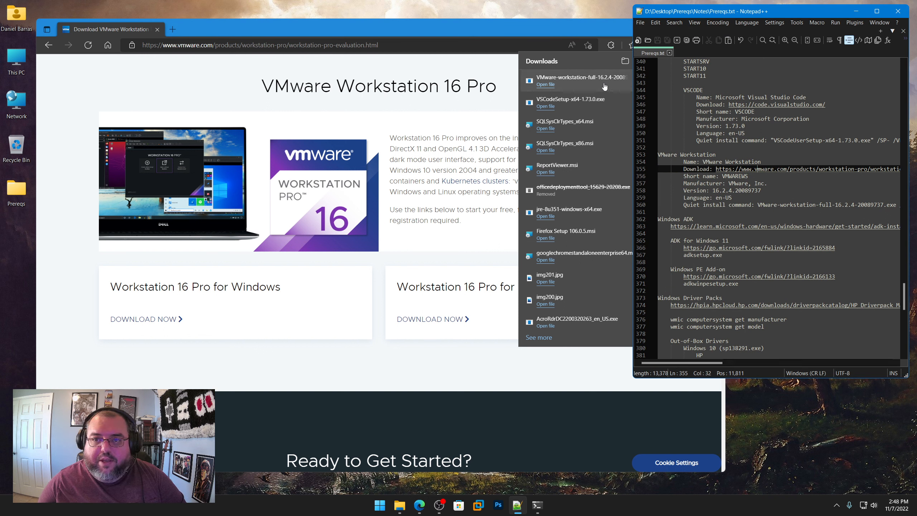
{"action": "left_click_drag", "start_coordinate": [732, 190], "coordinate": [719, 190]}
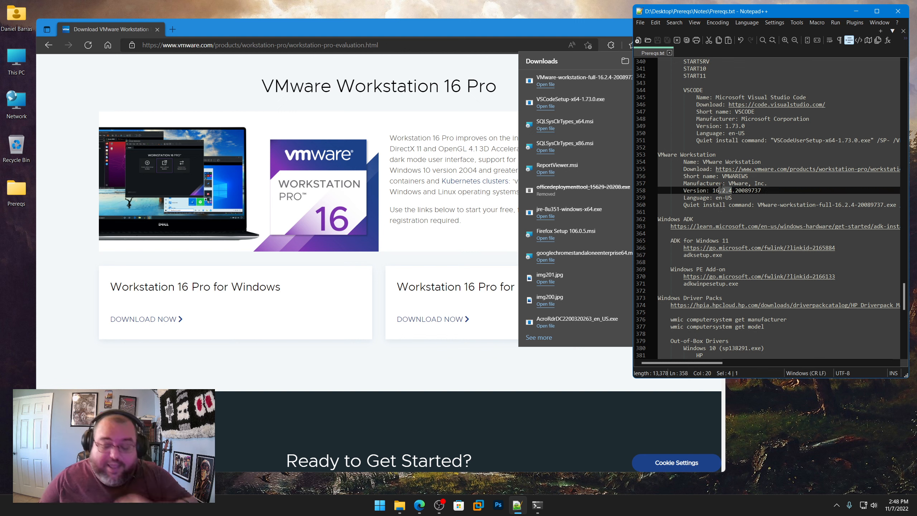
{"action": "scroll", "coordinate": [732, 188], "scroll_direction": "down", "scroll_amount": 2}
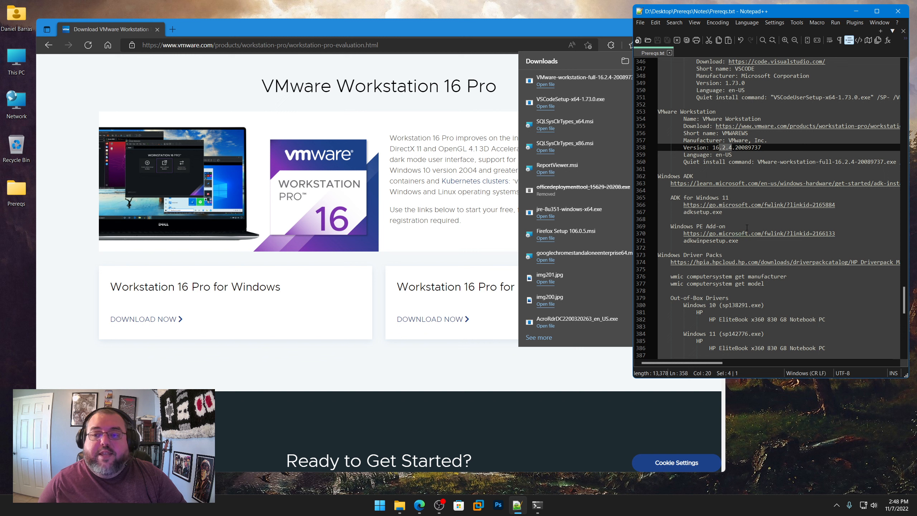
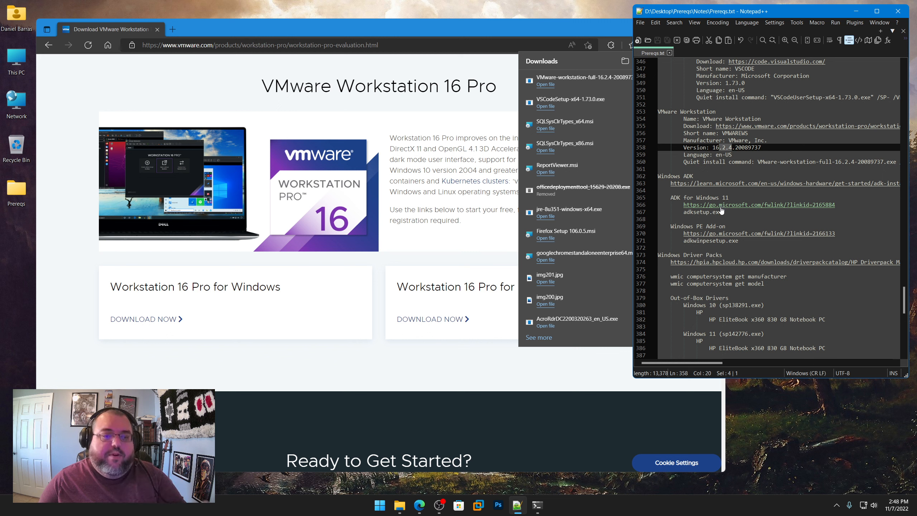
Step: Open the Windows ADK link from the notes in the browser and review the Windows 11, version 22H2 and other ADK downloads
{"action": "right_click", "coordinate": [739, 183]}
{"action": "left_click", "coordinate": [764, 199]}
{"action": "left_click", "coordinate": [368, 46]}
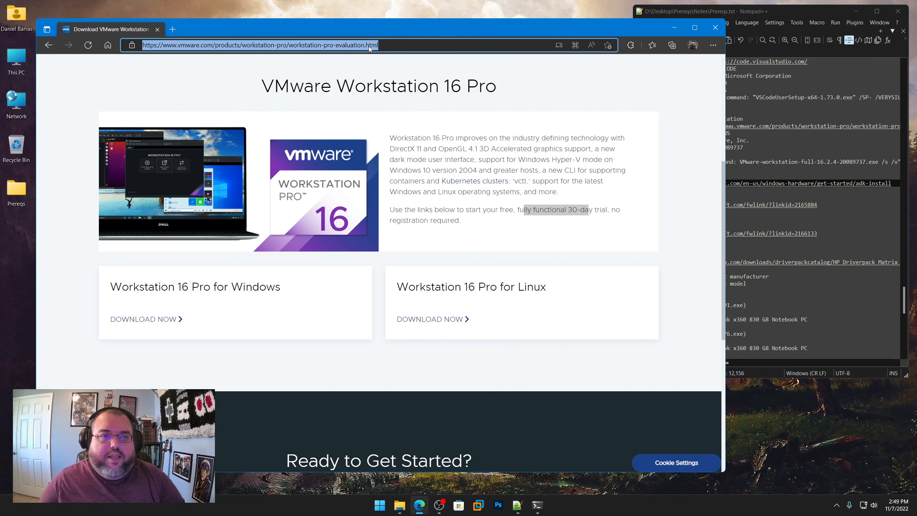
{"action": "key", "text": "ctrl+v"}
{"action": "key", "text": "Return"}
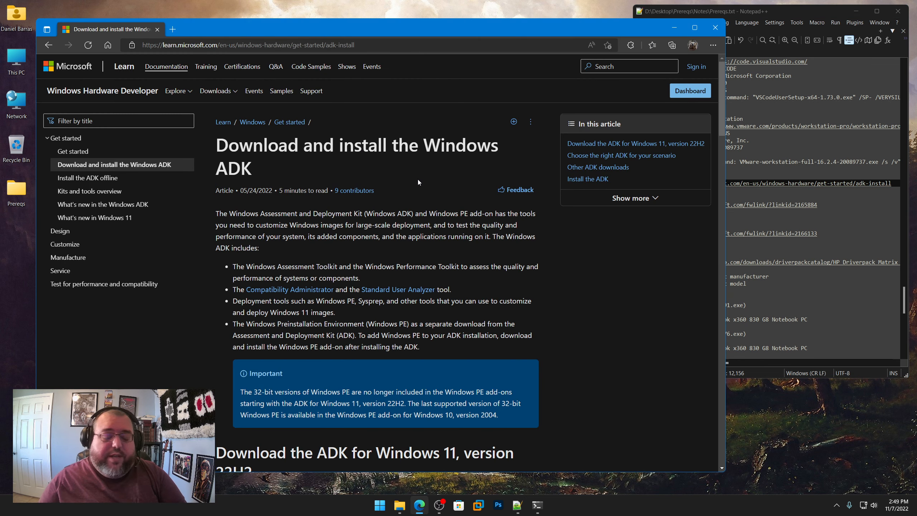
{"action": "scroll", "coordinate": [411, 204], "scroll_direction": "down", "scroll_amount": 5}
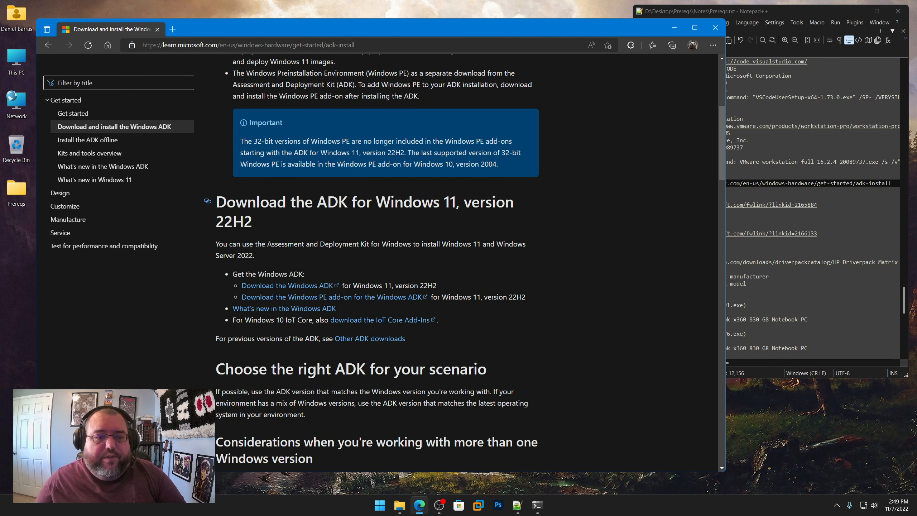
{"action": "left_click_drag", "start_coordinate": [219, 205], "coordinate": [263, 224]}
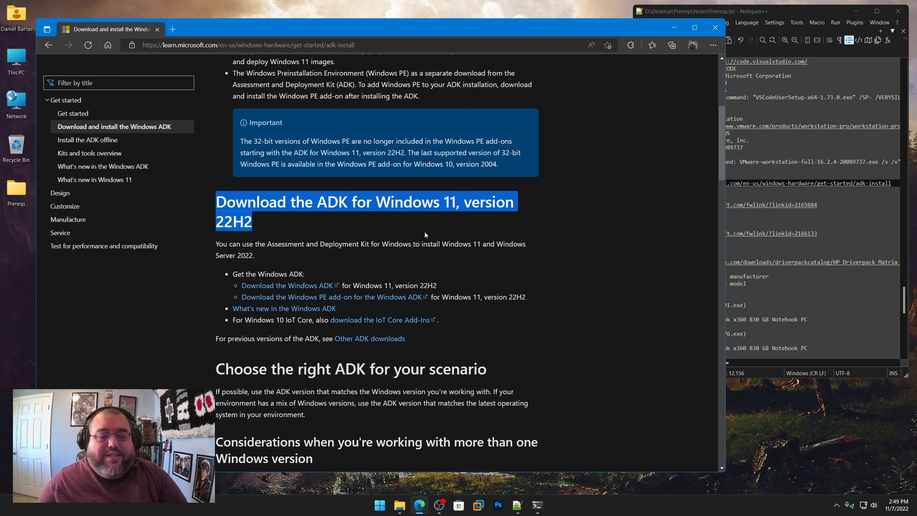
{"action": "scroll", "coordinate": [424, 234], "scroll_direction": "down", "scroll_amount": 10}
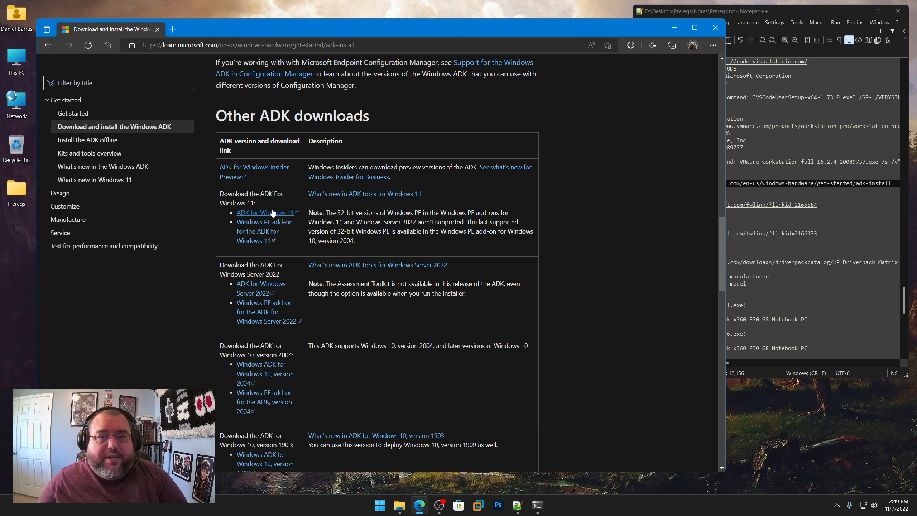
Step: Copy the ADK for Windows 11 link from the notes and open it in the browser to request adksetup.exe
{"action": "left_click", "coordinate": [793, 196]}
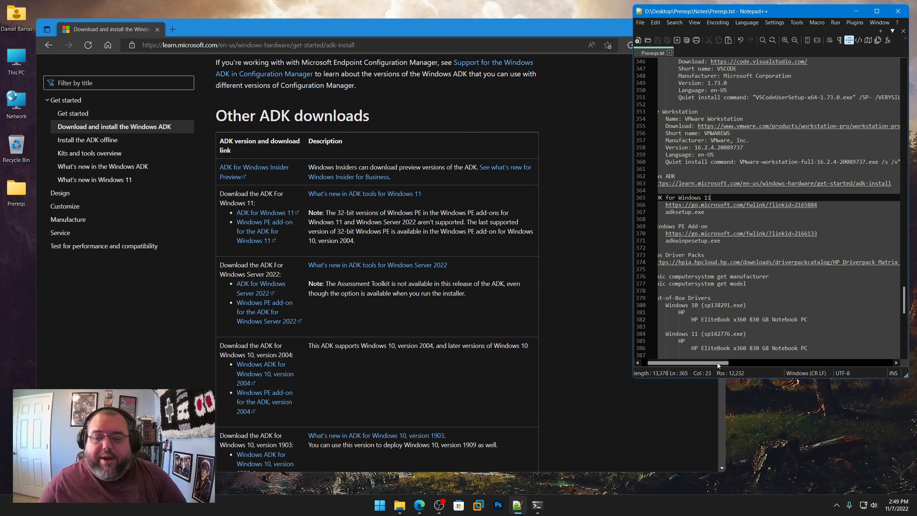
{"action": "left_click_drag", "start_coordinate": [717, 363], "coordinate": [669, 367]}
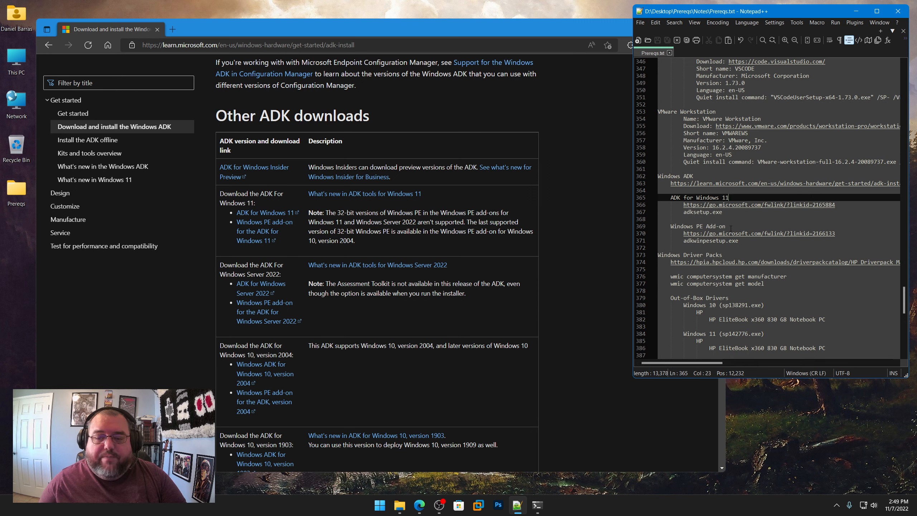
{"action": "right_click", "coordinate": [768, 208]}
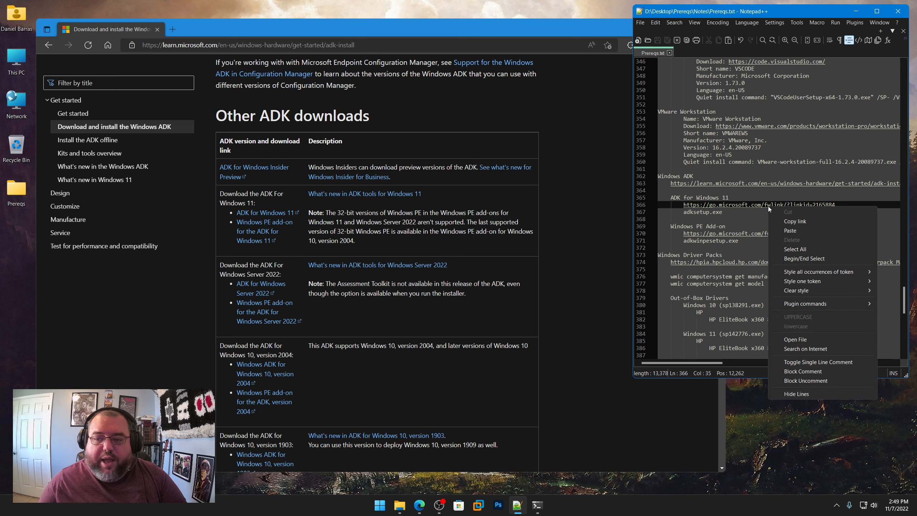
{"action": "left_click", "coordinate": [786, 222]}
{"action": "left_click", "coordinate": [356, 44]}
{"action": "key", "text": "ctrl+v"}
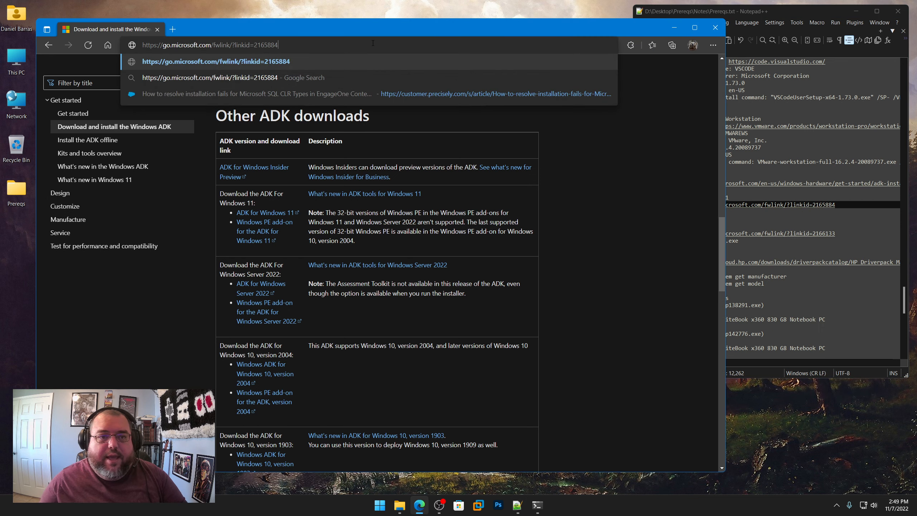
{"action": "key", "text": "Return"}
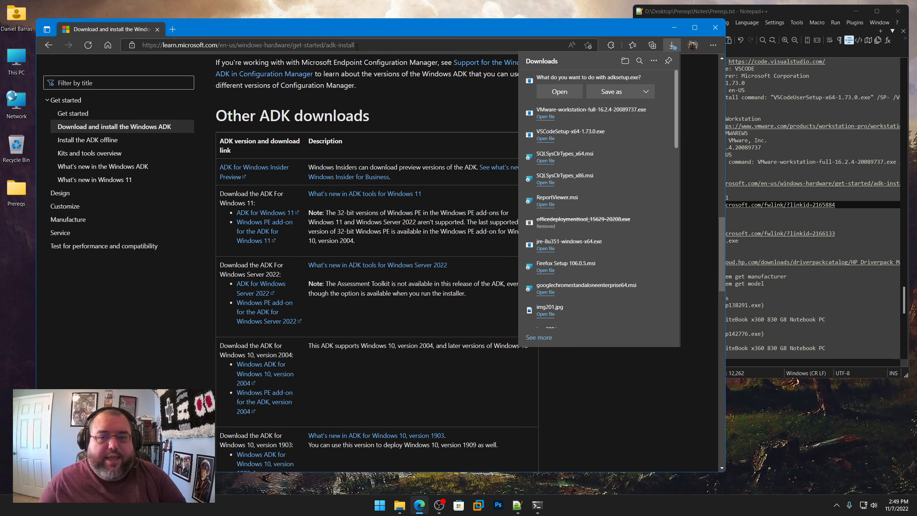
Step: Save adksetup.exe into the Prereqs\Windows ADK\ADK for Windows 11 folder
{"action": "left_click", "coordinate": [621, 95]}
{"action": "left_click", "coordinate": [159, 42]}
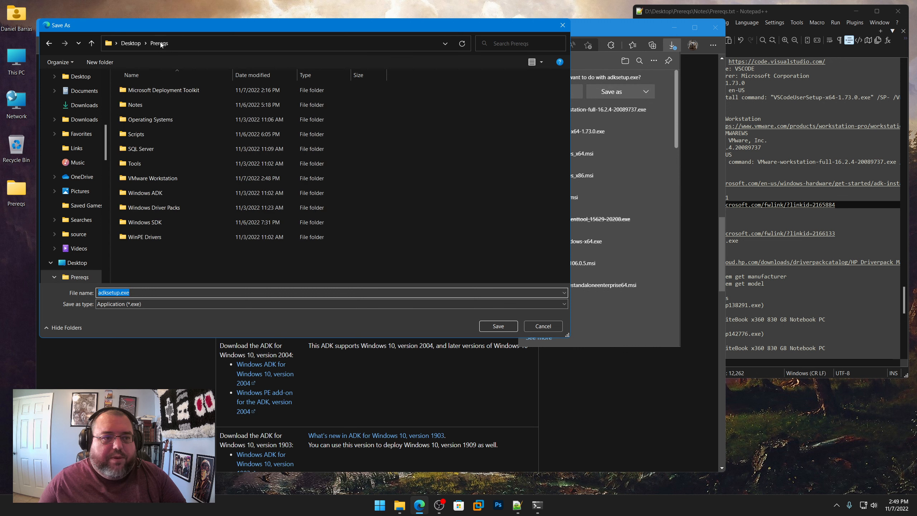
{"action": "double_click", "coordinate": [146, 194]}
{"action": "double_click", "coordinate": [147, 89]}
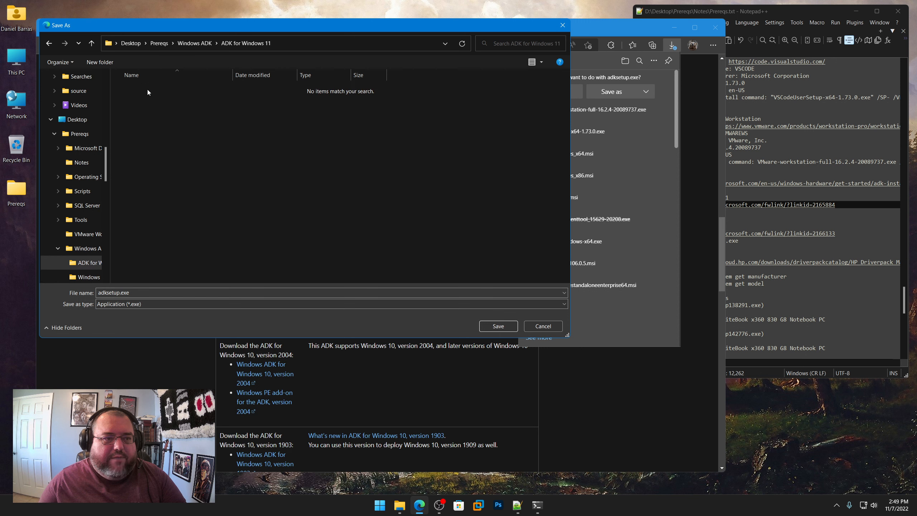
{"action": "left_click", "coordinate": [504, 328]}
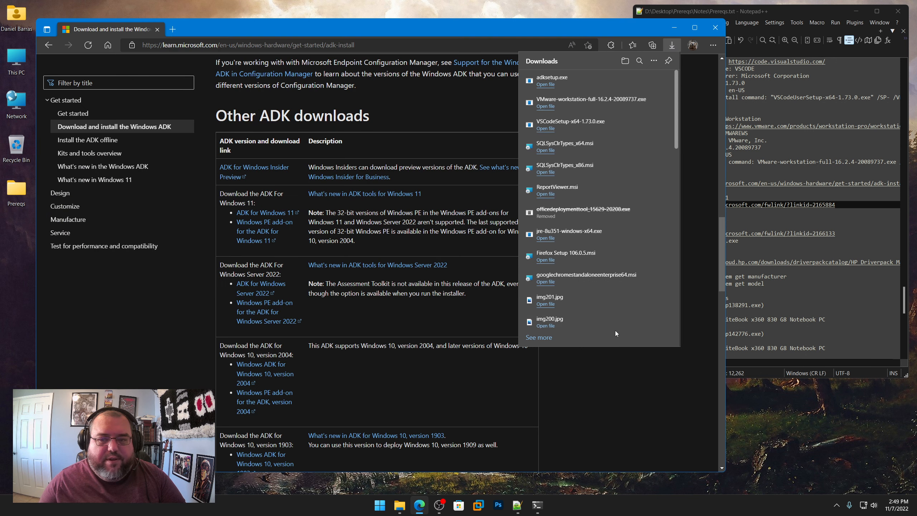
Step: Copy the Windows PE Add-on link from the notes and open it in the browser to request adkwinpesetup.exe
{"action": "left_click_drag", "start_coordinate": [835, 233], "coordinate": [684, 233]}
{"action": "right_click", "coordinate": [700, 236]}
{"action": "left_click", "coordinate": [709, 248]}
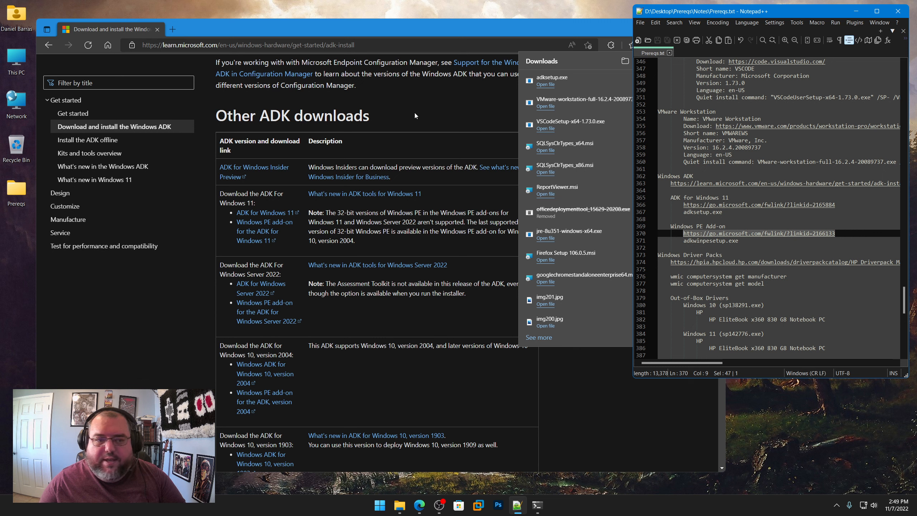
{"action": "left_click", "coordinate": [346, 46]}
{"action": "key", "text": "ctrl+v"}
{"action": "key", "text": "Return"}
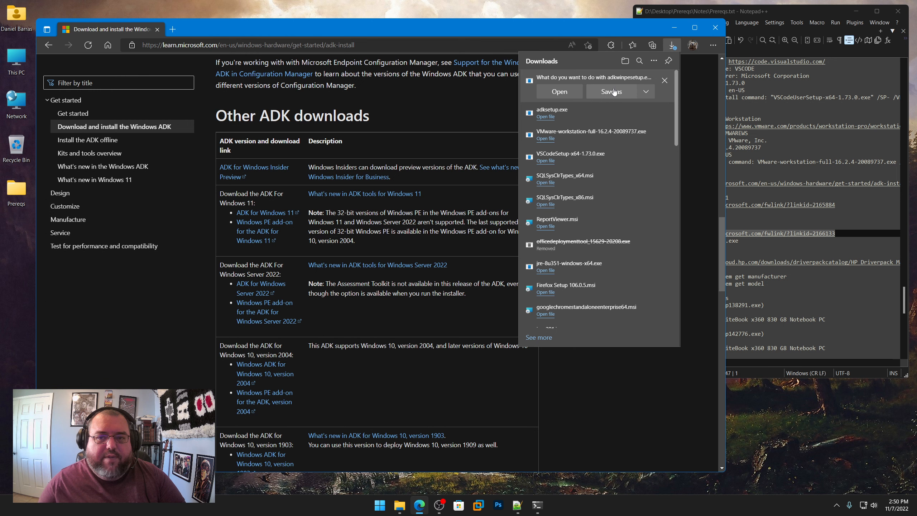
Step: Save adkwinpesetup.exe into the Prereqs\Windows ADK\Windows PE Add-on folder
{"action": "left_click", "coordinate": [613, 92]}
{"action": "left_click", "coordinate": [204, 46]}
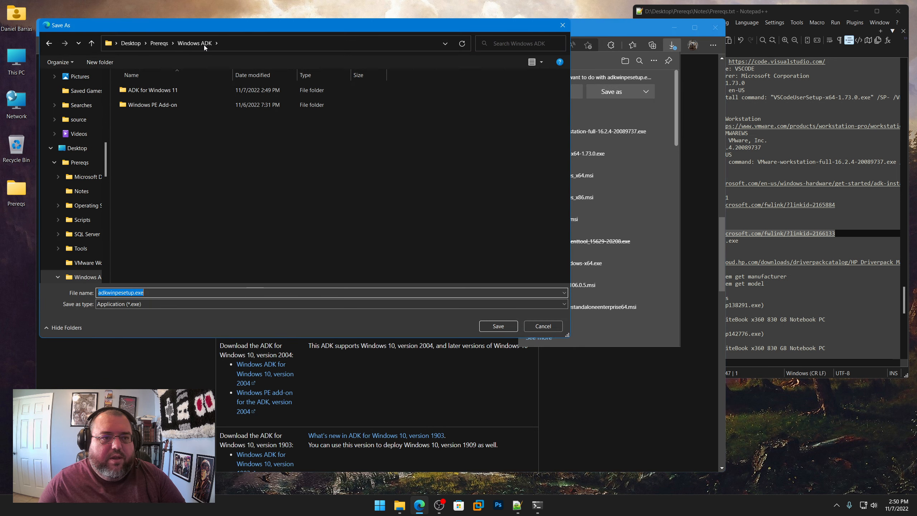
{"action": "double_click", "coordinate": [152, 104]}
{"action": "left_click", "coordinate": [498, 326]}
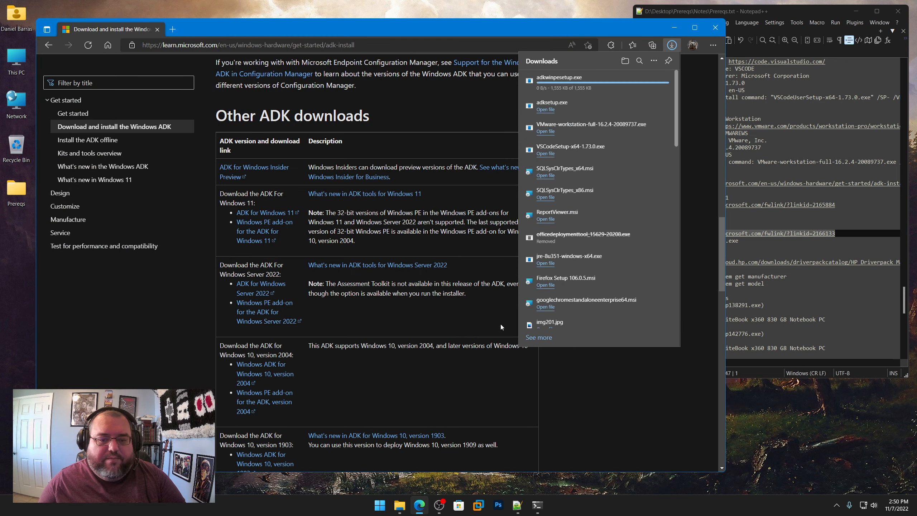
Step: Minimize the browser and close the open PowerShell window
{"action": "left_click", "coordinate": [674, 28]}
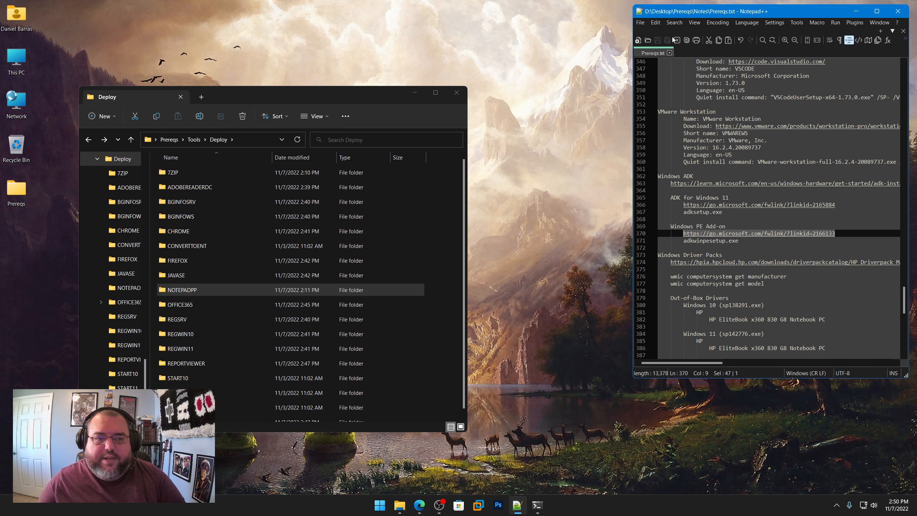
{"action": "left_click", "coordinate": [545, 507]}
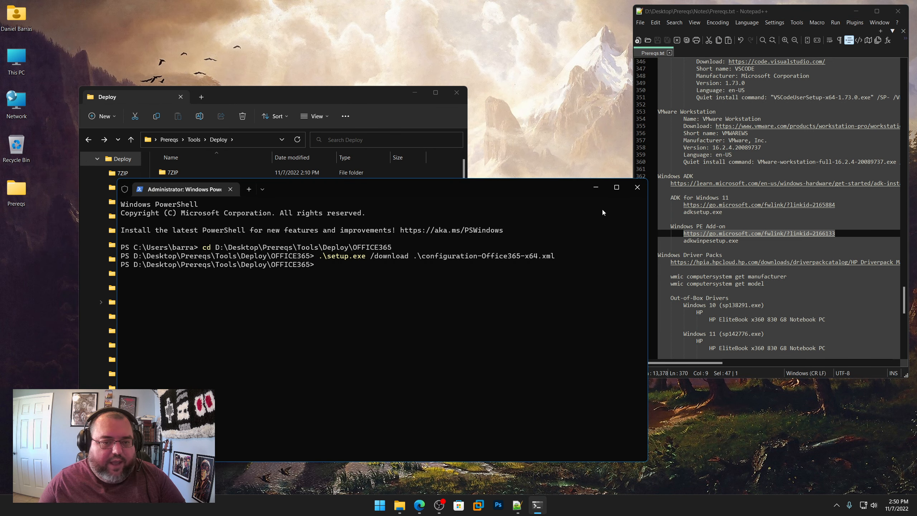
{"action": "left_click", "coordinate": [635, 188]}
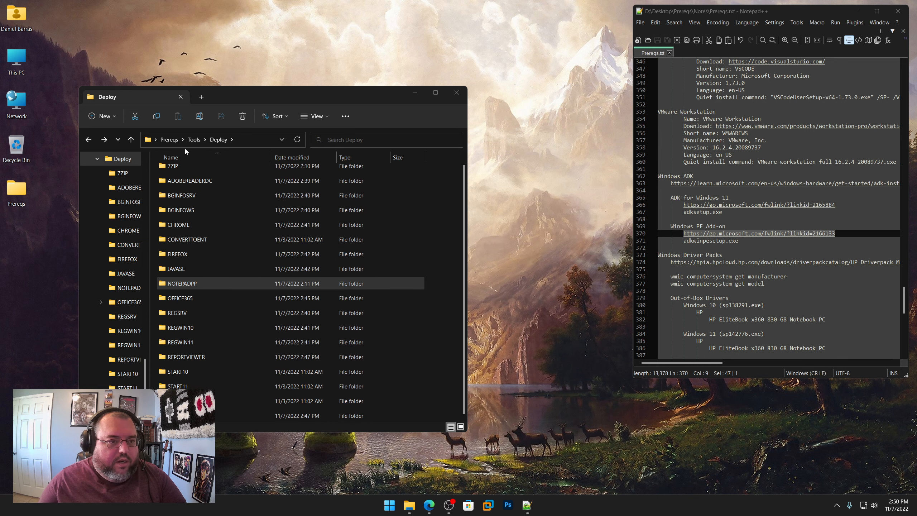
Step: Go to Prereqs\Windows ADK\ADK for Windows 11 in File Explorer and run adksetup.exe as administrator
{"action": "left_click", "coordinate": [171, 140]}
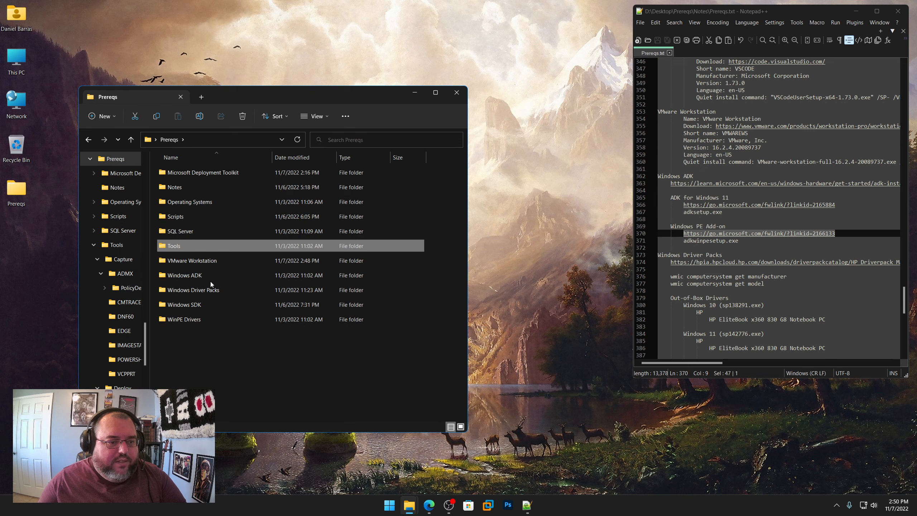
{"action": "double_click", "coordinate": [199, 276]}
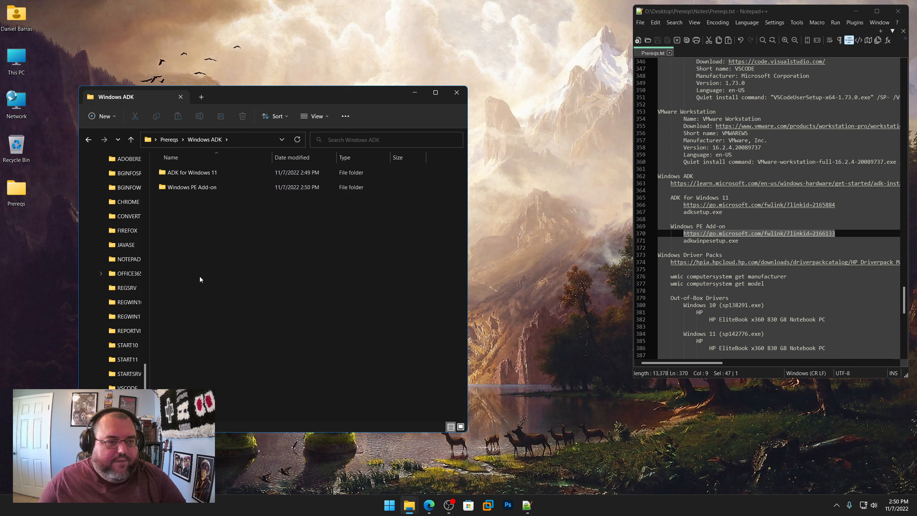
{"action": "double_click", "coordinate": [192, 173]}
{"action": "right_click", "coordinate": [192, 174]}
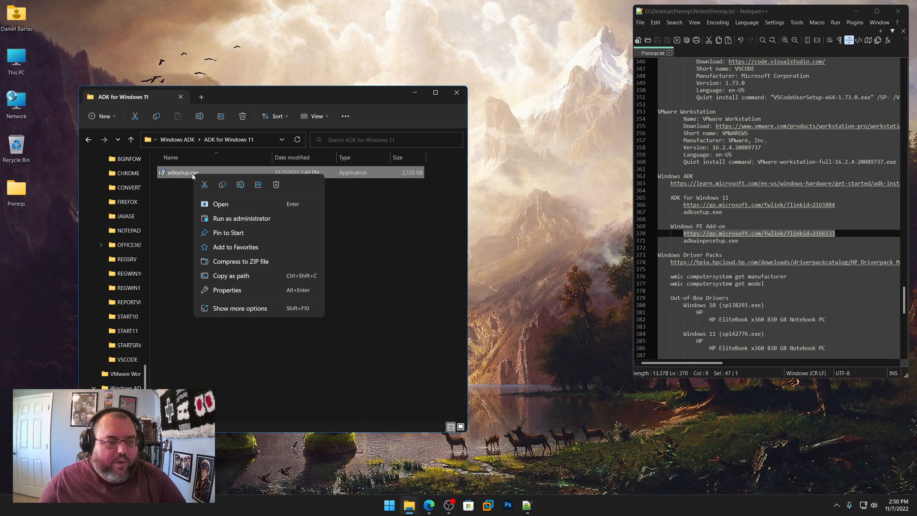
{"action": "left_click", "coordinate": [221, 218]}
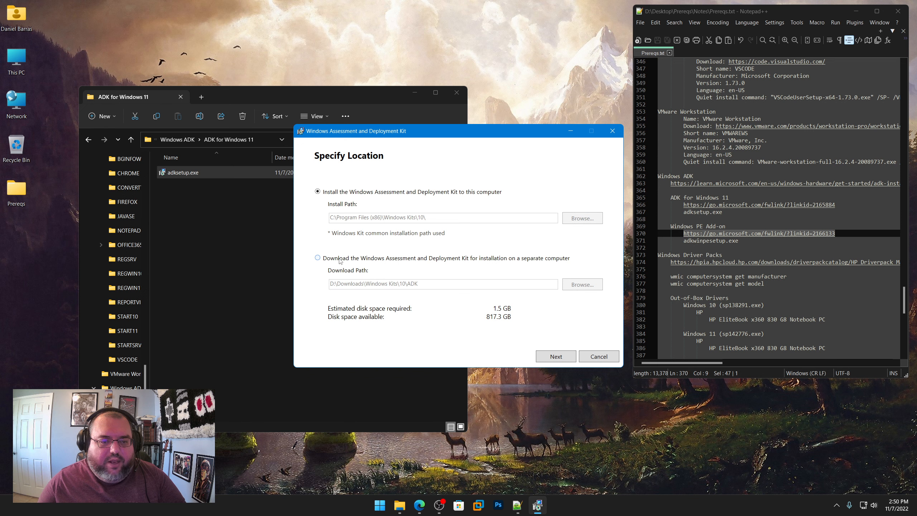
Step: Choose to download the kit for a separate computer, with the download path D:\Desktop\Prereqs\Windows ADK\ADK for Windows 11
{"action": "left_click", "coordinate": [340, 261]}
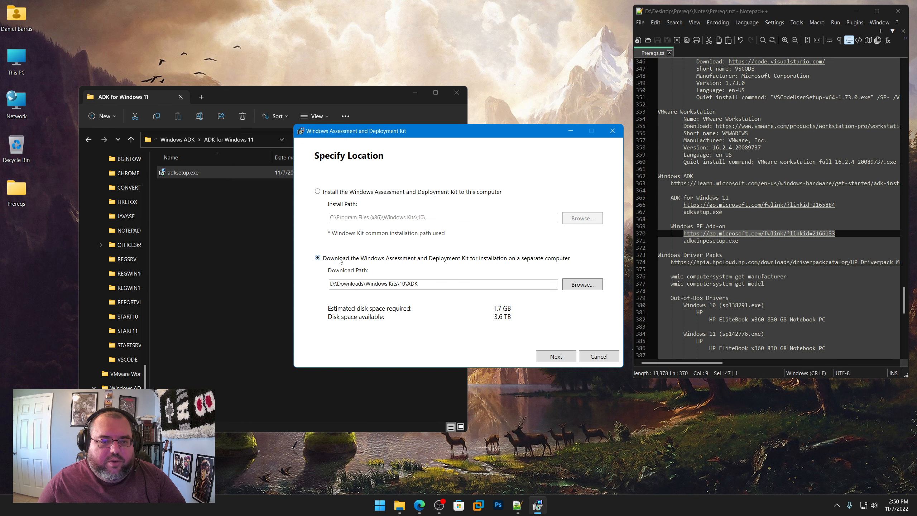
{"action": "left_click", "coordinate": [224, 139]}
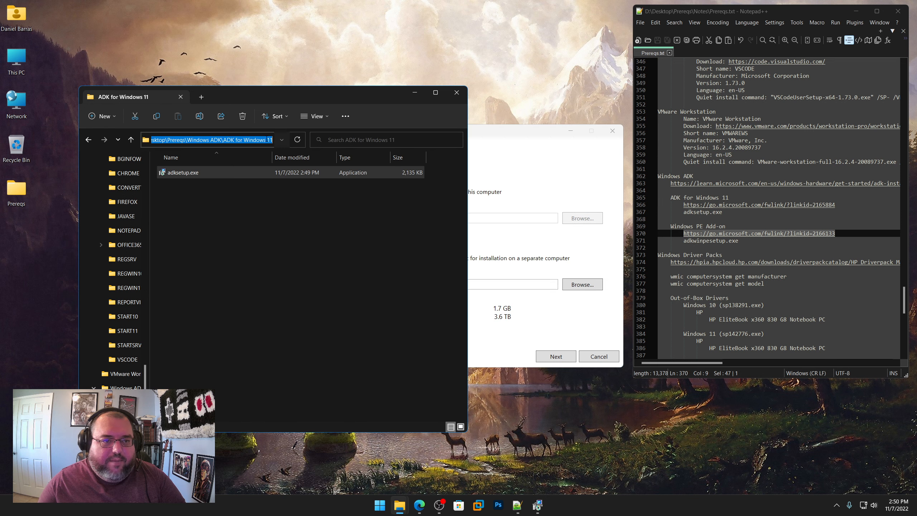
{"action": "right_click", "coordinate": [218, 139]}
{"action": "left_click", "coordinate": [236, 169]}
{"action": "left_click", "coordinate": [515, 154]}
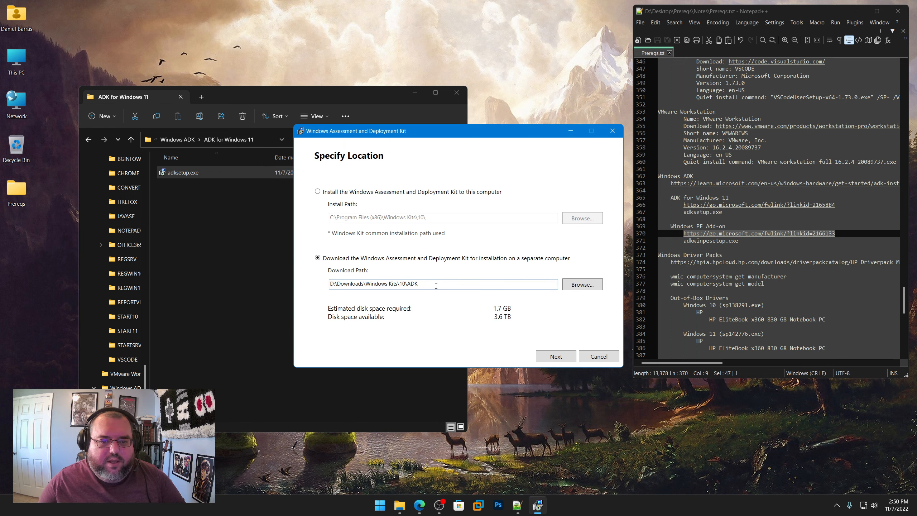
{"action": "left_click", "coordinate": [490, 286]}
{"action": "key", "text": "ctrl+a"}
{"action": "key", "text": "ctrl+v"}
{"action": "left_click", "coordinate": [558, 355]}
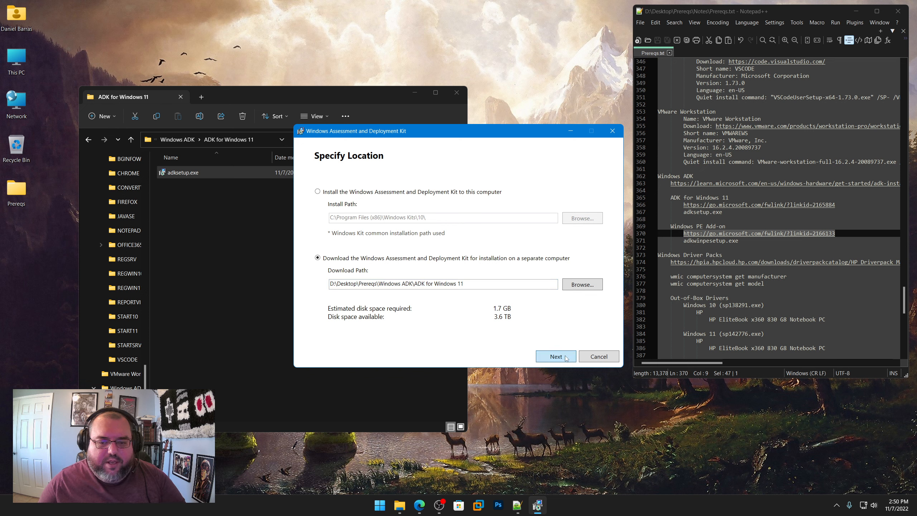
Step: Decline Windows Kits insights collection, download the Windows Assessment and Deployment Kit features, and close the setup window
{"action": "left_click", "coordinate": [340, 304]}
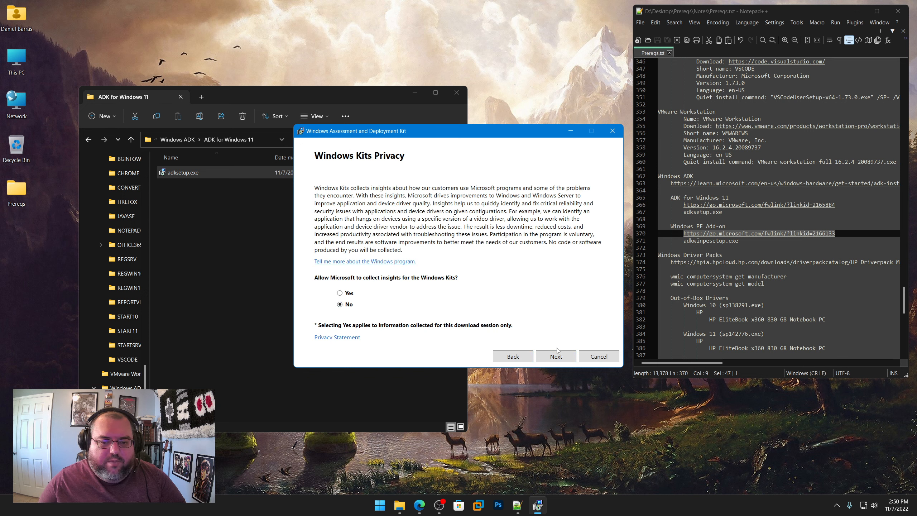
{"action": "left_click", "coordinate": [559, 355]}
{"action": "left_click", "coordinate": [560, 356]}
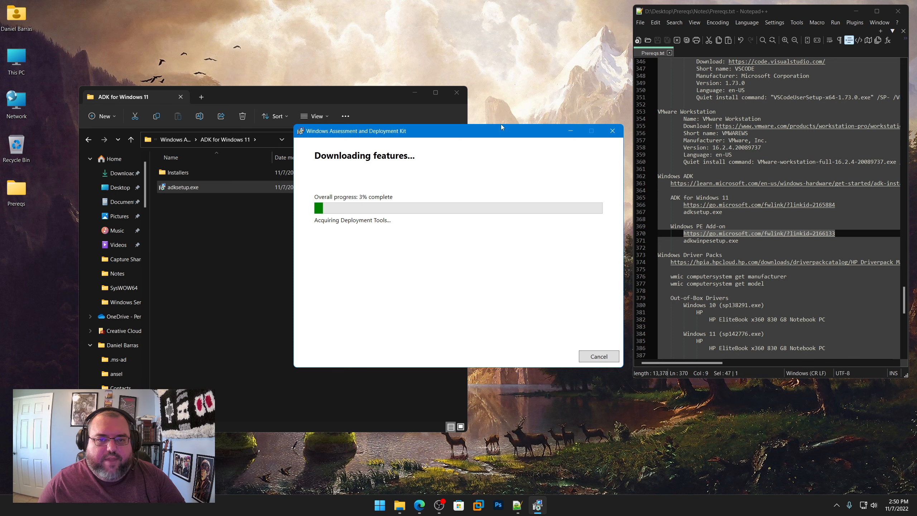
{"action": "left_click_drag", "start_coordinate": [500, 131], "coordinate": [236, 37]}
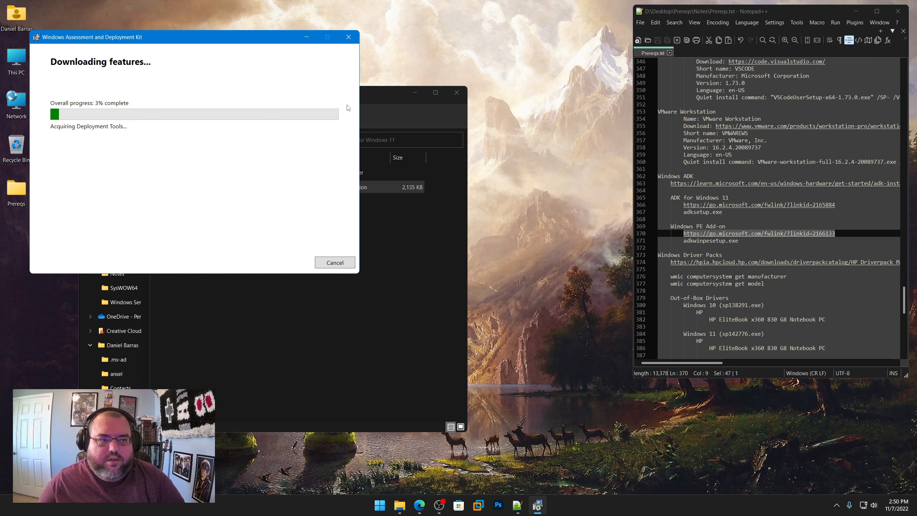
{"action": "left_click", "coordinate": [560, 360]}
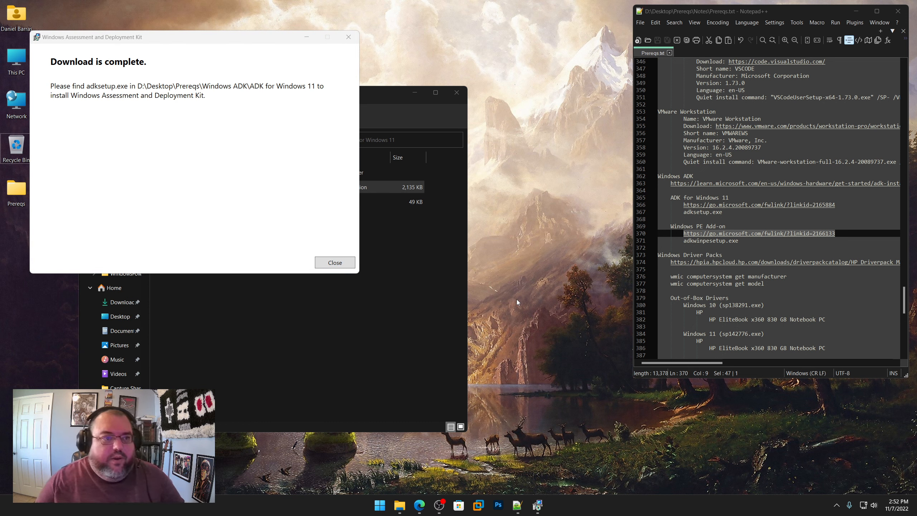
{"action": "left_click", "coordinate": [348, 263]}
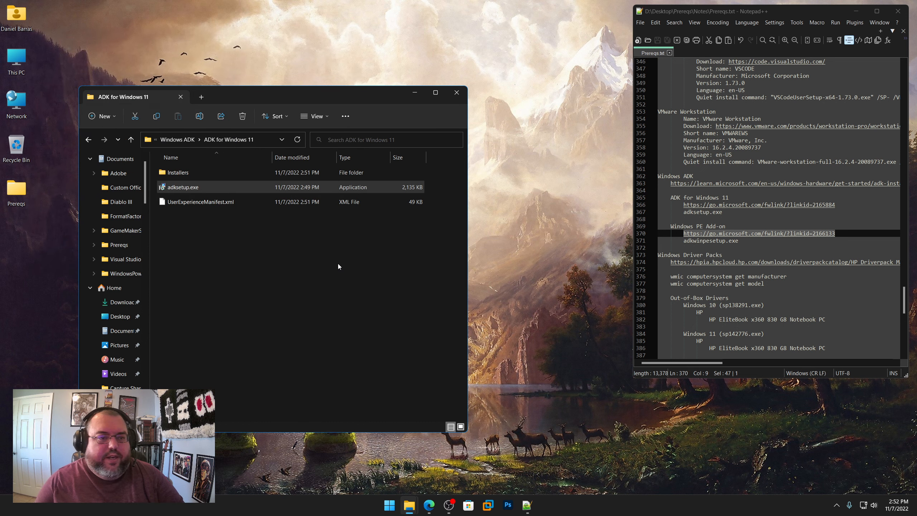
Step: Go to the Windows PE Add-on folder inside Windows ADK and run adkwinpesetup.exe as administrator
{"action": "left_click", "coordinate": [178, 144]}
{"action": "double_click", "coordinate": [205, 188]}
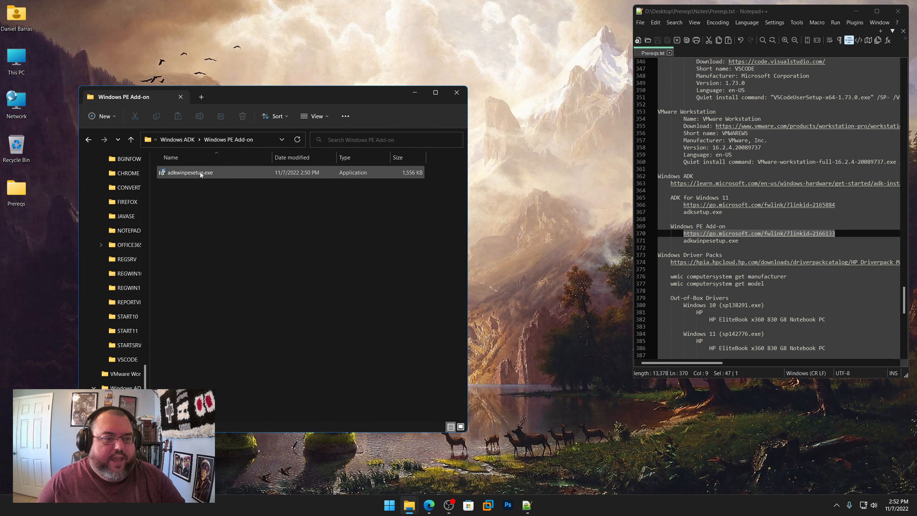
{"action": "right_click", "coordinate": [200, 172]}
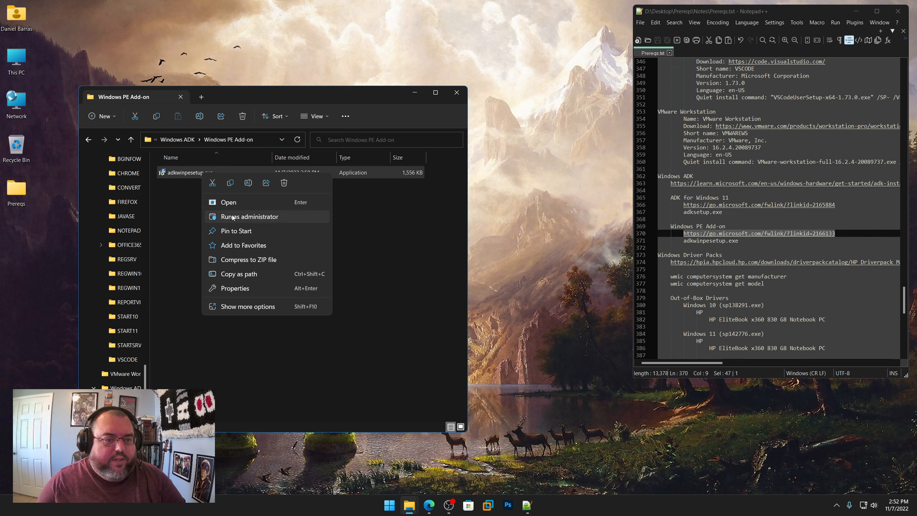
{"action": "left_click", "coordinate": [209, 216]}
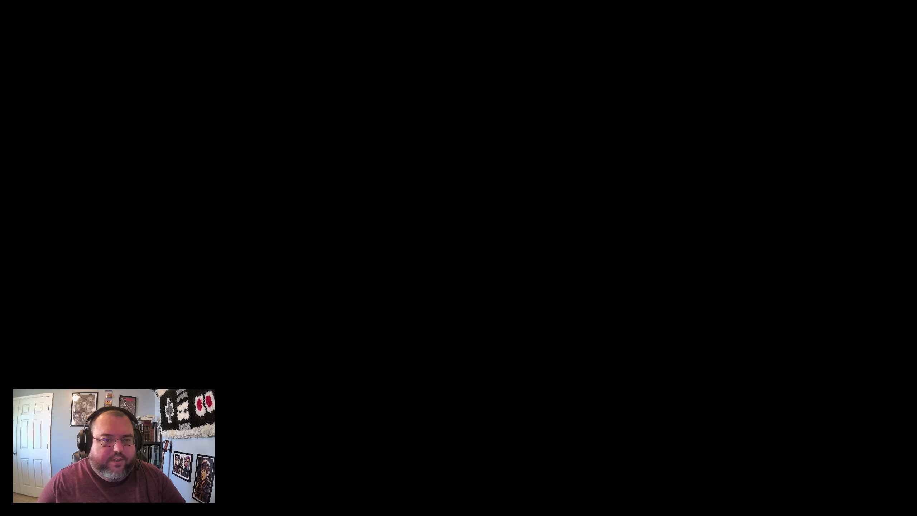
Step: Choose to download the add-ons for a separate computer, with the download path D:\Desktop\Prereqs\Windows ADK\Windows PE Add-on
{"action": "left_click", "coordinate": [224, 140]}
{"action": "right_click", "coordinate": [224, 140]}
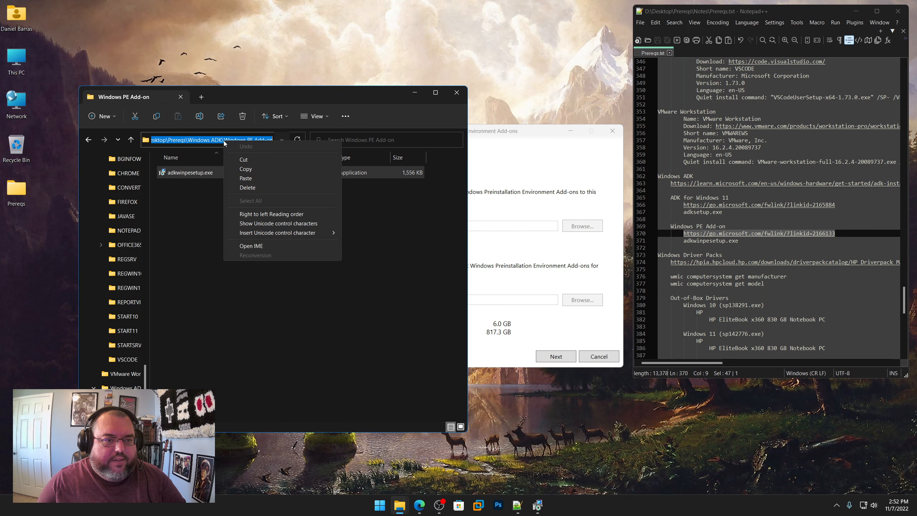
{"action": "left_click", "coordinate": [241, 168]}
{"action": "left_click", "coordinate": [508, 160]}
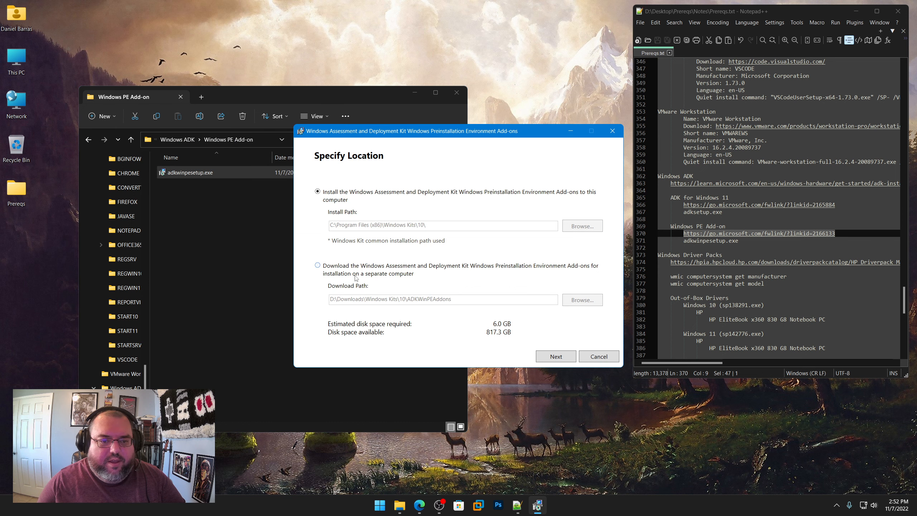
{"action": "left_click", "coordinate": [317, 265]}
{"action": "left_click_drag", "start_coordinate": [445, 299], "coordinate": [327, 299]}
{"action": "key", "text": "ctrl+v"}
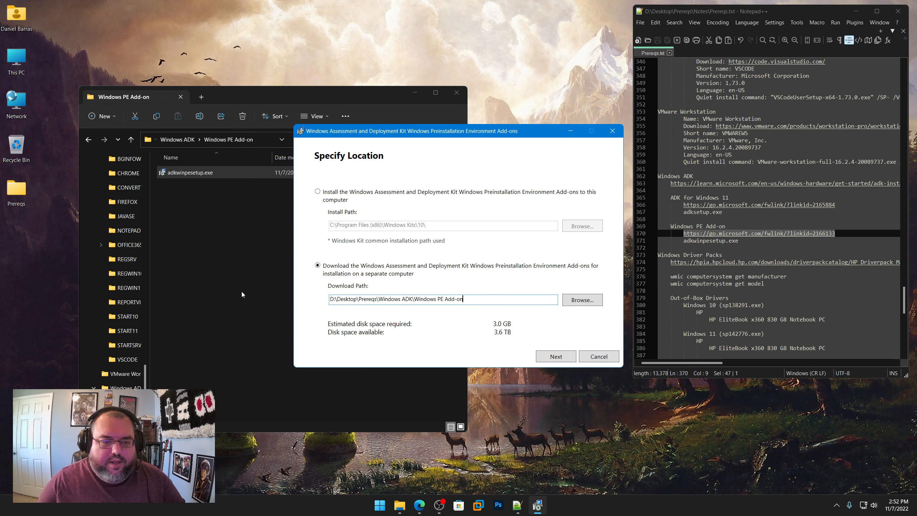
{"action": "left_click", "coordinate": [565, 357]}
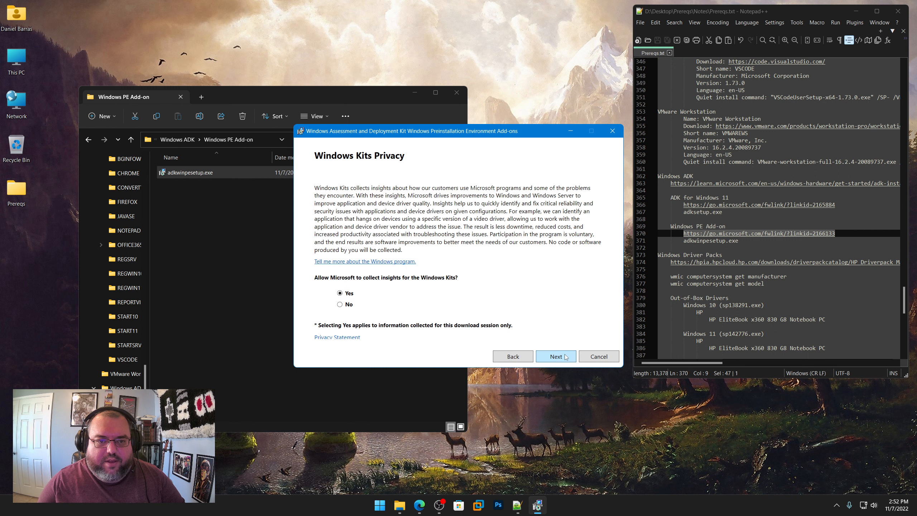
Step: Decline Windows Kits insights collection and accept the license agreement to download the Windows Preinstallation Environment add-ons
{"action": "left_click", "coordinate": [339, 304]}
{"action": "left_click", "coordinate": [546, 356]}
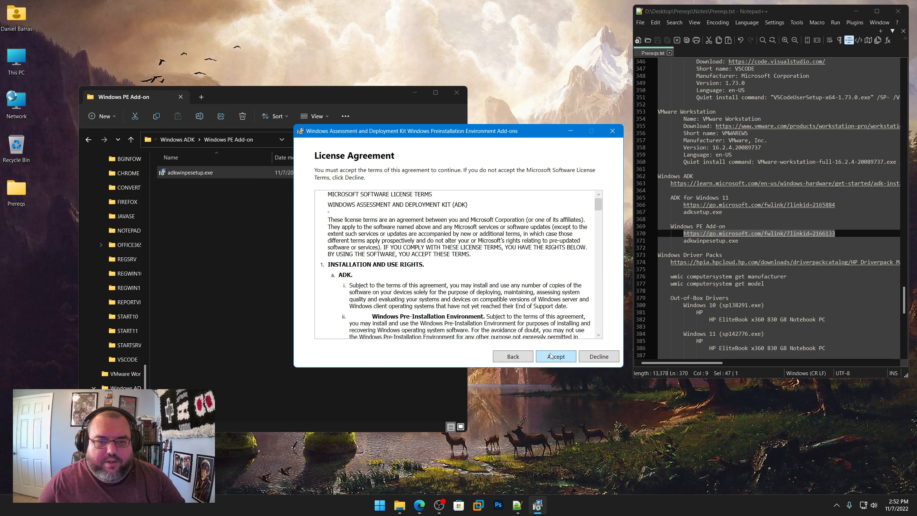
{"action": "left_click", "coordinate": [550, 355]}
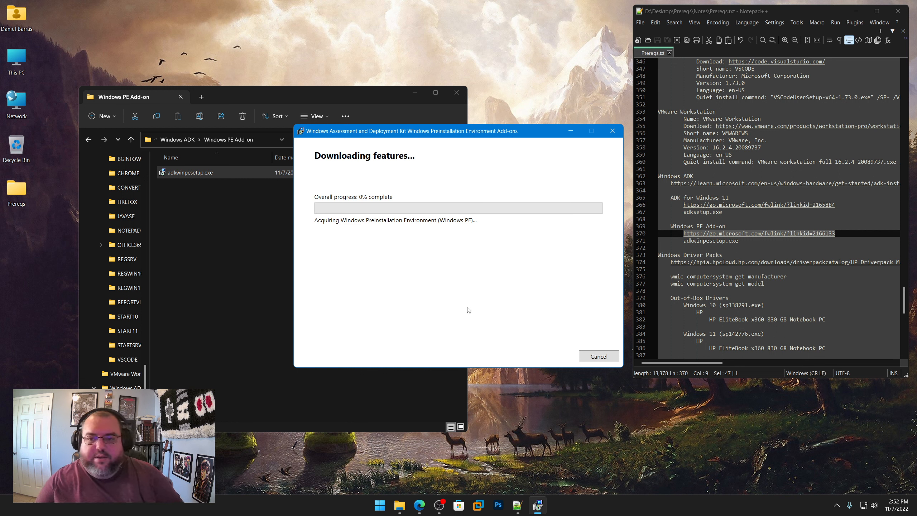
{"action": "scroll", "coordinate": [698, 226], "scroll_direction": "down", "scroll_amount": 1}
{"action": "scroll", "coordinate": [698, 216], "scroll_direction": "down", "scroll_amount": 1}
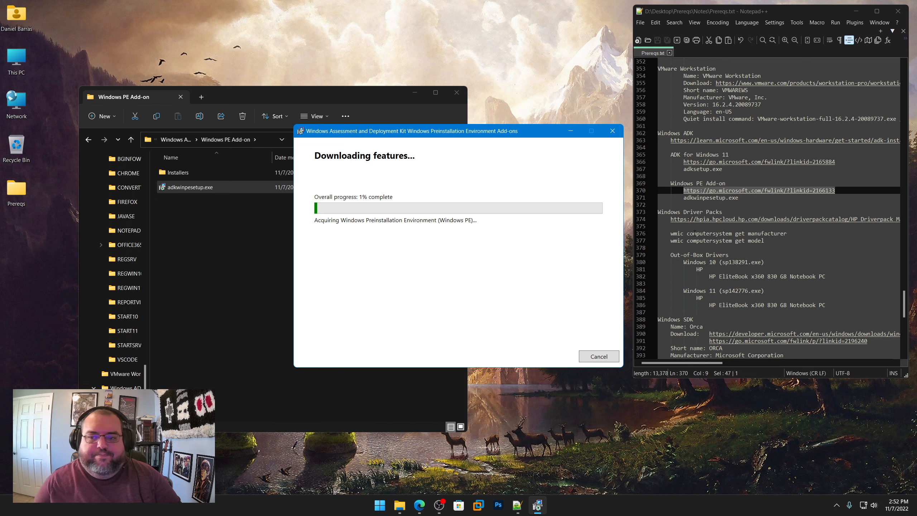
{"action": "scroll", "coordinate": [680, 272], "scroll_direction": "down", "scroll_amount": 1}
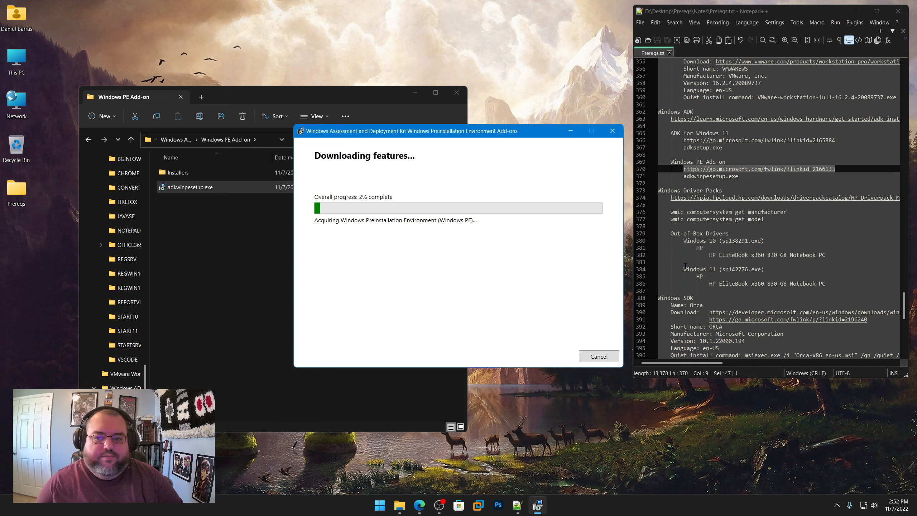
{"action": "scroll", "coordinate": [680, 257], "scroll_direction": "down", "scroll_amount": 1}
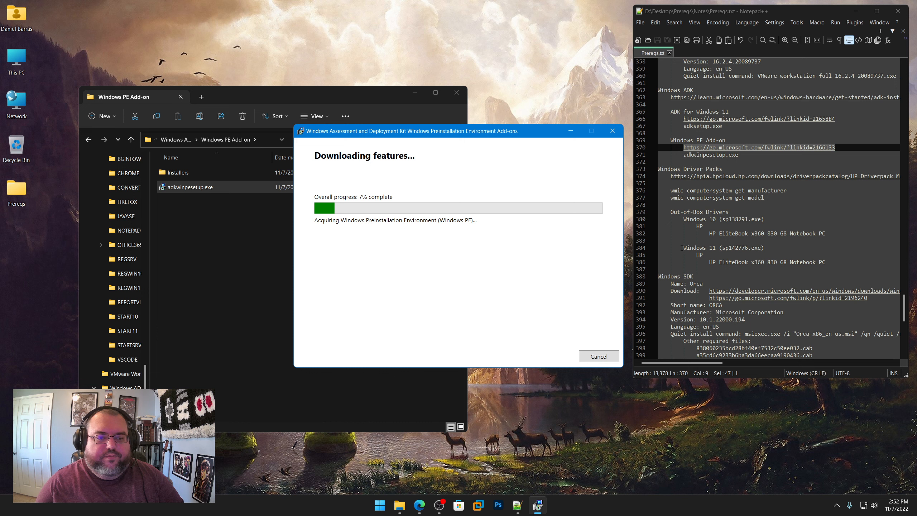
Step: Close the add-on setup window and go back up to the Prereqs folder in File Explorer
{"action": "left_click", "coordinate": [503, 60]}
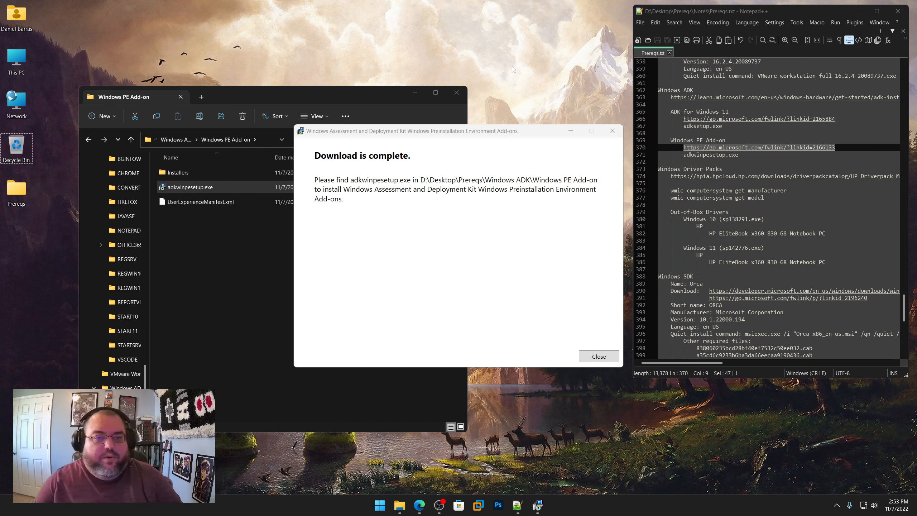
{"action": "left_click", "coordinate": [599, 356]}
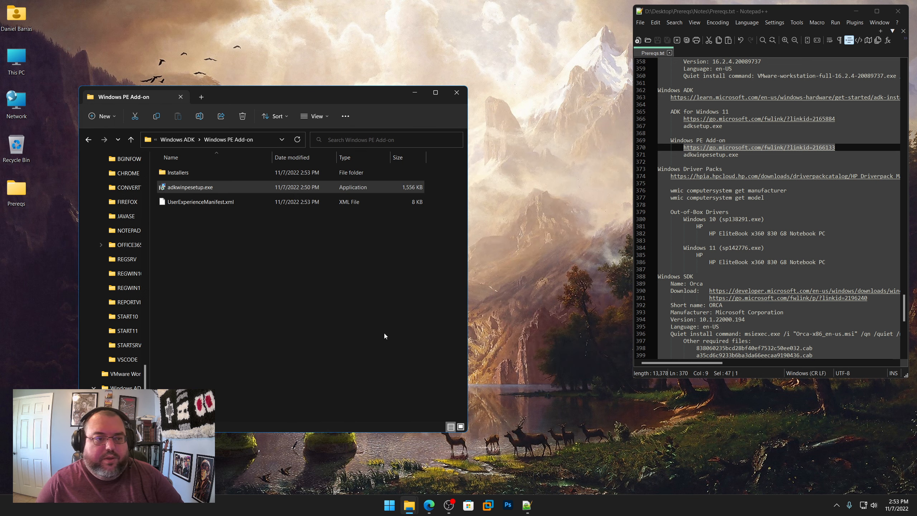
{"action": "left_click", "coordinate": [189, 143]}
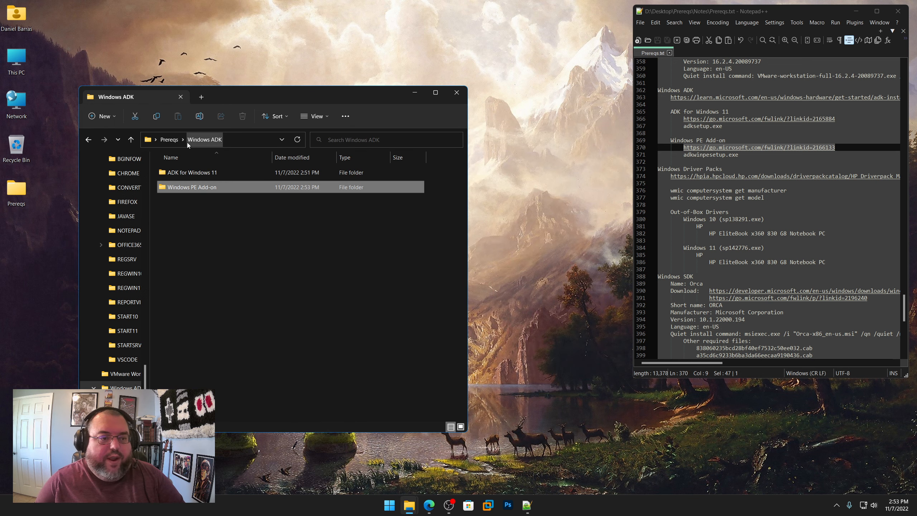
{"action": "left_click", "coordinate": [175, 143]}
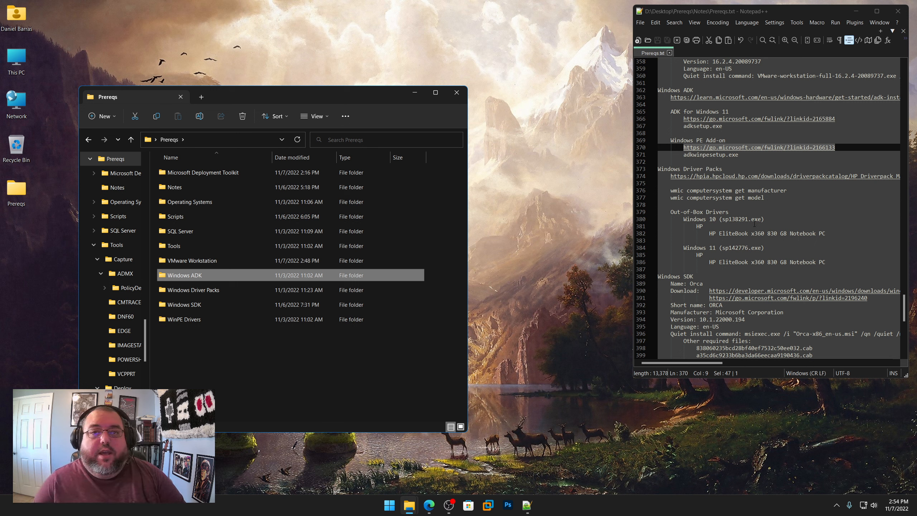
Step: Copy the HP Driverpack Matrix x64 link from the Windows Driver Packs notes and open it in the Edge browser
{"action": "right_click", "coordinate": [744, 175]}
{"action": "left_click", "coordinate": [767, 191]}
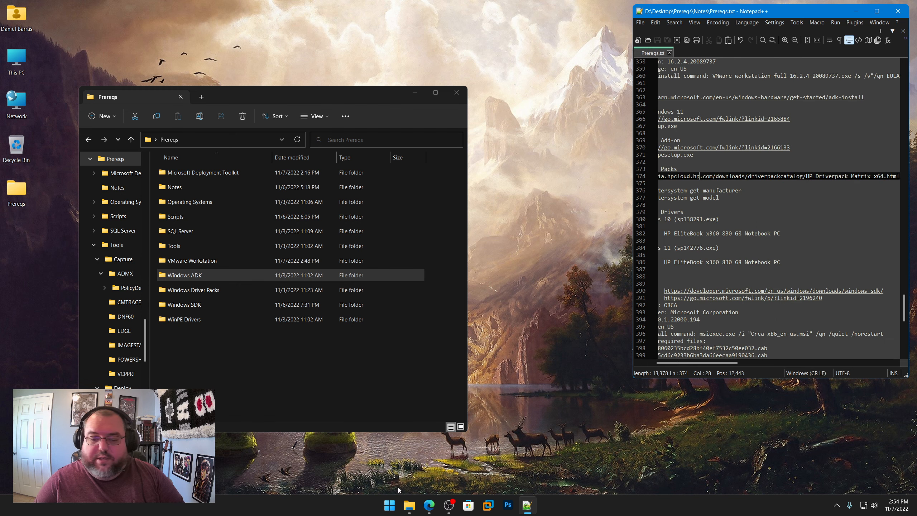
{"action": "left_click", "coordinate": [429, 505]}
{"action": "left_click", "coordinate": [415, 45]}
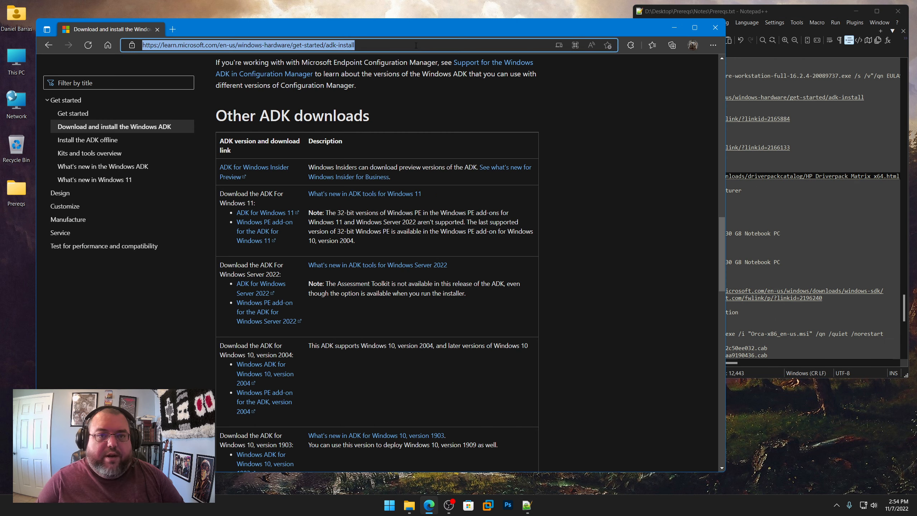
{"action": "key", "text": "ctrl+v"}
{"action": "key", "text": "Return"}
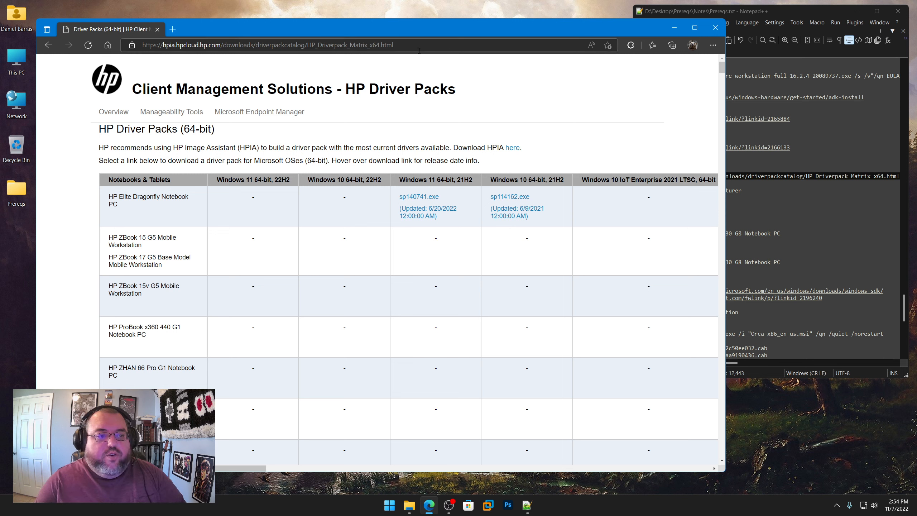
Step: Return to the Prereqs.txt notes in Notepad++ and highlight the two wmic computersystem commands under Windows Driver Packs
{"action": "left_click", "coordinate": [810, 119]}
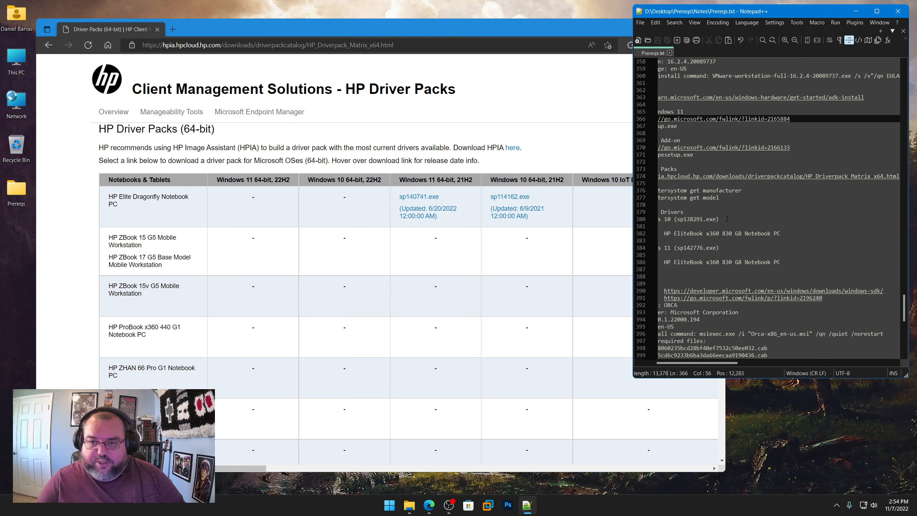
{"action": "left_click_drag", "start_coordinate": [728, 363], "coordinate": [667, 361]}
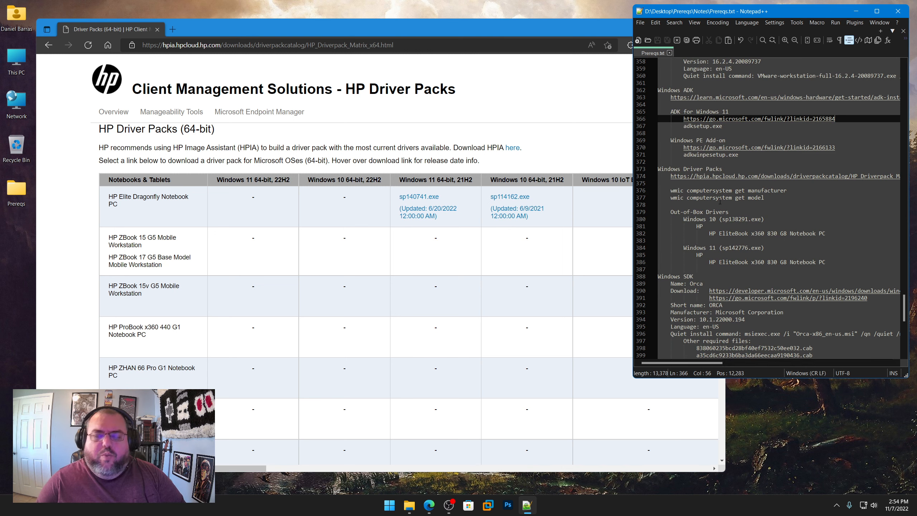
{"action": "left_click_drag", "start_coordinate": [790, 192], "coordinate": [672, 190]}
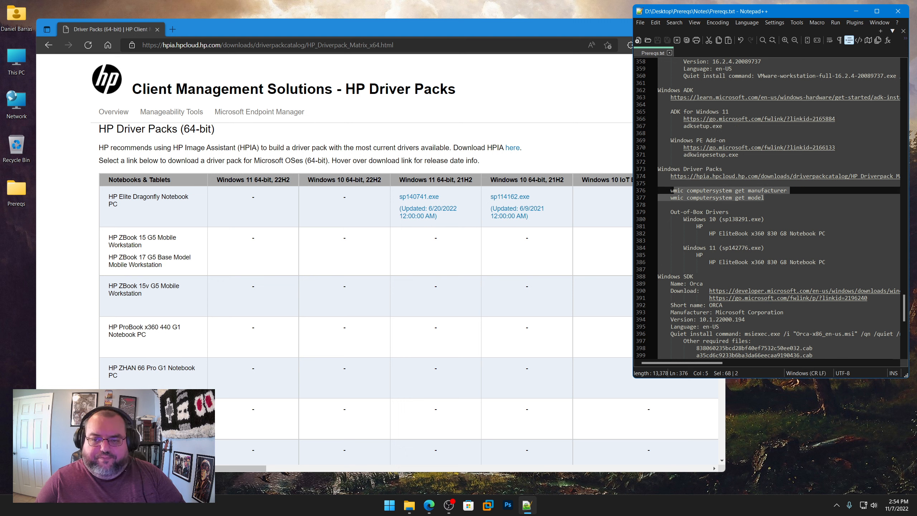
Step: Open a Command Prompt and query the computer's manufacturer with "wmic computersystem get manufacturer"
{"action": "right_click", "coordinate": [375, 503]}
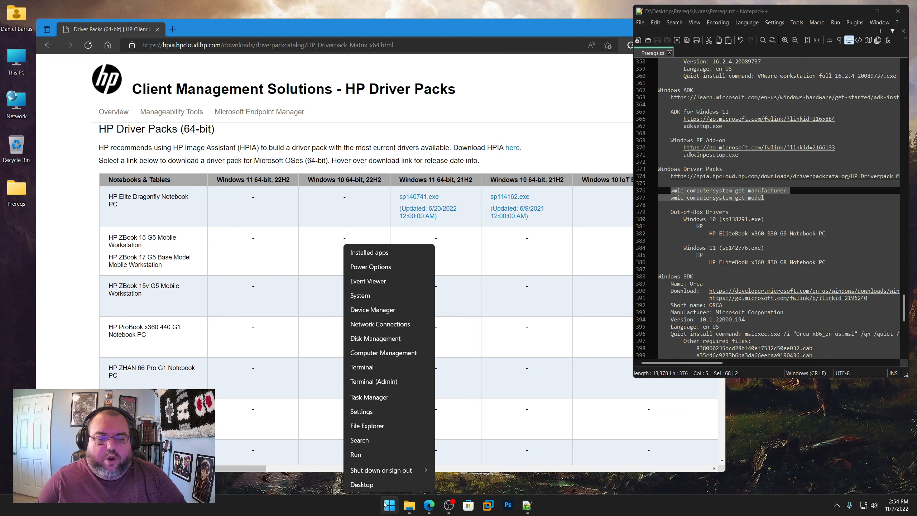
{"action": "left_click", "coordinate": [381, 458]}
{"action": "type", "text": "cmd"}
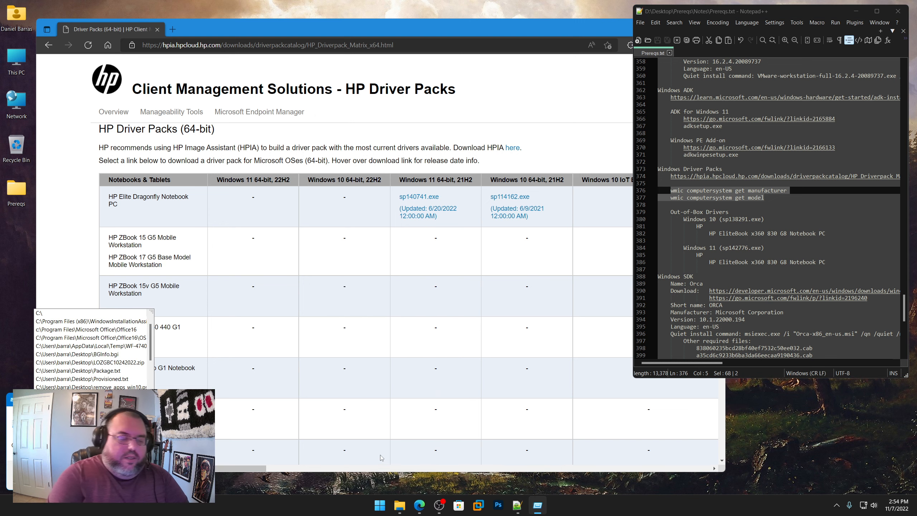
{"action": "key", "text": "Return"}
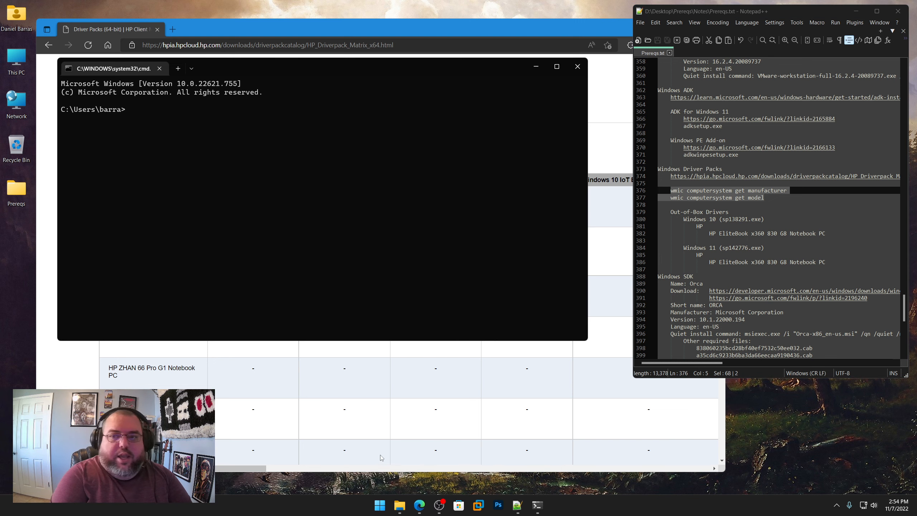
{"action": "type", "text": "wmic computer"}
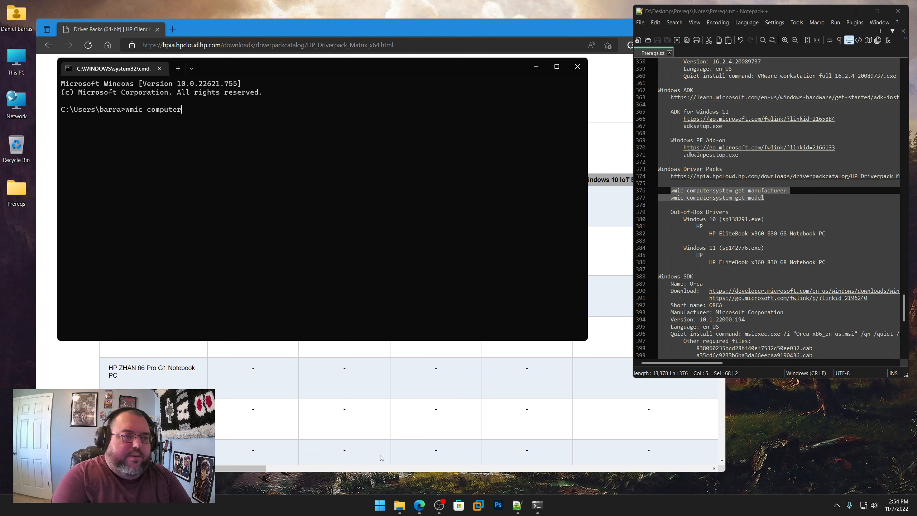
{"action": "type", "text": "system get ma"}
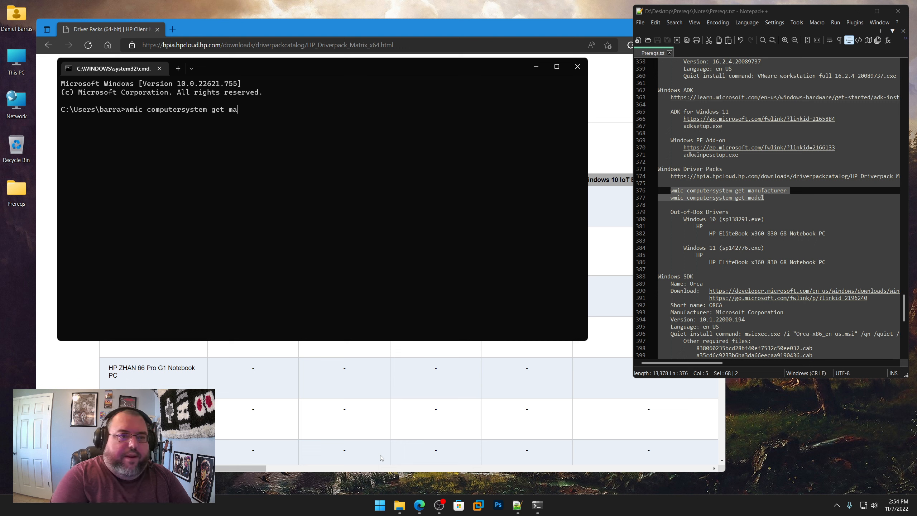
{"action": "type", "text": "nufacturer"}
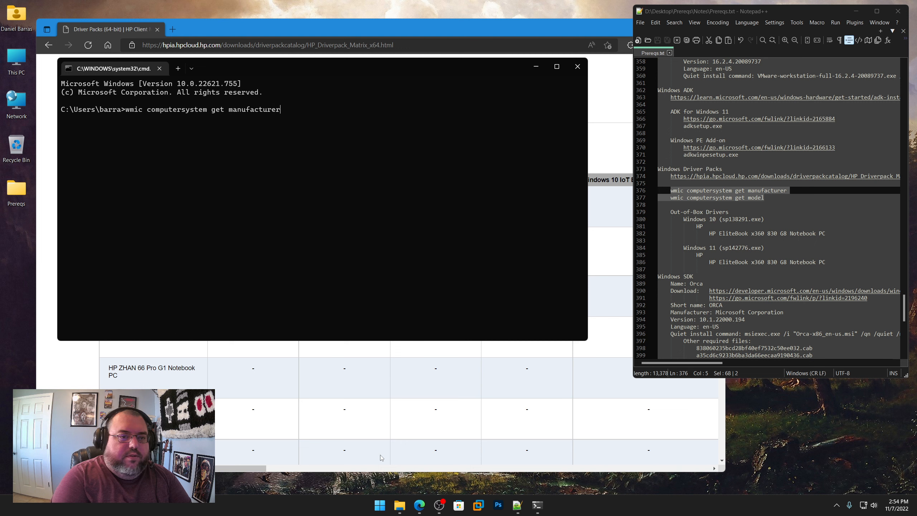
{"action": "key", "text": "Return"}
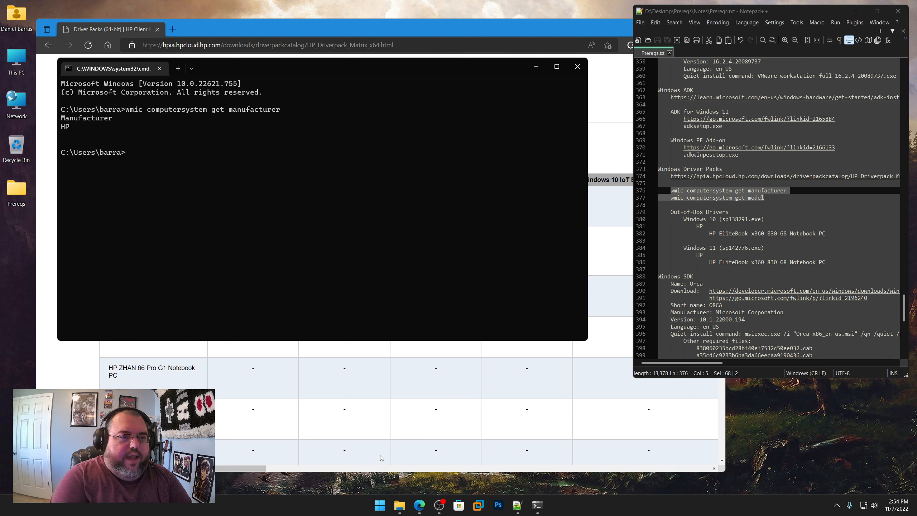
Step: Query the computer's model with "wmic computersystem get model" and close the Command Prompt
{"action": "key", "text": "Up"}
{"action": "key", "text": "BackSpace"}
{"action": "key", "text": "BackSpace"}
{"action": "key", "text": "BackSpace"}
{"action": "key", "text": "BackSpace"}
{"action": "key", "text": "BackSpace"}
{"action": "key", "text": "BackSpace"}
{"action": "key", "text": "BackSpace"}
{"action": "key", "text": "BackSpace"}
{"action": "key", "text": "BackSpace"}
{"action": "key", "text": "BackSpace"}
{"action": "key", "text": "BackSpace"}
{"action": "key", "text": "BackSpace"}
{"action": "key", "text": "BackSpace"}
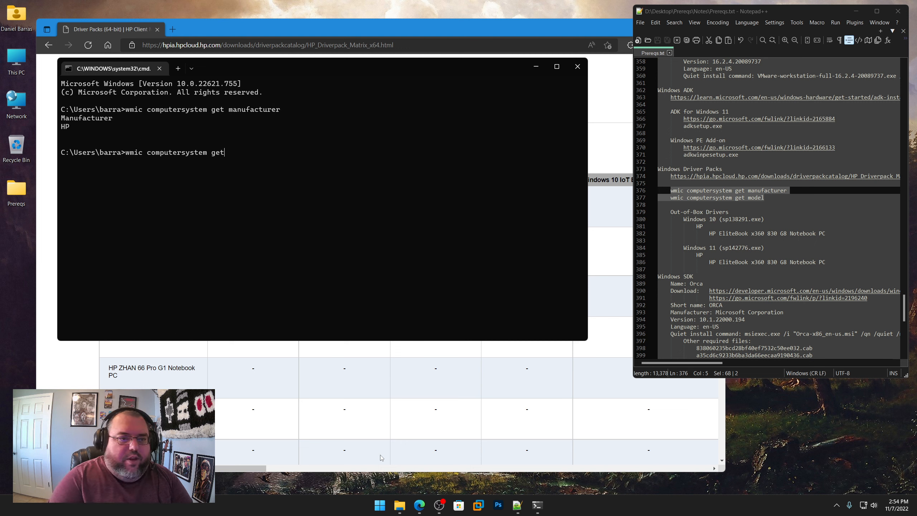
{"action": "type", "text": "model"}
{"action": "key", "text": "Return"}
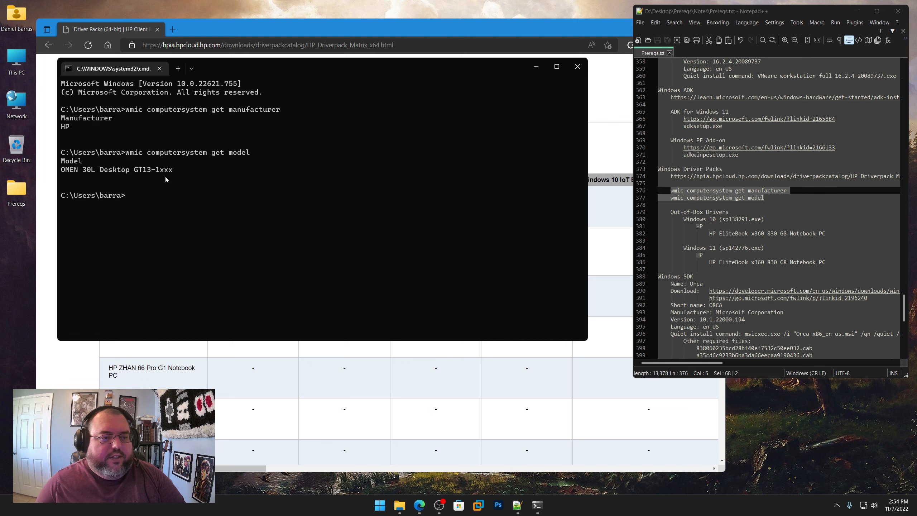
{"action": "left_click", "coordinate": [577, 66]}
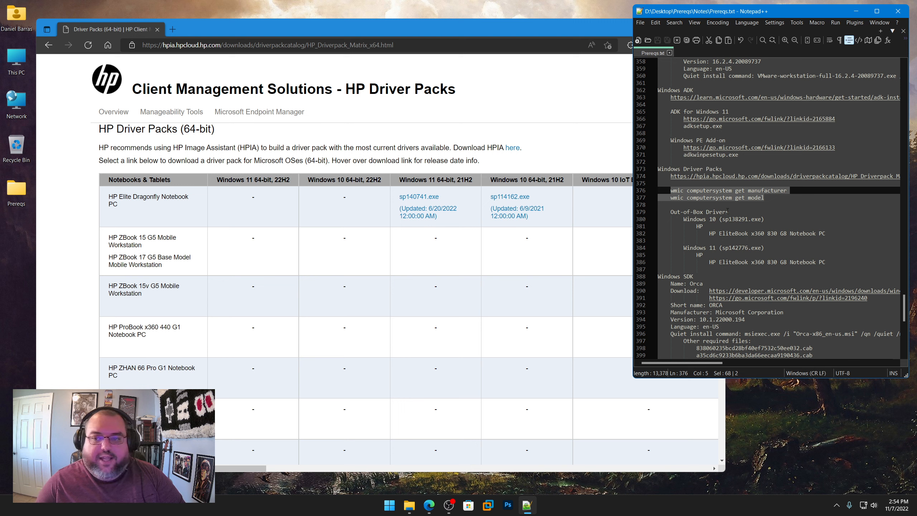
Step: Highlight the HP EliteBook x360 830 G8 Notebook PC entry under the Windows 10 out-of-box drivers in the notes
{"action": "scroll", "coordinate": [739, 205], "scroll_direction": "down", "scroll_amount": 3}
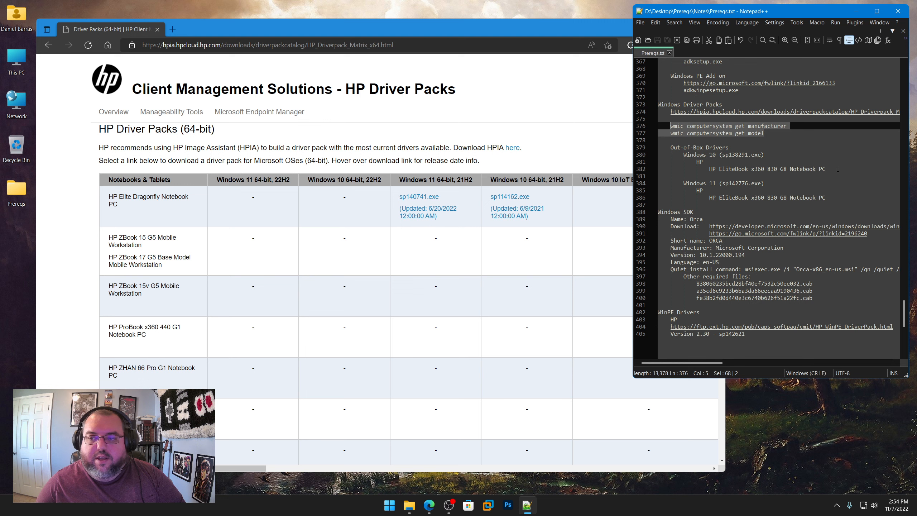
{"action": "left_click_drag", "start_coordinate": [837, 169], "coordinate": [708, 168]}
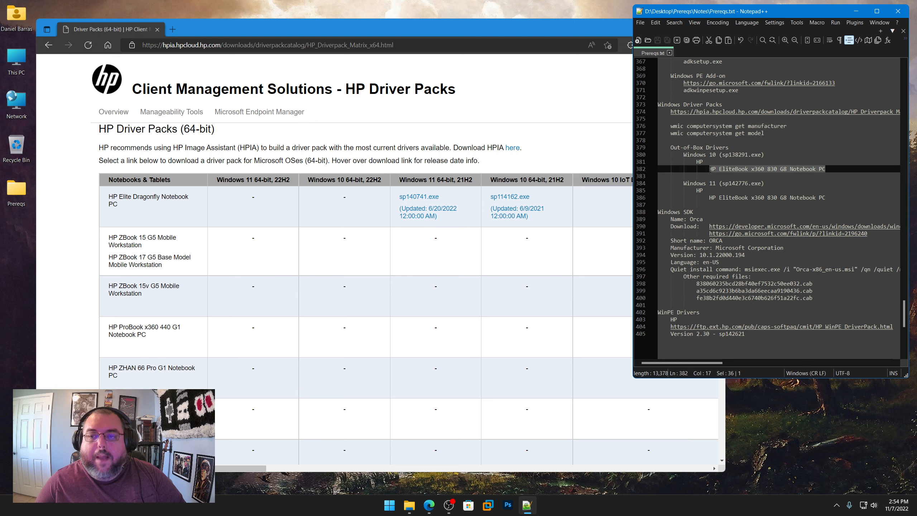
{"action": "left_click", "coordinate": [724, 169]}
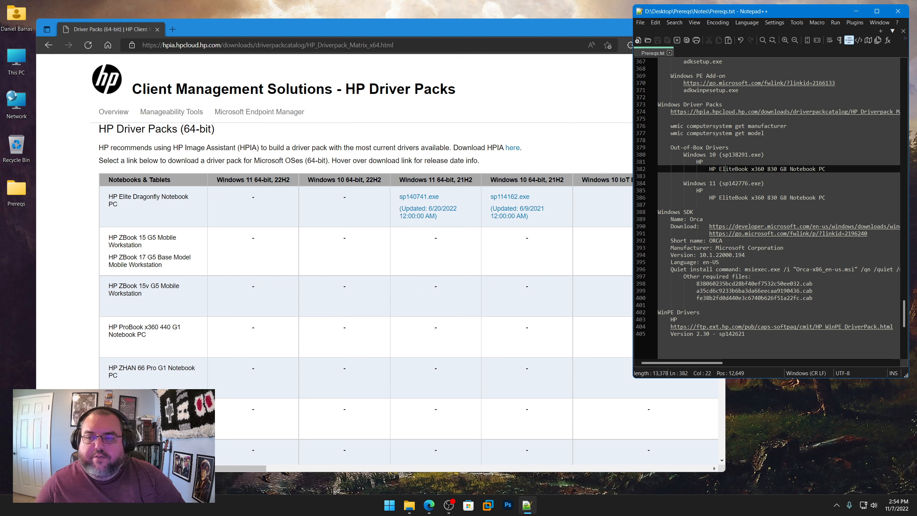
Step: Copy "HP EliteBook x360 830 G8" from the notes, find it on the HP Driver Packs page in Edge, and compare its packs with the notes
{"action": "left_click_drag", "start_coordinate": [709, 169], "coordinate": [787, 169]}
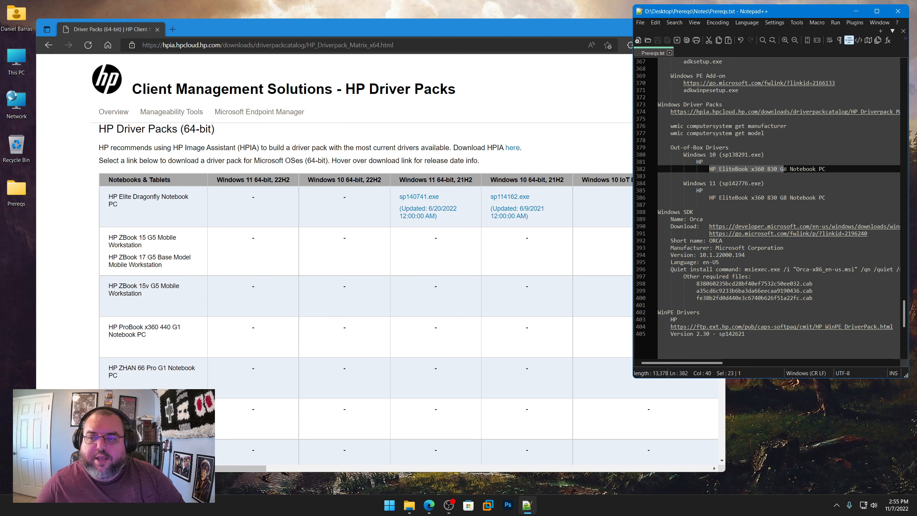
{"action": "right_click", "coordinate": [769, 169]}
{"action": "left_click", "coordinate": [776, 181]}
{"action": "left_click", "coordinate": [490, 33]}
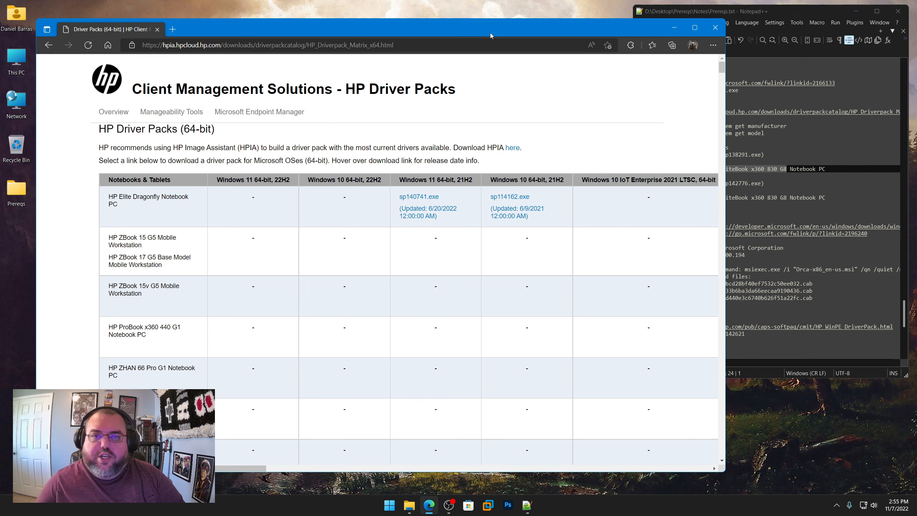
{"action": "left_click", "coordinate": [713, 45]}
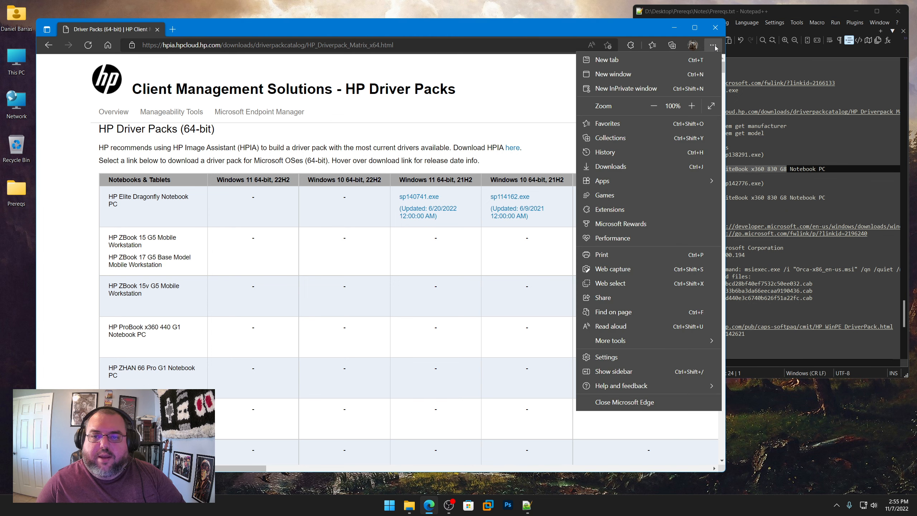
{"action": "left_click", "coordinate": [632, 312]}
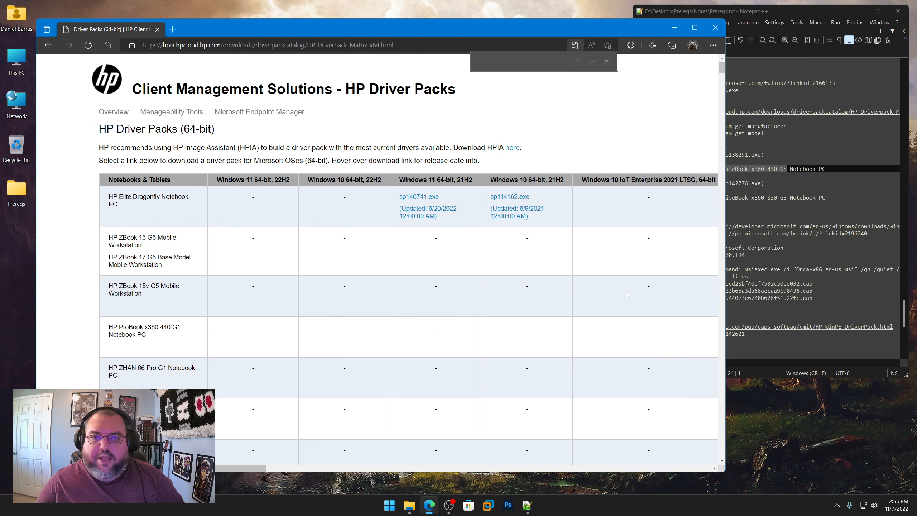
{"action": "key", "text": "ctrl+v"}
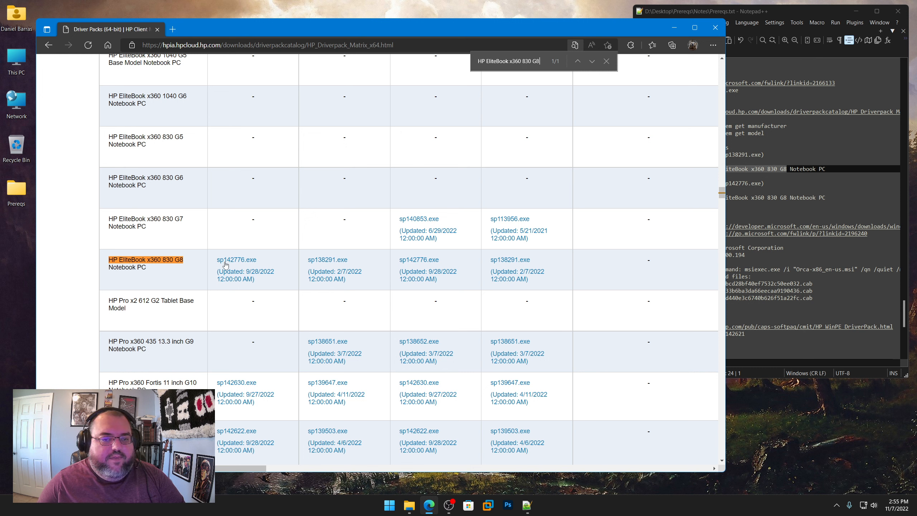
{"action": "mouse_move", "coordinate": [231, 264]}
{"action": "mouse_move", "coordinate": [334, 263]}
{"action": "left_click", "coordinate": [807, 191]}
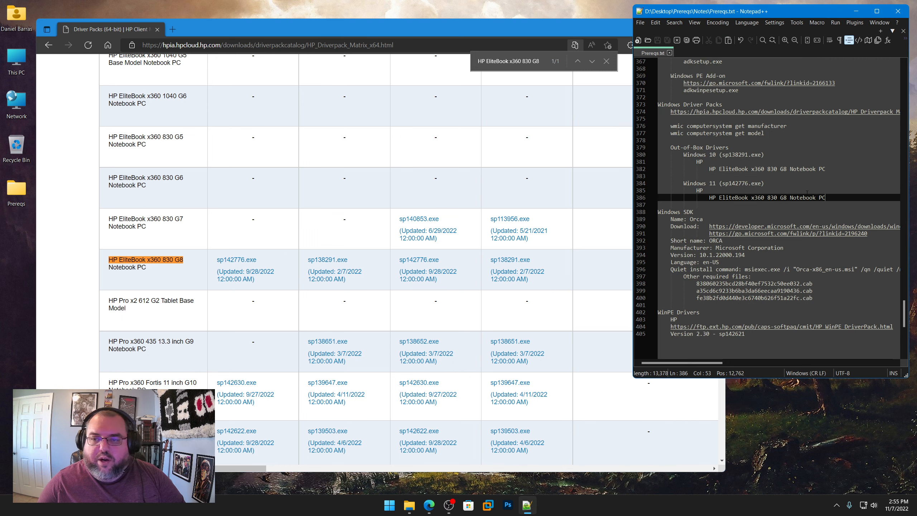
Step: Download the Windows 11 22H2 driver pack sp142776.exe into Prereqs\Windows Driver Packs\HP\Windows 11\HP EliteBook x360 830 G8 Notebook PC
{"action": "left_click", "coordinate": [238, 263]}
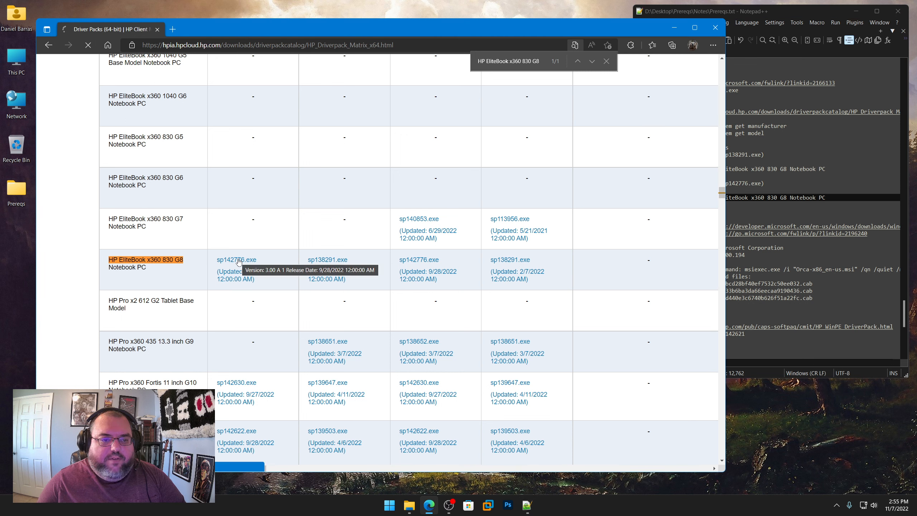
{"action": "left_click", "coordinate": [238, 260]}
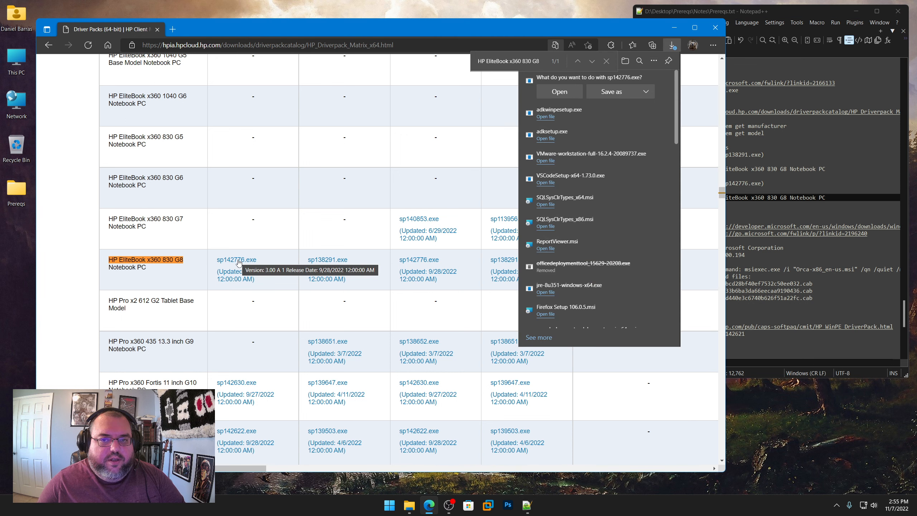
{"action": "left_click", "coordinate": [608, 93]}
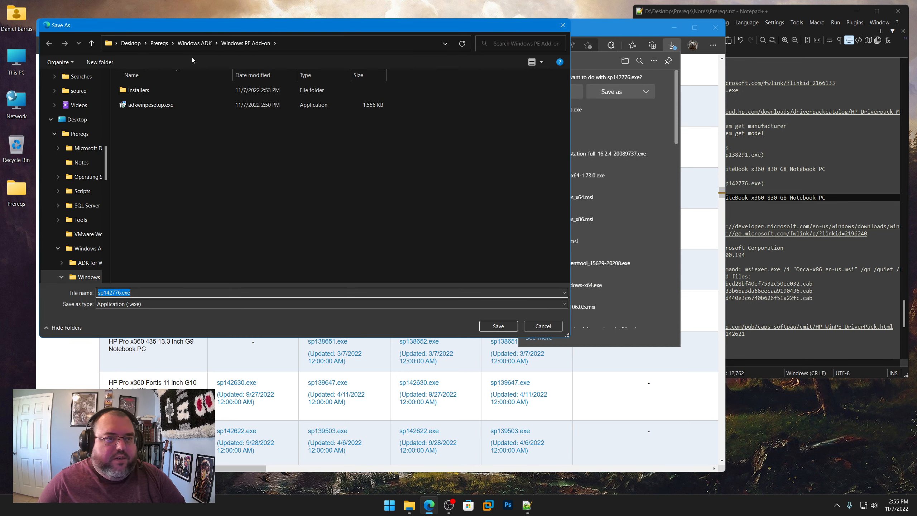
{"action": "left_click", "coordinate": [163, 44]}
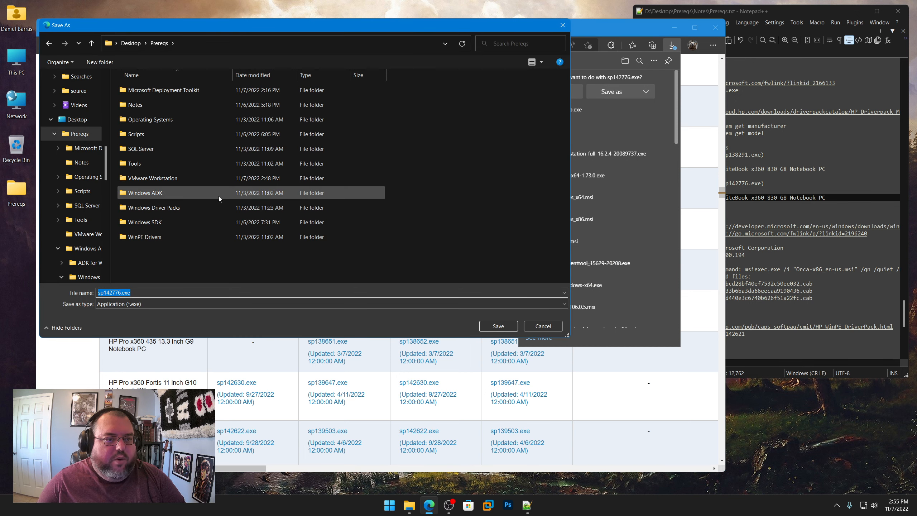
{"action": "double_click", "coordinate": [171, 208]}
{"action": "double_click", "coordinate": [133, 90]}
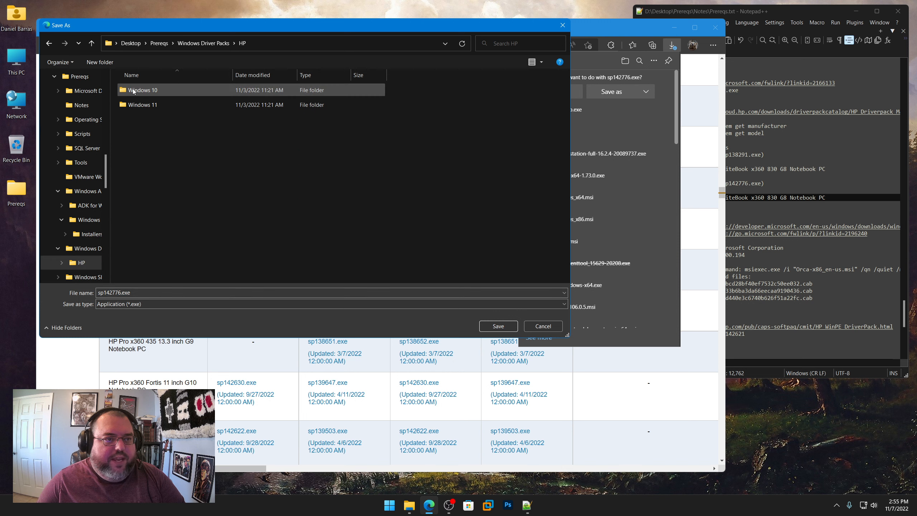
{"action": "double_click", "coordinate": [140, 90]}
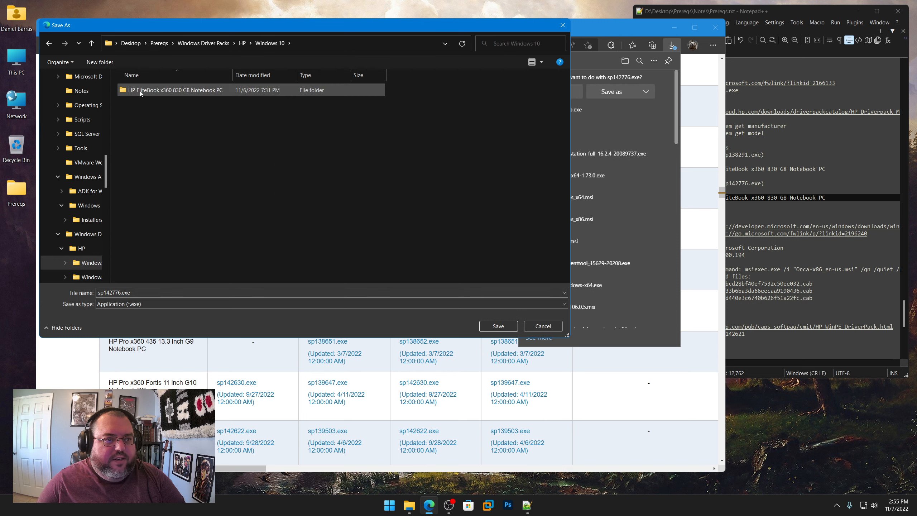
{"action": "left_click", "coordinate": [241, 44]}
{"action": "left_click", "coordinate": [148, 104]}
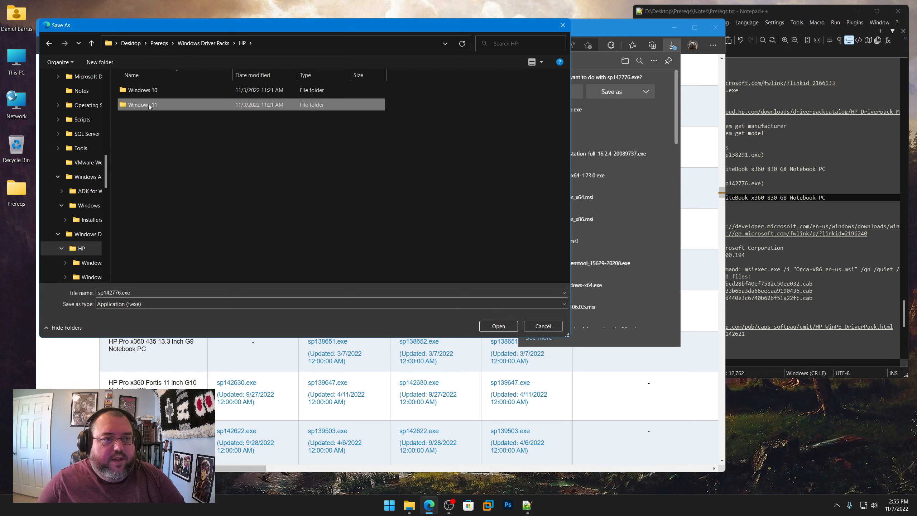
{"action": "double_click", "coordinate": [148, 103]}
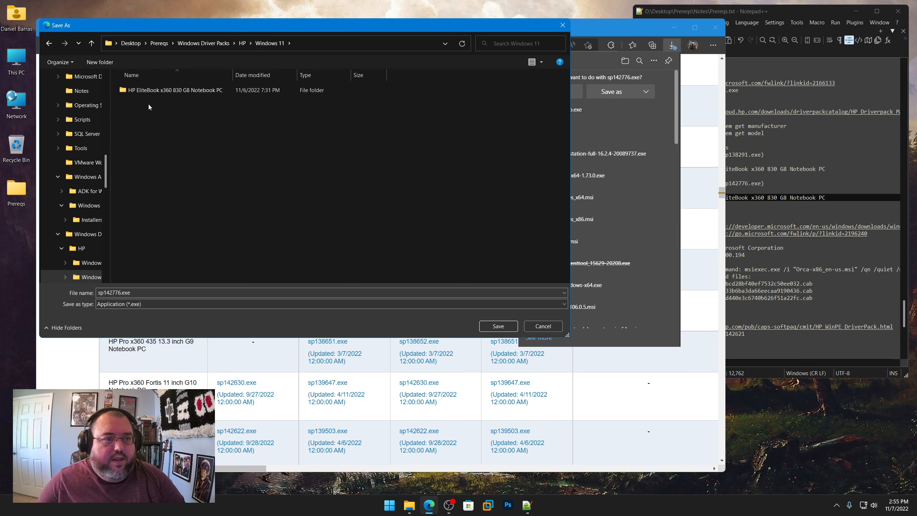
{"action": "double_click", "coordinate": [170, 91]}
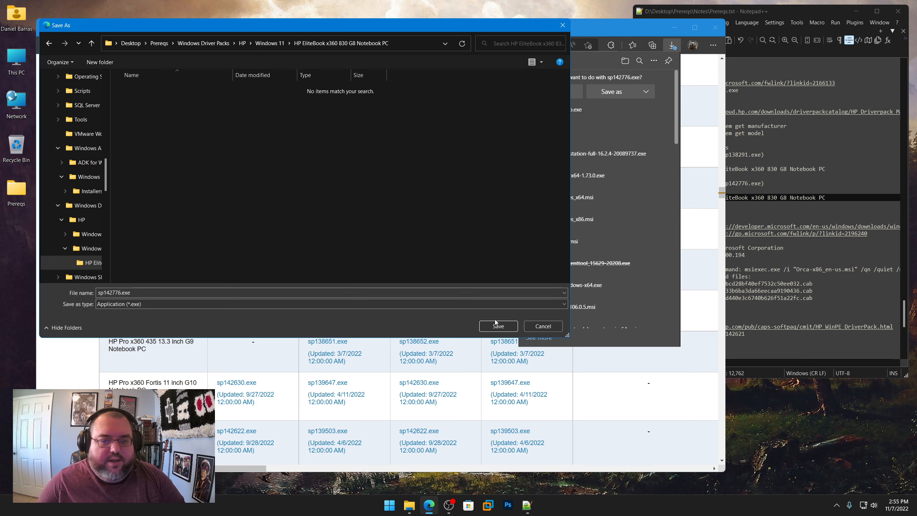
{"action": "left_click", "coordinate": [496, 325]}
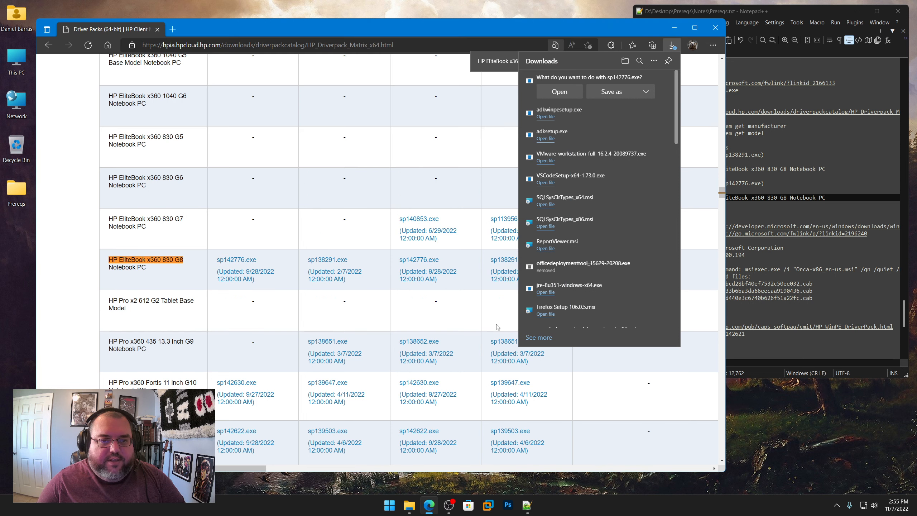
Step: Download the Windows 10 22H2 driver pack sp138291.exe into the HP\Windows 10\HP EliteBook x360 830 G8 Notebook PC folder
{"action": "left_click", "coordinate": [335, 259]}
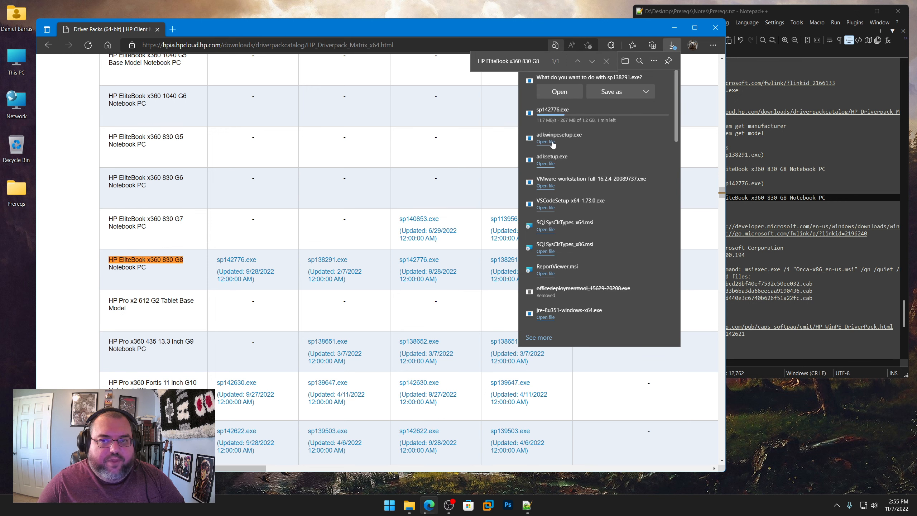
{"action": "left_click", "coordinate": [611, 91]}
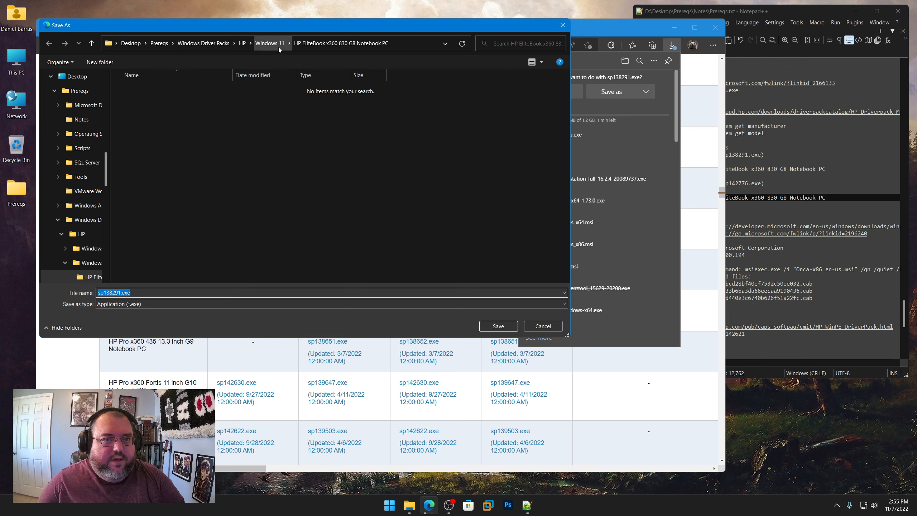
{"action": "left_click", "coordinate": [272, 45]}
{"action": "left_click", "coordinate": [243, 43]}
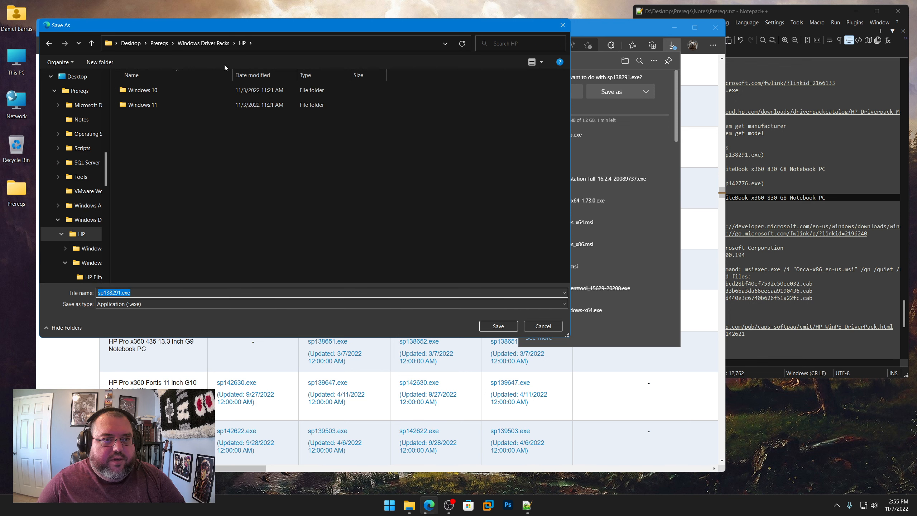
{"action": "double_click", "coordinate": [156, 90]}
{"action": "double_click", "coordinate": [155, 89]}
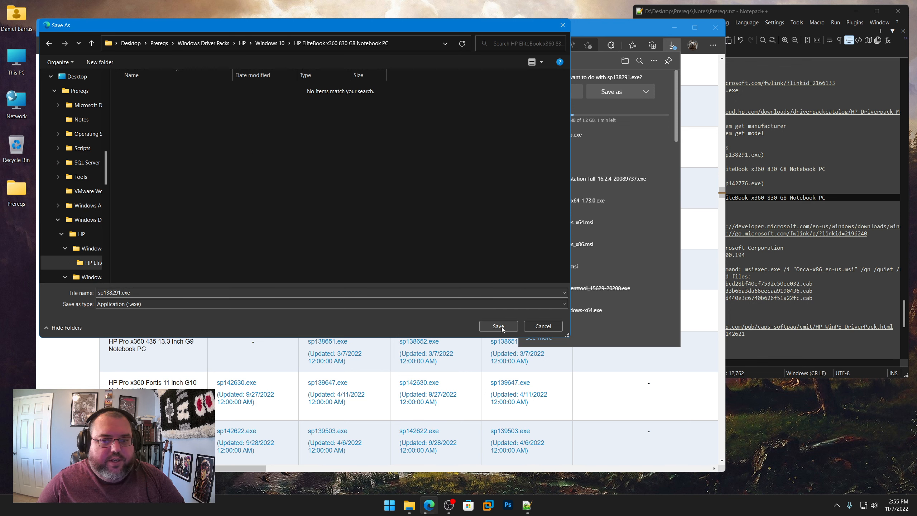
{"action": "left_click", "coordinate": [498, 326]}
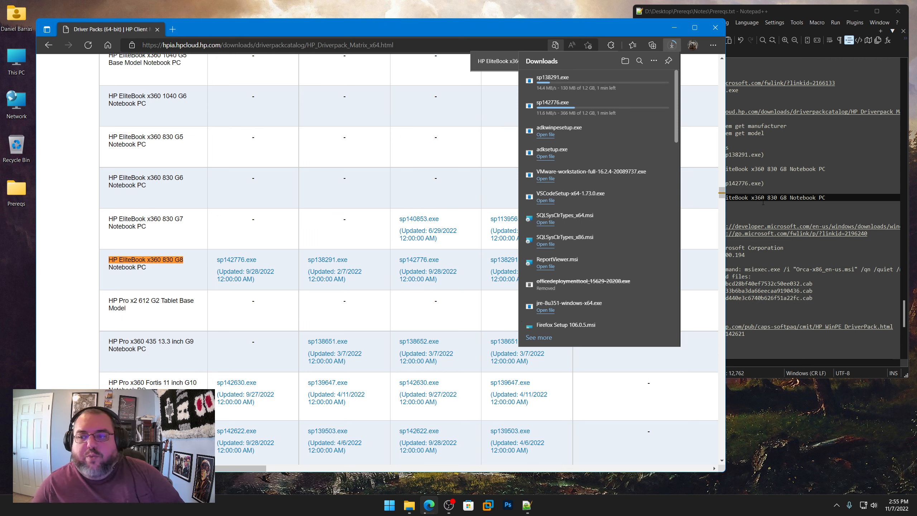
Step: Highlight the Out-of-Box Drivers section in the Notepad++ notes, and return to Edge to check the driver pack downloads
{"action": "left_click", "coordinate": [831, 200]}
{"action": "left_click_drag", "start_coordinate": [829, 198], "coordinate": [630, 145]}
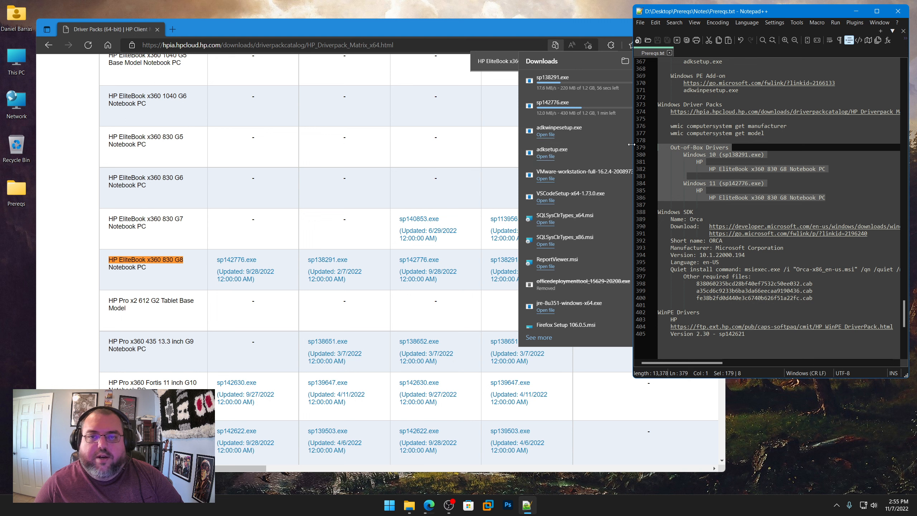
{"action": "scroll", "coordinate": [691, 180], "scroll_direction": "down", "scroll_amount": 2}
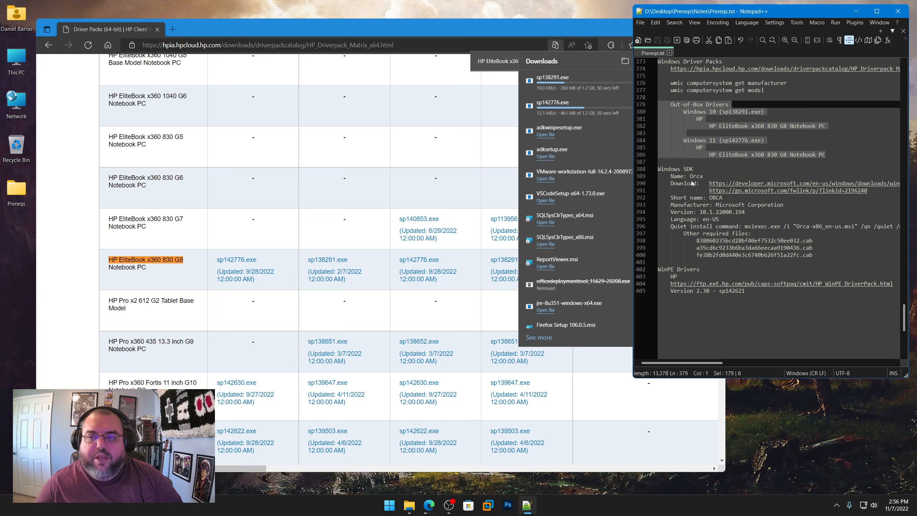
{"action": "scroll", "coordinate": [690, 175], "scroll_direction": "up", "scroll_amount": 1}
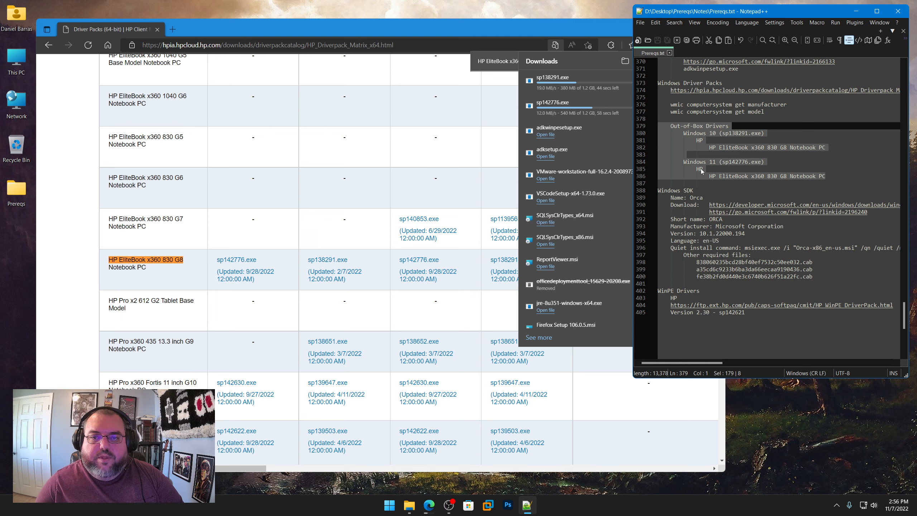
{"action": "left_click", "coordinate": [440, 30]}
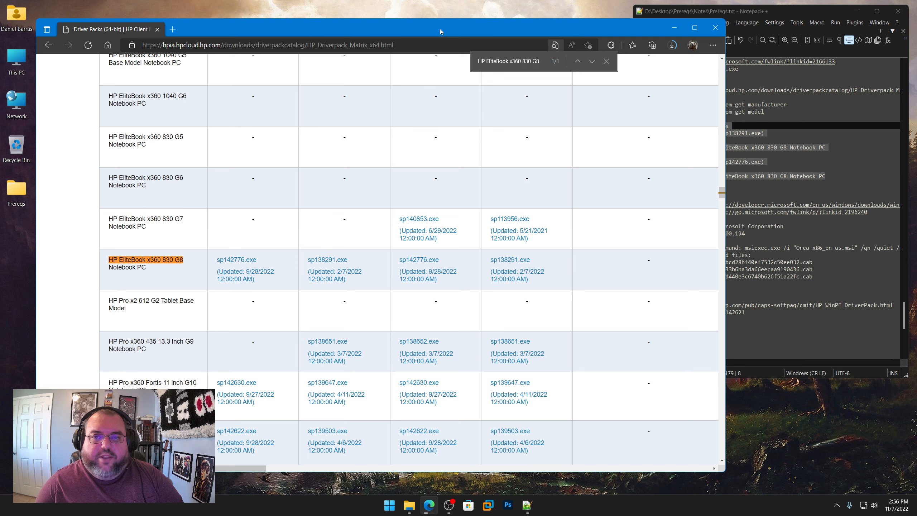
{"action": "left_click", "coordinate": [674, 48]}
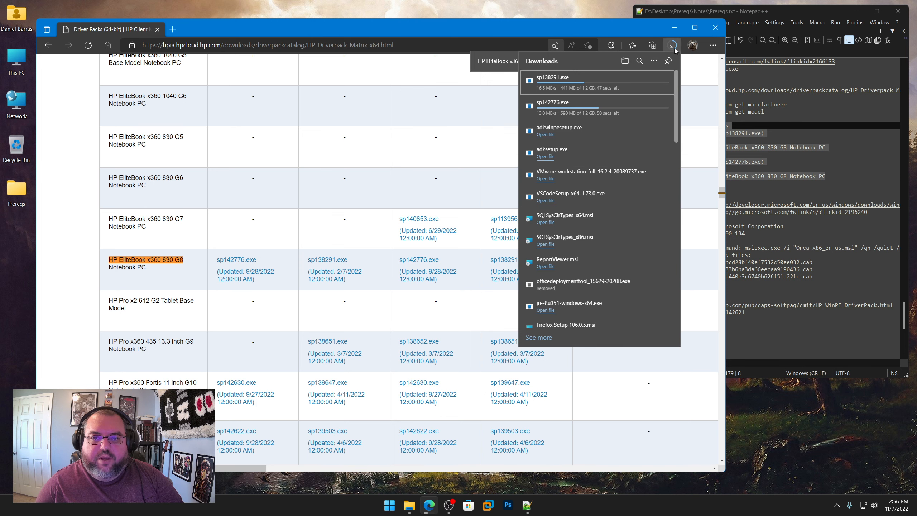
Step: Open the Prereqs folder in File Explorer and browse to Windows Driver Packs\HP\Windows 10\HP EliteBook x360 830 G8 Notebook PC
{"action": "double_click", "coordinate": [17, 190]}
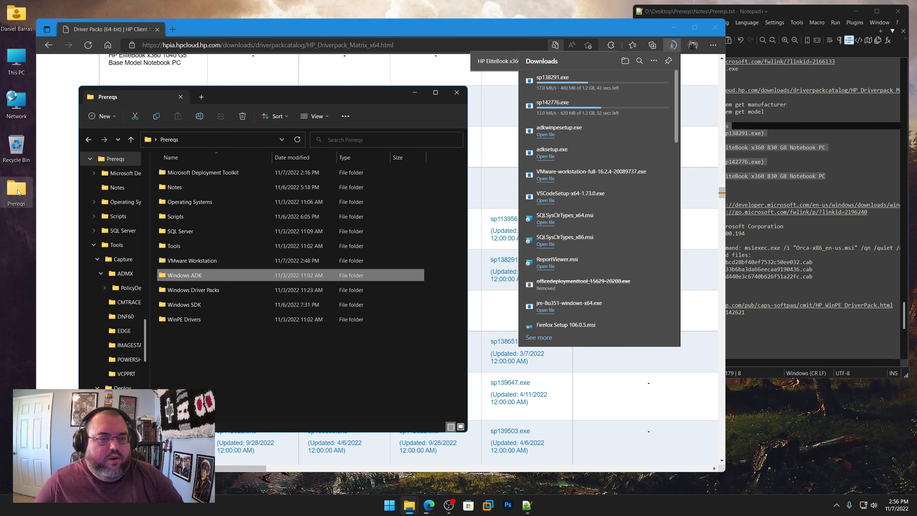
{"action": "double_click", "coordinate": [189, 289]}
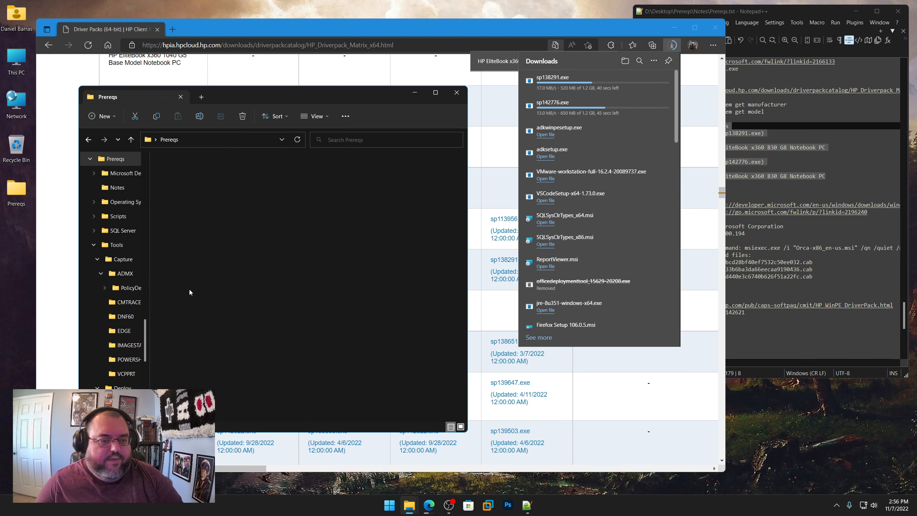
{"action": "double_click", "coordinate": [171, 173]}
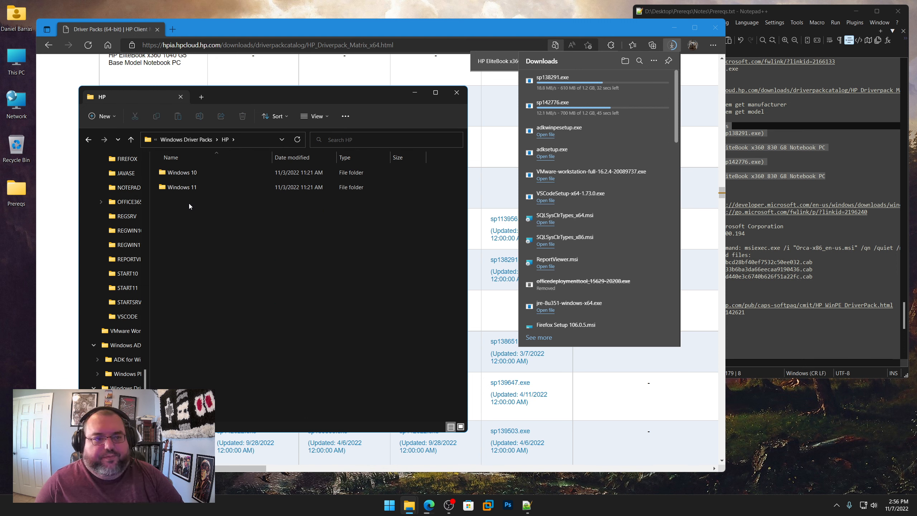
{"action": "double_click", "coordinate": [188, 173]}
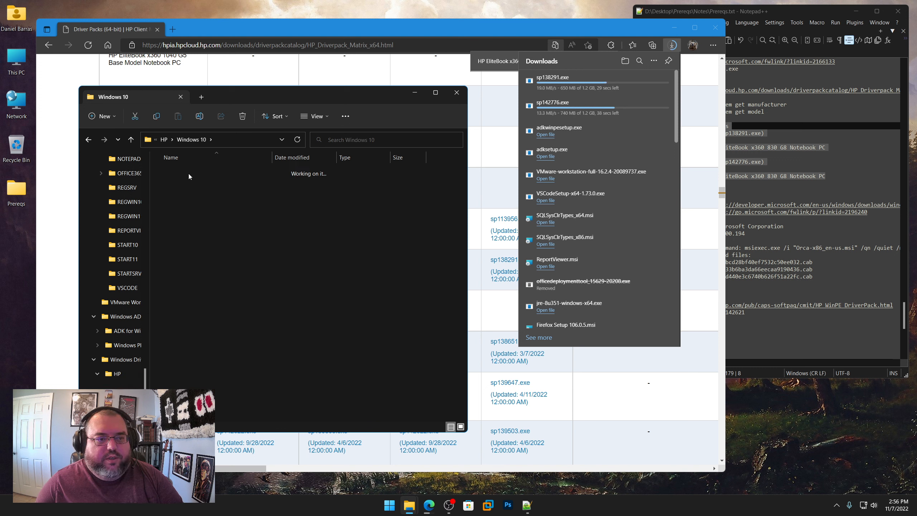
{"action": "double_click", "coordinate": [188, 173]}
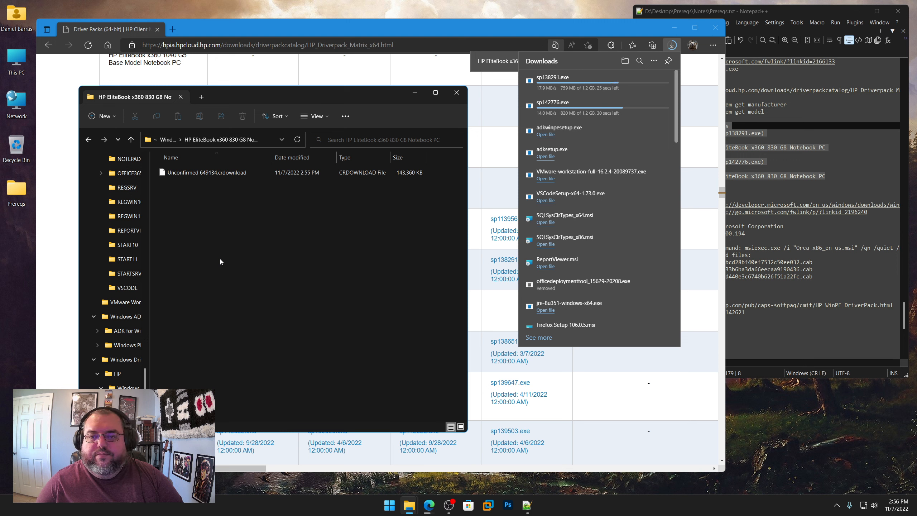
Step: Return to the Prereqs.txt notes and highlight the Windows SDK heading and the Orca name beneath it
{"action": "left_click", "coordinate": [850, 168]}
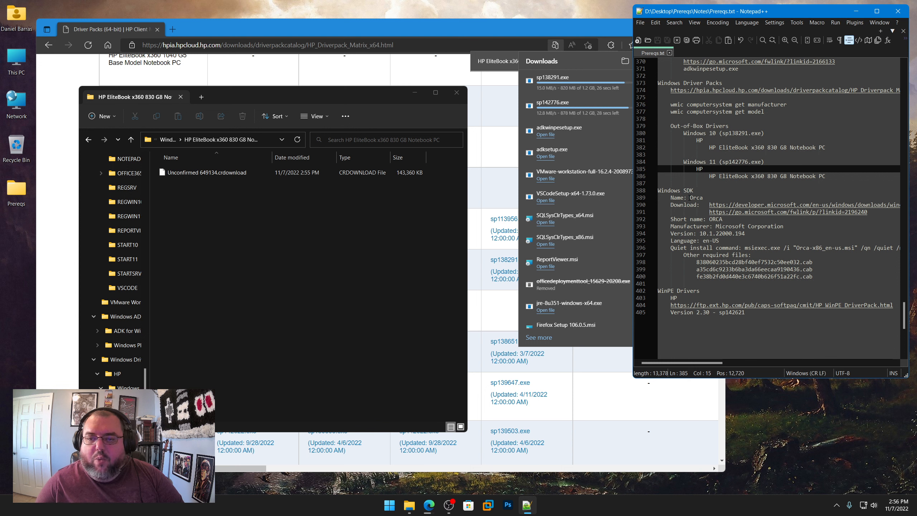
{"action": "left_click_drag", "start_coordinate": [695, 191], "coordinate": [651, 198]}
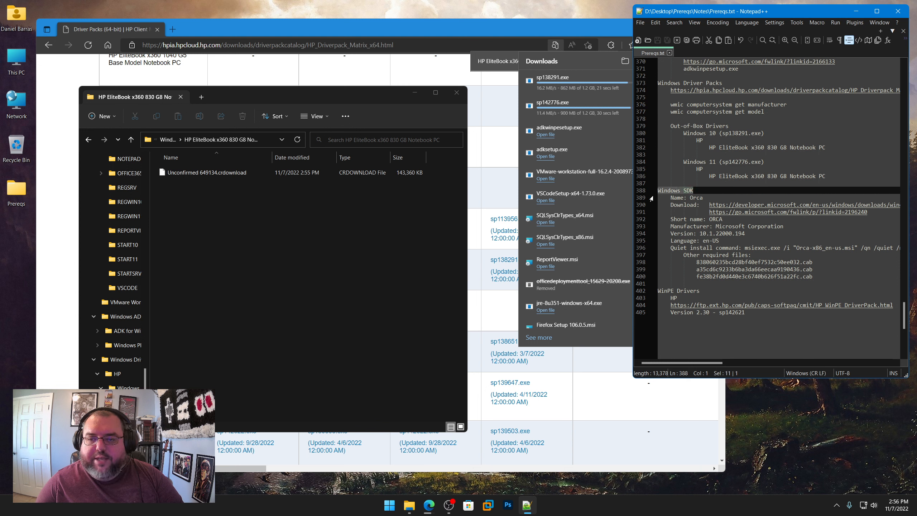
{"action": "double_click", "coordinate": [696, 198]}
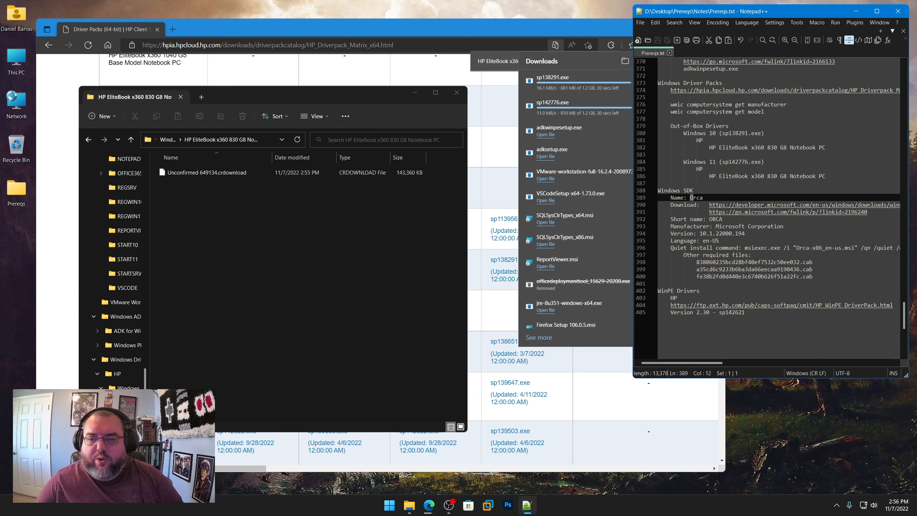
{"action": "left_click", "coordinate": [685, 219]}
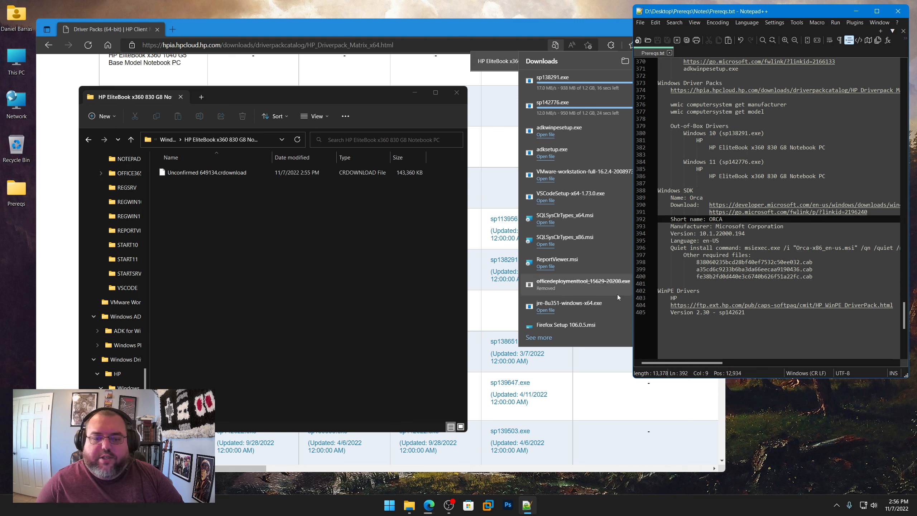
Step: Search Windows for Orca and launch it
{"action": "left_click", "coordinate": [390, 504]}
{"action": "type", "text": "orca"}
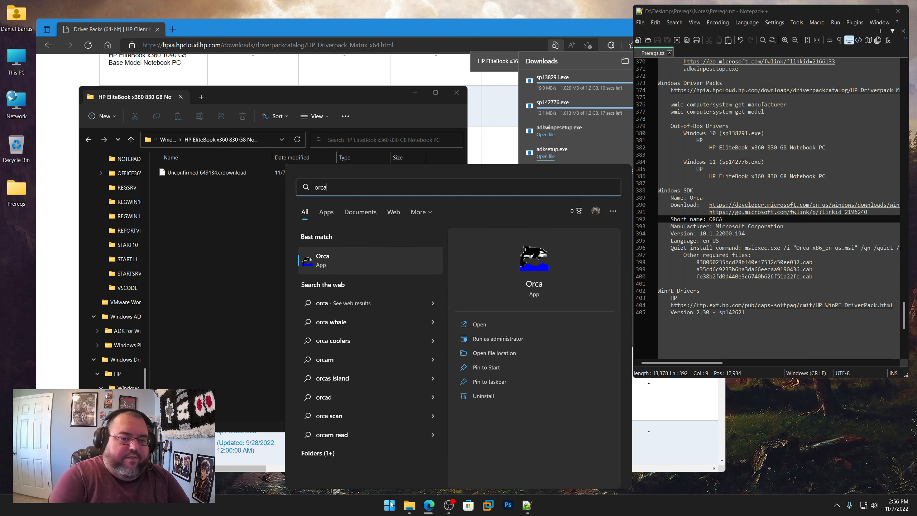
{"action": "key", "text": "Return"}
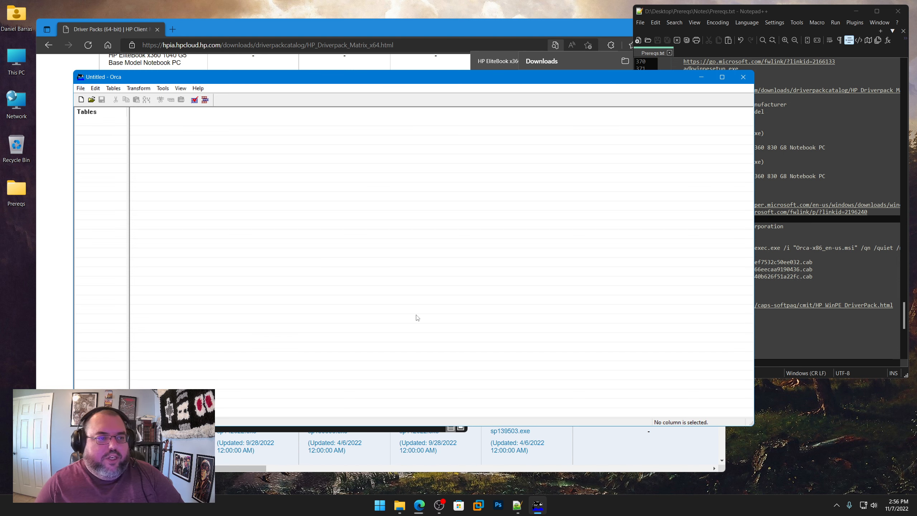
Step: Browse to Prereqs\Tools\Deploy\REPORTVIEWER in File Explorer and open ReportViewer.msi from there in Orca
{"action": "left_click", "coordinate": [17, 190]}
{"action": "double_click", "coordinate": [17, 190]}
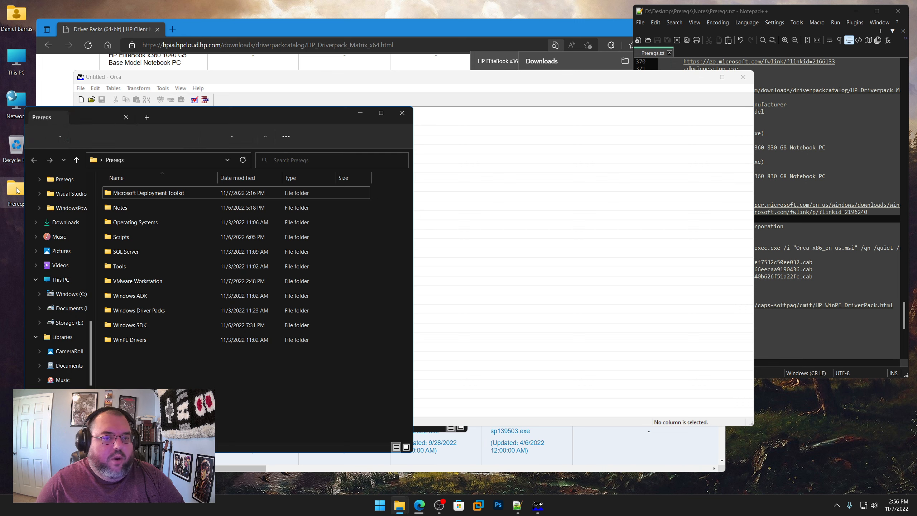
{"action": "double_click", "coordinate": [120, 266]}
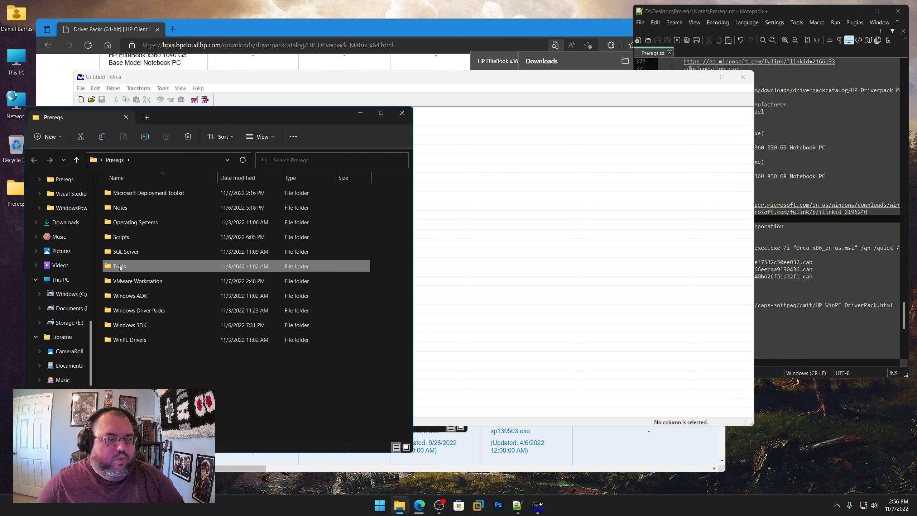
{"action": "double_click", "coordinate": [122, 211]}
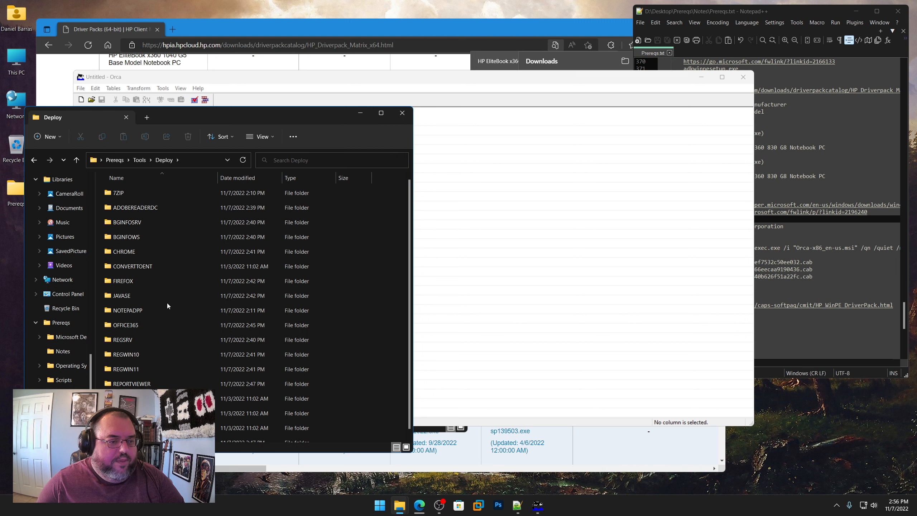
{"action": "mouse_move", "coordinate": [166, 307]}
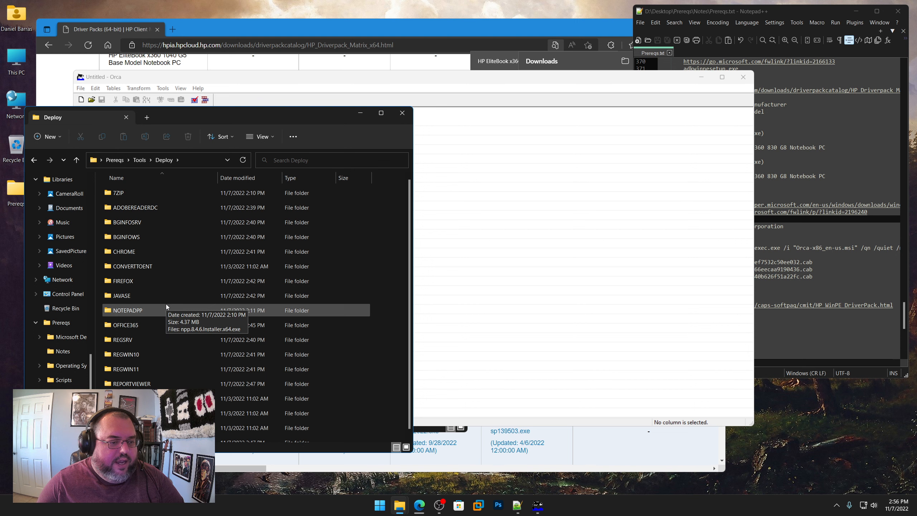
{"action": "double_click", "coordinate": [132, 384]}
{"action": "left_click_drag", "start_coordinate": [192, 120], "coordinate": [488, 133]}
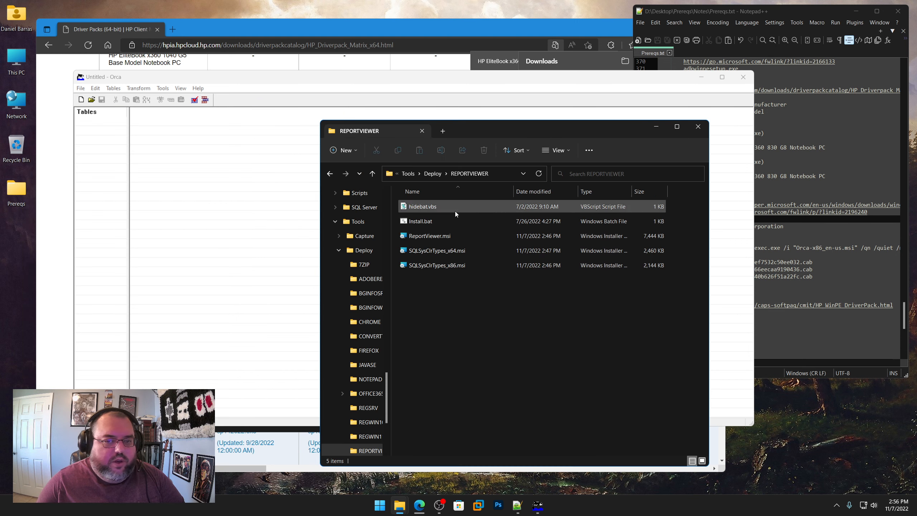
{"action": "left_click_drag", "start_coordinate": [436, 236], "coordinate": [116, 188]}
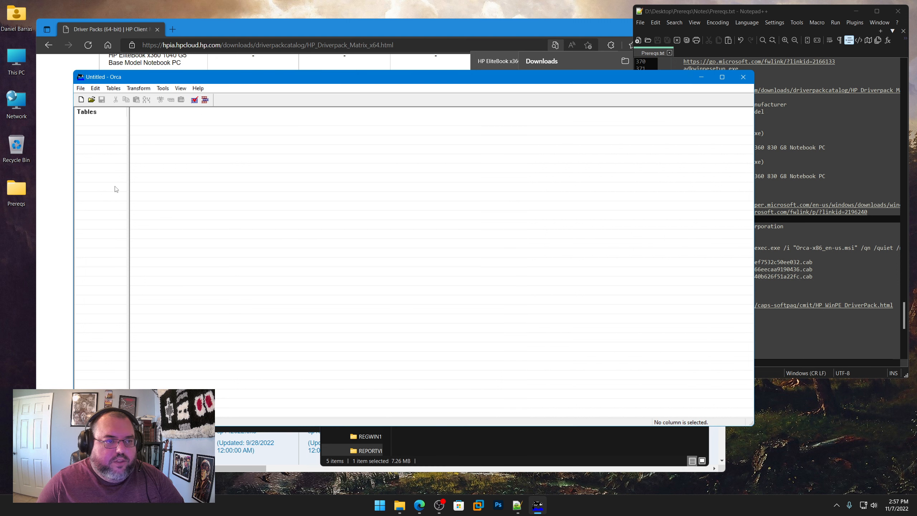
Step: Show the Property table of ReportViewer.msi and sort its rows alphabetically by property name
{"action": "scroll", "coordinate": [140, 255], "scroll_direction": "down", "scroll_amount": 3}
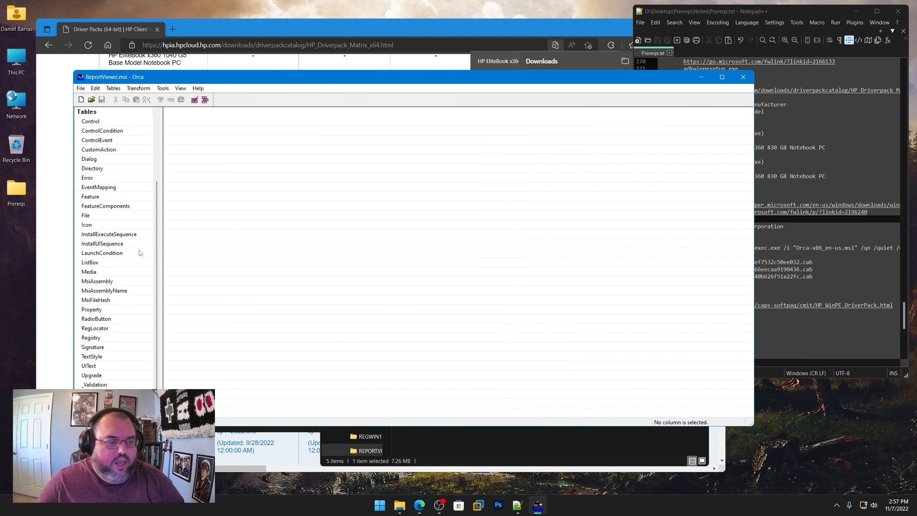
{"action": "left_click", "coordinate": [93, 309]}
{"action": "scroll", "coordinate": [245, 343], "scroll_direction": "down", "scroll_amount": 5}
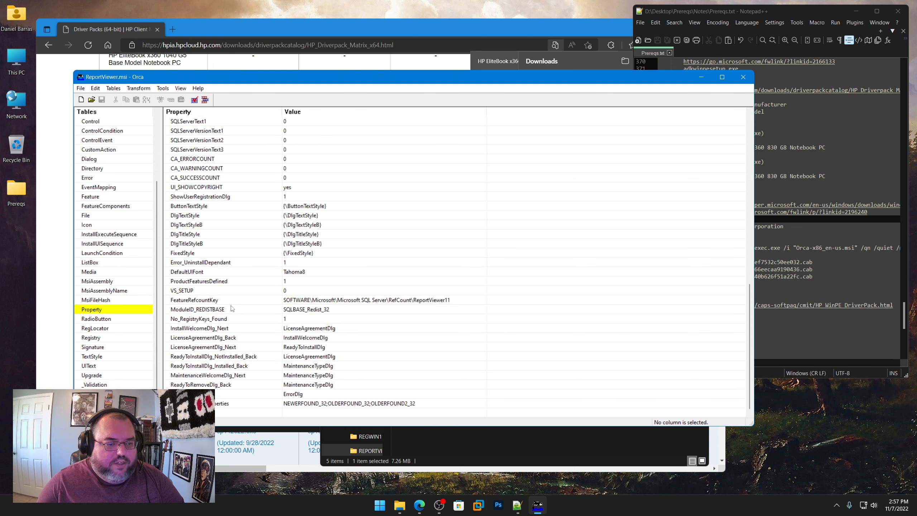
{"action": "scroll", "coordinate": [243, 377], "scroll_direction": "up", "scroll_amount": 5}
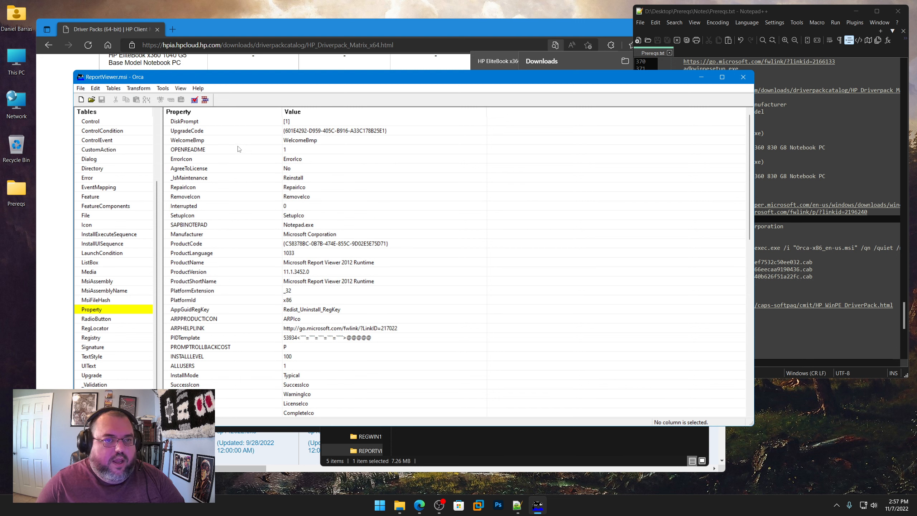
{"action": "left_click", "coordinate": [187, 113]}
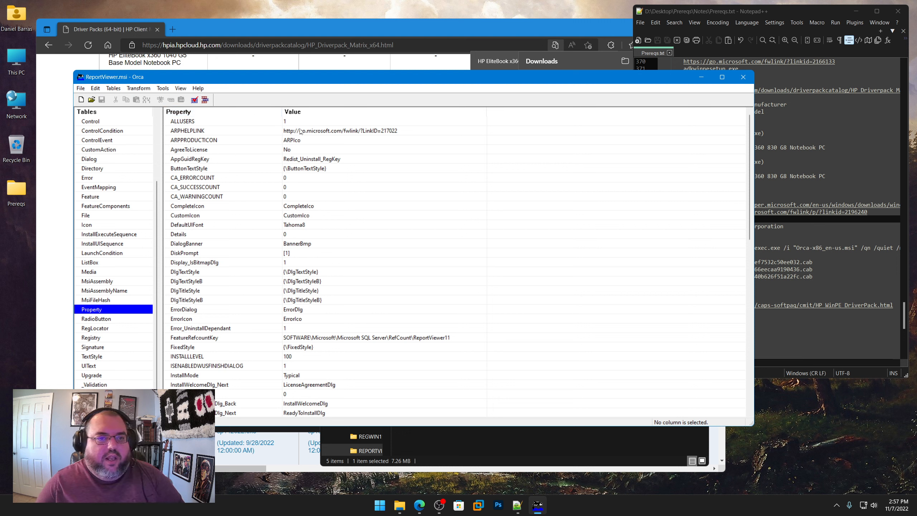
{"action": "left_click", "coordinate": [271, 125]}
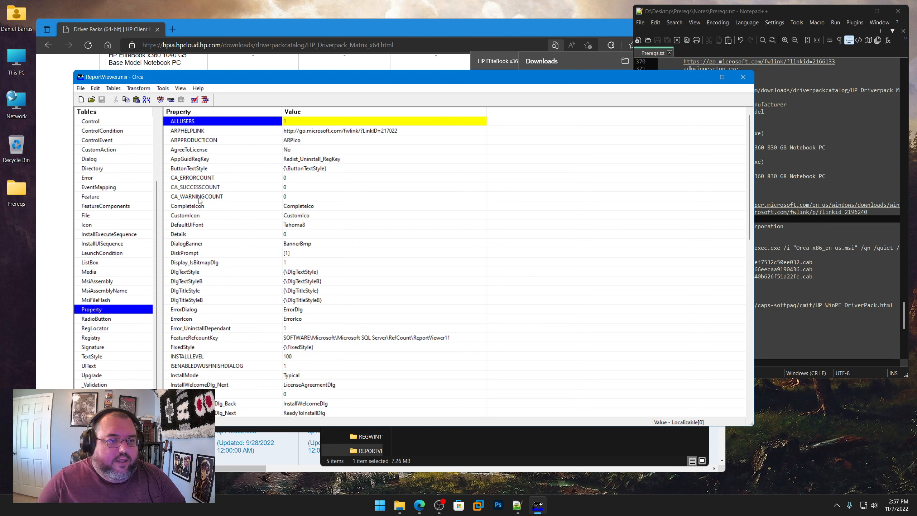
Step: Review the sorted properties of ReportViewer.msi, highlighting ProductVersion and ProductName, and close Orca
{"action": "scroll", "coordinate": [201, 212], "scroll_direction": "down", "scroll_amount": 2}
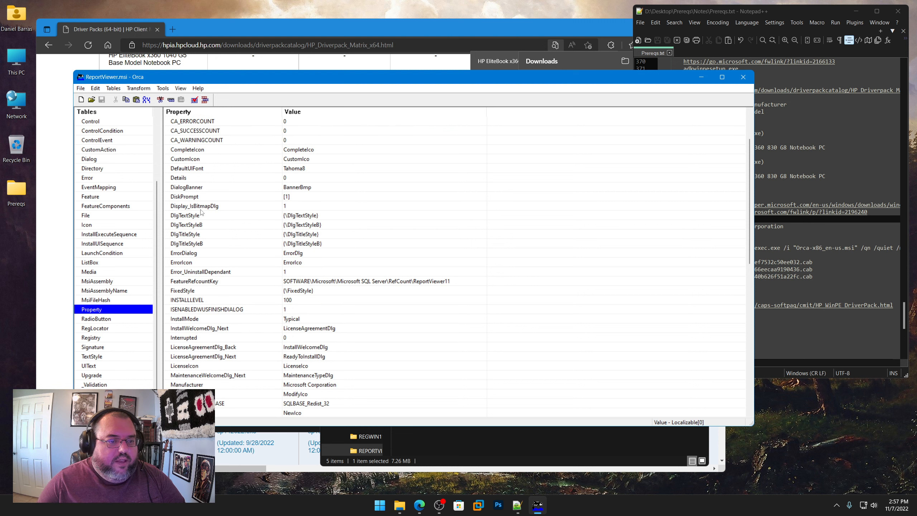
{"action": "scroll", "coordinate": [201, 213], "scroll_direction": "down", "scroll_amount": 2}
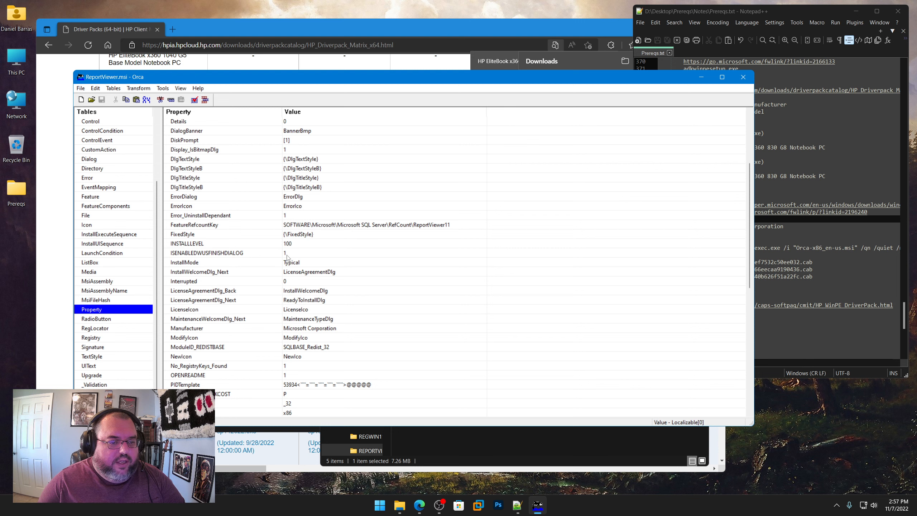
{"action": "scroll", "coordinate": [238, 267], "scroll_direction": "down", "scroll_amount": 4}
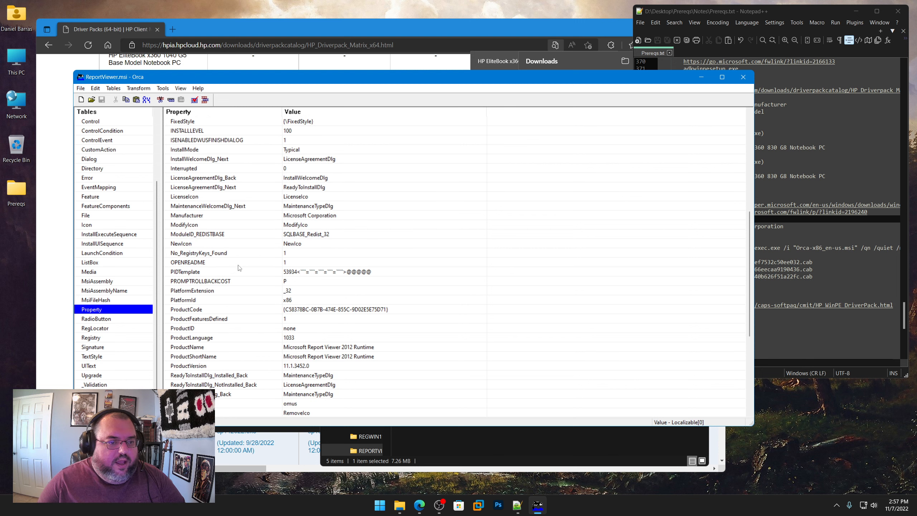
{"action": "scroll", "coordinate": [238, 268], "scroll_direction": "down", "scroll_amount": 1}
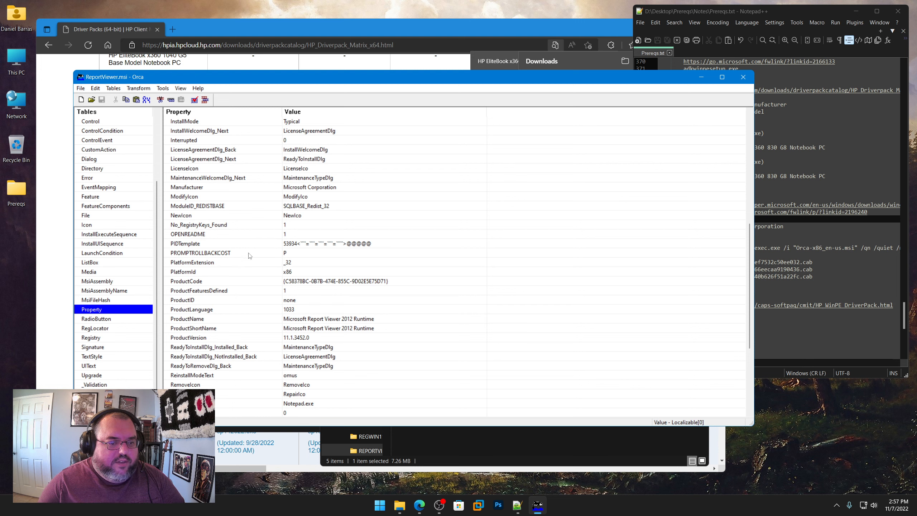
{"action": "scroll", "coordinate": [261, 270], "scroll_direction": "down", "scroll_amount": 5}
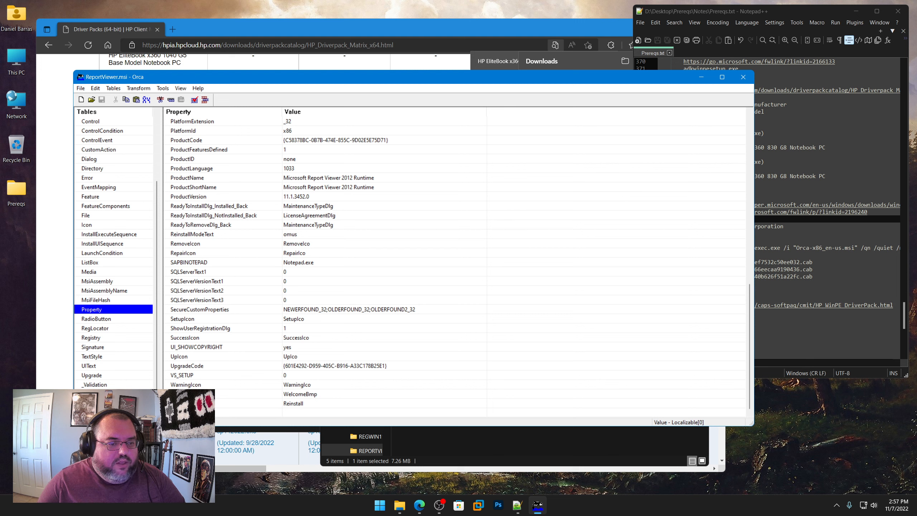
{"action": "scroll", "coordinate": [220, 398], "scroll_direction": "up", "scroll_amount": 4}
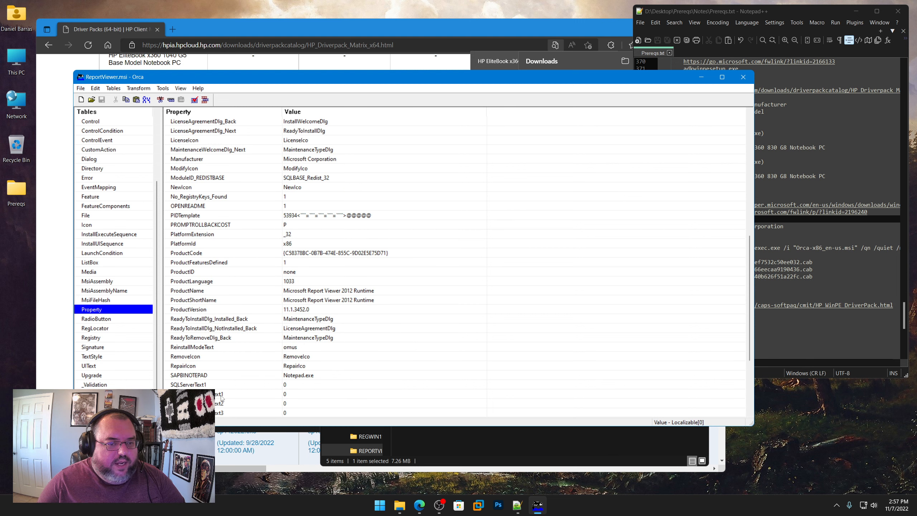
{"action": "left_click", "coordinate": [191, 310]}
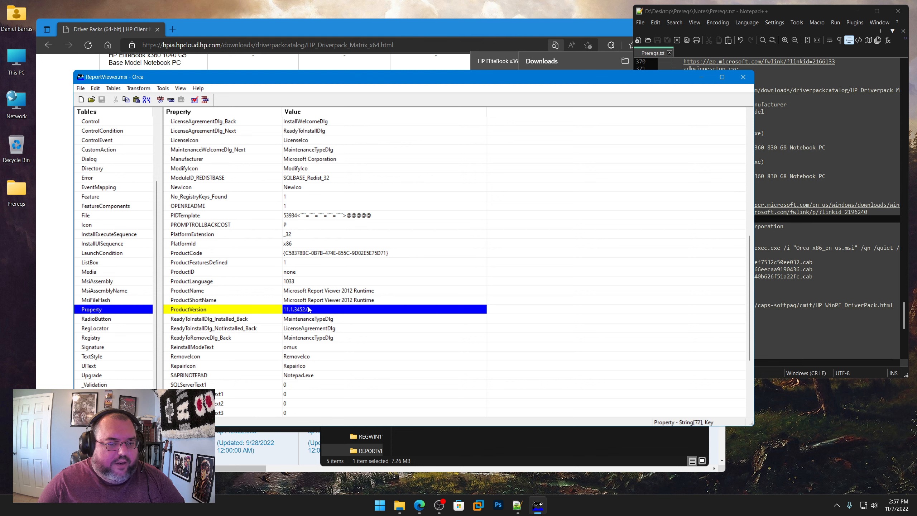
{"action": "left_click", "coordinate": [191, 294]}
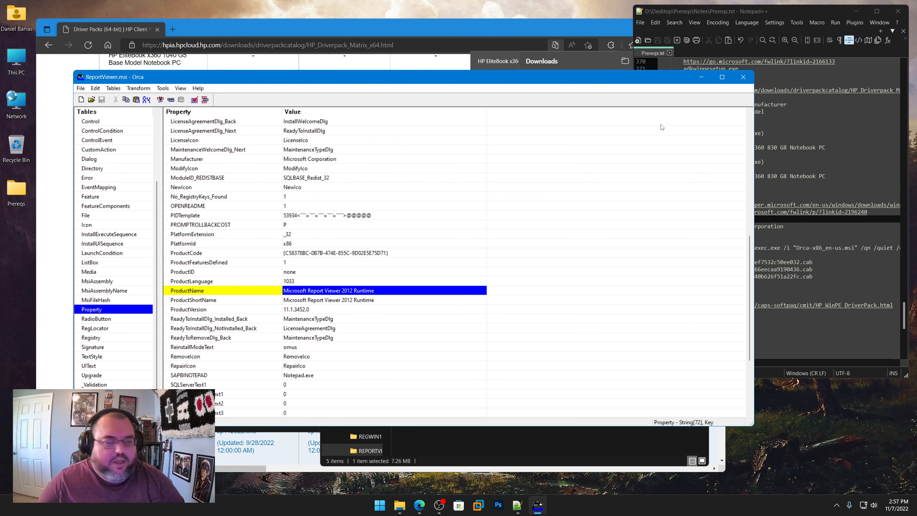
{"action": "left_click", "coordinate": [742, 77]}
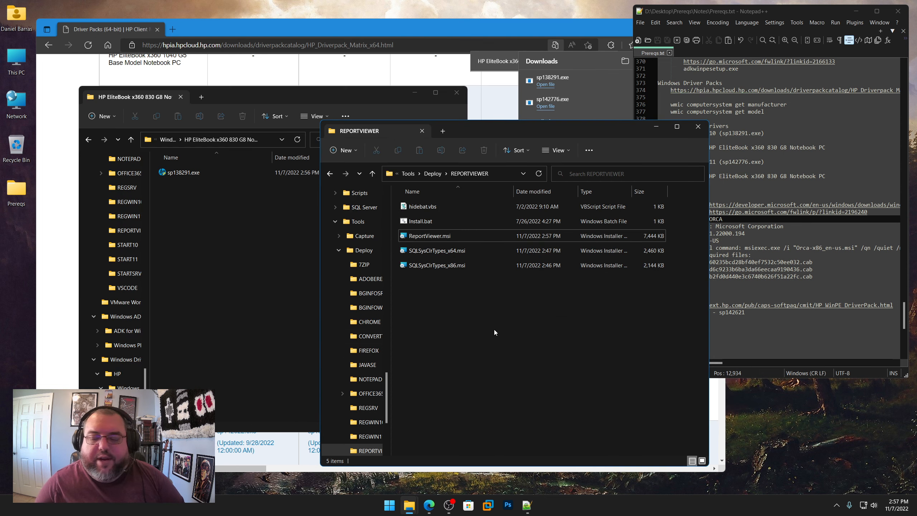
Step: Return to the Windows 10 HP EliteBook x360 830 G8 folder and extract sp138291.exe in place with 7-Zip
{"action": "left_click", "coordinate": [801, 257]}
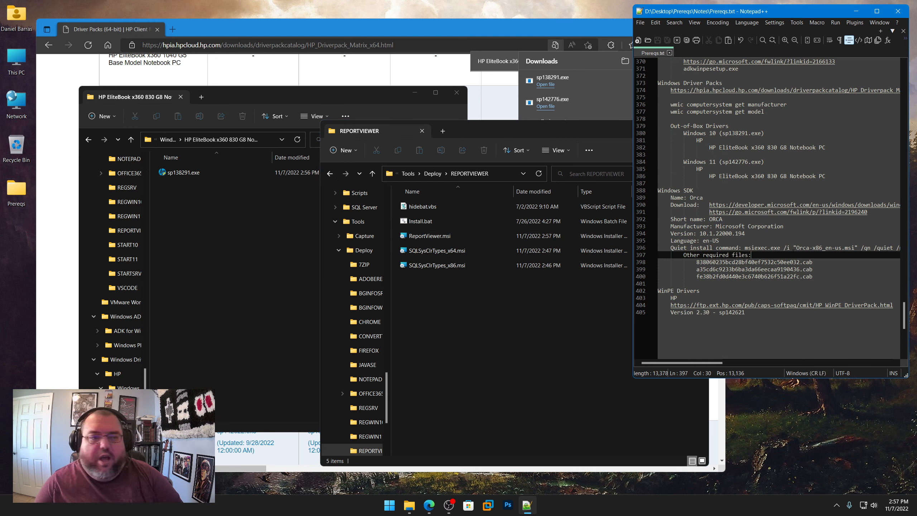
{"action": "left_click", "coordinate": [237, 195]}
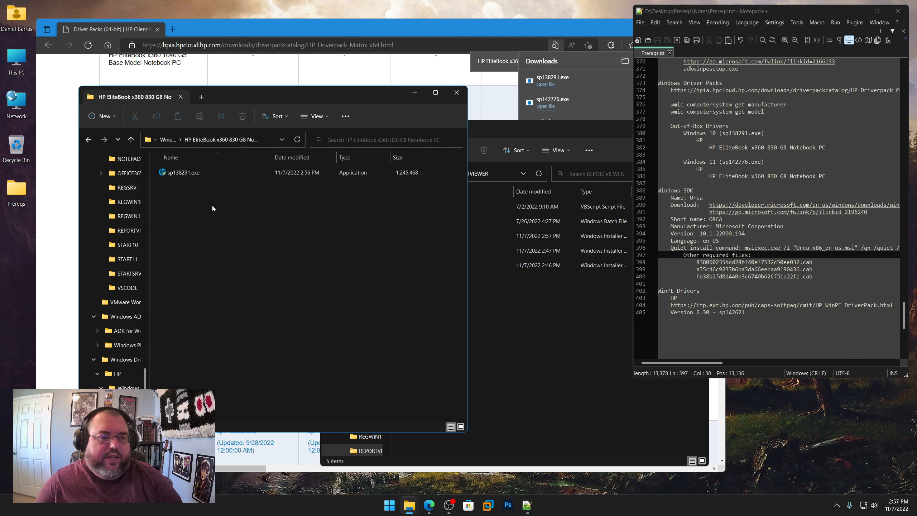
{"action": "left_click", "coordinate": [181, 173]}
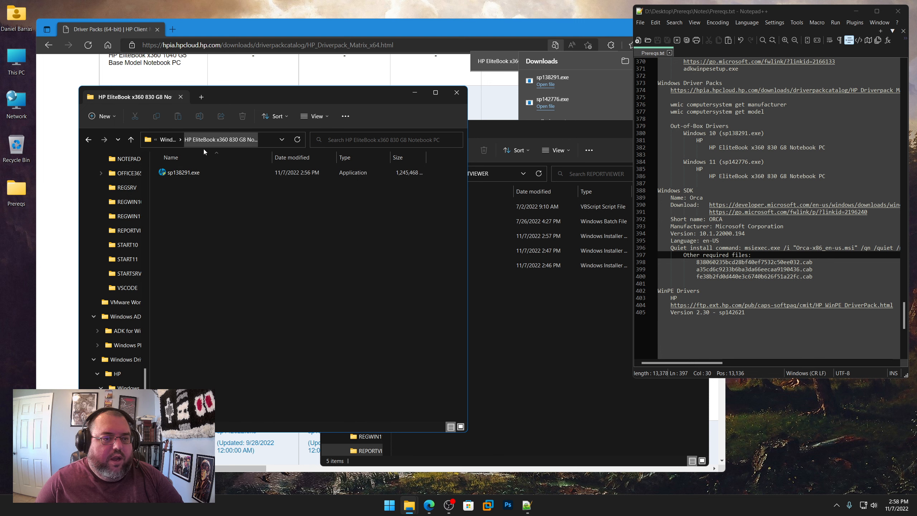
{"action": "right_click", "coordinate": [189, 174]}
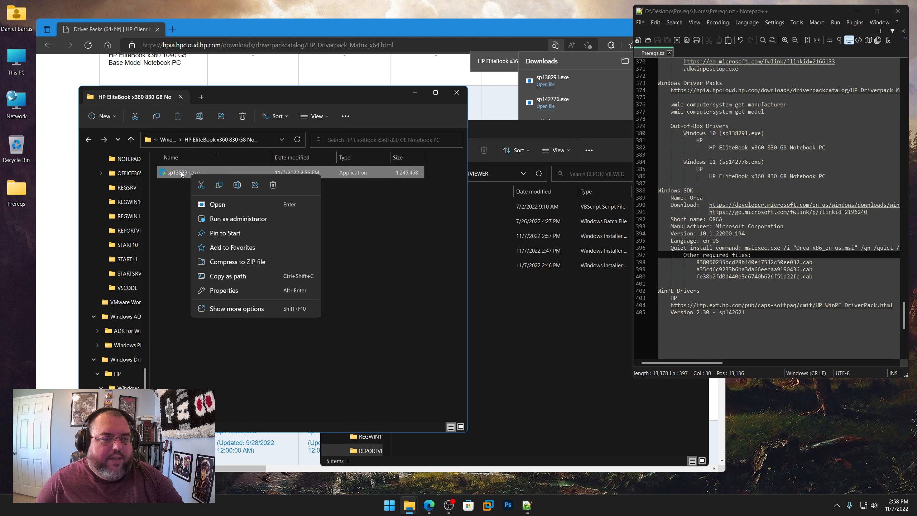
{"action": "right_click", "coordinate": [181, 172], "text": "shift"}
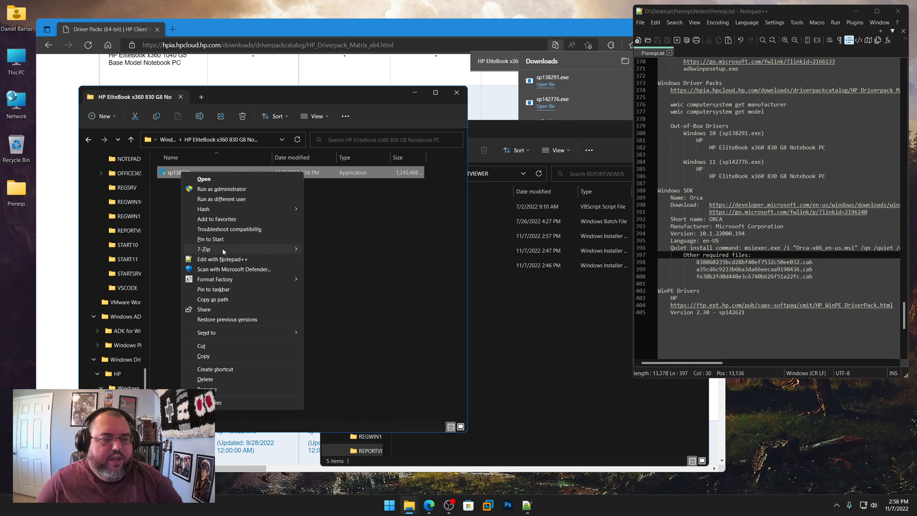
{"action": "mouse_move", "coordinate": [222, 249]}
{"action": "left_click", "coordinate": [335, 280]}
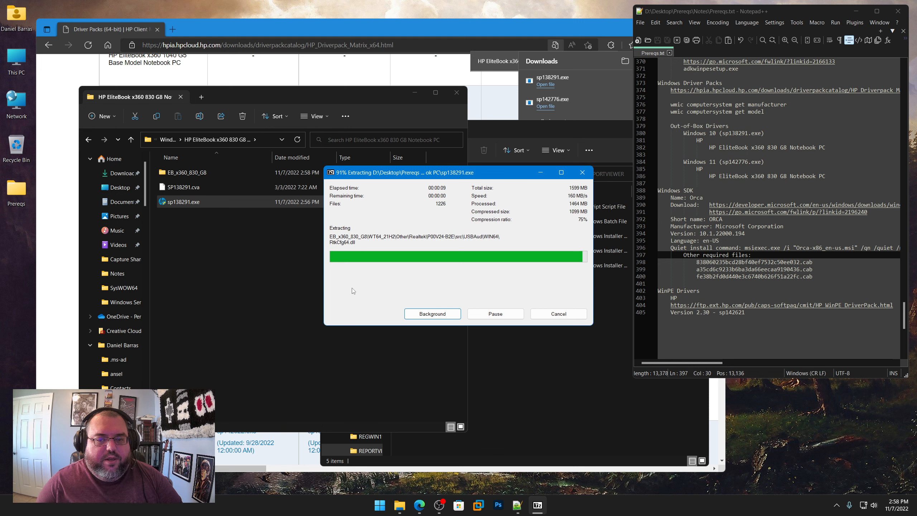
Step: Delete the sp138291.exe installer from the Windows 10 driver folder
{"action": "right_click", "coordinate": [183, 203]}
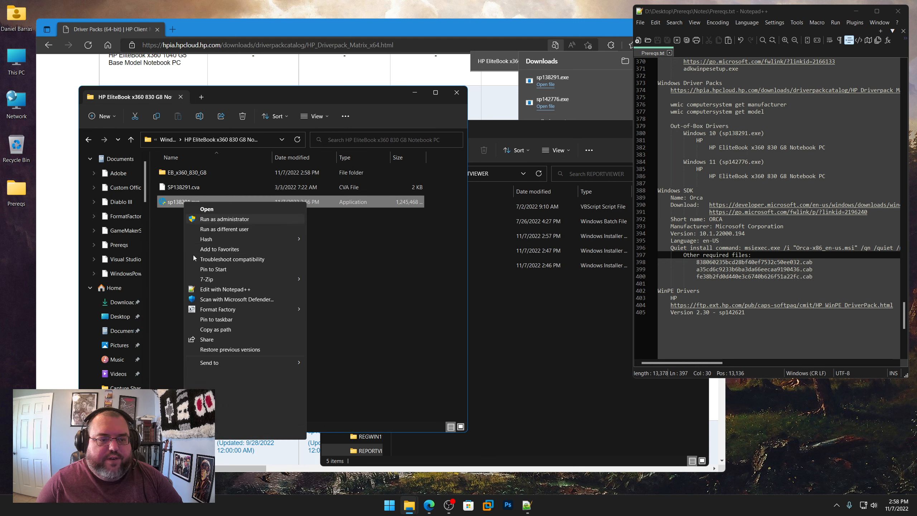
{"action": "left_click", "coordinate": [219, 410]}
{"action": "left_click", "coordinate": [495, 284]}
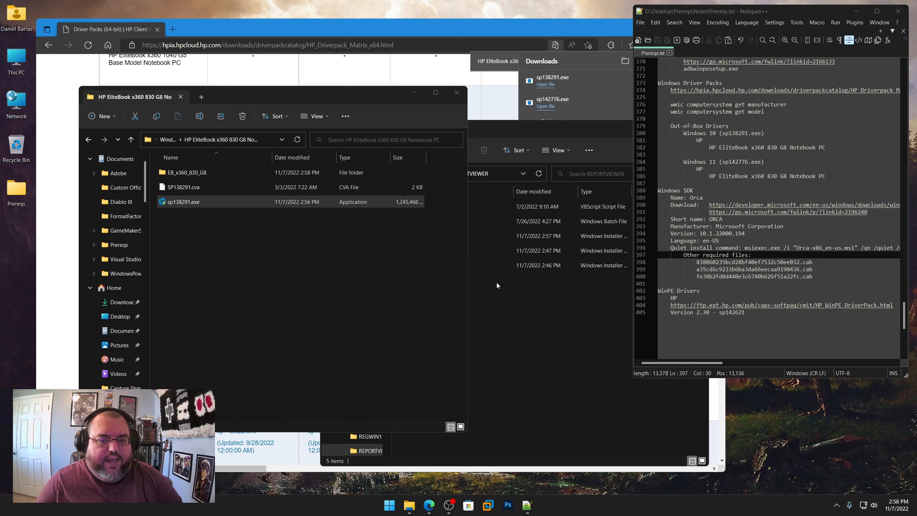
Step: Browse to HP\Windows 11\HP EliteBook x360 830 G8 Notebook PC and extract sp142776.exe in place with 7-Zip
{"action": "left_click", "coordinate": [167, 140]}
{"action": "left_click", "coordinate": [168, 140]}
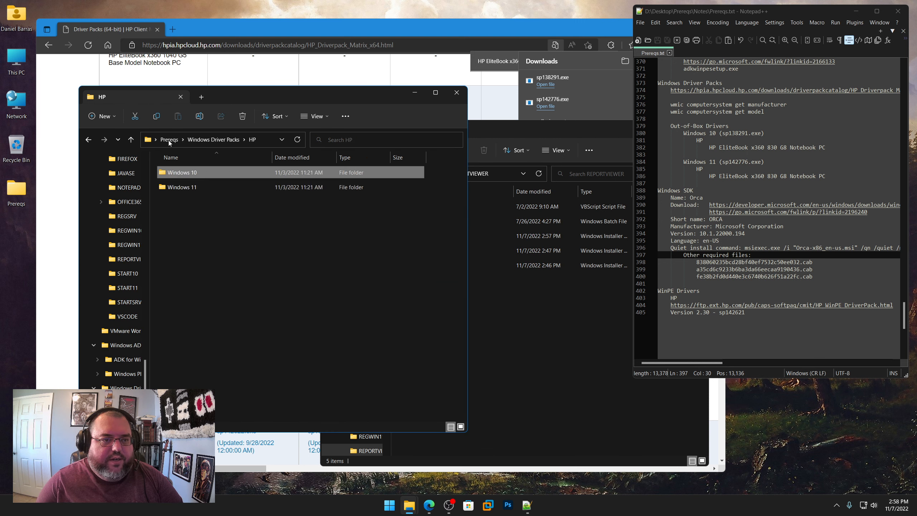
{"action": "double_click", "coordinate": [184, 175]}
{"action": "double_click", "coordinate": [185, 175]}
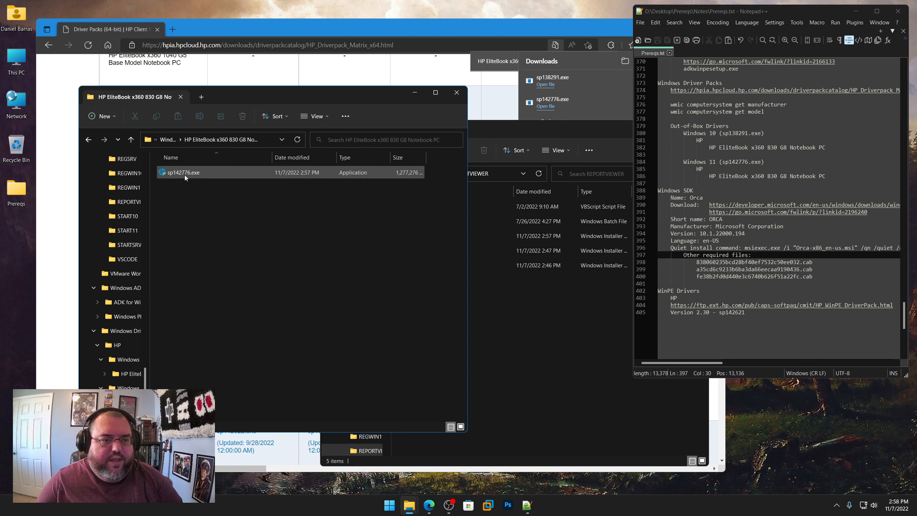
{"action": "right_click", "coordinate": [187, 173]}
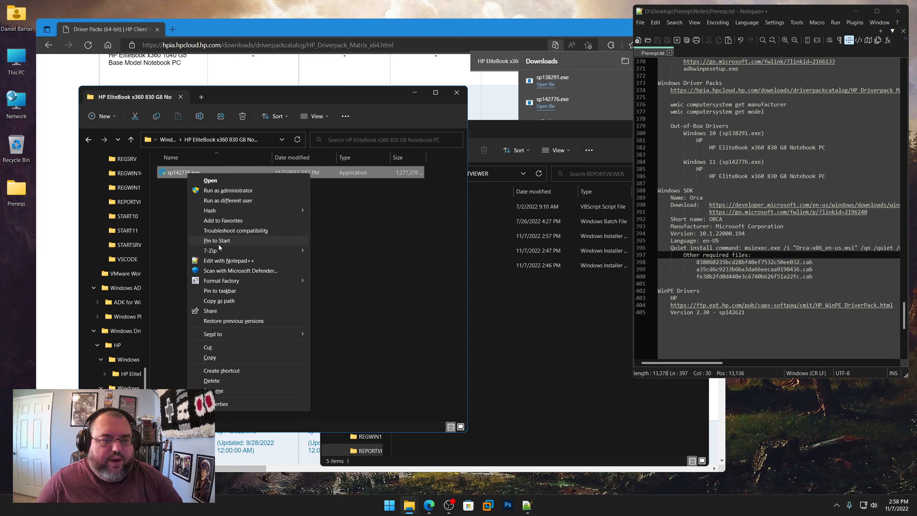
{"action": "mouse_move", "coordinate": [219, 252]}
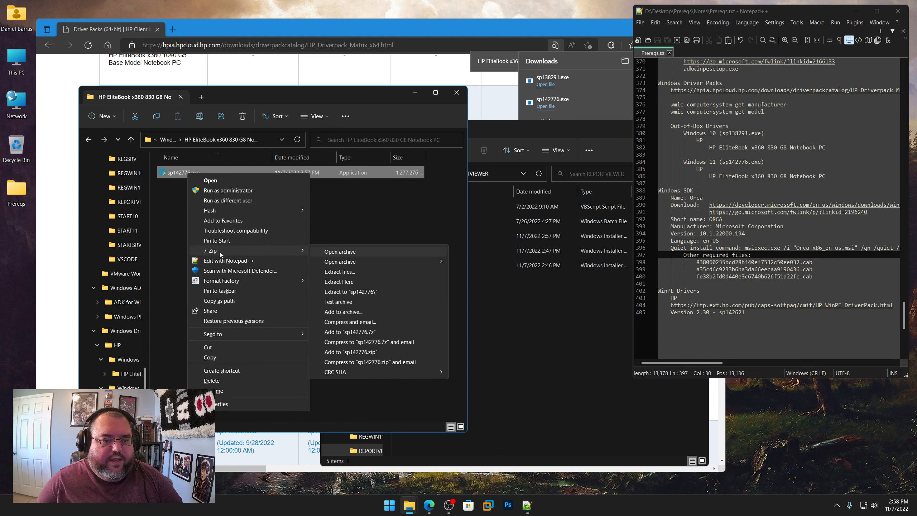
{"action": "left_click", "coordinate": [355, 281]}
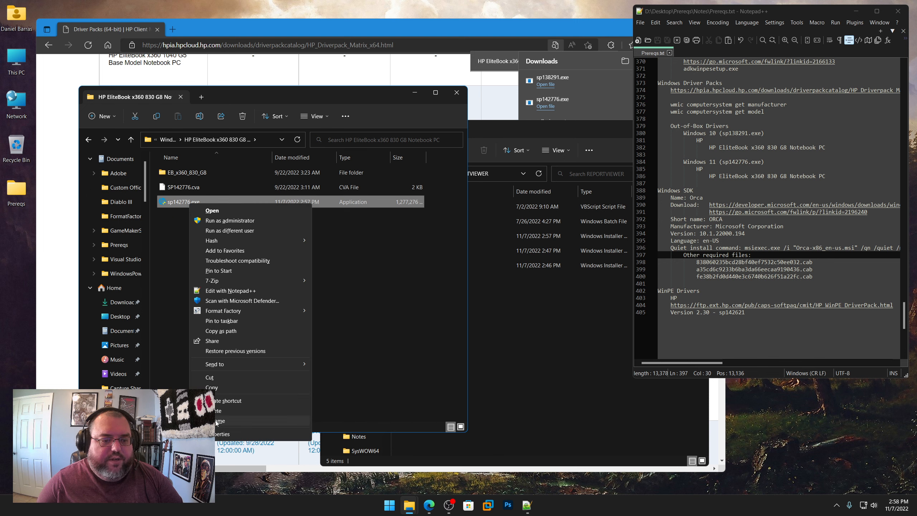
Step: Delete the sp142776.exe installer from the Windows 11 driver folder and close the REPORTVIEWER folder window
{"action": "left_click", "coordinate": [224, 411], "text": "shift"}
{"action": "left_click", "coordinate": [490, 287]}
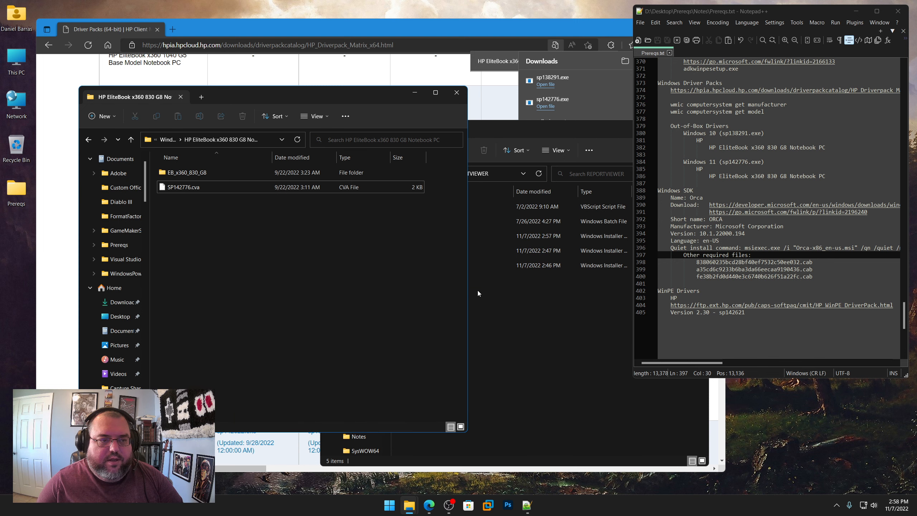
{"action": "left_click", "coordinate": [557, 323]}
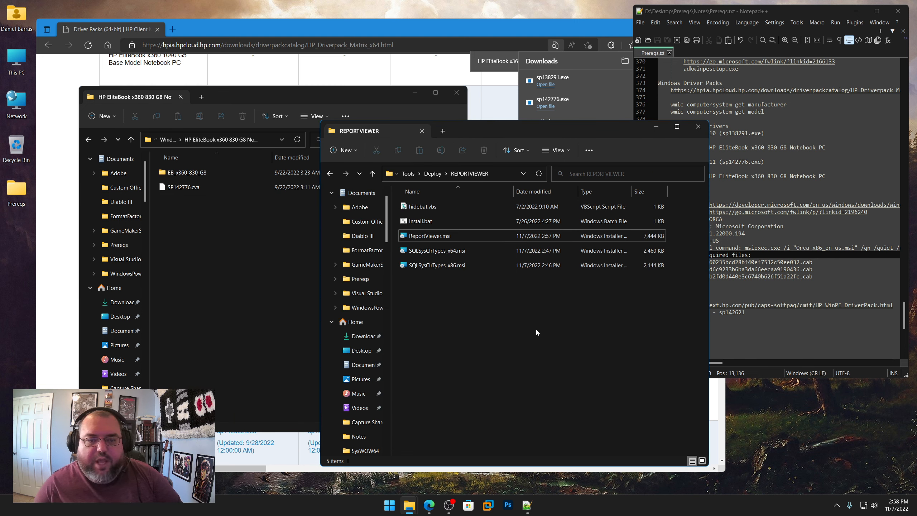
{"action": "left_click", "coordinate": [697, 126]}
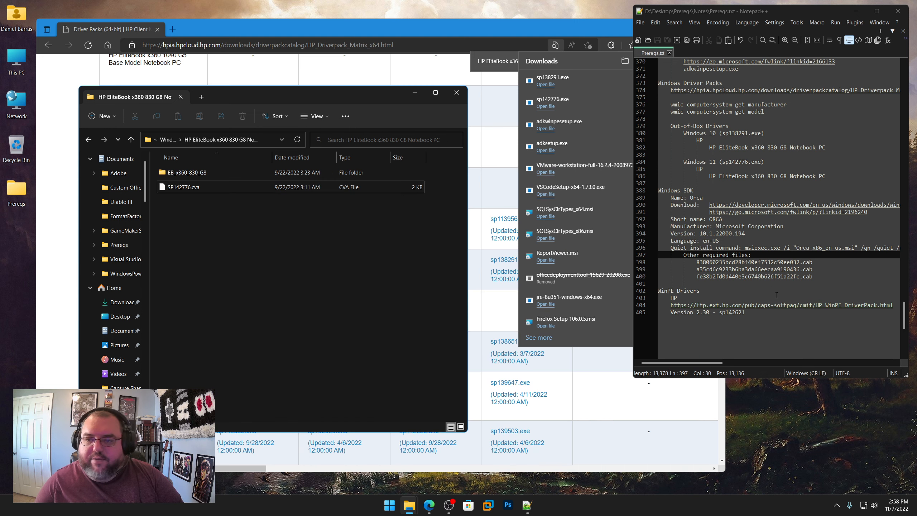
Step: Browse up to Prereqs, open the Windows SDK folder, and highlight the three required .cab file names in the Orca notes
{"action": "left_click", "coordinate": [168, 140]}
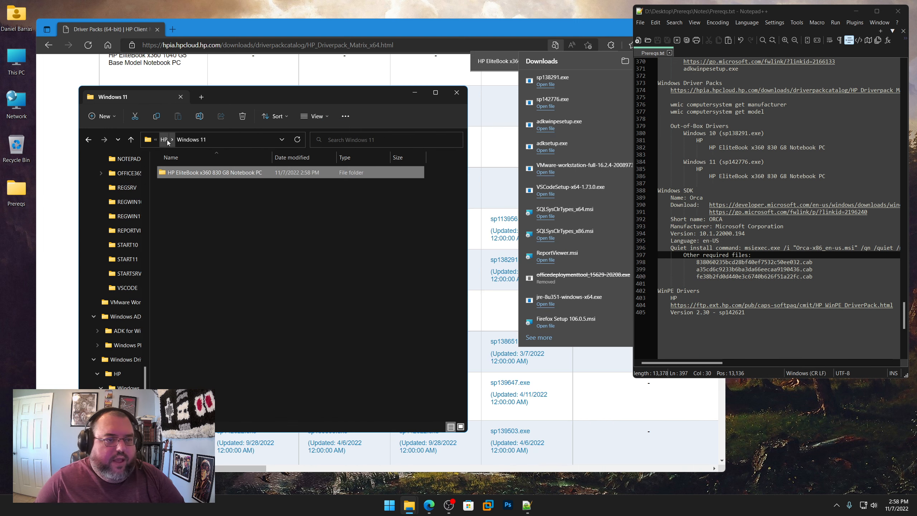
{"action": "left_click", "coordinate": [166, 144]}
{"action": "left_click", "coordinate": [165, 144]}
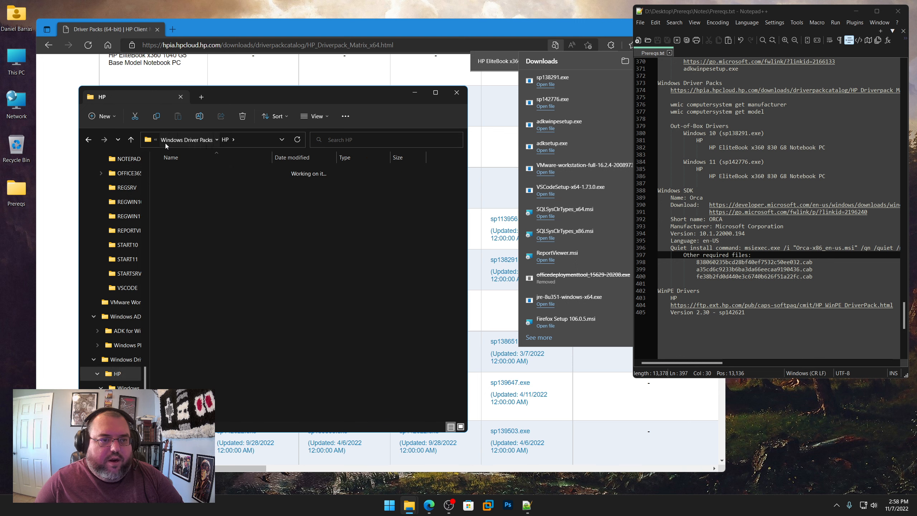
{"action": "left_click", "coordinate": [166, 142]}
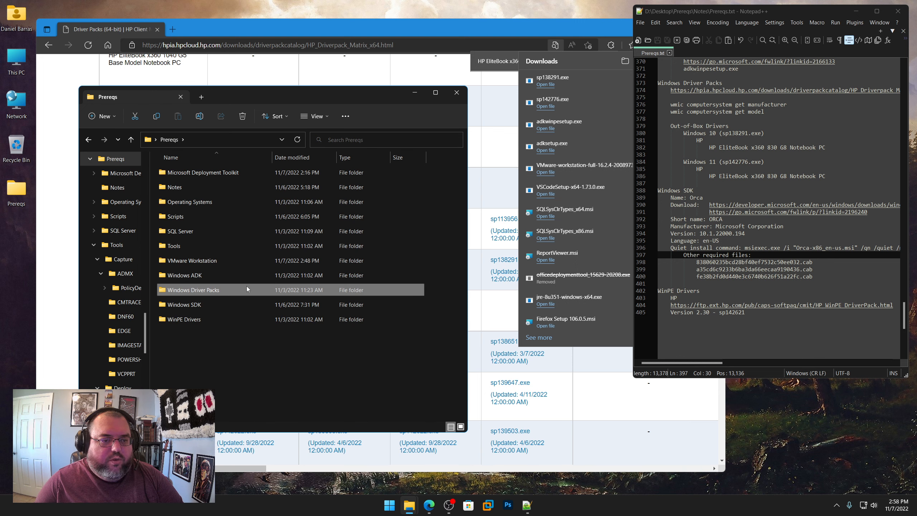
{"action": "double_click", "coordinate": [189, 304]}
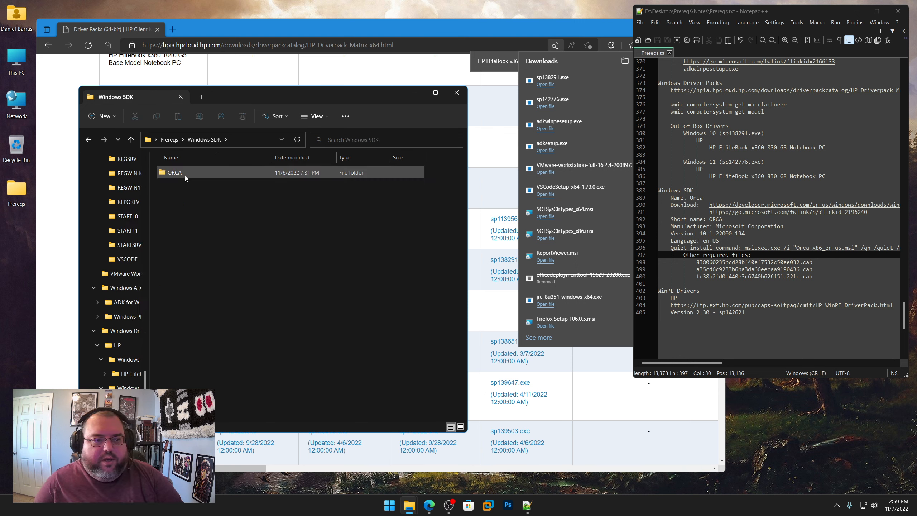
{"action": "left_click", "coordinate": [814, 271]}
{"action": "left_click_drag", "start_coordinate": [821, 277], "coordinate": [699, 263]}
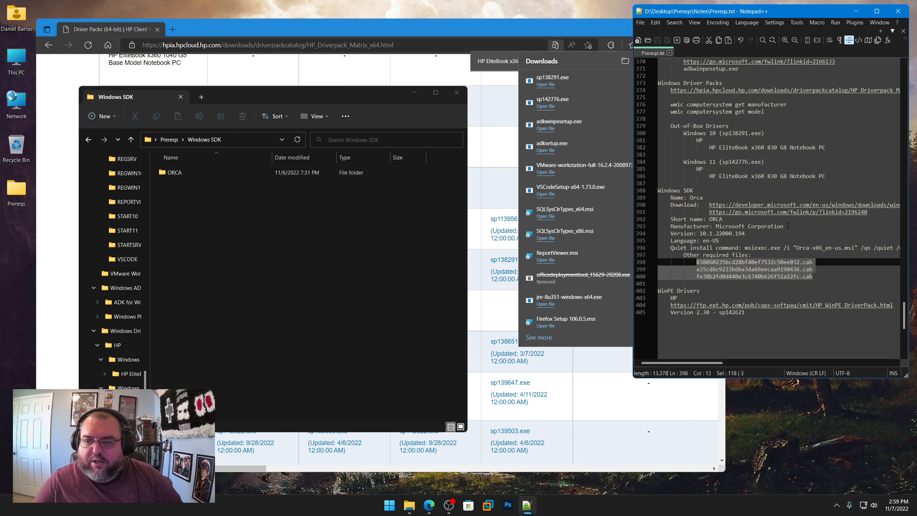
Step: Copy the developer.microsoft.com Windows SDK link from the Orca notes and load that page in the browser
{"action": "right_click", "coordinate": [751, 206]}
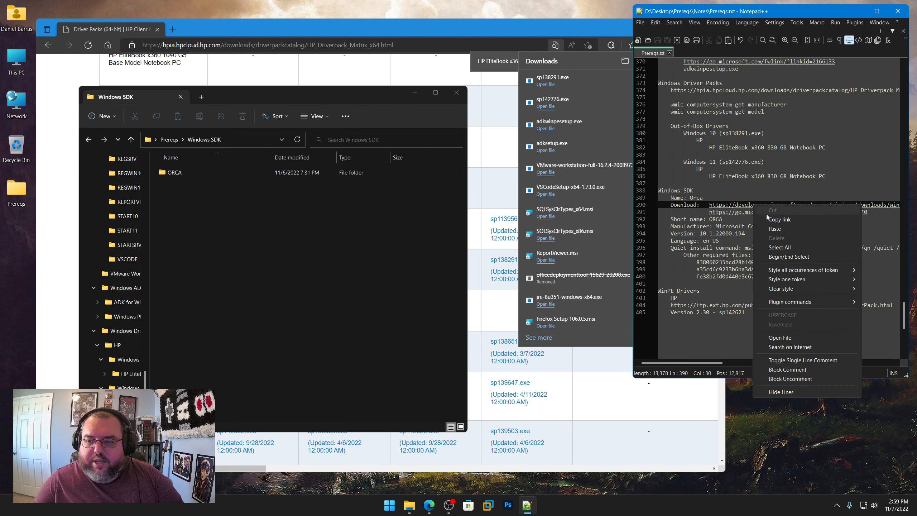
{"action": "left_click", "coordinate": [767, 219]}
{"action": "left_click", "coordinate": [382, 45]}
{"action": "type", "text": "https://developer.microsoft.com/en-us/windows/downloads/windows-sdk/"}
{"action": "key", "text": "Return"}
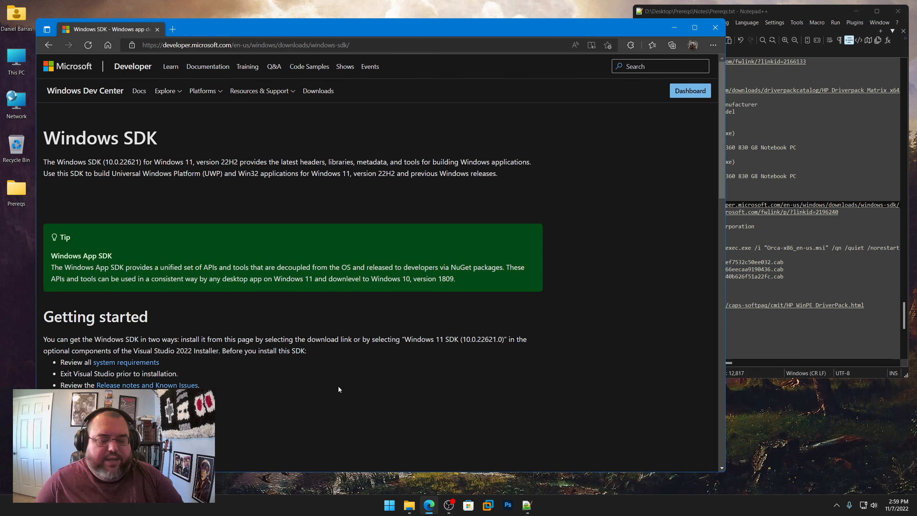
Step: Copy the go.microsoft.com link with linkid=2196240 from the notes and load it in the browser to request the SDK ISO
{"action": "left_click", "coordinate": [797, 212]}
{"action": "right_click", "coordinate": [797, 213]}
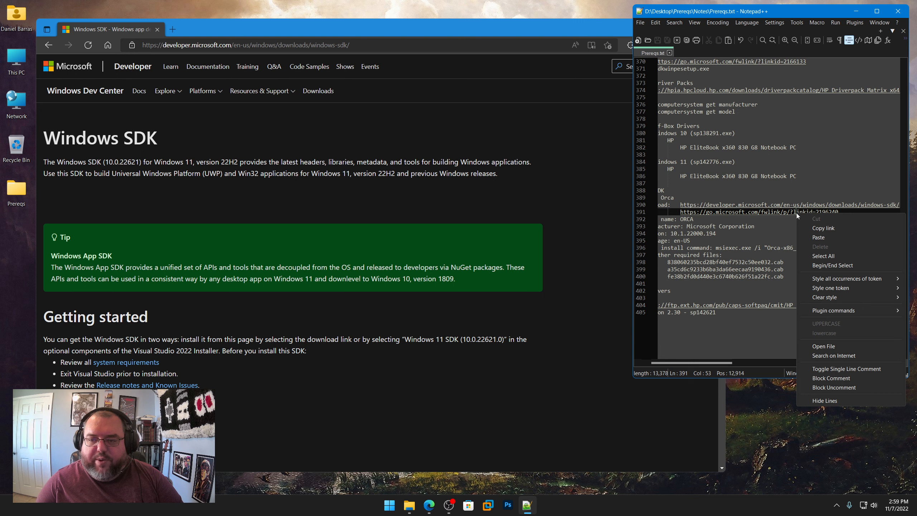
{"action": "left_click", "coordinate": [814, 227]}
{"action": "left_click", "coordinate": [410, 50]}
{"action": "key", "text": "ctrl+v"}
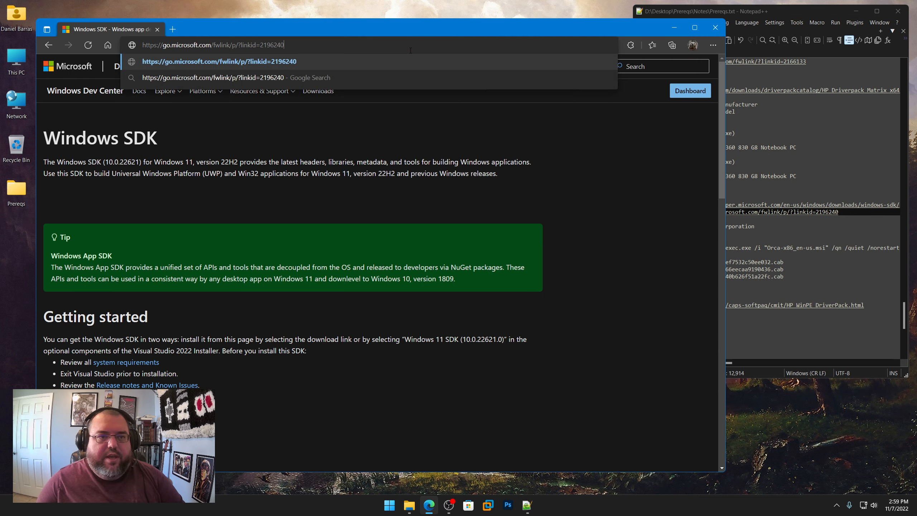
{"action": "key", "text": "Return"}
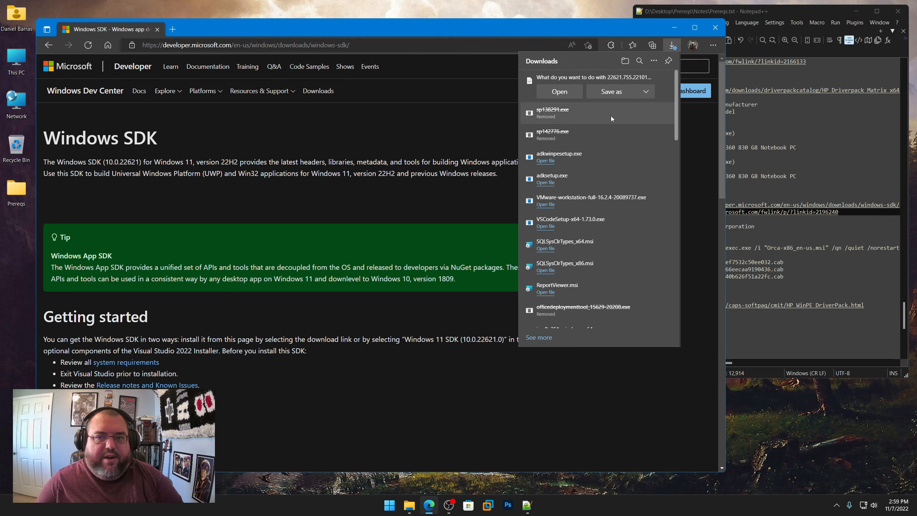
Step: Save the 22621.755.221019-1136.ni_release_svc_prod3_WindowsSDK.iso download in Prereqs\Windows SDK
{"action": "left_click", "coordinate": [613, 93]}
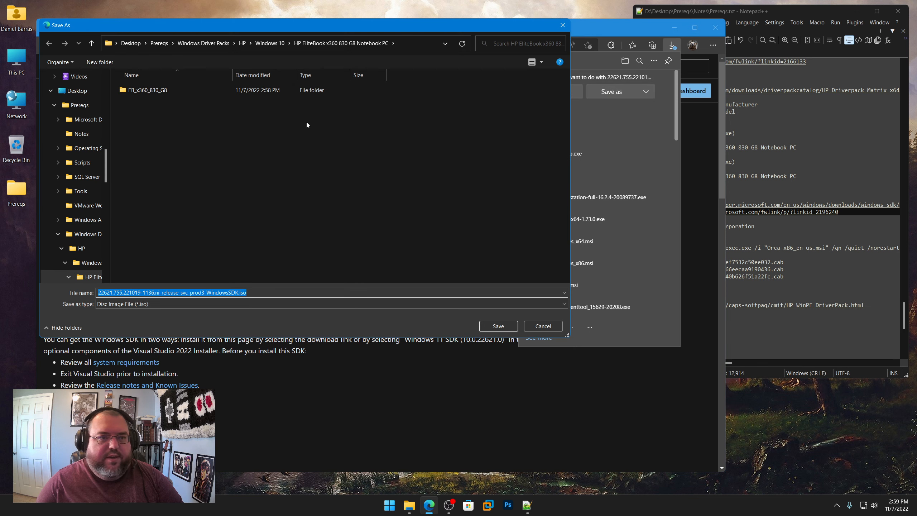
{"action": "left_click", "coordinate": [163, 42]}
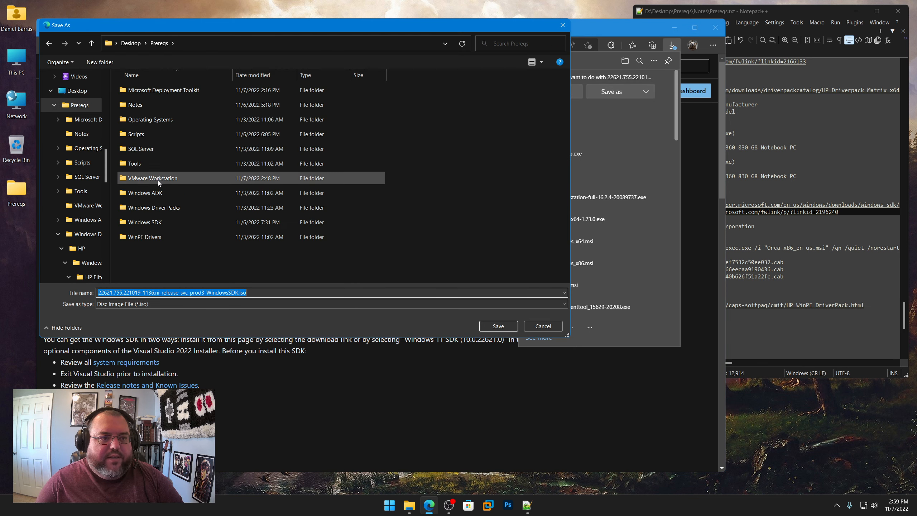
{"action": "double_click", "coordinate": [150, 224]}
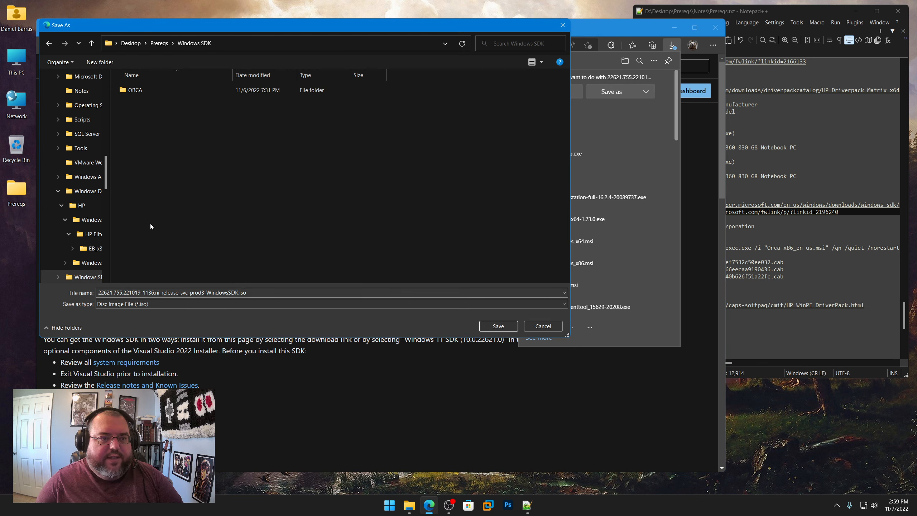
{"action": "left_click", "coordinate": [497, 327]}
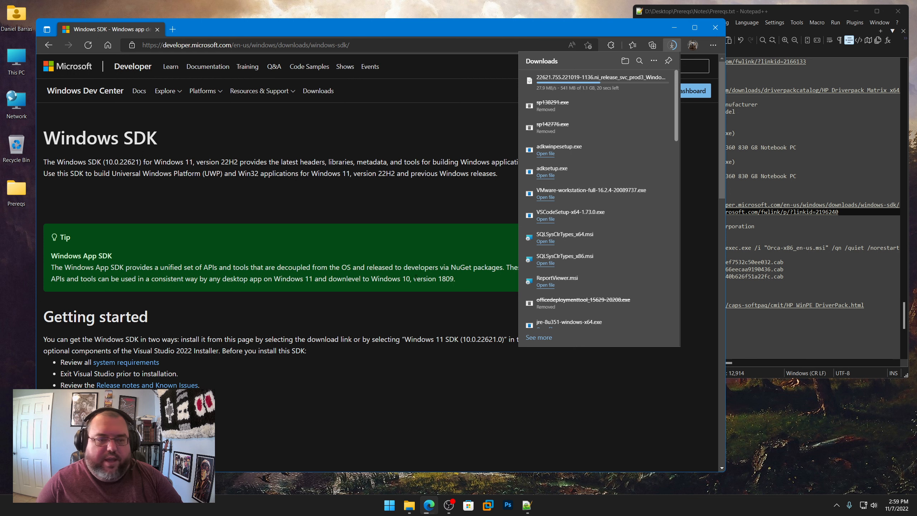
Step: Close the leftover OFFICE365 folder window and bring up the Windows SDK folder window
{"action": "left_click", "coordinate": [410, 505]}
{"action": "left_click", "coordinate": [445, 482]}
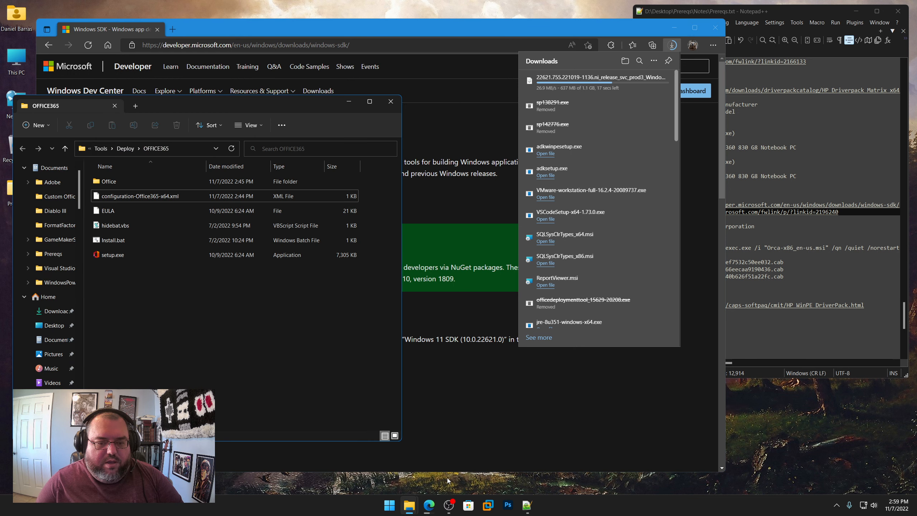
{"action": "left_click", "coordinate": [390, 101]}
{"action": "left_click", "coordinate": [415, 506]}
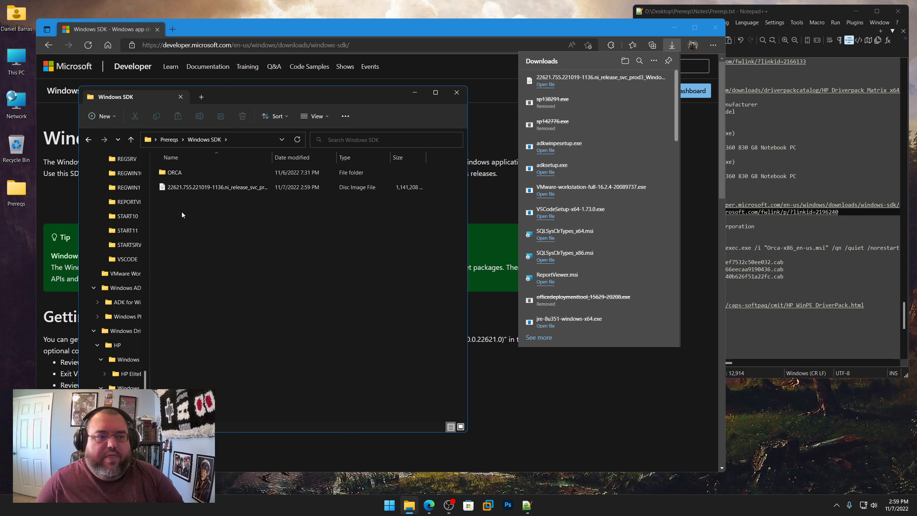
Step: Mount the downloaded Windows SDK ISO from the Windows SDK folder and open its Installers folder
{"action": "double_click", "coordinate": [203, 187]}
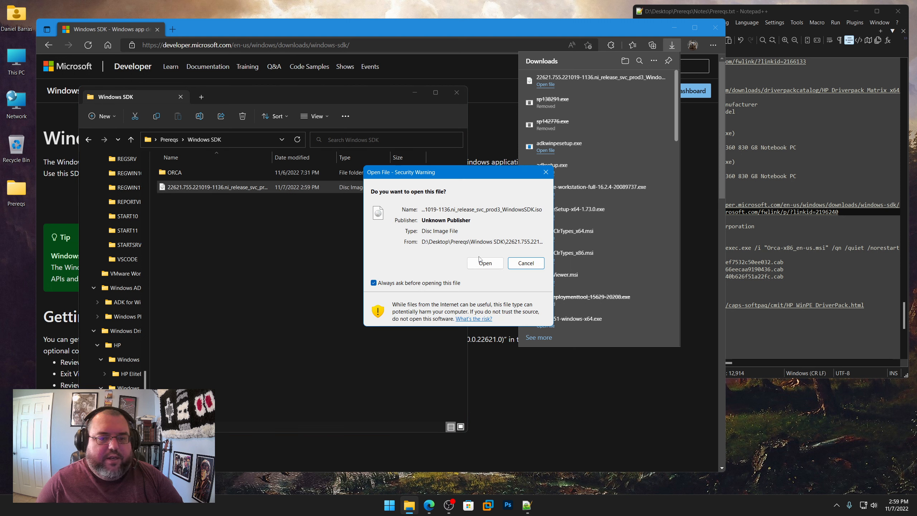
{"action": "left_click", "coordinate": [483, 262]}
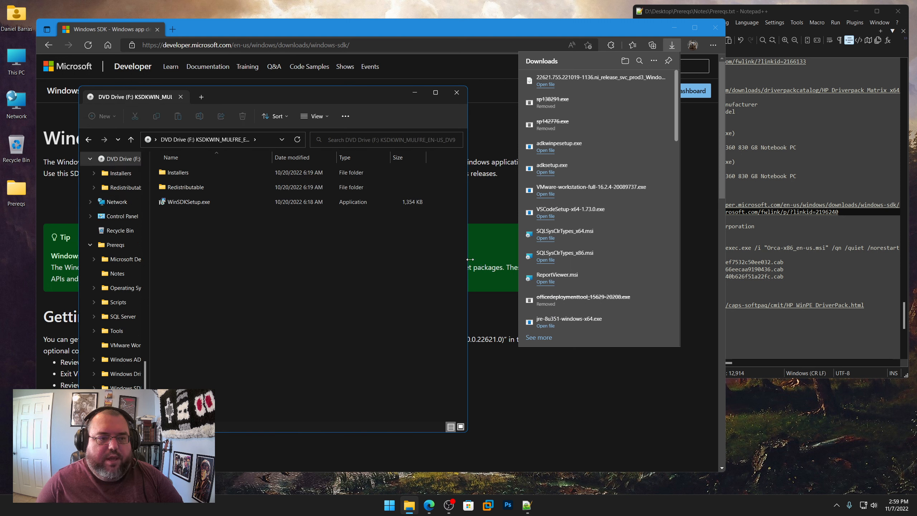
{"action": "double_click", "coordinate": [184, 173]}
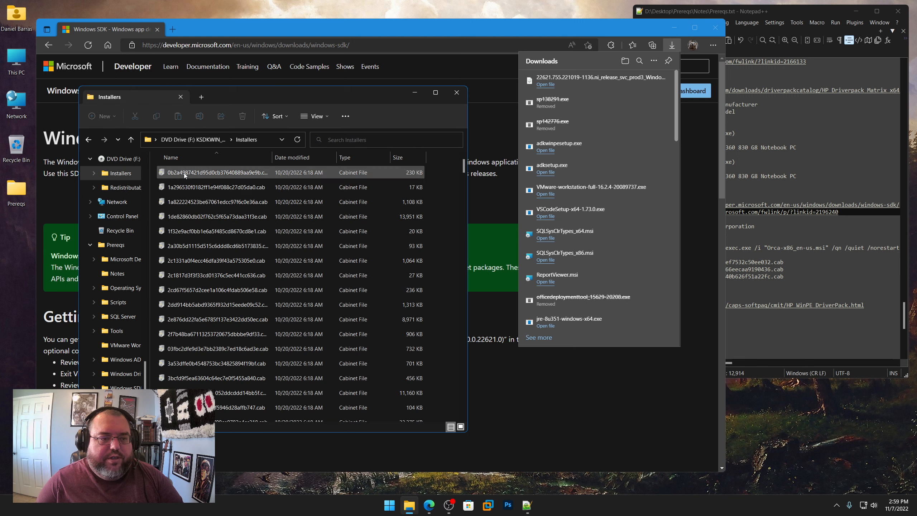
Step: Highlight Orca-x86_en-us.msi in the notes' install command, then locate and copy that file in the ISO's Installers folder
{"action": "left_click", "coordinate": [807, 284]}
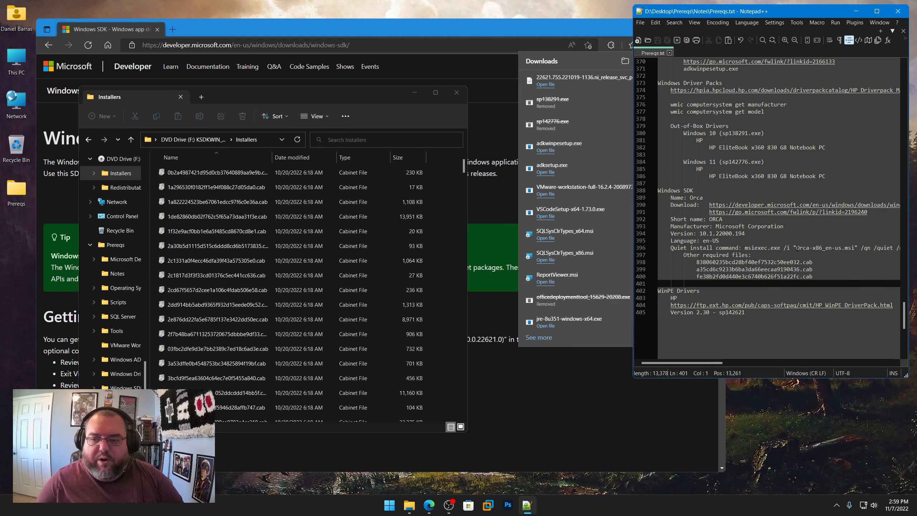
{"action": "left_click_drag", "start_coordinate": [796, 249], "coordinate": [855, 249]}
{"action": "left_click", "coordinate": [452, 247]}
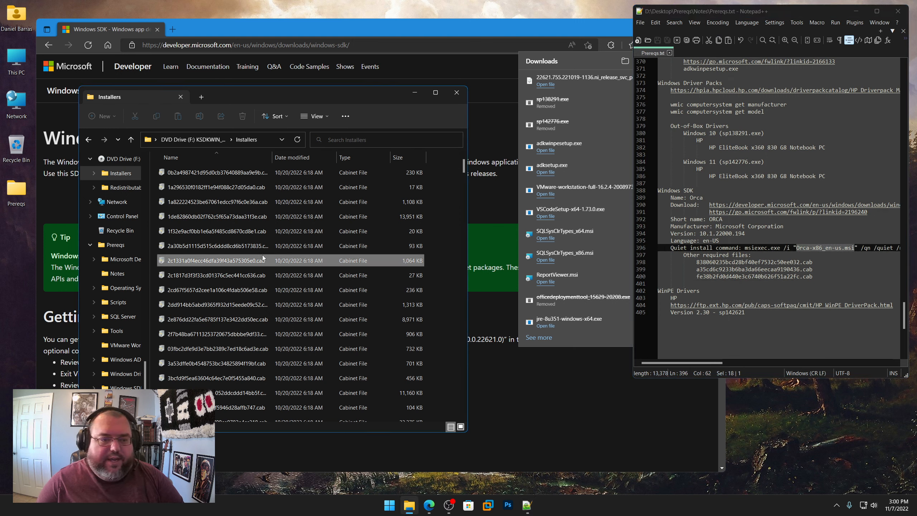
{"action": "type", "text": "orca"}
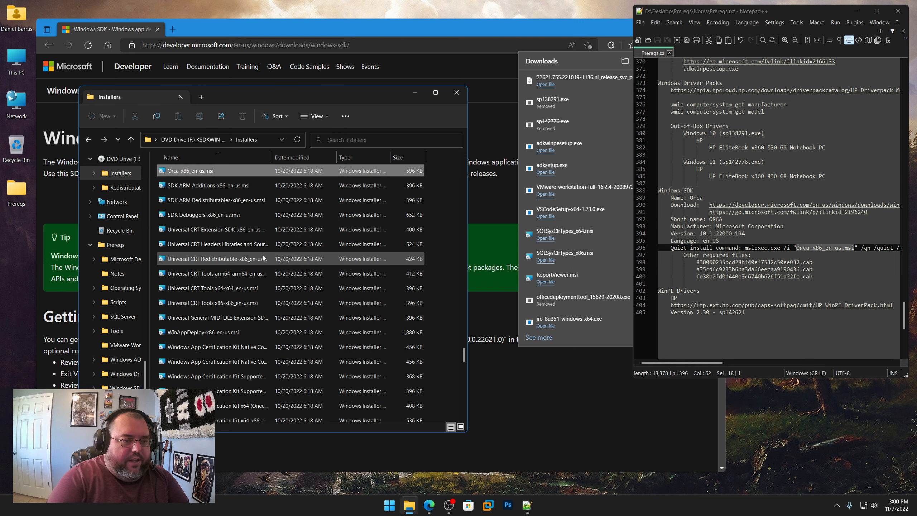
{"action": "right_click", "coordinate": [195, 172]}
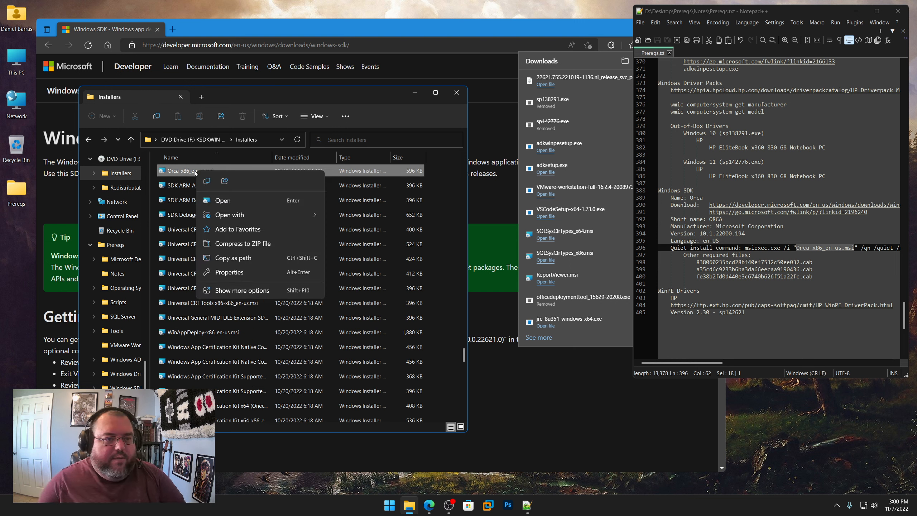
{"action": "left_click", "coordinate": [206, 182]}
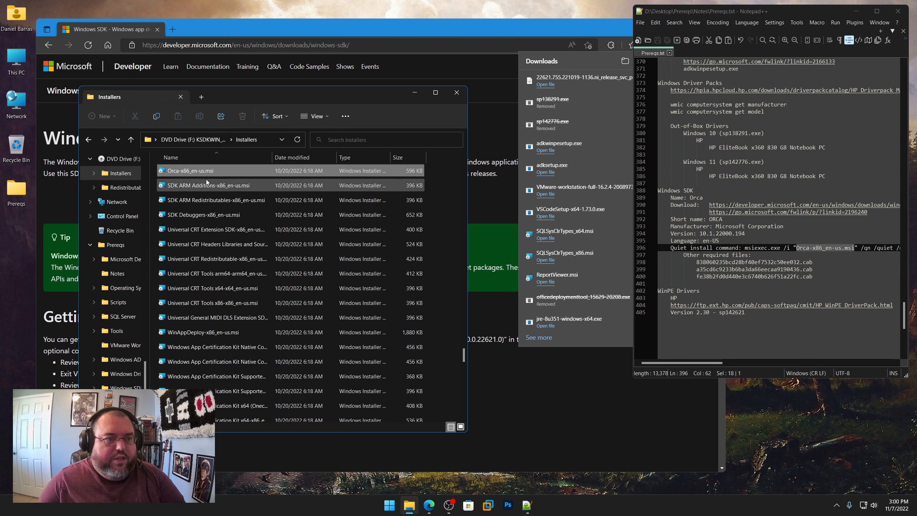
Step: Paste Orca-x86_en-us.msi into Prereqs\Windows SDK\ORCA in a new folder window and move that window beside the Installers window
{"action": "left_click", "coordinate": [17, 186]}
{"action": "double_click", "coordinate": [17, 186]}
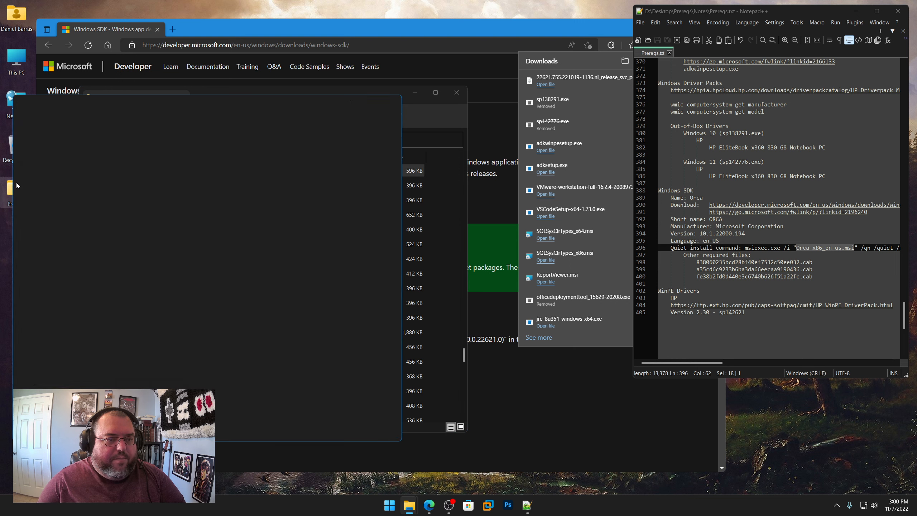
{"action": "left_click", "coordinate": [113, 317]}
{"action": "double_click", "coordinate": [113, 317]}
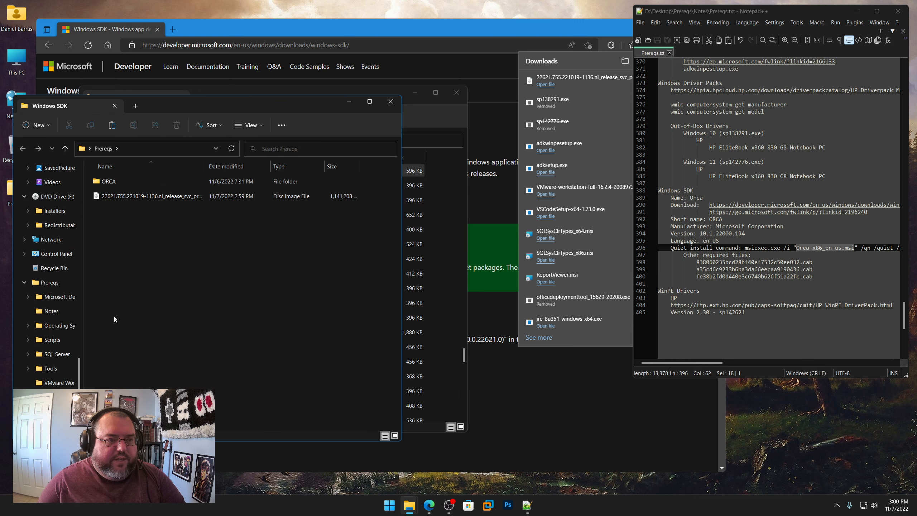
{"action": "double_click", "coordinate": [111, 184]}
{"action": "right_click", "coordinate": [132, 226]}
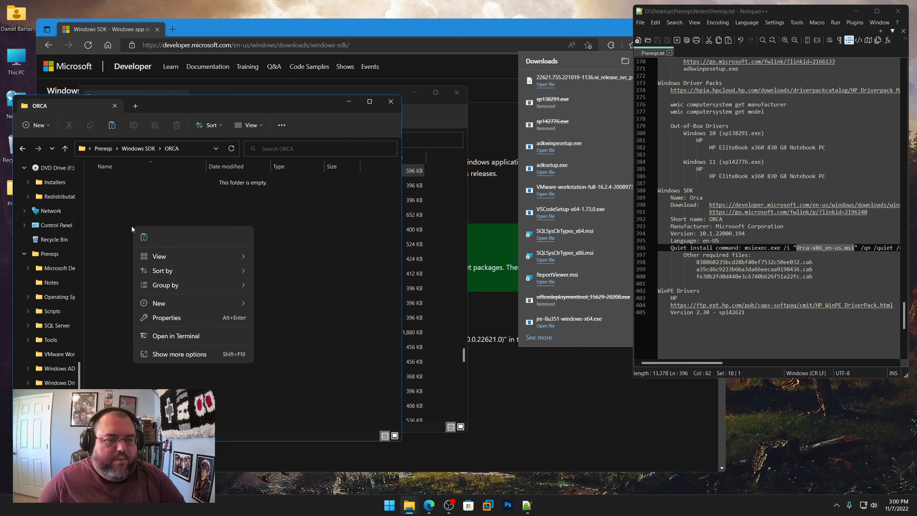
{"action": "left_click", "coordinate": [143, 239]}
{"action": "left_click_drag", "start_coordinate": [152, 115], "coordinate": [428, 137]}
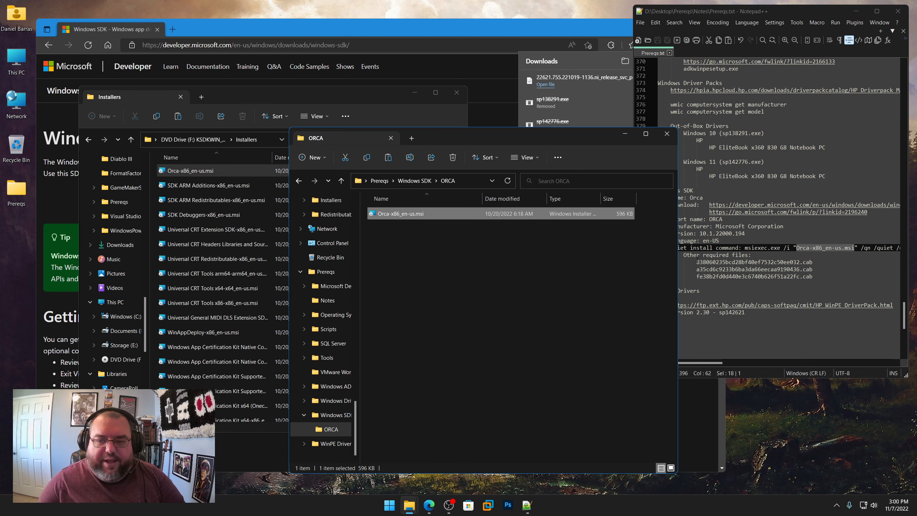
Step: Find 838060235bcd28bf40ef7532c50ee032.cab in the ISO's Installers folder and copy it into Prereqs\Windows SDK\ORCA
{"action": "left_click", "coordinate": [373, 119]}
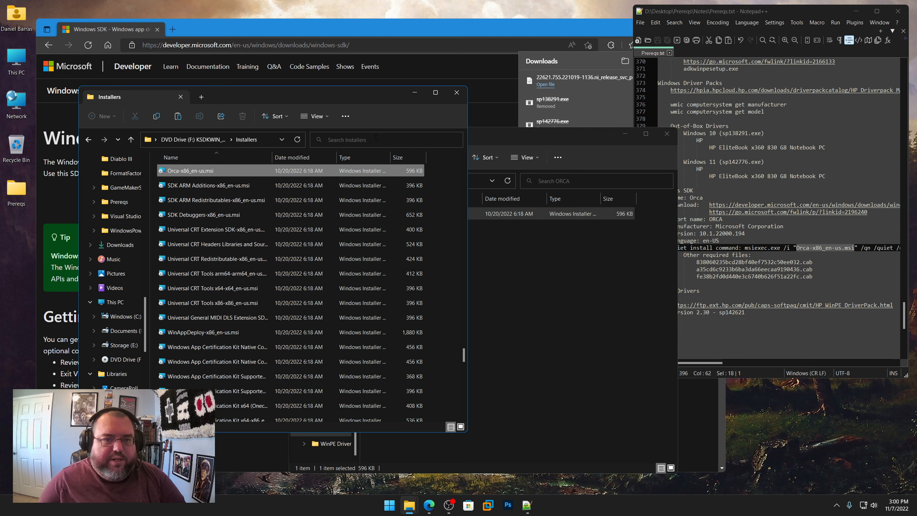
{"action": "left_click", "coordinate": [376, 138]}
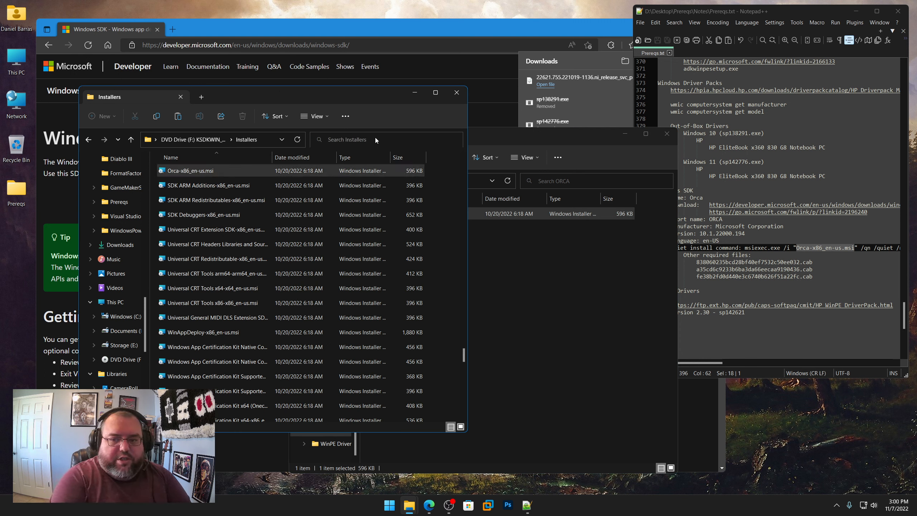
{"action": "type", "text": "838"}
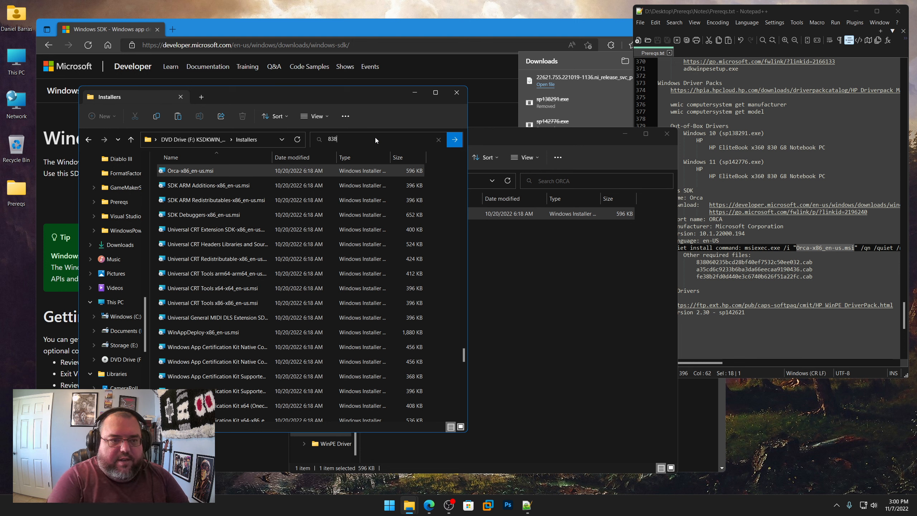
{"action": "left_click", "coordinate": [230, 249]}
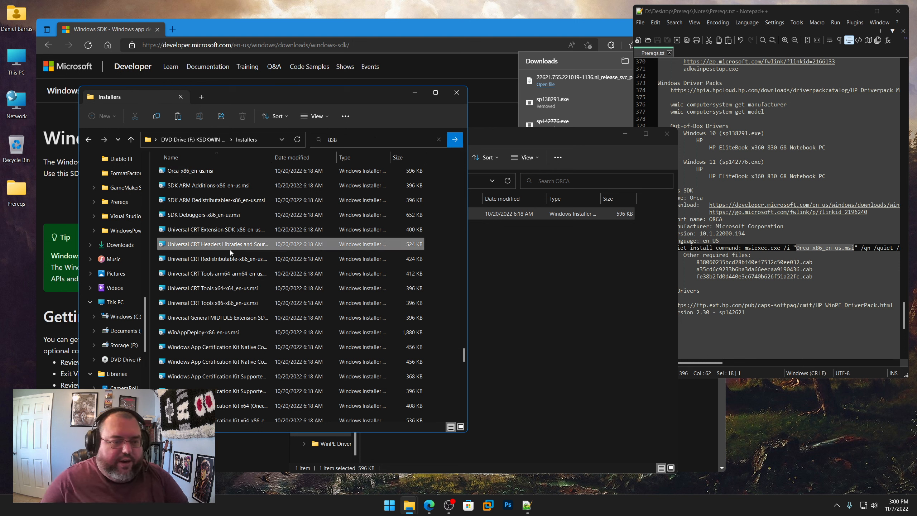
{"action": "key", "text": "8"}
{"action": "key", "text": "3"}
{"action": "key", "text": "8"}
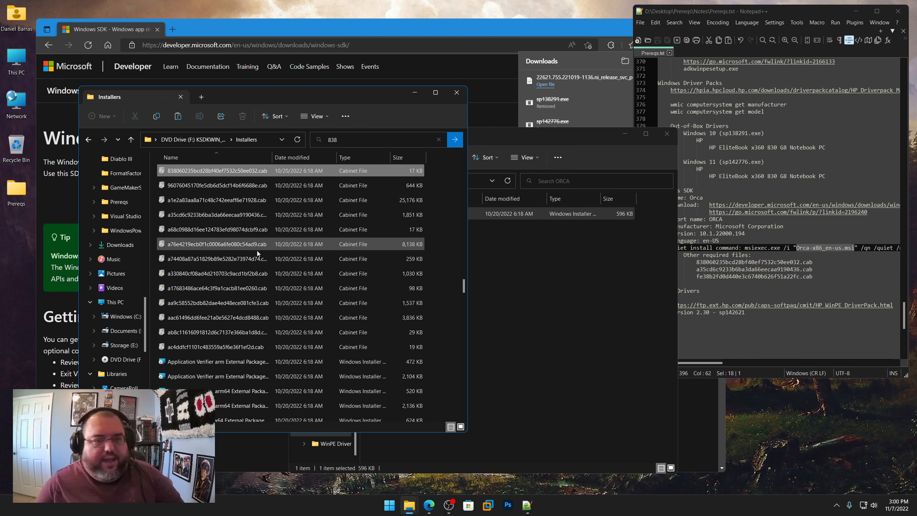
{"action": "right_click", "coordinate": [206, 172]}
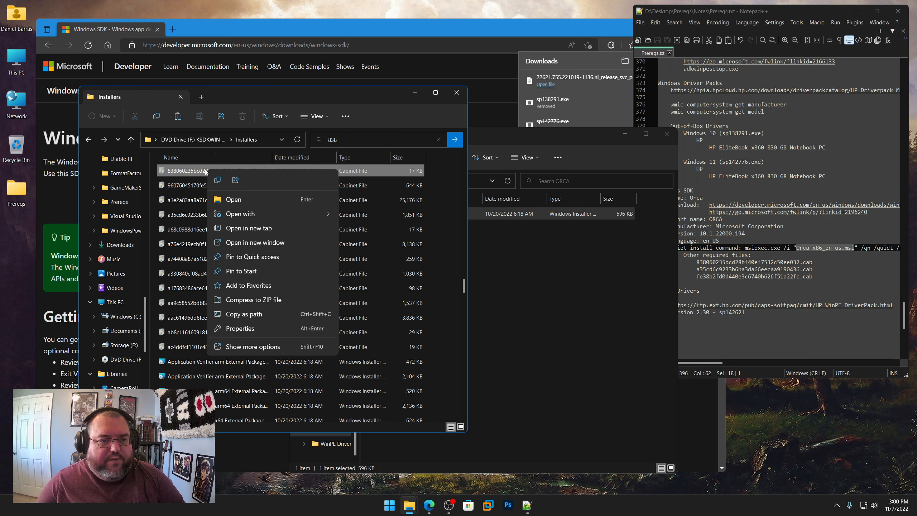
{"action": "left_click", "coordinate": [217, 180]}
{"action": "right_click", "coordinate": [488, 249]}
{"action": "left_click", "coordinate": [500, 257]}
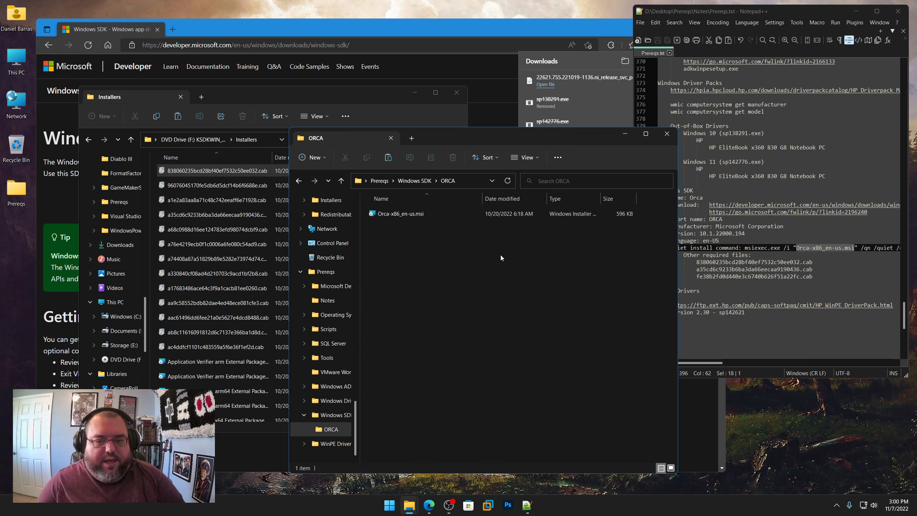
Step: Copy a35cd6c9233b6ba3da66eecaa9190436.cab from the Installers folder into the ORCA folder
{"action": "left_click", "coordinate": [225, 175]}
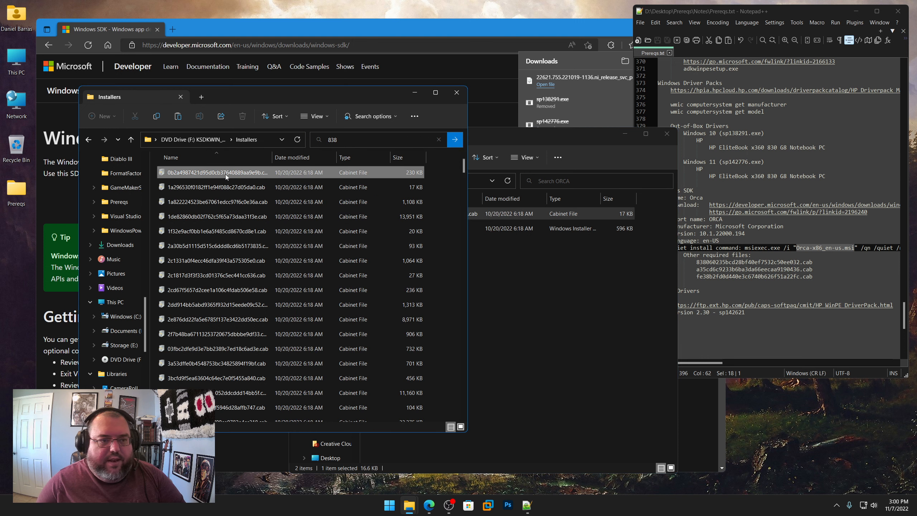
{"action": "key", "text": "a"}
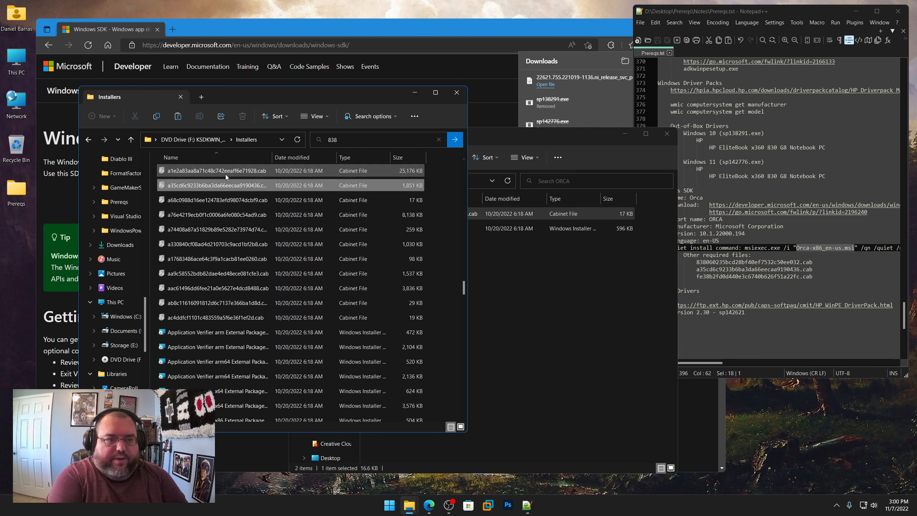
{"action": "left_click", "coordinate": [201, 186]}
{"action": "right_click", "coordinate": [200, 185]}
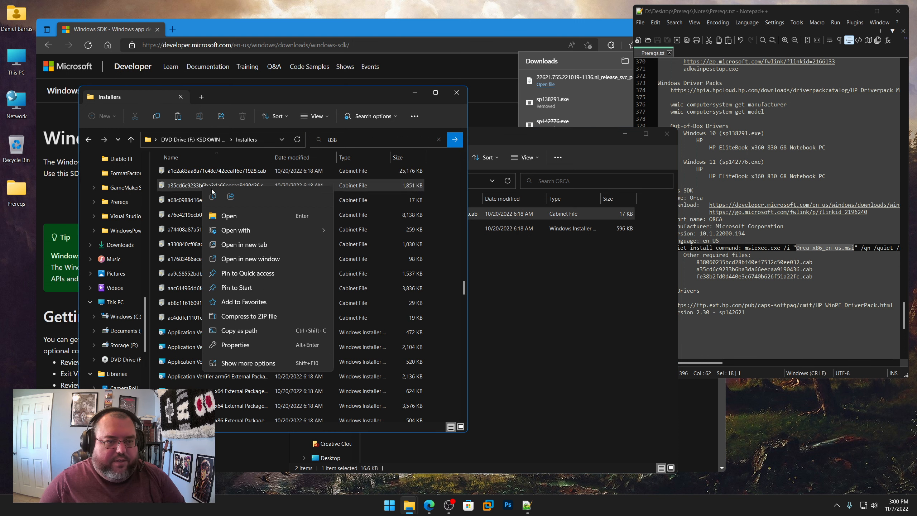
{"action": "left_click", "coordinate": [213, 197]}
{"action": "left_click", "coordinate": [507, 264]}
{"action": "right_click", "coordinate": [509, 265]}
{"action": "left_click", "coordinate": [518, 275]}
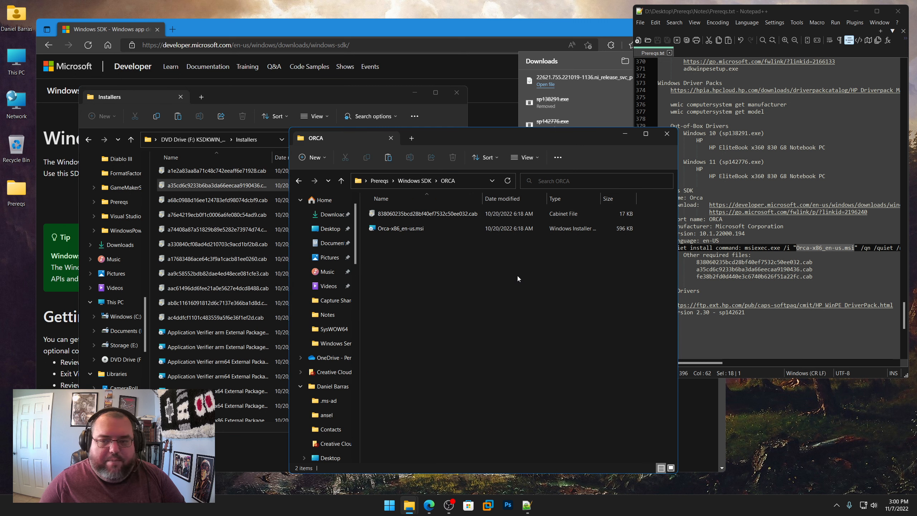
Step: Copy fe38b2fd0d440e3c6740b626f51a22fc.cab from the Installers folder into the ORCA folder
{"action": "left_click", "coordinate": [224, 230]}
{"action": "type", "text": "fe"}
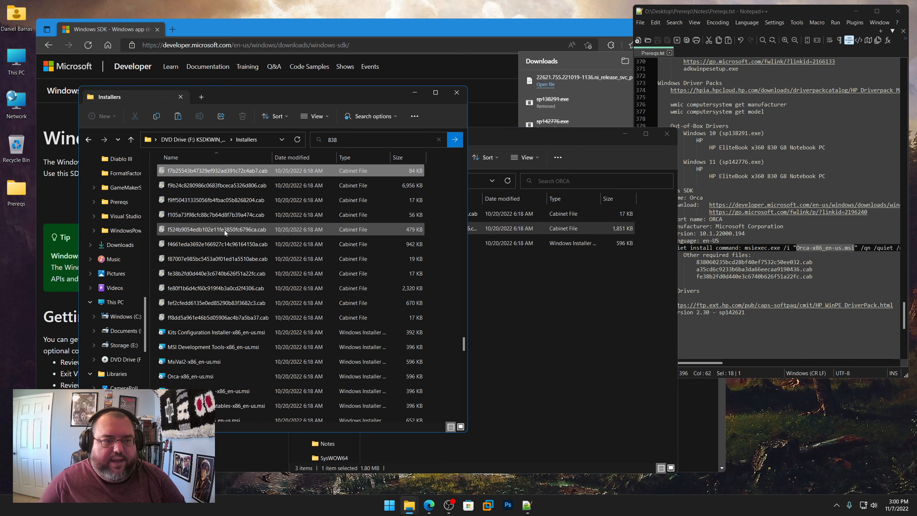
{"action": "right_click", "coordinate": [186, 274]}
{"action": "left_click", "coordinate": [199, 285]}
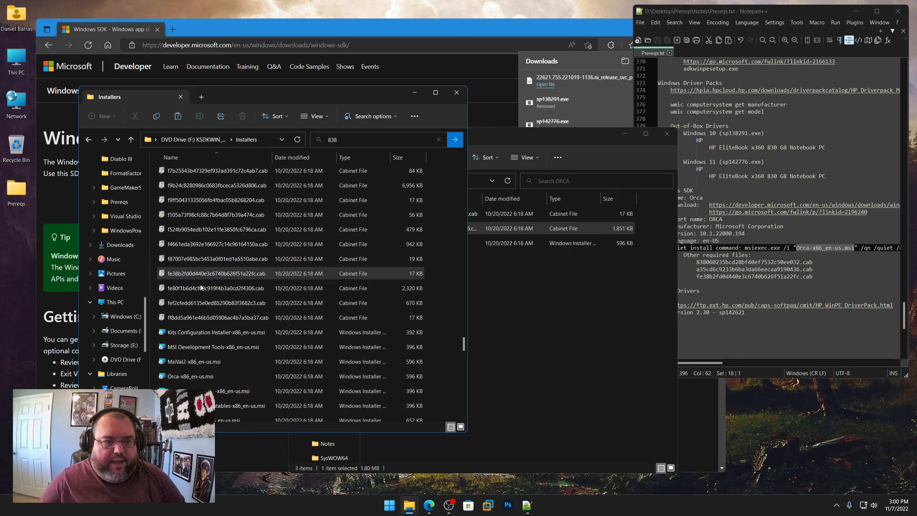
{"action": "right_click", "coordinate": [513, 289]}
{"action": "left_click", "coordinate": [524, 300]}
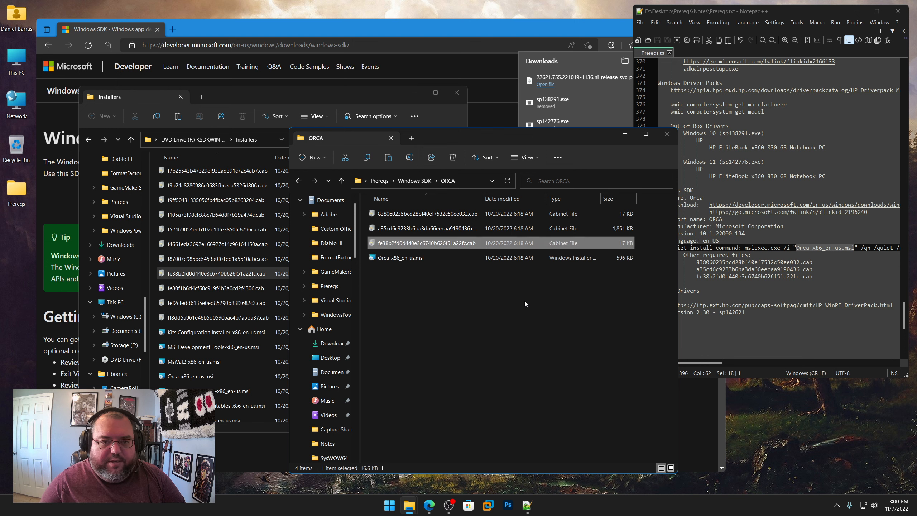
Step: Close the Installers window and eject the mounted SDK ISO, DVD Drive (F:), from This PC, closing that window as well
{"action": "left_click", "coordinate": [460, 99]}
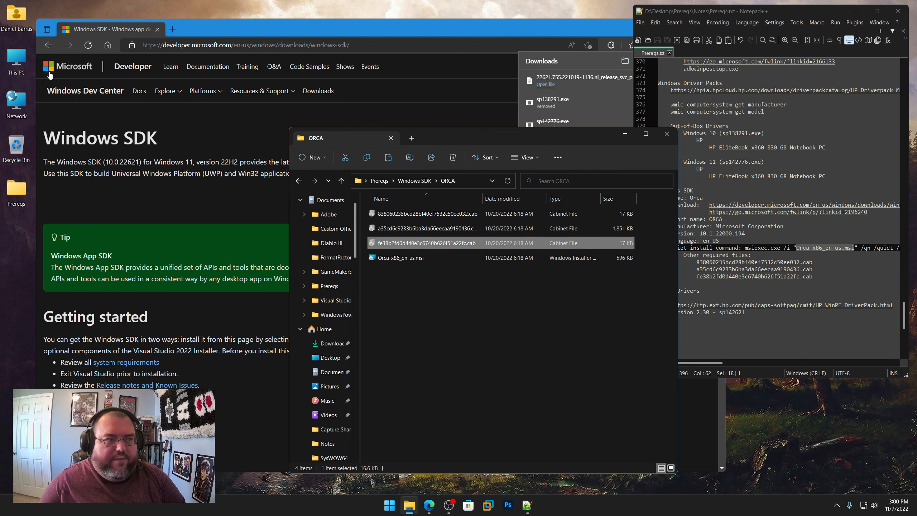
{"action": "left_click", "coordinate": [21, 59]}
{"action": "double_click", "coordinate": [21, 60]}
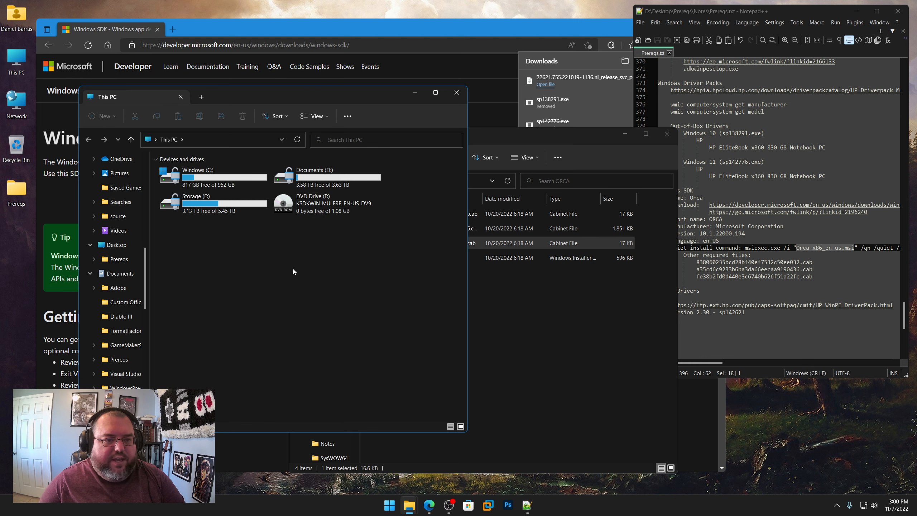
{"action": "right_click", "coordinate": [311, 204]}
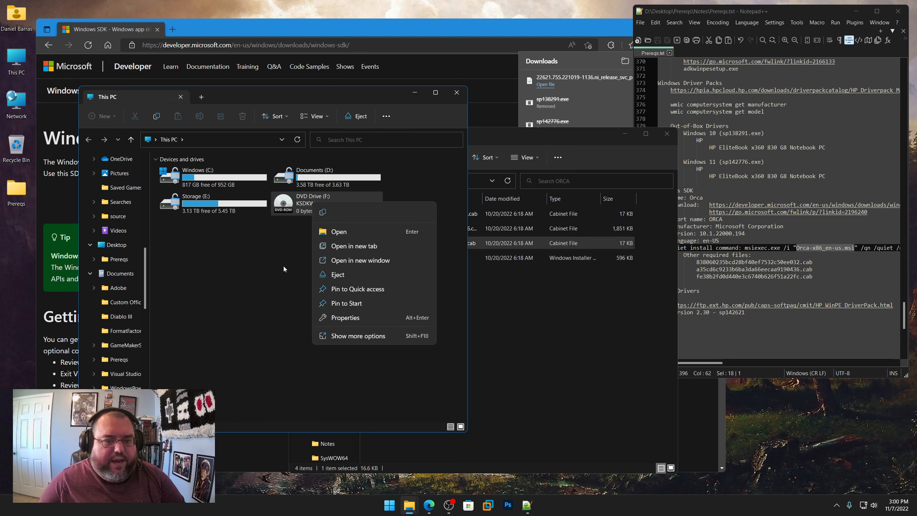
{"action": "left_click", "coordinate": [342, 275]}
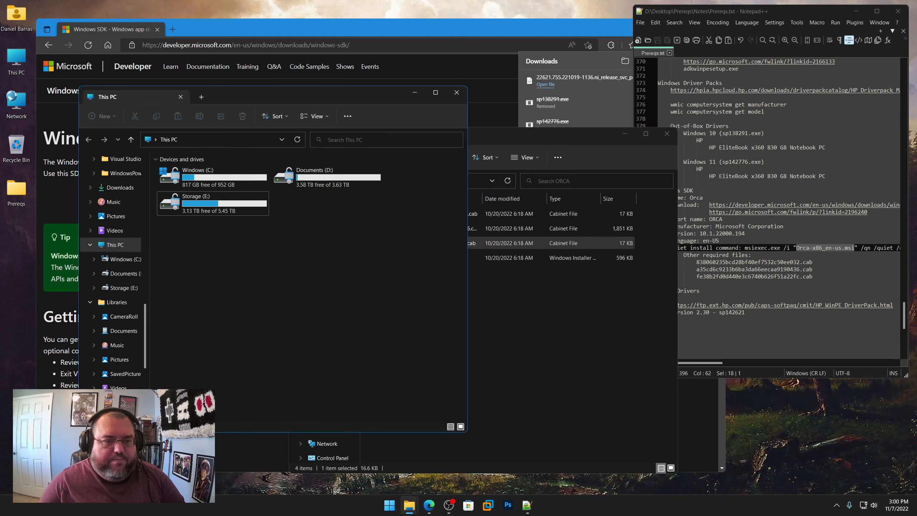
{"action": "left_click", "coordinate": [457, 93]}
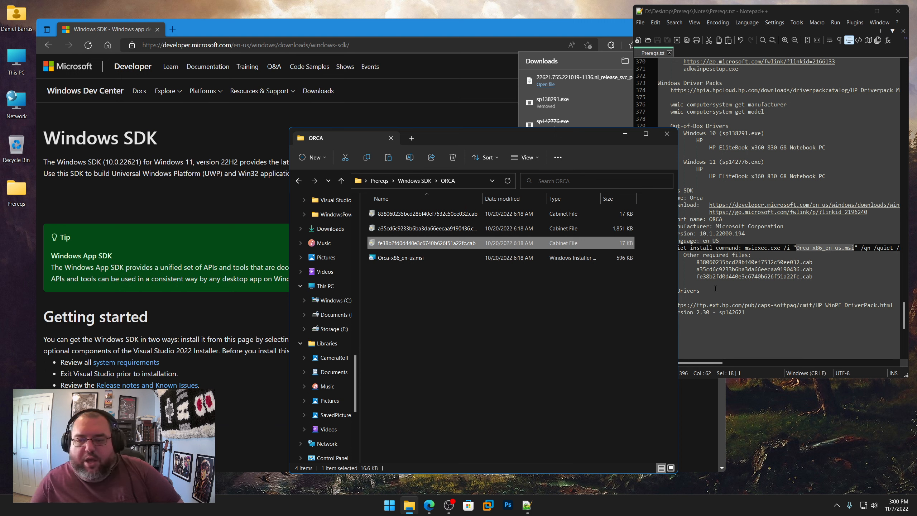
Step: Go from the ORCA folder to Prereqs\WinPE Drivers\HP\2.30
{"action": "left_click", "coordinate": [744, 284]}
{"action": "left_click", "coordinate": [379, 180]}
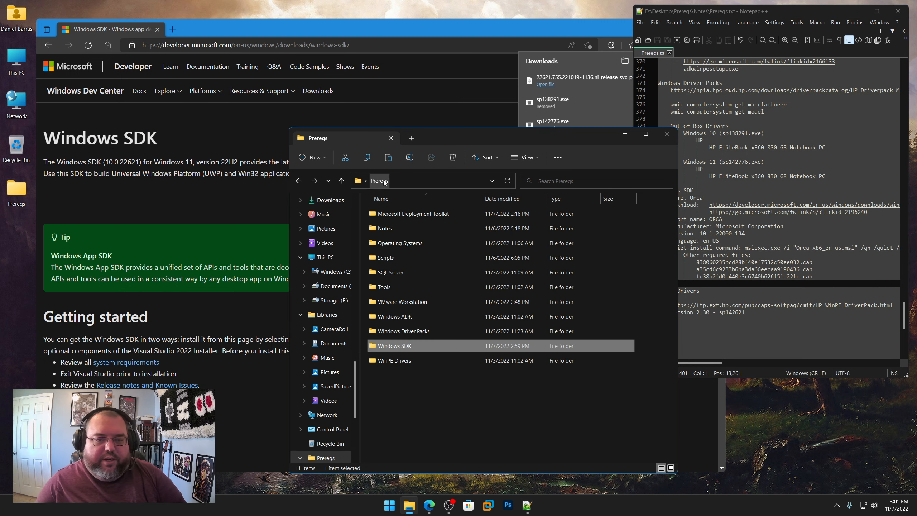
{"action": "double_click", "coordinate": [392, 360]}
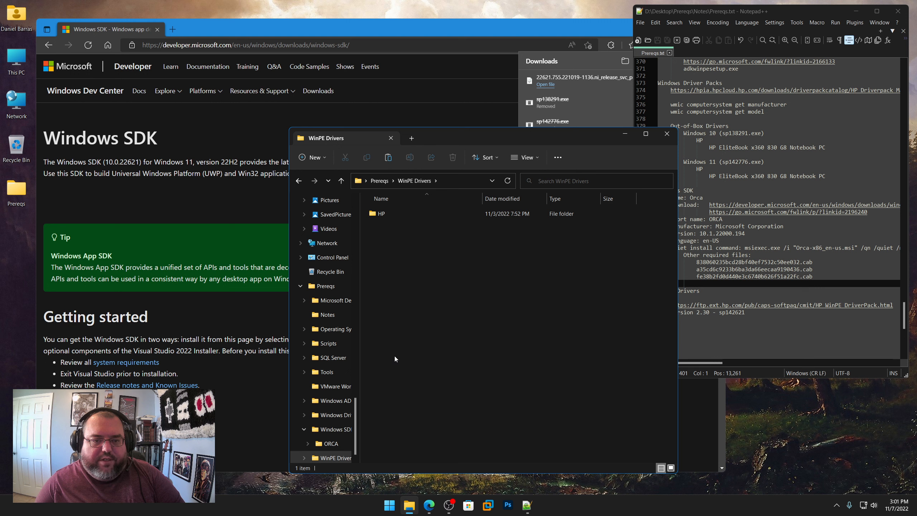
{"action": "double_click", "coordinate": [378, 214]}
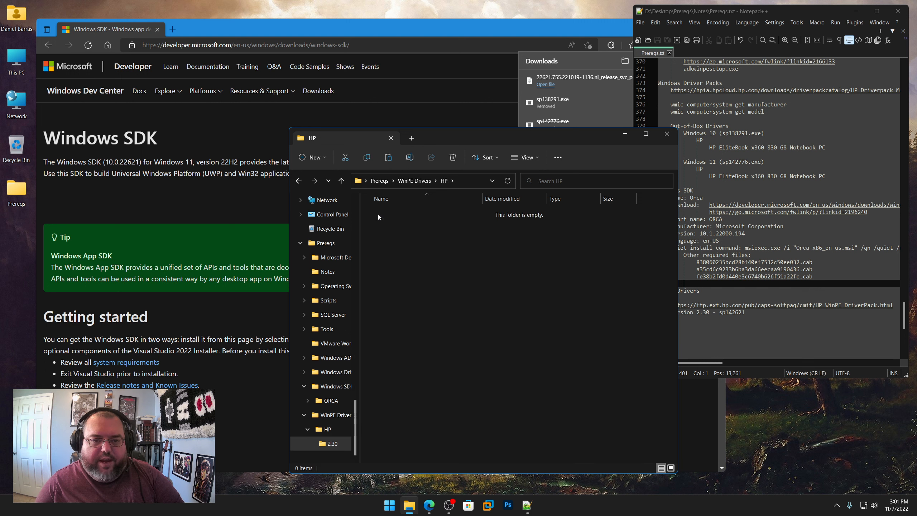
{"action": "double_click", "coordinate": [378, 214]}
Step: Copy the HP_WinPE_DriverPack.html link from the notes' WinPE Drivers section and load it in the Edge browser
{"action": "left_click", "coordinate": [798, 335]}
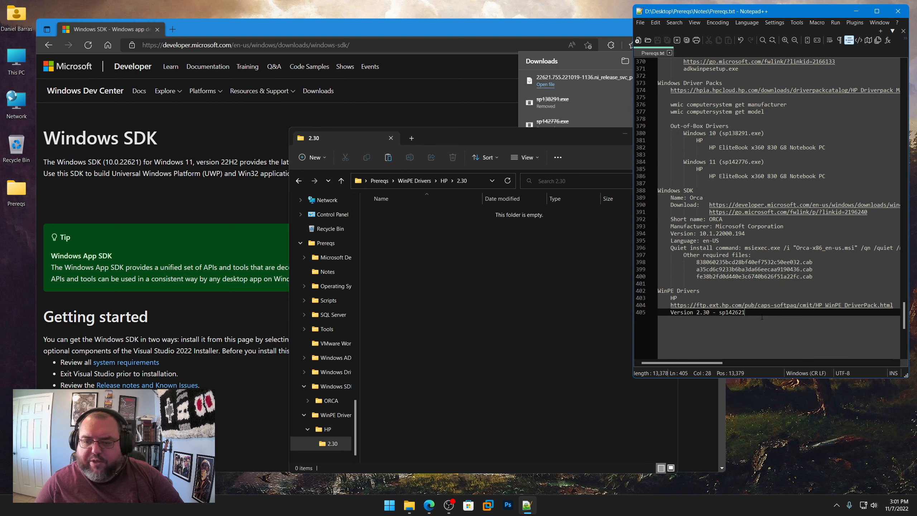
{"action": "right_click", "coordinate": [767, 305]}
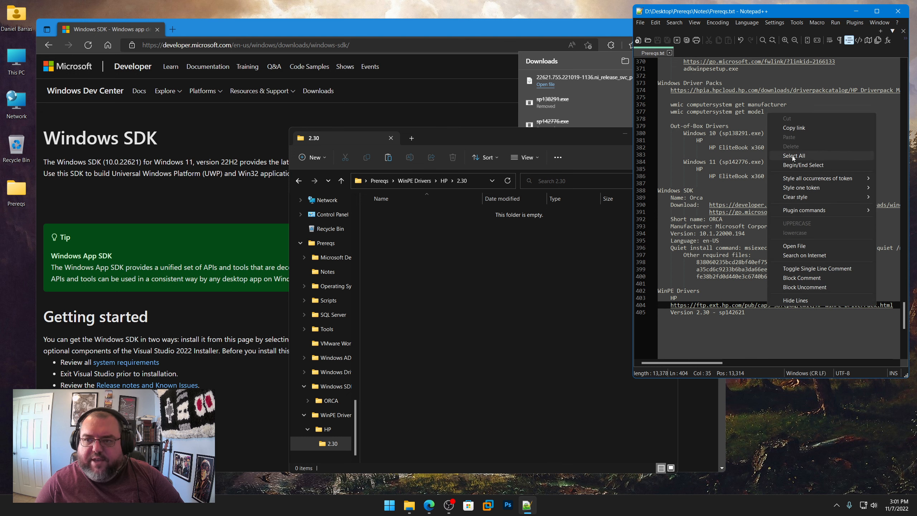
{"action": "left_click", "coordinate": [799, 129]}
{"action": "left_click", "coordinate": [393, 44]}
{"action": "key", "text": "ctrl+v"}
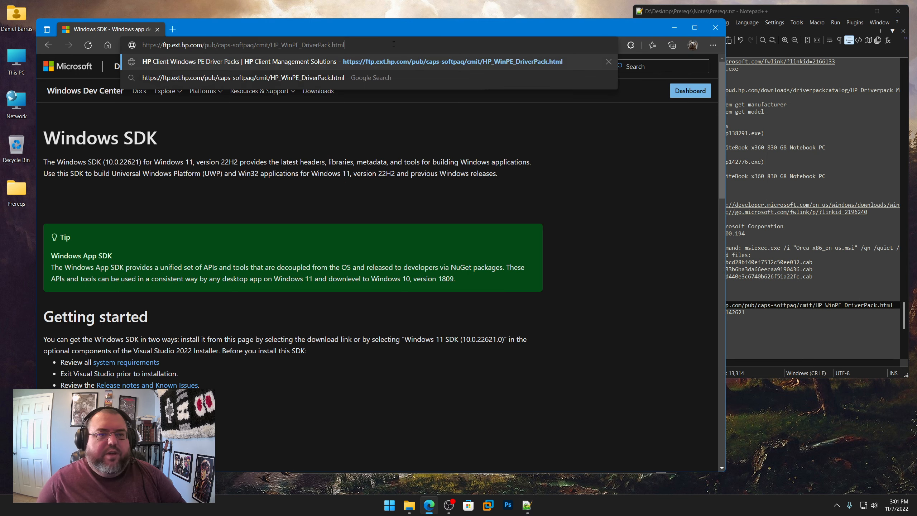
{"action": "key", "text": "Return"}
{"action": "scroll", "coordinate": [237, 297], "scroll_direction": "down", "scroll_amount": 2}
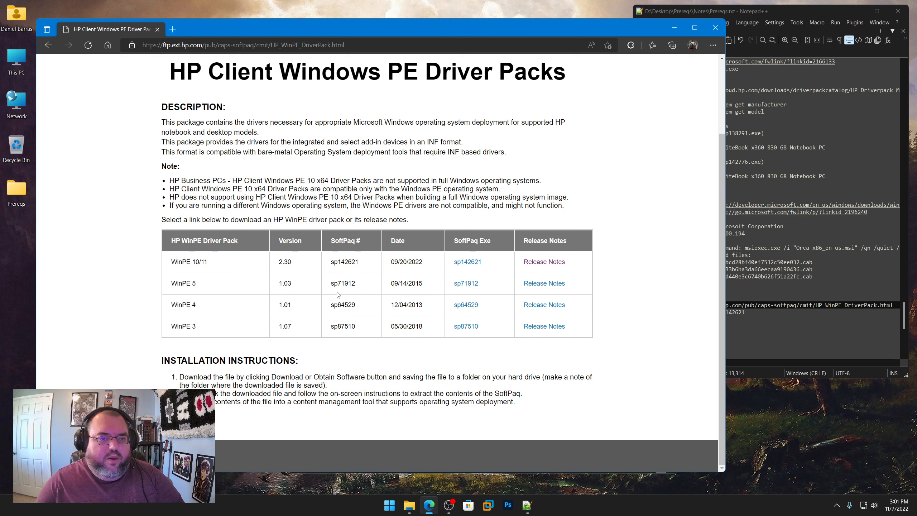
Step: Download the WinPE 10/11 version 2.30 driver pack and save it as sp142621.exe in Prereqs\WinPE Drivers\HP\2.30
{"action": "left_click_drag", "start_coordinate": [171, 262], "coordinate": [210, 261]}
{"action": "left_click_drag", "start_coordinate": [279, 262], "coordinate": [291, 262]}
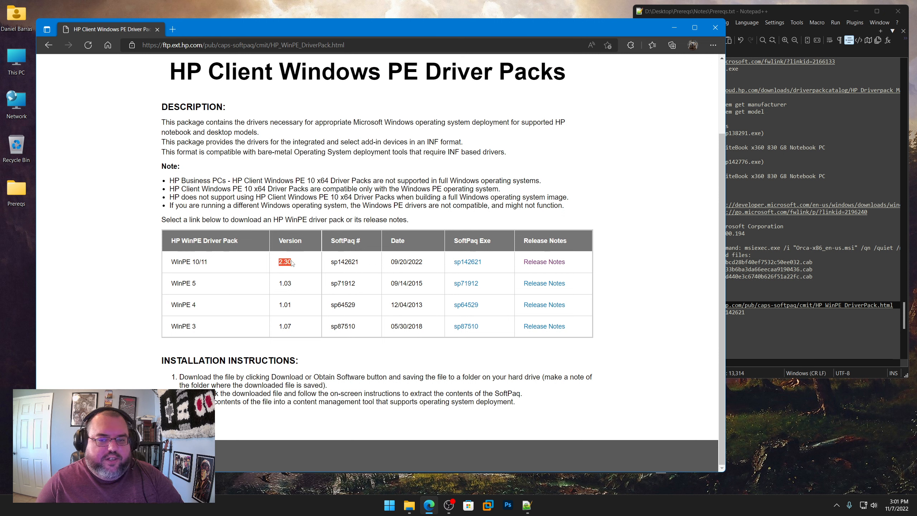
{"action": "left_click", "coordinate": [496, 269]}
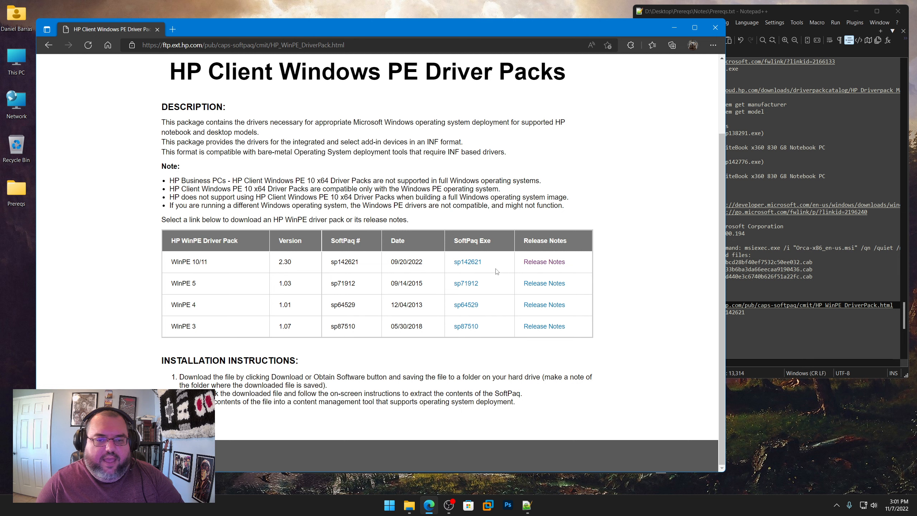
{"action": "left_click", "coordinate": [472, 266]}
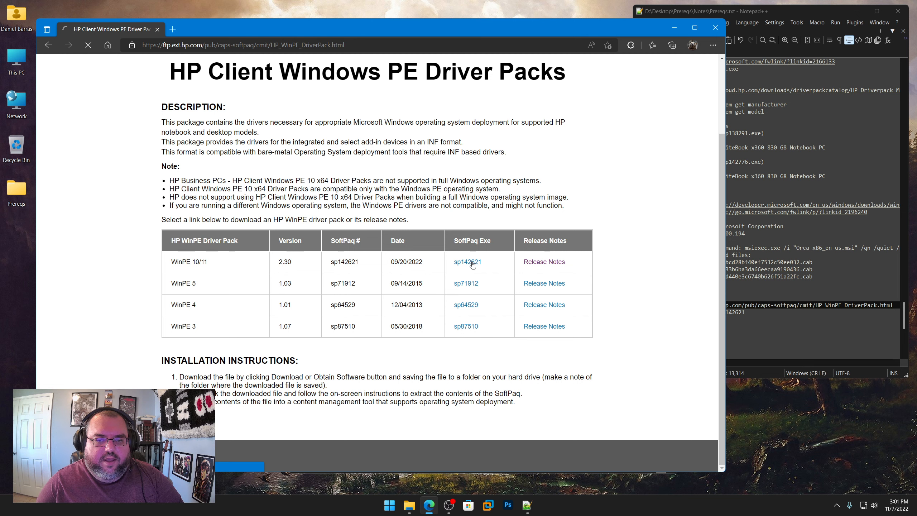
{"action": "left_click", "coordinate": [615, 92]}
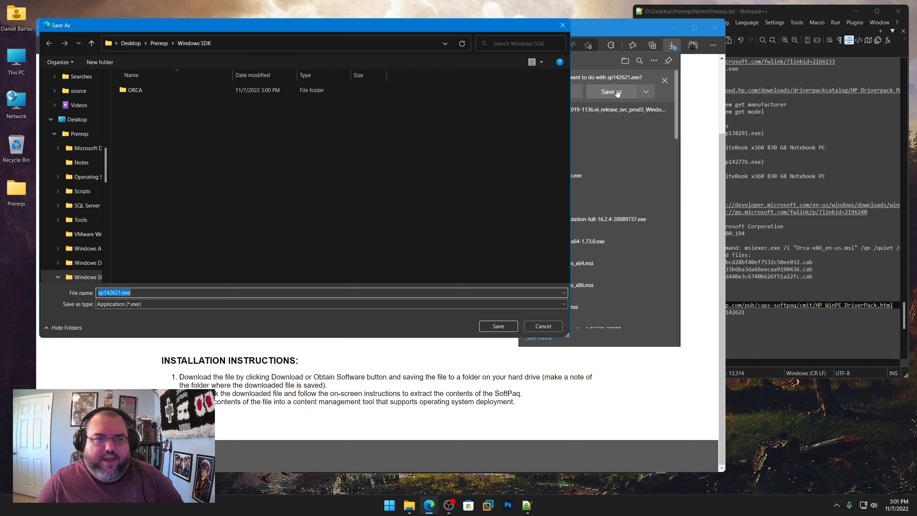
{"action": "left_click", "coordinate": [158, 44]}
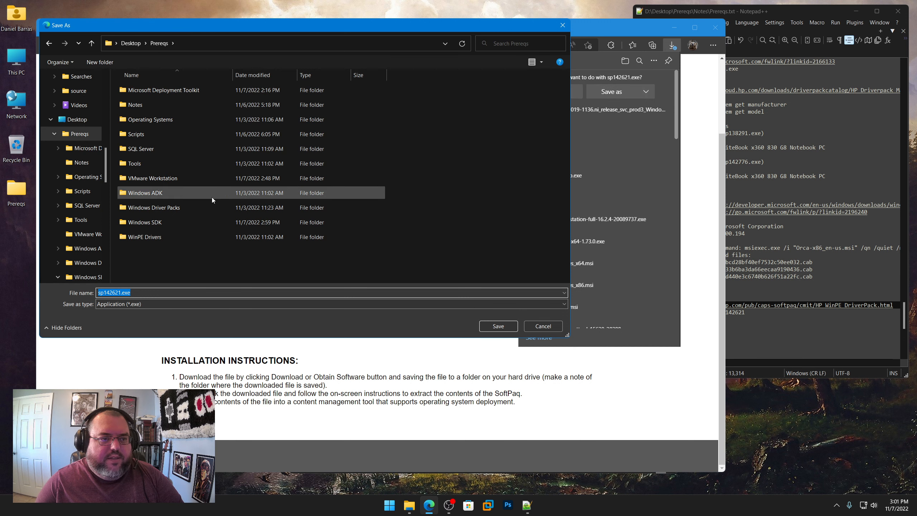
{"action": "double_click", "coordinate": [144, 237]}
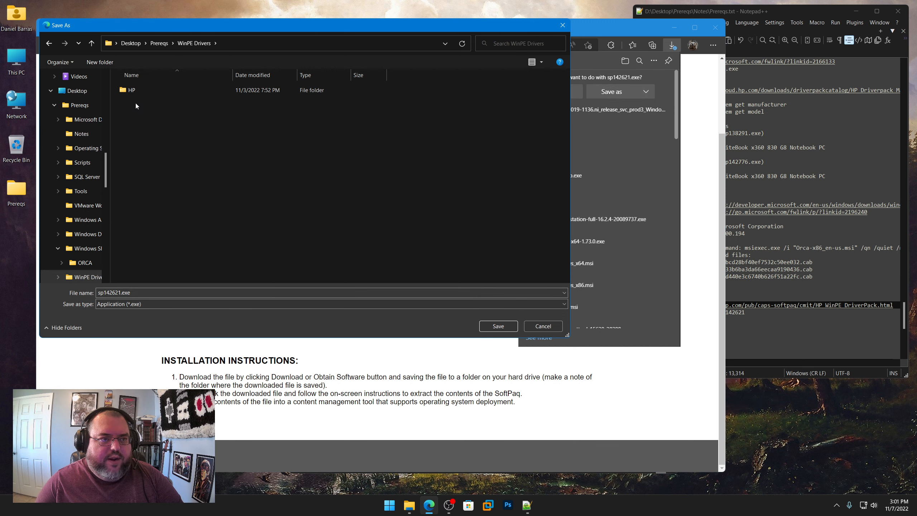
{"action": "double_click", "coordinate": [133, 90]}
{"action": "double_click", "coordinate": [133, 90]}
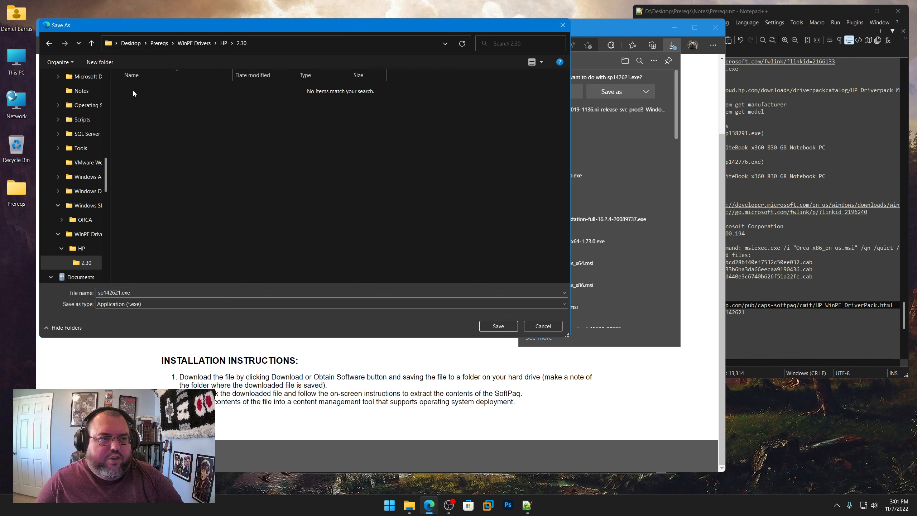
{"action": "left_click", "coordinate": [497, 332]}
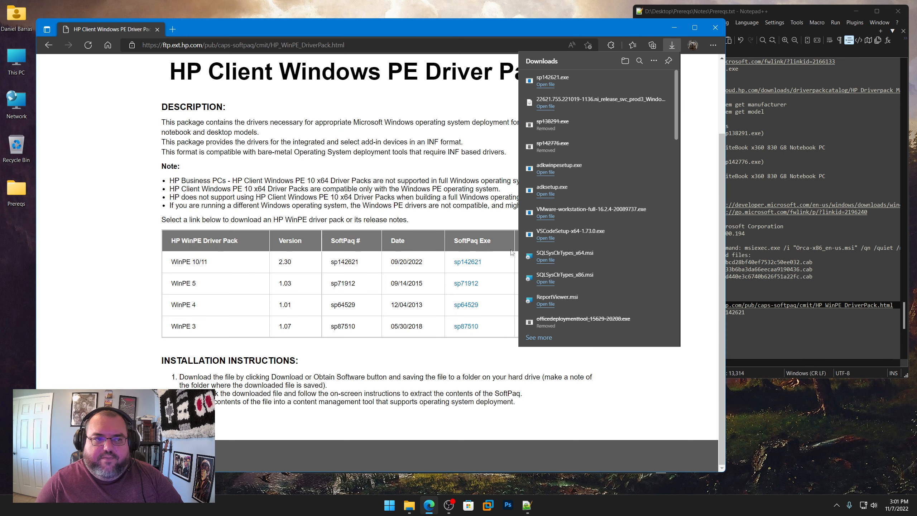
Step: Extract sp142621.exe with 7-Zip directly into the Prereqs\WinPE Drivers\HP\2.30 folder
{"action": "left_click", "coordinate": [671, 28]}
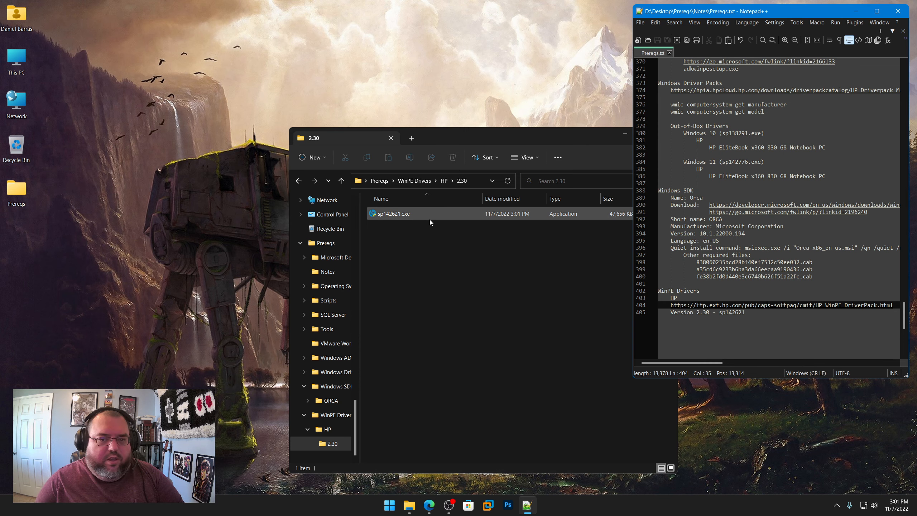
{"action": "right_click", "coordinate": [401, 216]}
{"action": "right_click", "coordinate": [394, 214], "text": "shift"}
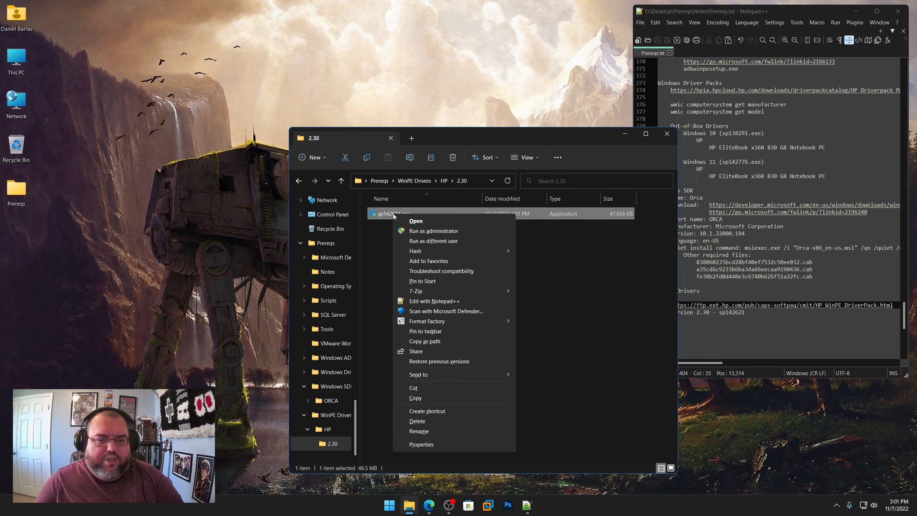
{"action": "mouse_move", "coordinate": [429, 289]}
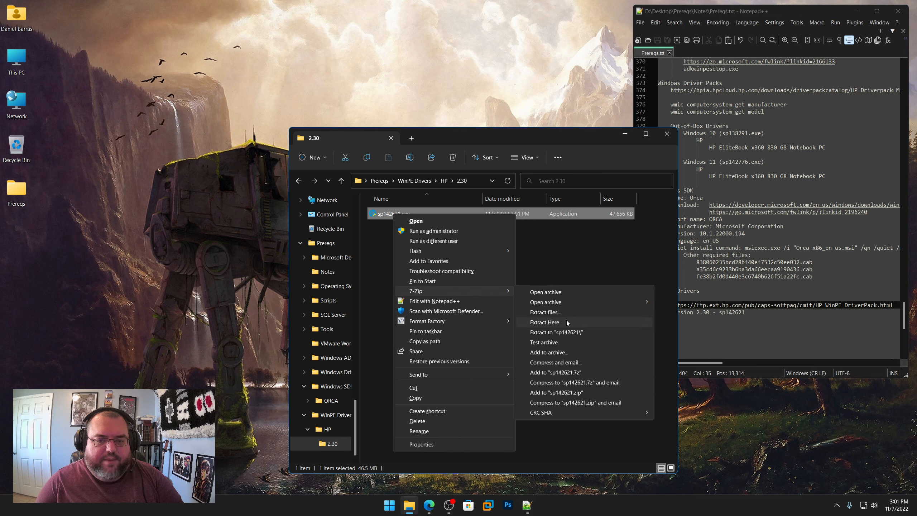
{"action": "left_click", "coordinate": [545, 322]}
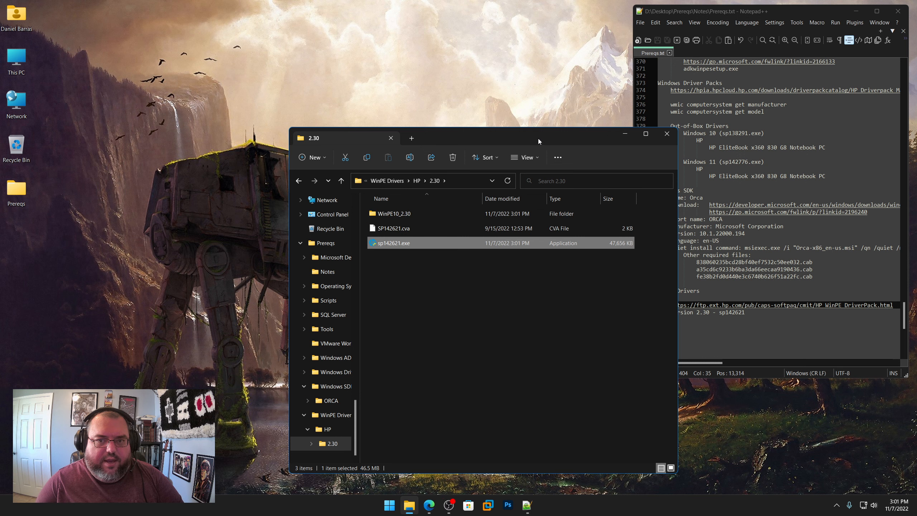
Step: Delete the sp142621.exe installer from the 2.30 folder, keeping the extracted WinPE10_2.30 folder and SP142621.cva
{"action": "left_click_drag", "start_coordinate": [538, 138], "coordinate": [339, 108]}
{"action": "right_click", "coordinate": [201, 213]}
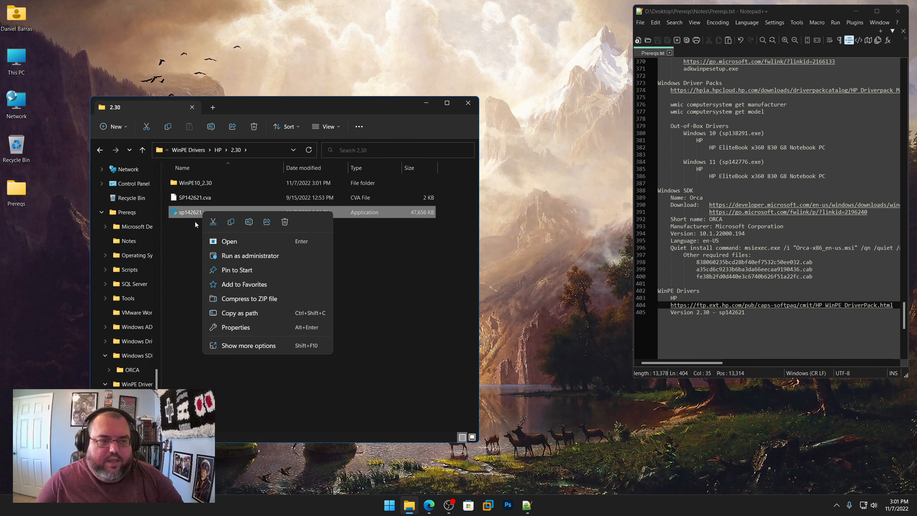
{"action": "right_click", "coordinate": [194, 212], "text": "shift"}
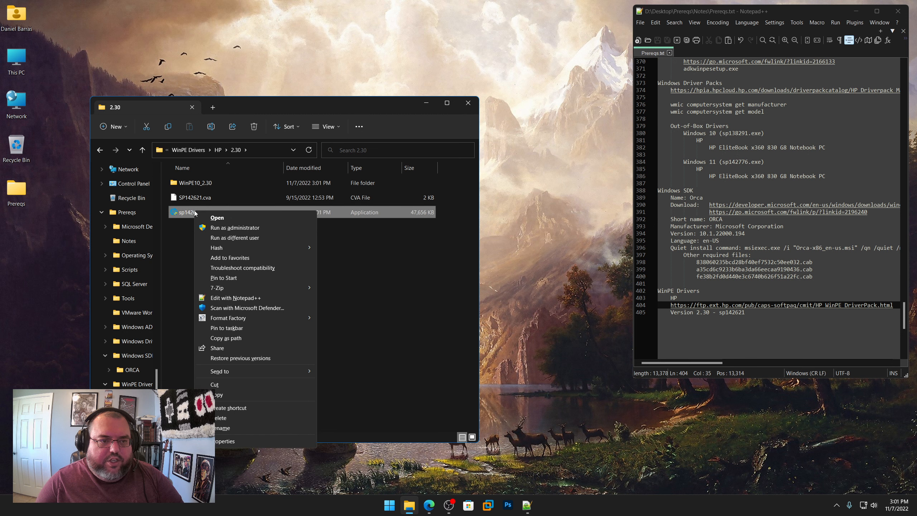
{"action": "left_click", "coordinate": [237, 417]}
{"action": "left_click", "coordinate": [497, 286]}
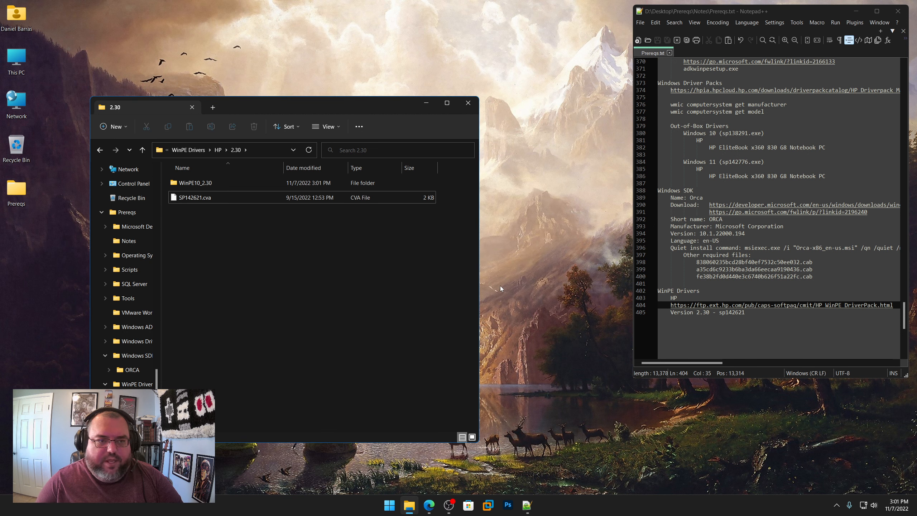
Step: Close the 2.30 folder window, the Prereqs.txt notes and the Edge window with the HP driver pack page
{"action": "left_click", "coordinate": [468, 104]}
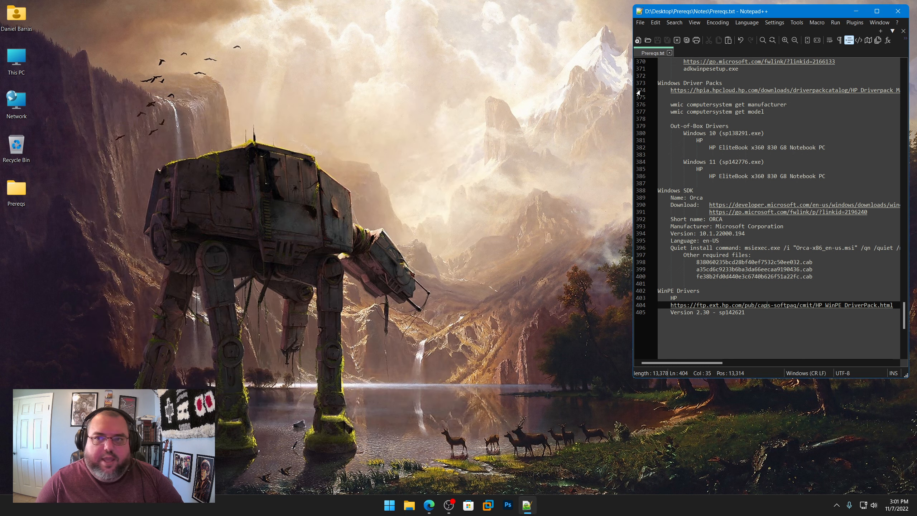
{"action": "scroll", "coordinate": [768, 198], "scroll_direction": "up", "scroll_amount": 20}
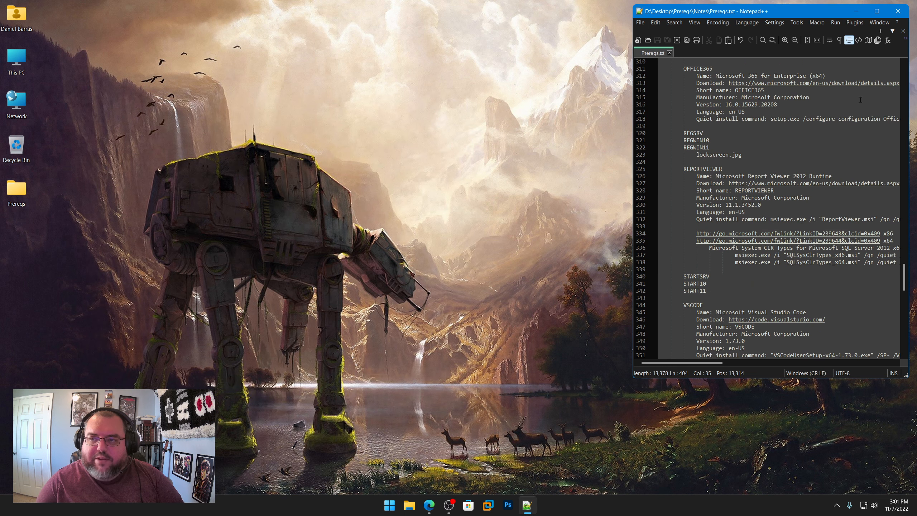
{"action": "left_click", "coordinate": [897, 11]}
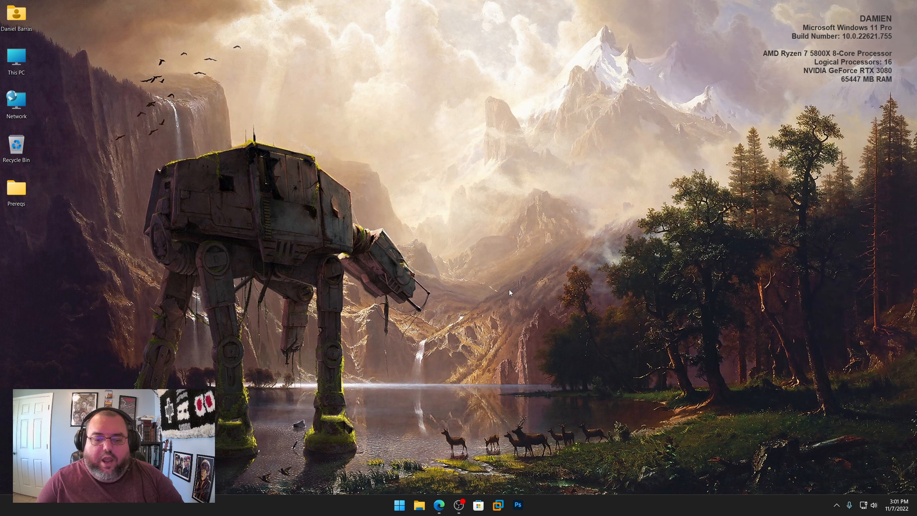
{"action": "left_click", "coordinate": [439, 505]}
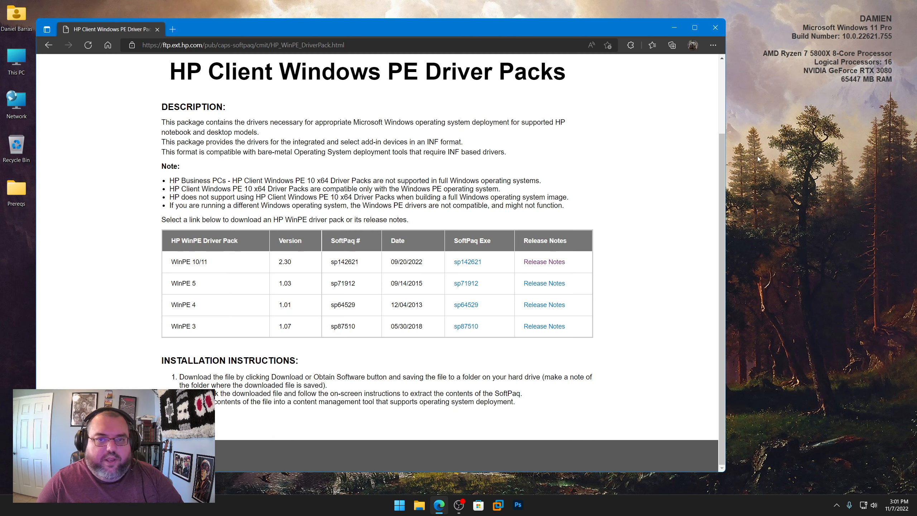
{"action": "left_click", "coordinate": [719, 33]}
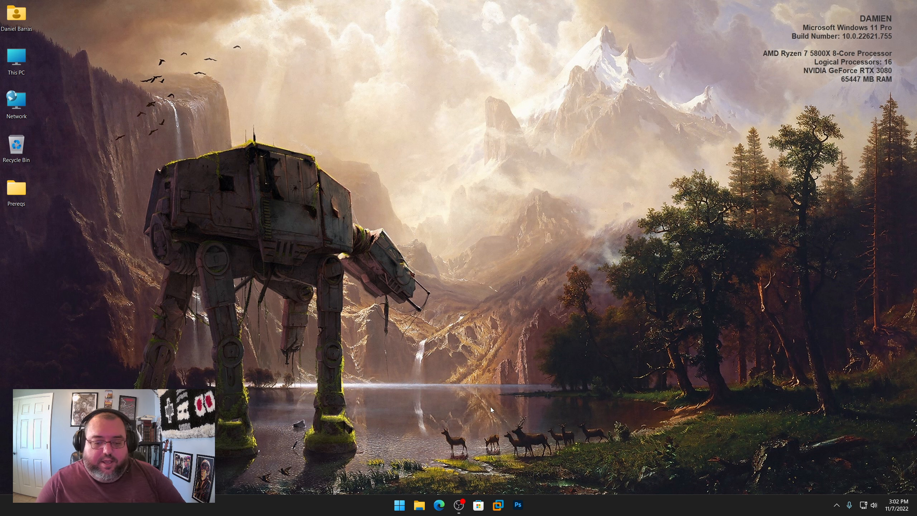
Step: Launch VMware Workstation and open Steps.txt from the Prereqs\Notes folder in Notepad++
{"action": "left_click", "coordinate": [498, 505]}
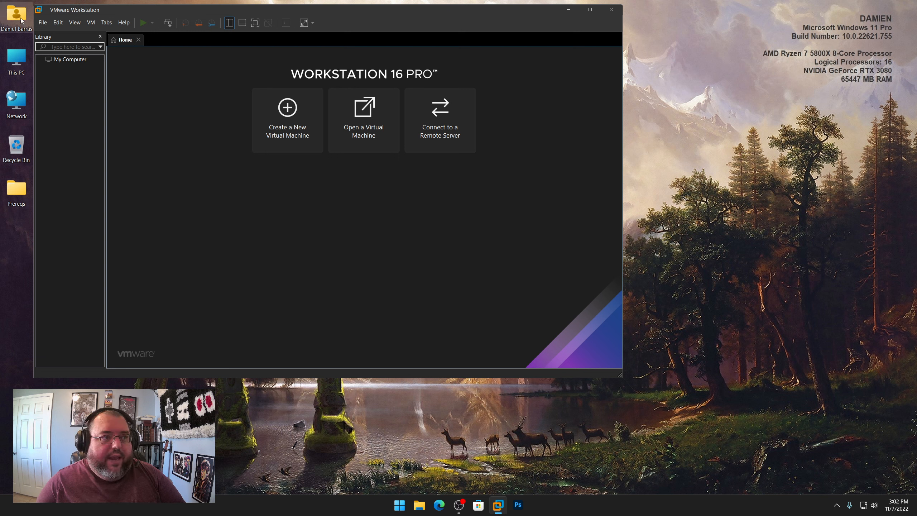
{"action": "double_click", "coordinate": [14, 187]}
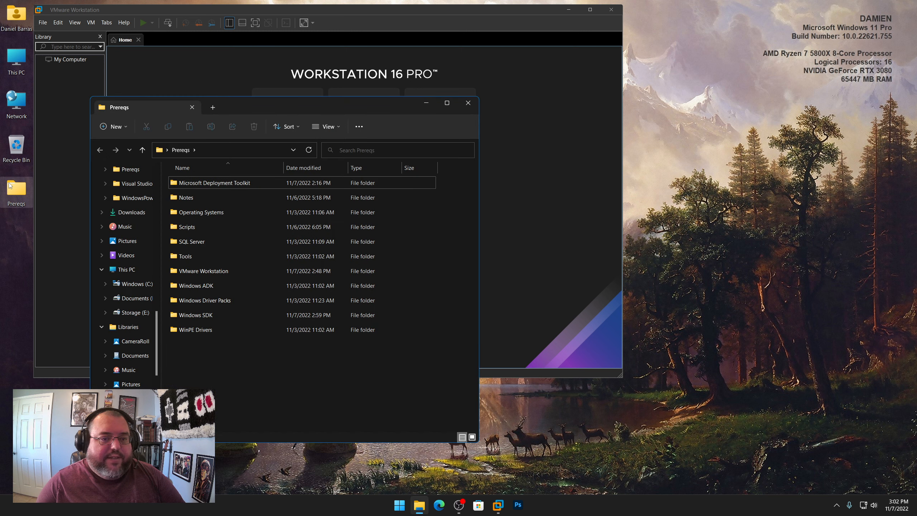
{"action": "double_click", "coordinate": [186, 197]}
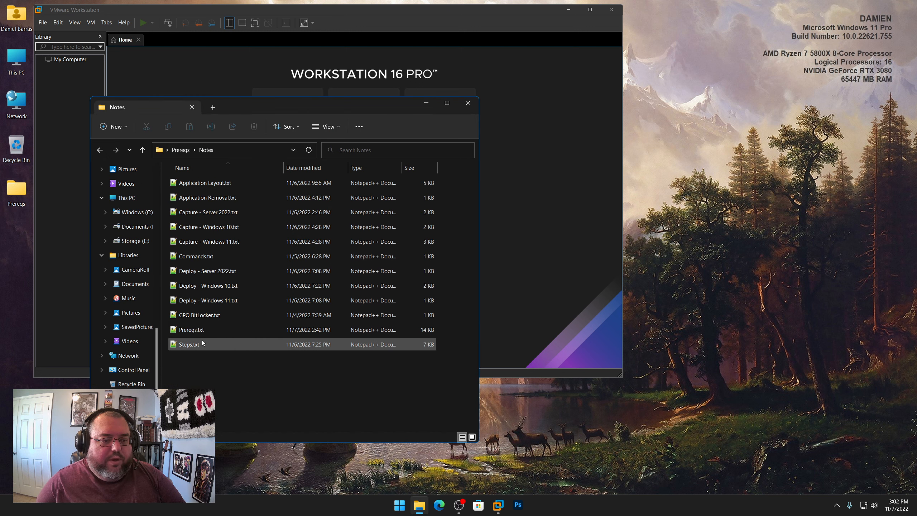
{"action": "left_click", "coordinate": [192, 344]}
{"action": "double_click", "coordinate": [192, 344]}
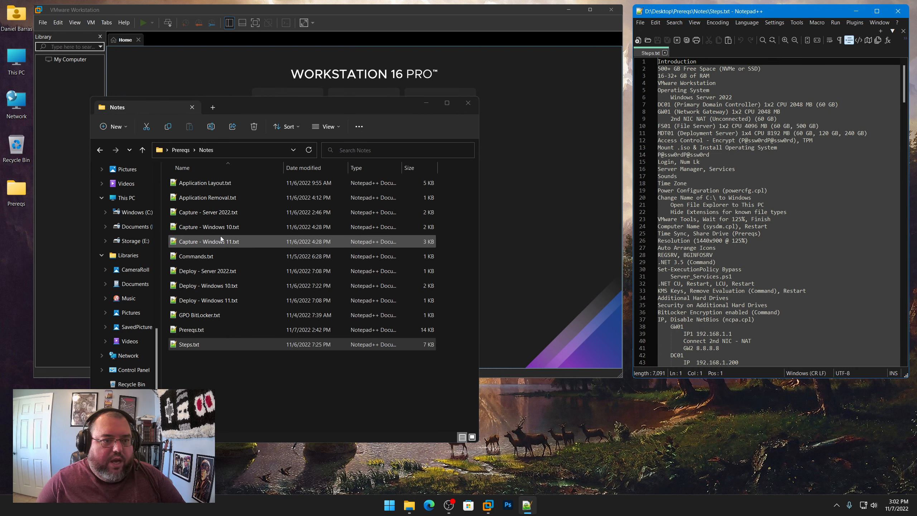
Step: Open Commands.txt from the Notes folder in Notepad and close the folder window
{"action": "right_click", "coordinate": [202, 255]}
{"action": "mouse_move", "coordinate": [238, 298]}
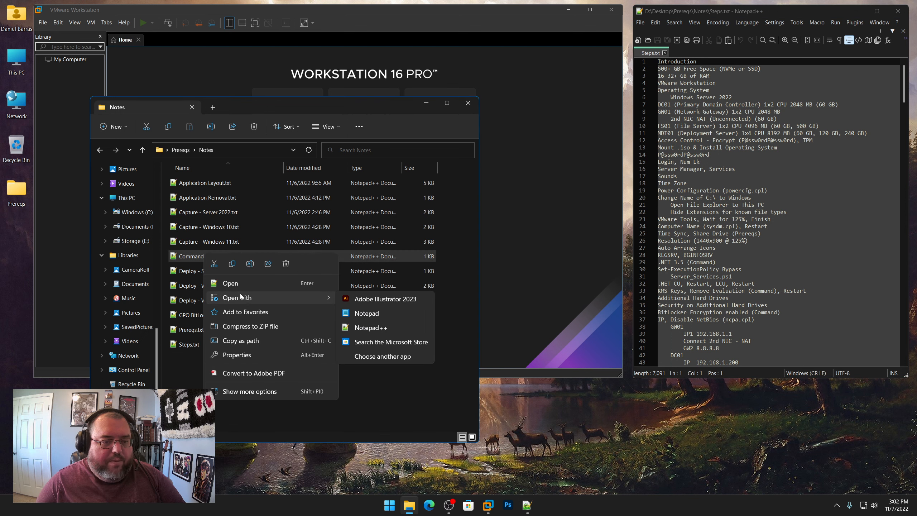
{"action": "left_click", "coordinate": [374, 314]}
{"action": "left_click", "coordinate": [467, 102]}
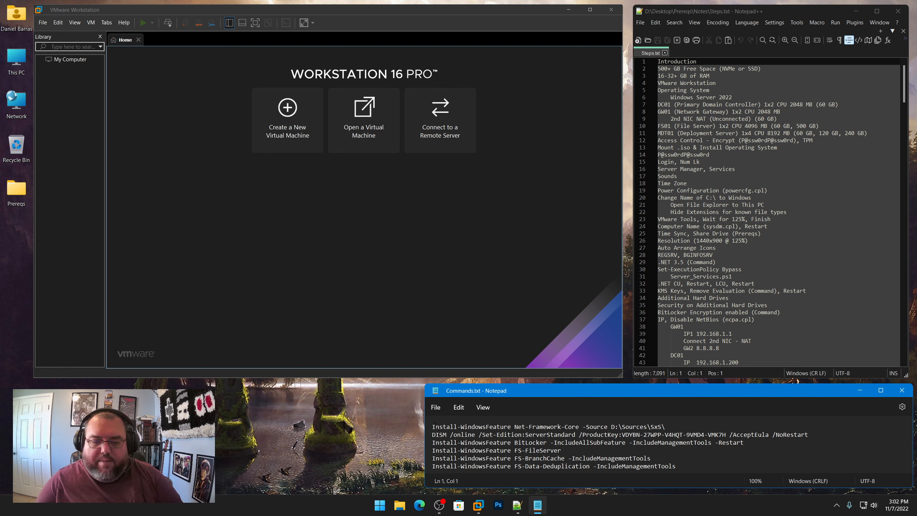
{"action": "left_click_drag", "start_coordinate": [434, 424], "coordinate": [707, 469]}
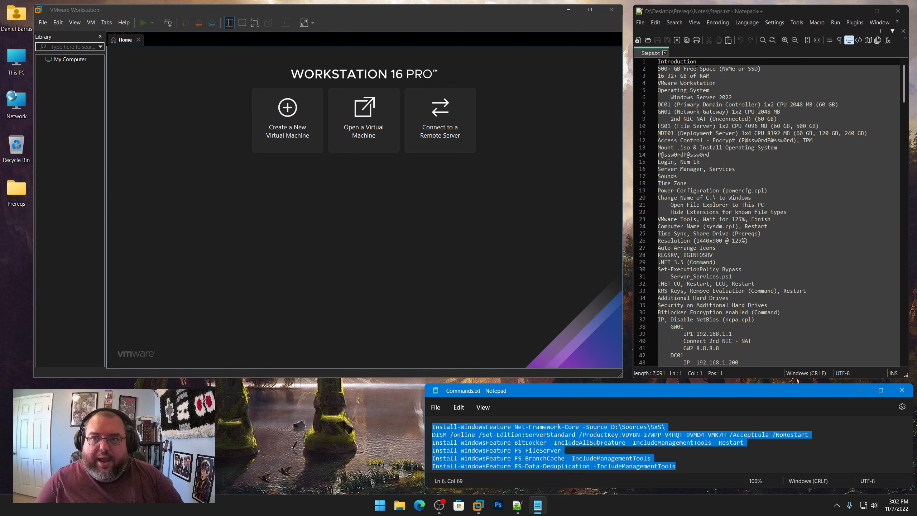
{"action": "left_click", "coordinate": [713, 62]}
{"action": "left_click", "coordinate": [713, 464]}
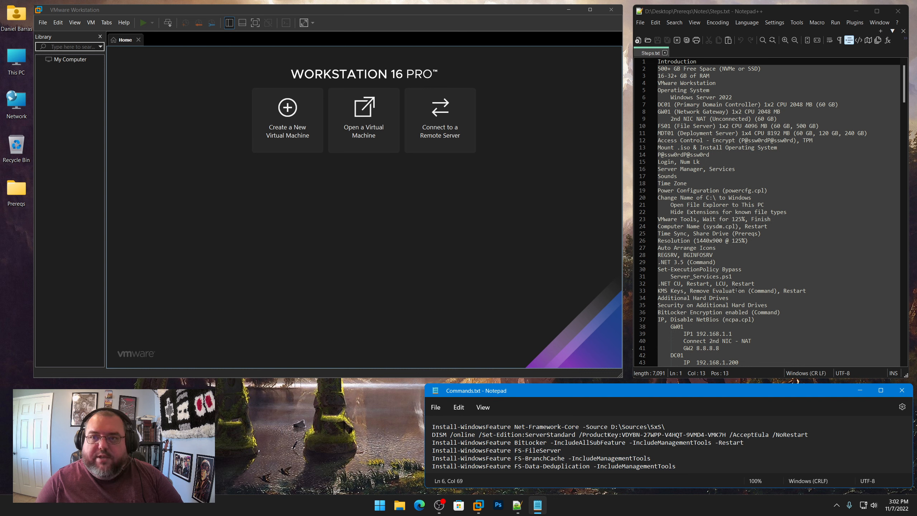
{"action": "left_click", "coordinate": [385, 419]}
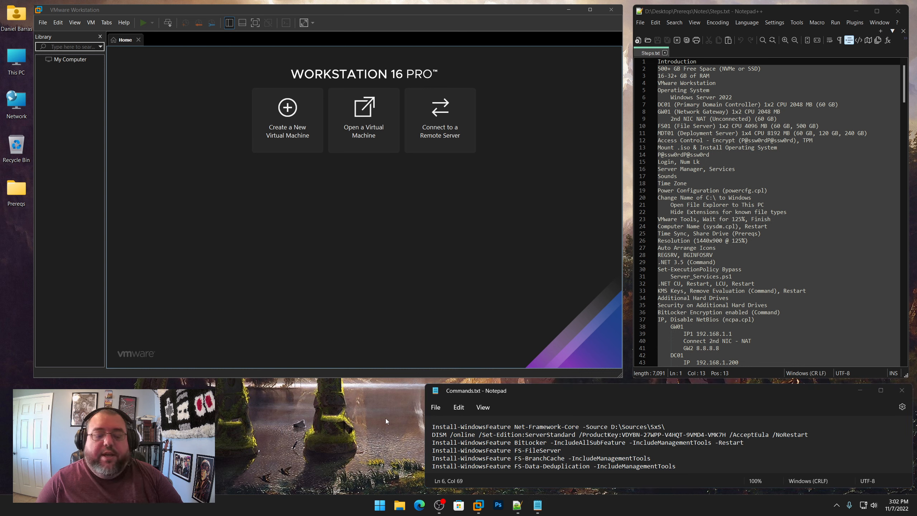